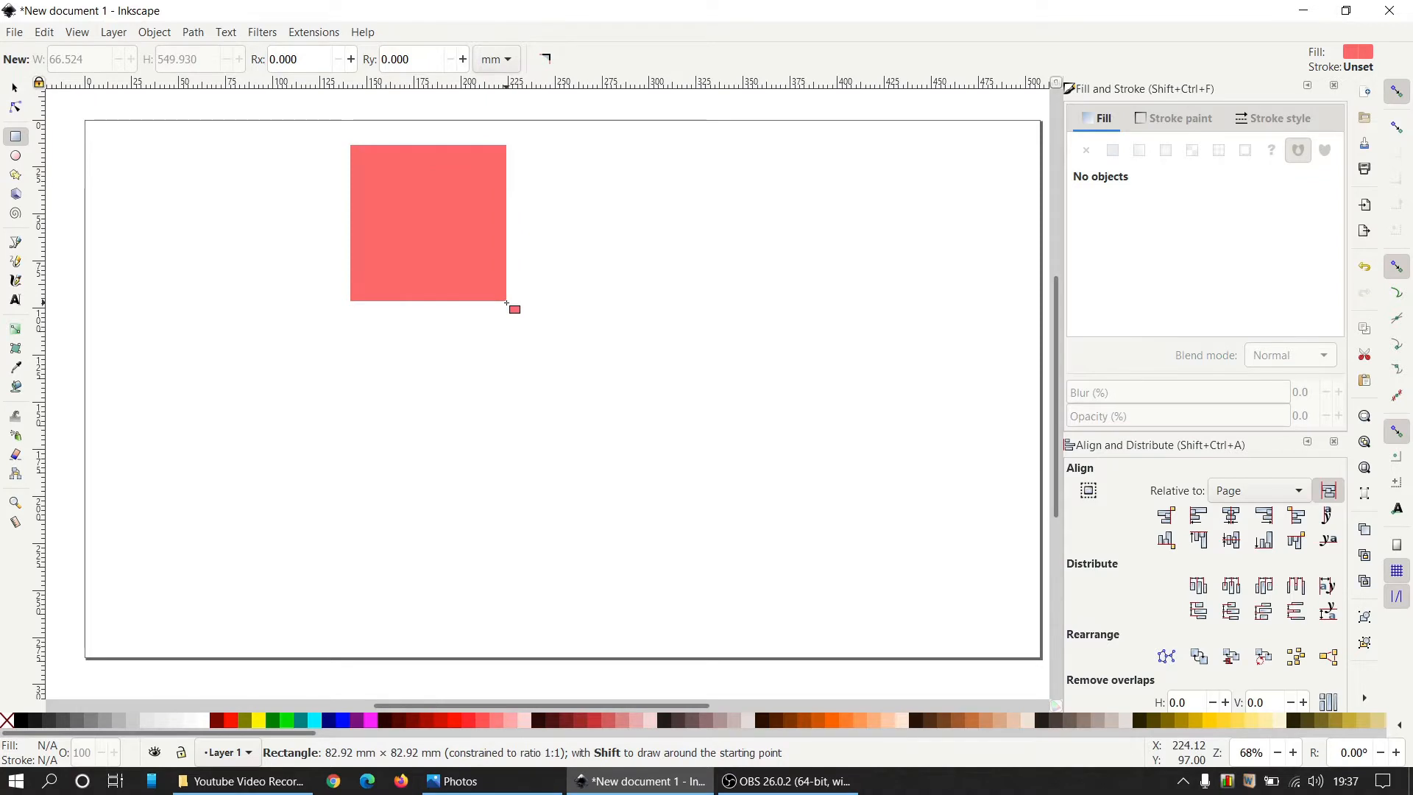
Move the square nearer the page's centre and give it a black fill with no stroke at about 51% opacity
click(14, 87)
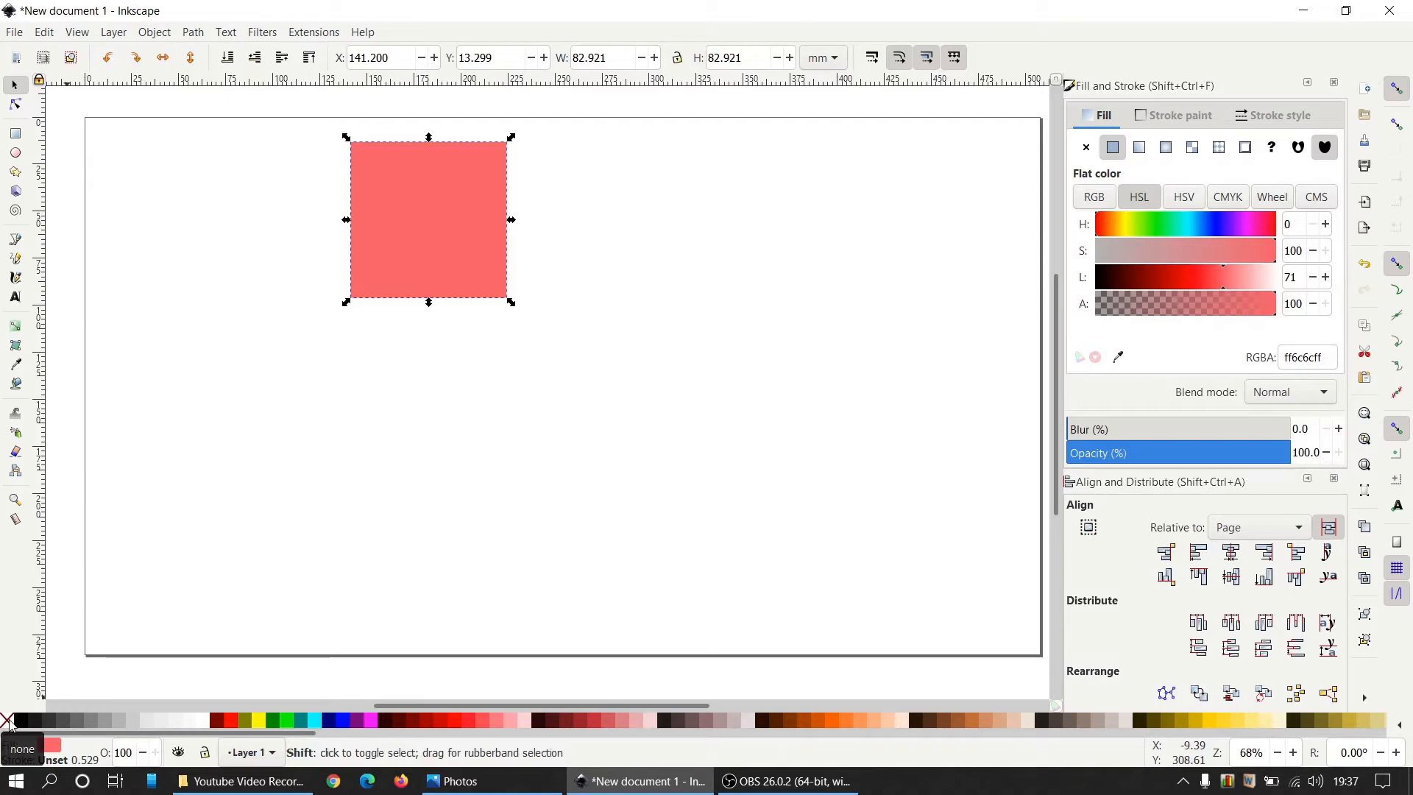
drag(464, 254, 564, 354)
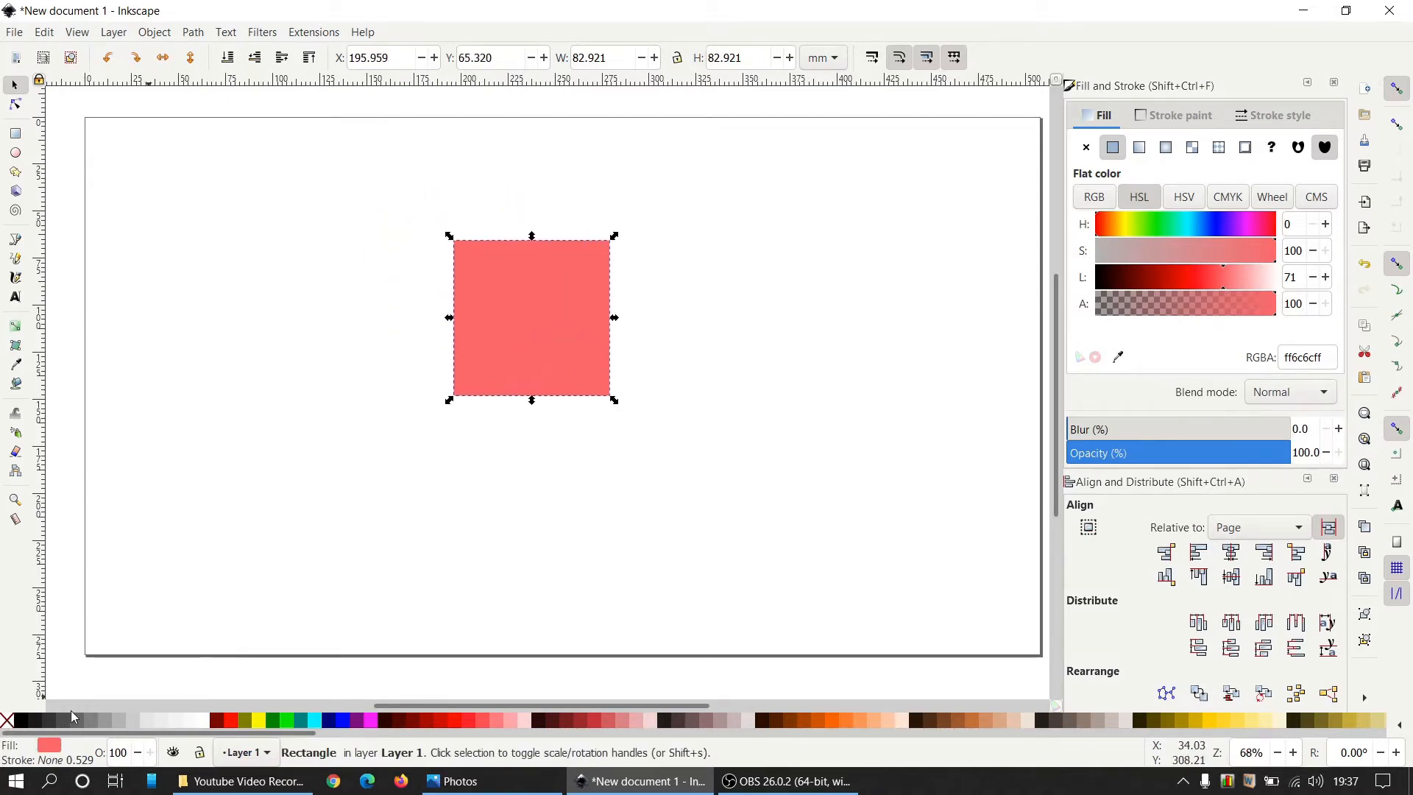
click(21, 722)
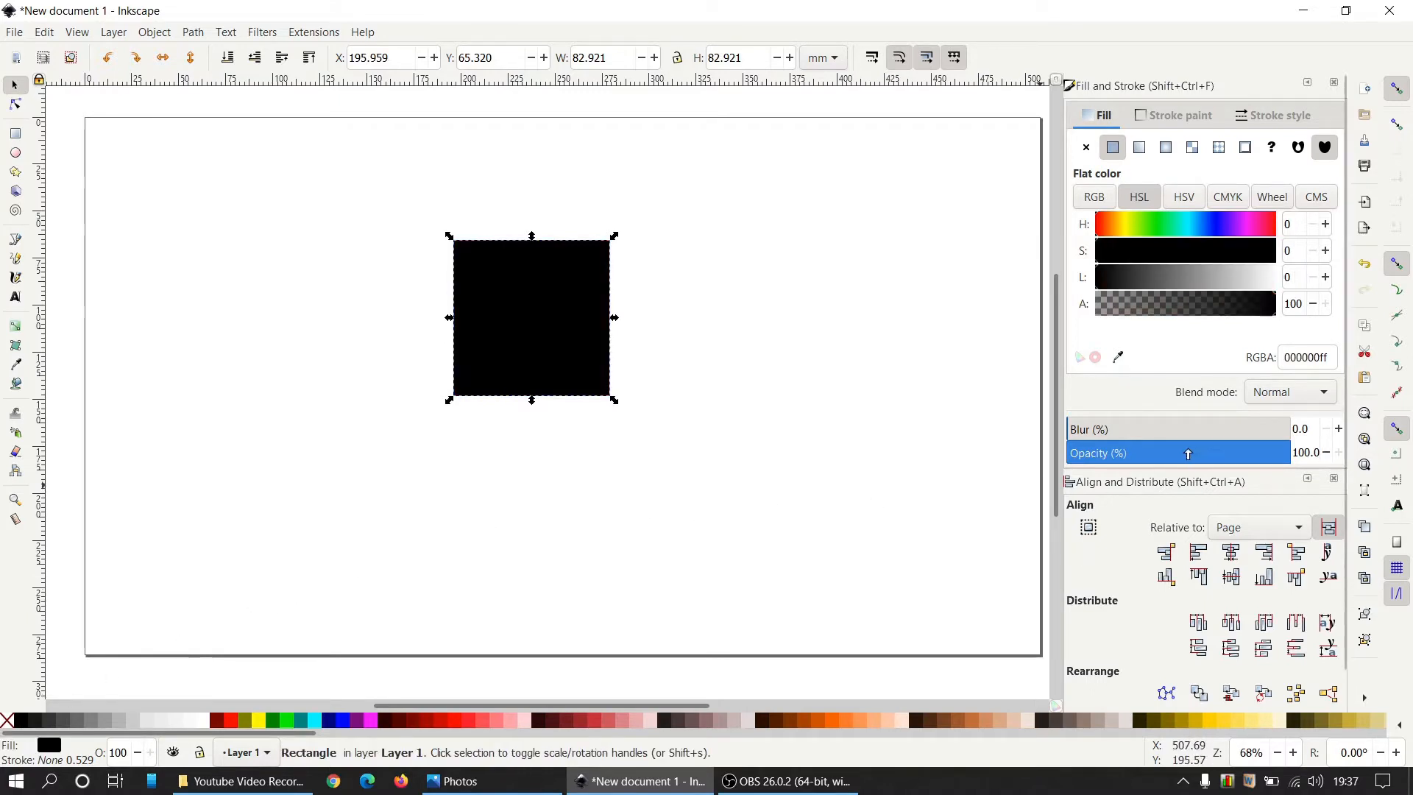
click(1181, 452)
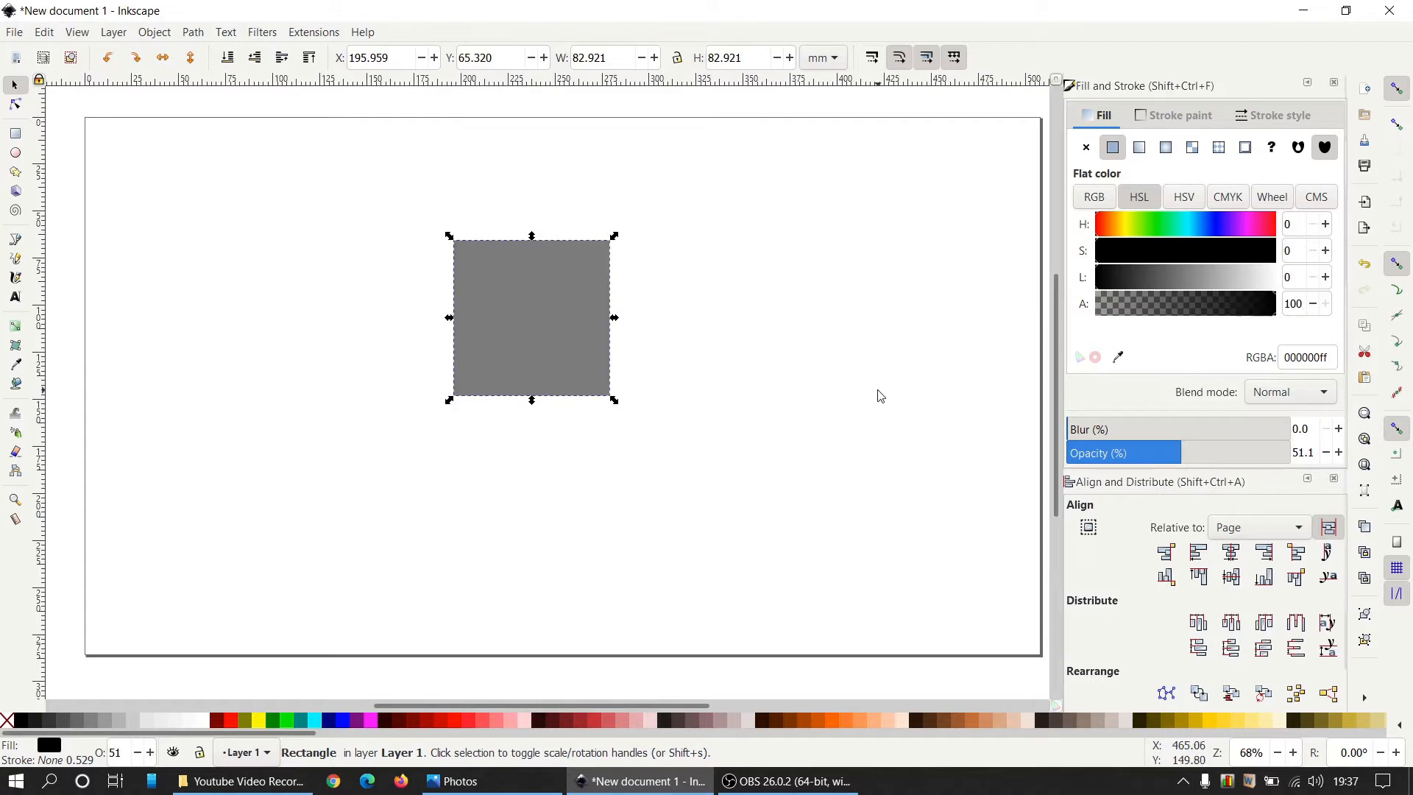
Resize the square to 250 px wide with its width-to-height ratio locked, using px as the unit
click(678, 63)
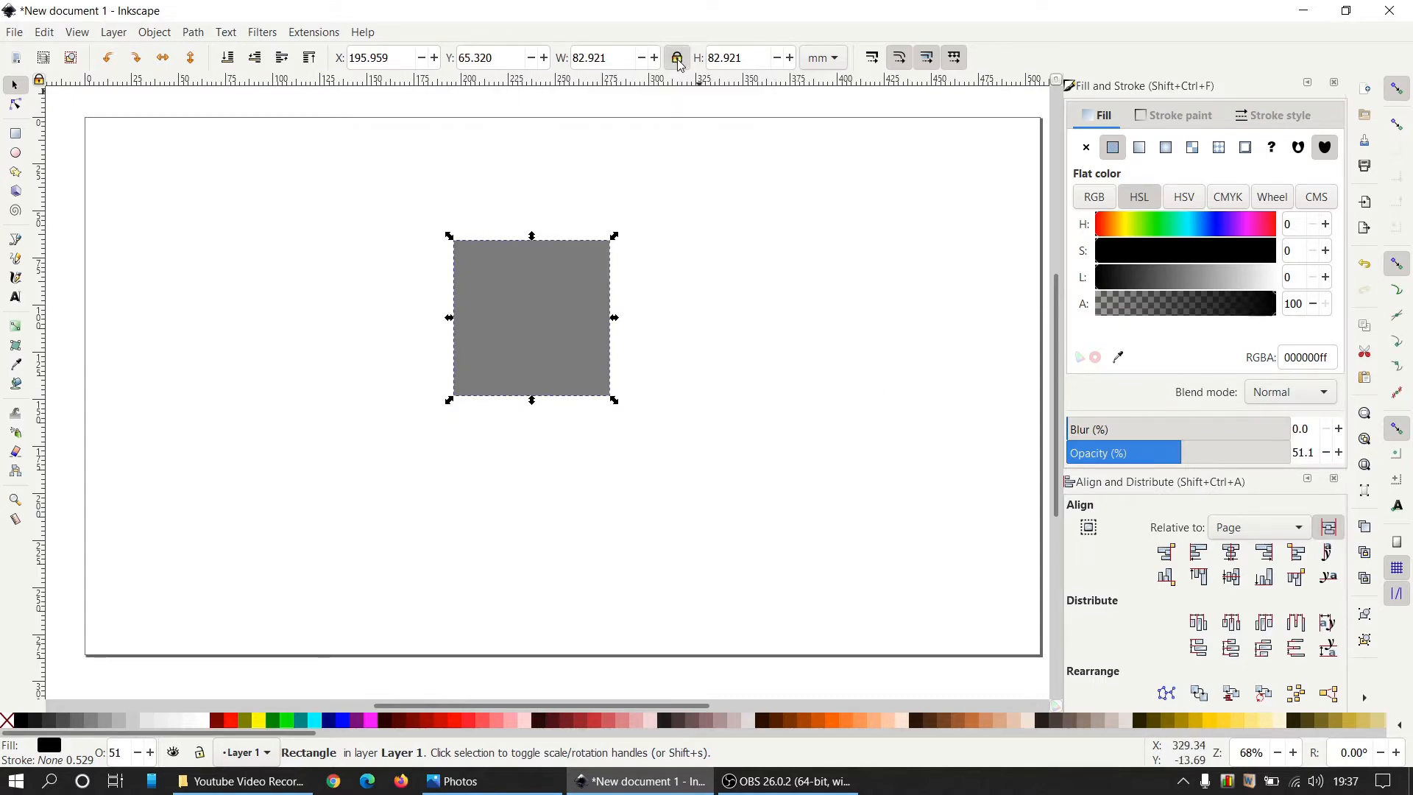
click(833, 70)
click(818, 131)
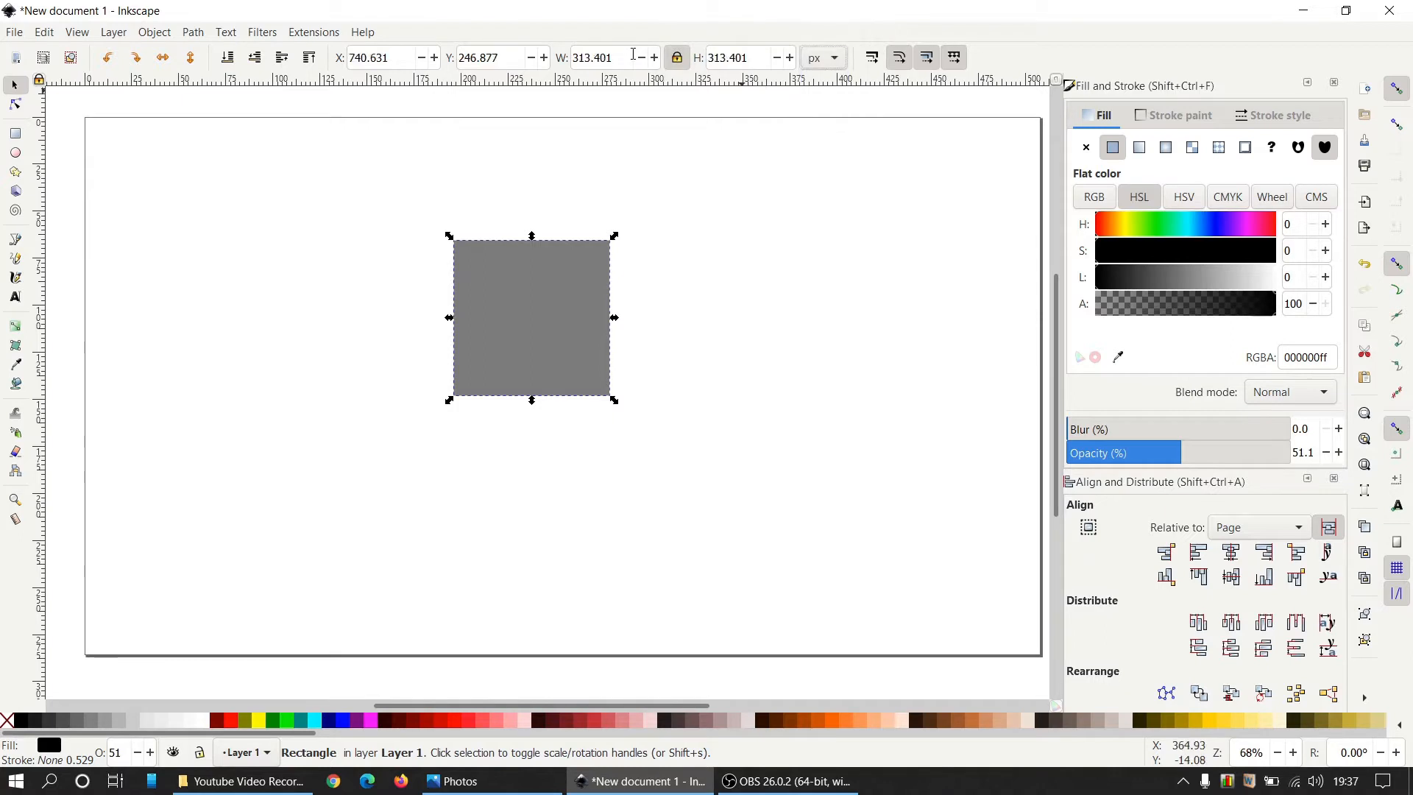
triple_click(633, 58)
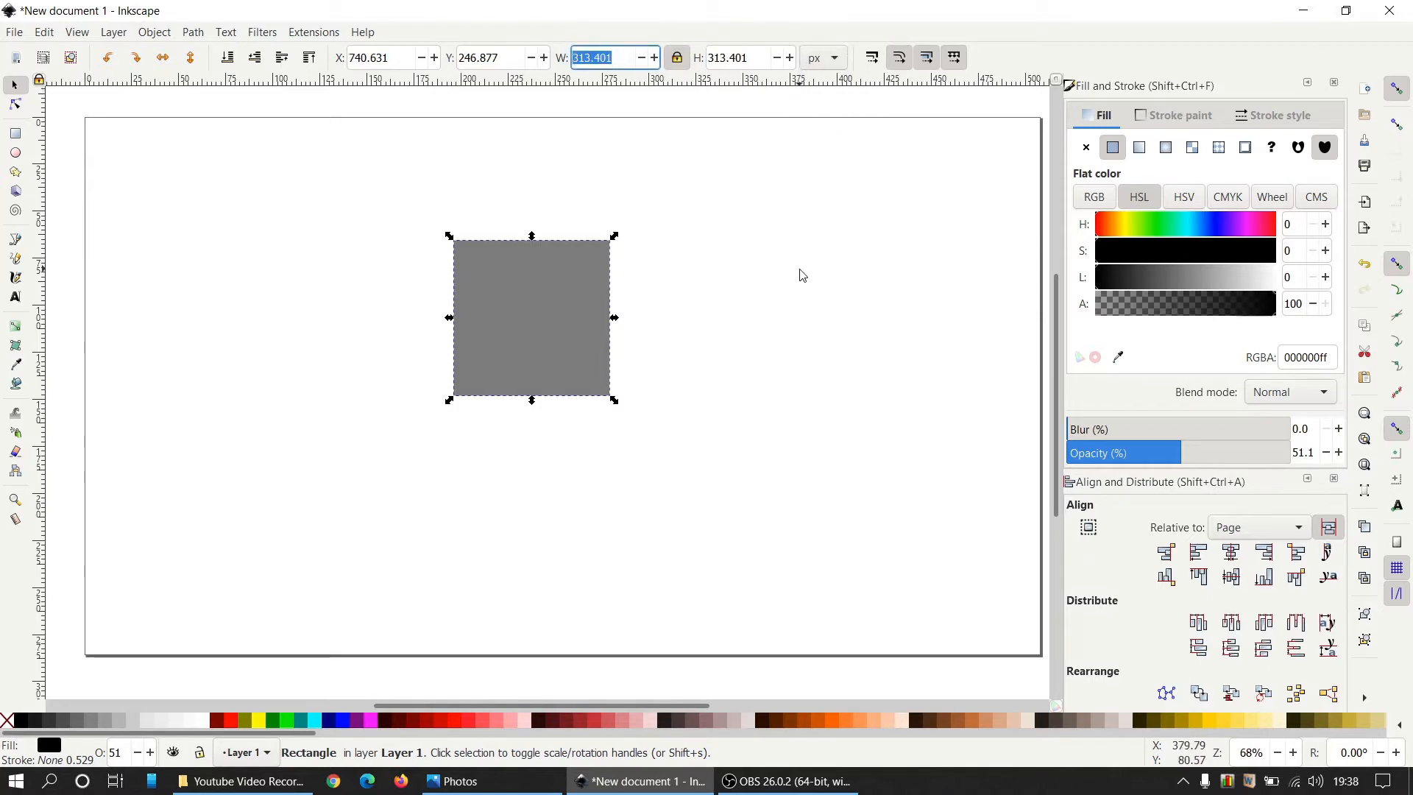
text(250)
key(Return)
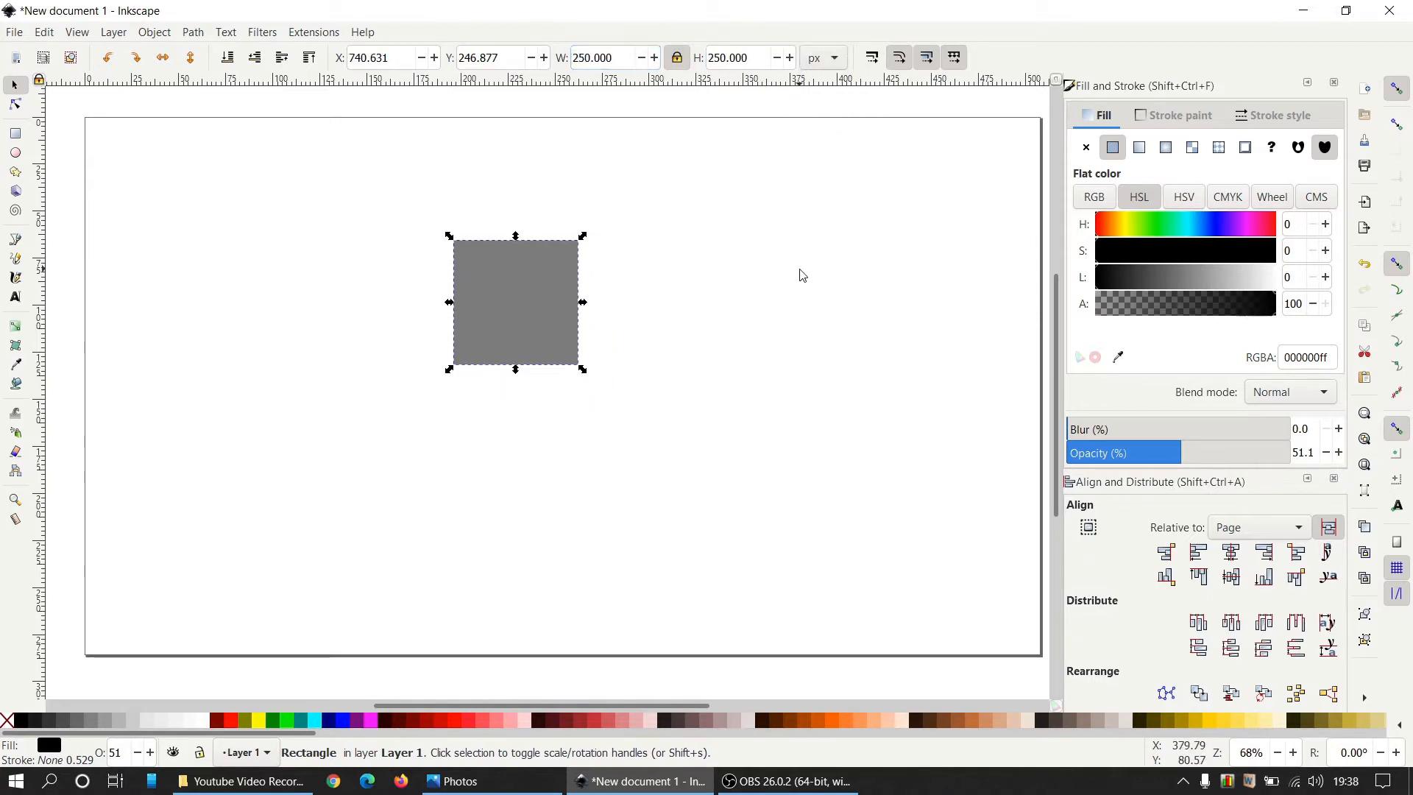
click(169, 373)
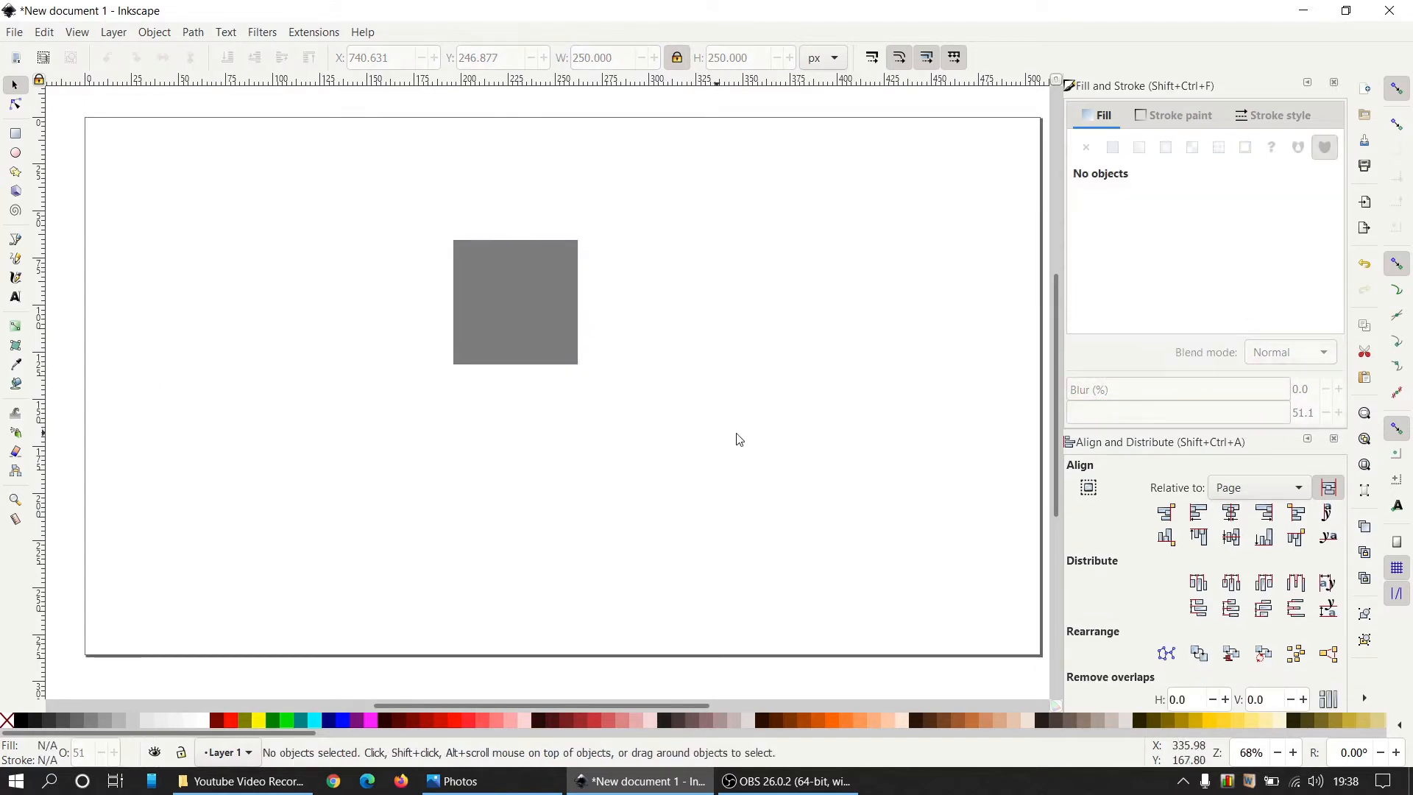
With snapping to cusp nodes enabled, draw a closed path along the square's lower-left to upper-right diagonal that encloses its upper-left half
click(1400, 351)
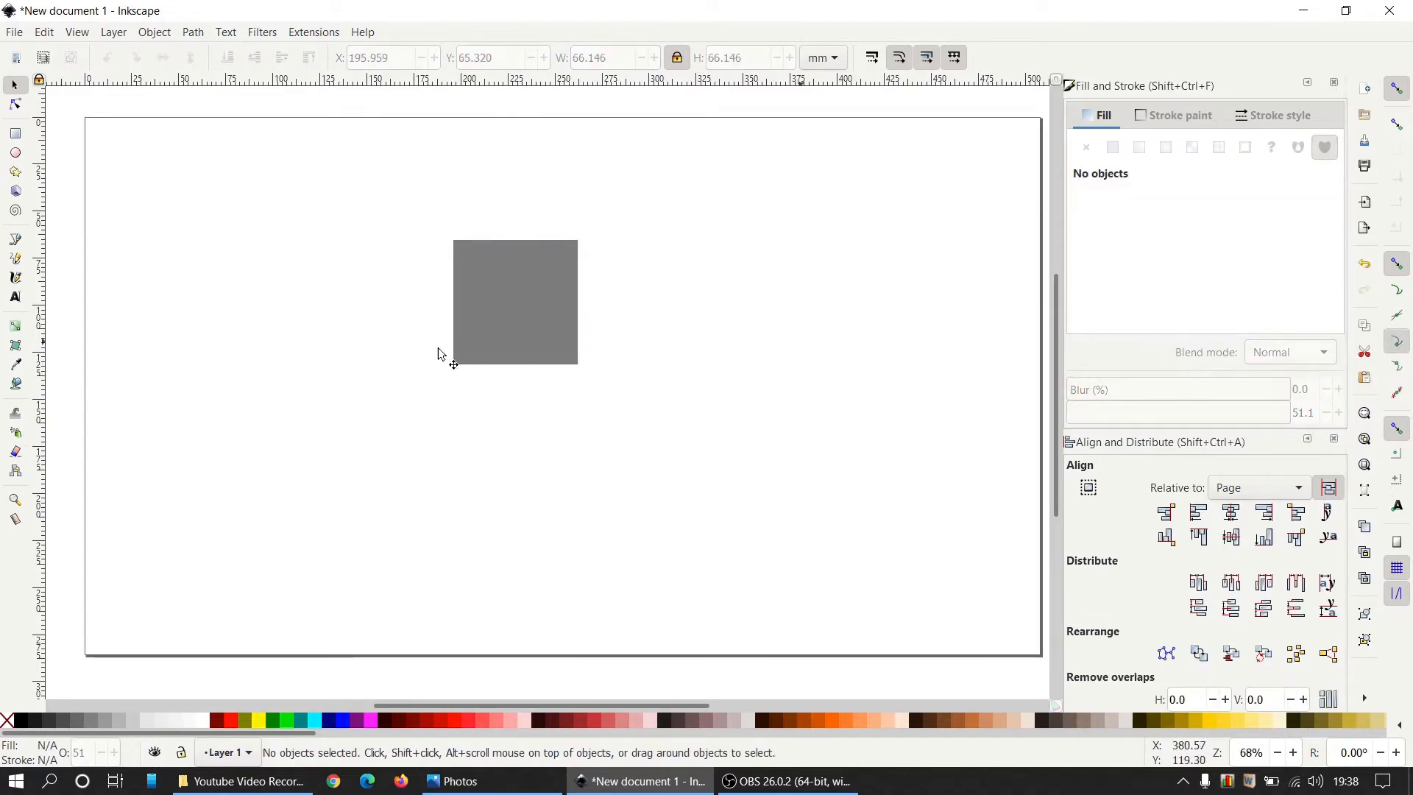
click(18, 243)
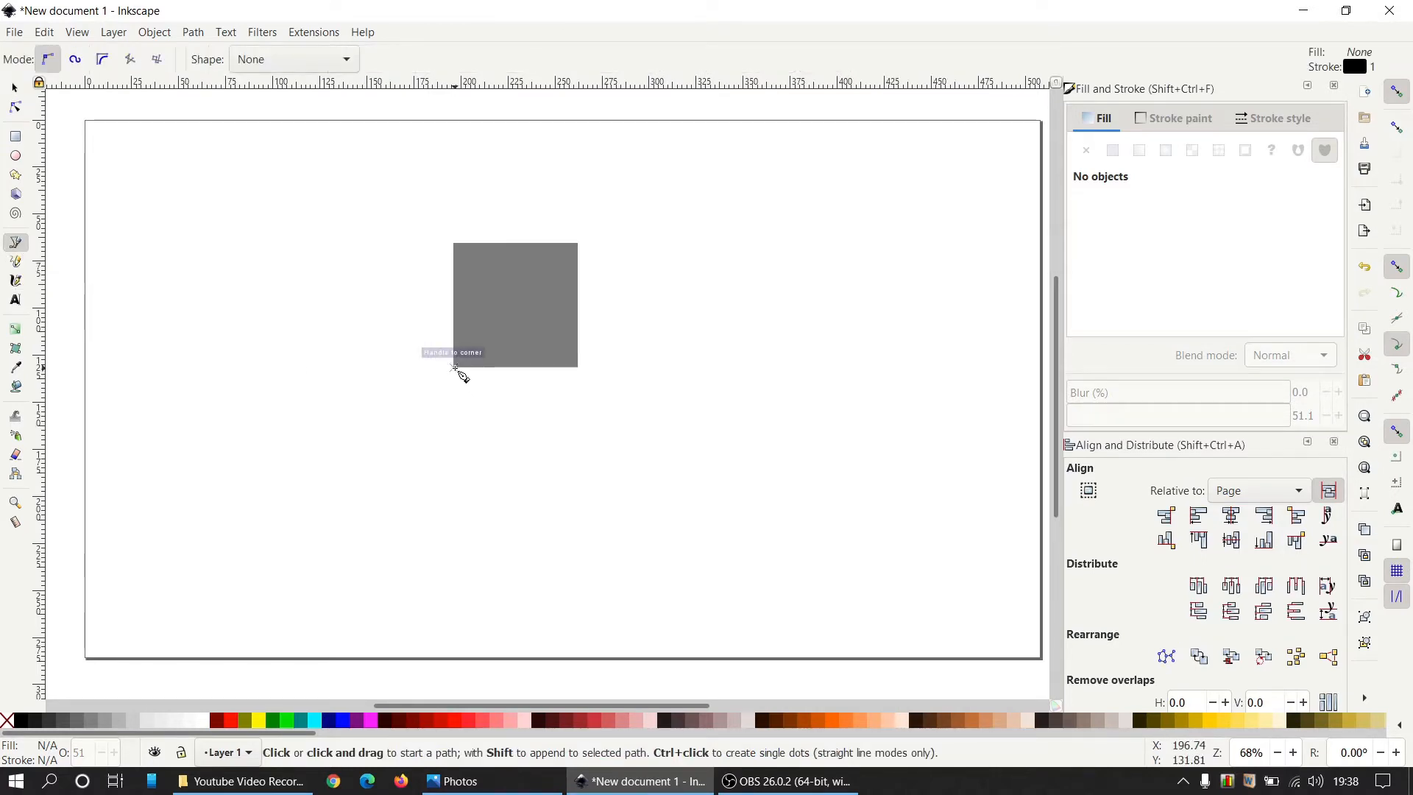
click(454, 367)
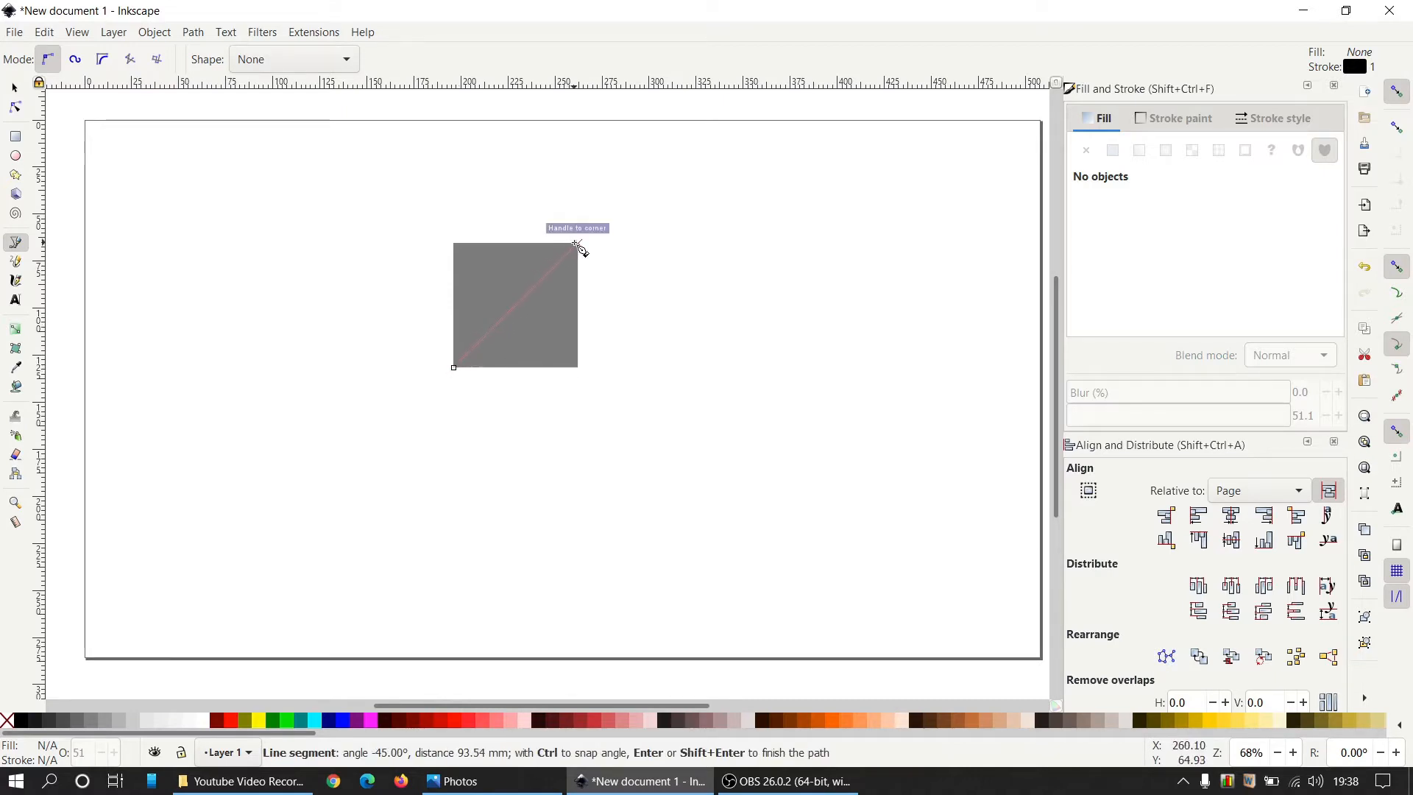
click(578, 244)
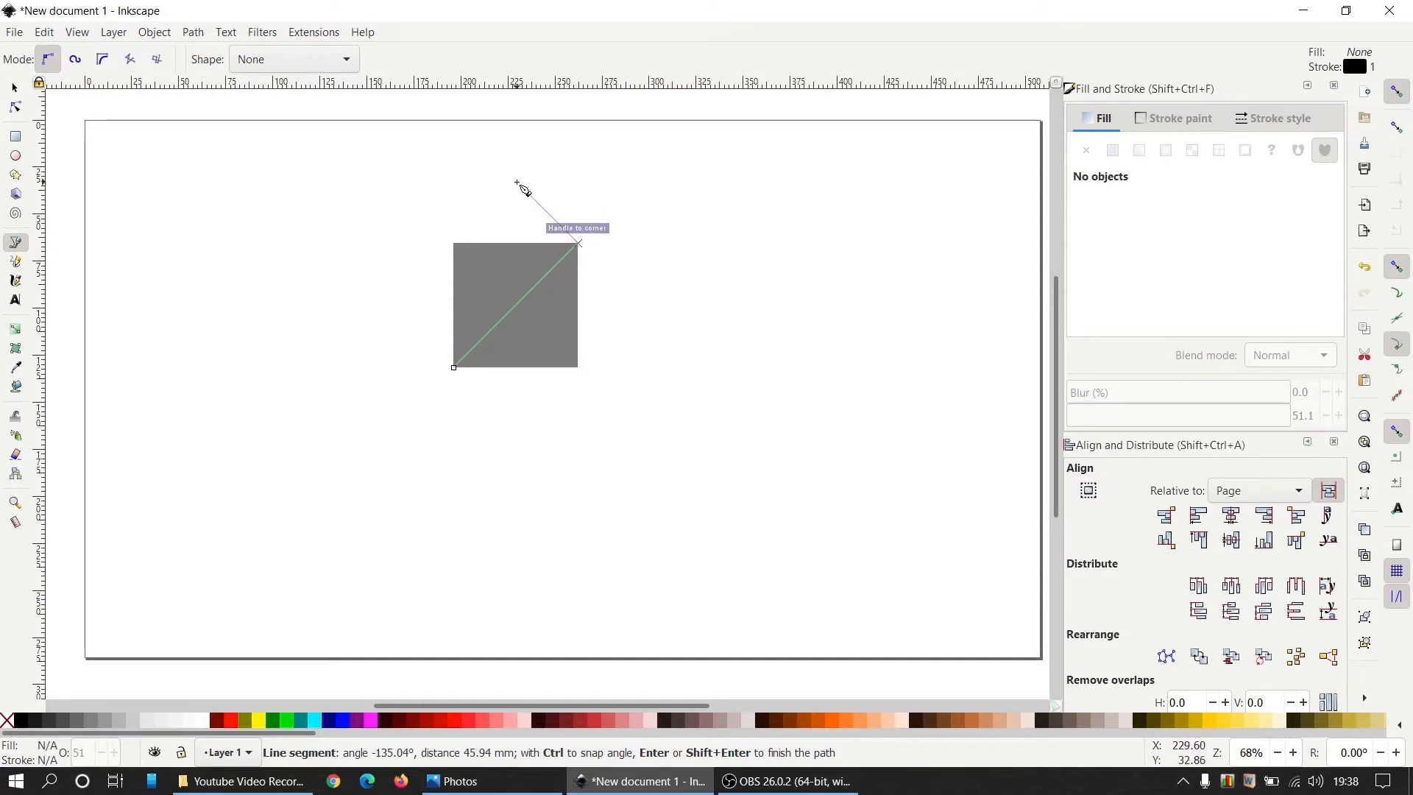
click(516, 181)
click(323, 197)
click(335, 361)
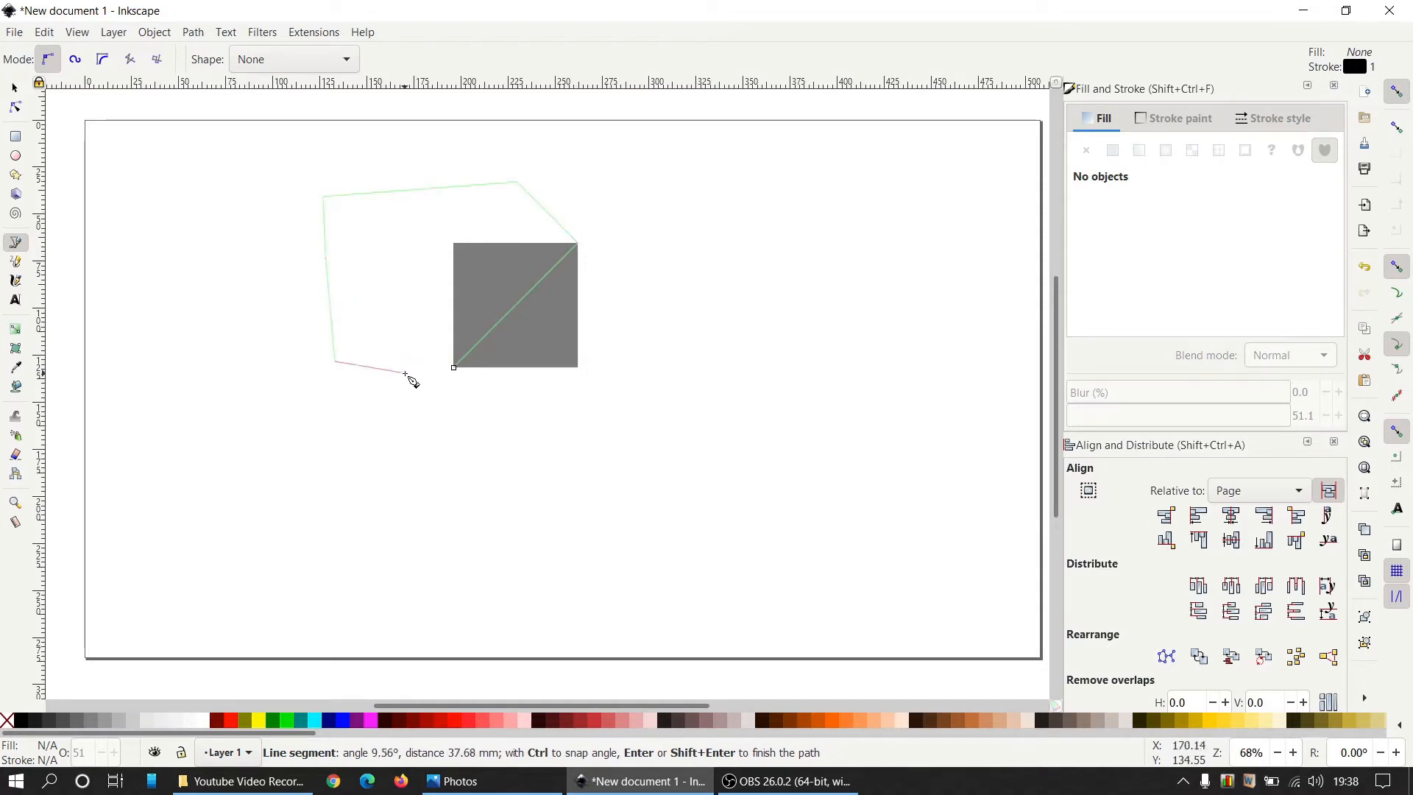
click(454, 367)
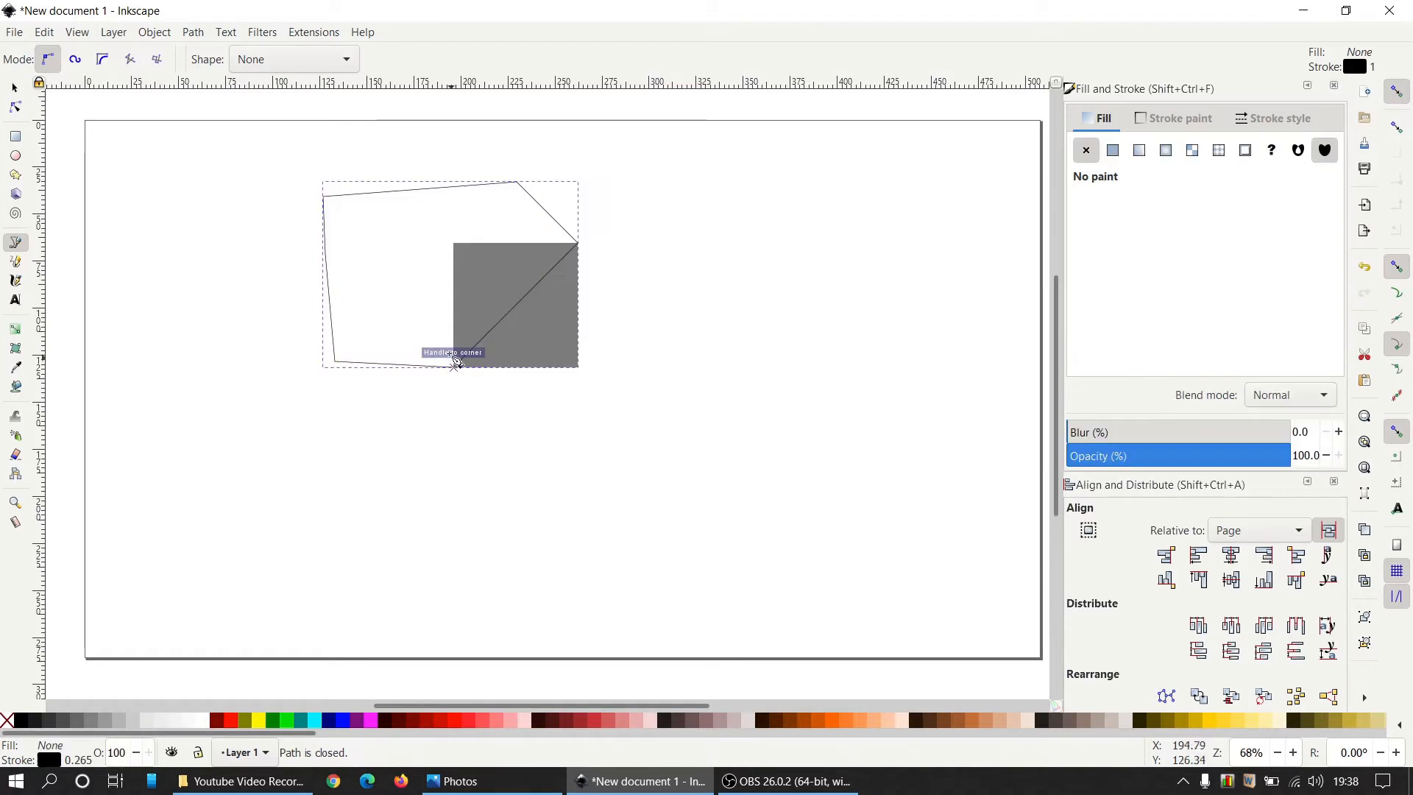
Subtract the drawn path from the square with Difference, cutting it into a right triangle
click(16, 88)
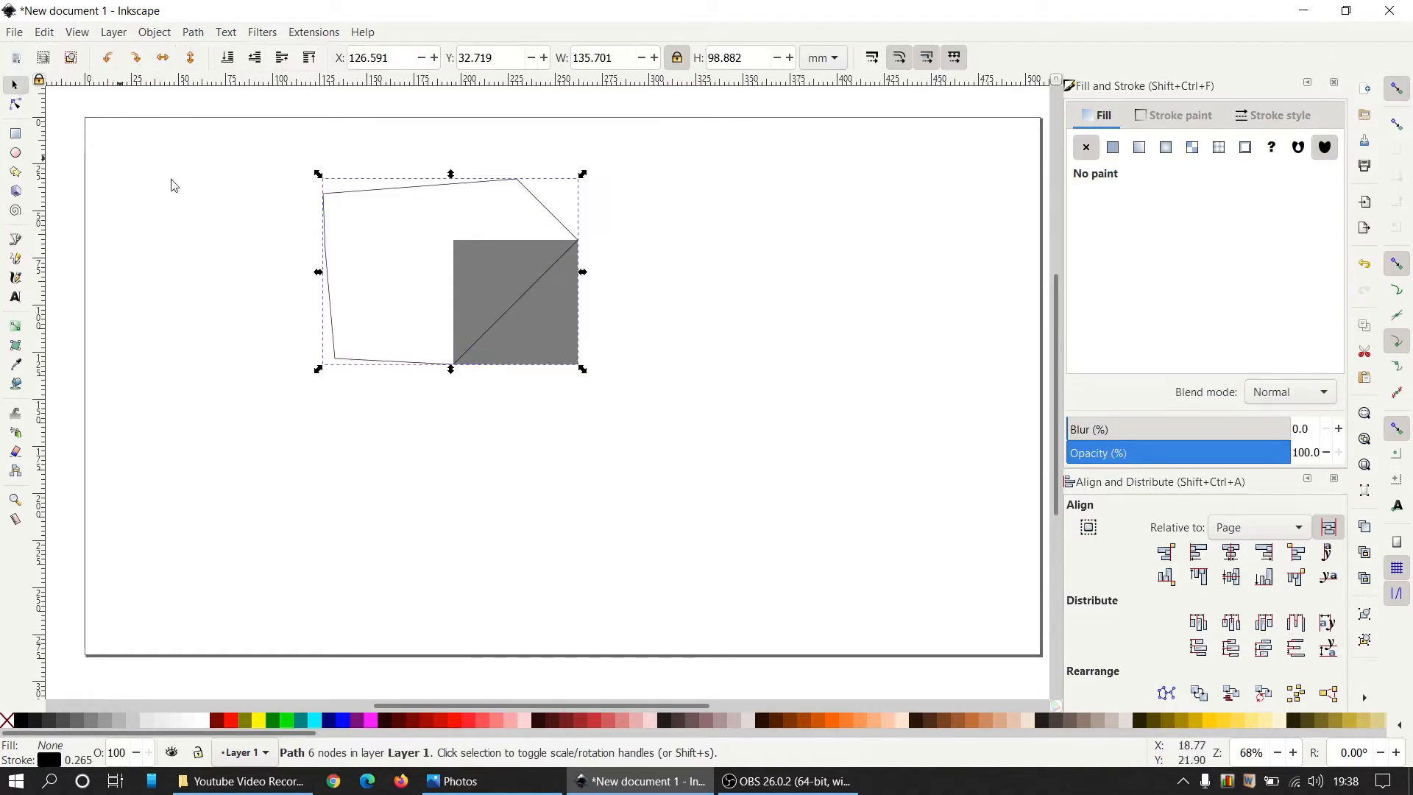
shift+click(553, 331)
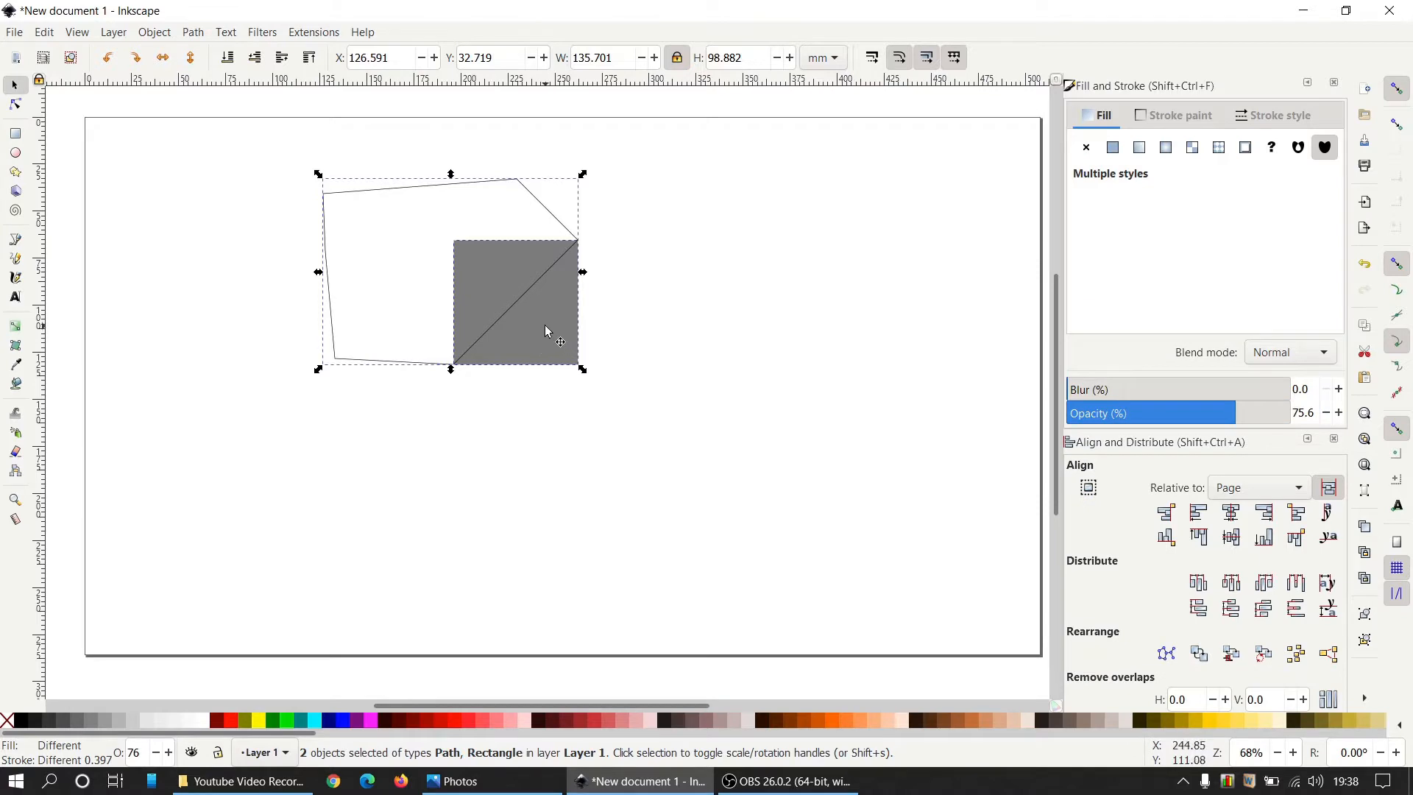
click(193, 33)
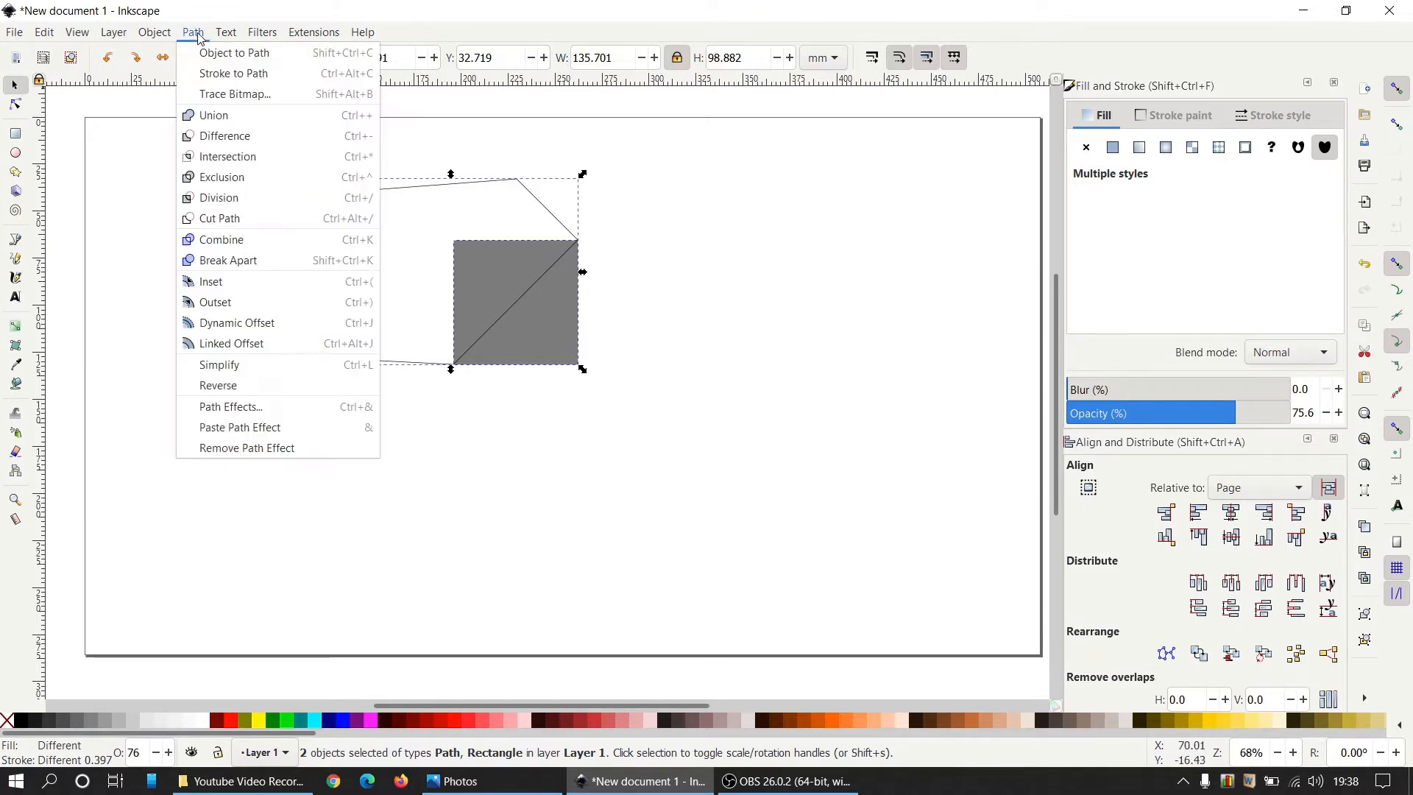
click(219, 136)
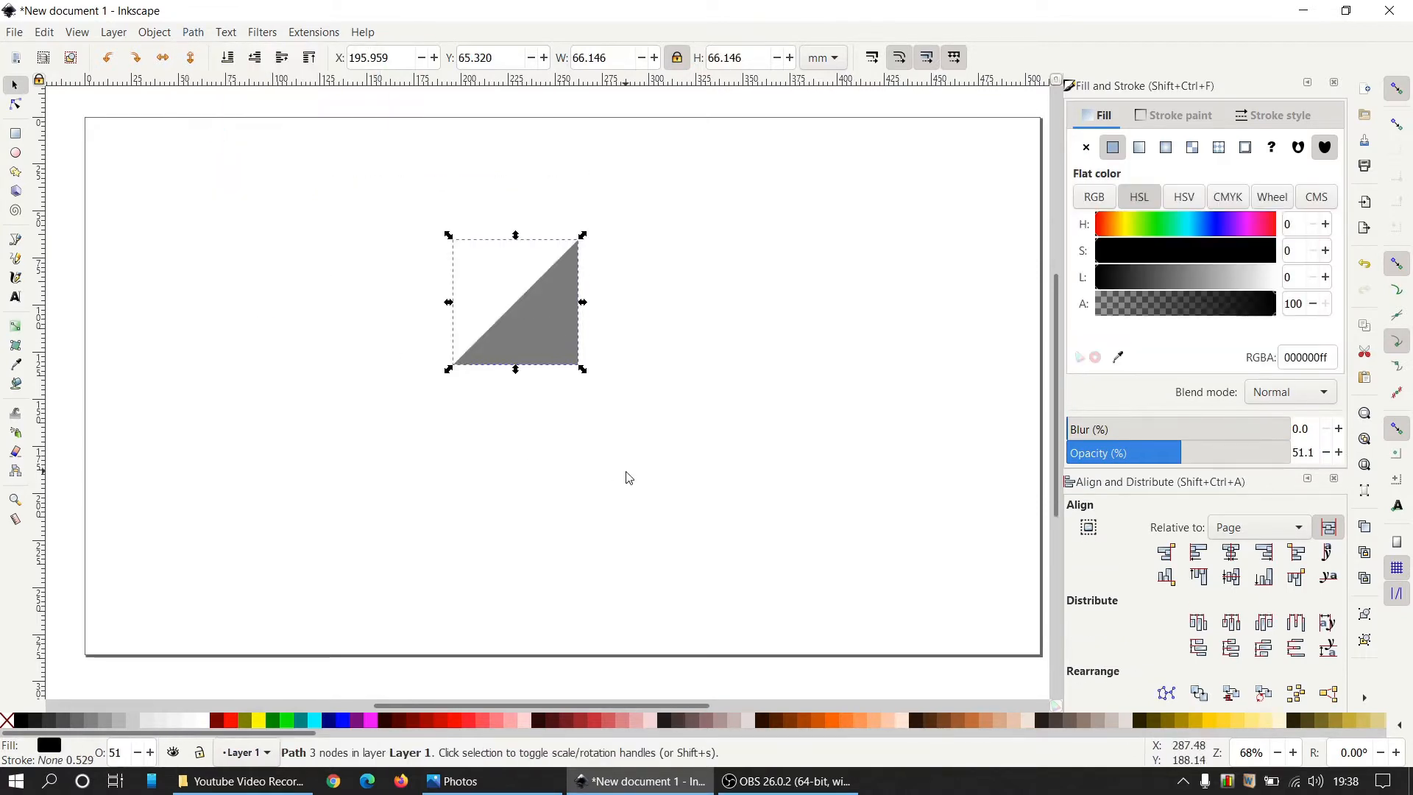
click(593, 450)
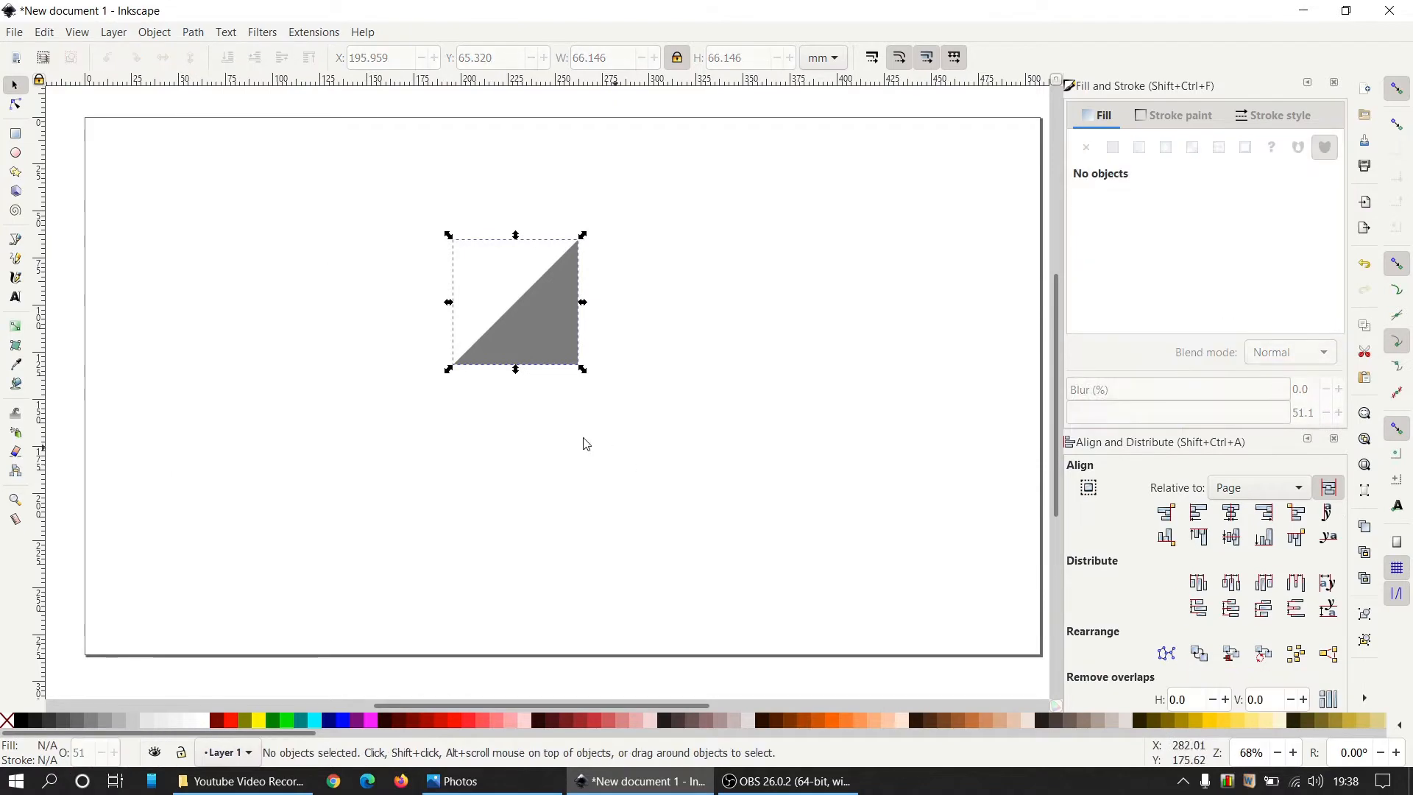
Switch the measurement unit to px and move the triangle to the left part of the page, at about X 259, Y 211 px
click(546, 316)
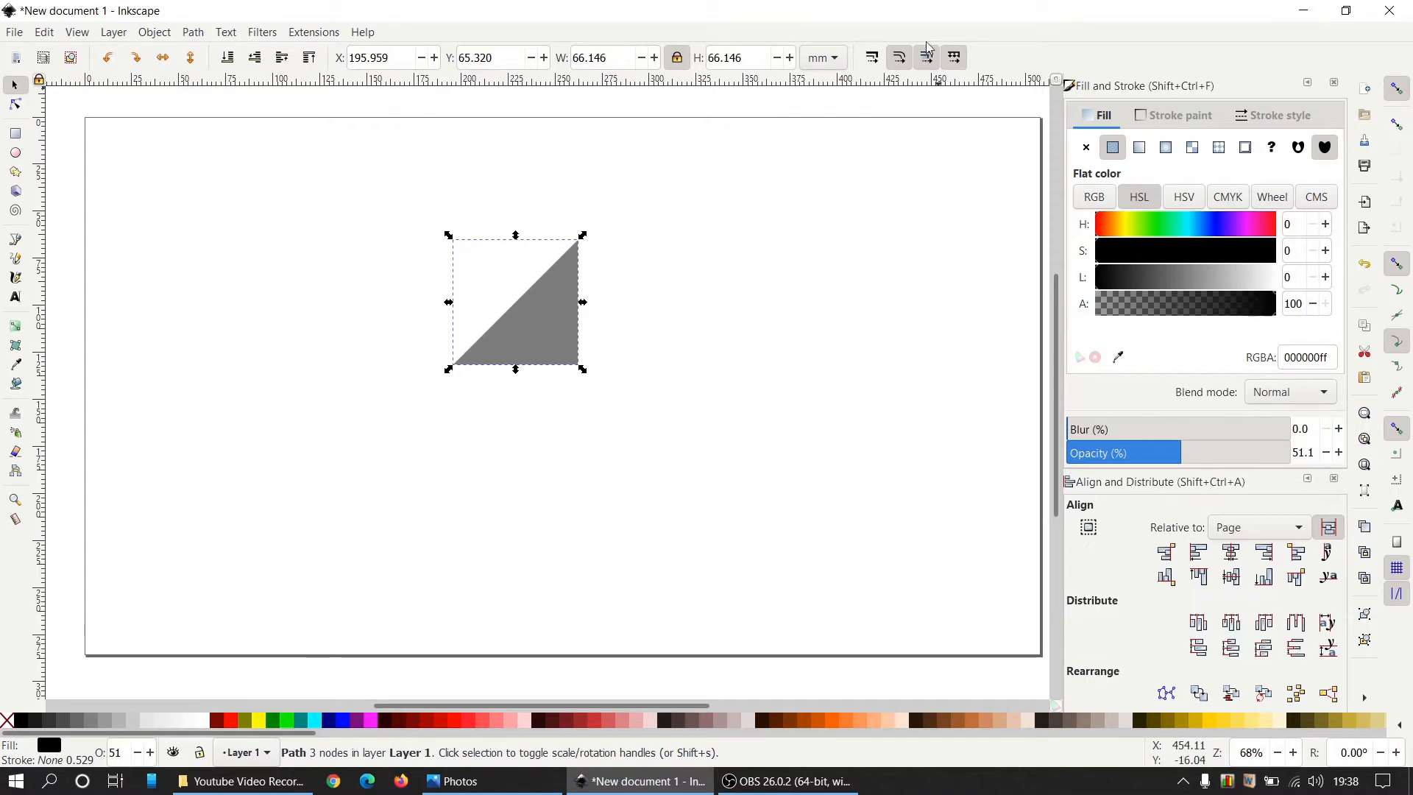
click(822, 70)
click(822, 133)
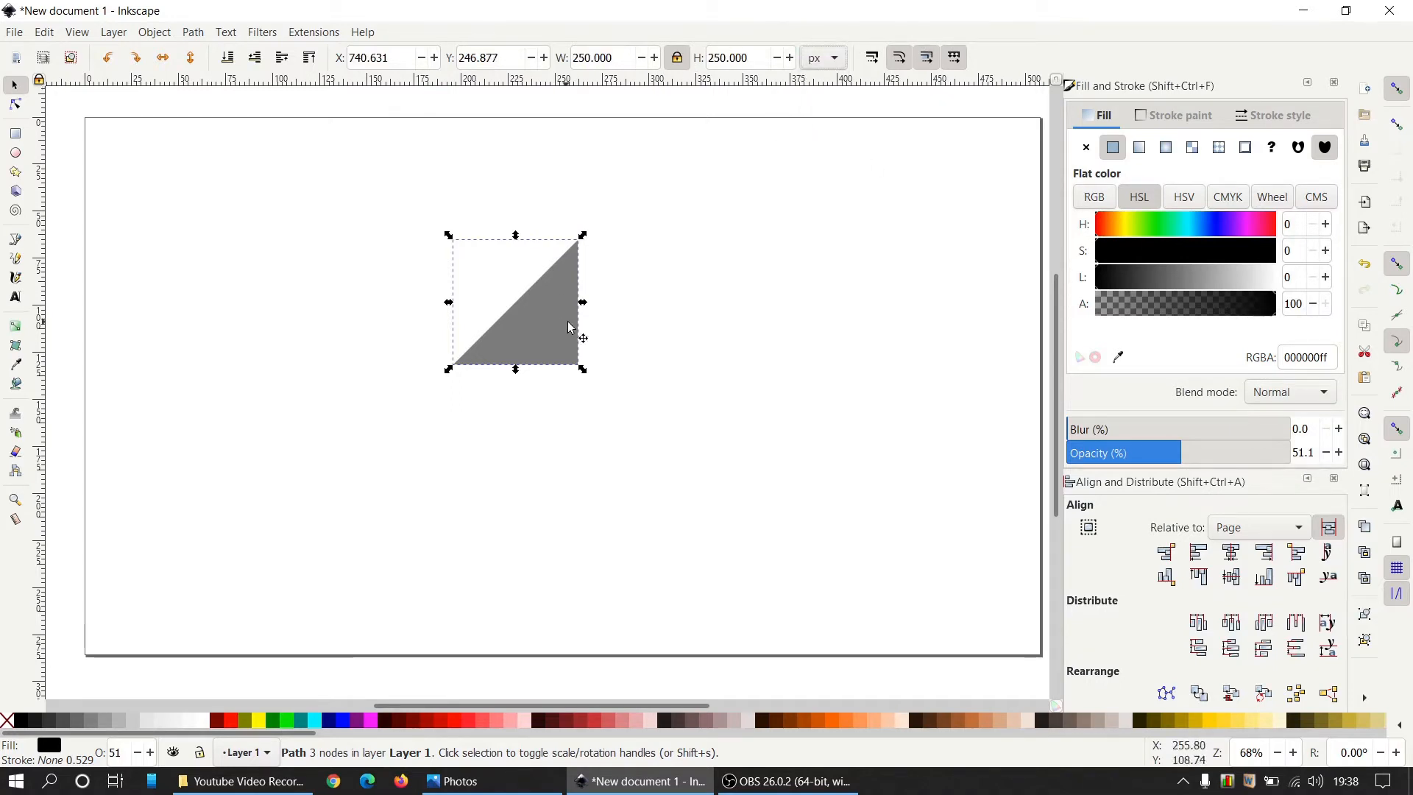
drag(564, 332, 308, 315)
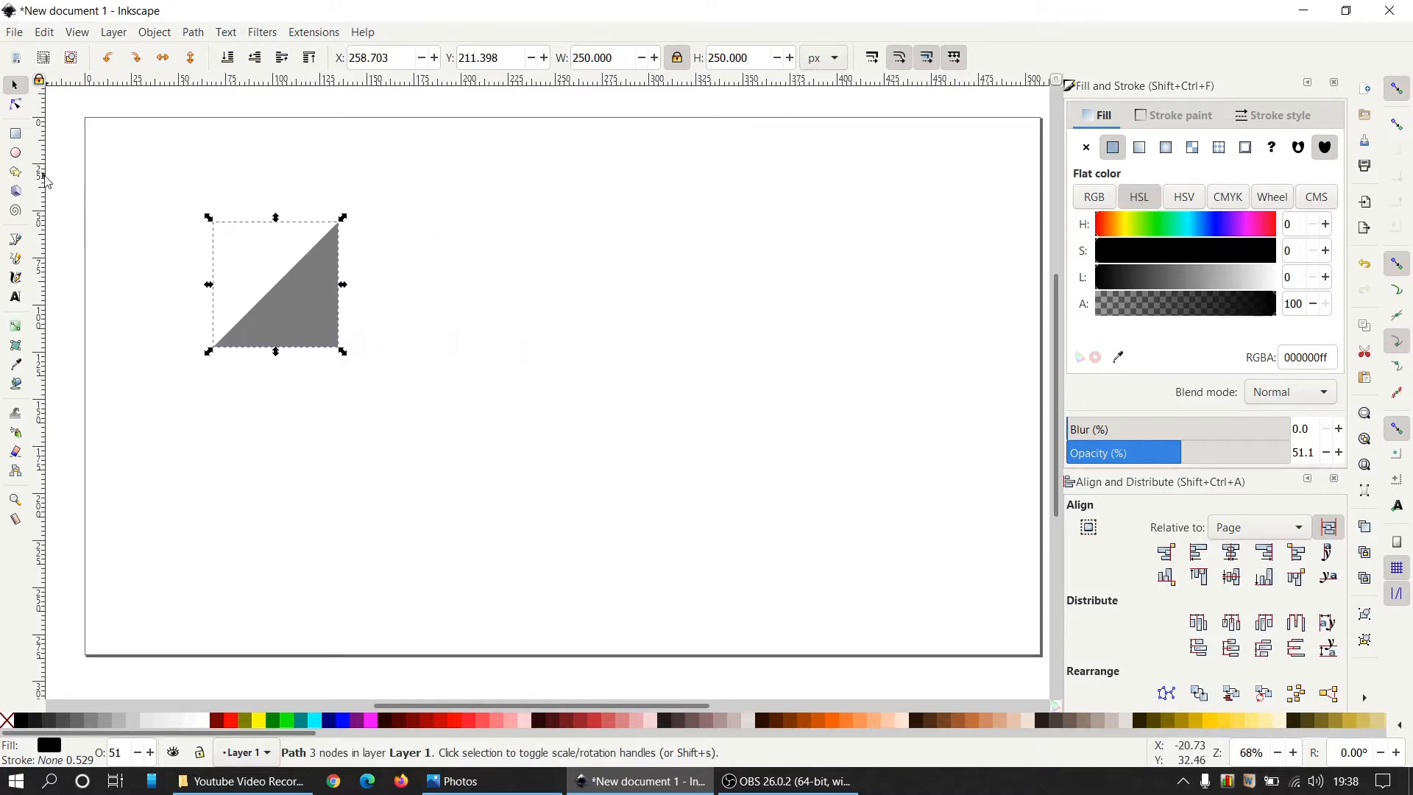
Draw a tall, narrow rectangle about 14 mm wide and 167 mm high to the right of the triangle
click(15, 135)
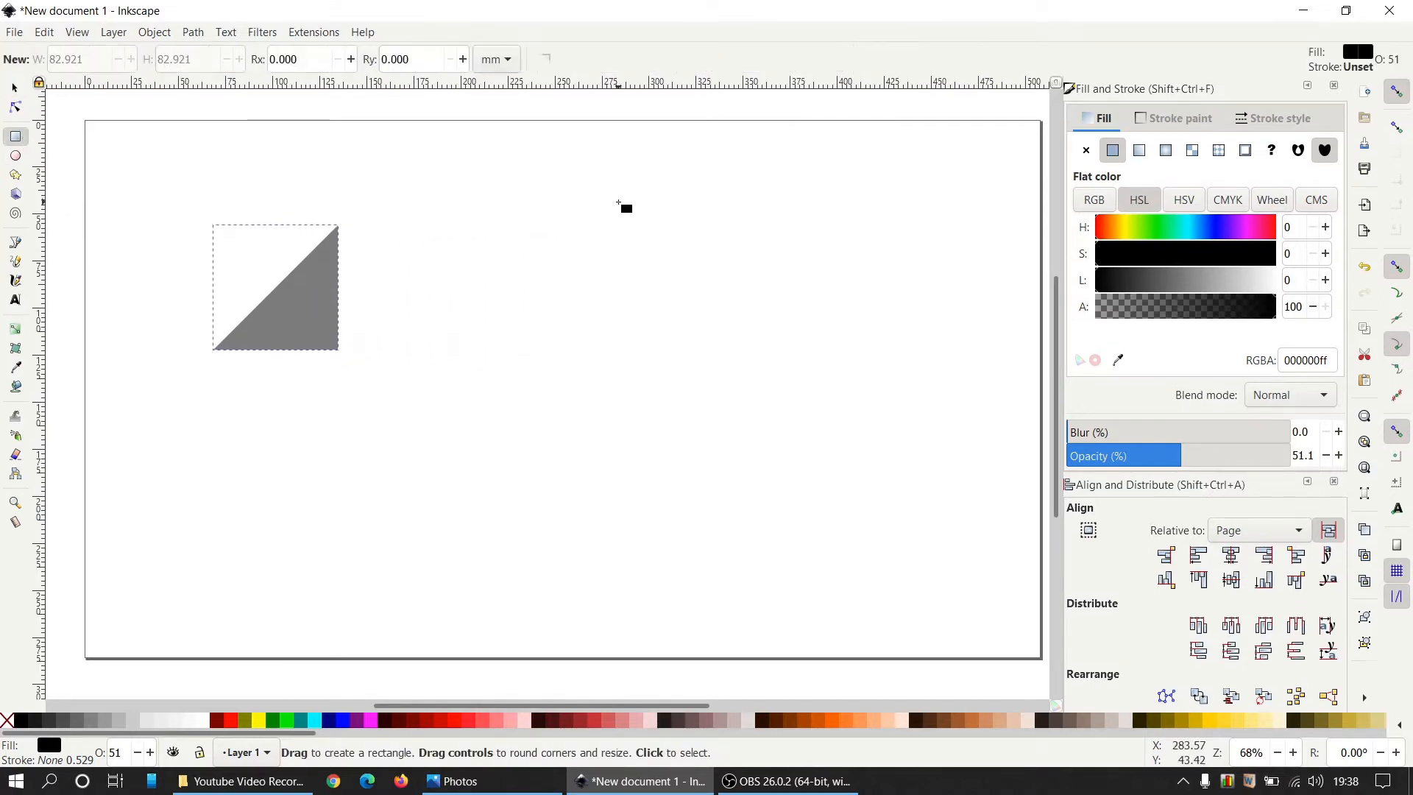
mouse_move(614, 189)
mouse_down()
mouse_move(645, 283)
mouse_move(639, 502)
mouse_up()
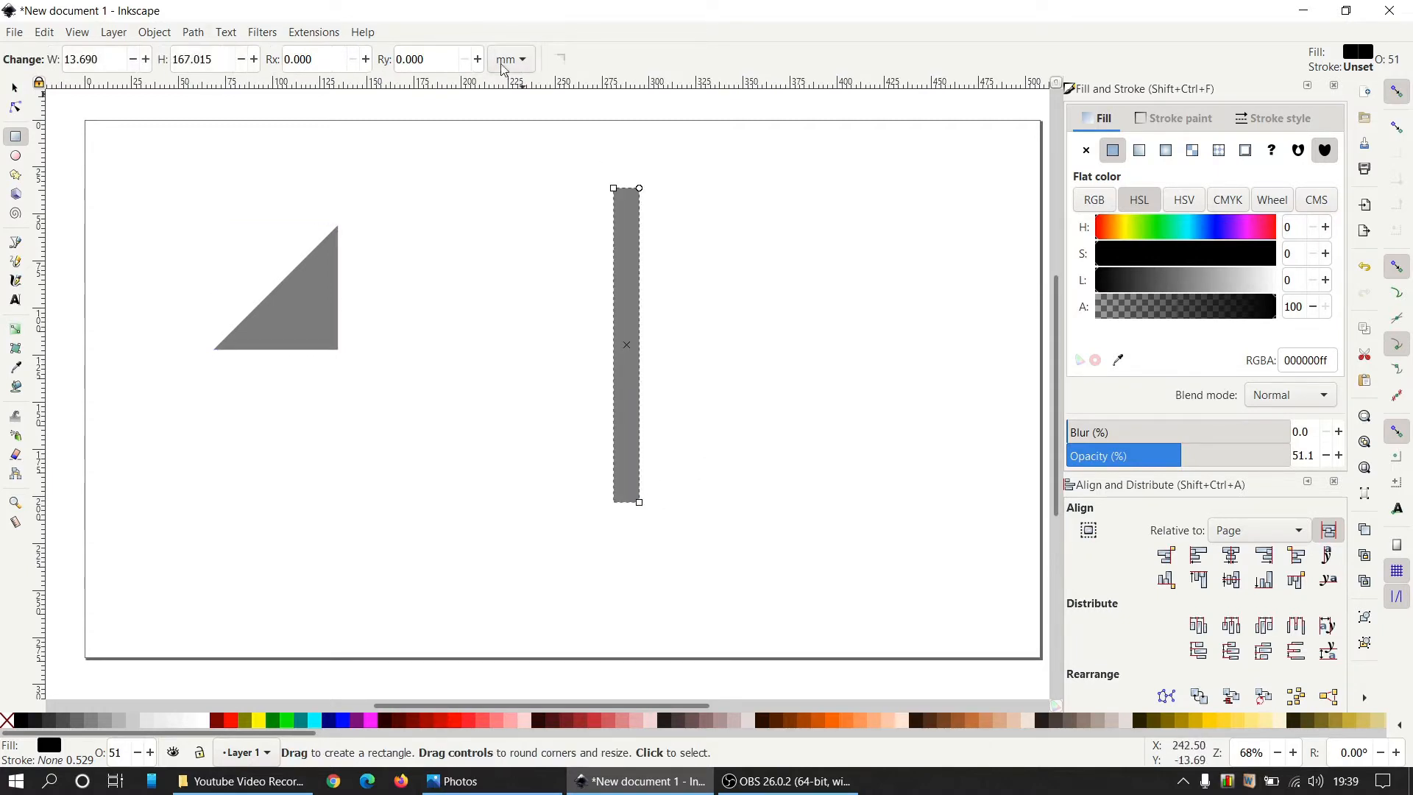
click(16, 88)
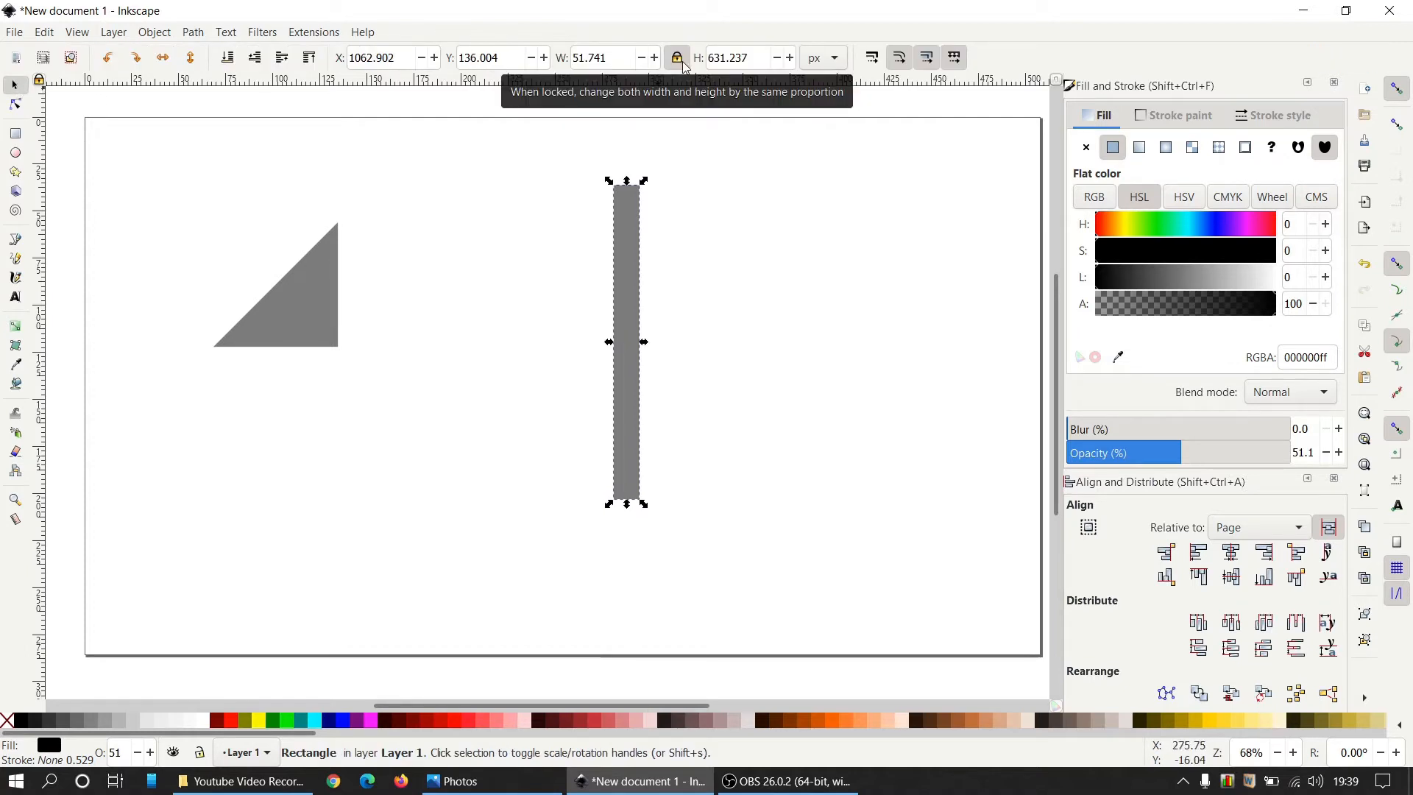
Unlock the rectangle's proportions, set its width to 35 px and fill it red
click(677, 58)
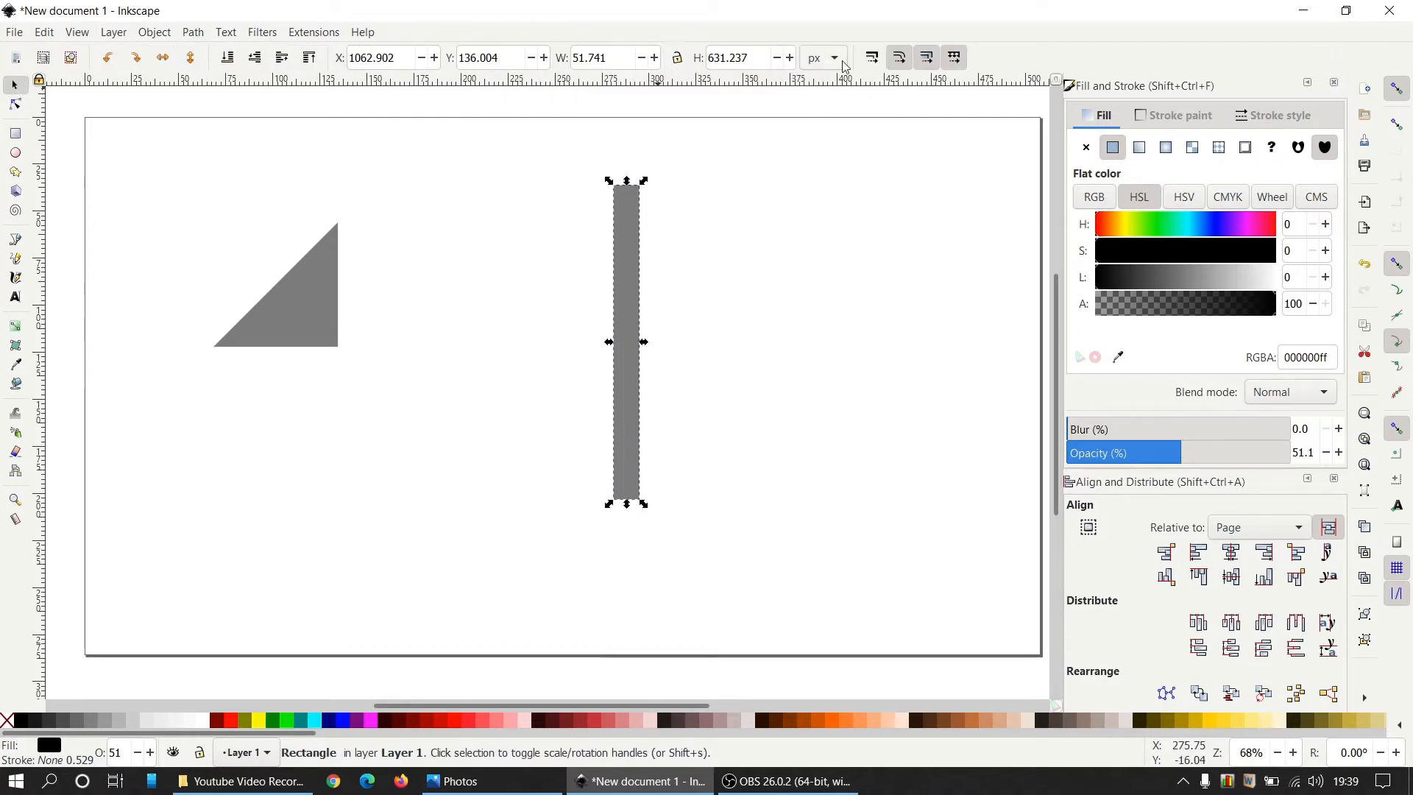
double_click(617, 64)
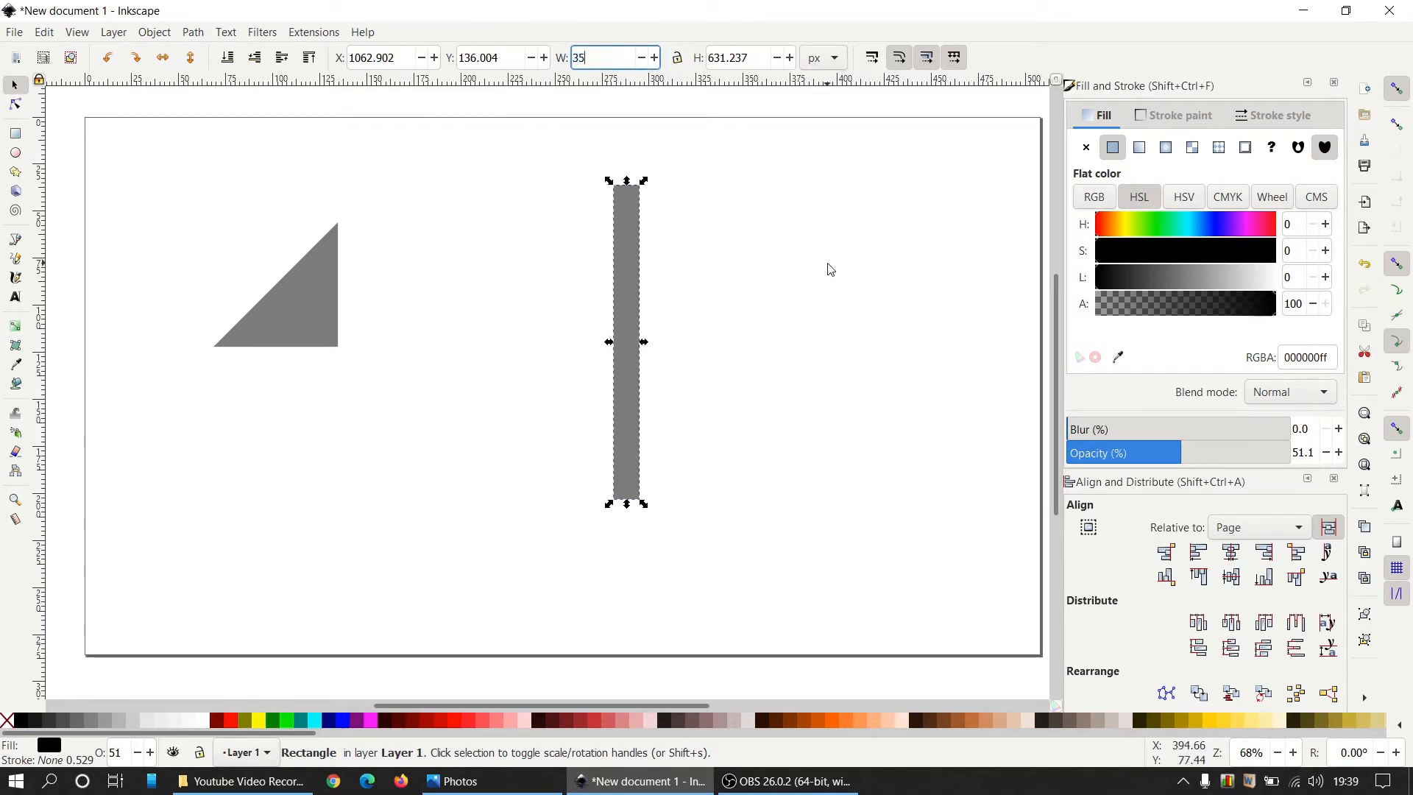
text(35)
key(Return)
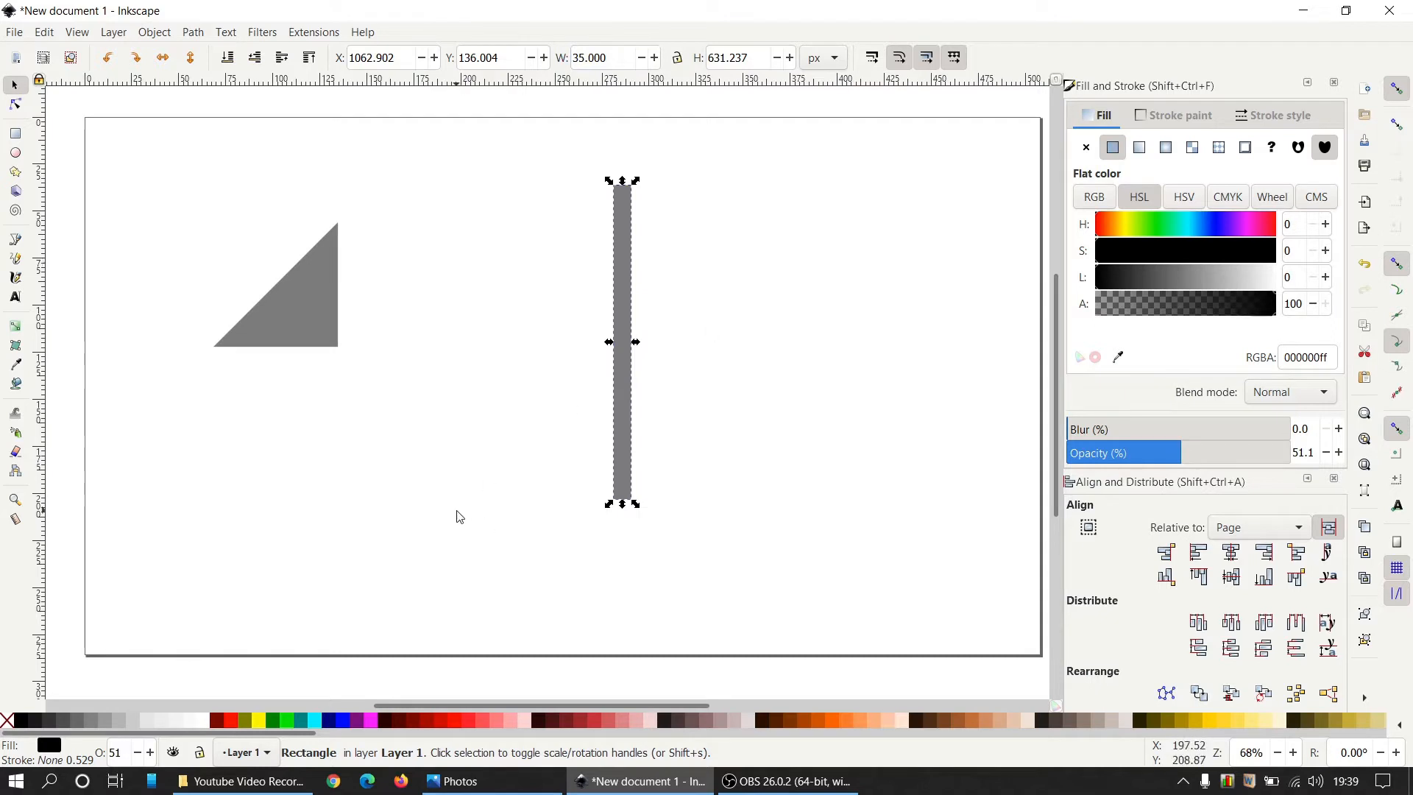
click(232, 720)
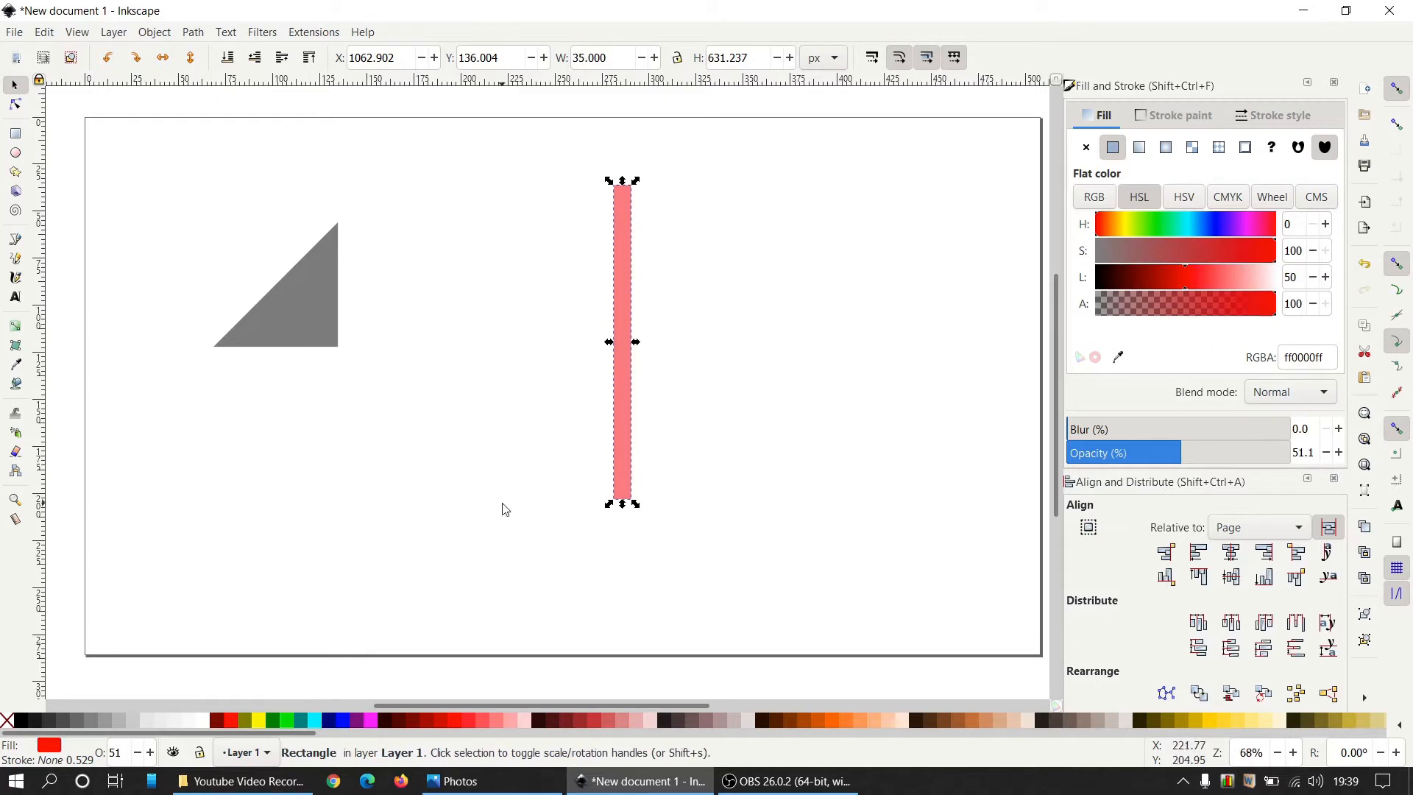
Duplicate the red bar, snap the copy against its right edge and fill the copy with olive (808000)
click(623, 334)
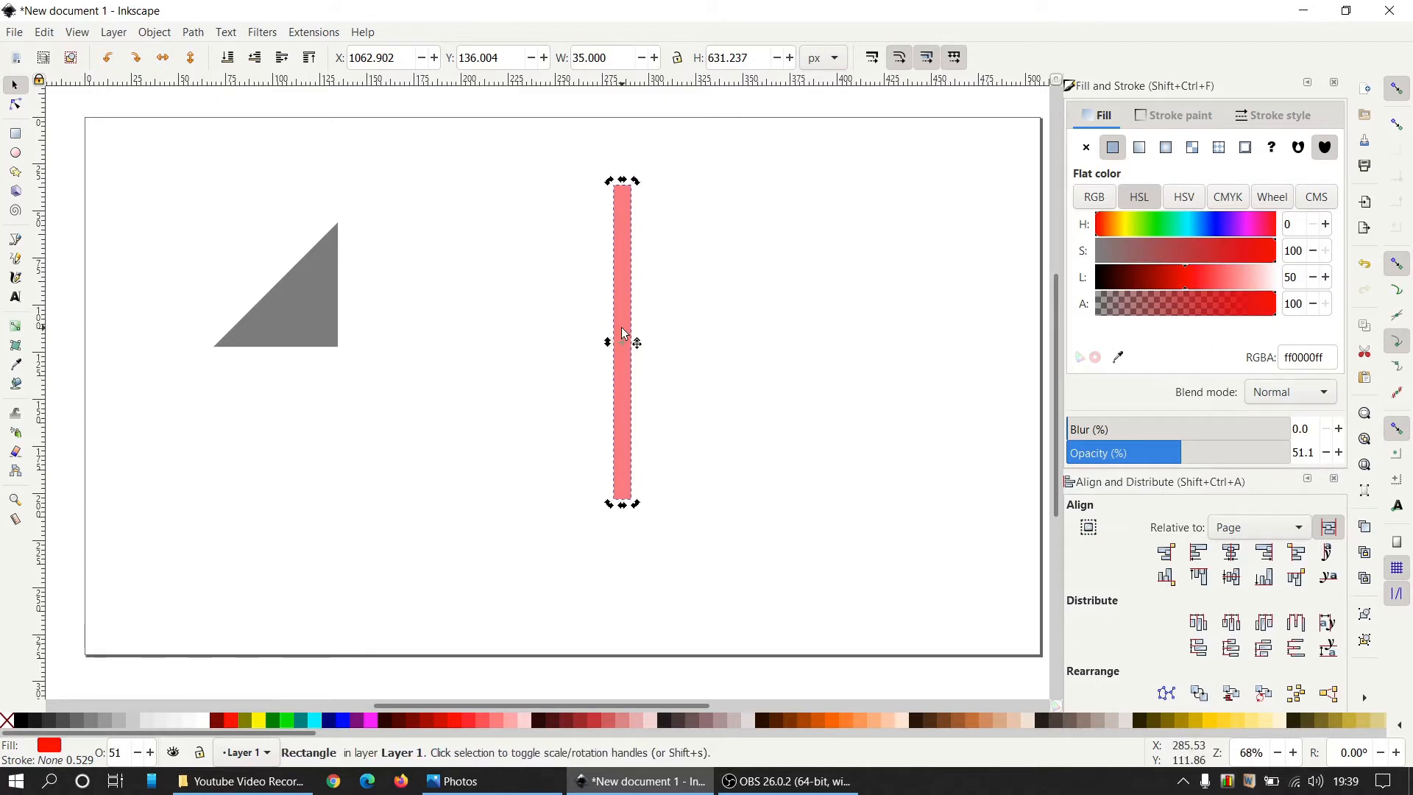
right_click(622, 334)
click(666, 401)
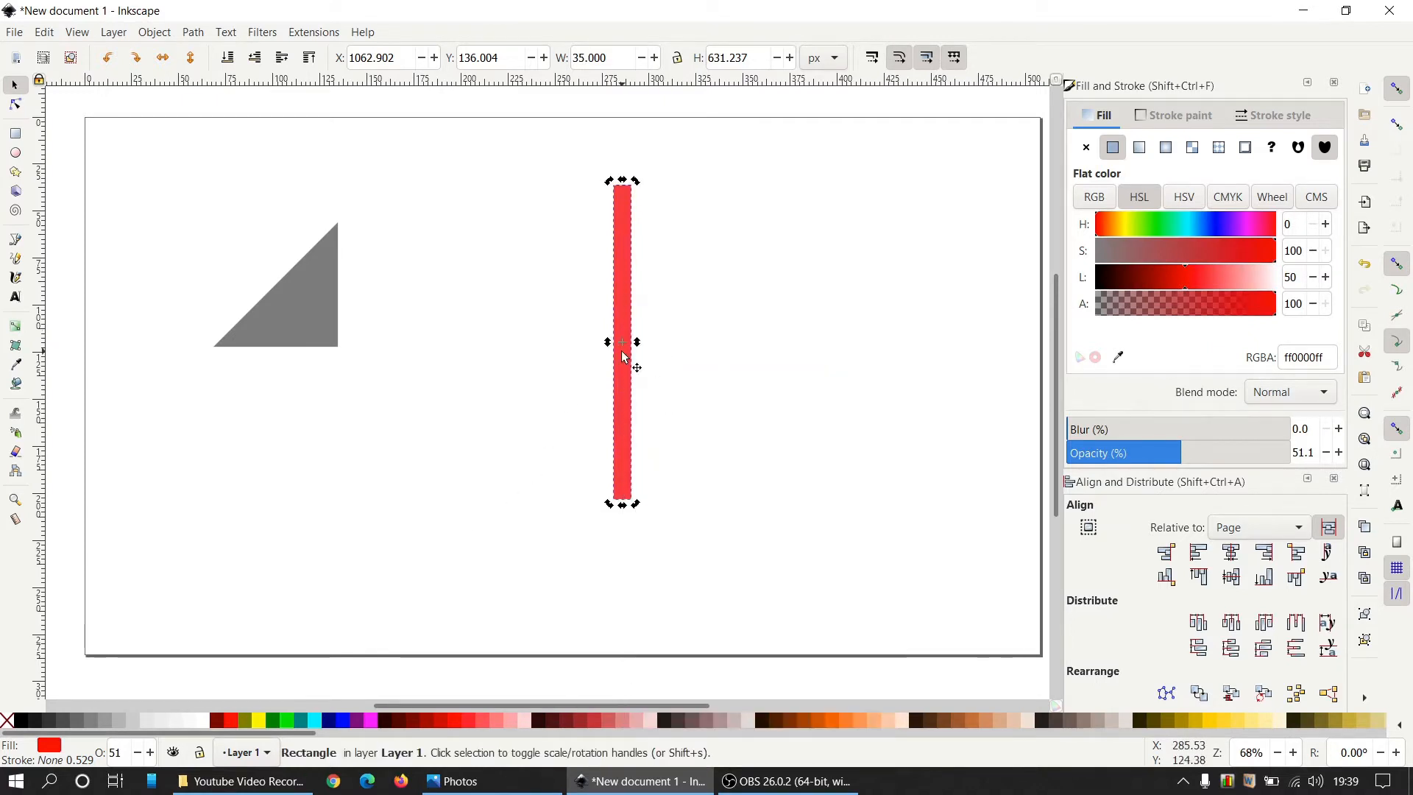
drag(627, 353, 657, 352)
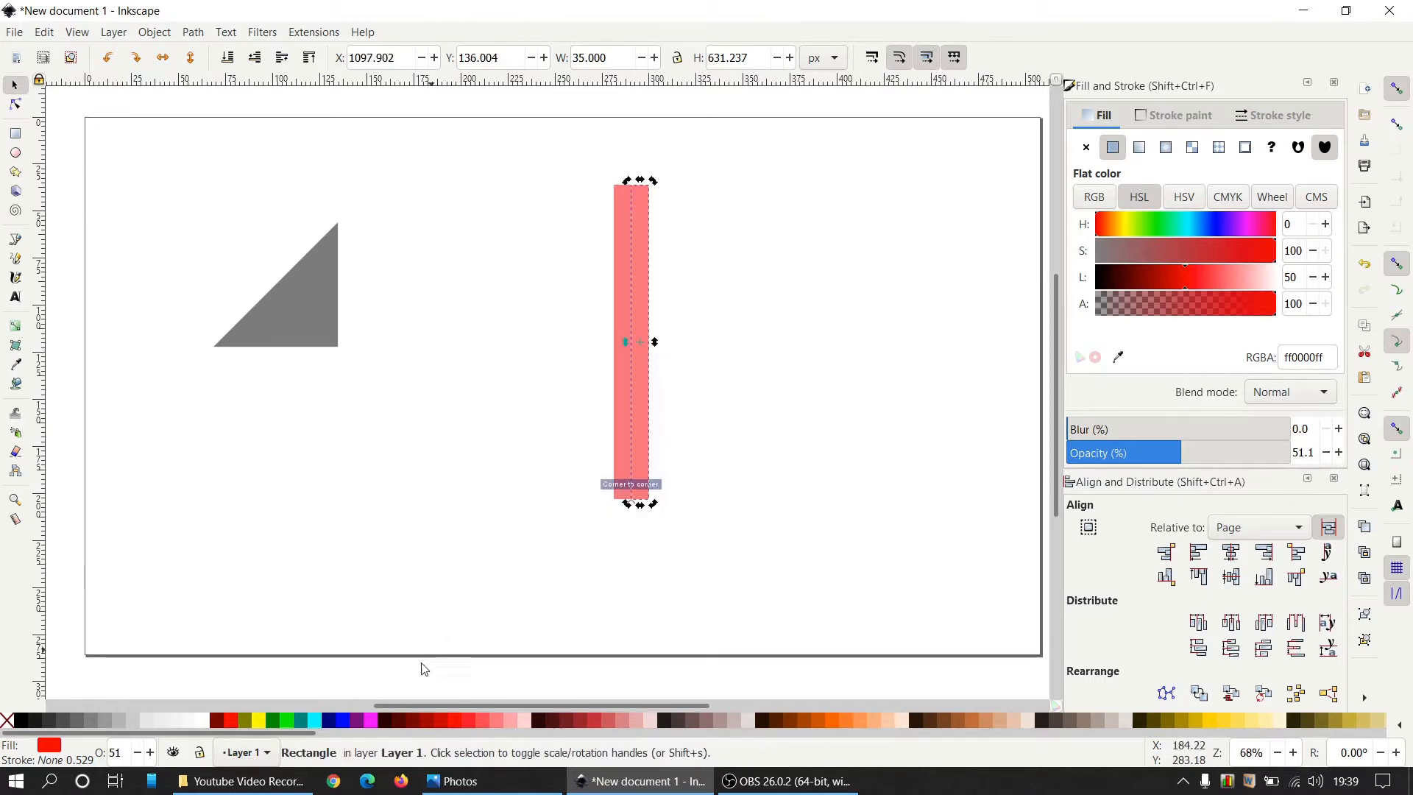
click(249, 726)
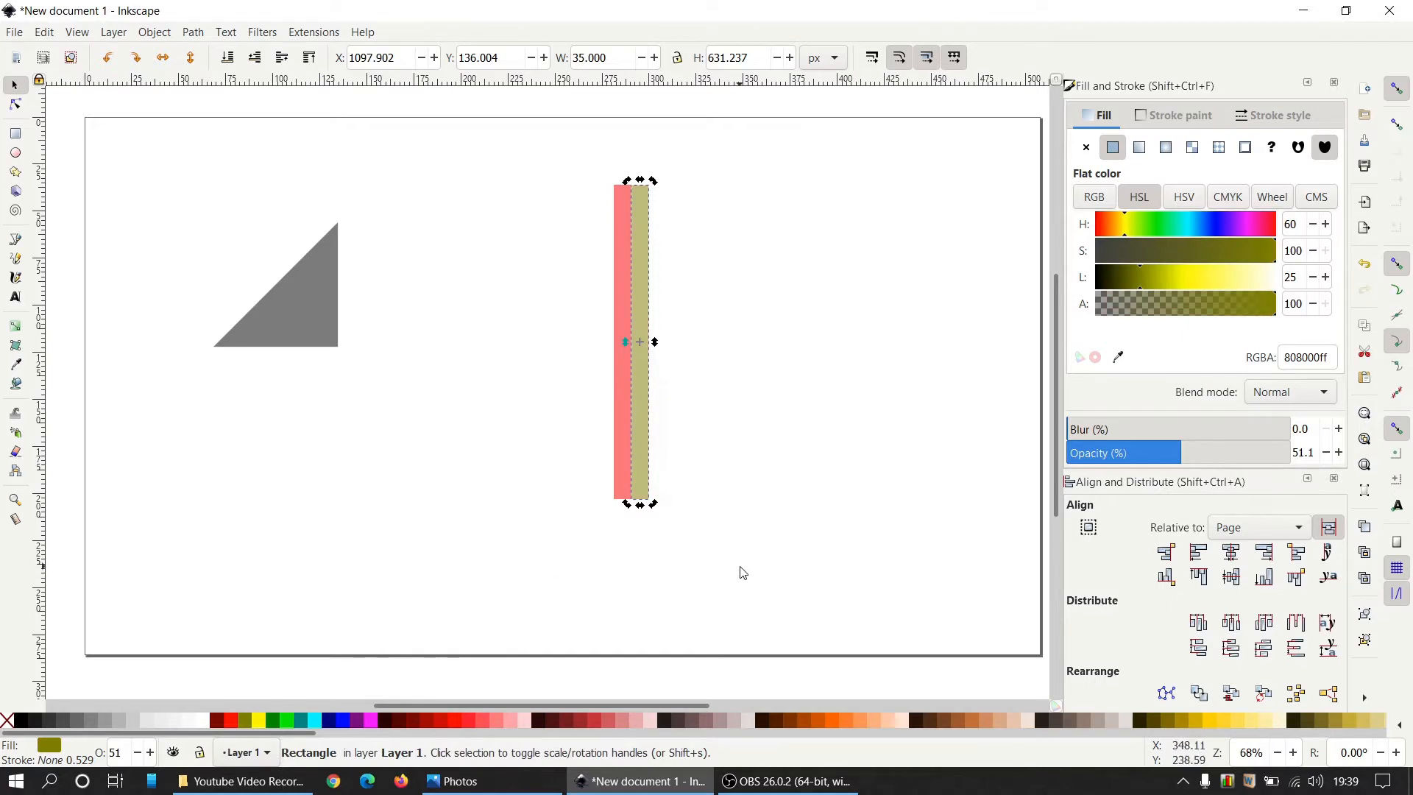
click(701, 320)
click(644, 313)
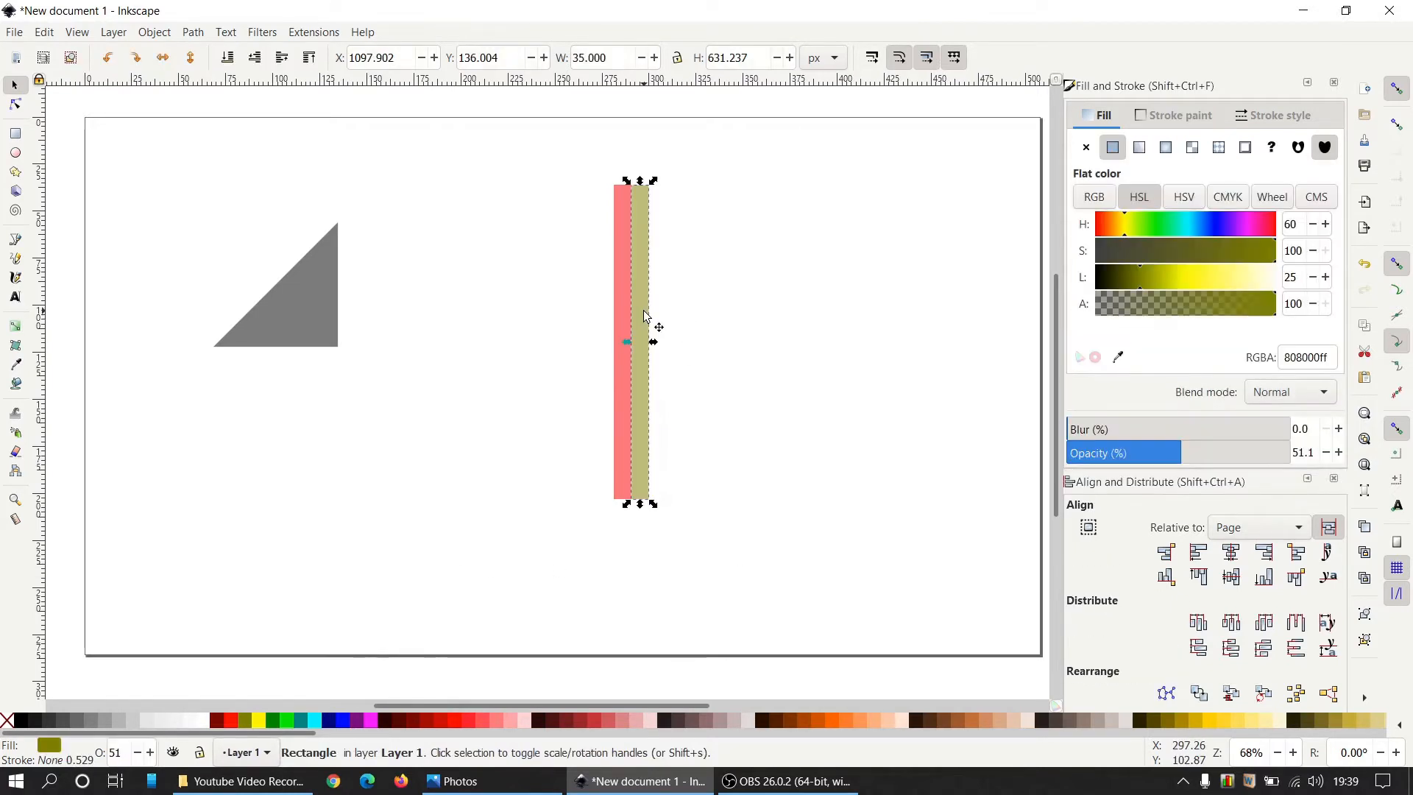
Duplicate the olive bar, fill the copy yellow (ffff00) and move it near the page's right edge, at about X 1738, Y 95 px
right_click(645, 317)
click(707, 402)
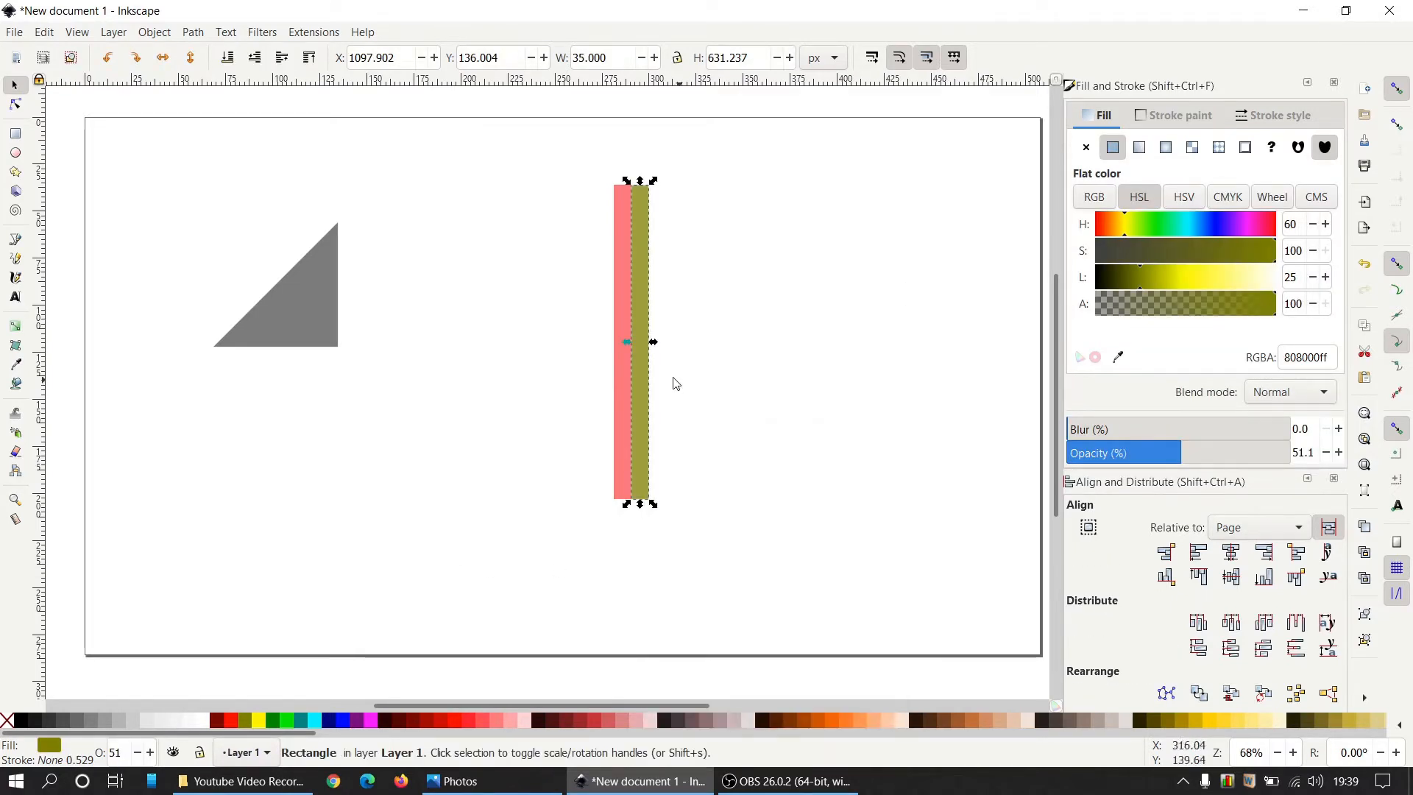
drag(637, 374, 760, 363)
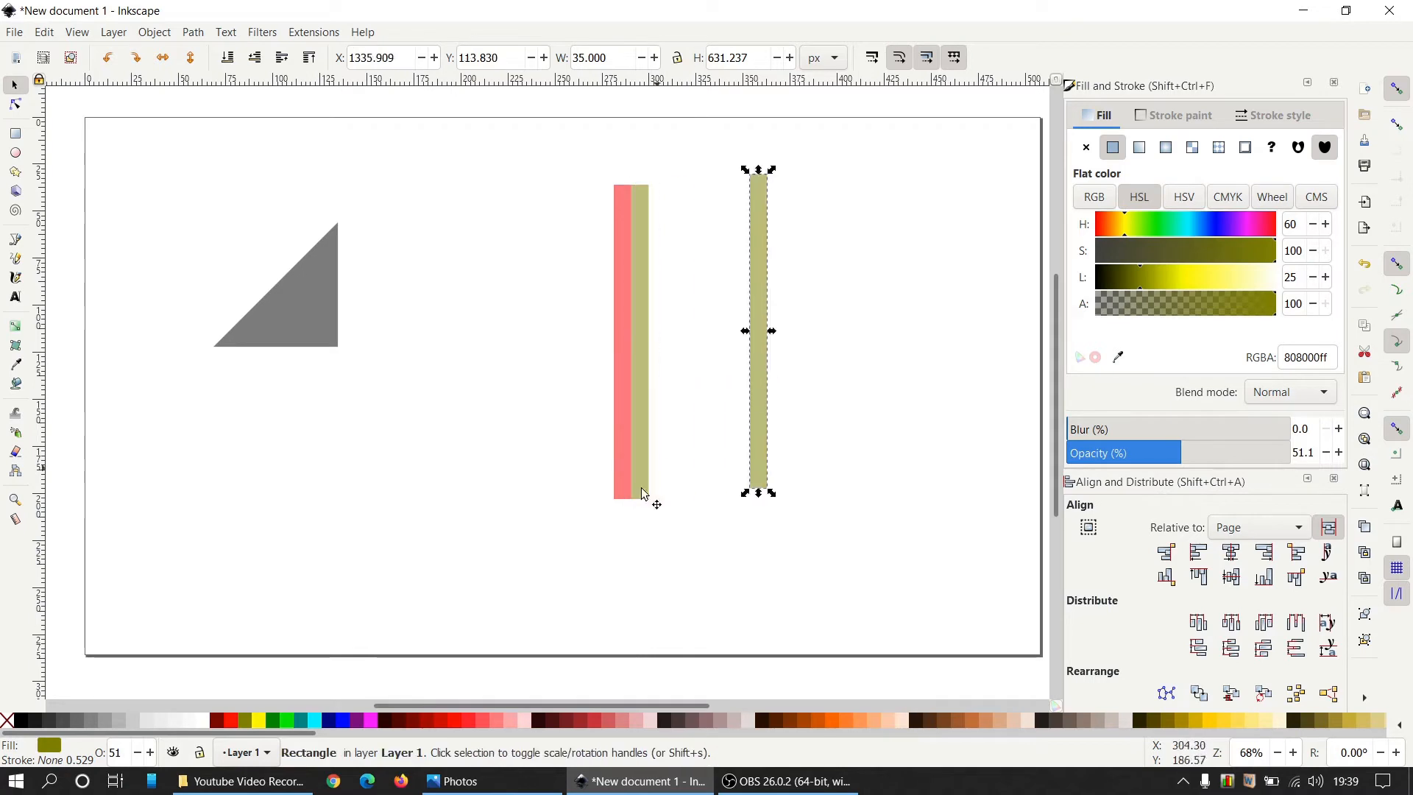
click(271, 714)
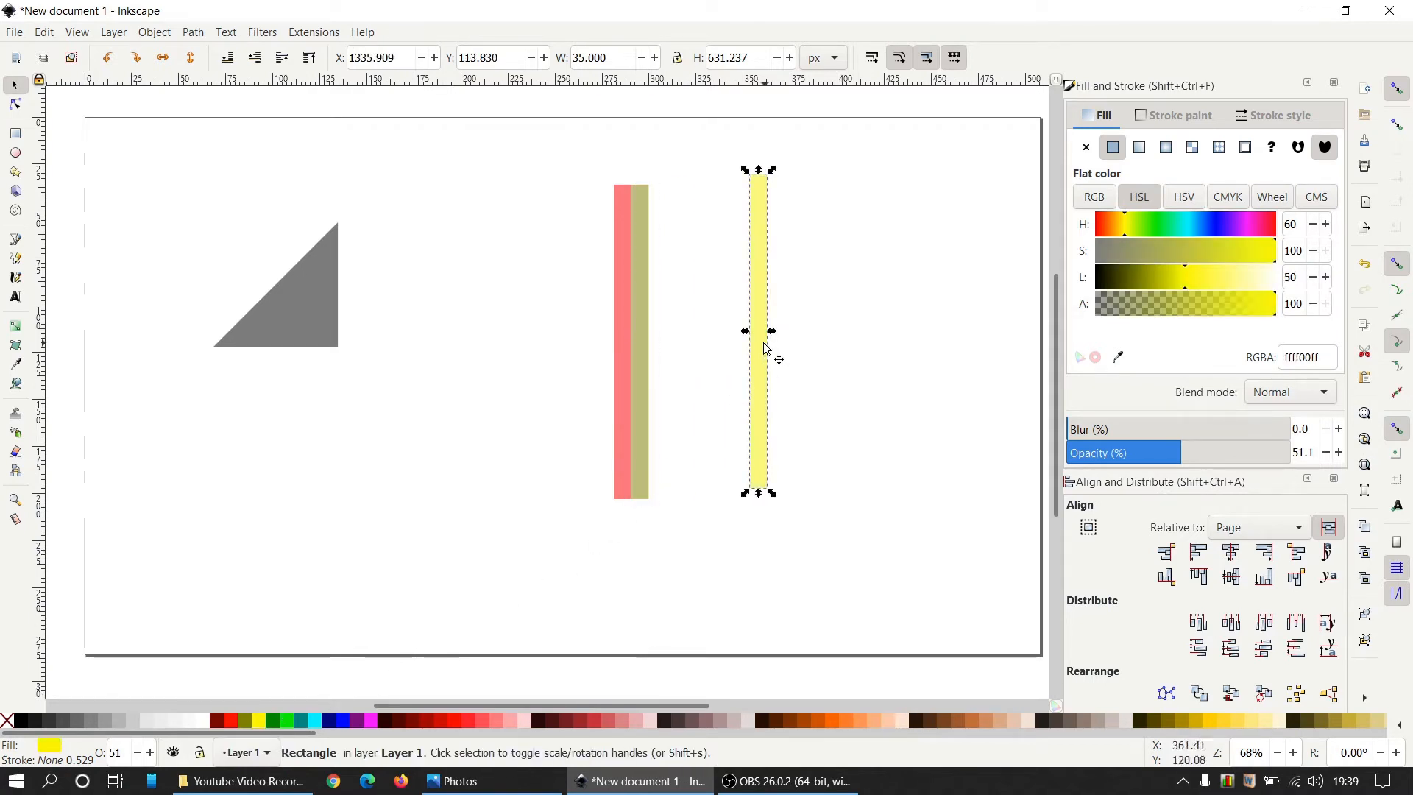
drag(765, 349, 966, 340)
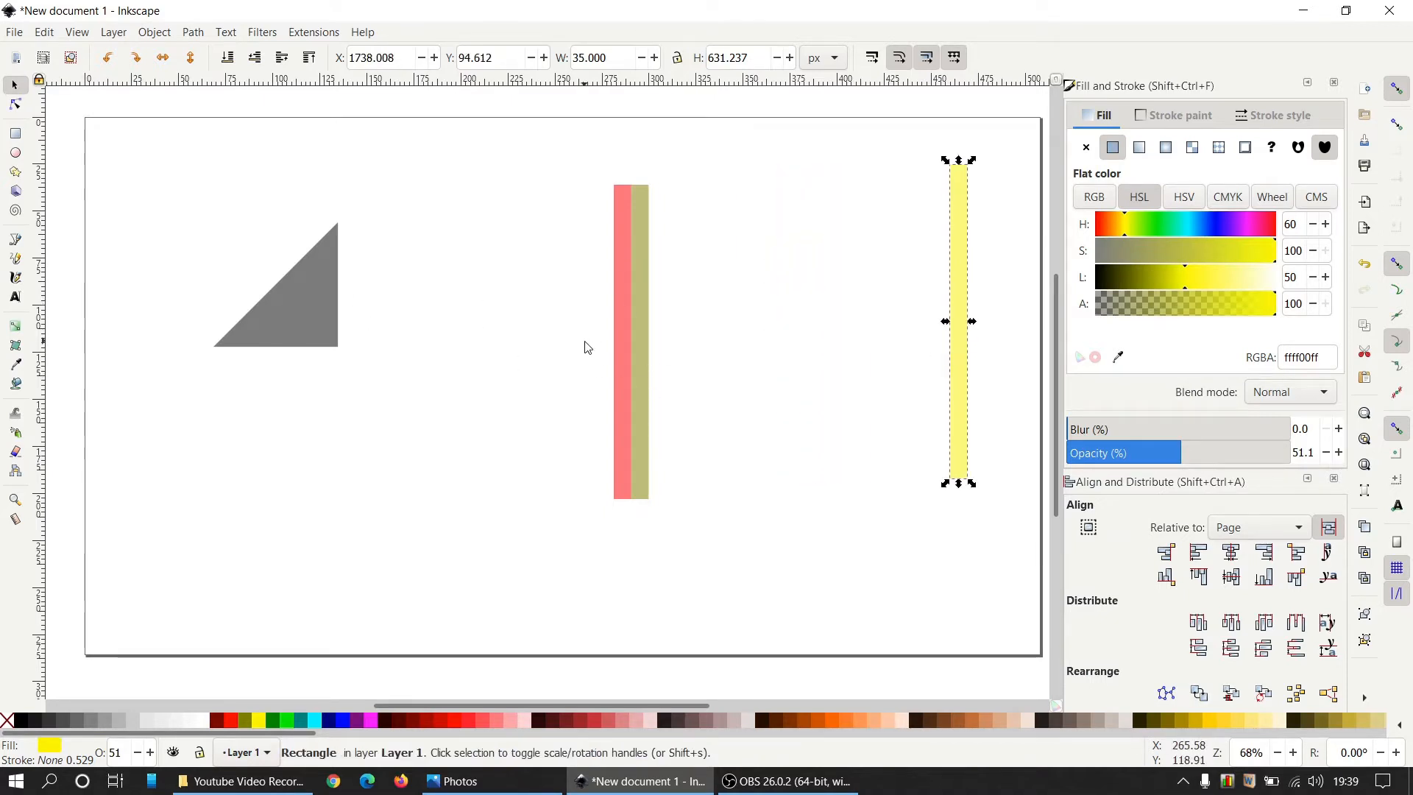
Group the adjoining red and olive bars
click(628, 344)
click(618, 343)
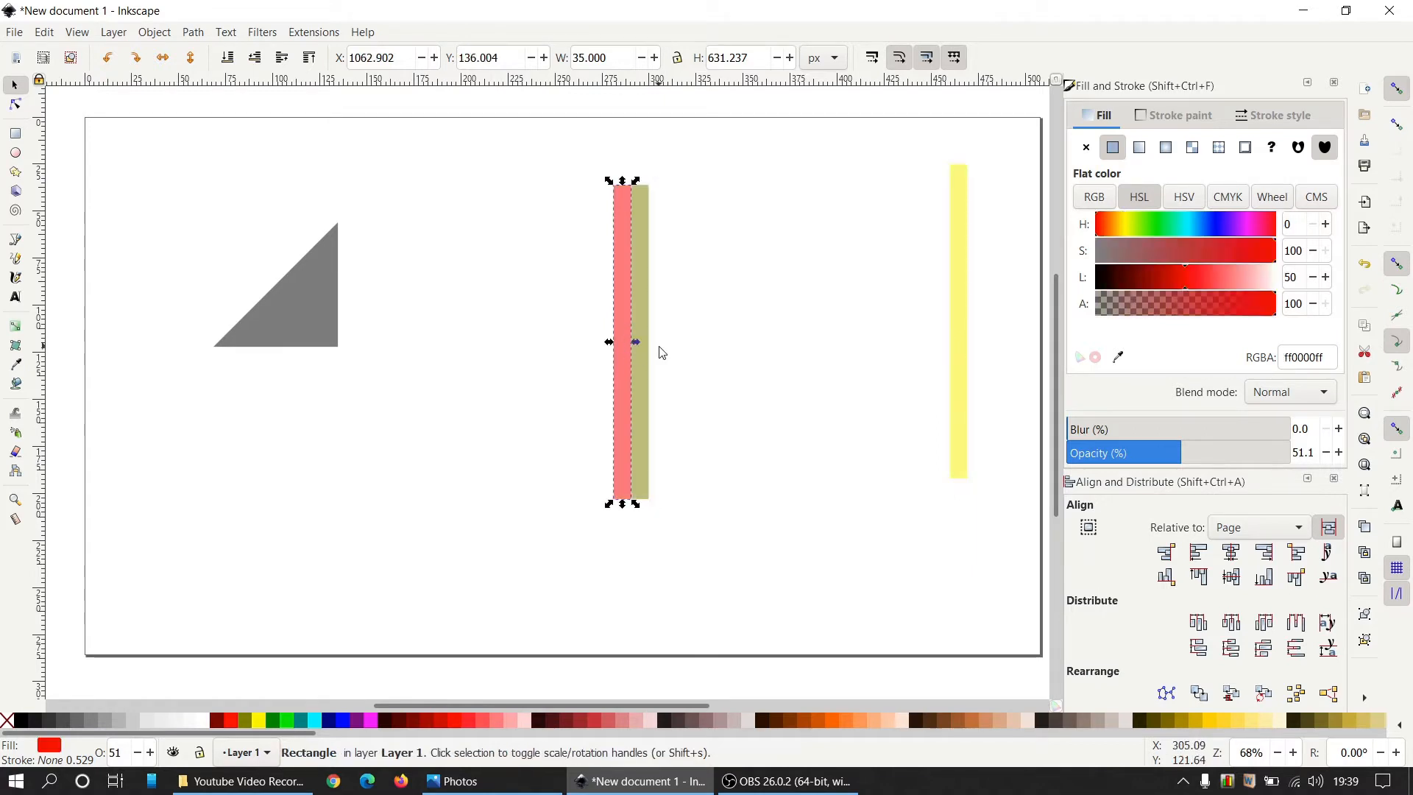
shift+click(647, 355)
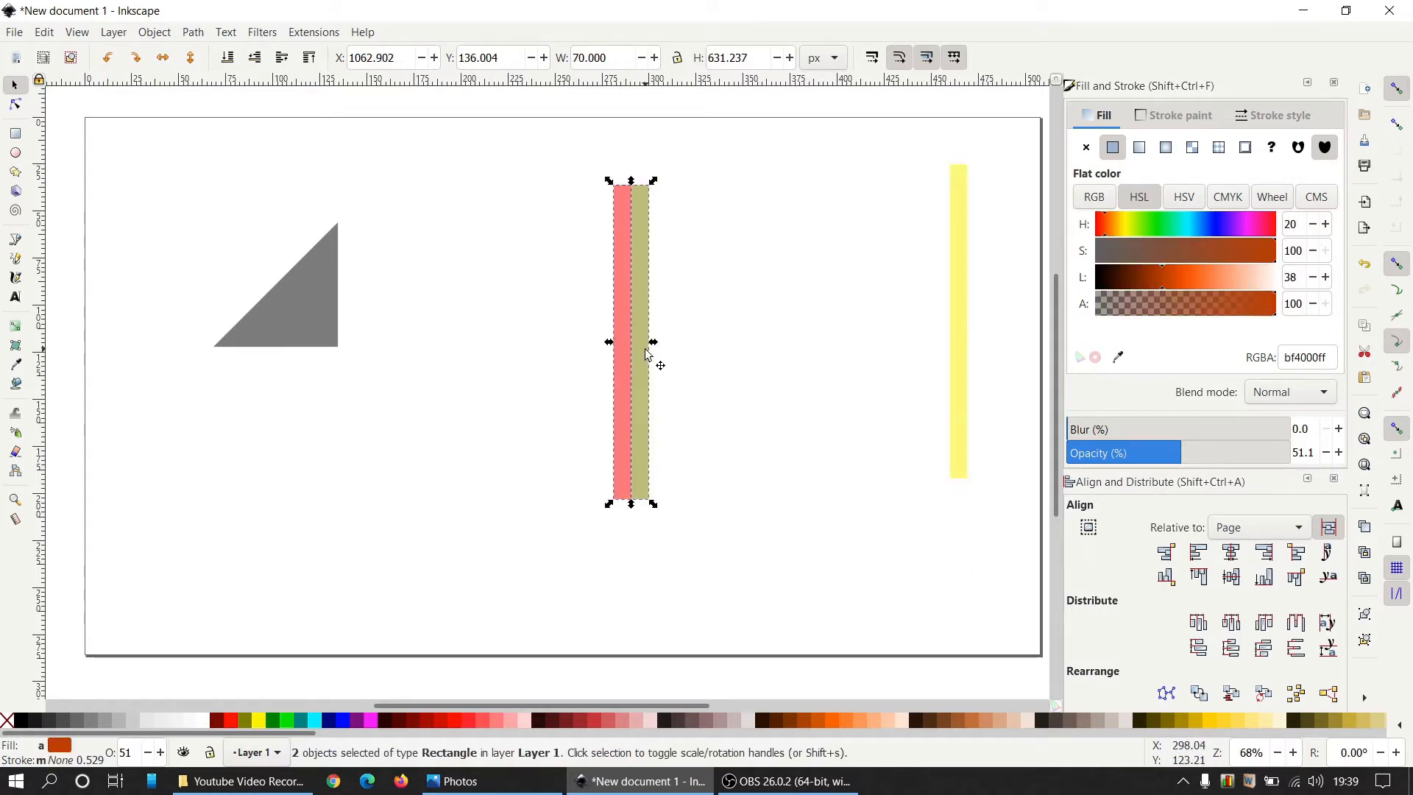
click(1363, 617)
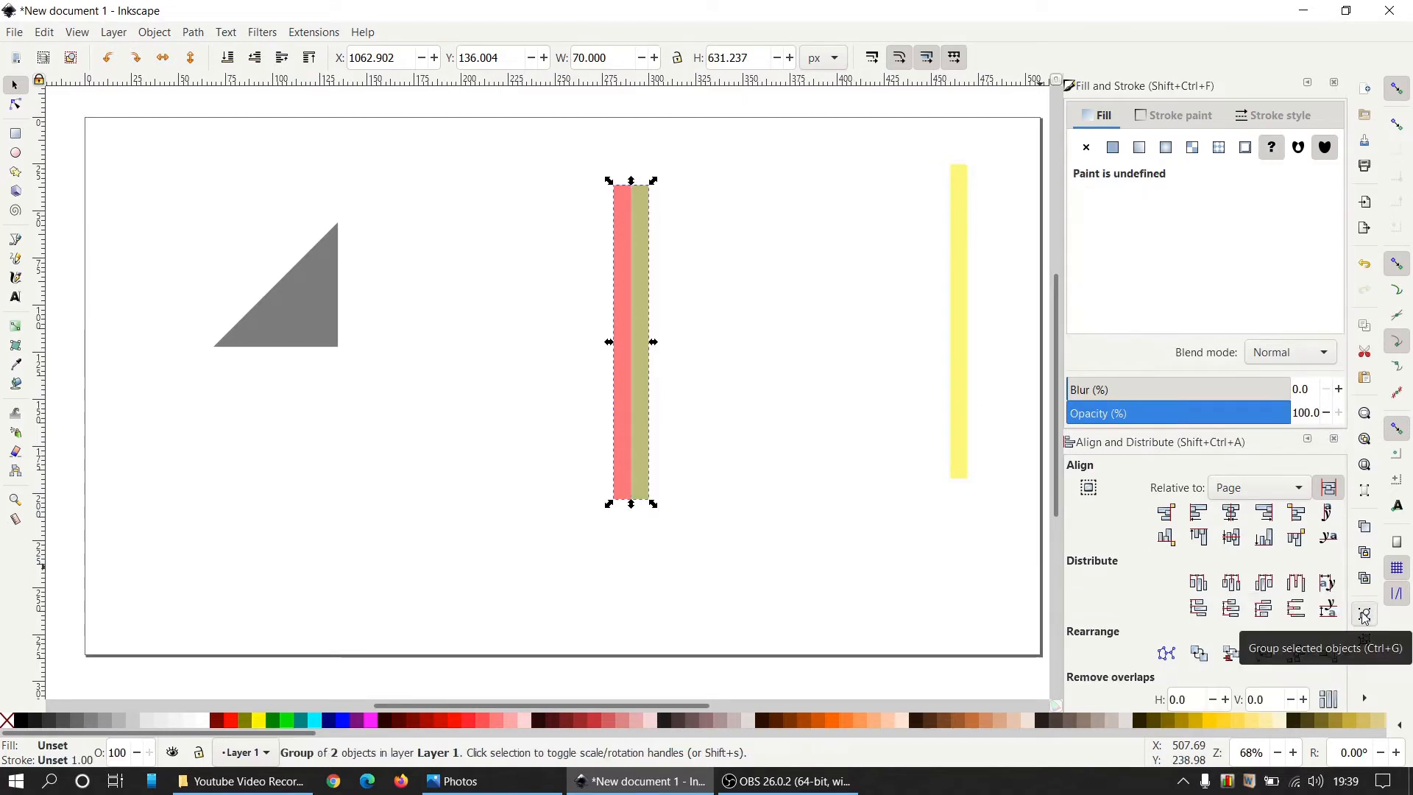
click(729, 431)
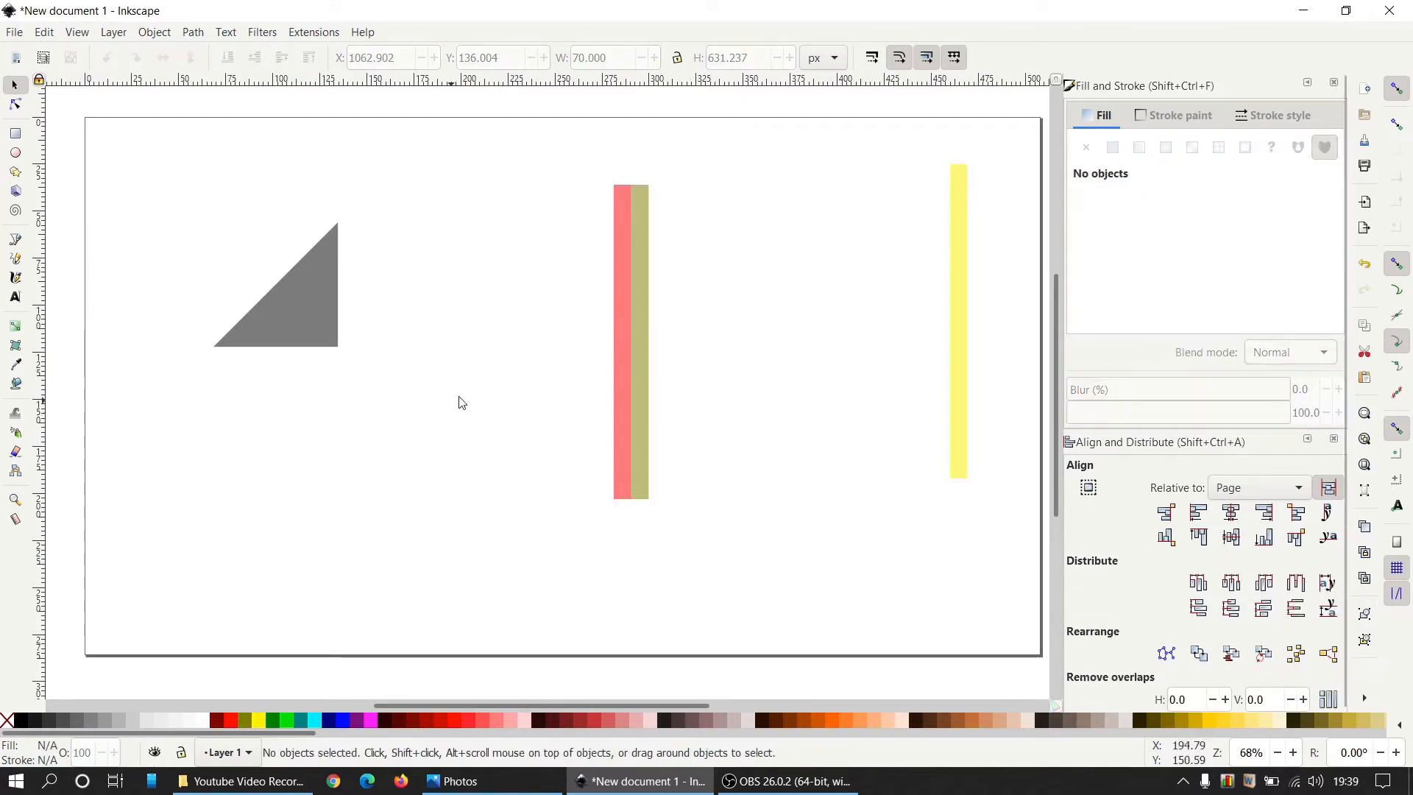
Overlap the bar group with the triangle and try right-aligning both relative to the page
mouse_move(301, 325)
mouse_down()
mouse_move(578, 378)
mouse_move(604, 395)
mouse_move(550, 395)
mouse_move(549, 381)
mouse_up()
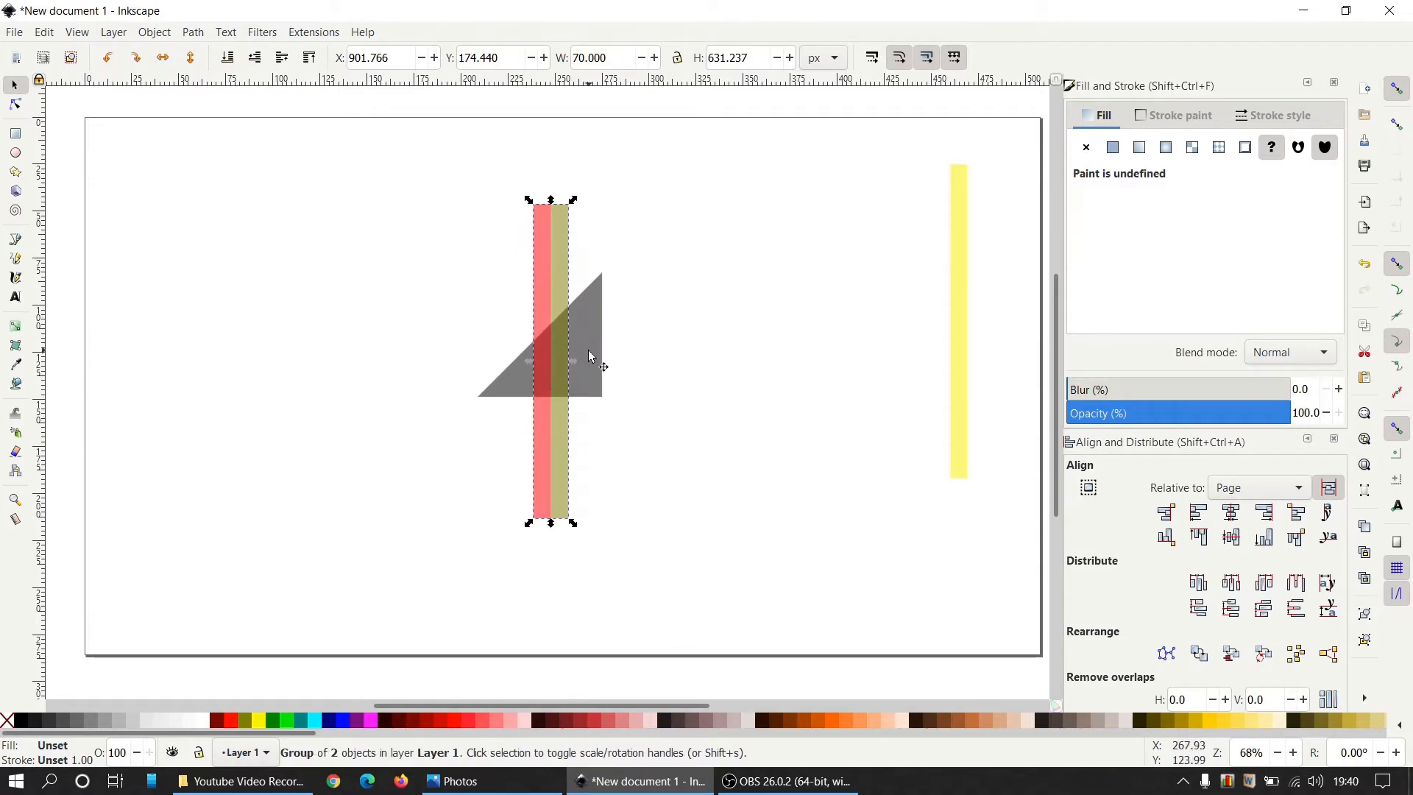
shift+click(591, 353)
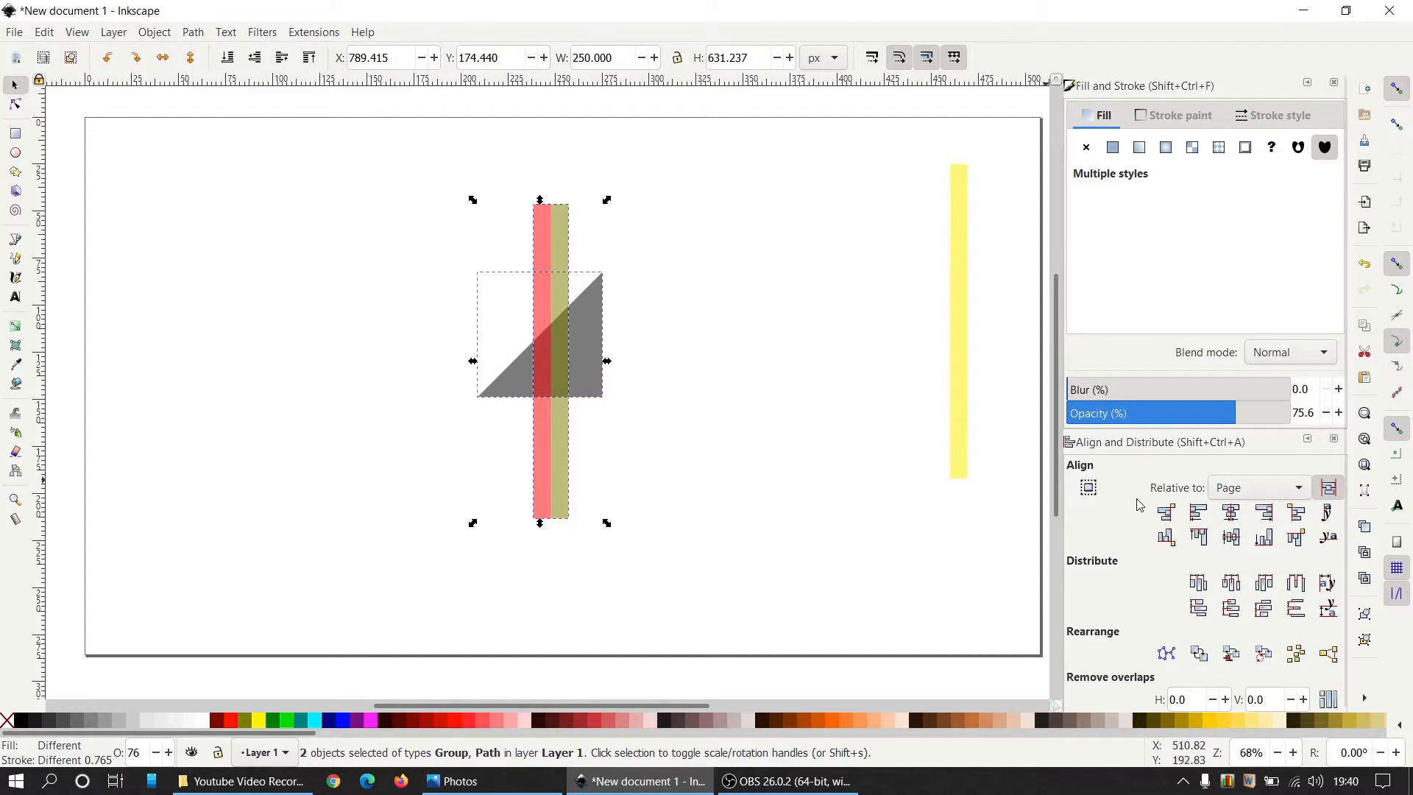
click(1264, 512)
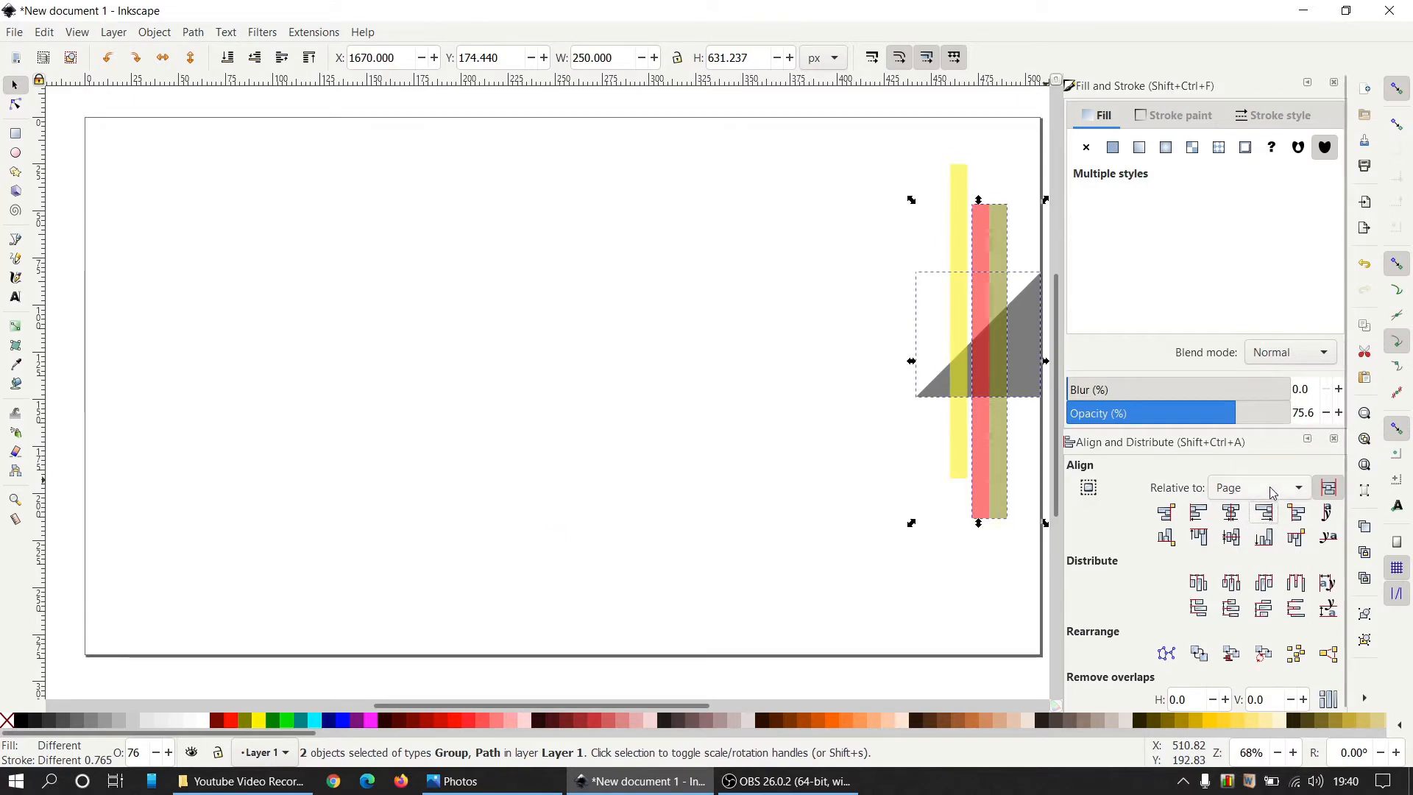
Set the alignment reference to Last selected and move the triangle and bar group back toward the page's left half, at about X 616 px
click(1264, 487)
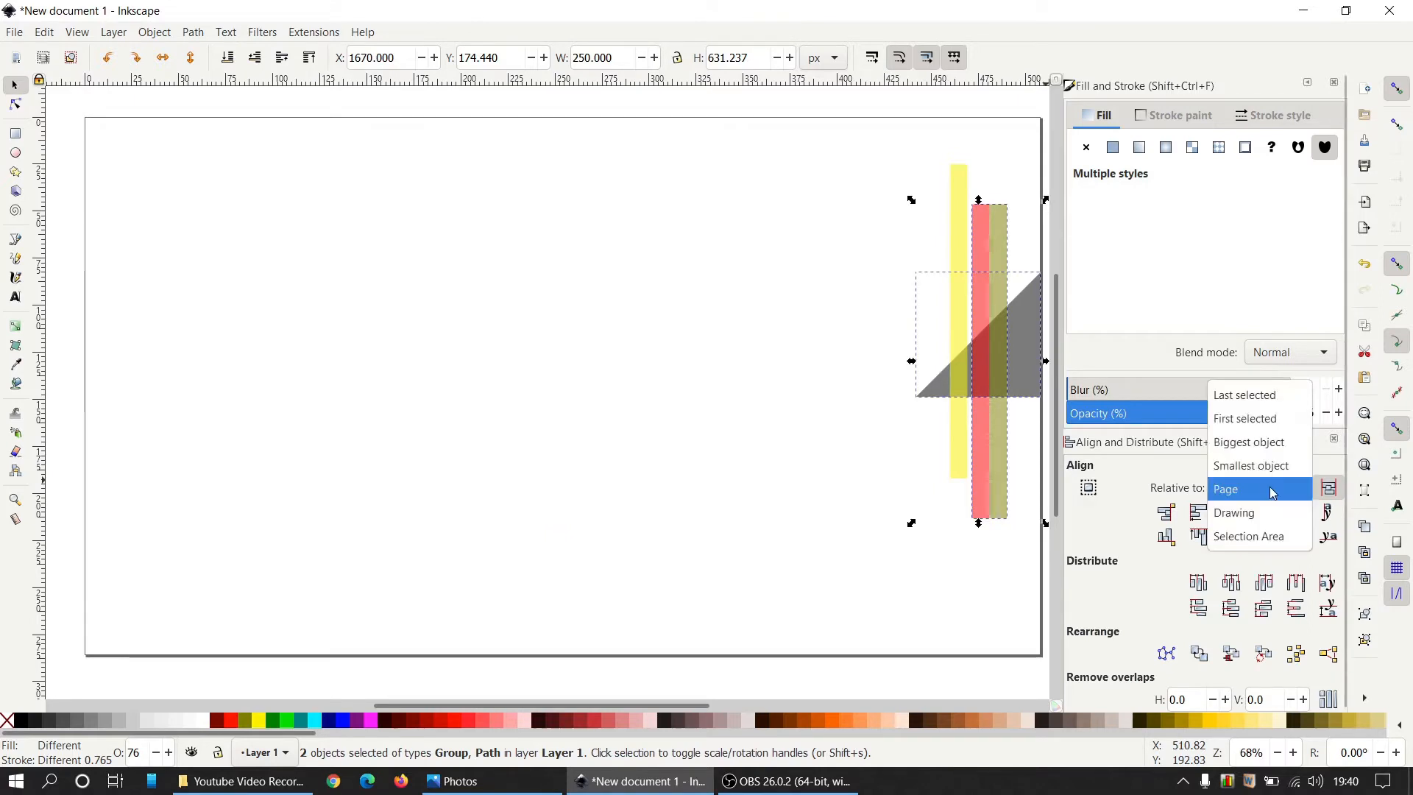
click(1250, 396)
drag(1001, 373, 476, 377)
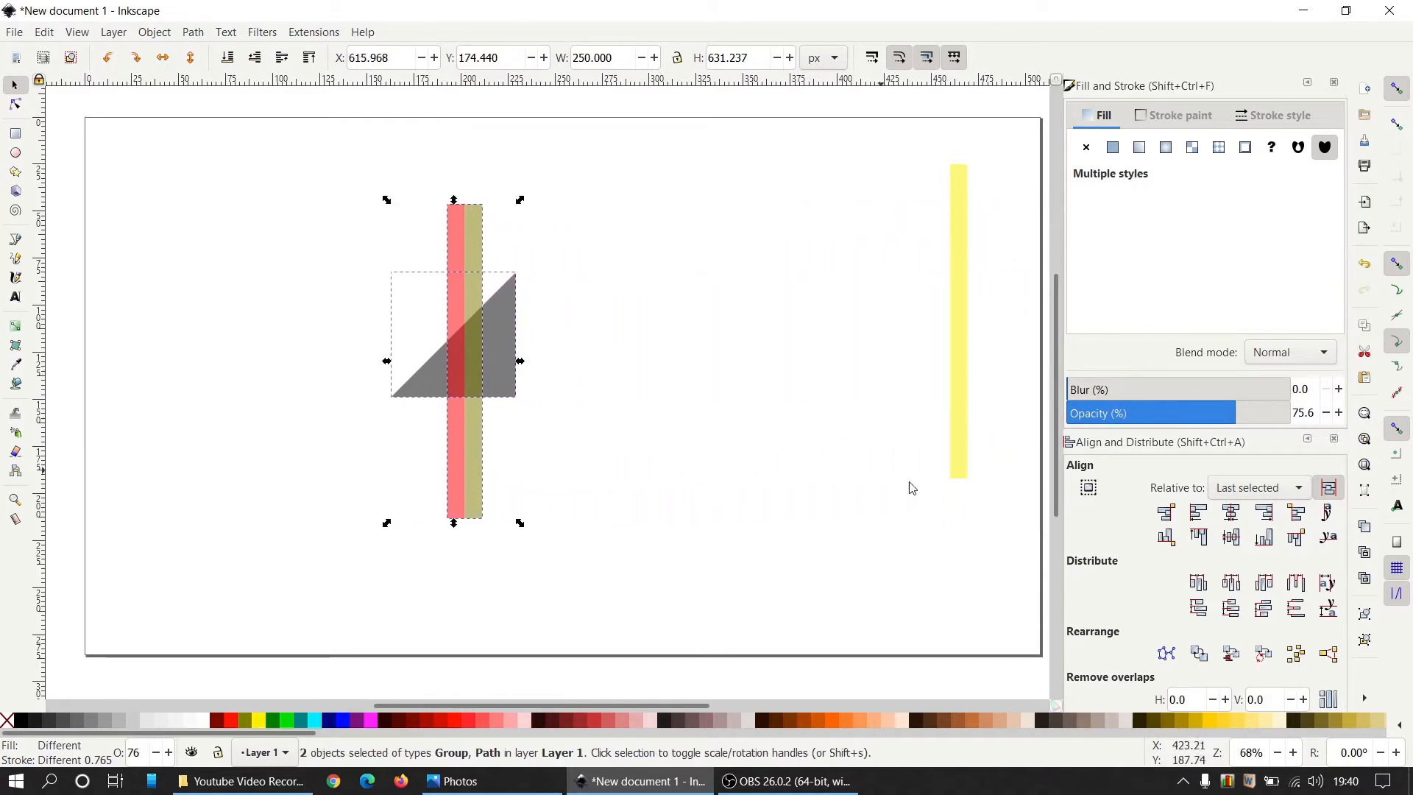
Align the bar group's right edge with the triangle's right edge, using the triangle as the last selected object
click(739, 504)
click(460, 332)
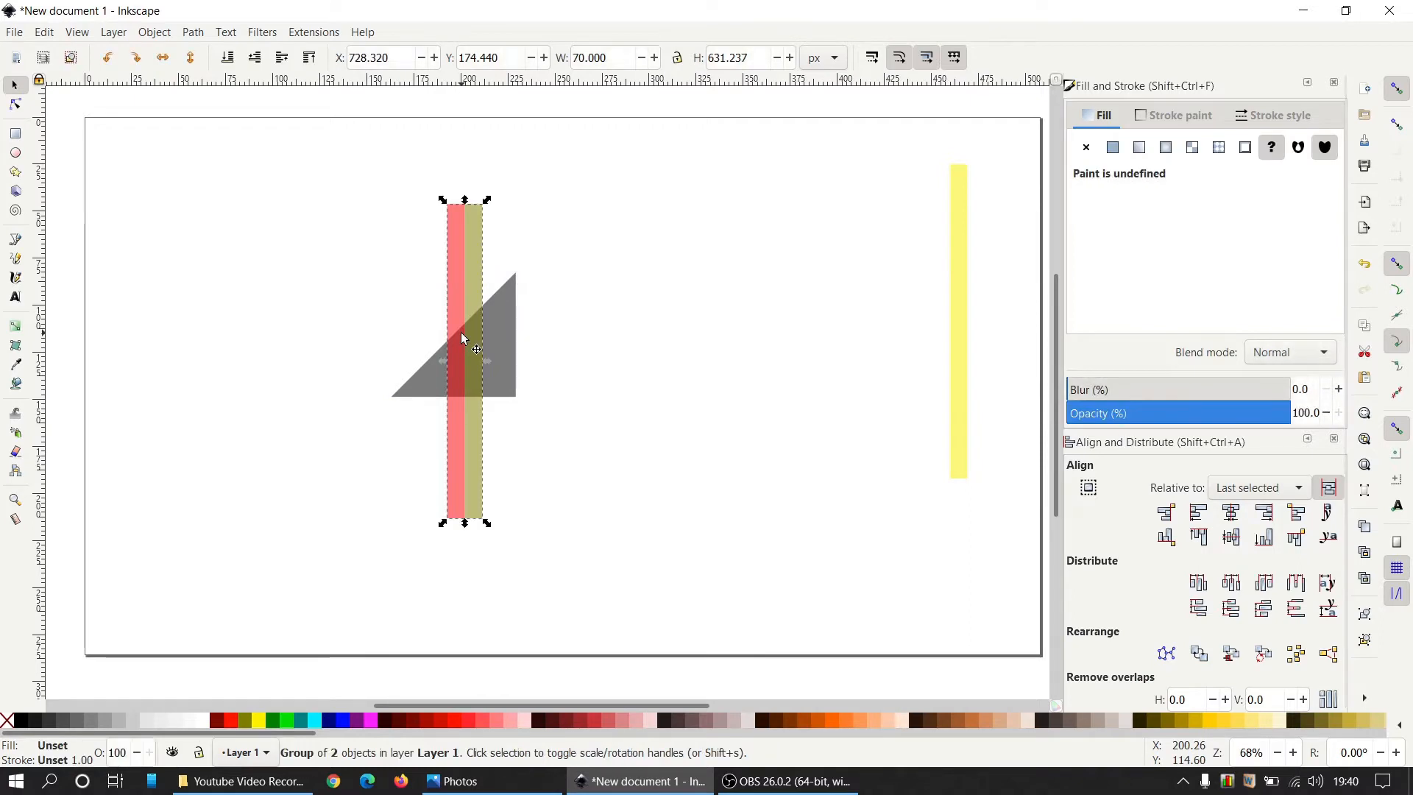
shift+click(510, 351)
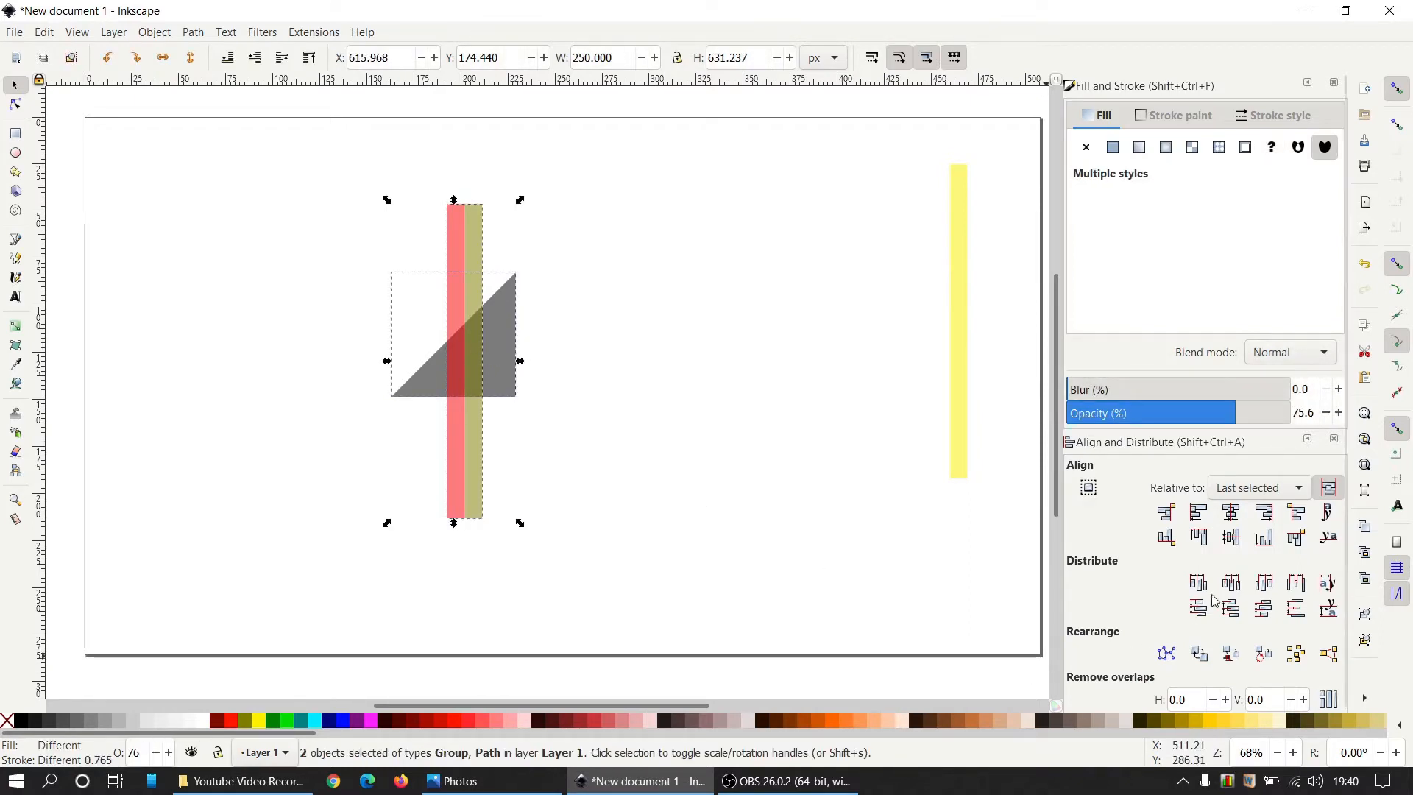
click(1265, 513)
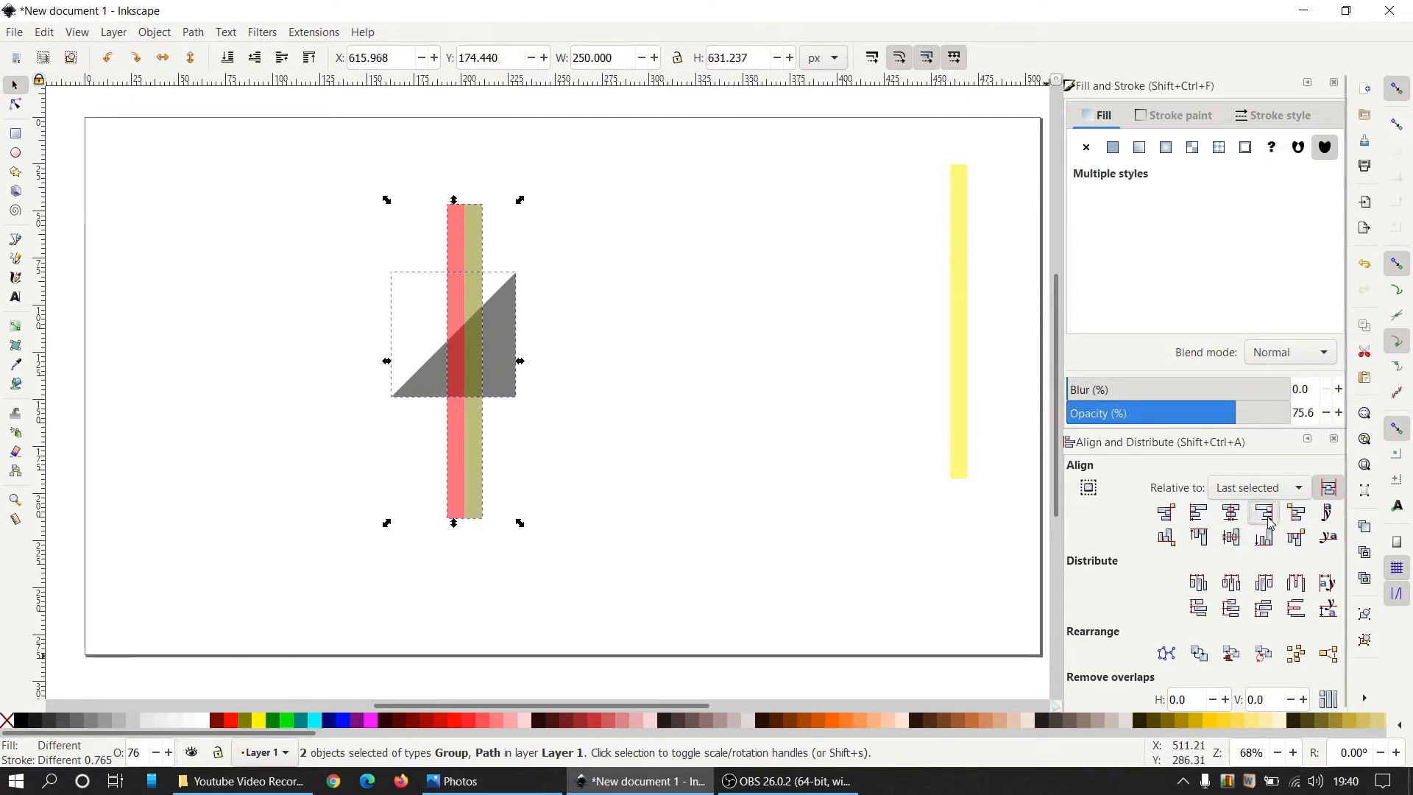
click(711, 510)
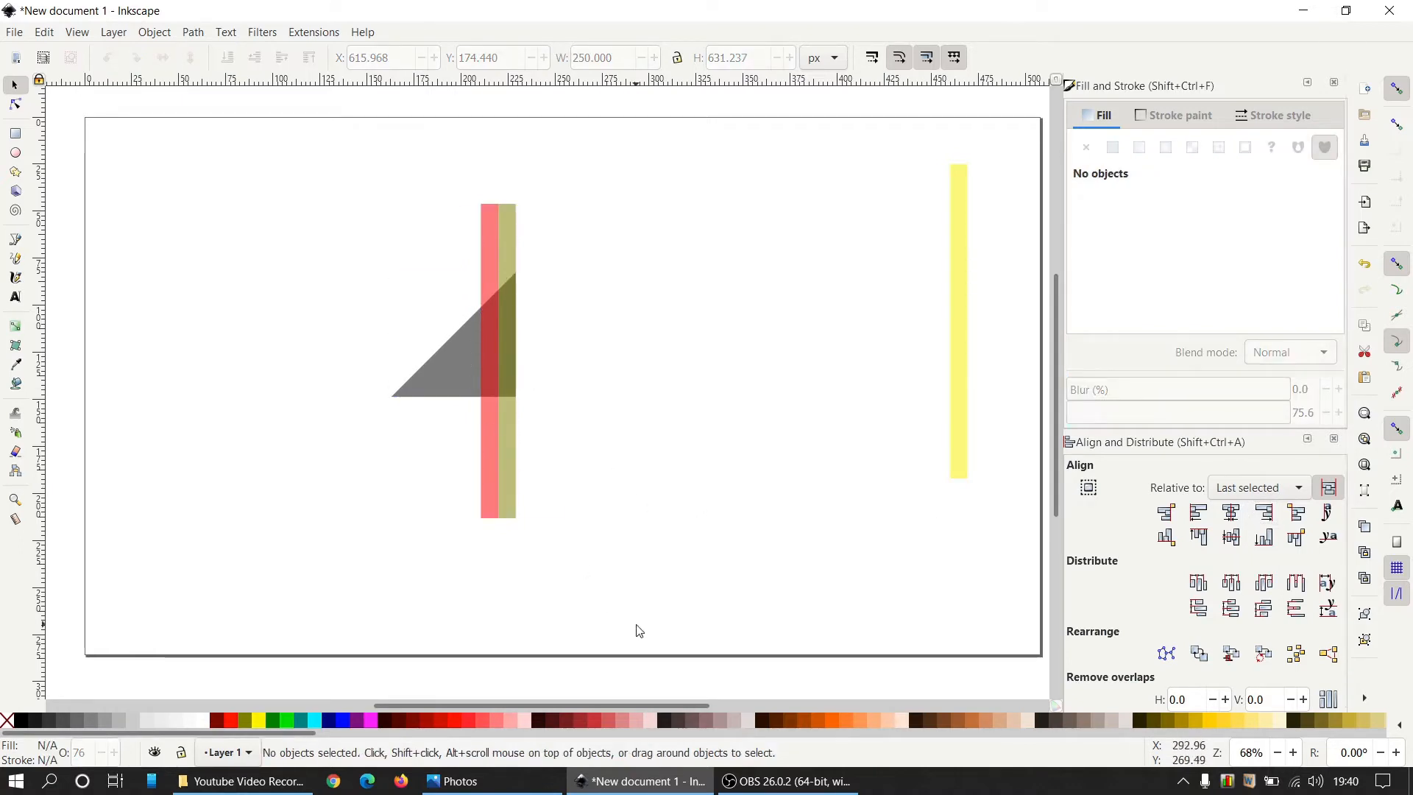
Duplicate the red and olive bar group in place over the triangle
ctrl+scroll(479, 424, up, 1)
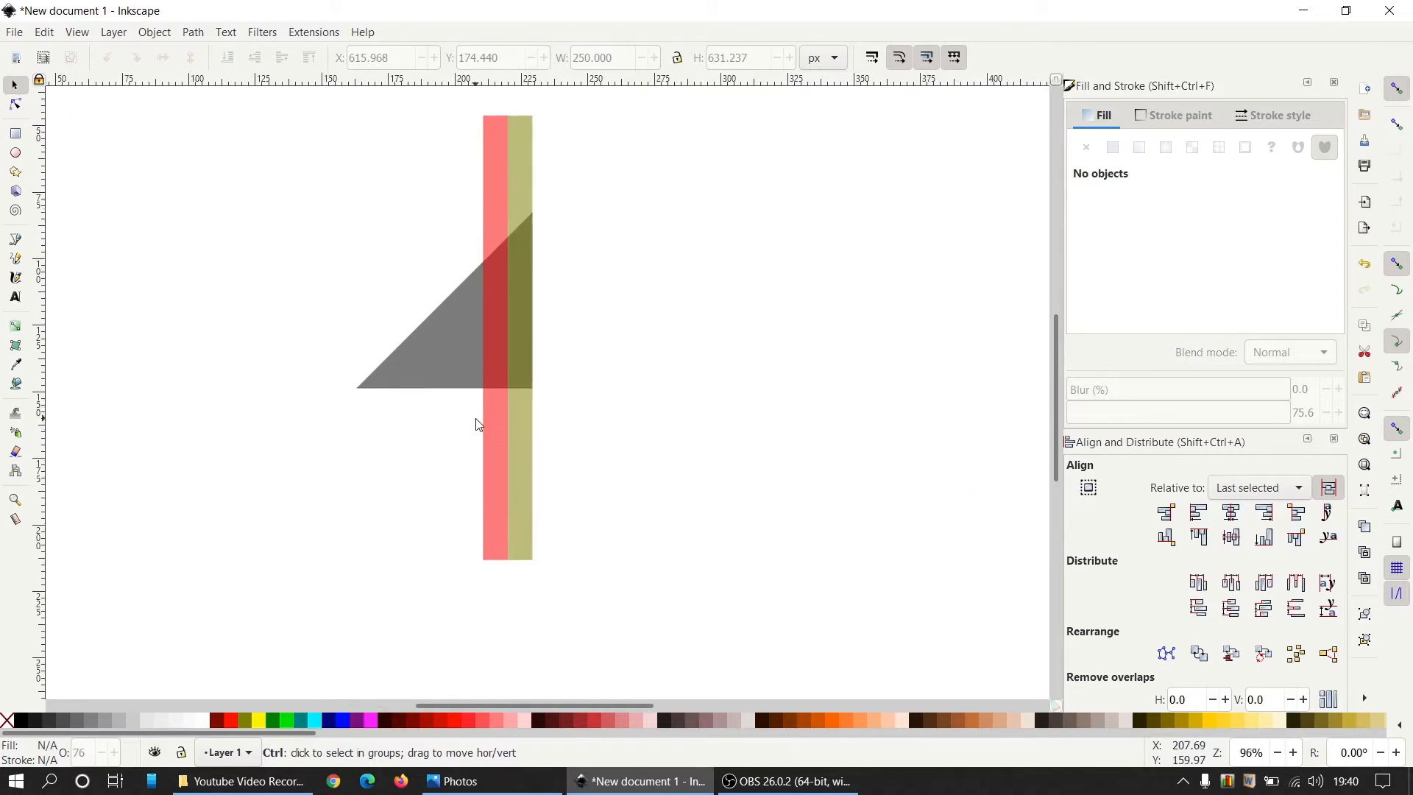
click(502, 189)
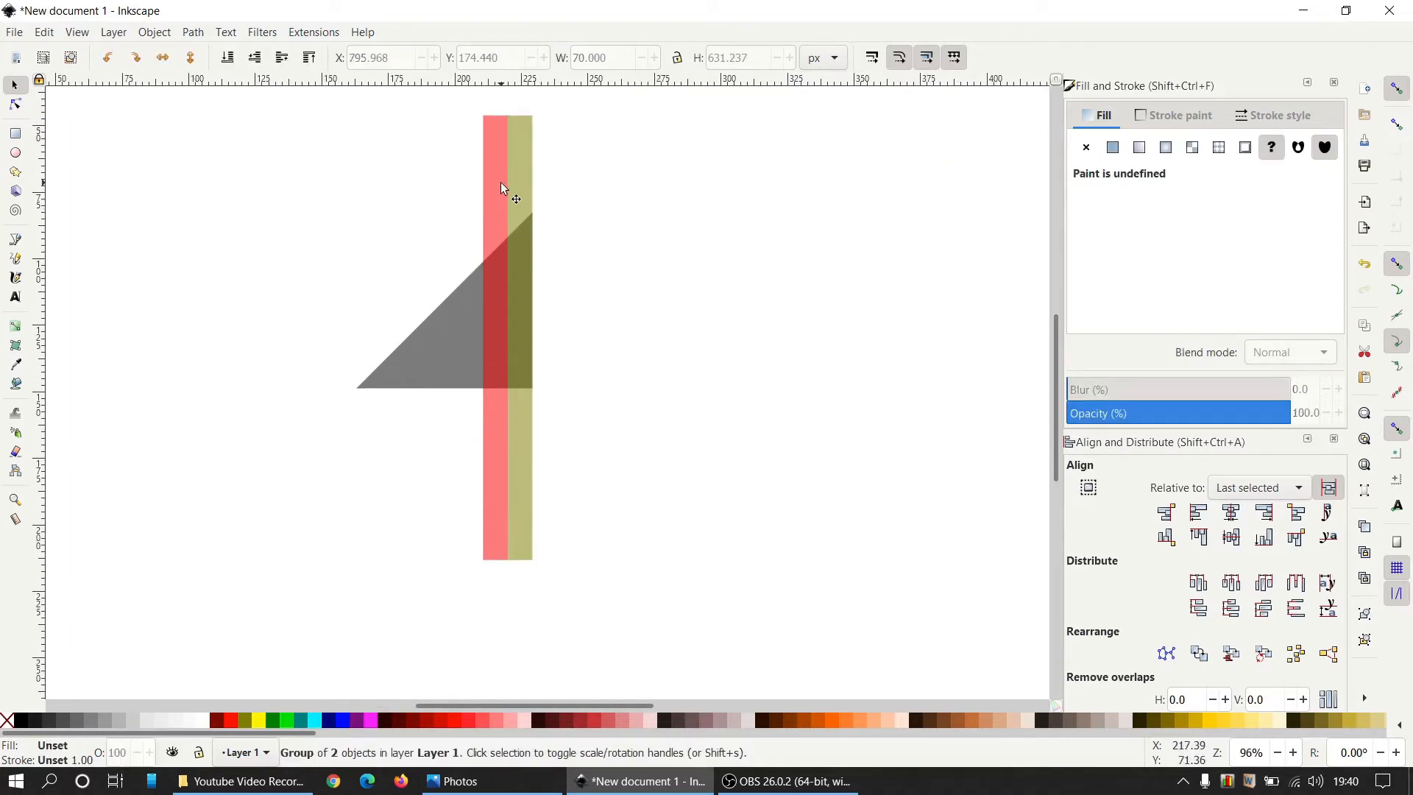
right_click(502, 189)
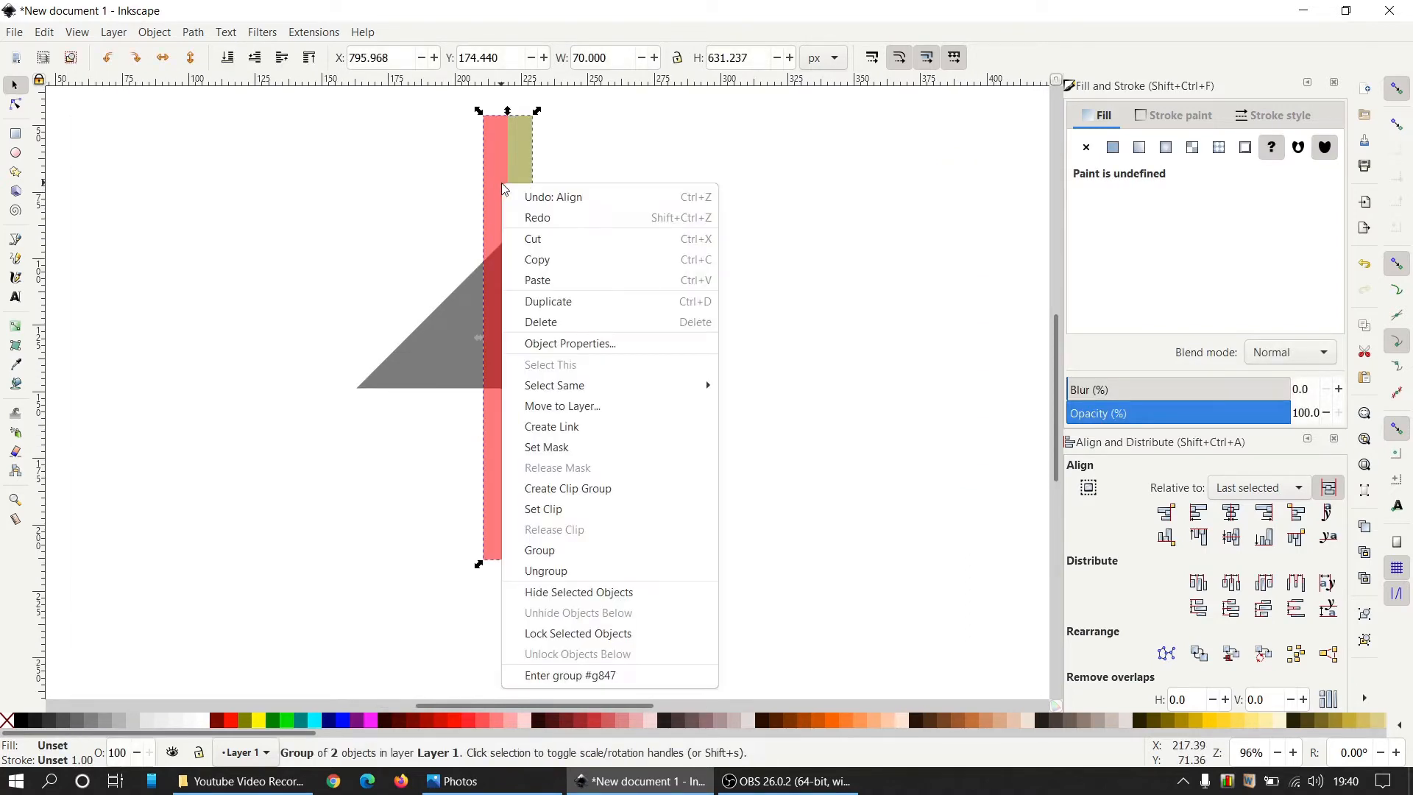
click(566, 301)
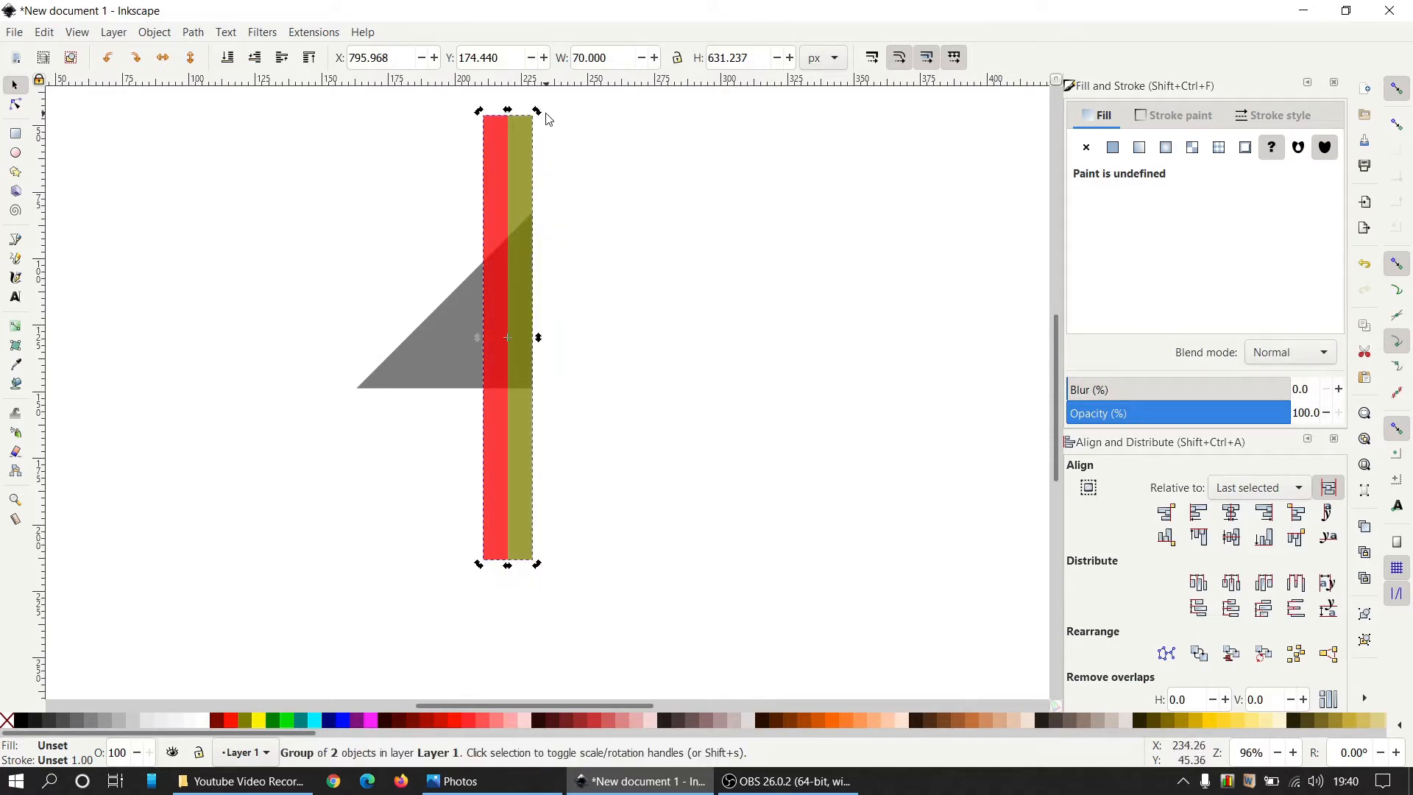
key(ctrl)
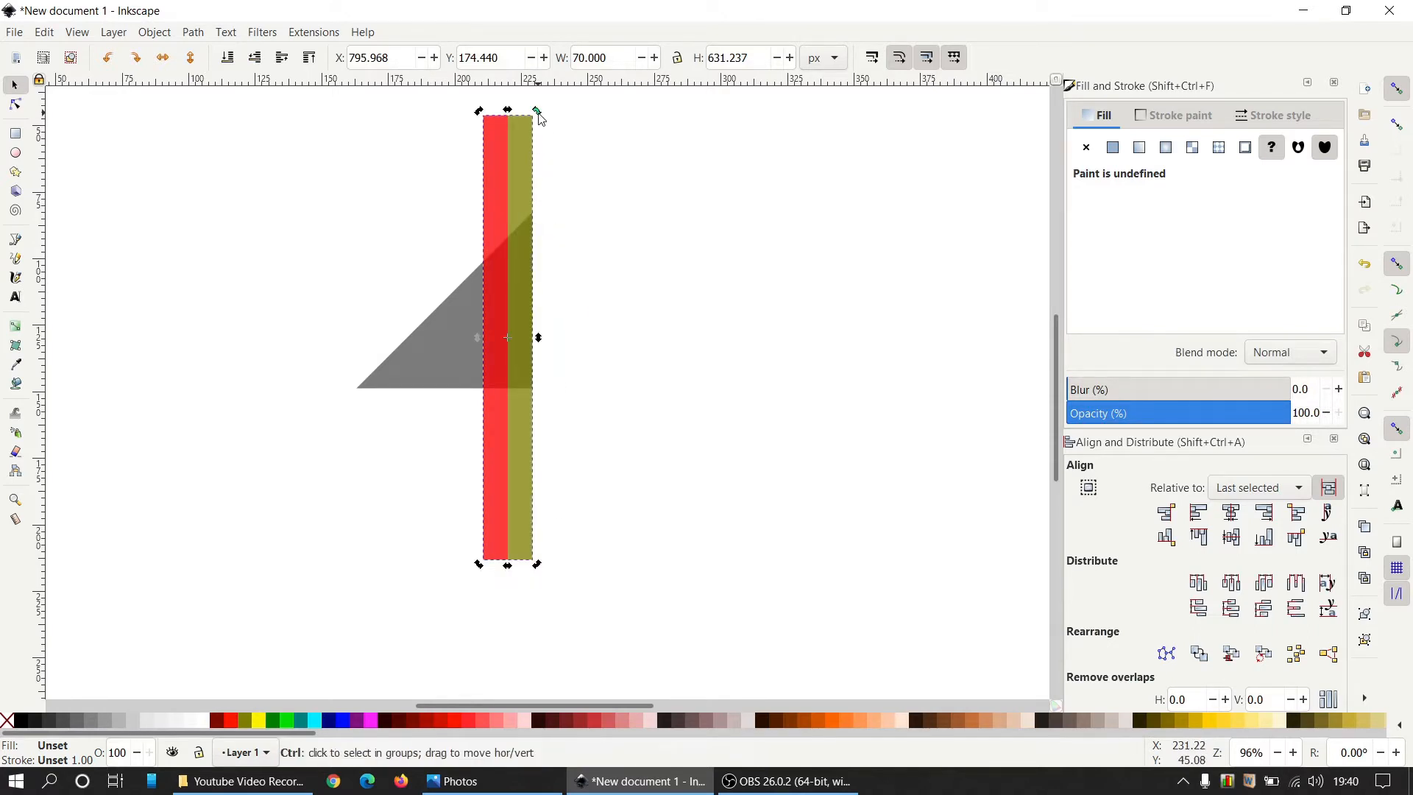
drag(541, 118, 634, 261)
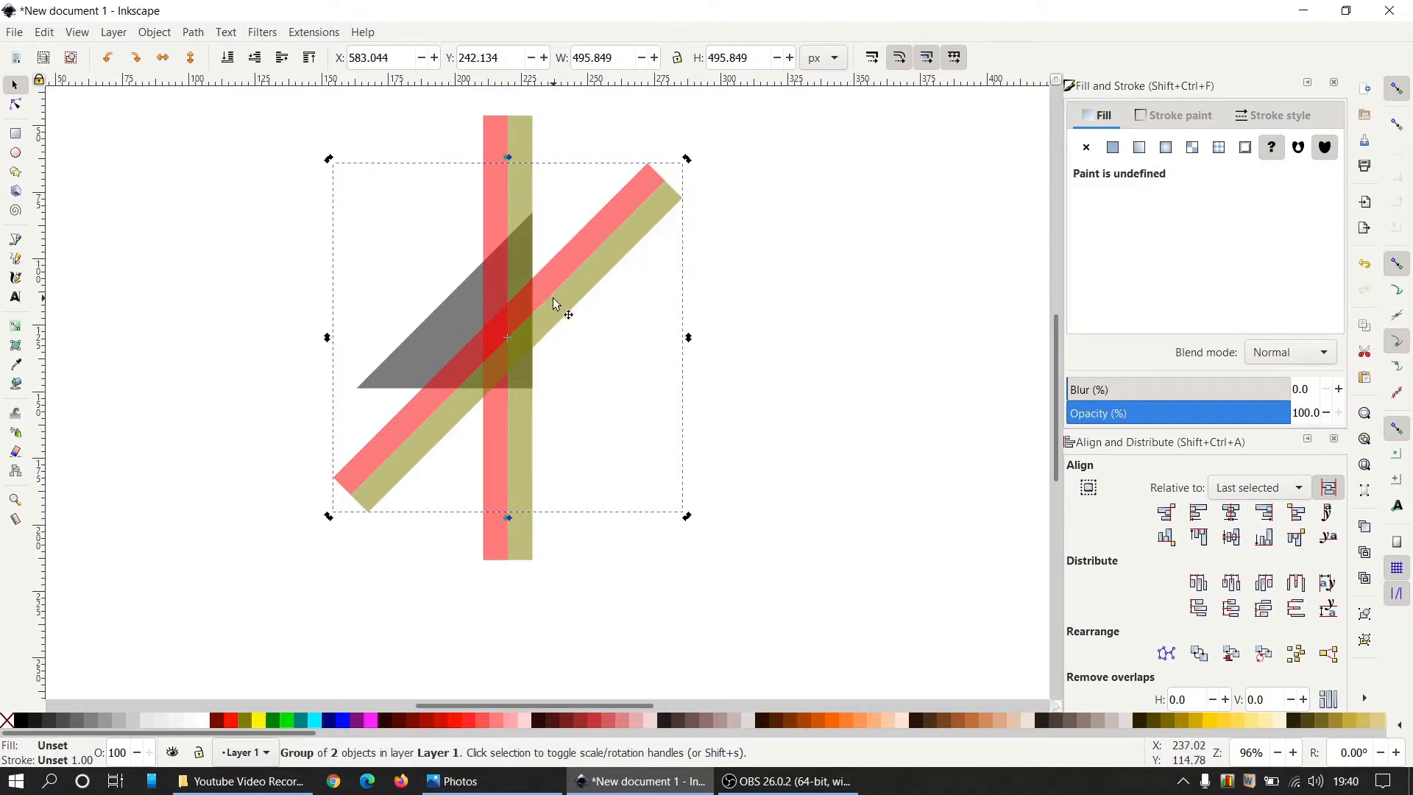
key(ctrl+z)
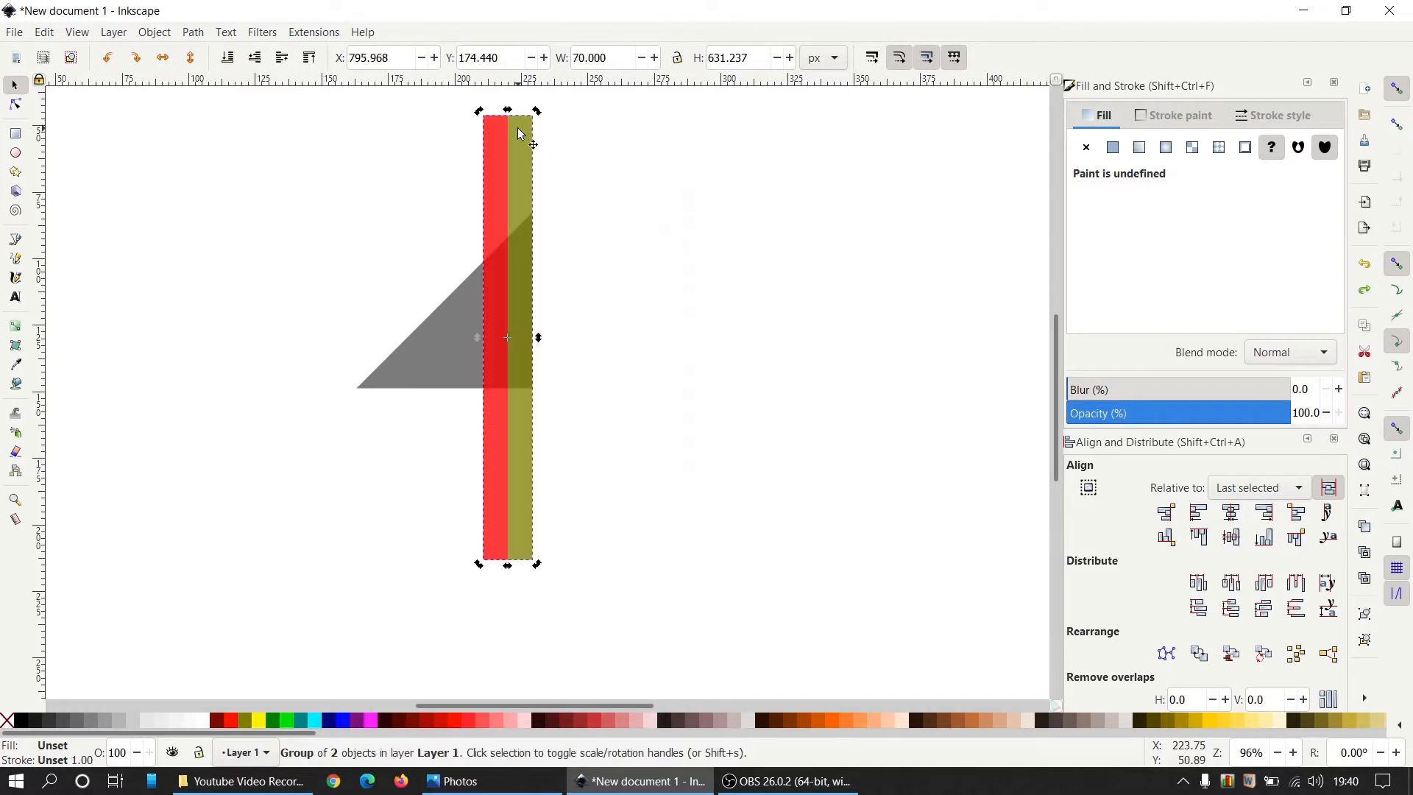
Rotate the duplicated bar group 45° clockwise and move it onto the triangle's slanted side, at about X 531, Y 212 px
drag(536, 121, 624, 229)
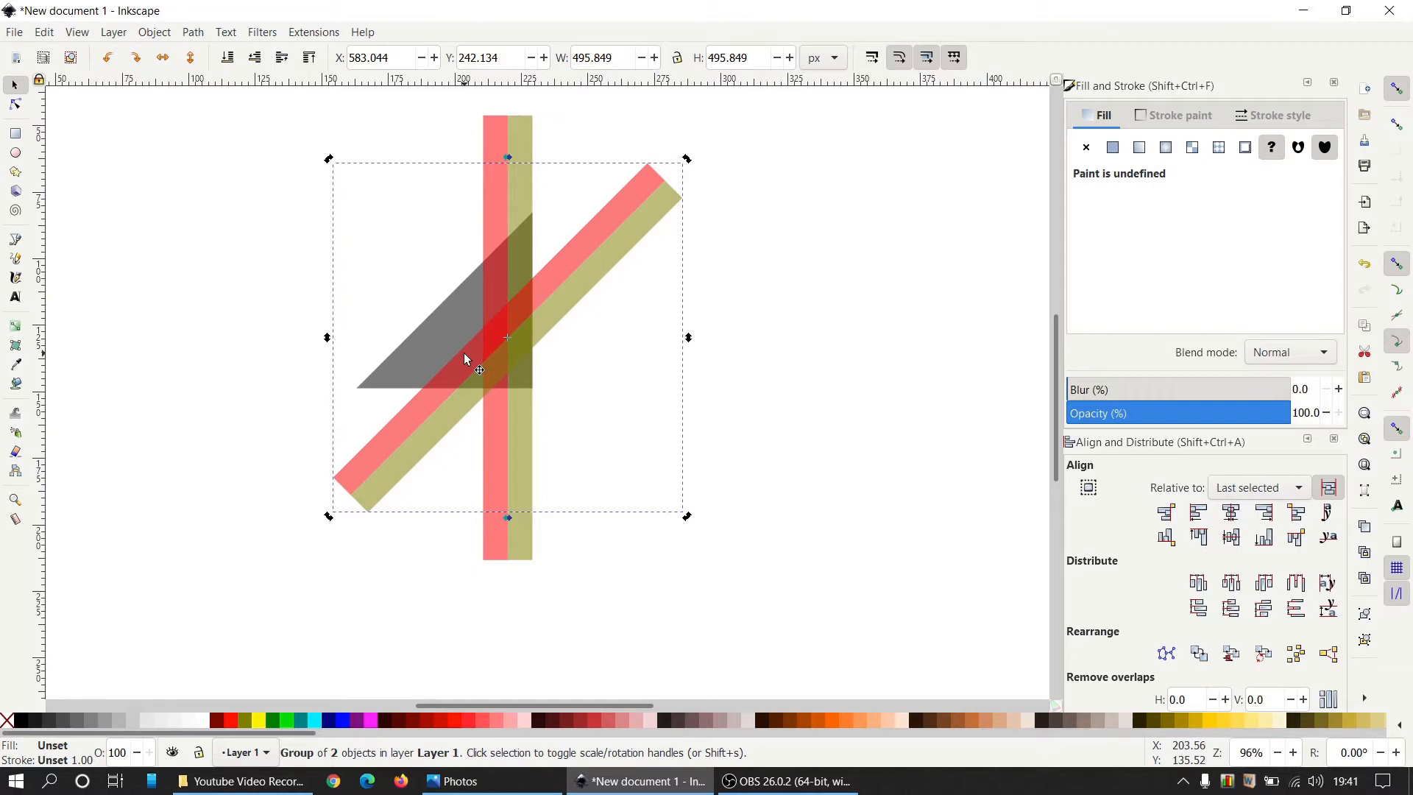
drag(470, 353, 429, 330)
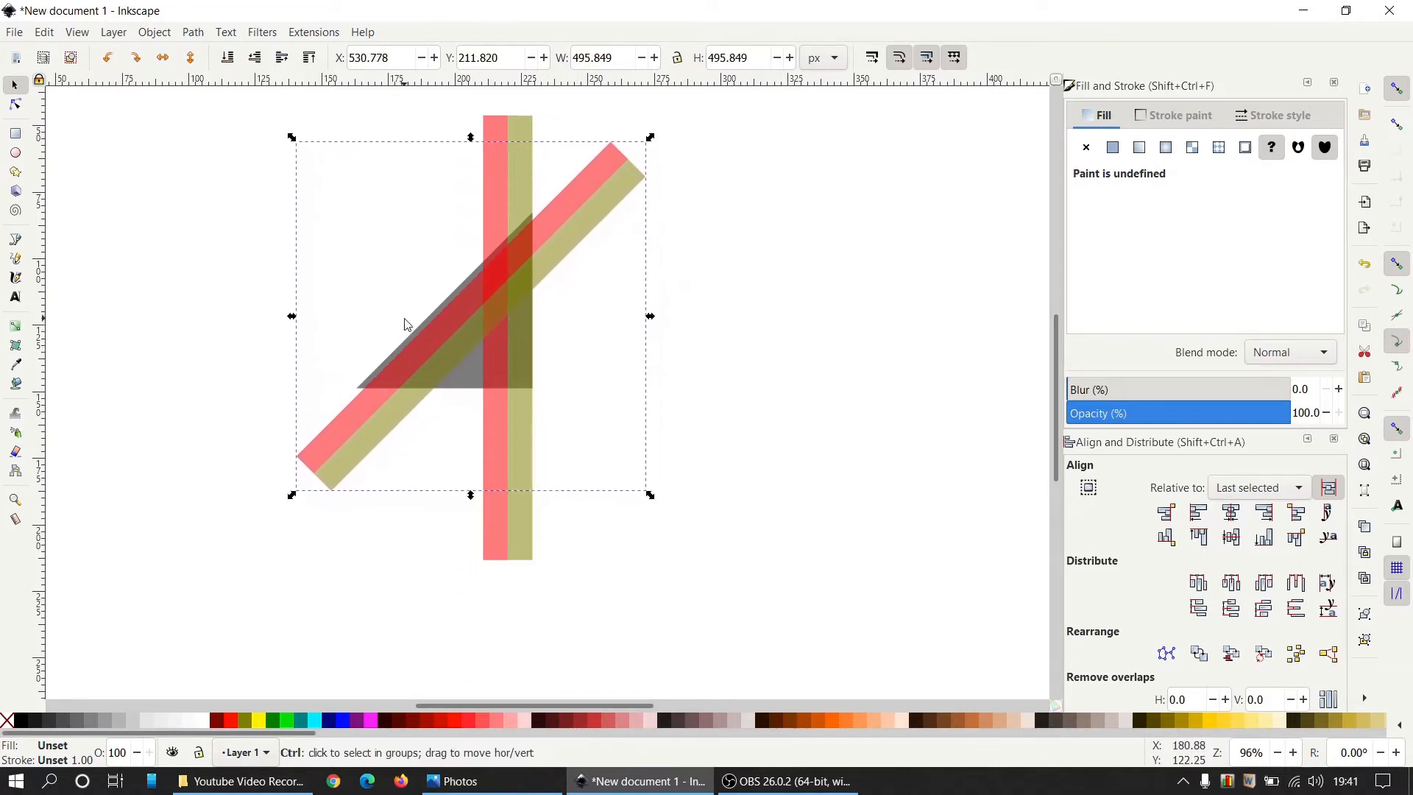
Move the rotated bars closer to the triangle's slanted edge, to about X 525, Y 209 px
scroll(407, 318, up, 1)
scroll(407, 318, up, 4)
drag(614, 372, 594, 361)
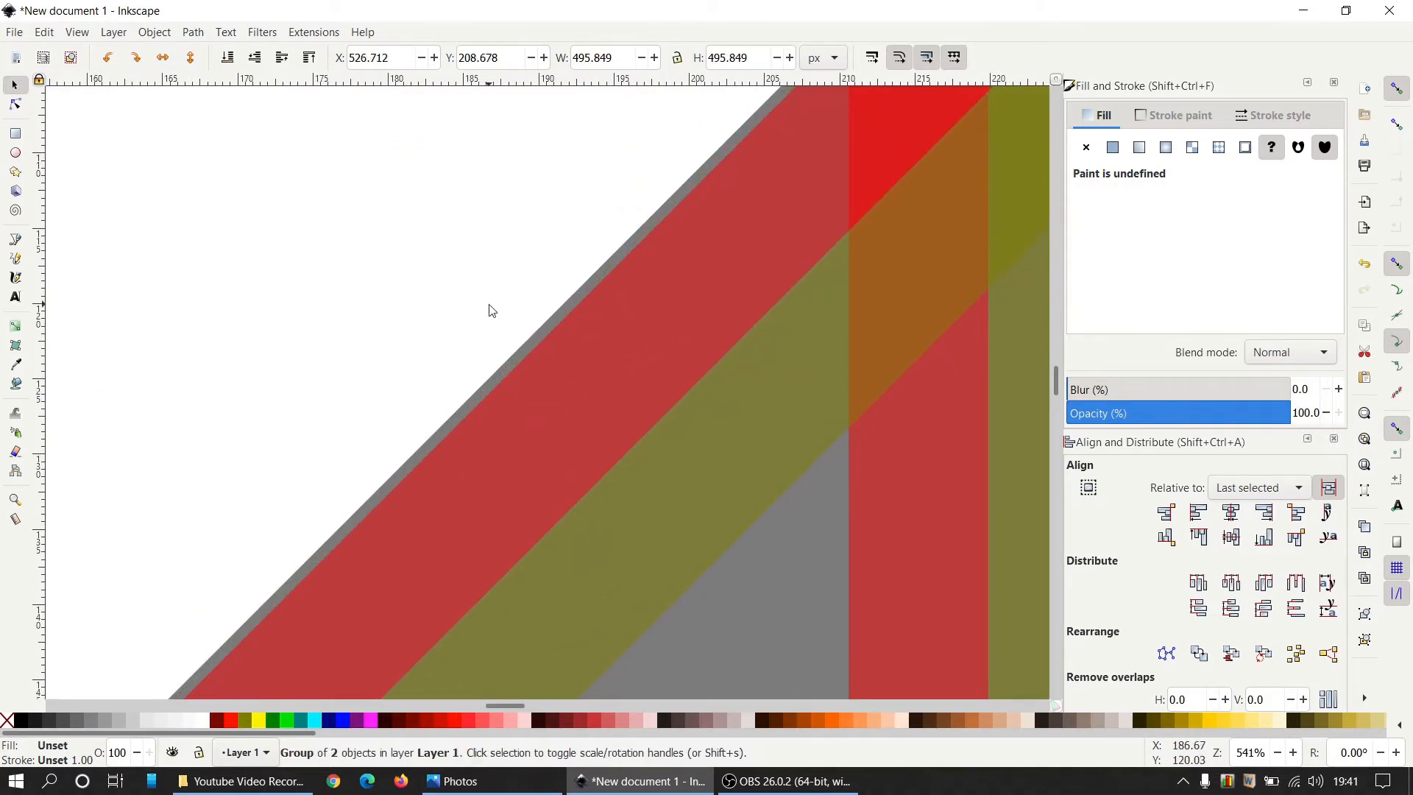
key(Left)
key(plus)
key(plus)
key(plus)
key(plus)
key(plus)
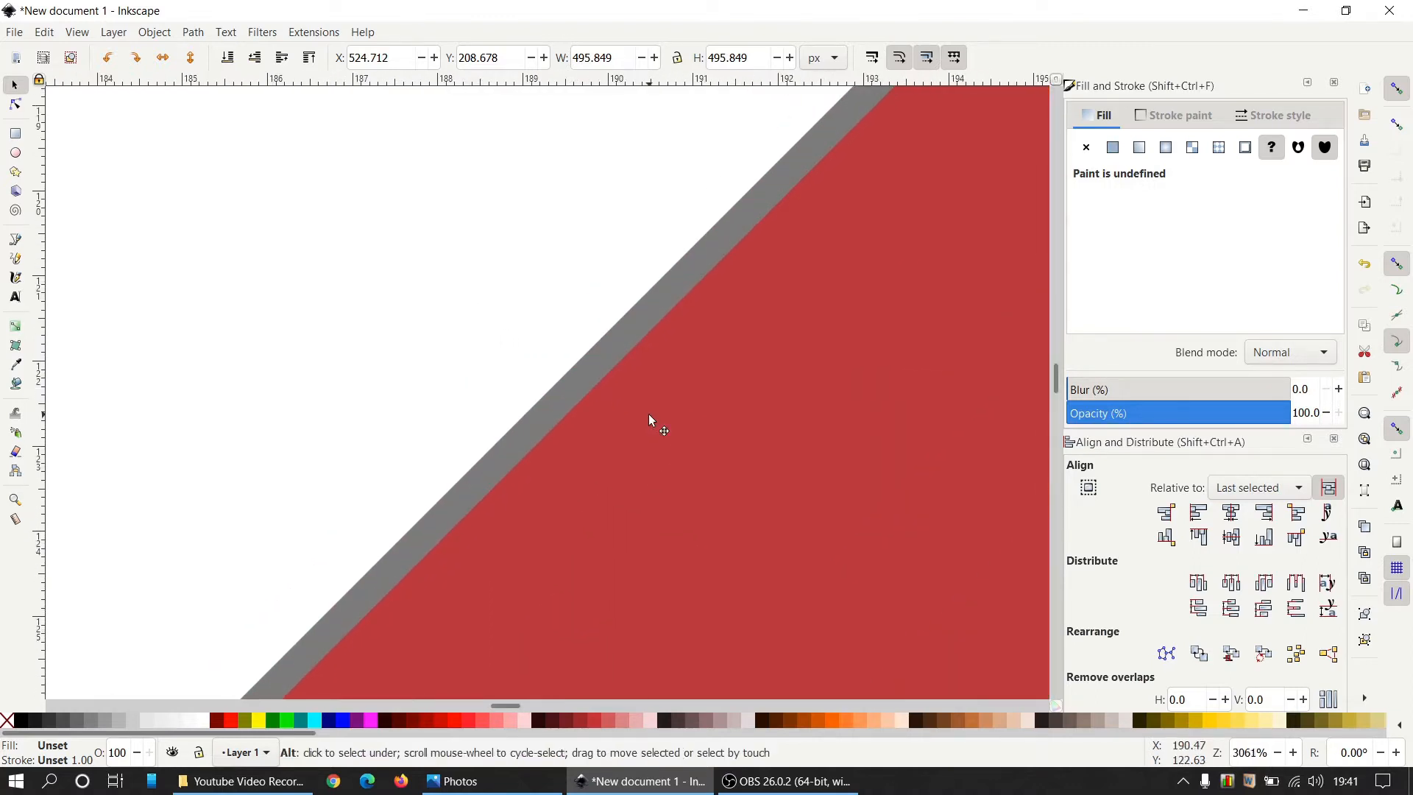
key(Left)
key(Right)
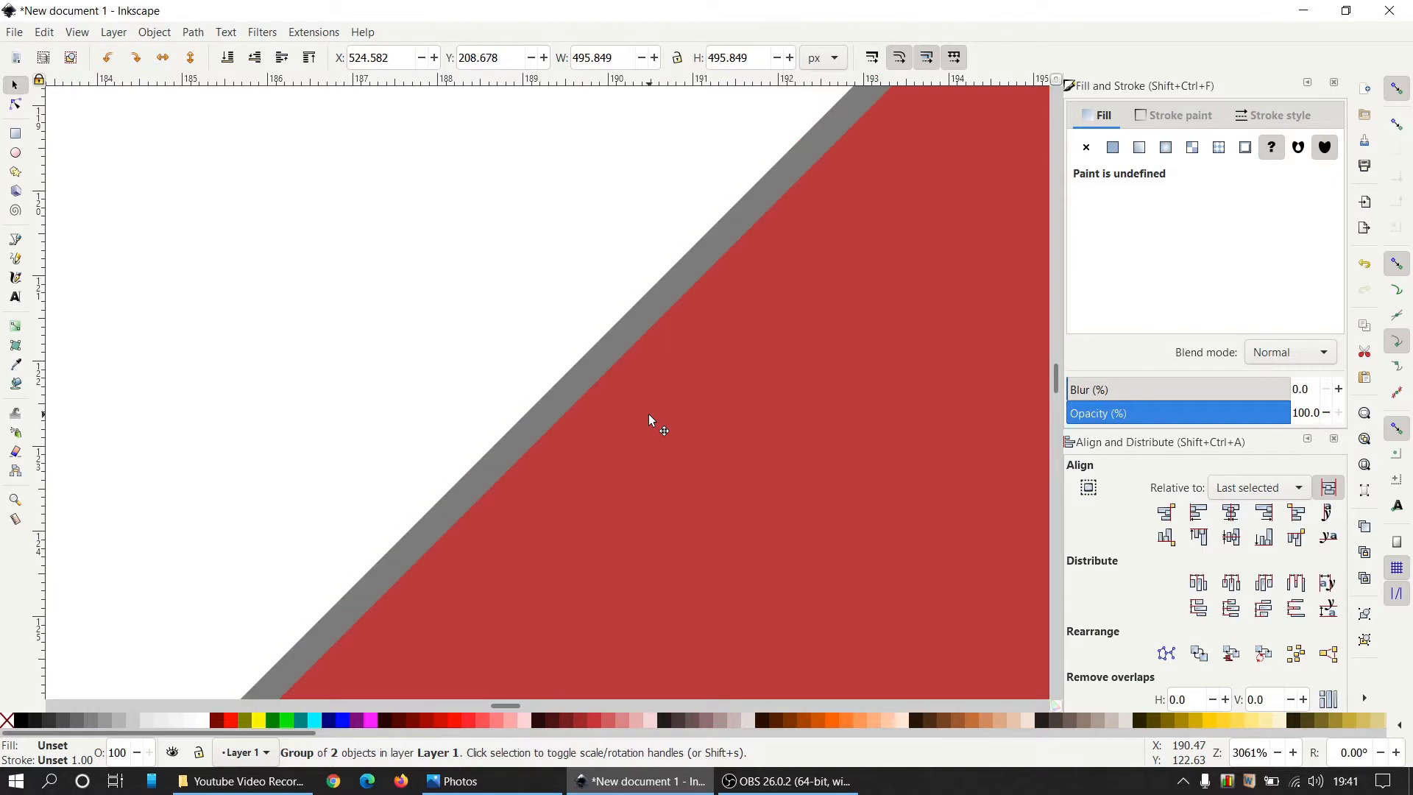
key(Left)
key(Right)
Nudge the rotated bars left in fine increments to about X 522.9 px, making the red bar's outer edge flush with the triangle's slanted edge
key(alt+Left)
key(alt+Left)
key(alt+Left)
key(alt+Left)
key(alt+Left)
key(alt+Left)
key(alt+Left)
key(alt+Left)
key(alt+Left)
key(alt+Left)
key(alt+Left)
key(alt+Left)
key(alt+Left)
key(alt+Left)
key(alt+Left)
key(alt+Left)
key(alt+Left)
key(alt+Left)
key(alt+Left)
key(alt+Left)
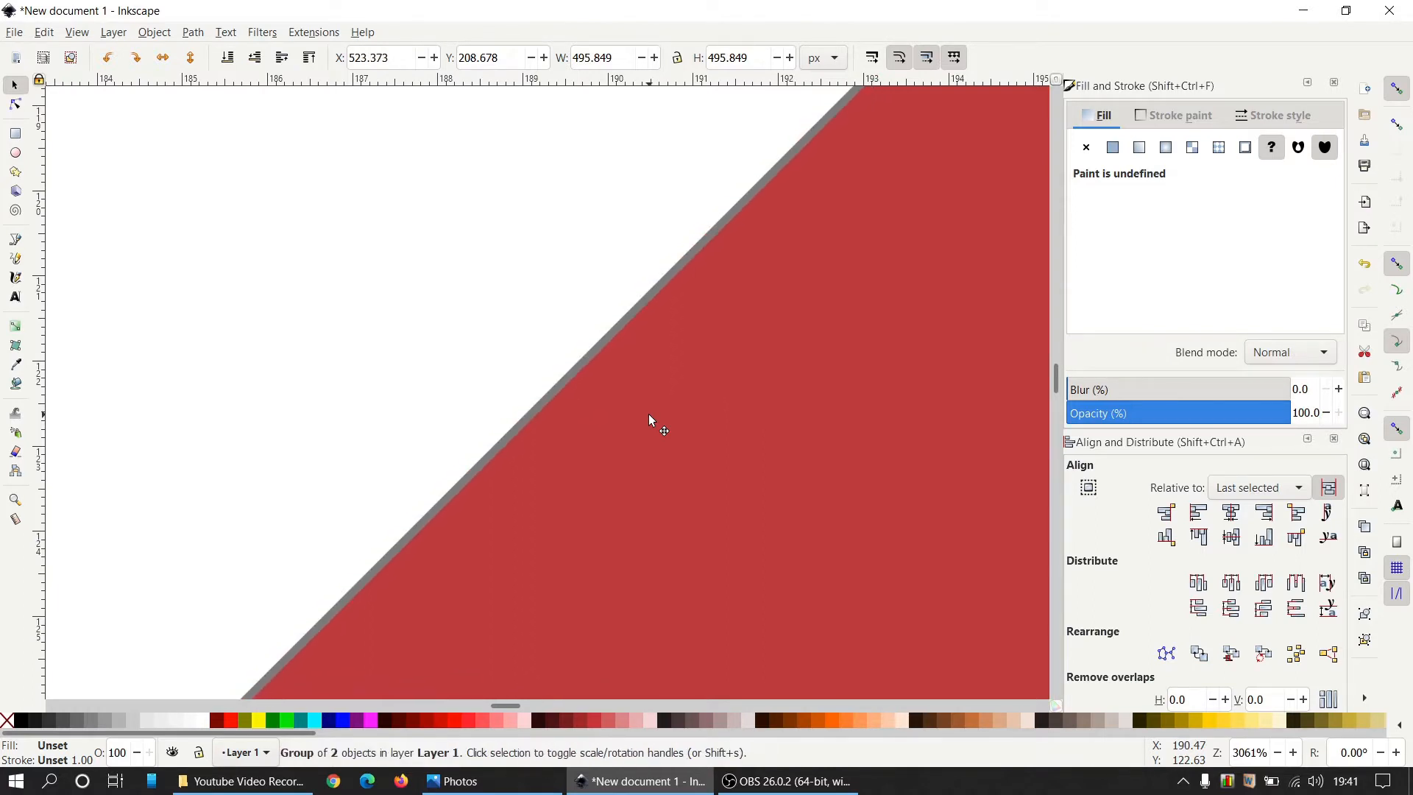
key(alt+Left)
key(alt+Left)
key(alt+Left)
key(alt+Left)
key(alt+Left)
key(alt+Left)
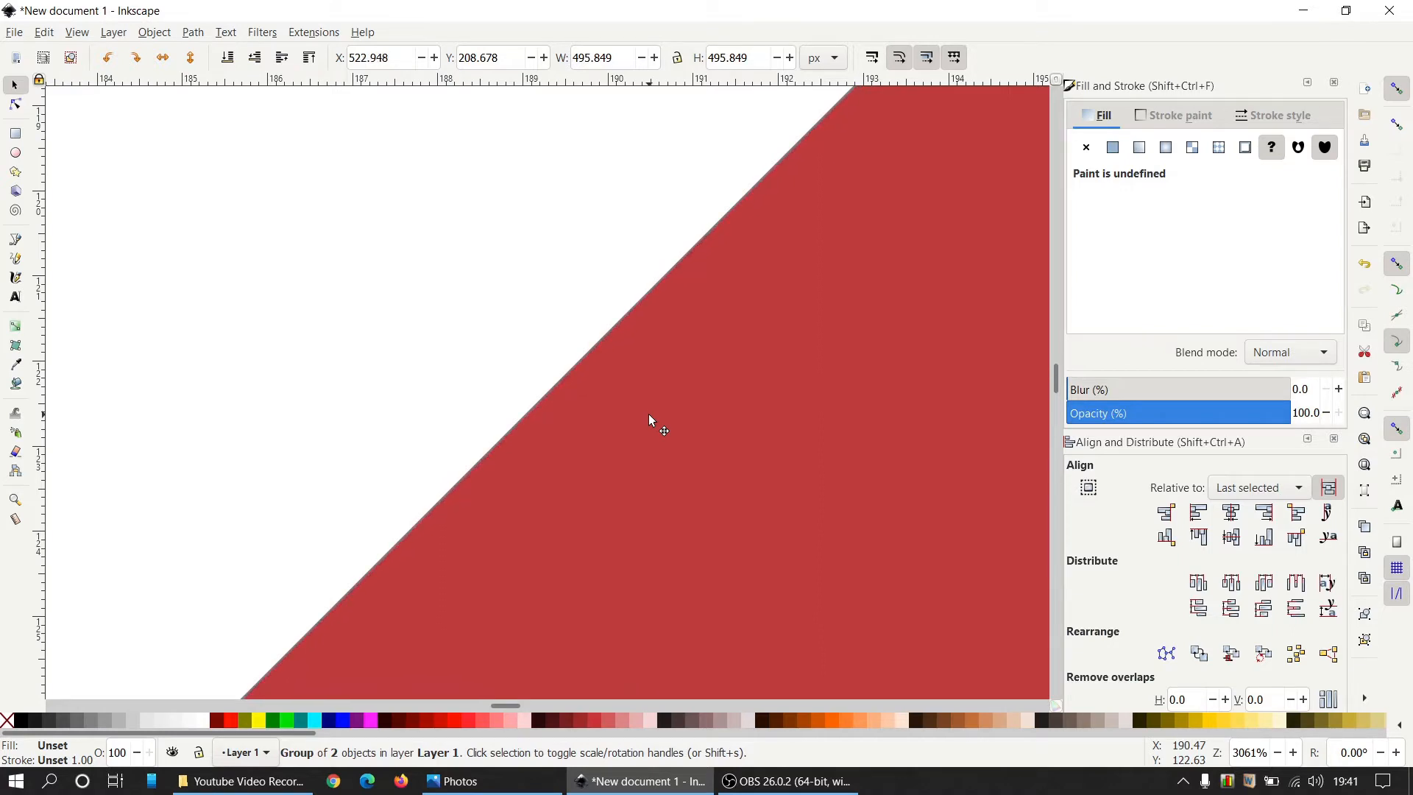
key(alt+Left)
key(ctrl)
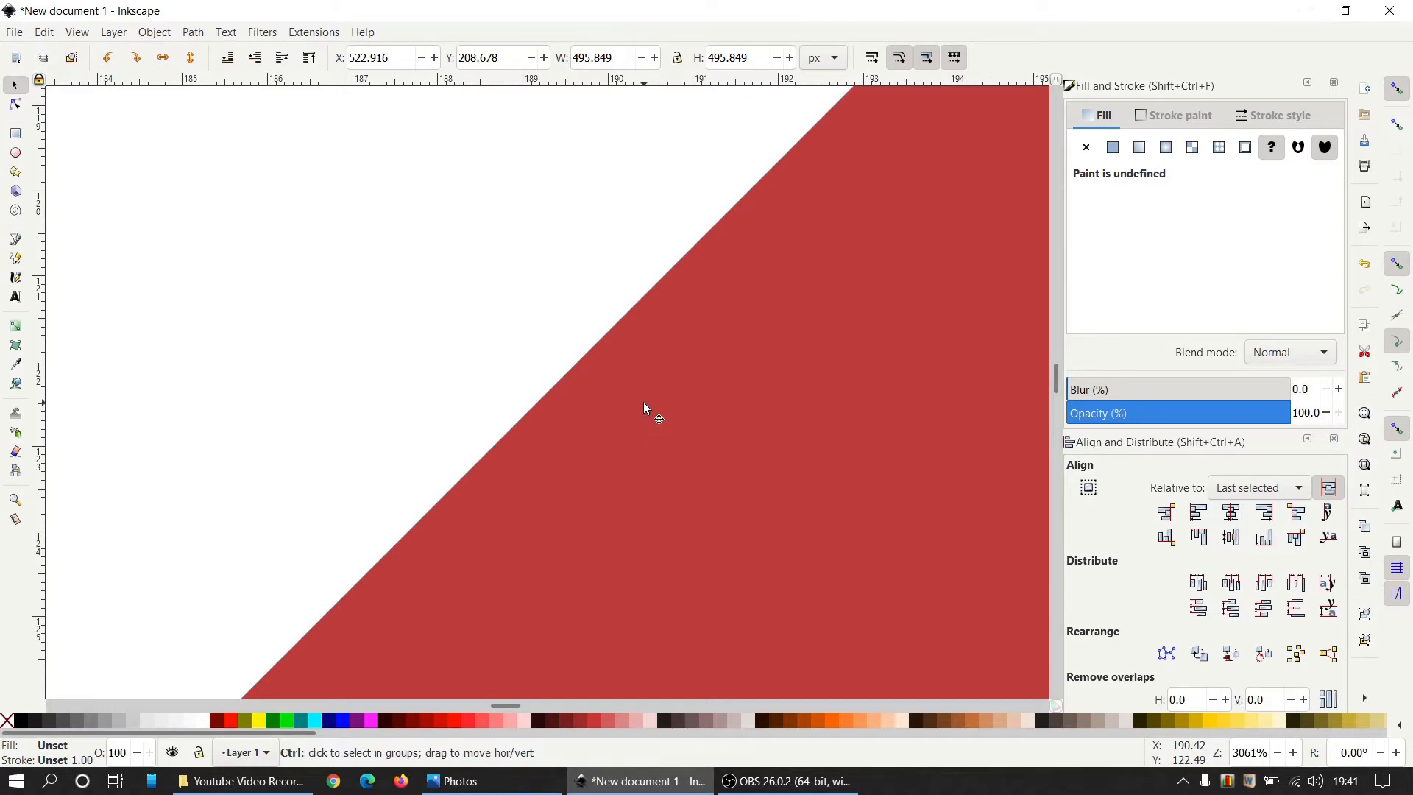
scroll(645, 404, up, 1)
scroll(645, 403, down, 2)
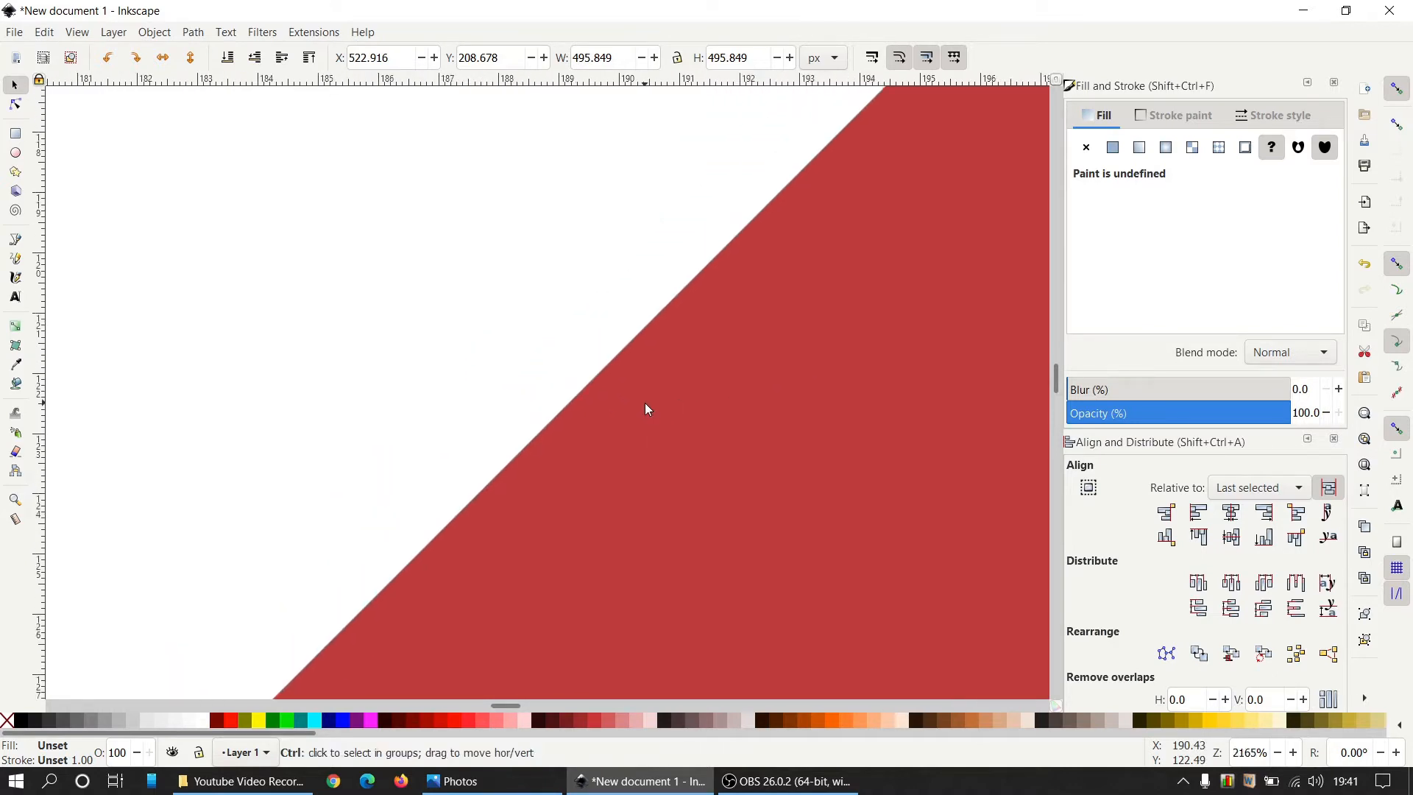
key(Escape)
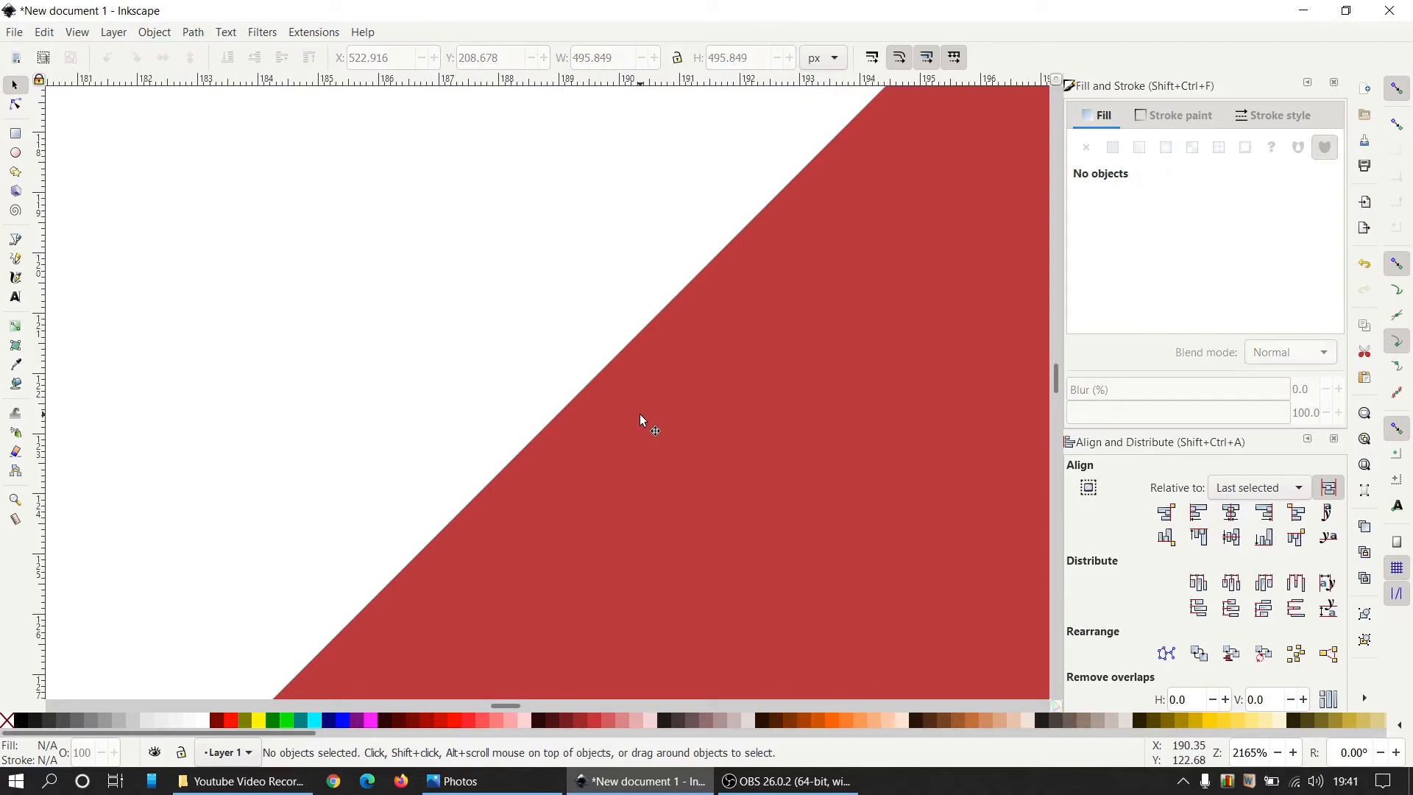
scroll(640, 416, down, 9)
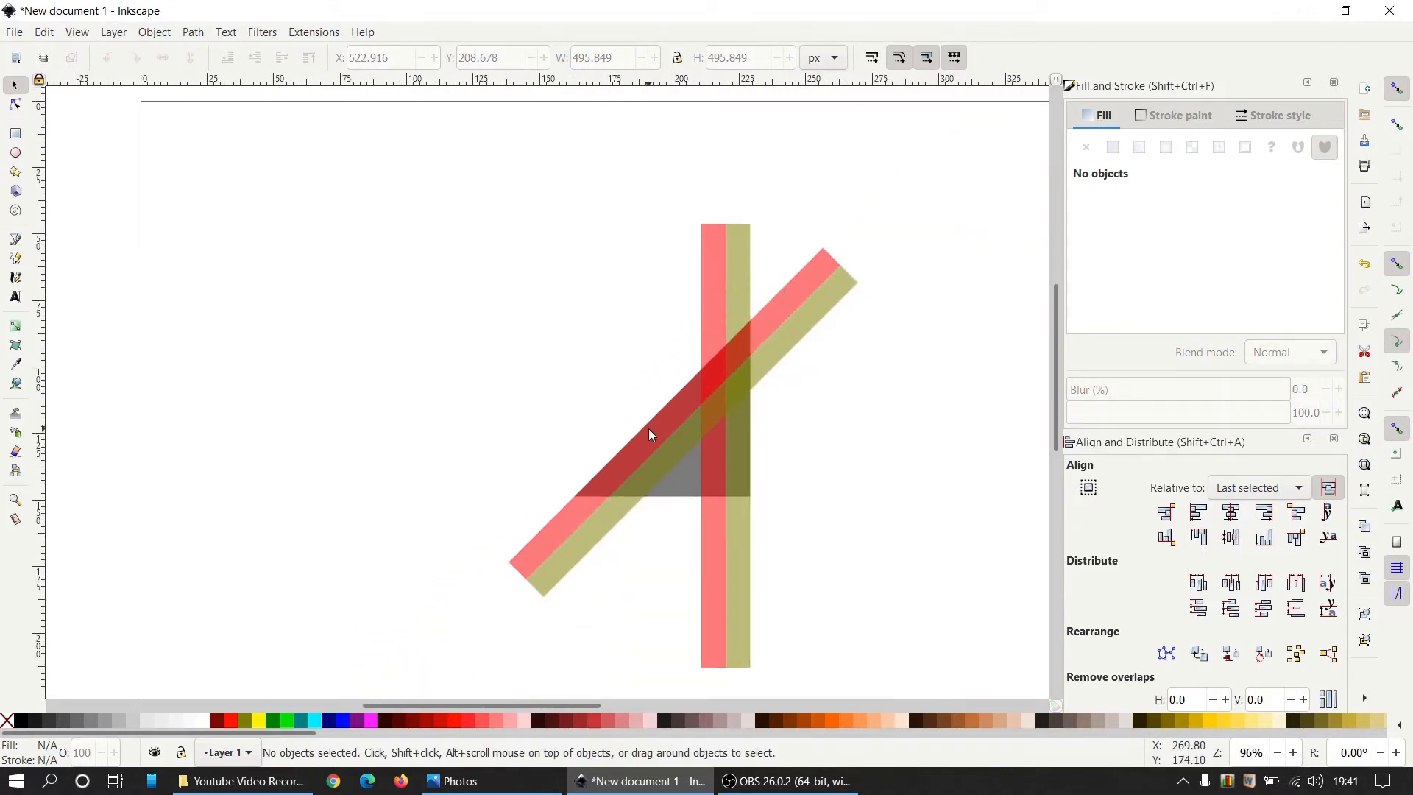
Duplicate the diagonal red and olive bar group and rotate the copy 45° clockwise so it lies horizontally
click(791, 335)
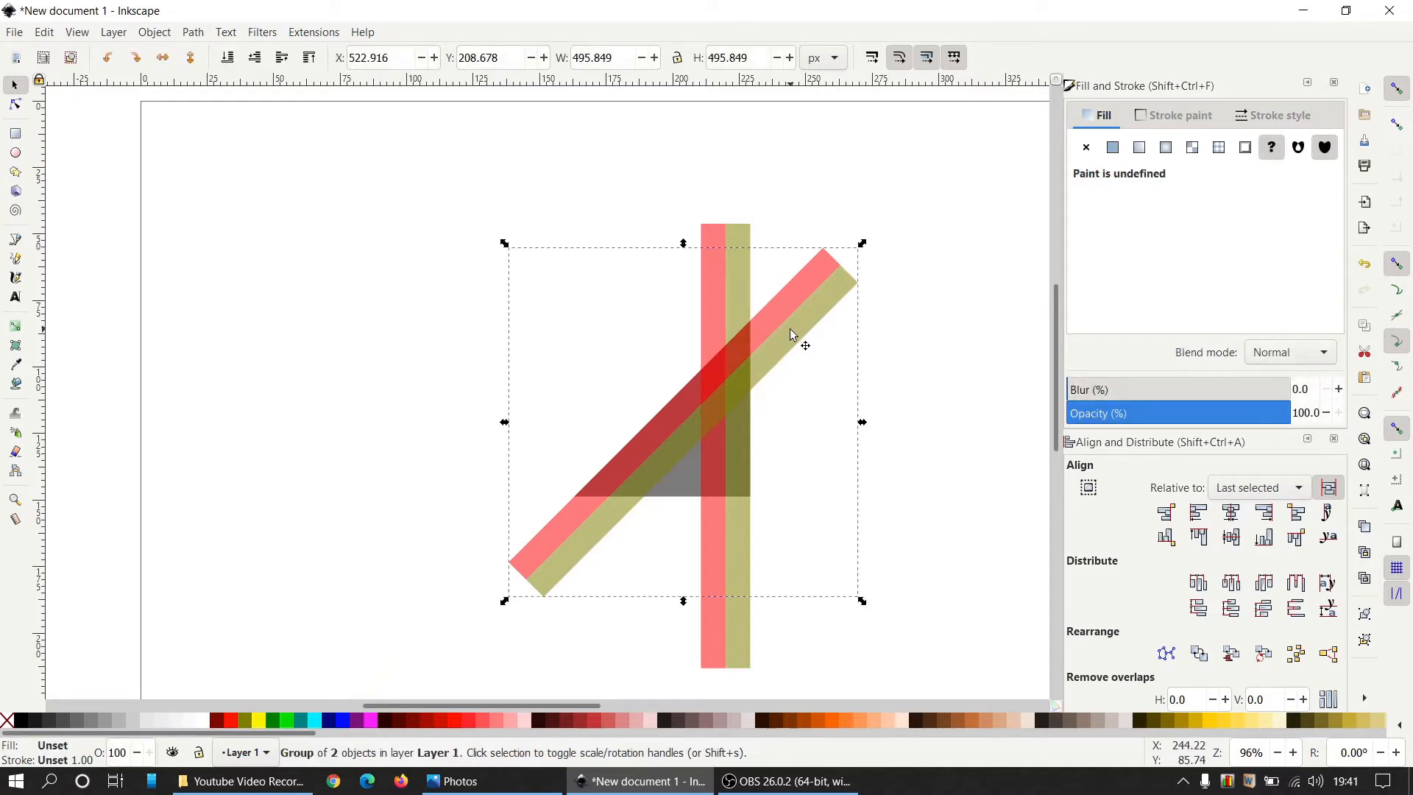
right_click(792, 335)
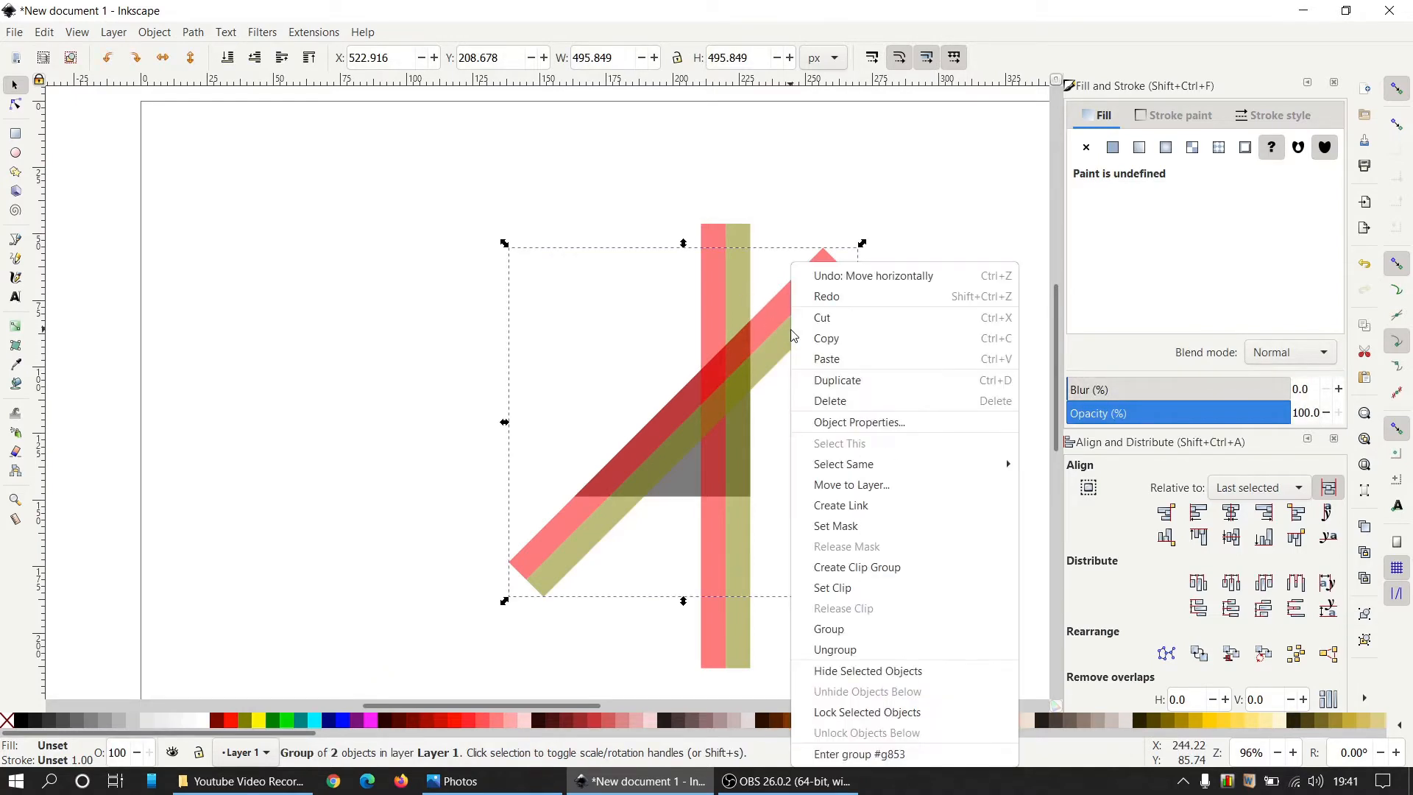
click(847, 381)
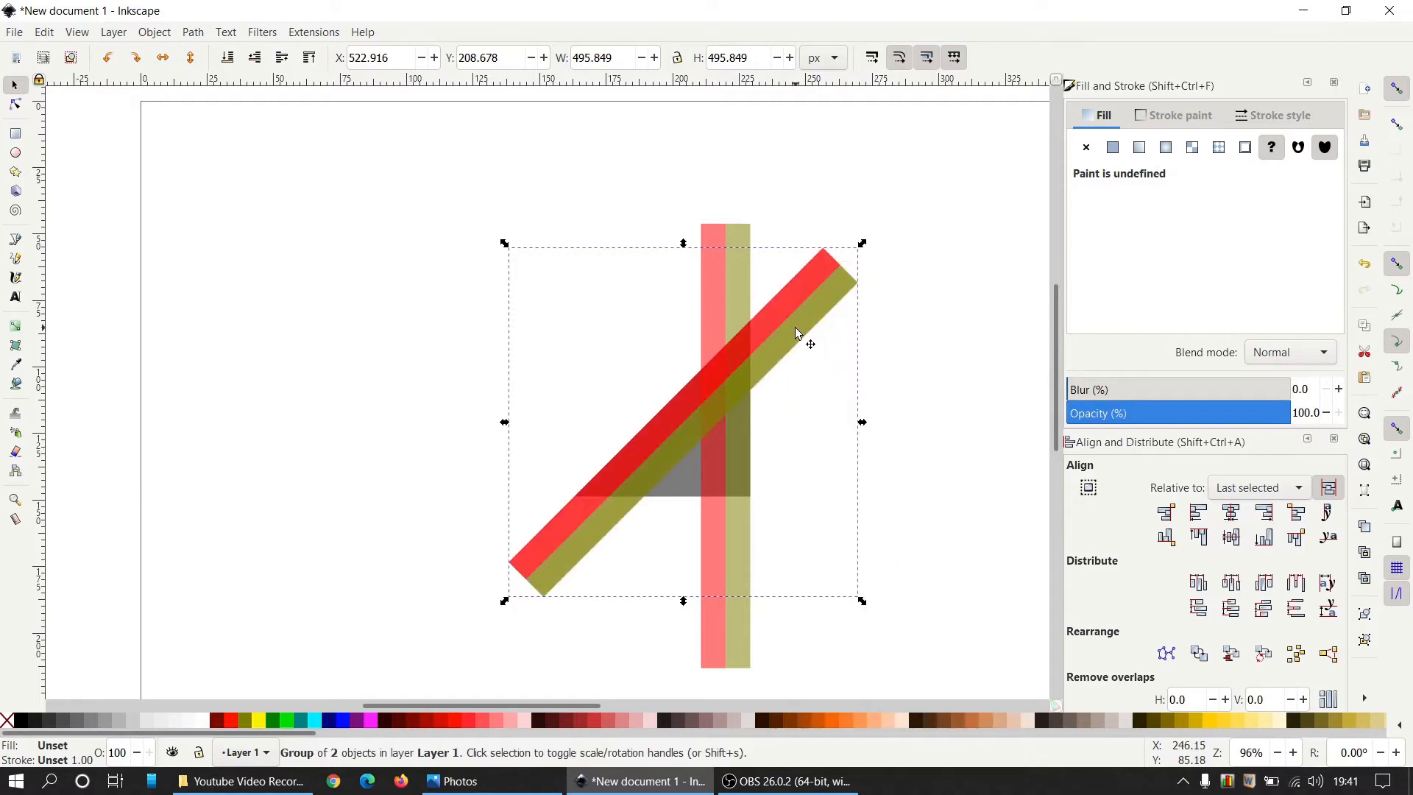
click(798, 334)
drag(863, 251, 900, 406)
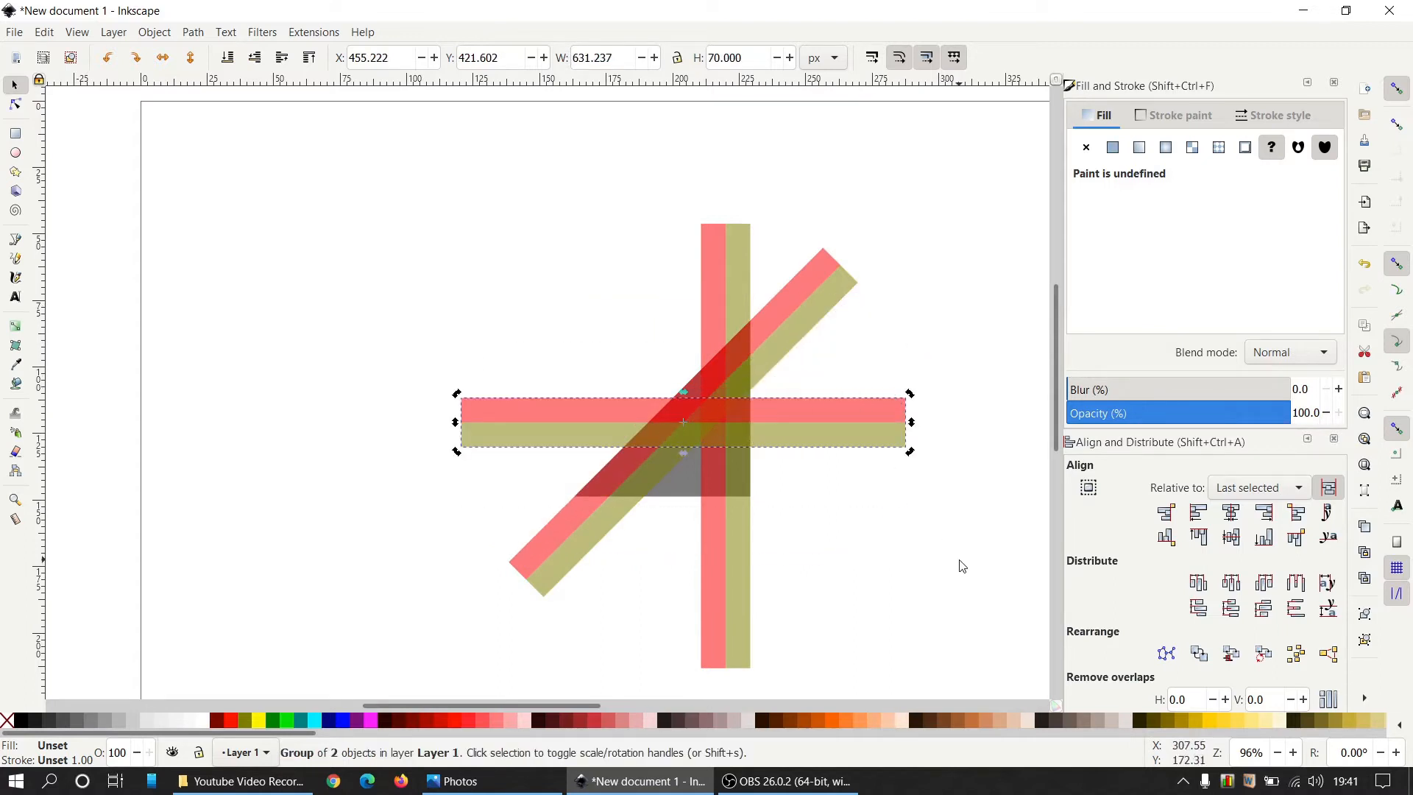
Ungroup the horizontal bars and separate them, moving the olive bar to about Y 658 px and the red bar to about Y 478 px
click(1365, 644)
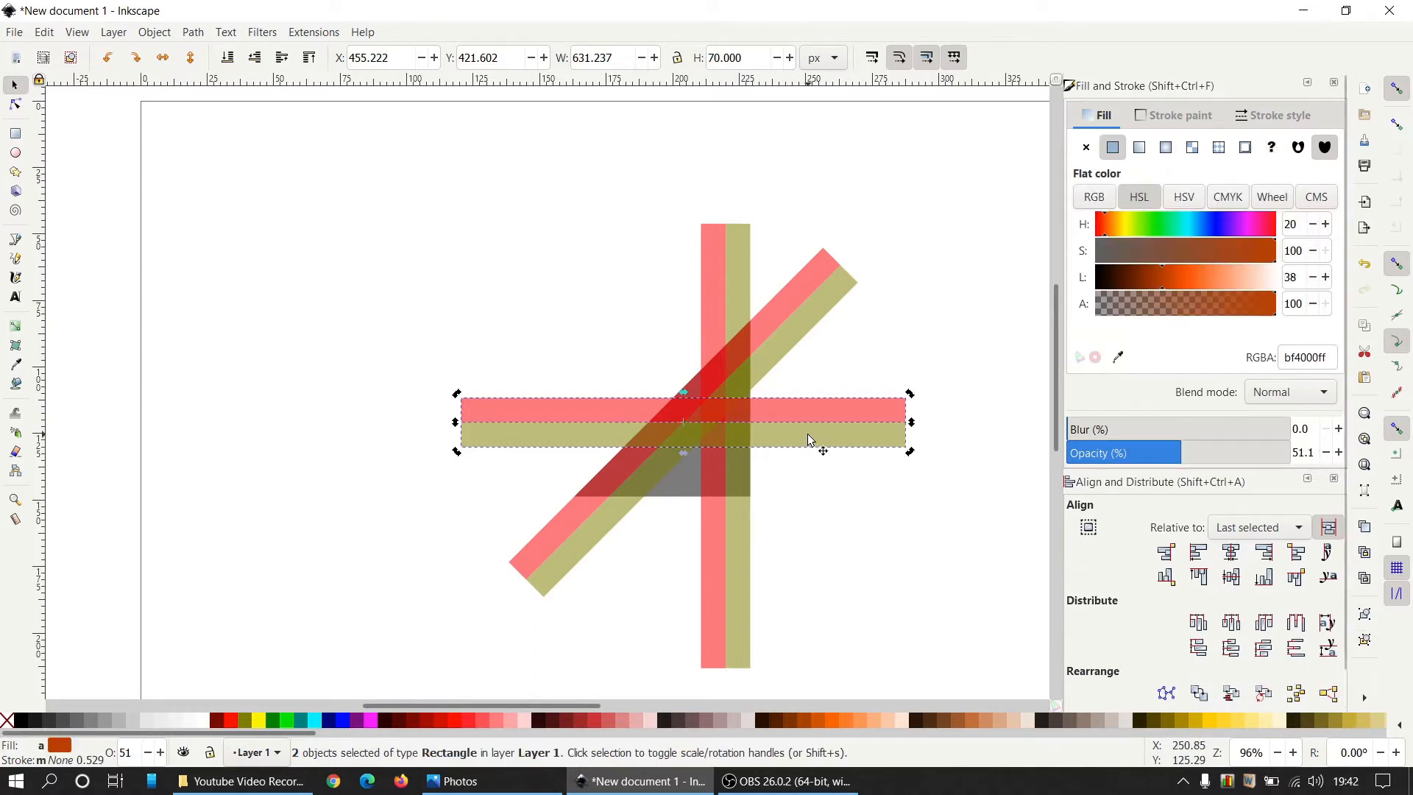
drag(806, 434, 834, 584)
click(968, 479)
click(844, 482)
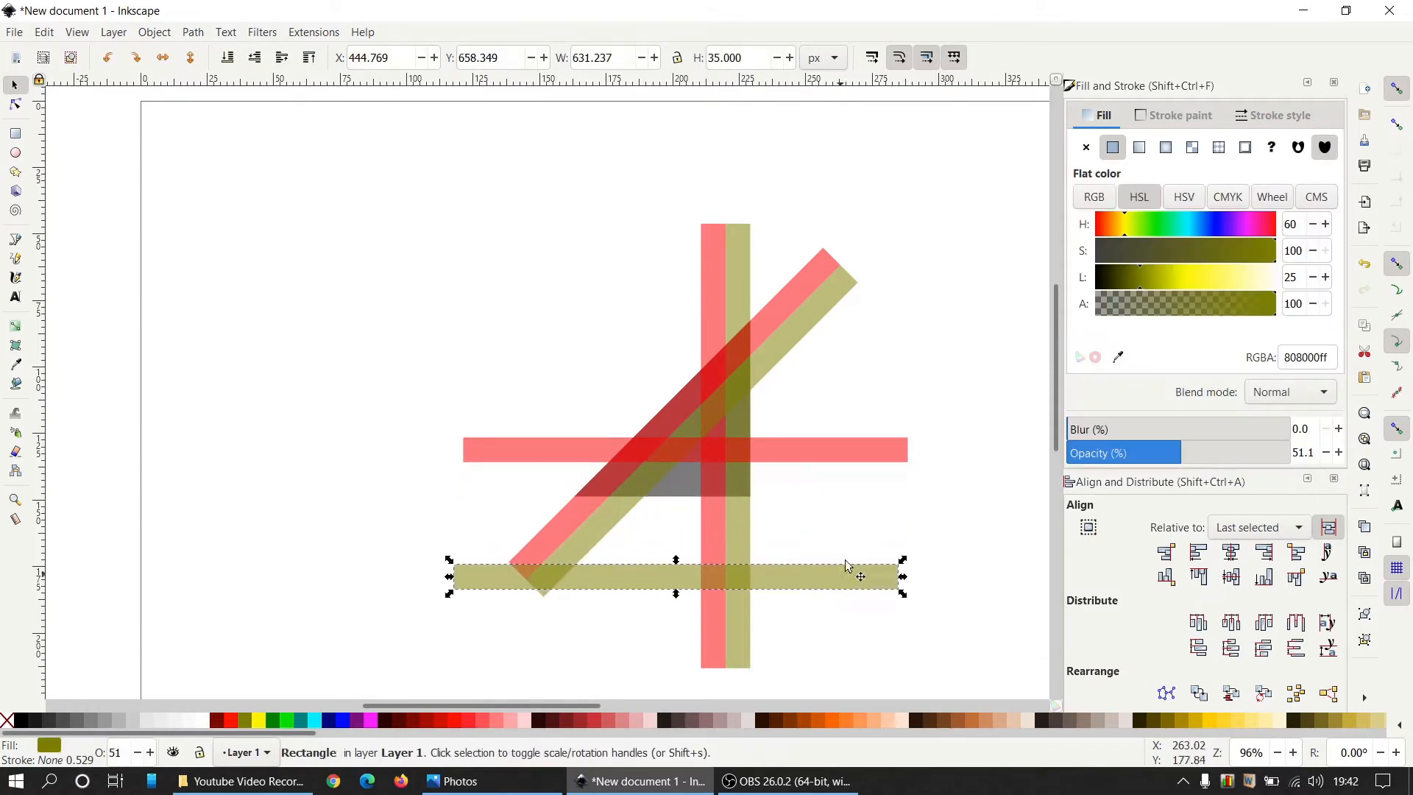
Align the horizontal red bar's bottom edge with the triangle's base and snap the olive bar corner to corner directly beneath it
click(829, 454)
ctrl+scroll(805, 480, up, 1)
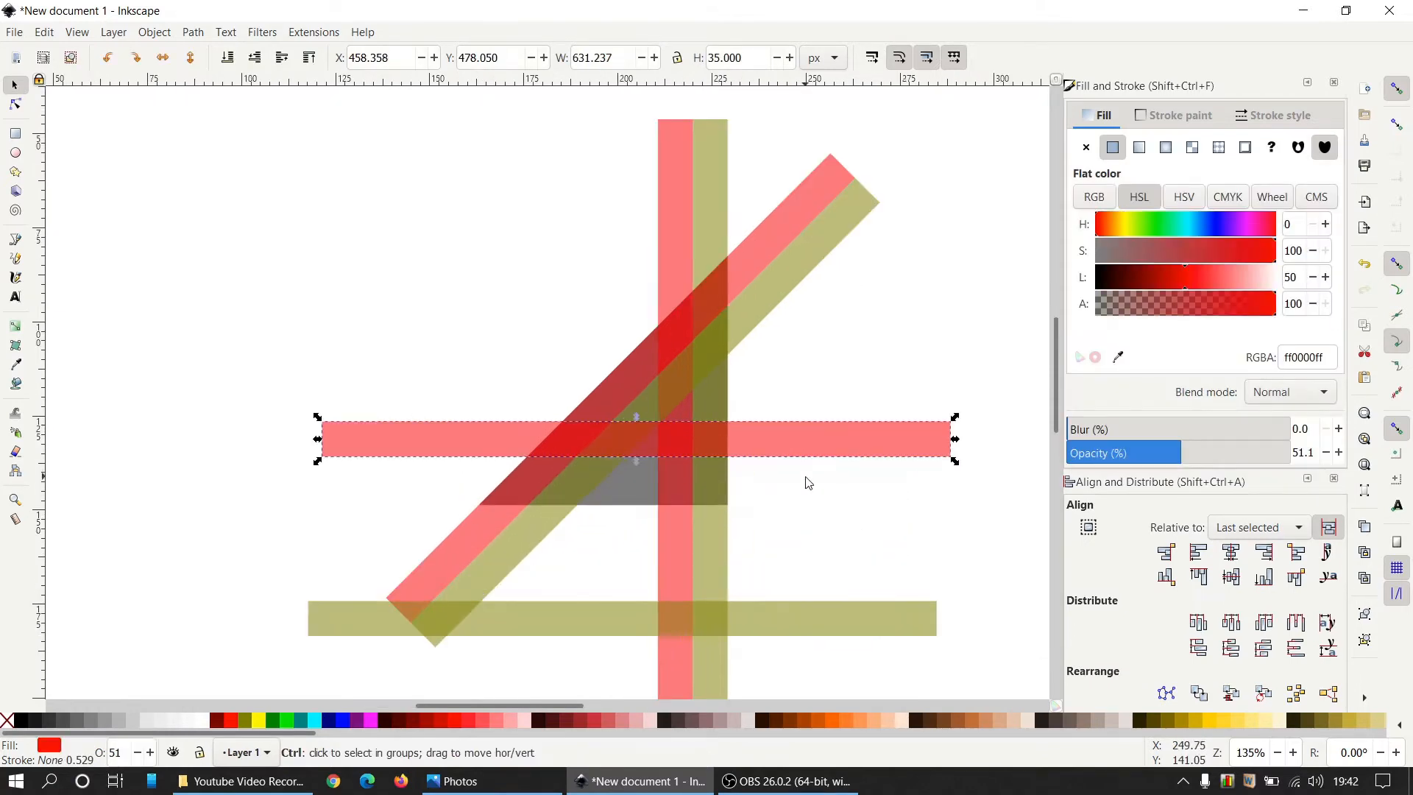
shift+click(631, 489)
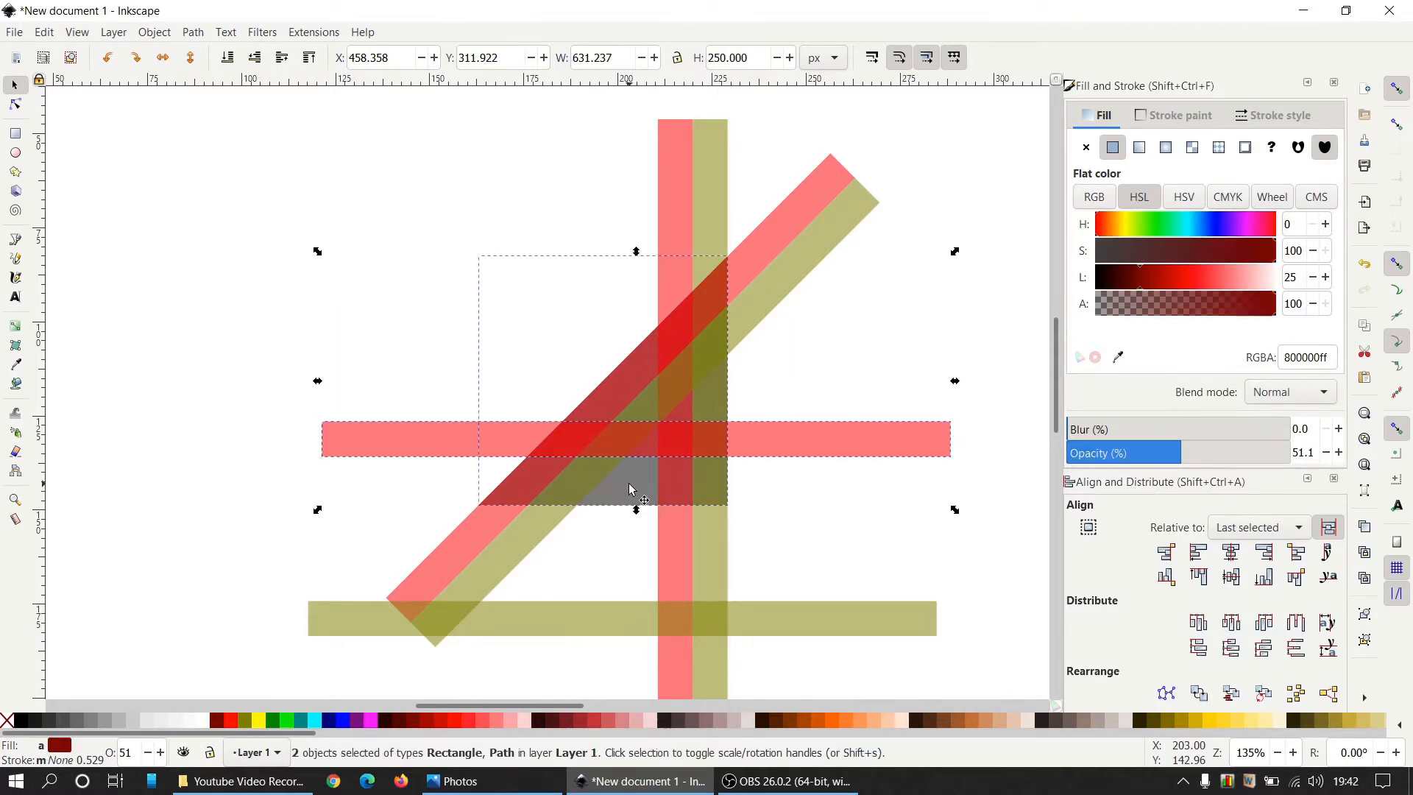
click(1265, 578)
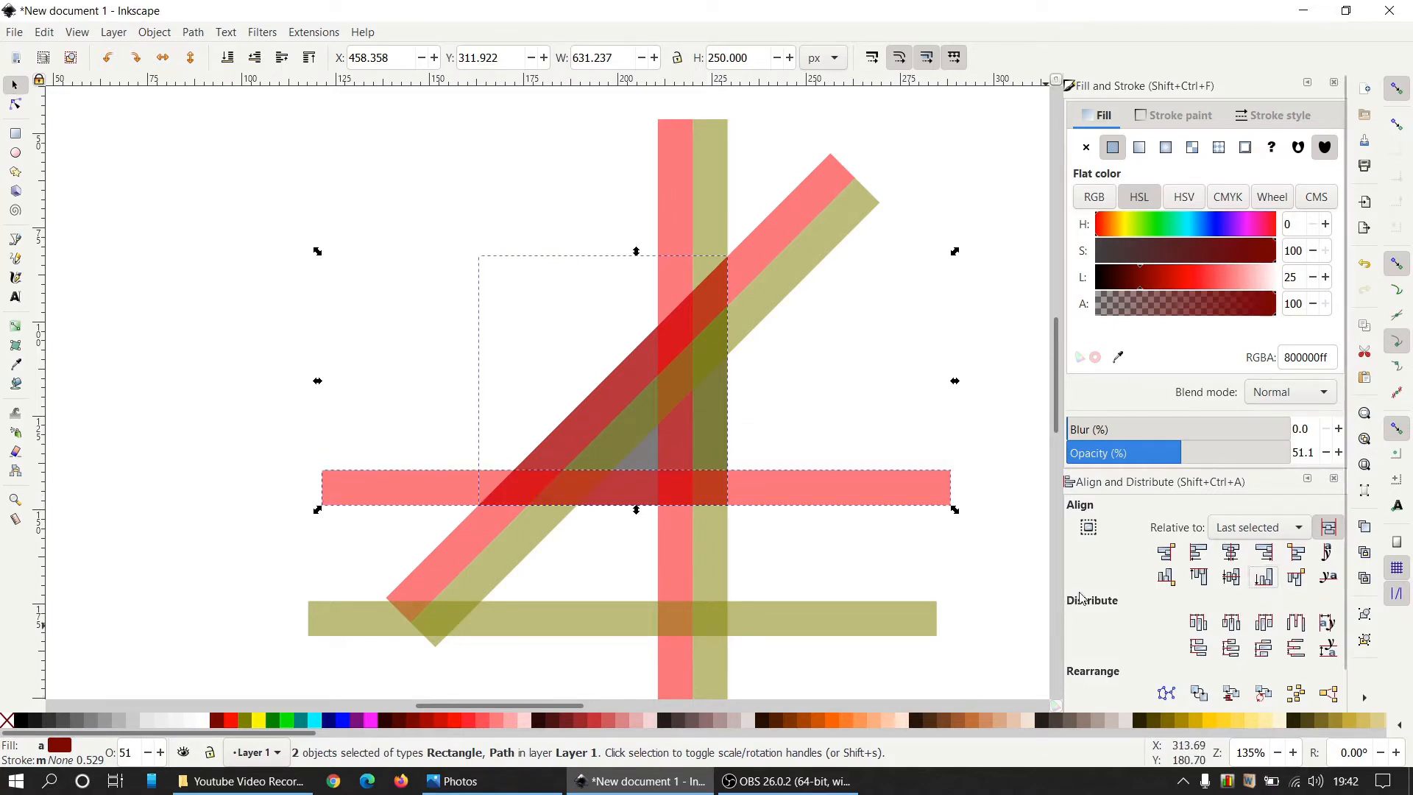
click(251, 281)
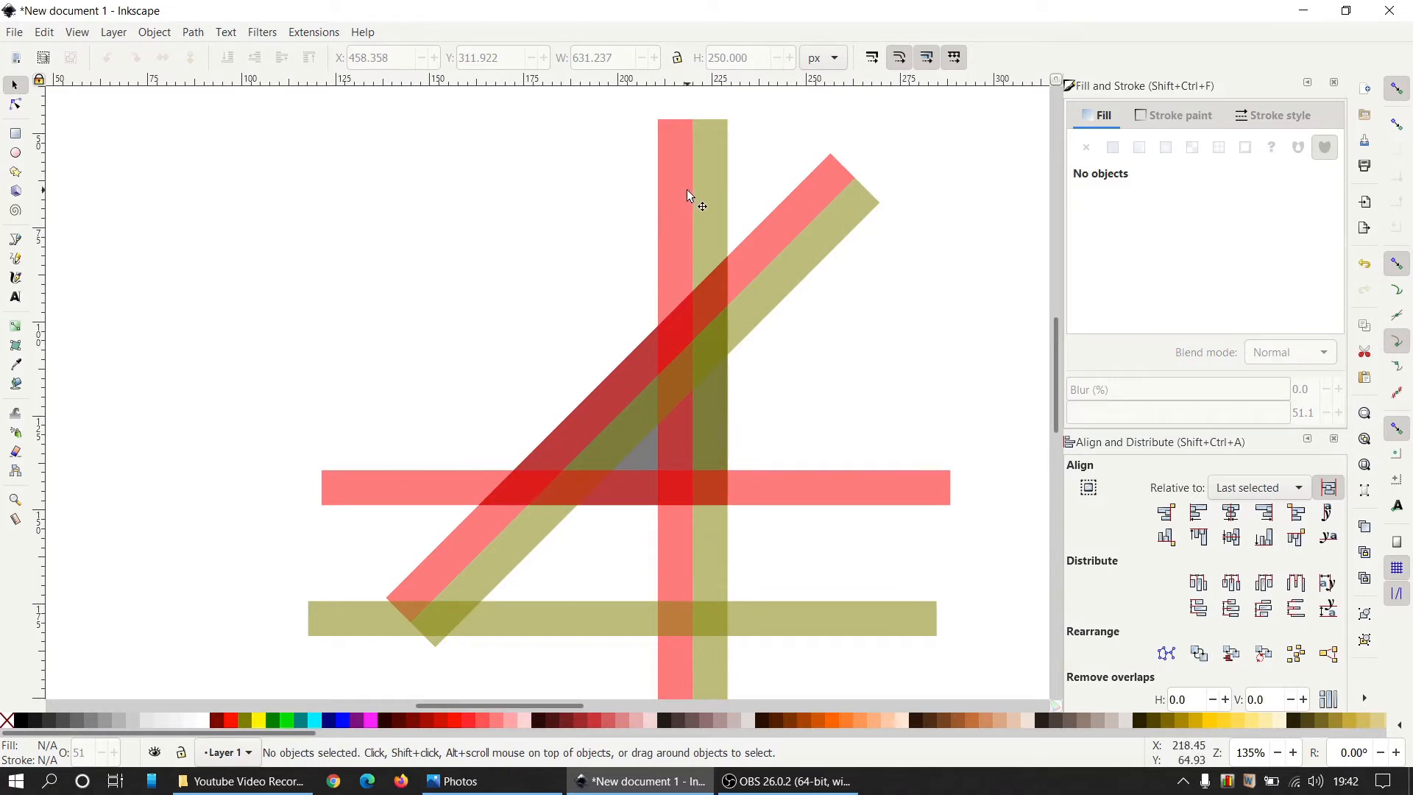
drag(667, 615, 682, 521)
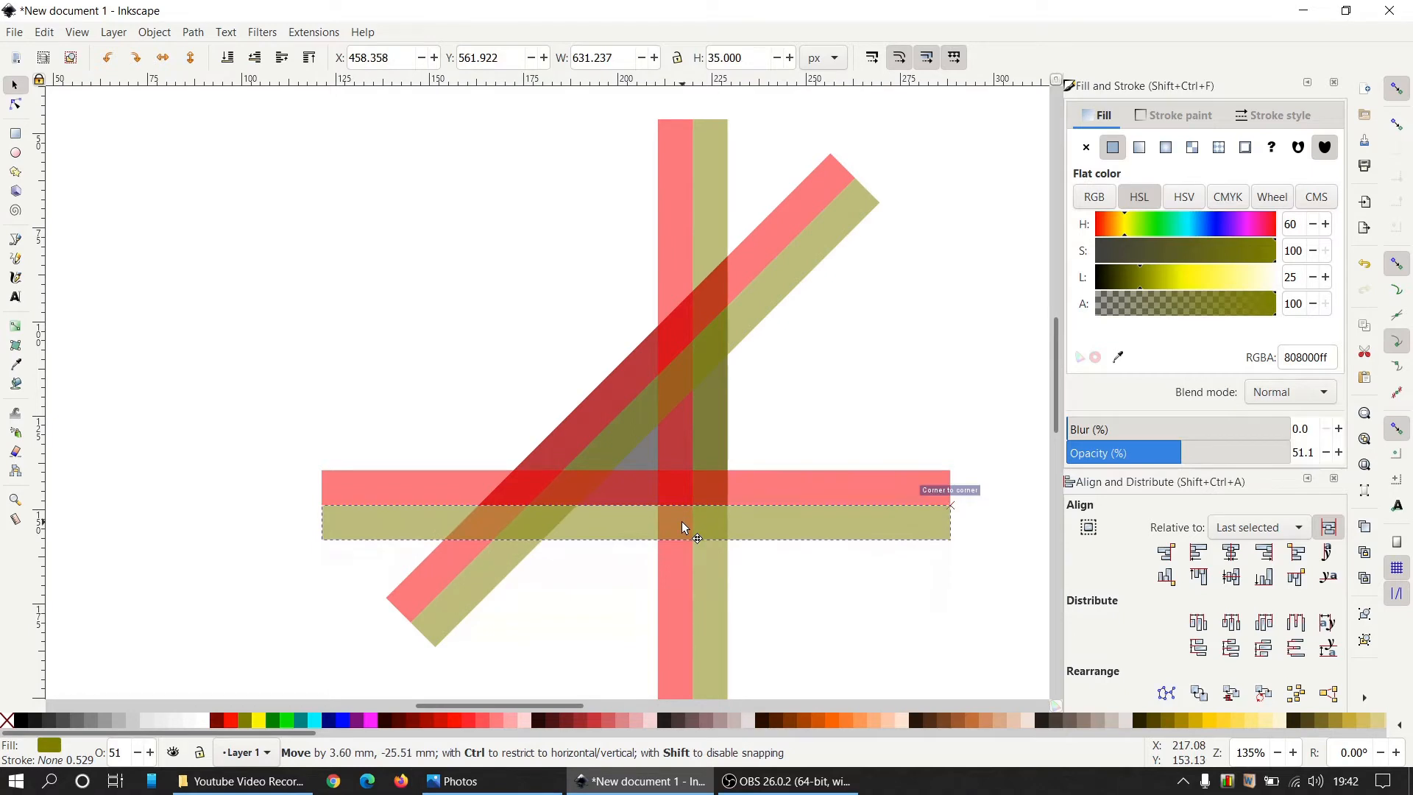
click(867, 652)
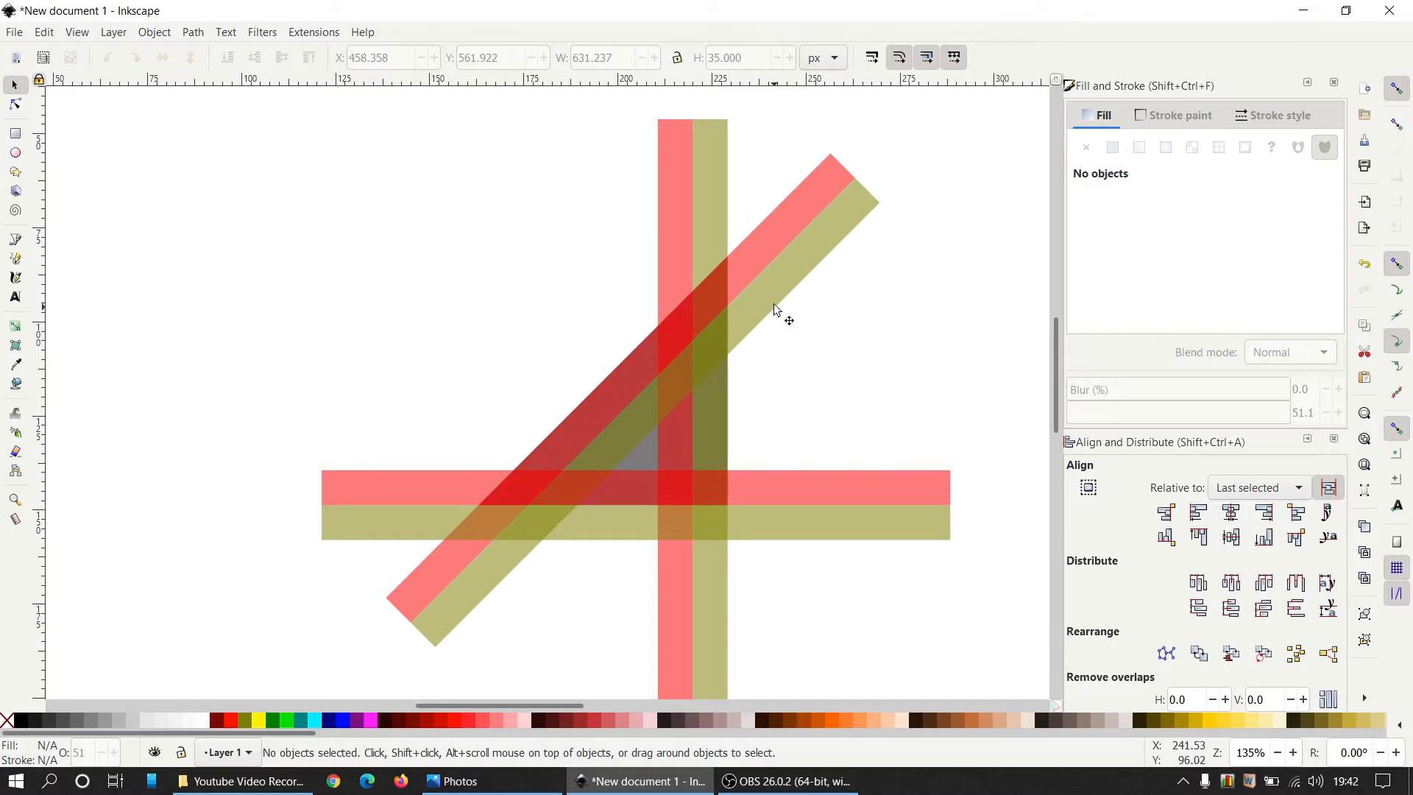
Ungroup the diagonal bar pair and the vertical bar pair into individual bars
click(770, 284)
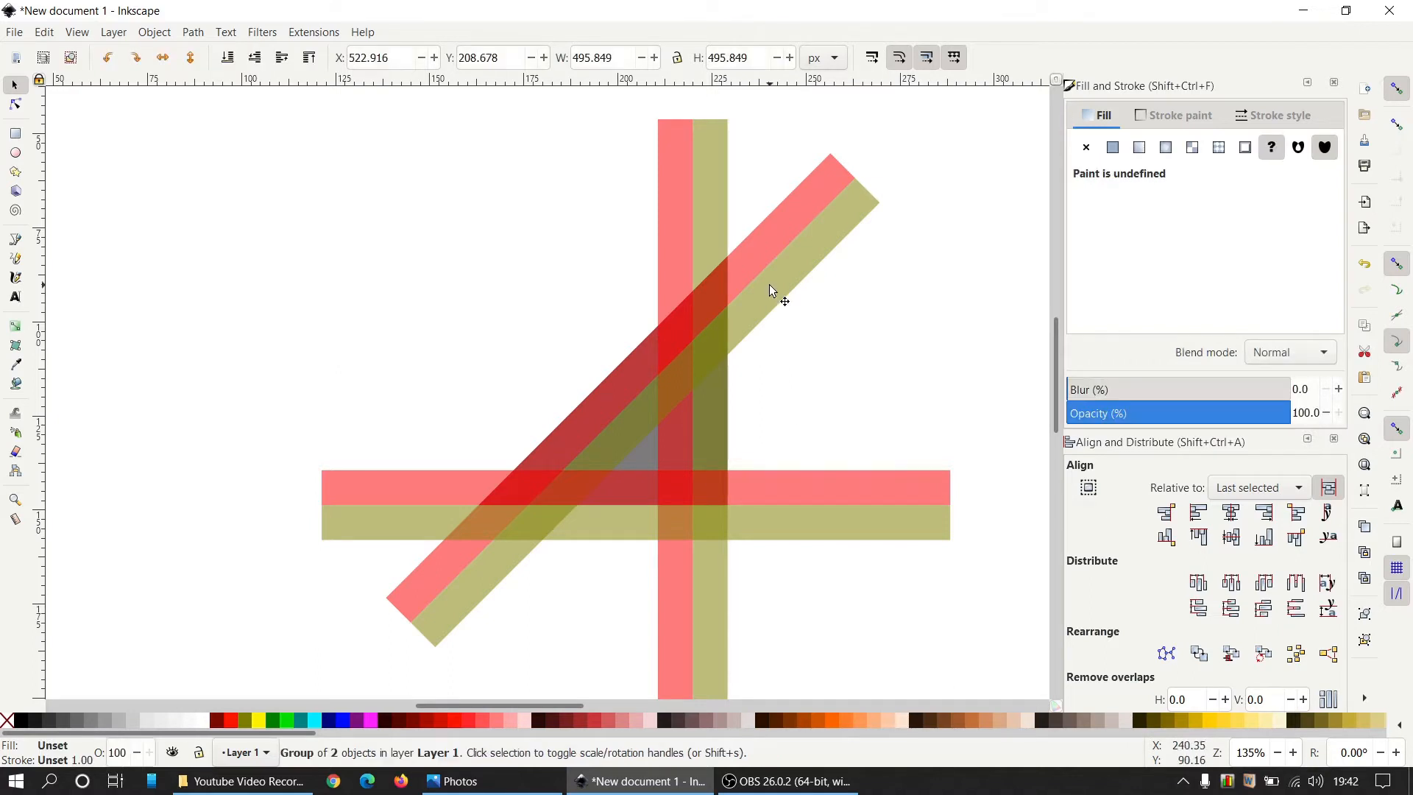
click(1366, 641)
click(988, 293)
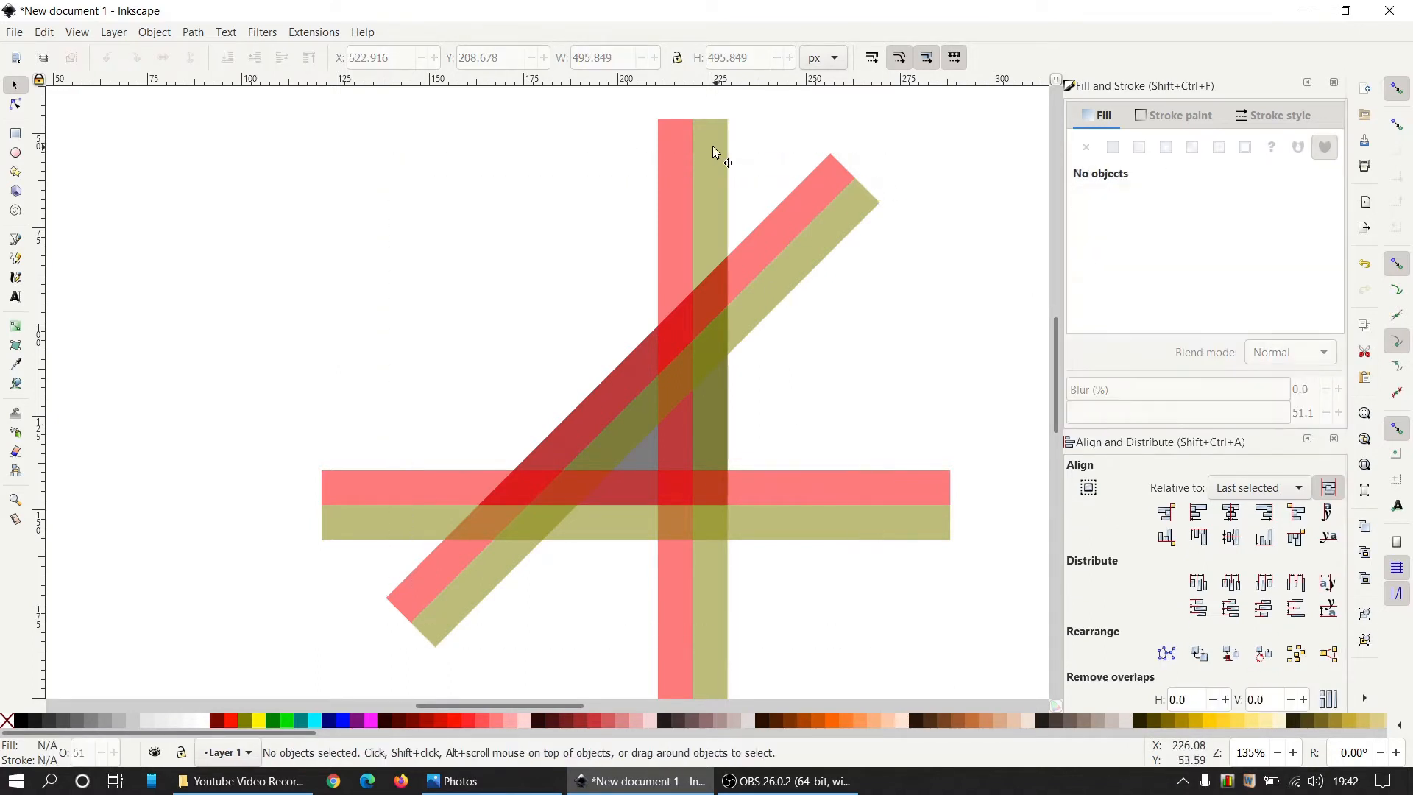
click(714, 152)
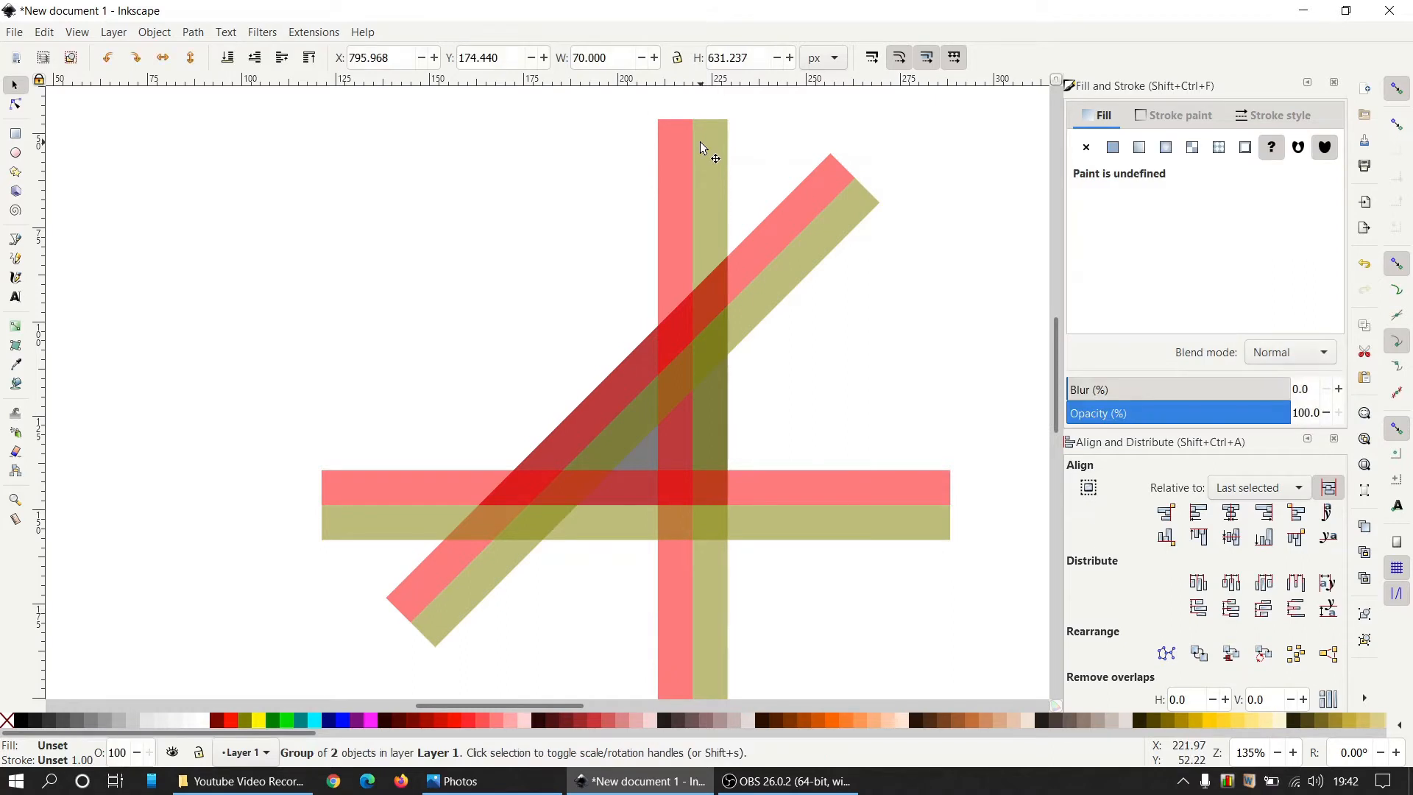
click(1367, 642)
click(854, 370)
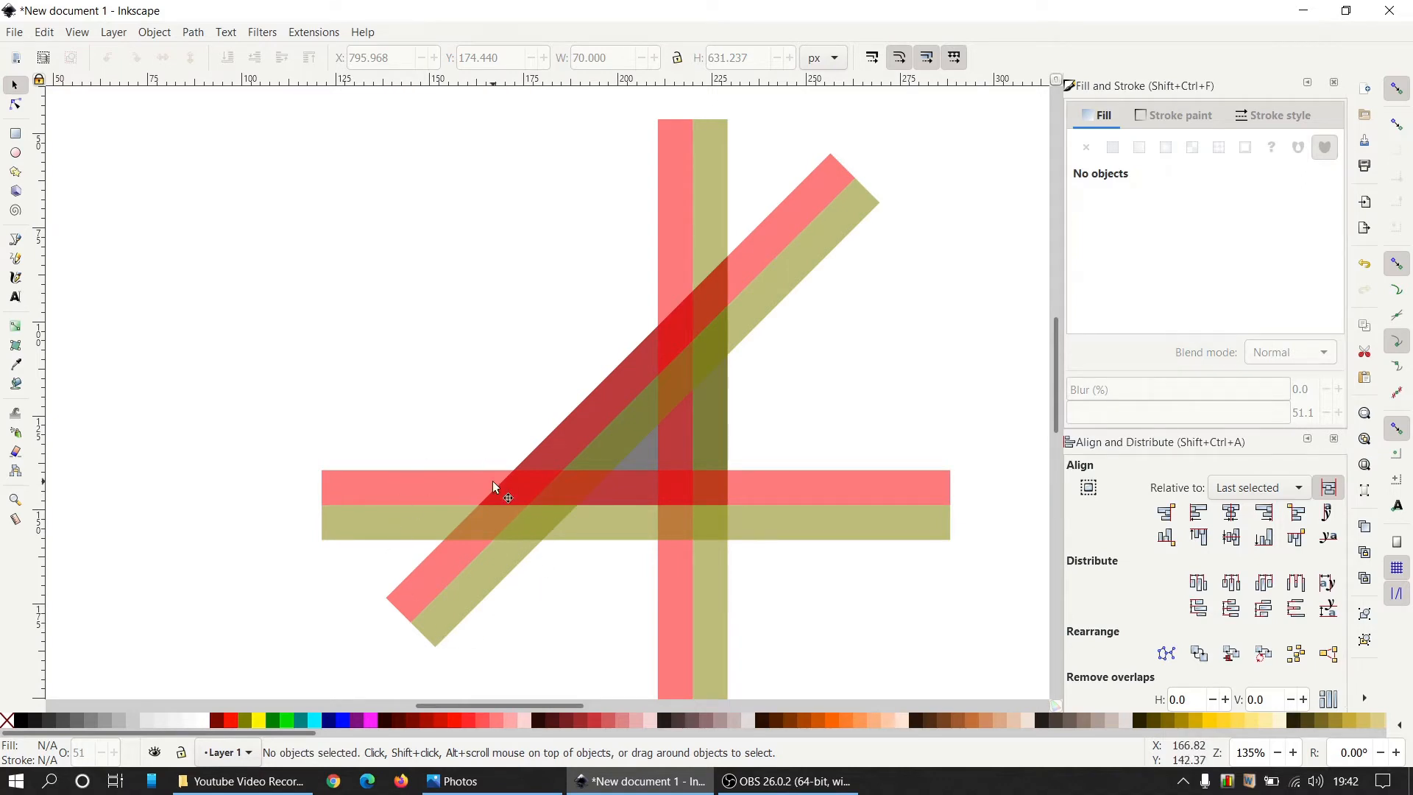
Switch to Photos to examine how the bars meet at the corners of the interlocked triangles reference image, and return to Inkscape
click(470, 780)
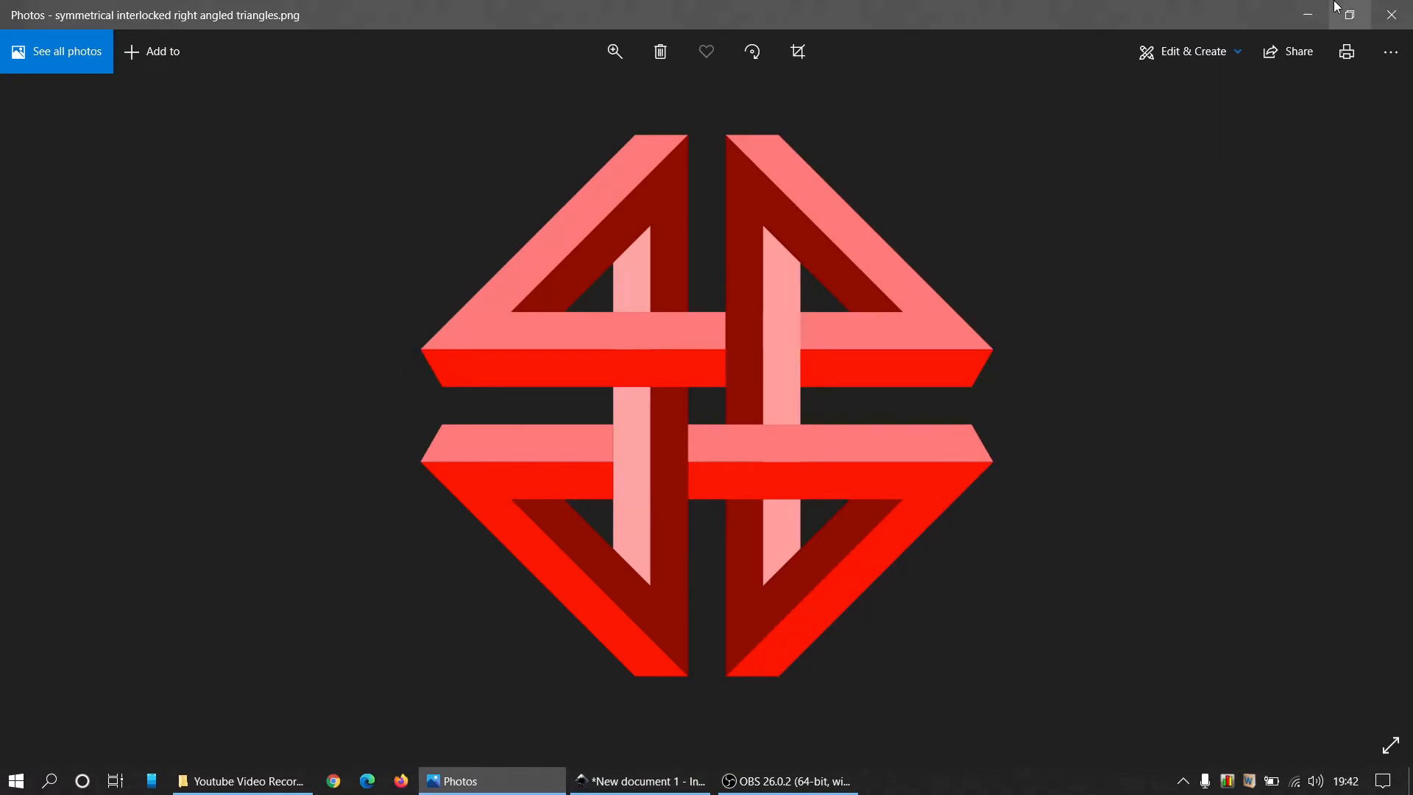
click(1308, 14)
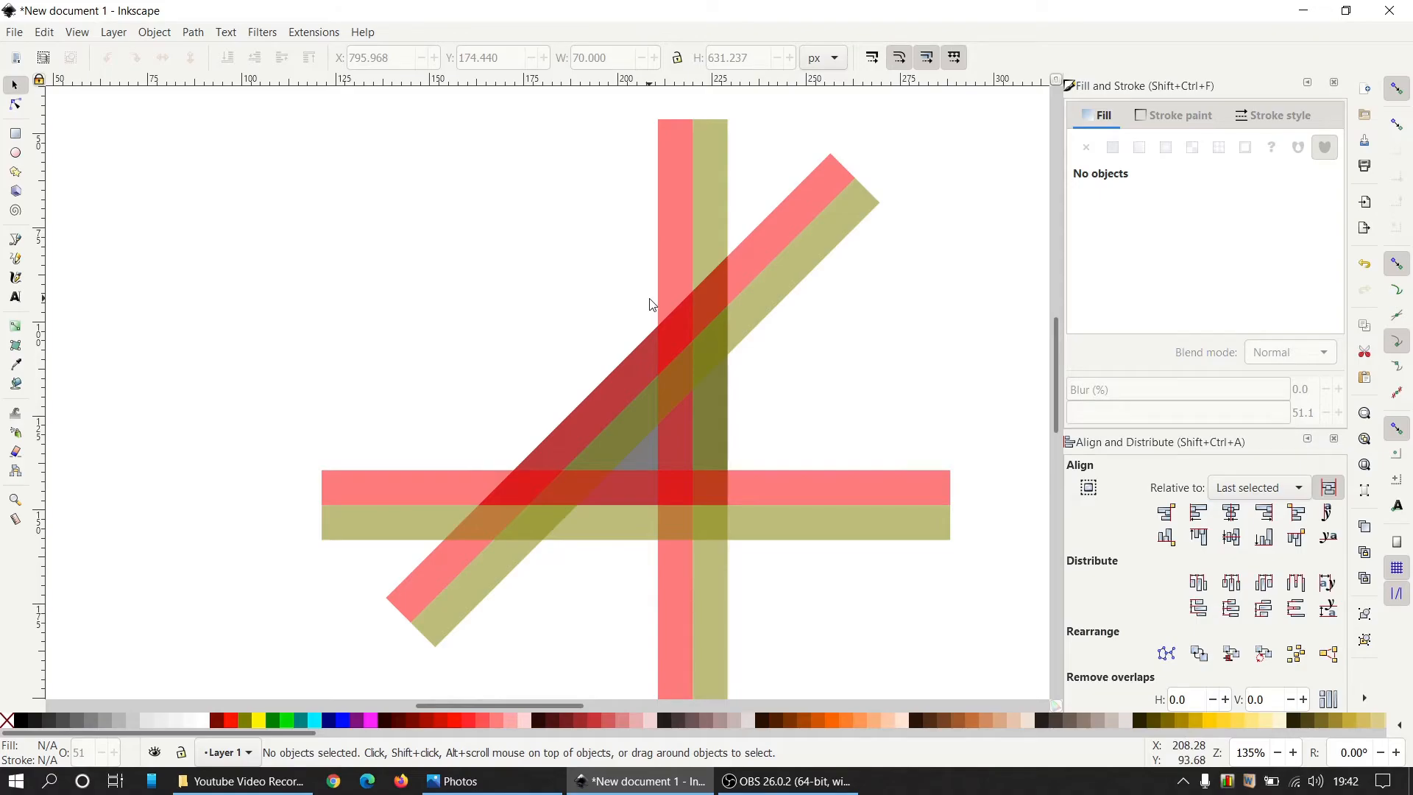
click(452, 780)
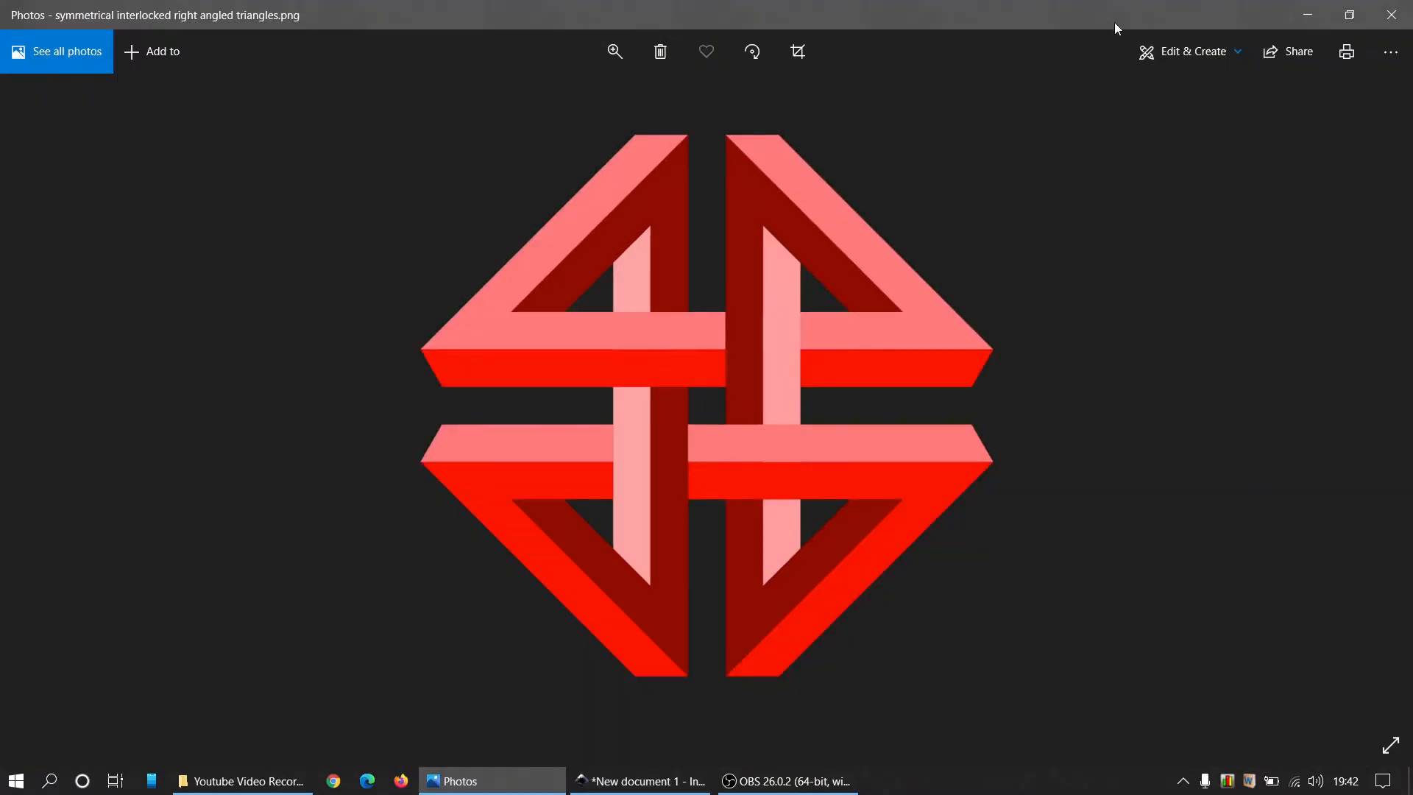
click(1307, 15)
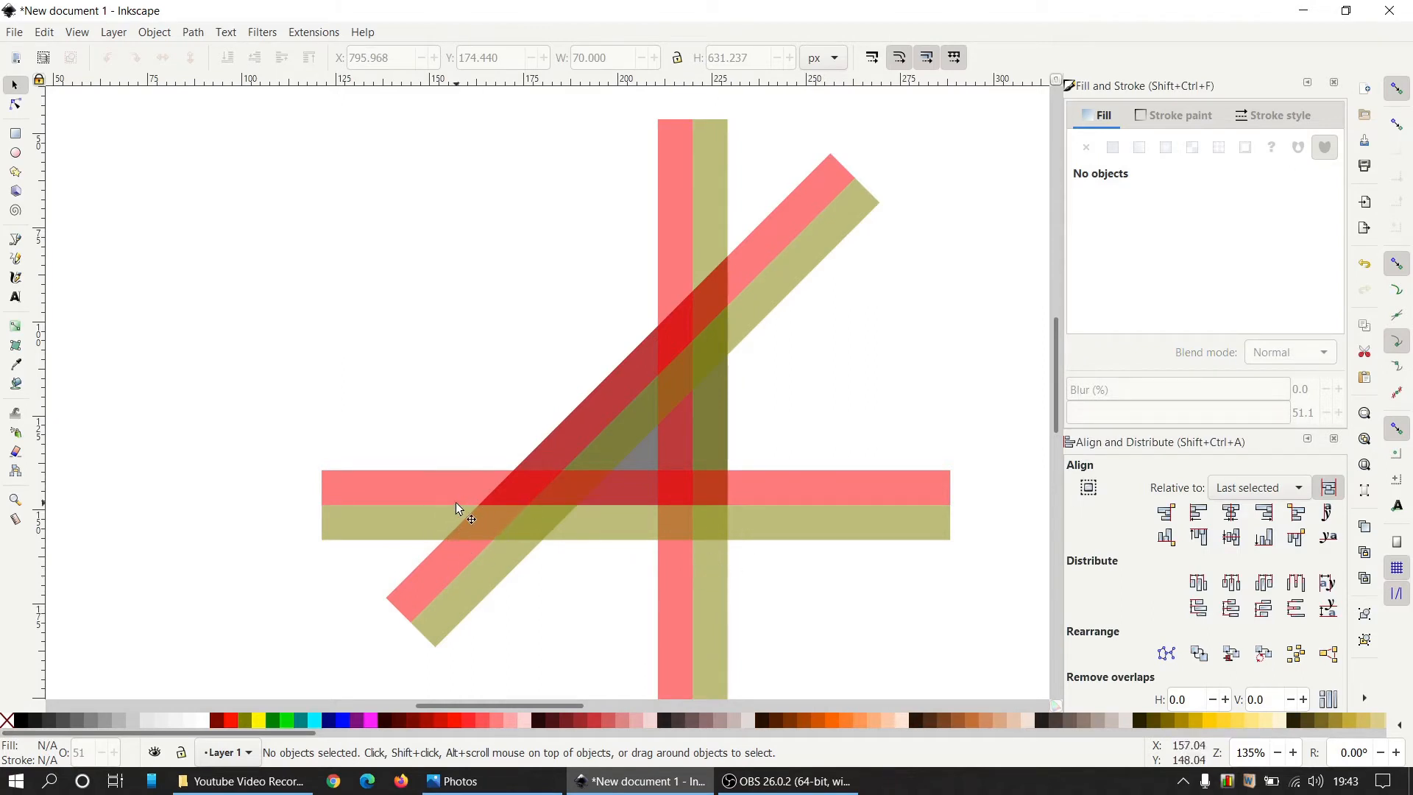
Duplicate the horizontal olive bar and subtract the copy from the diagonal red bar with Difference
click(611, 519)
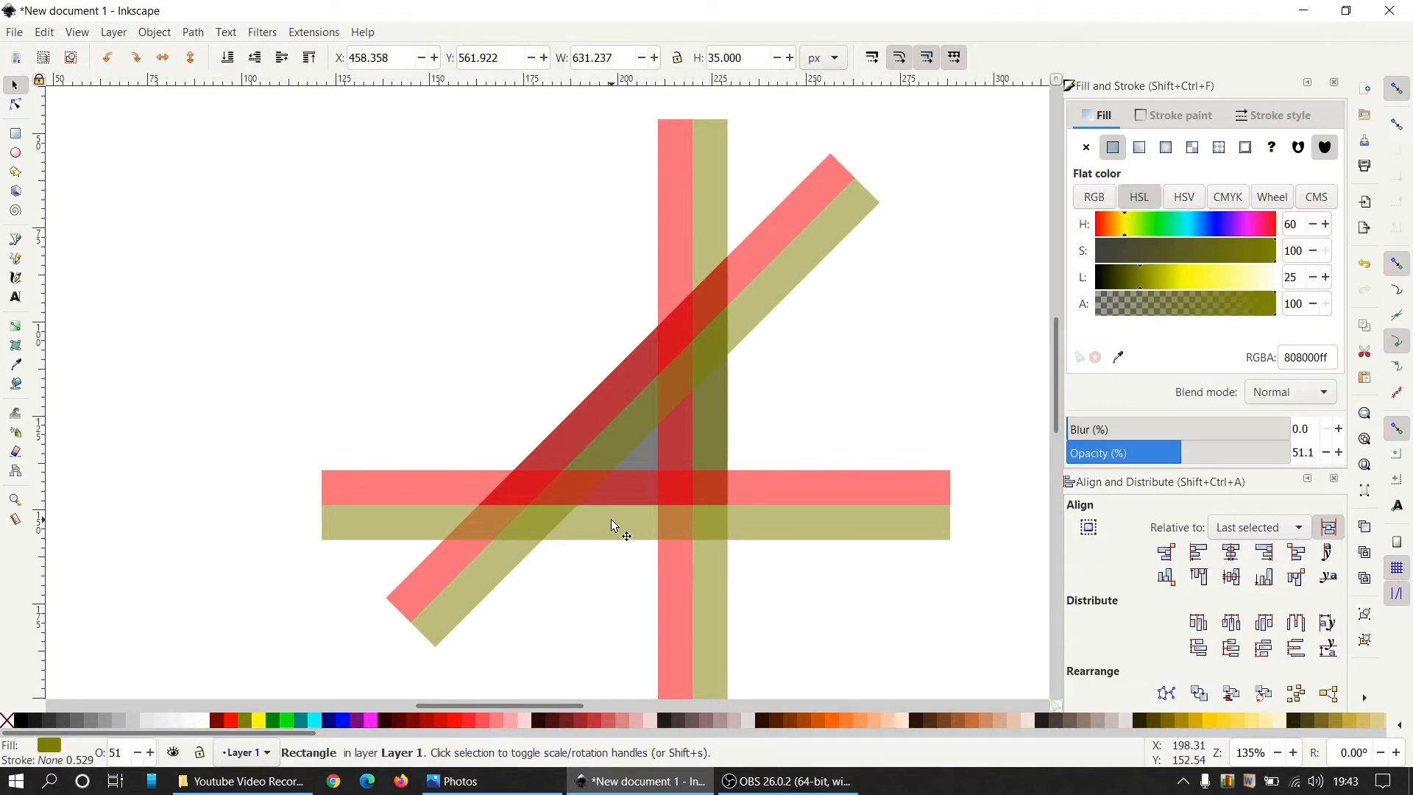
right_click(631, 527)
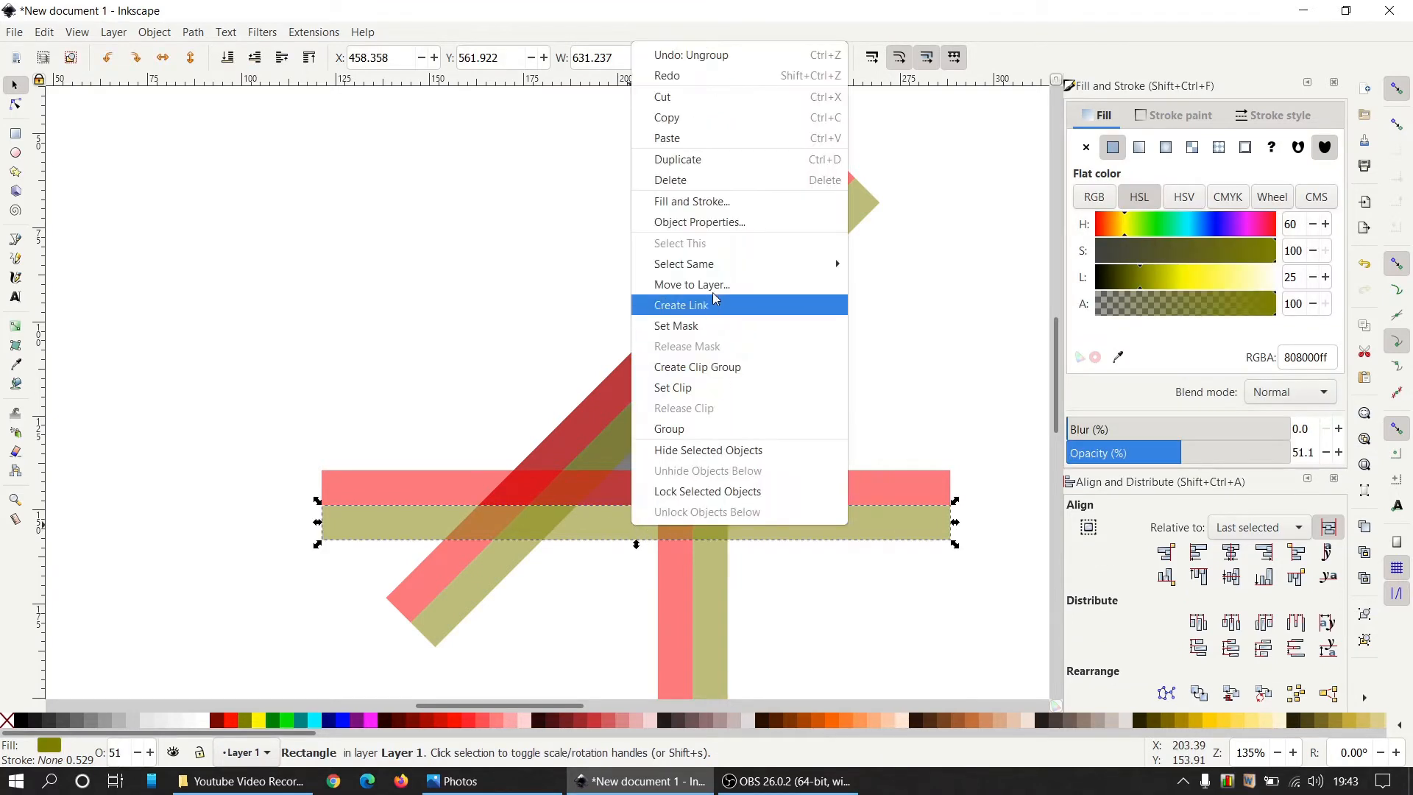
click(705, 163)
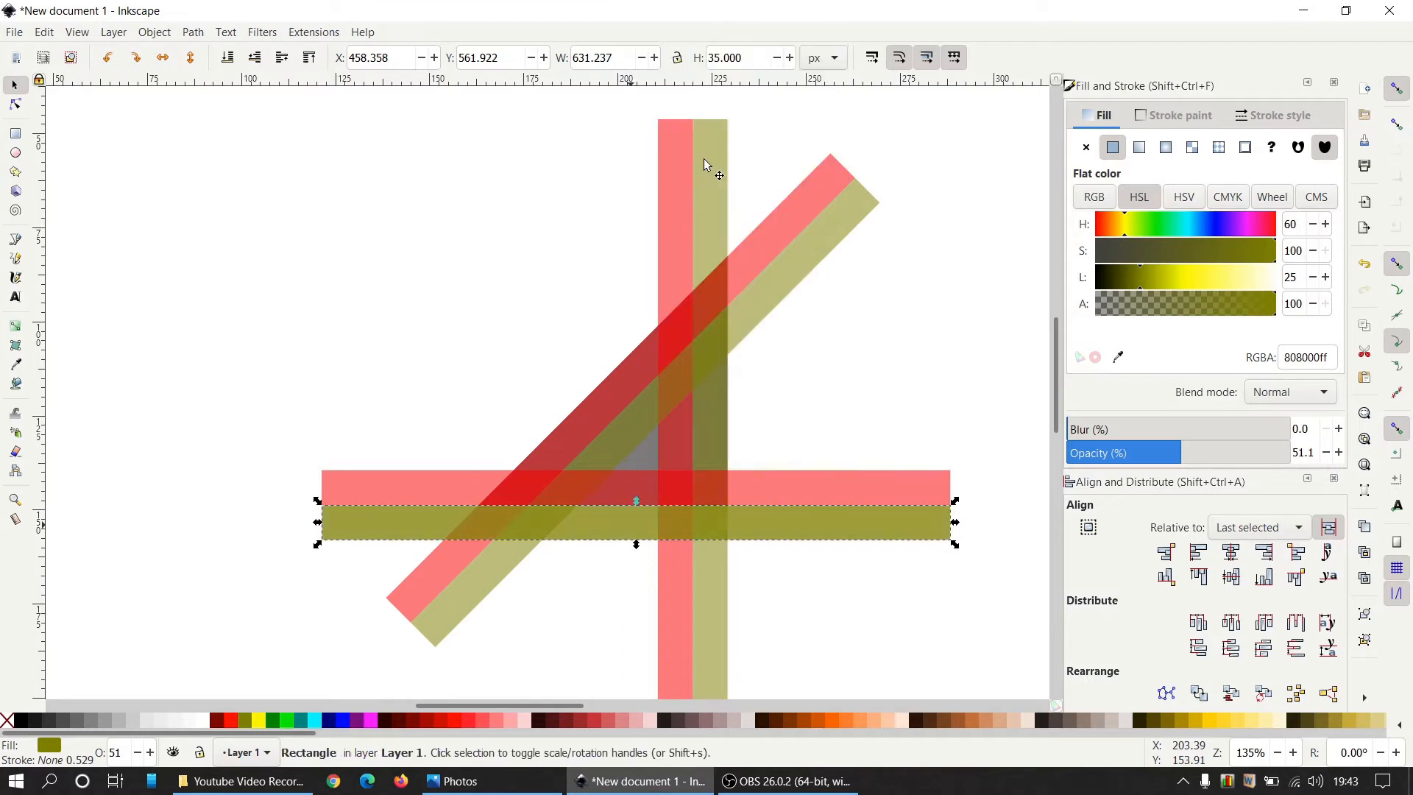
shift+click(590, 409)
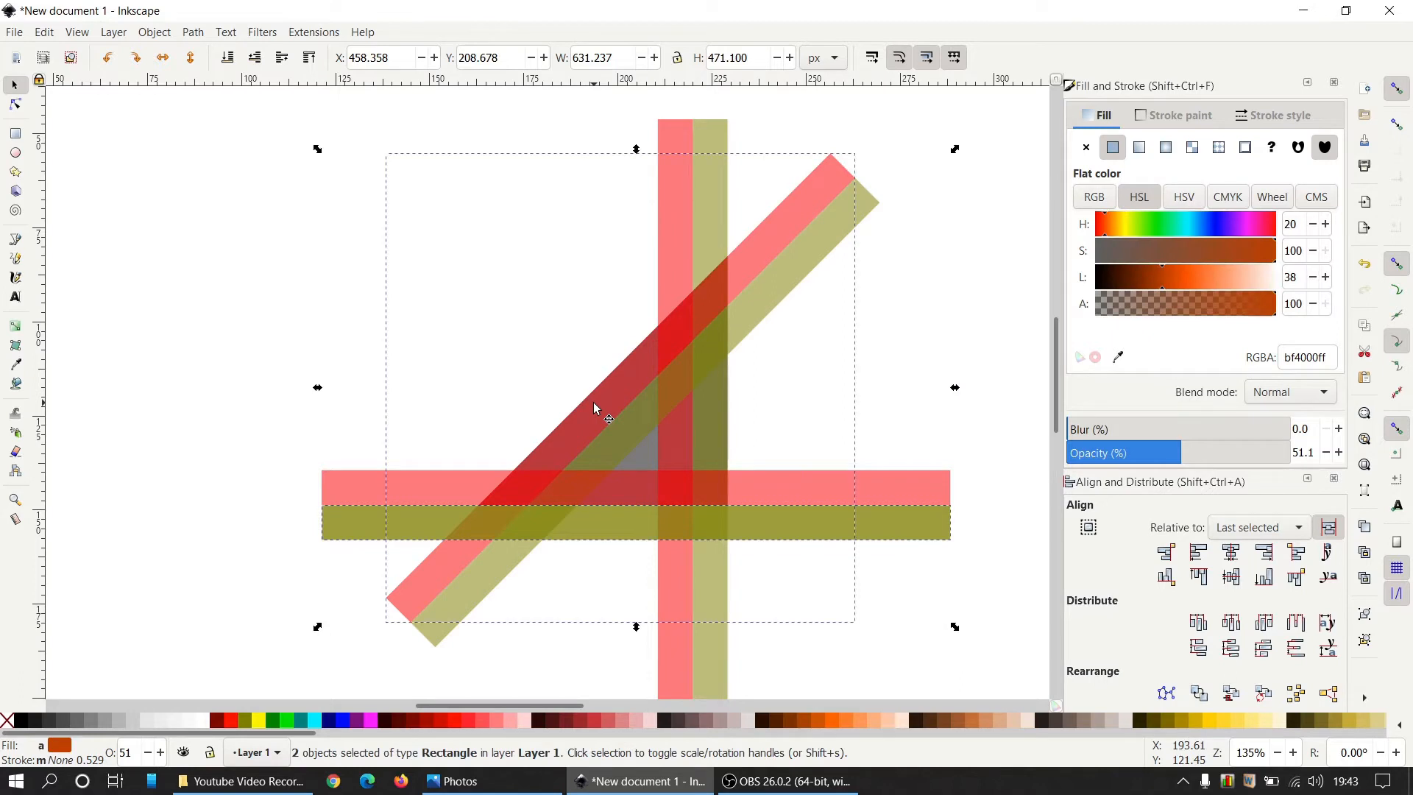
click(193, 33)
click(230, 140)
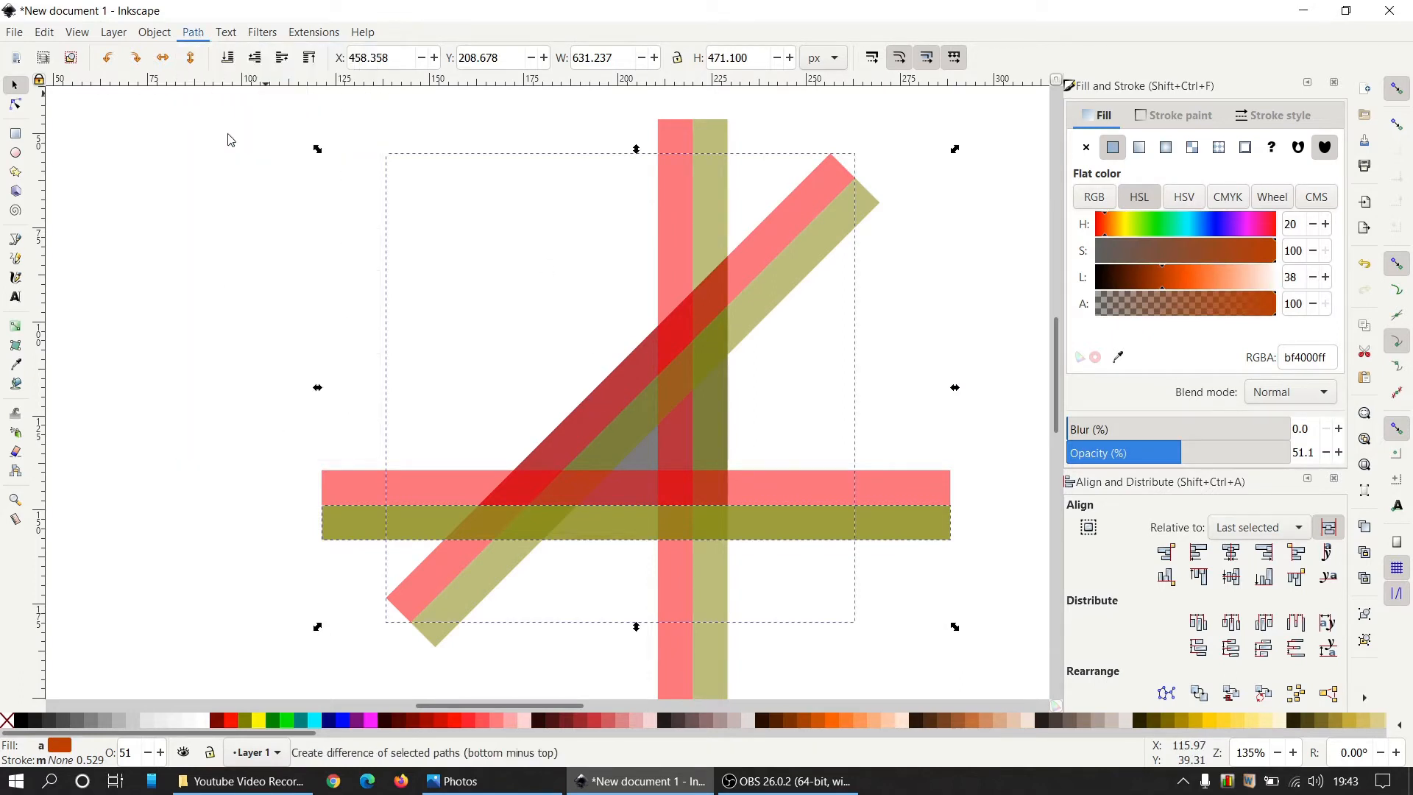
Break apart the cut diagonal red bar and delete its leftover piece below the horizontal olive bar
click(199, 34)
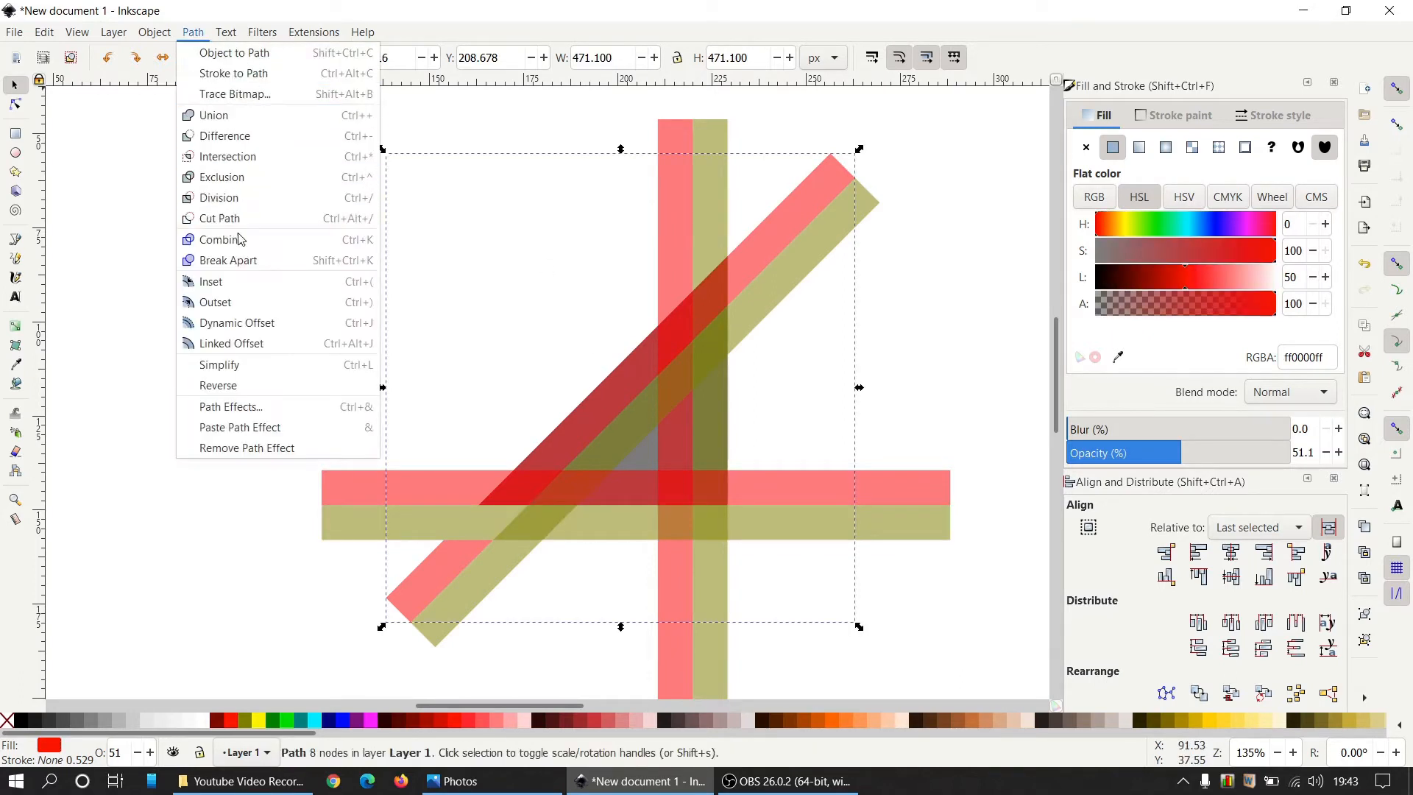
click(231, 259)
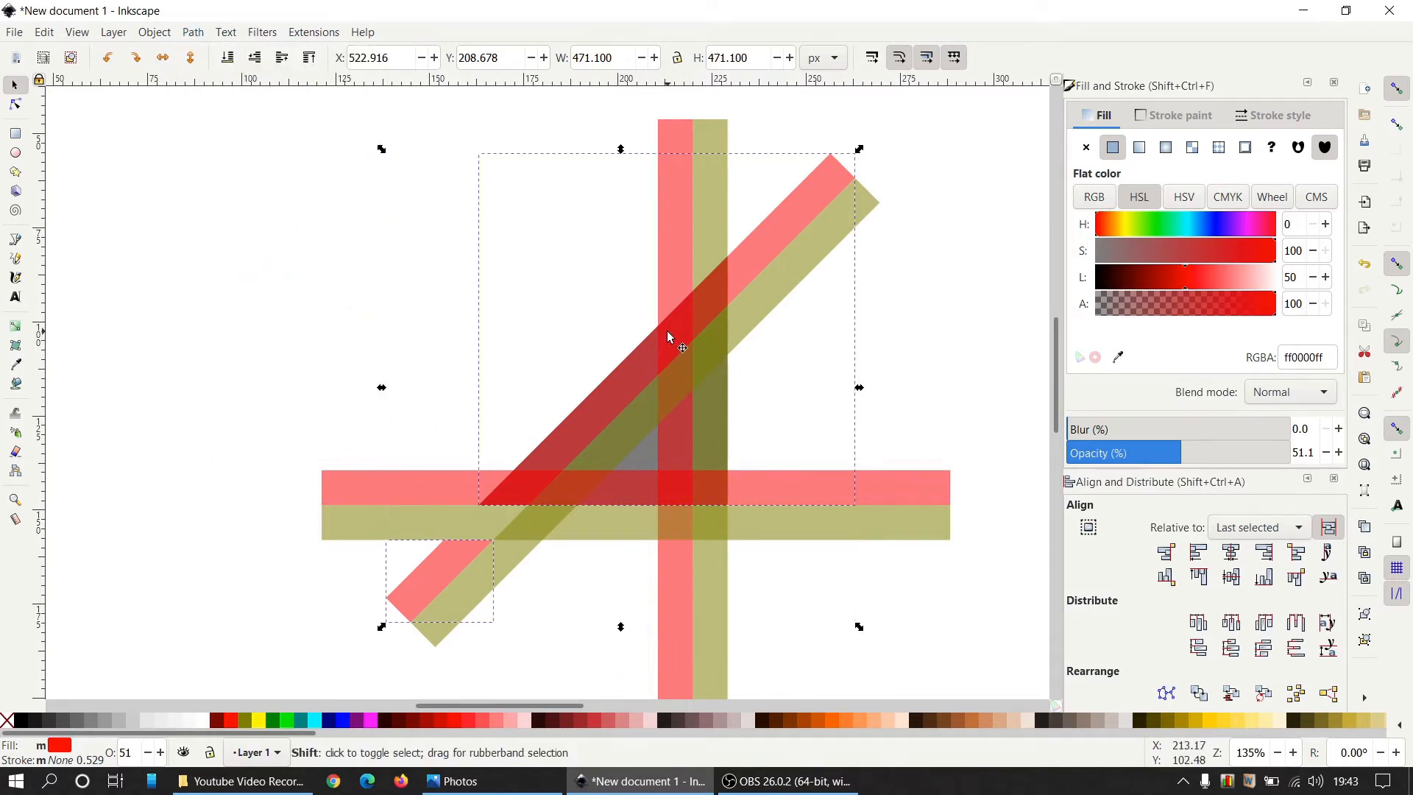
key(Tab)
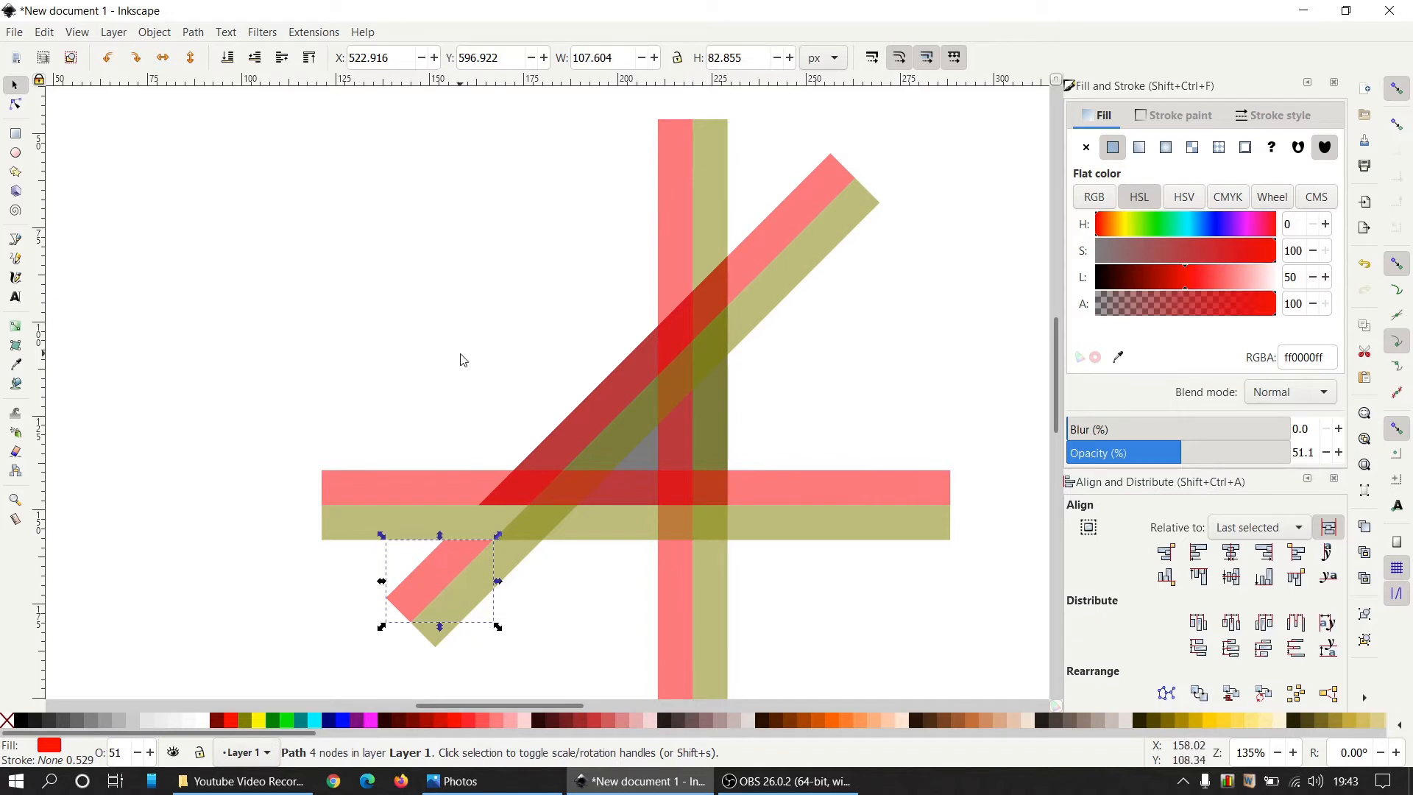
key(Delete)
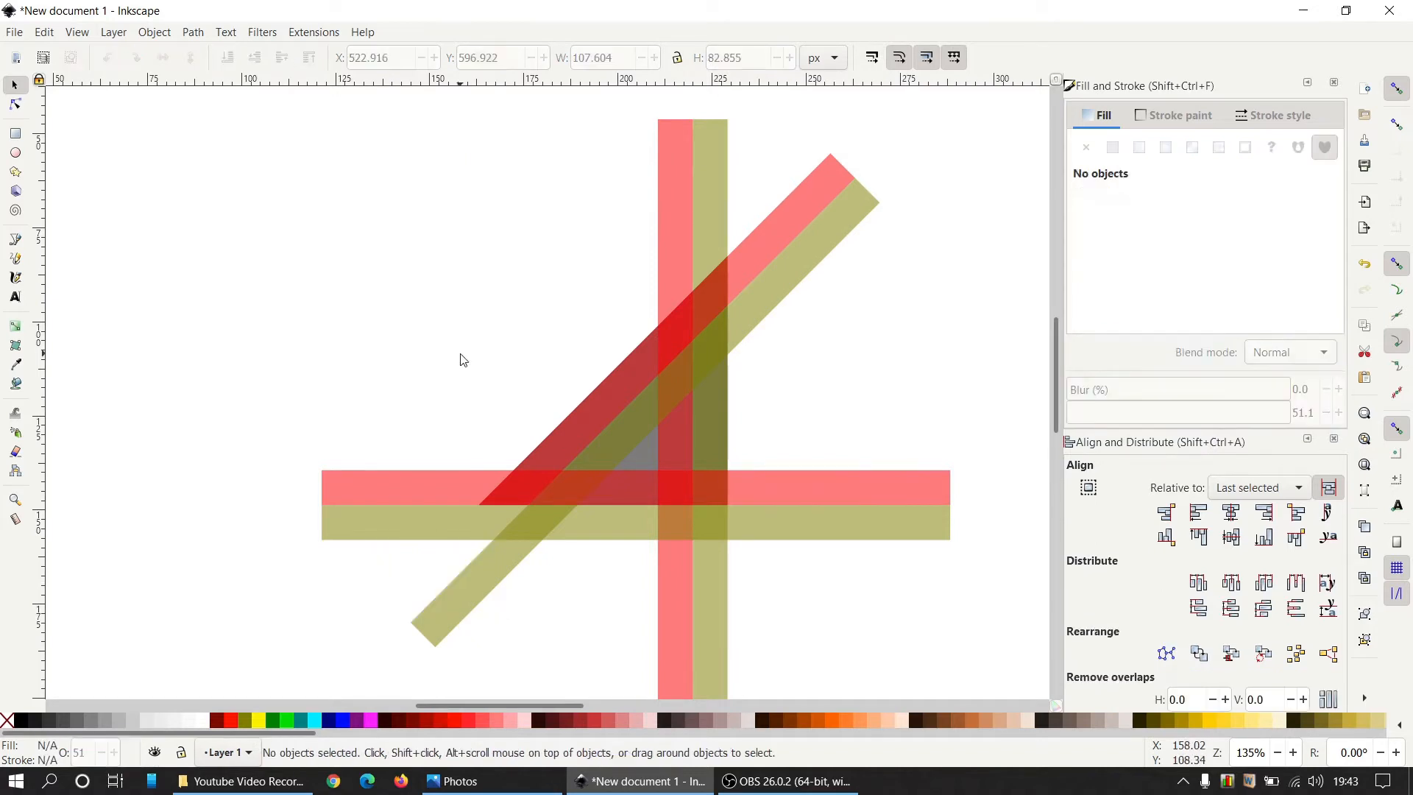
Duplicate the trimmed diagonal red bar and subtract the copy from the horizontal red bar with Difference
click(683, 330)
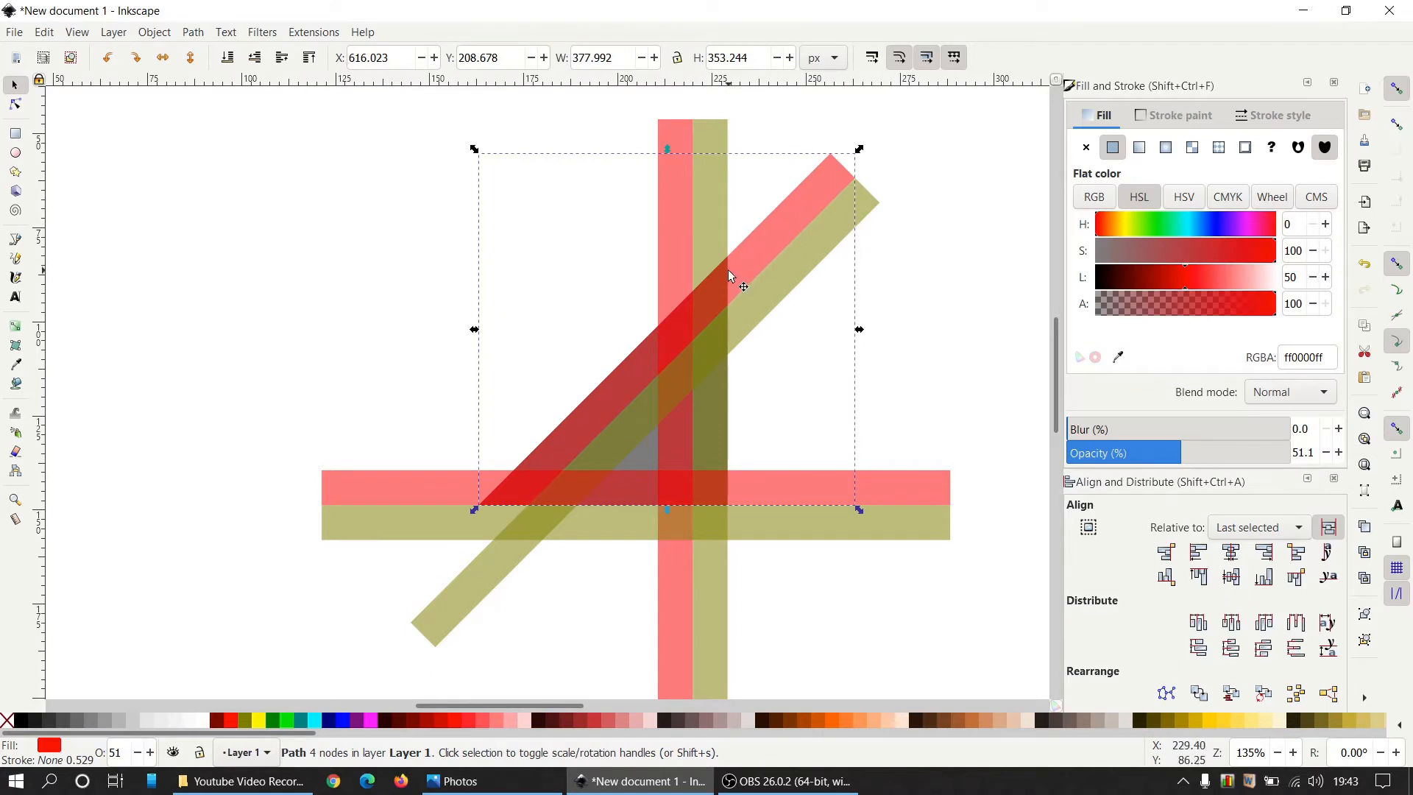
key(ctrl)
key(ctrl+d)
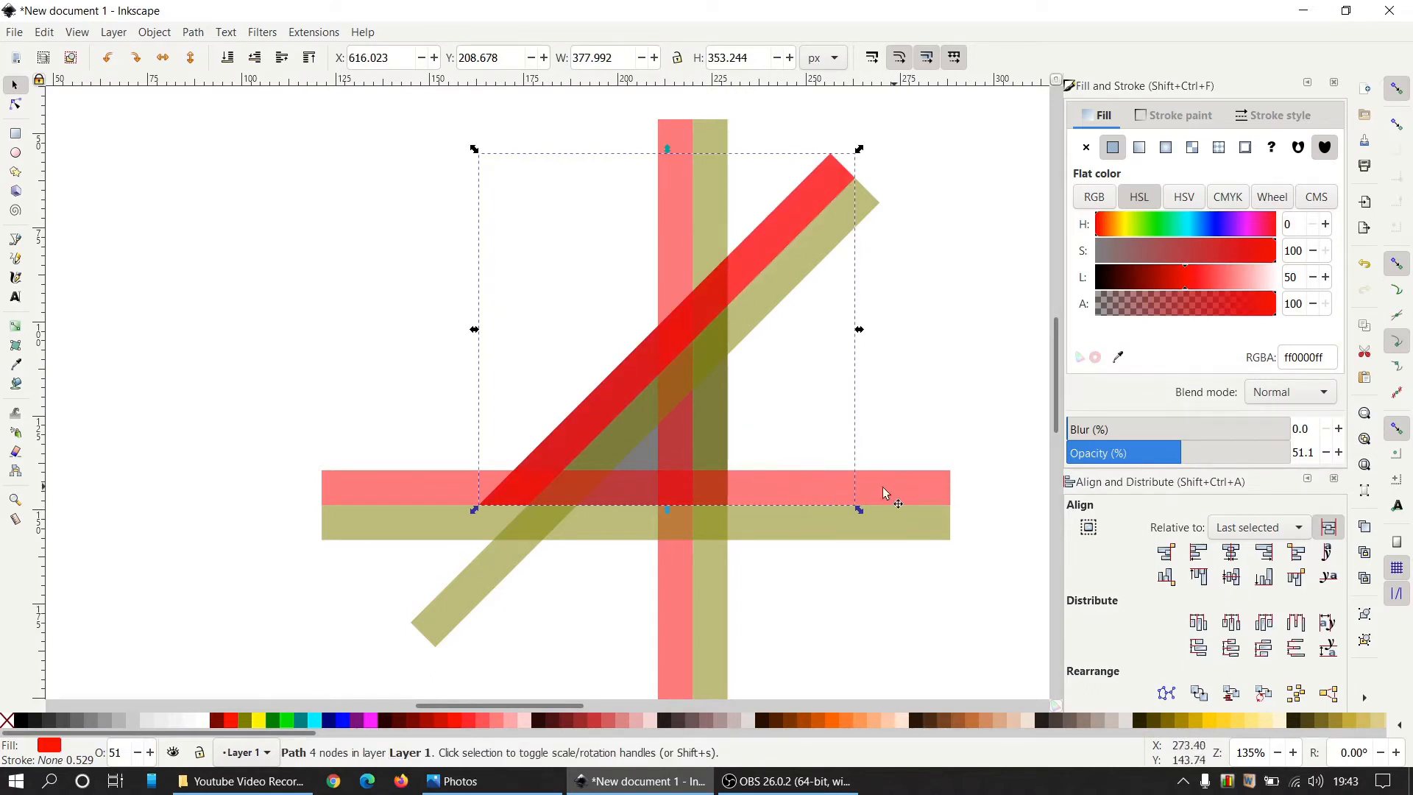
shift+click(924, 489)
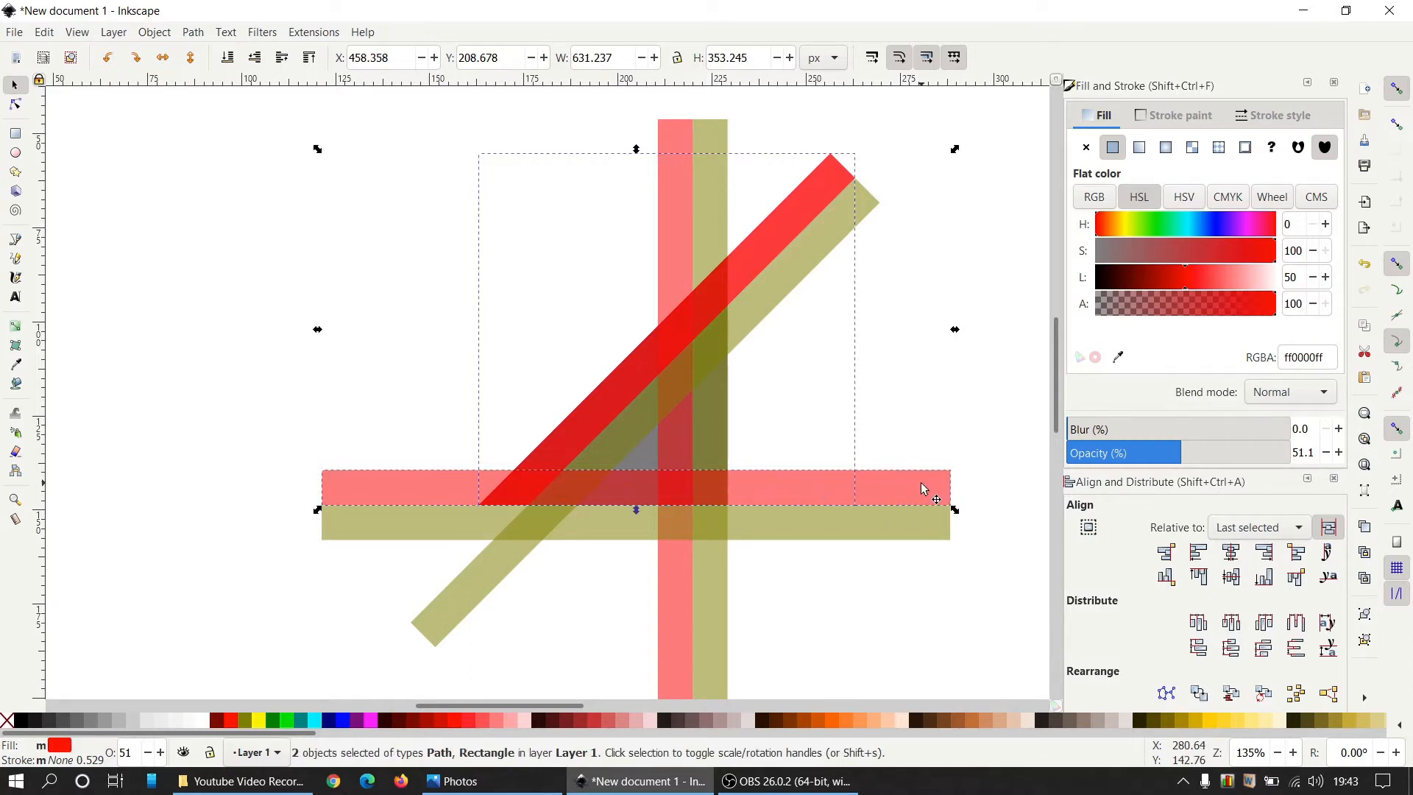
click(199, 34)
click(221, 136)
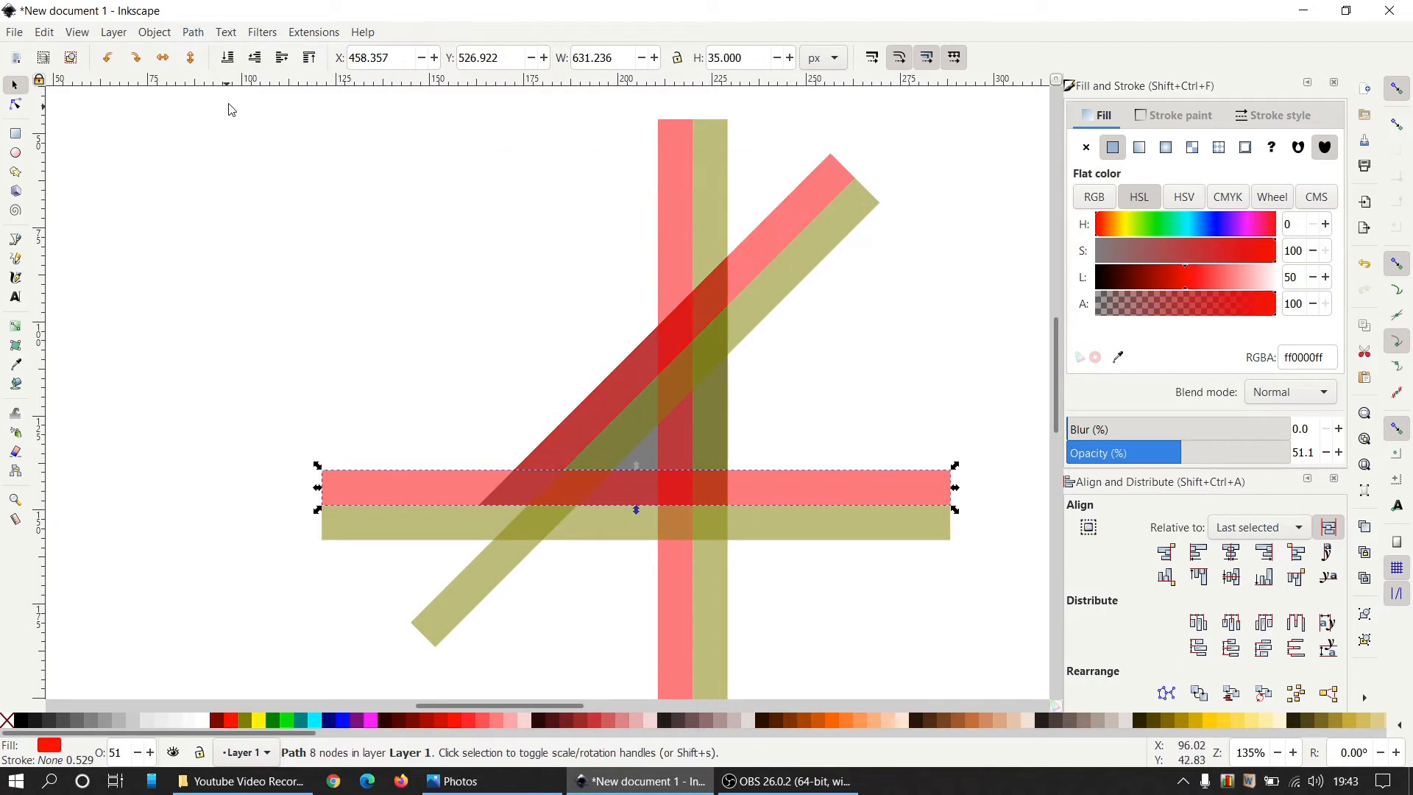
Break apart the cut horizontal red bar and delete its leftover piece outside the corner with the diagonal red bar
click(199, 34)
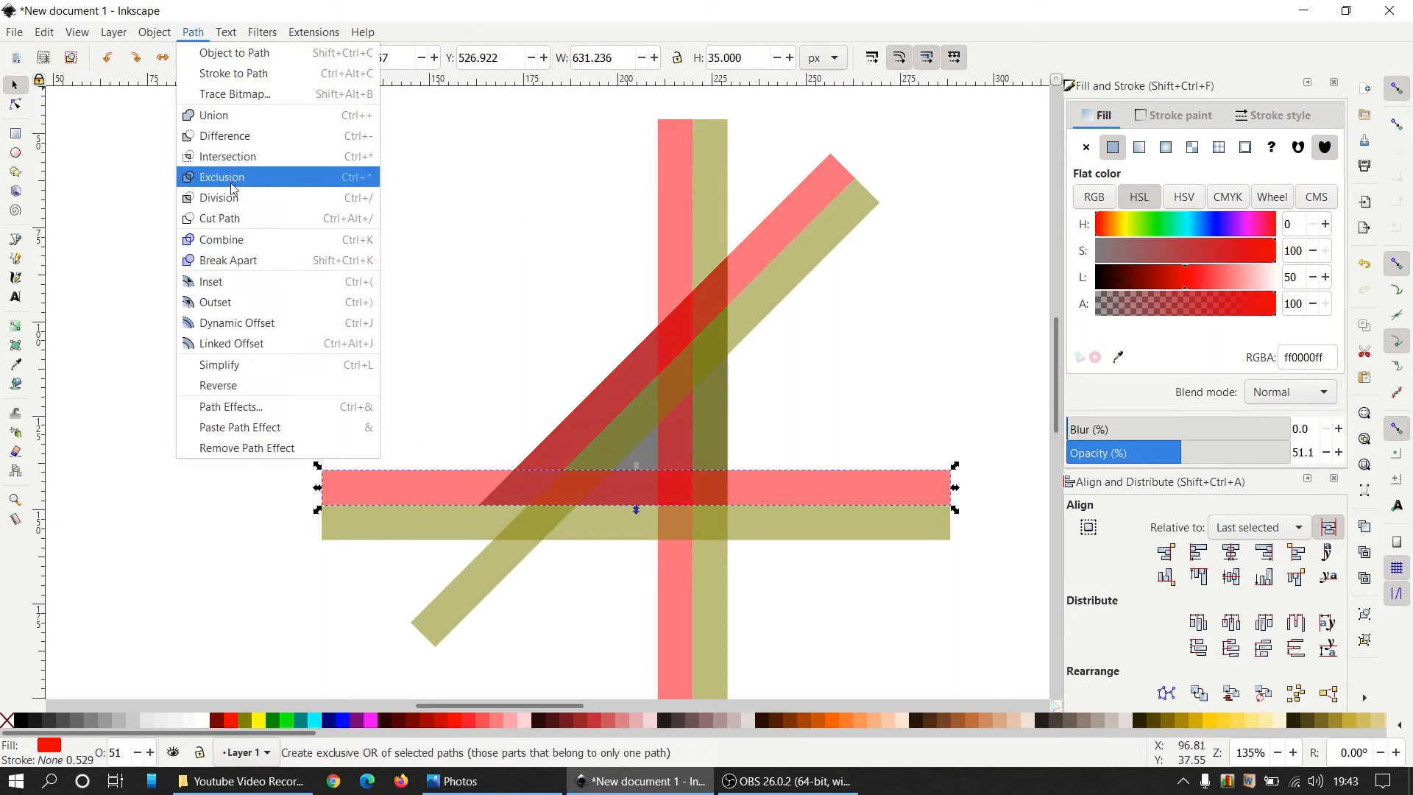
click(242, 261)
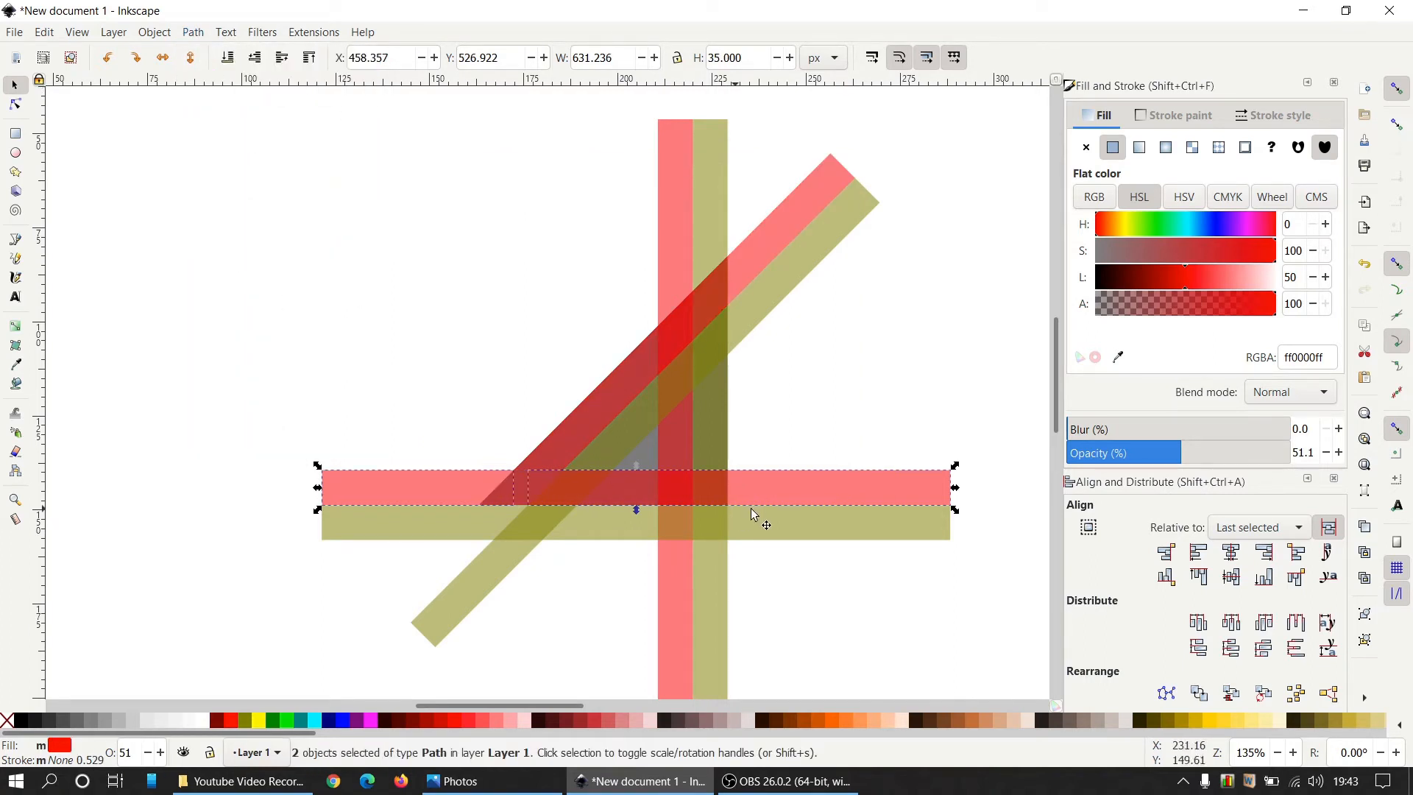
shift+click(817, 491)
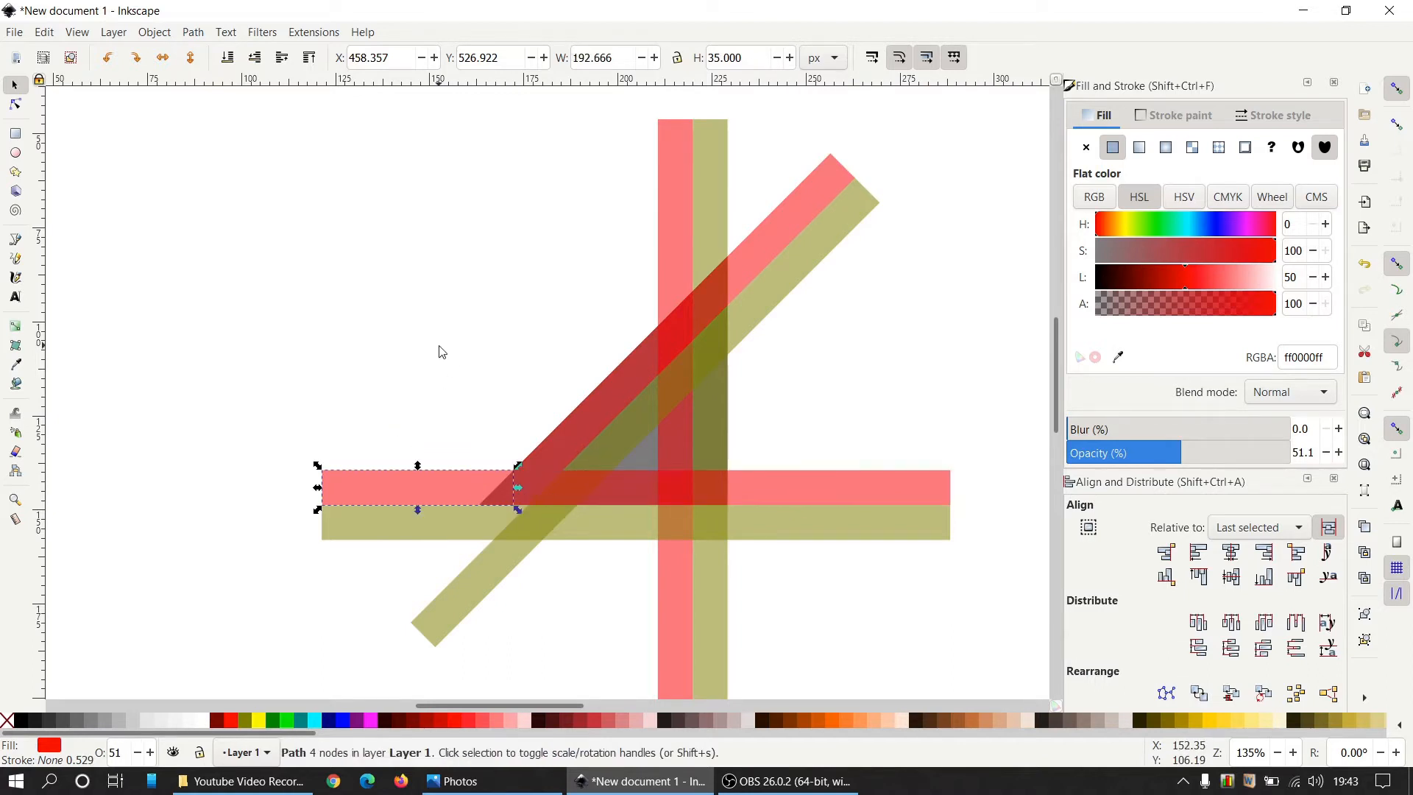
key(Delete)
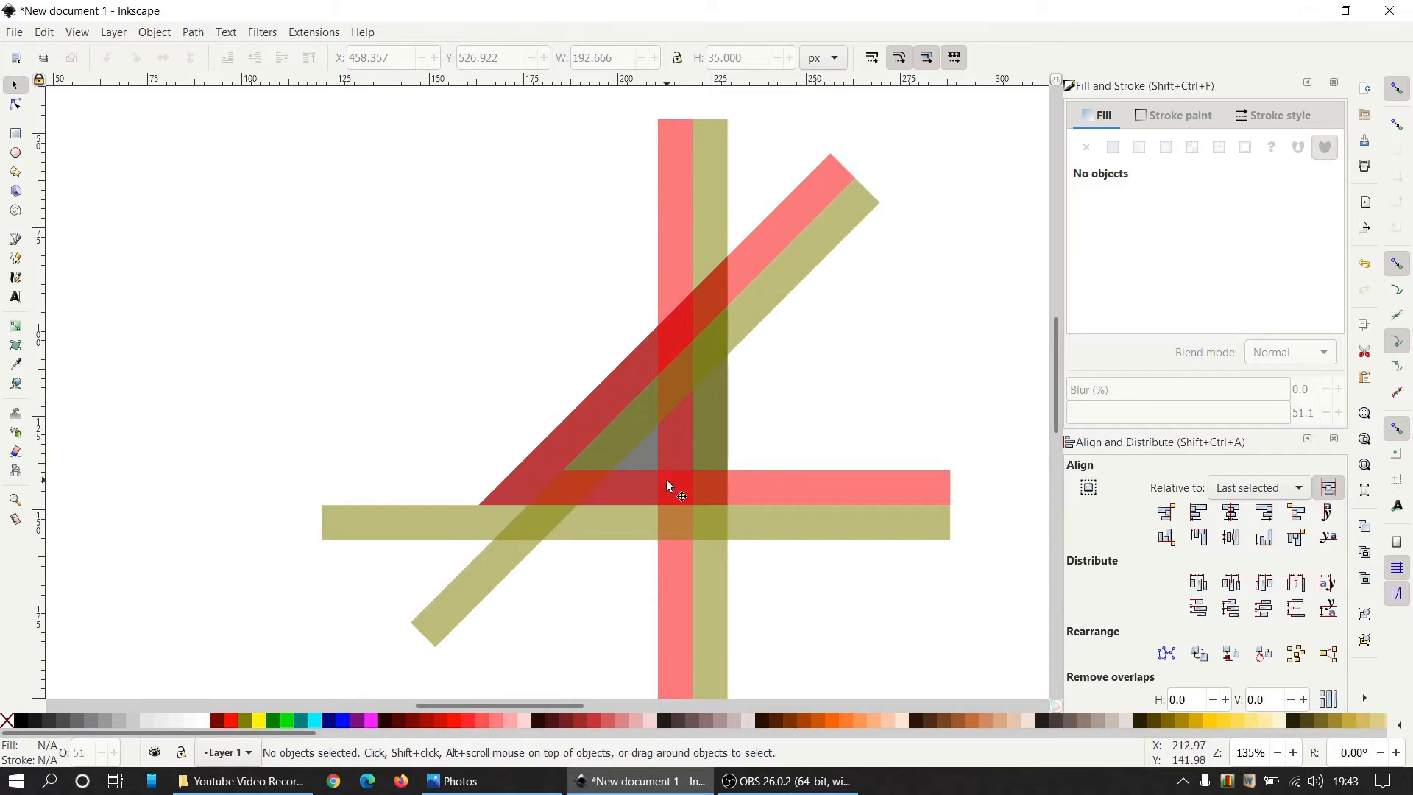
Duplicate the trimmed horizontal red bar and subtract the copy from the diagonal olive bar with Difference
click(900, 490)
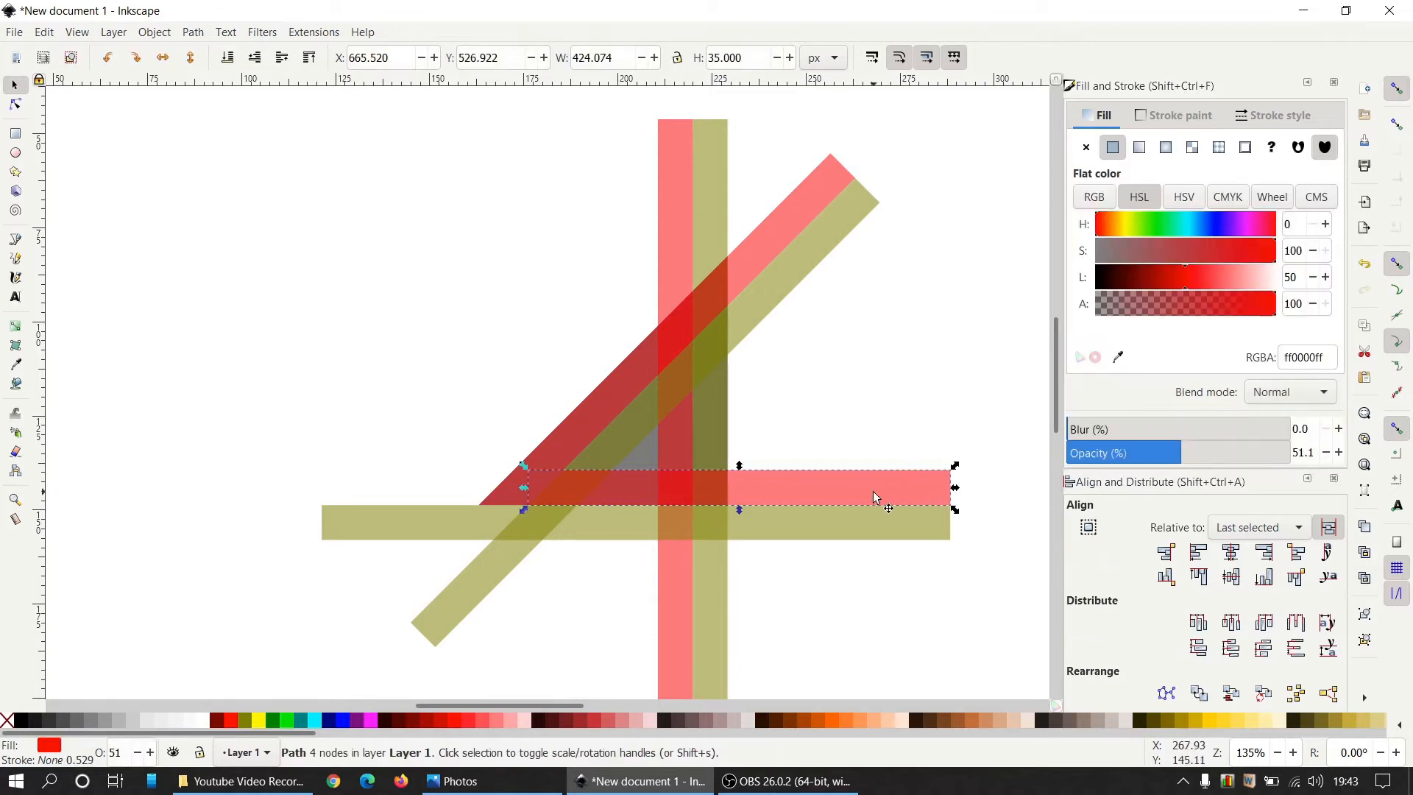
right_click(873, 491)
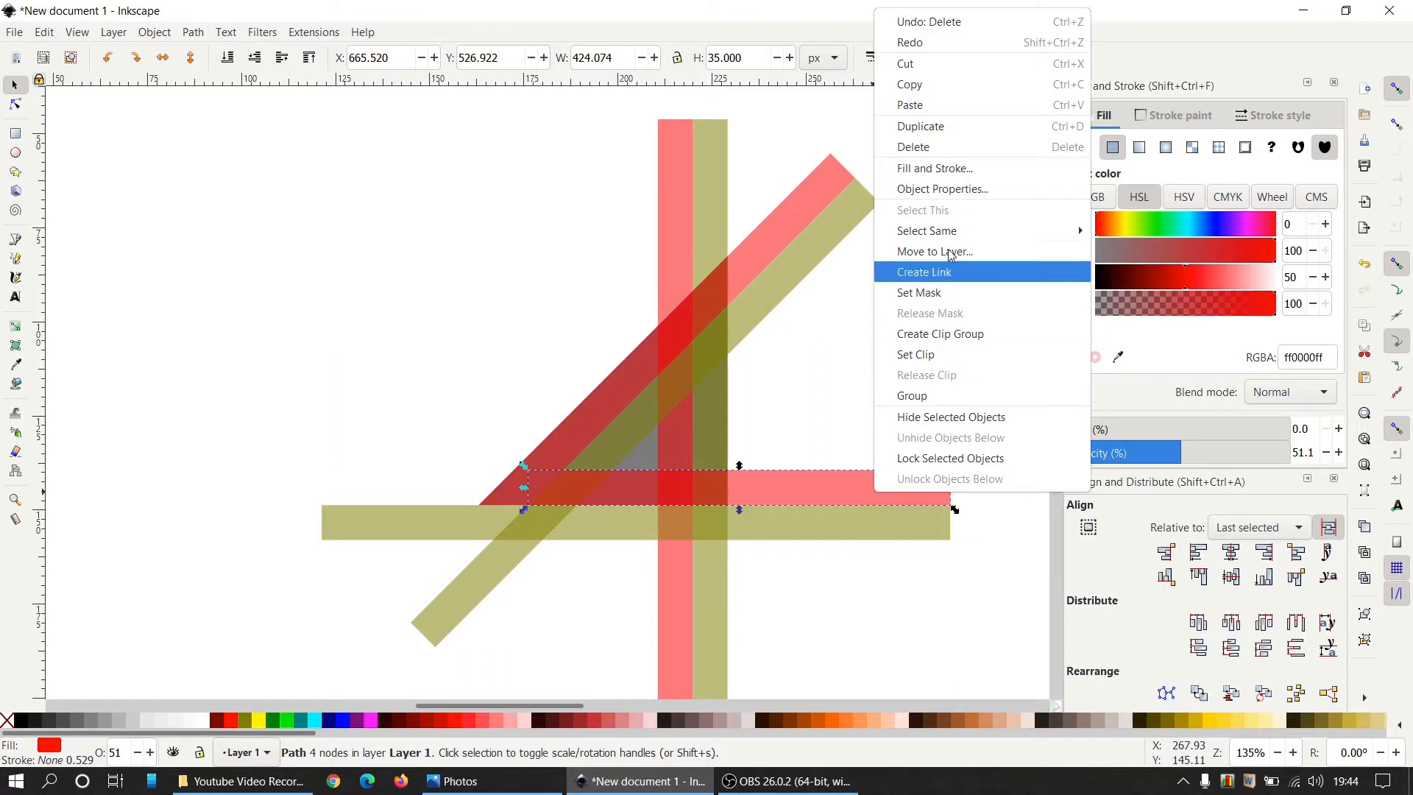
click(933, 130)
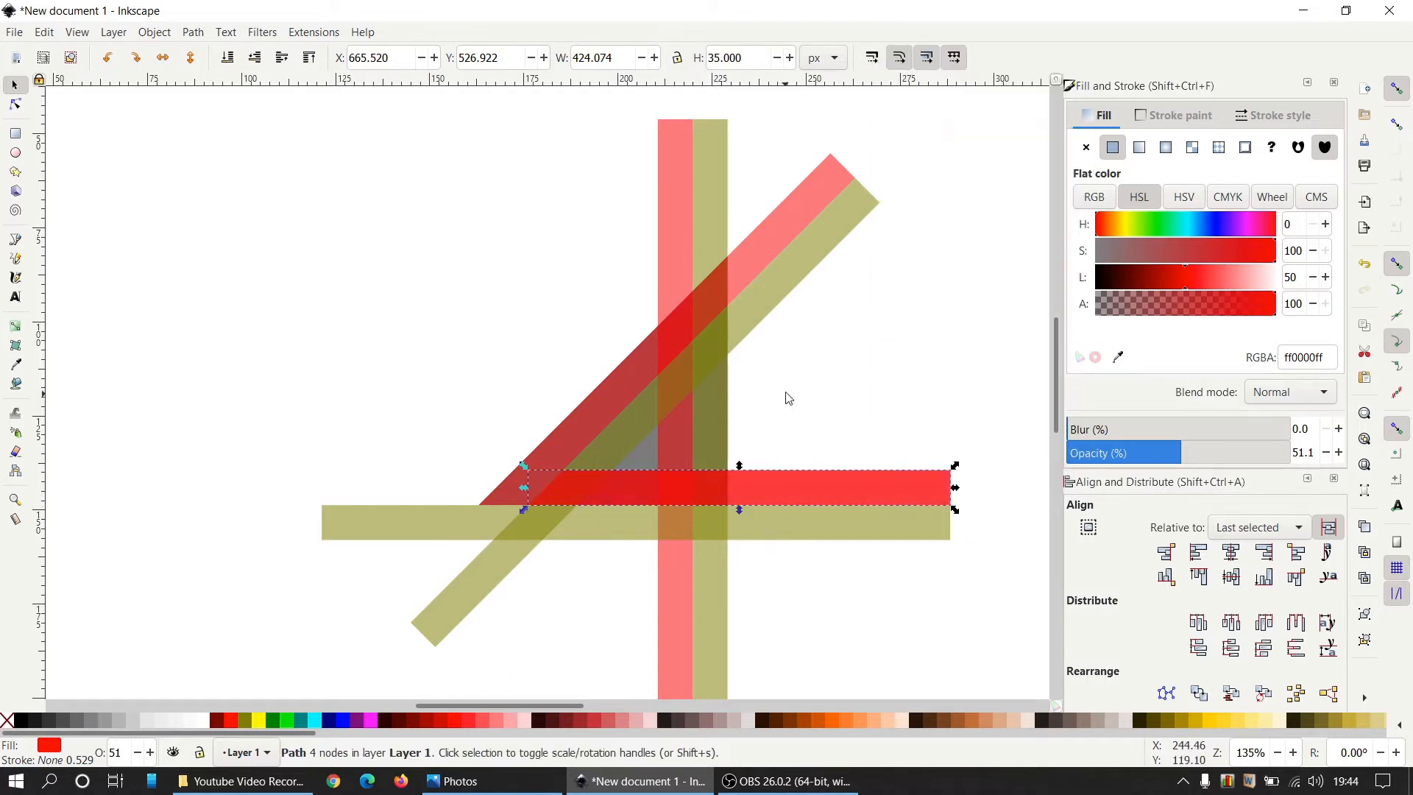
key(shift)
shift+click(835, 243)
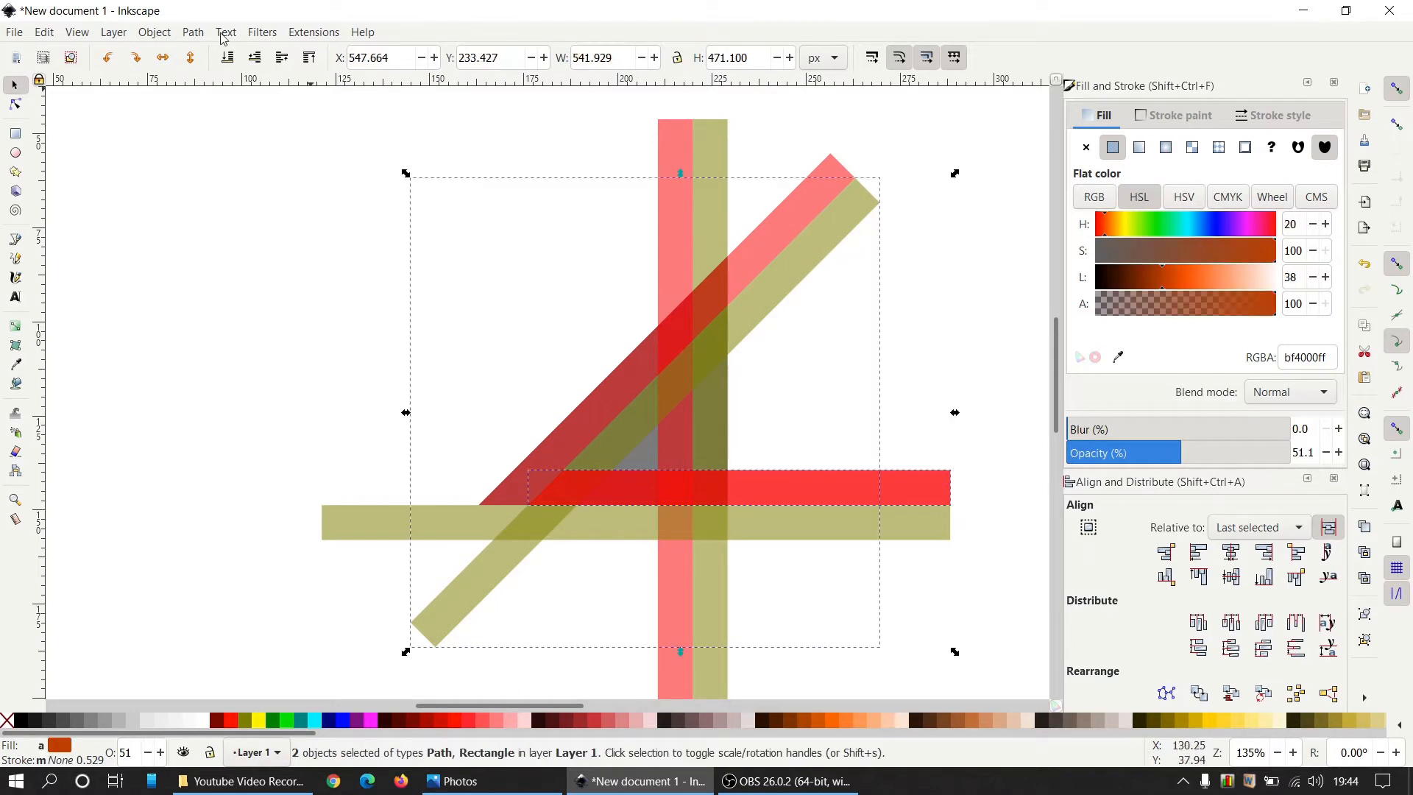
click(198, 35)
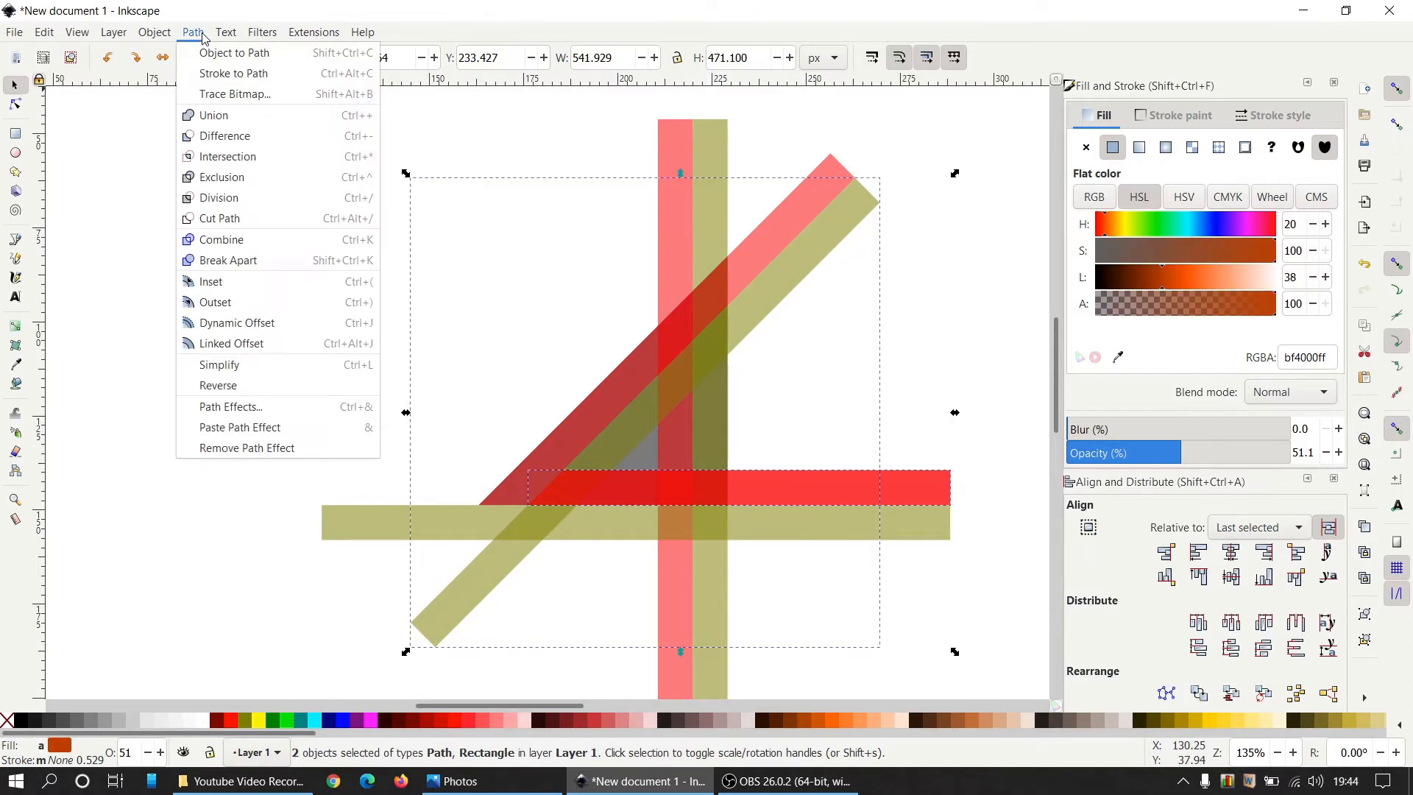
click(224, 135)
Break apart the cut diagonal olive bar and delete its leftover piece below the horizontal red bar
click(201, 35)
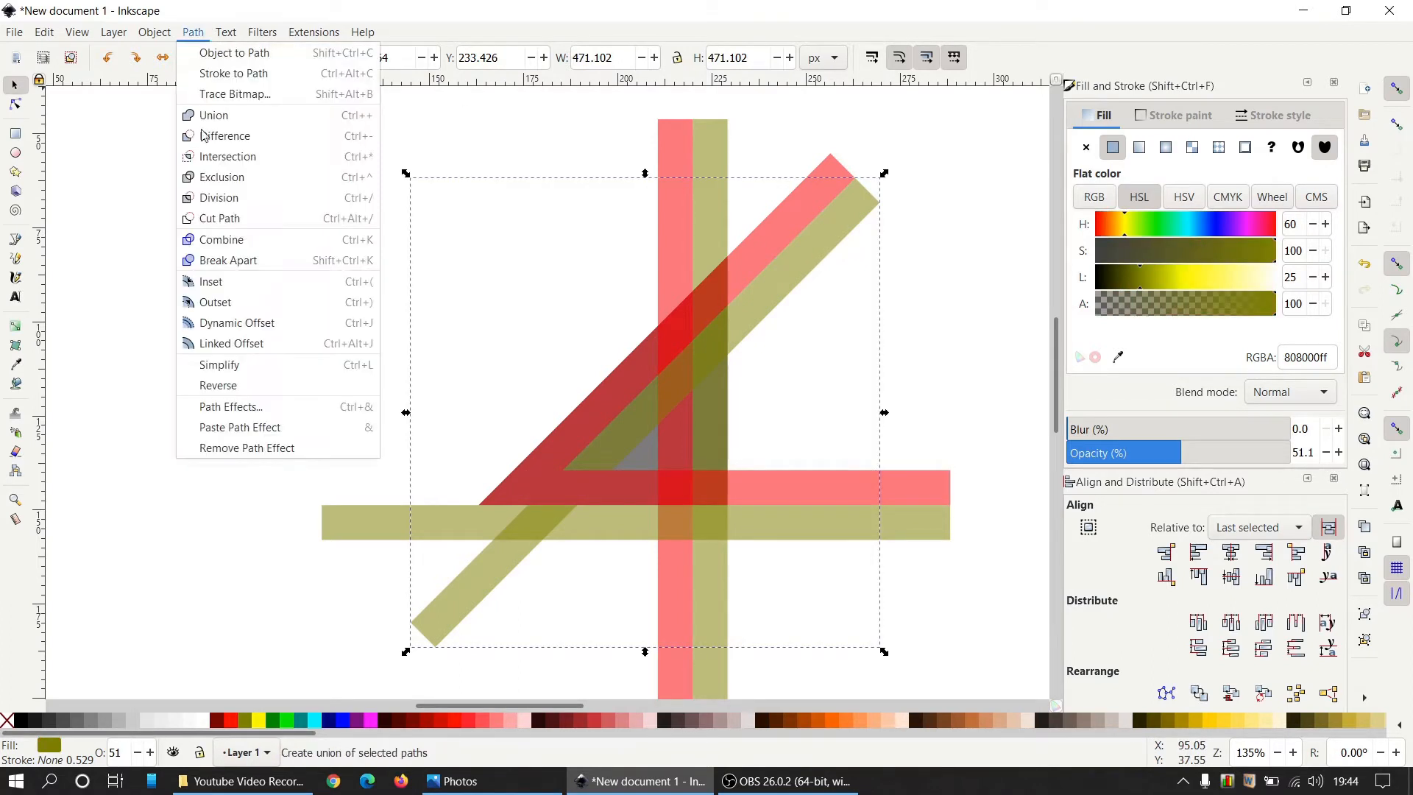
click(233, 259)
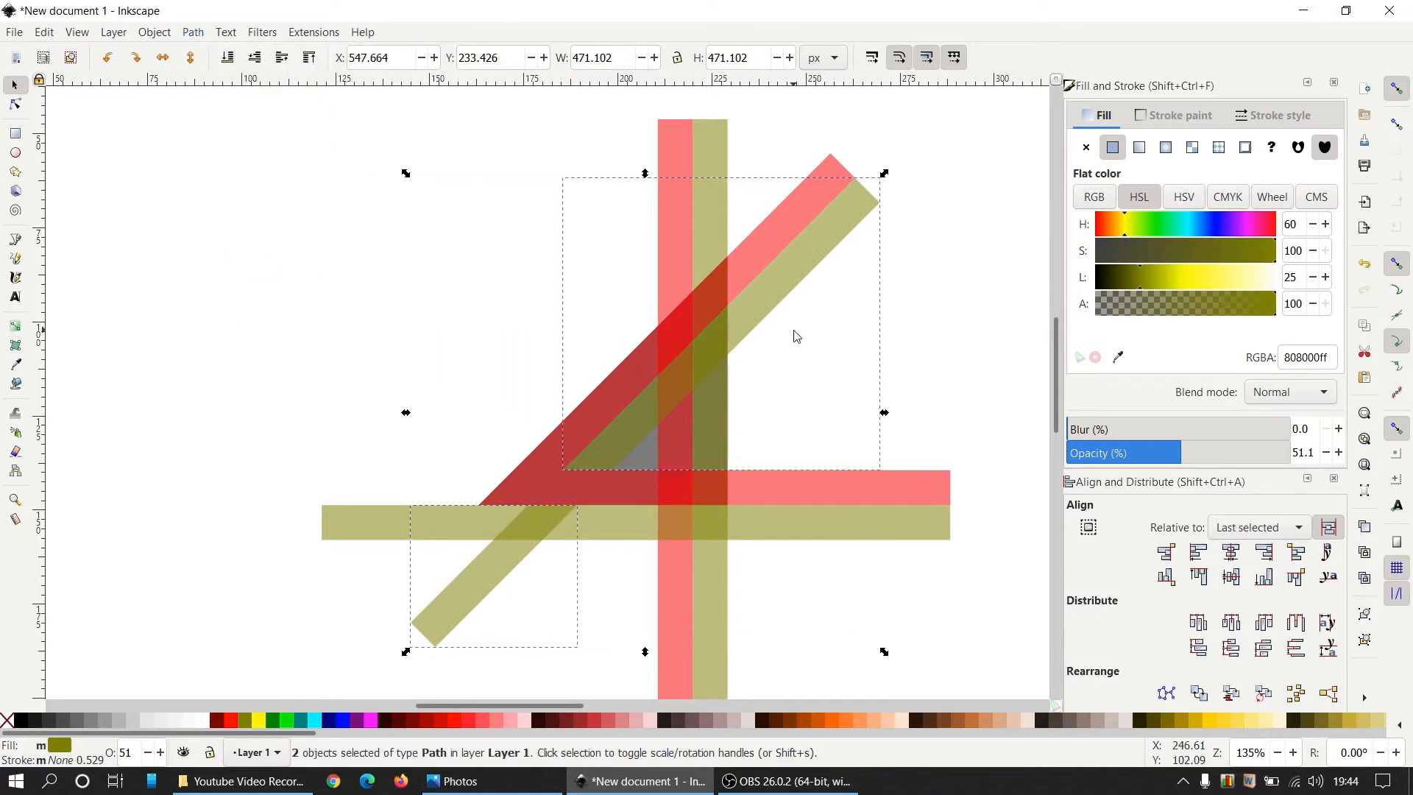
shift+click(802, 272)
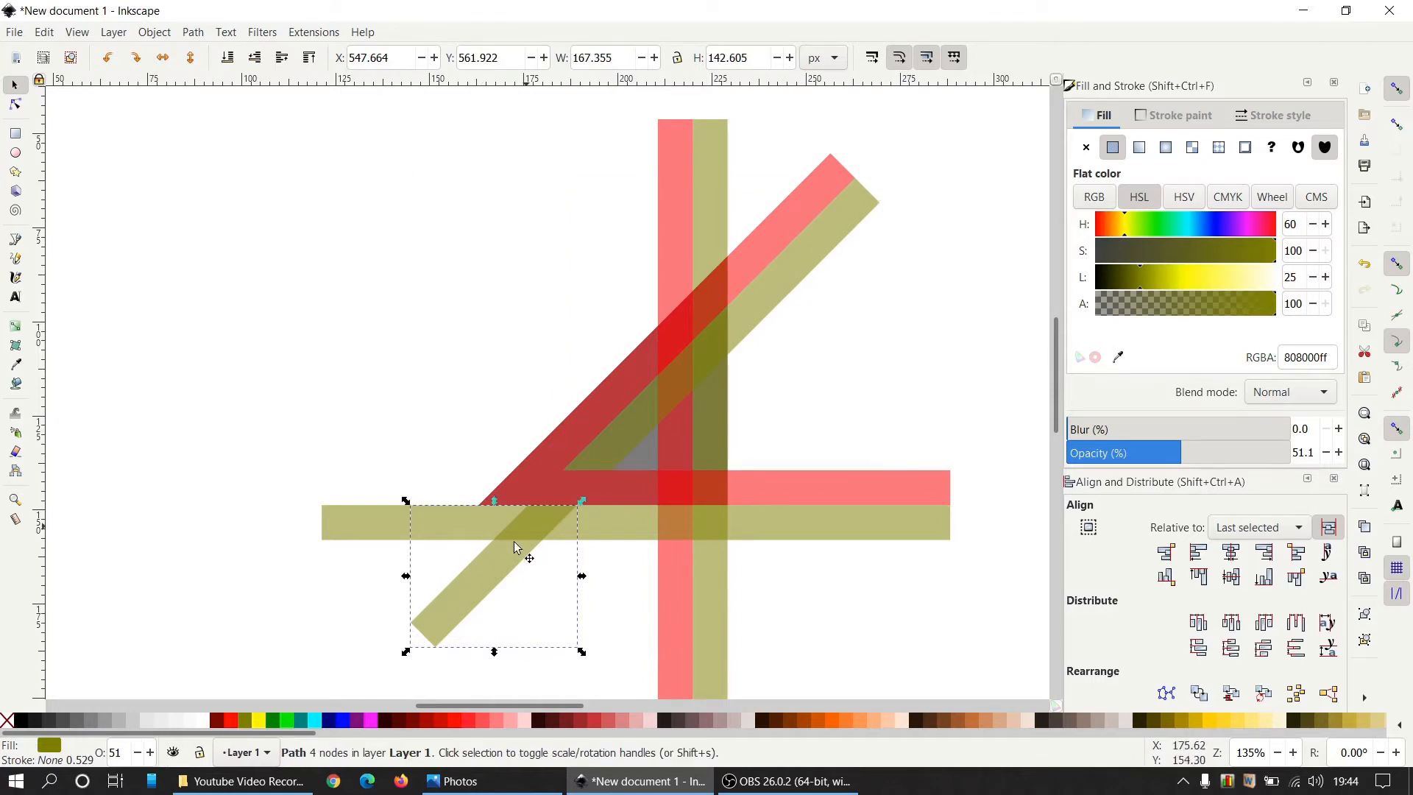
key(Delete)
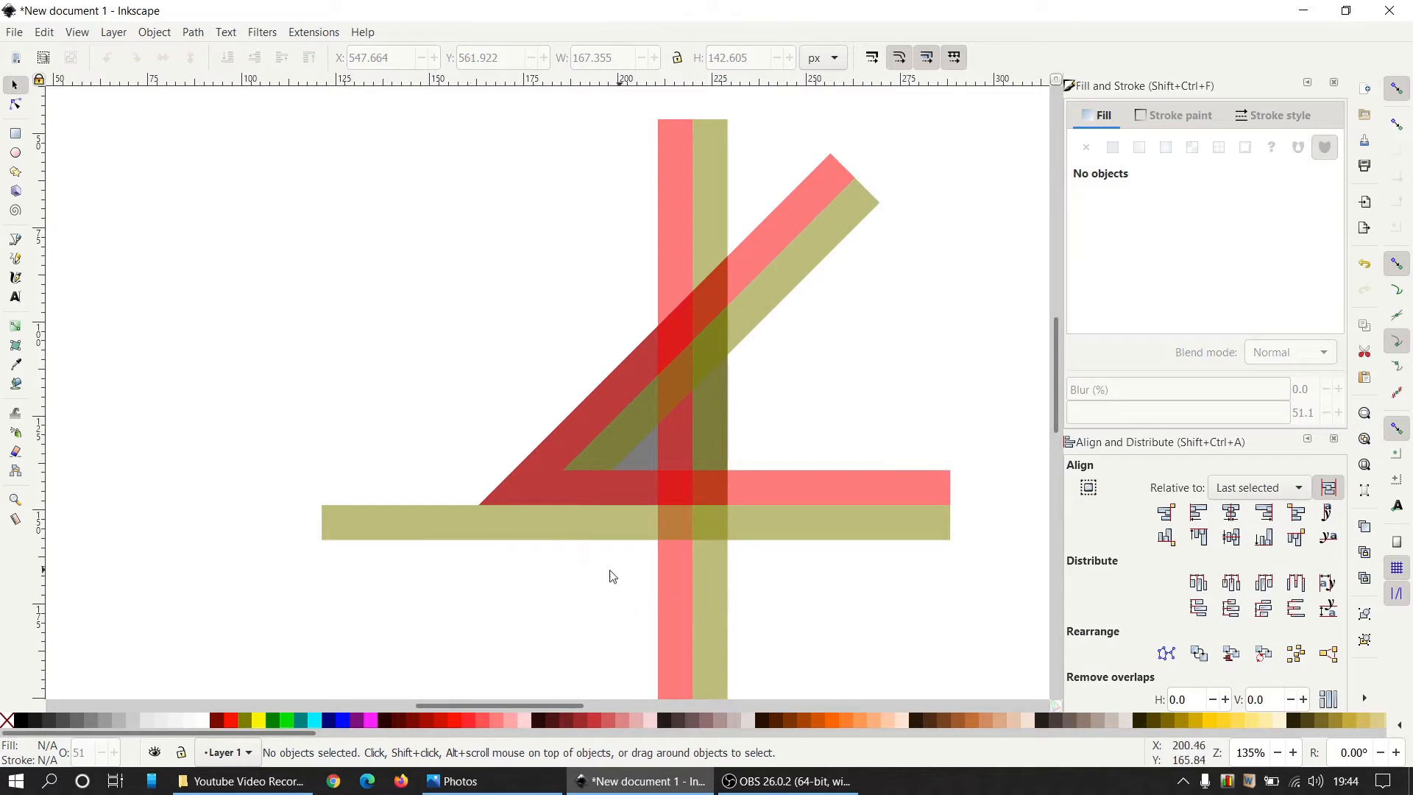
Slide the horizontal olive bar along its length until its end lines up with the sharp tip of the red corner
click(560, 523)
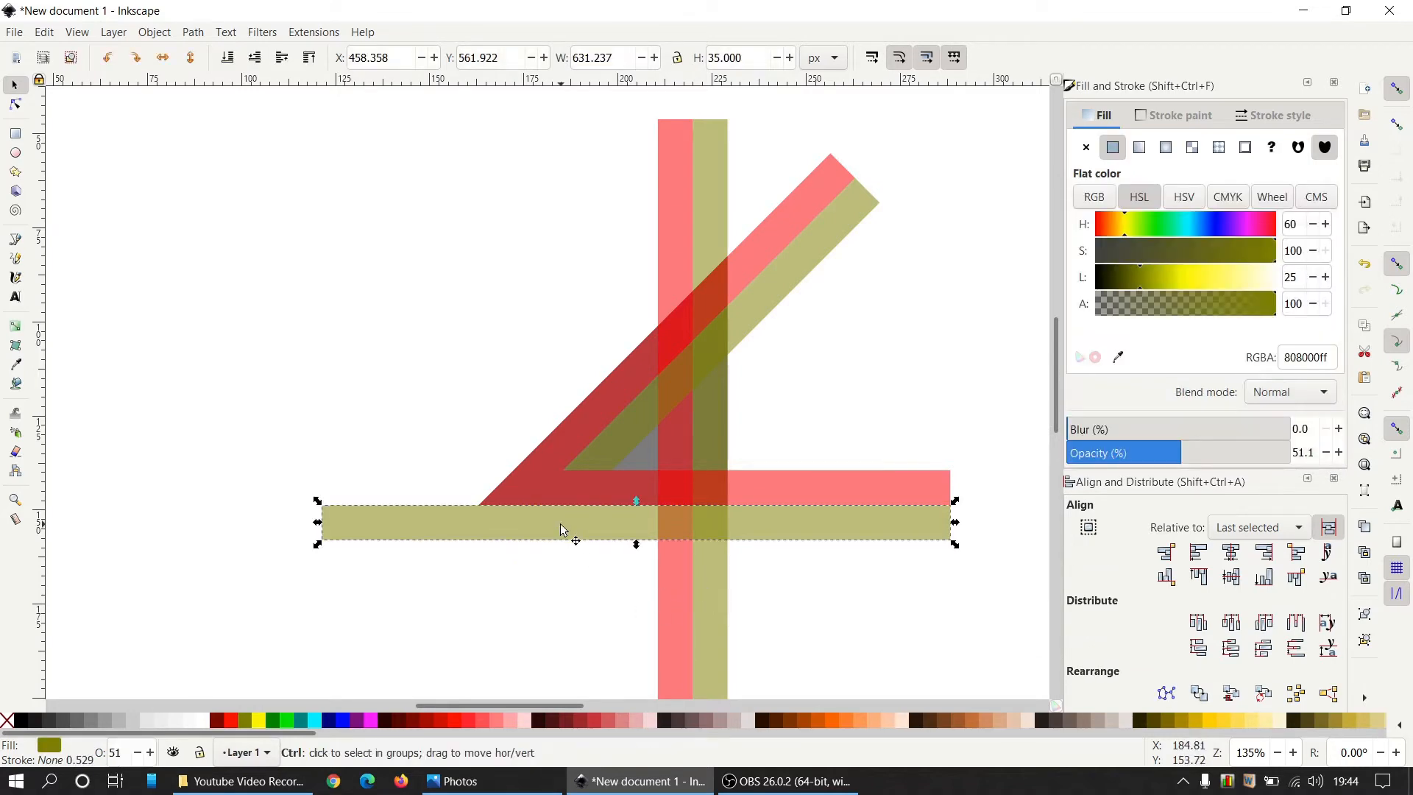
drag(560, 524, 718, 537)
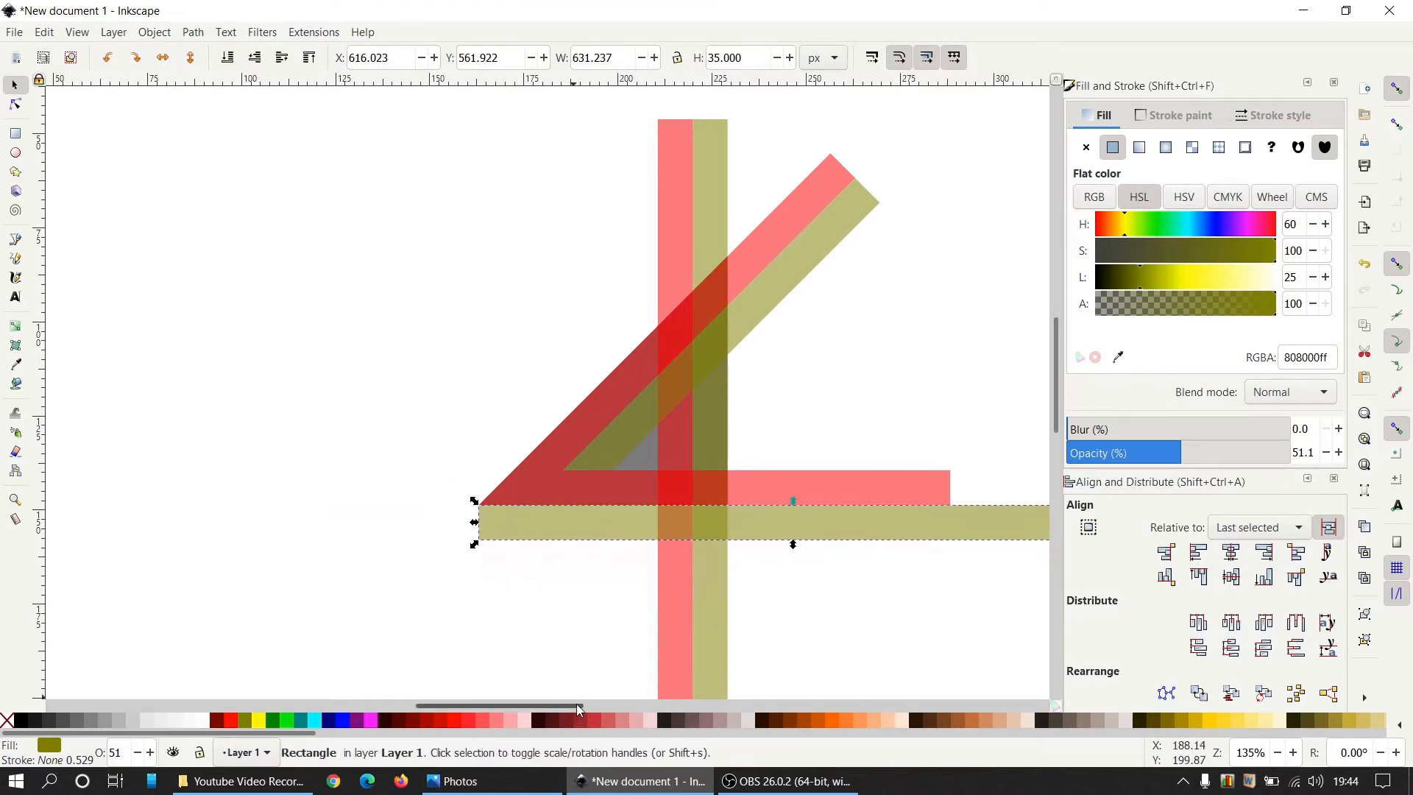
drag(576, 704, 589, 704)
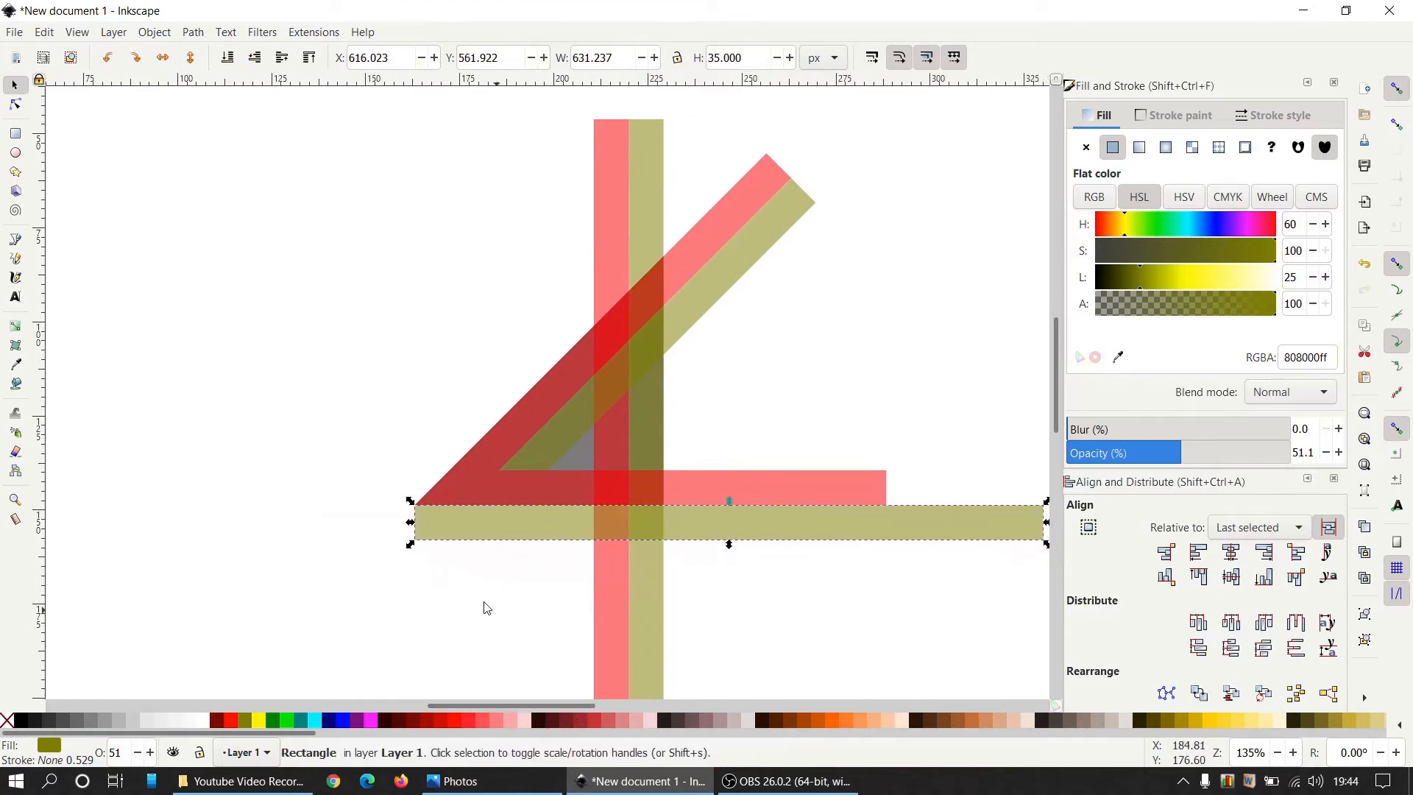
Switch to Photos to examine the slanted ends of the horizontal bars in the reference image, and return to Inkscape
click(521, 781)
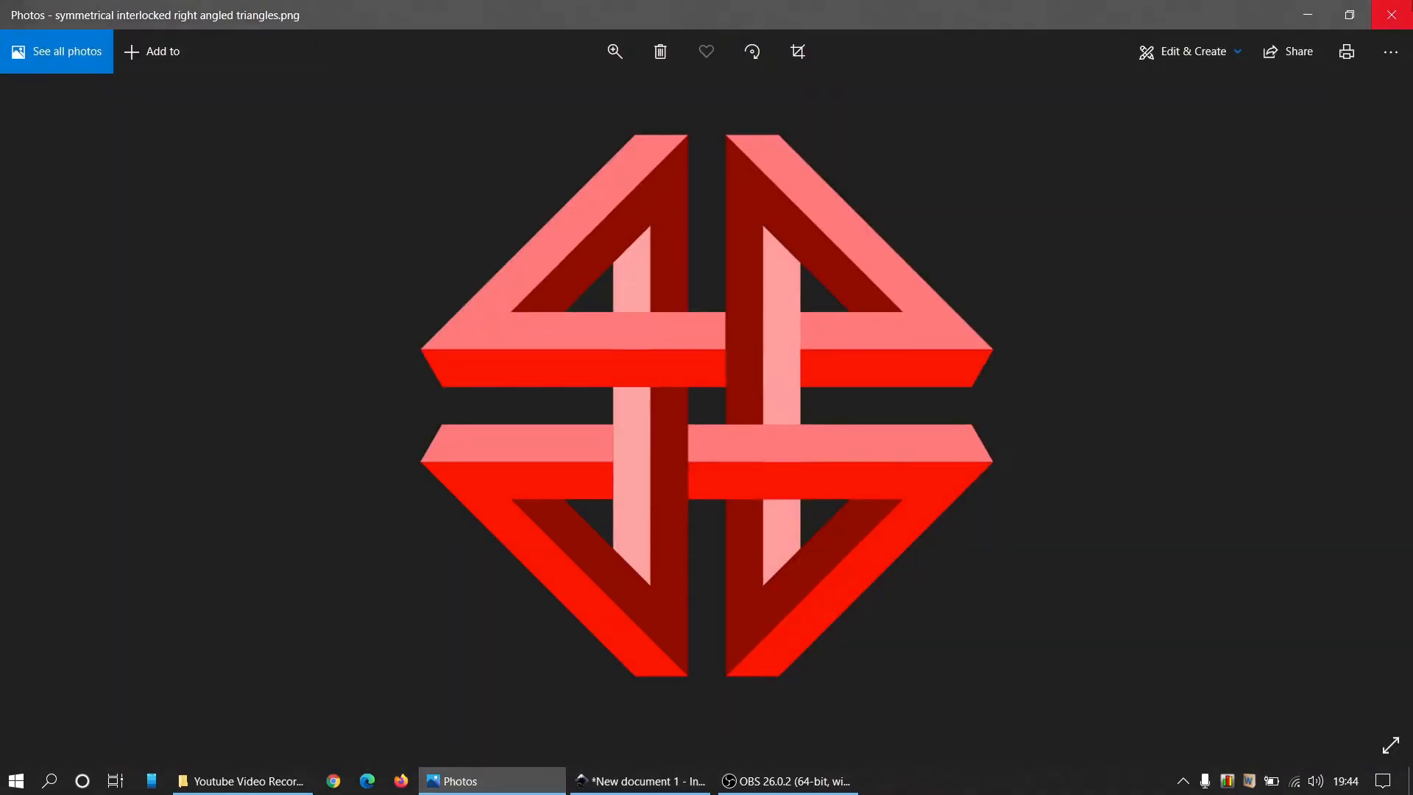
click(1305, 16)
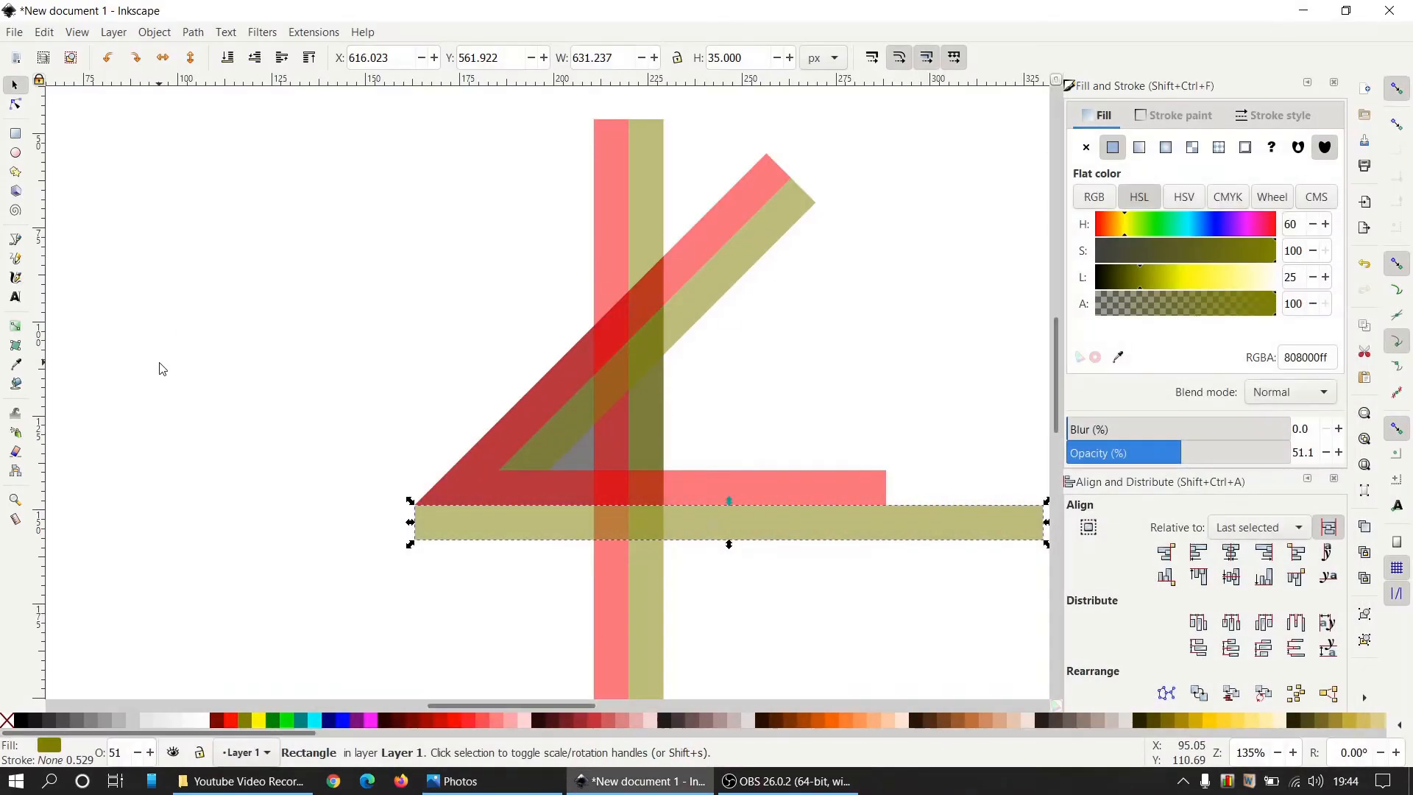
click(173, 335)
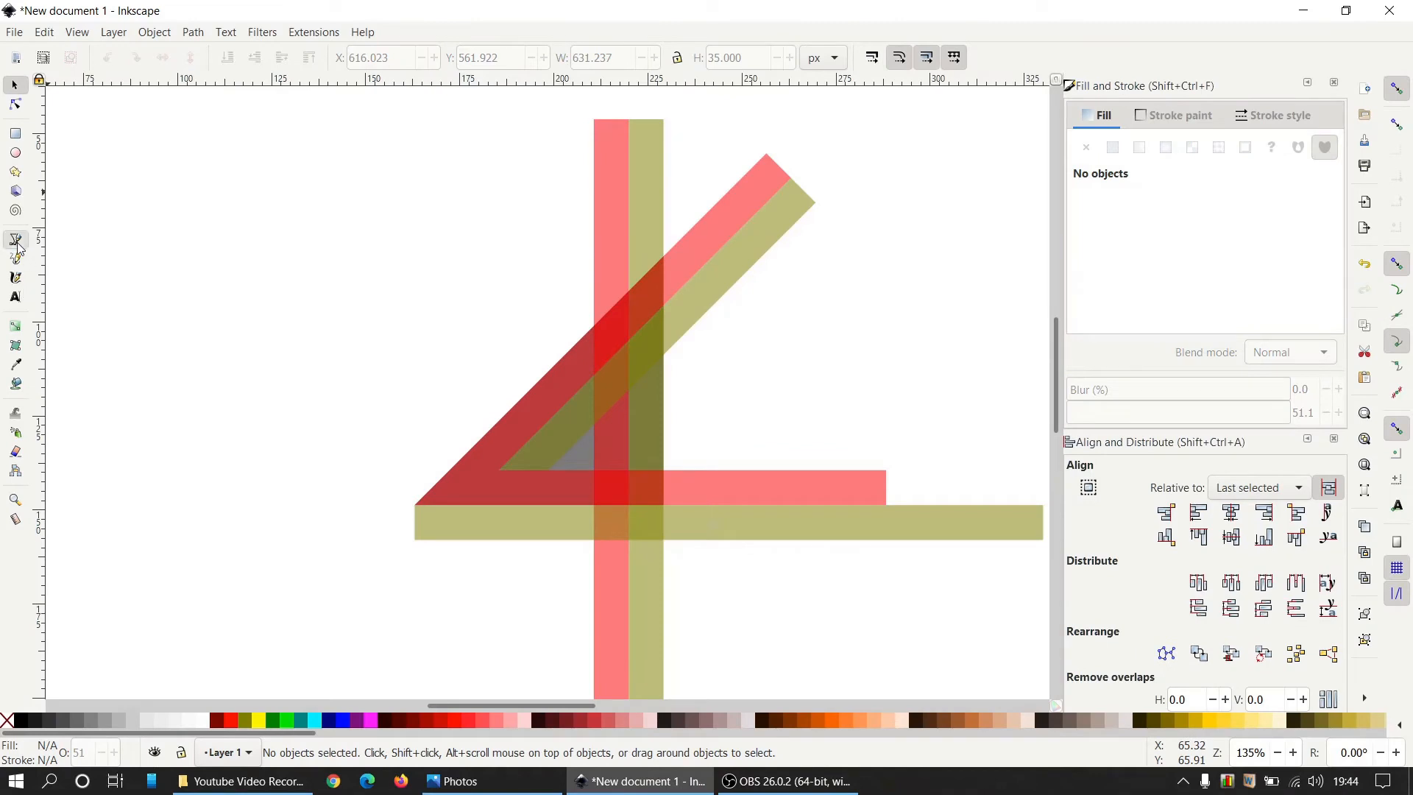
Draw a closed six-node Pen polygon from the red corner tip, its first edge about 28 mm long at 60° across the olive bar's end
click(18, 241)
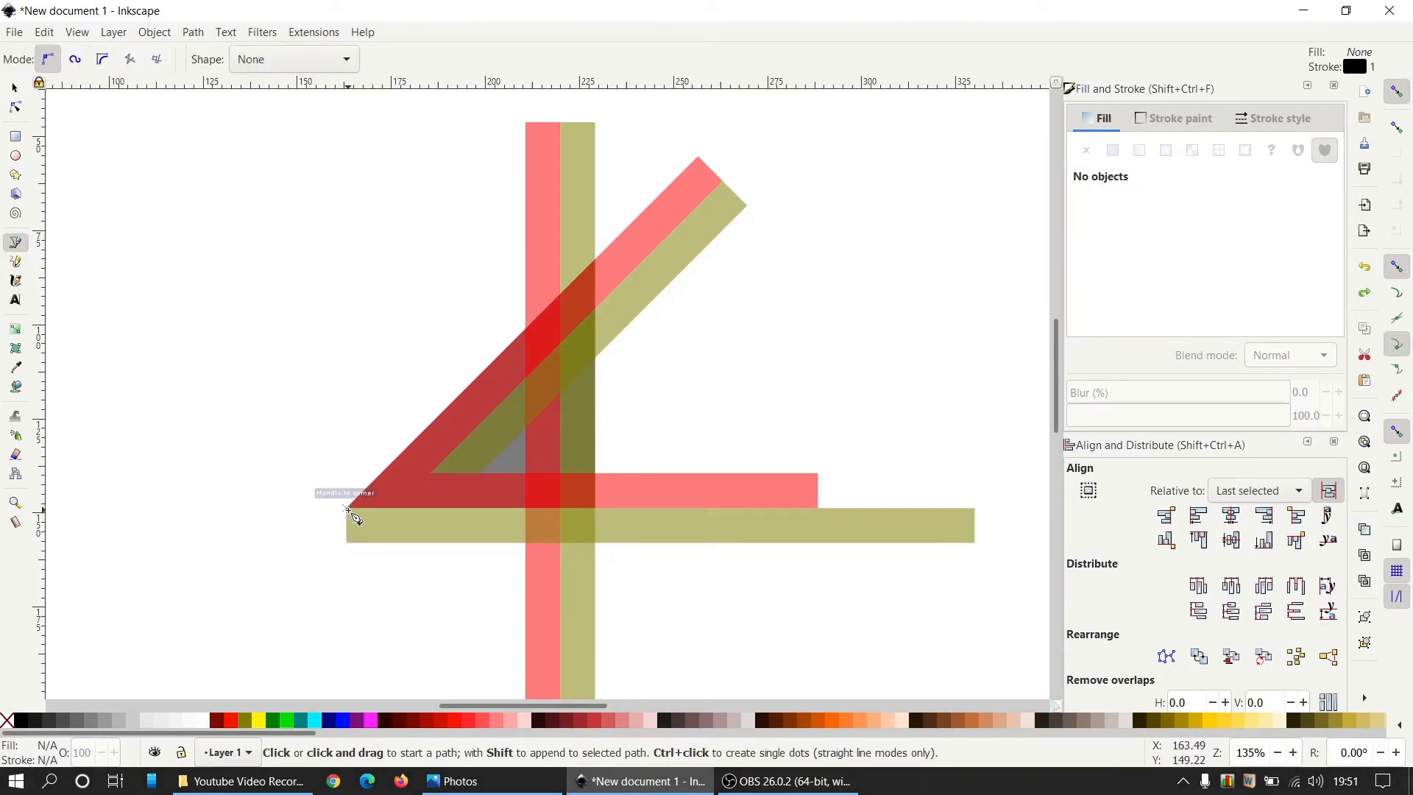
click(354, 519)
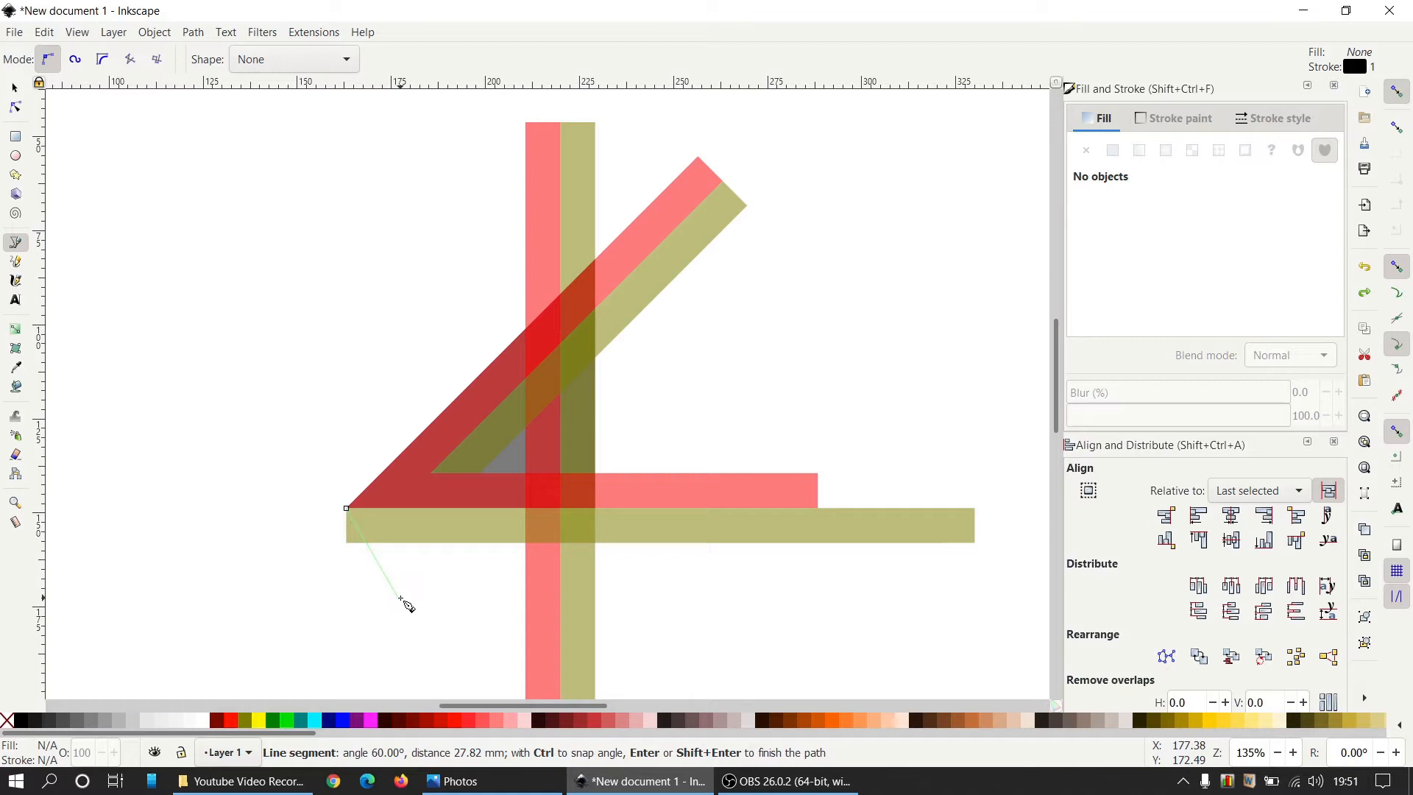
click(398, 597)
click(344, 614)
click(244, 558)
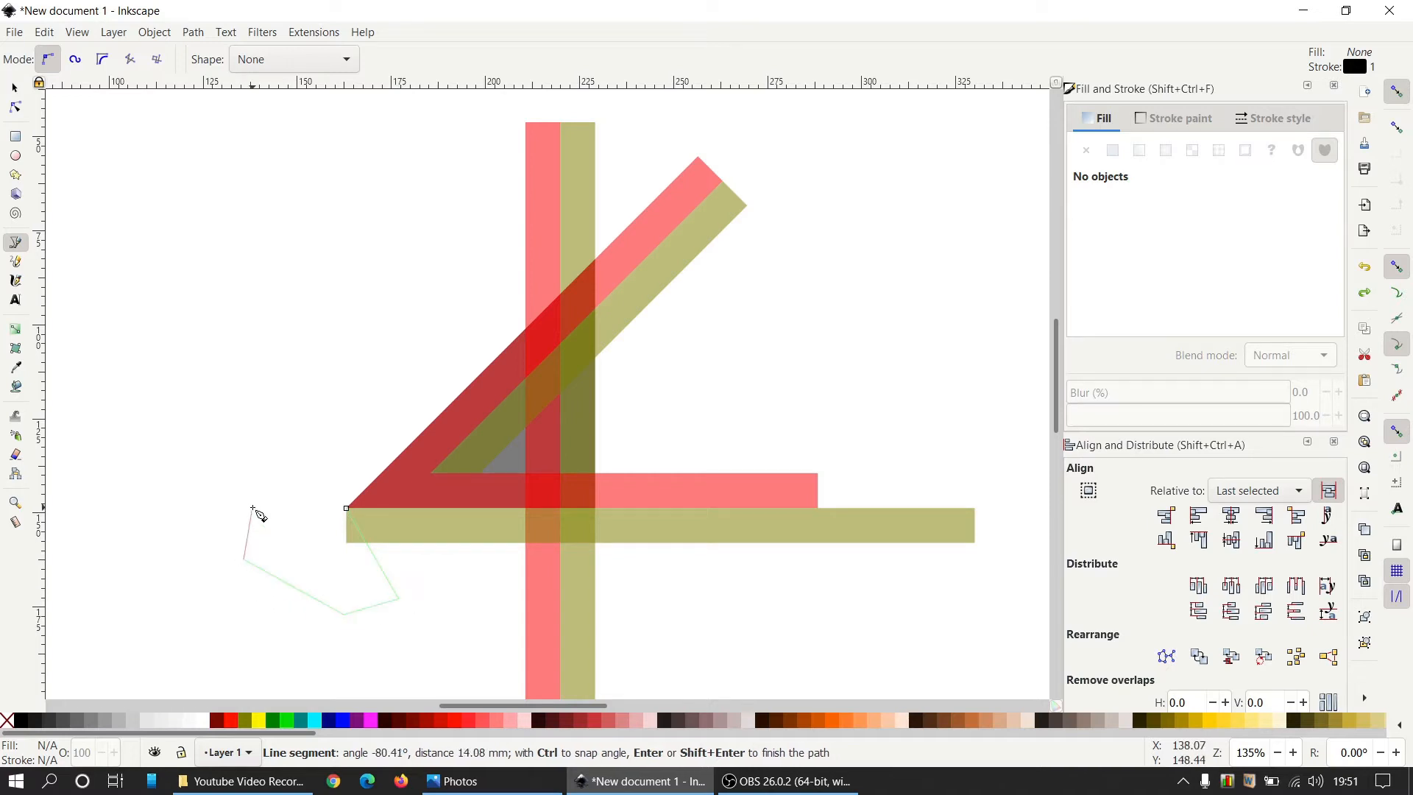
click(252, 506)
click(275, 463)
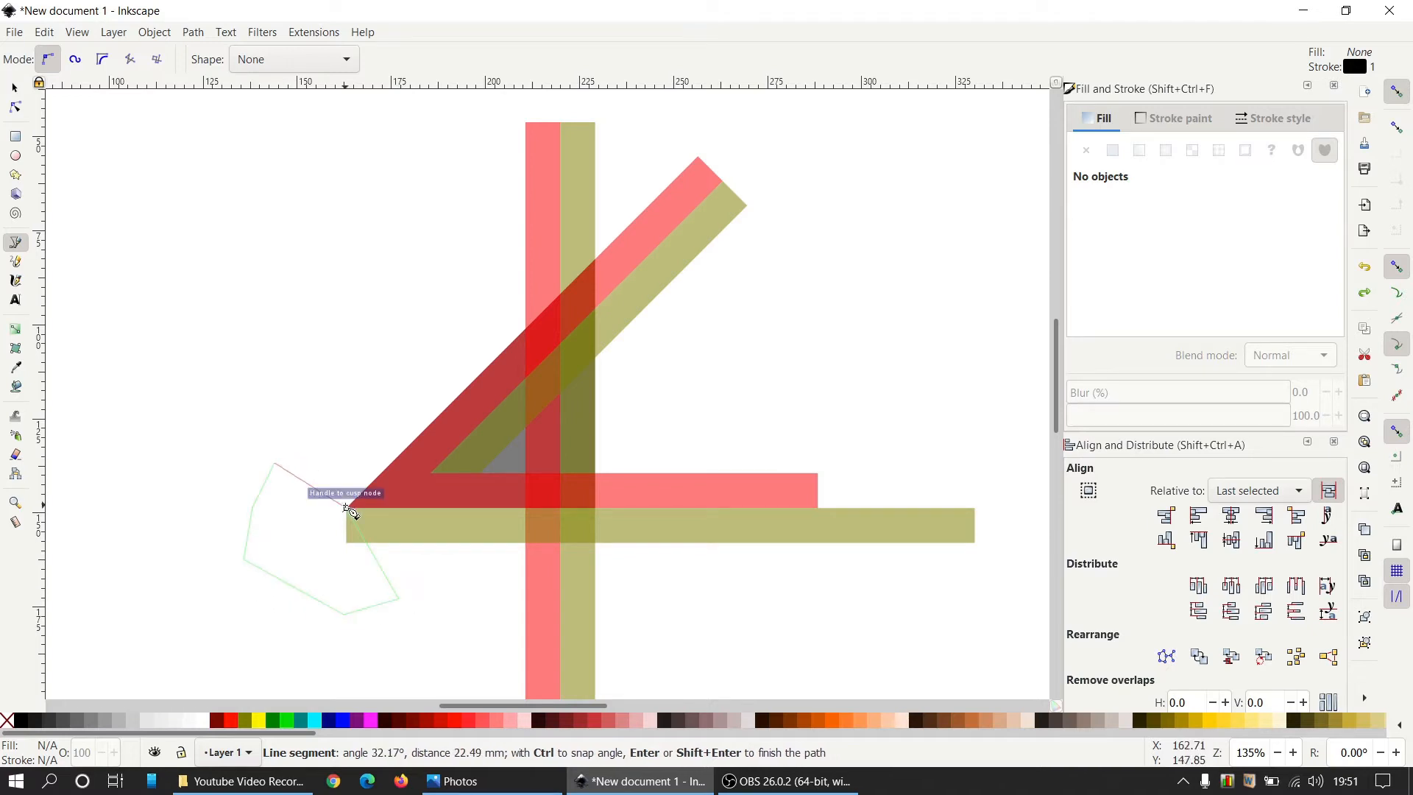
click(348, 510)
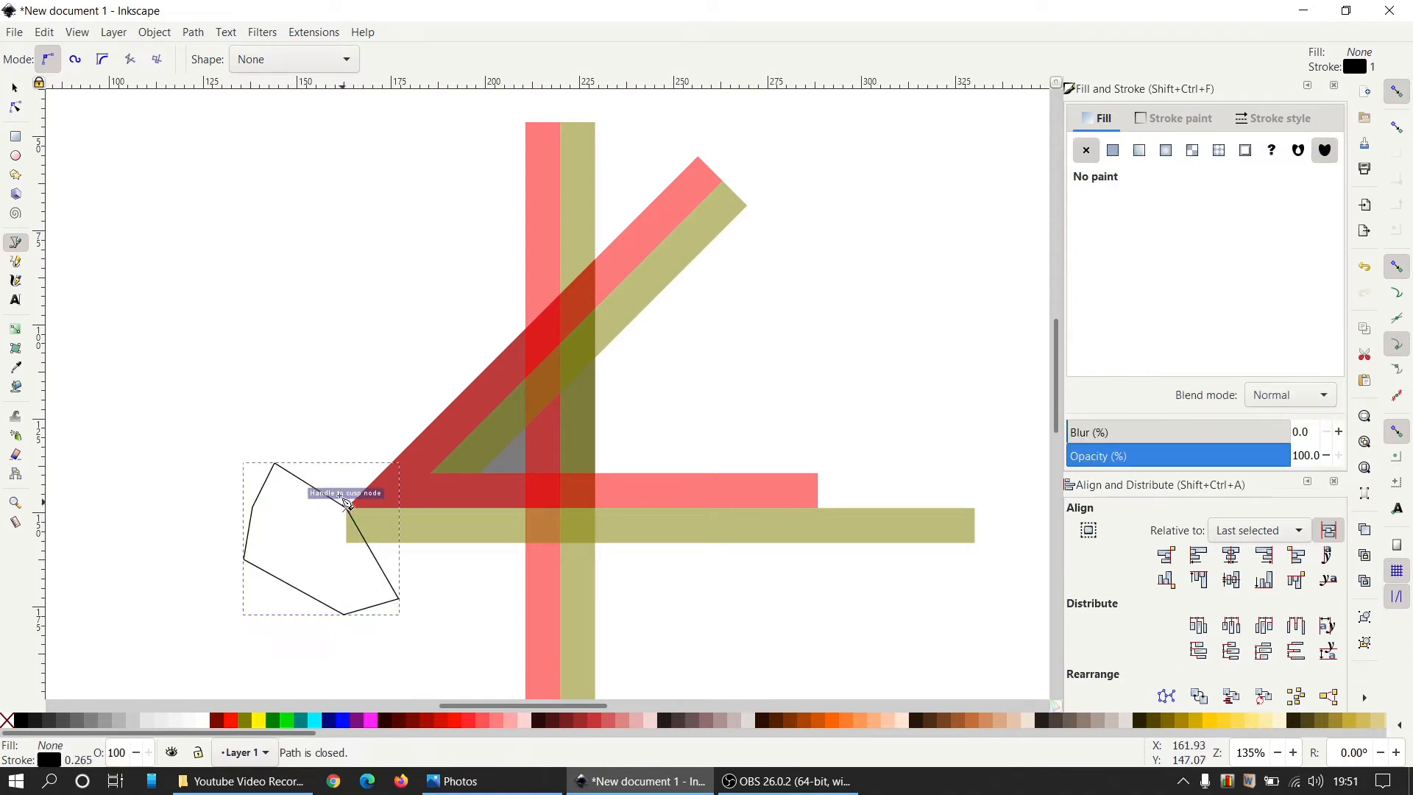
Subtract the polygon from the horizontal olive bar with Difference to give its end a slanted cut, and clear the selection
click(15, 86)
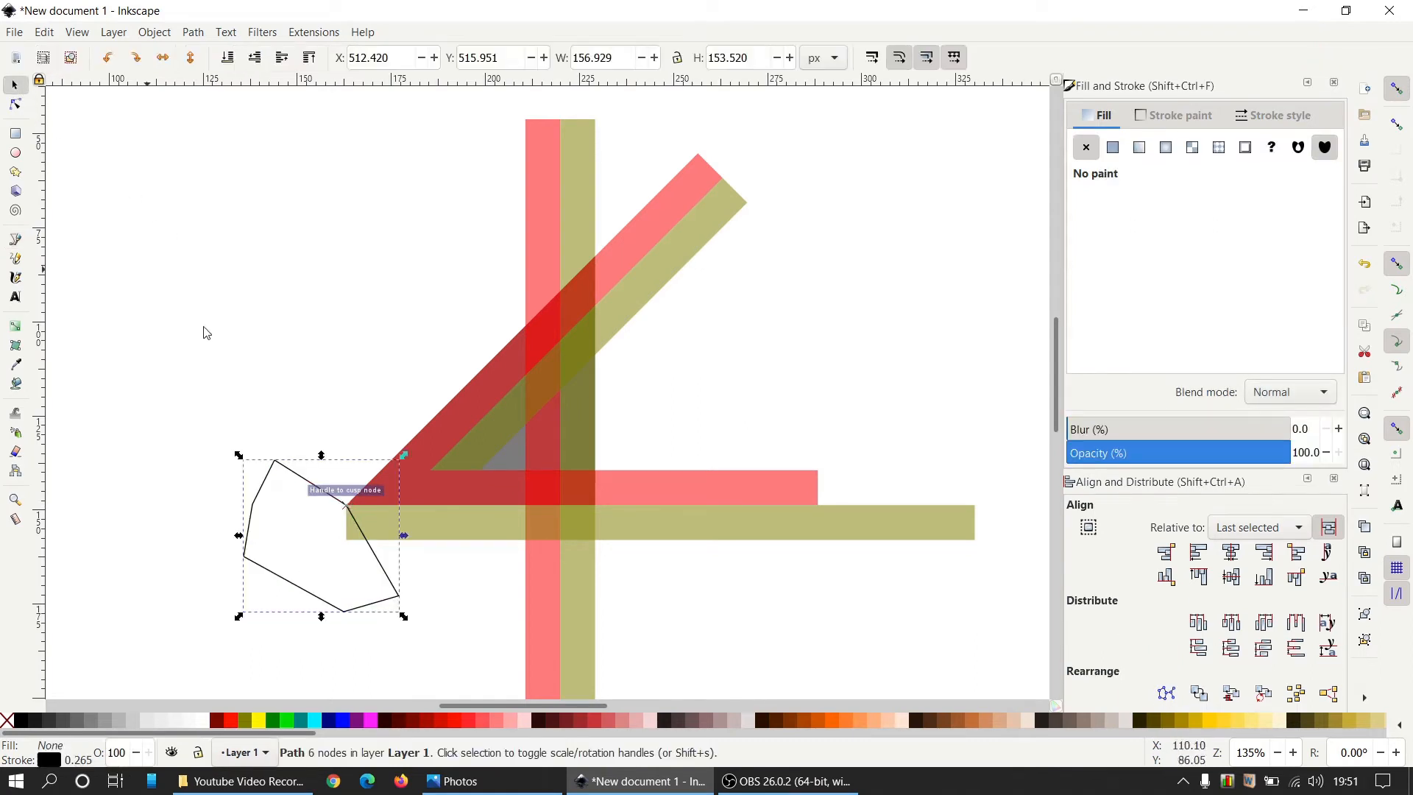
shift+click(774, 531)
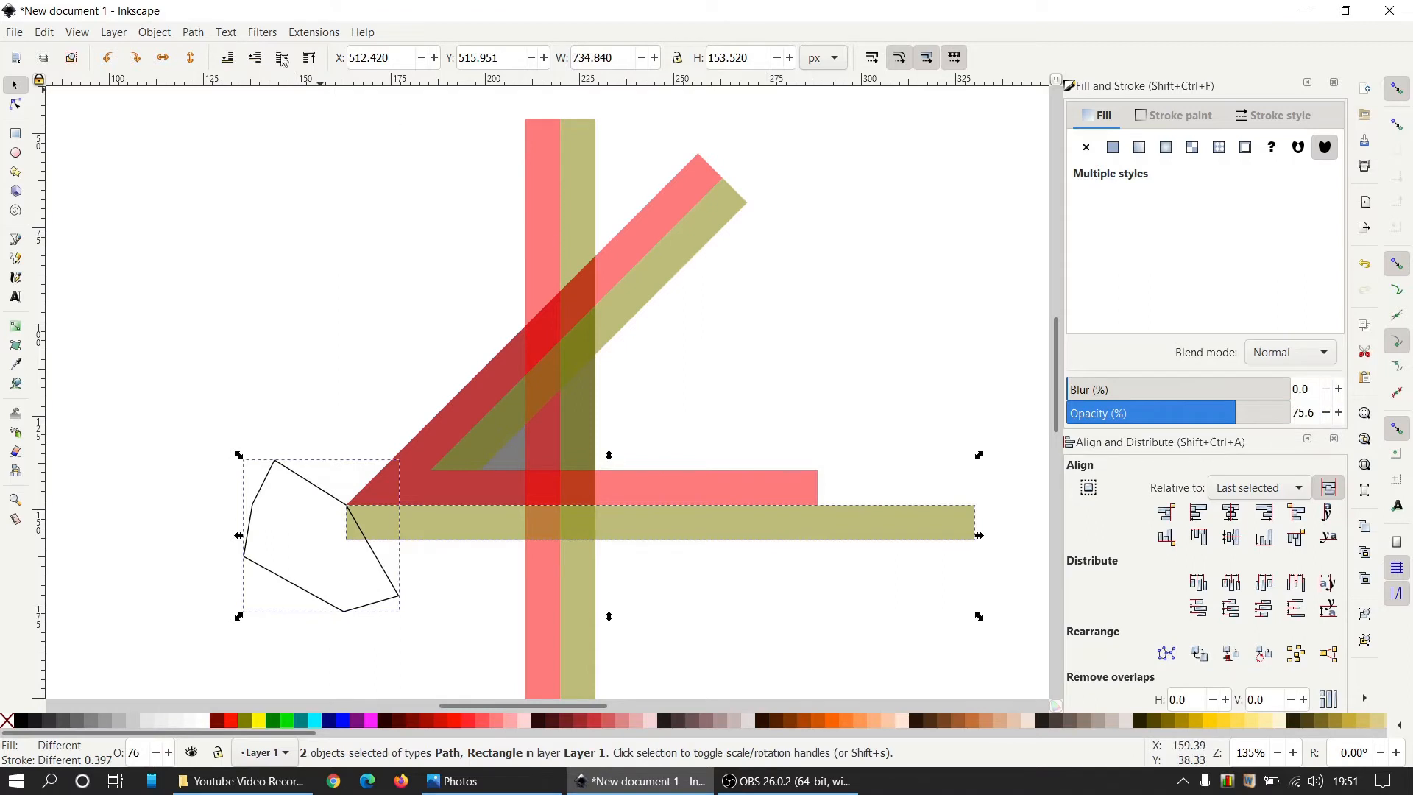
click(207, 31)
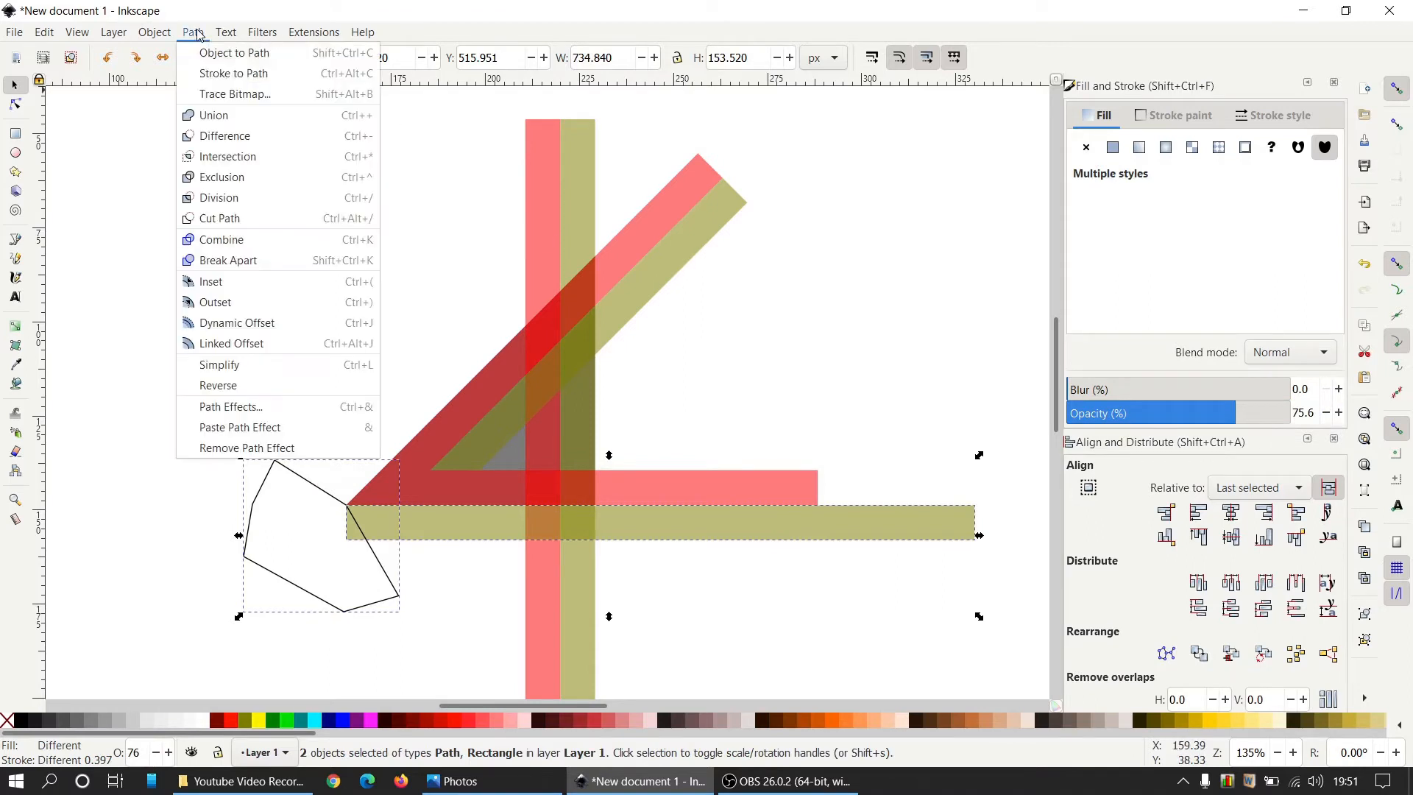
click(217, 135)
click(193, 31)
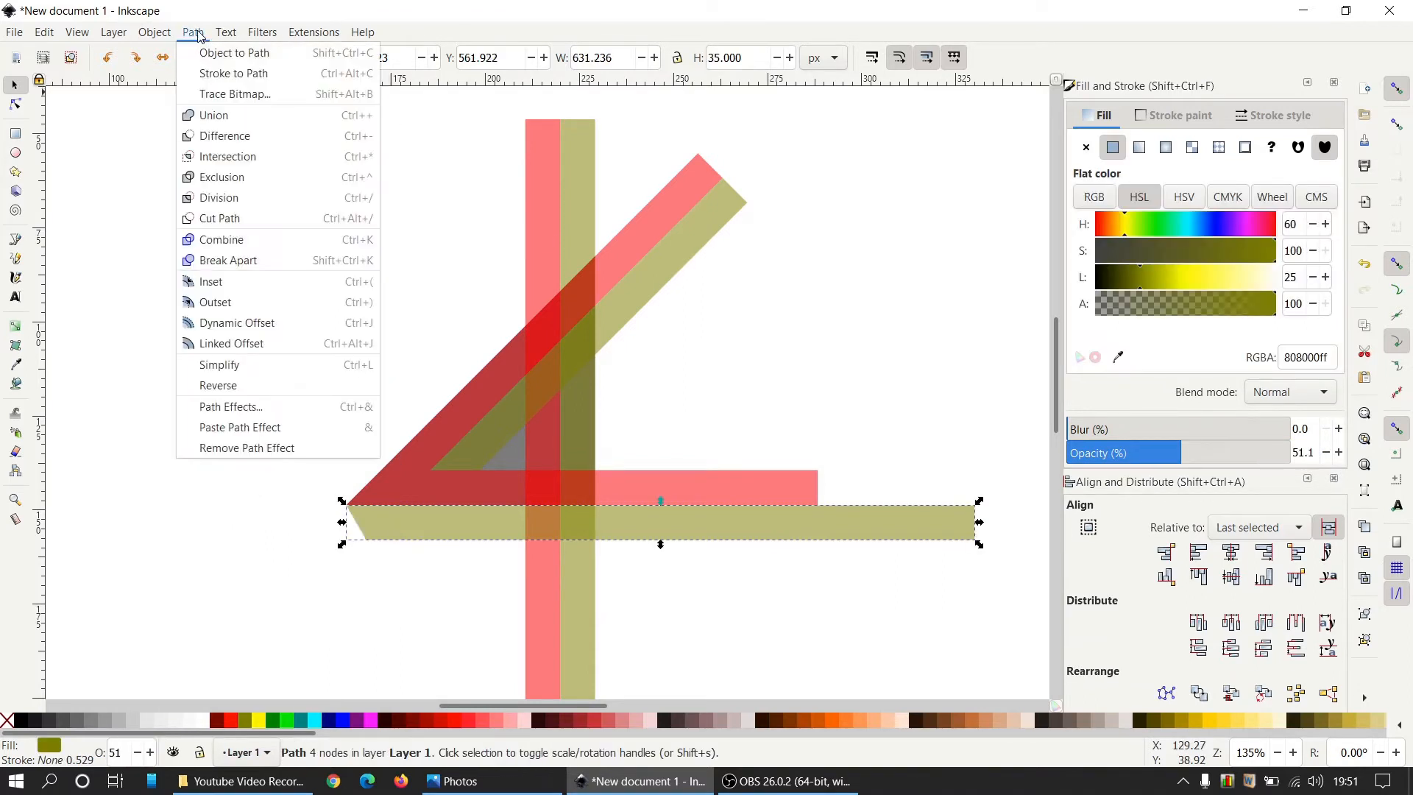
click(245, 270)
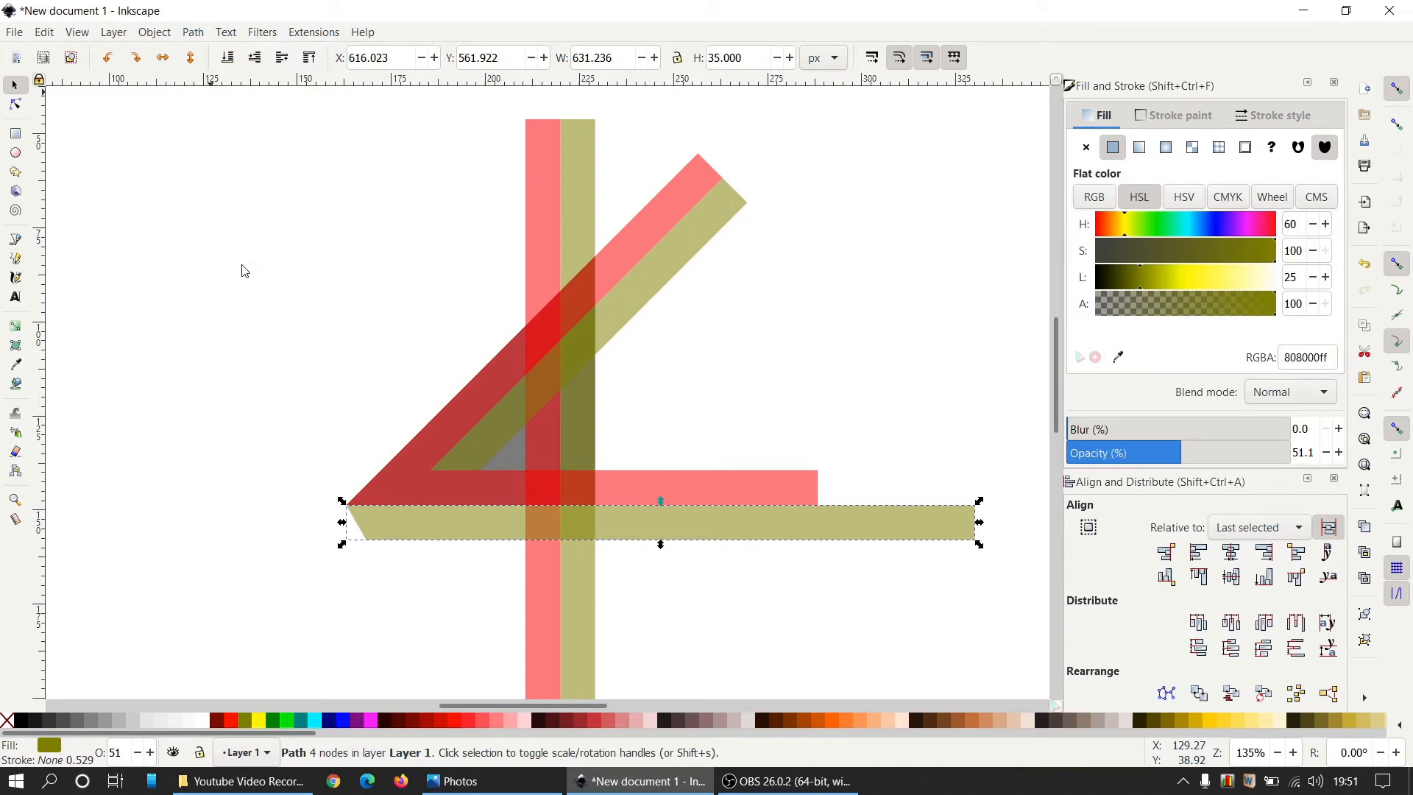
click(767, 624)
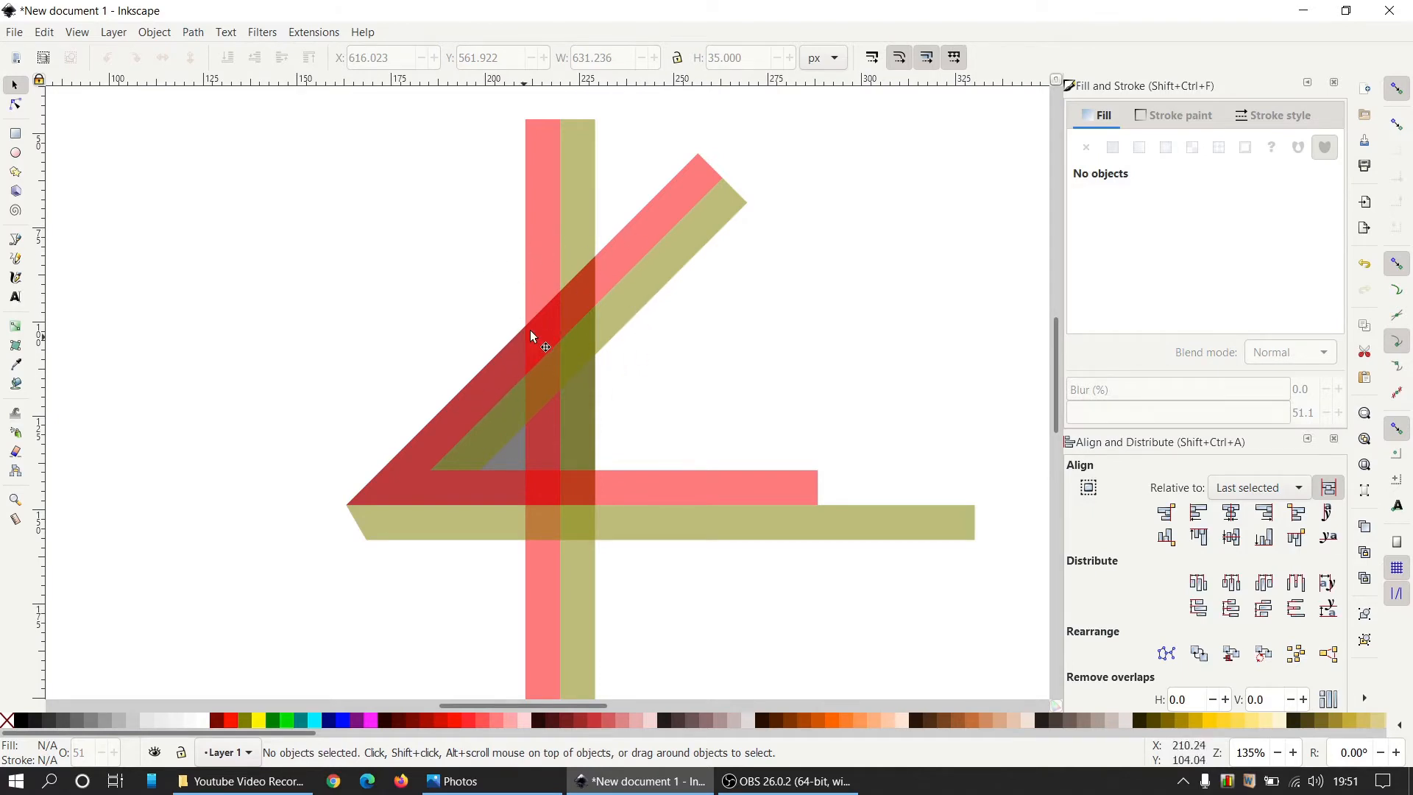
Duplicate the diagonal red bar and subtract the copy from the vertical olive bar with Difference
click(492, 375)
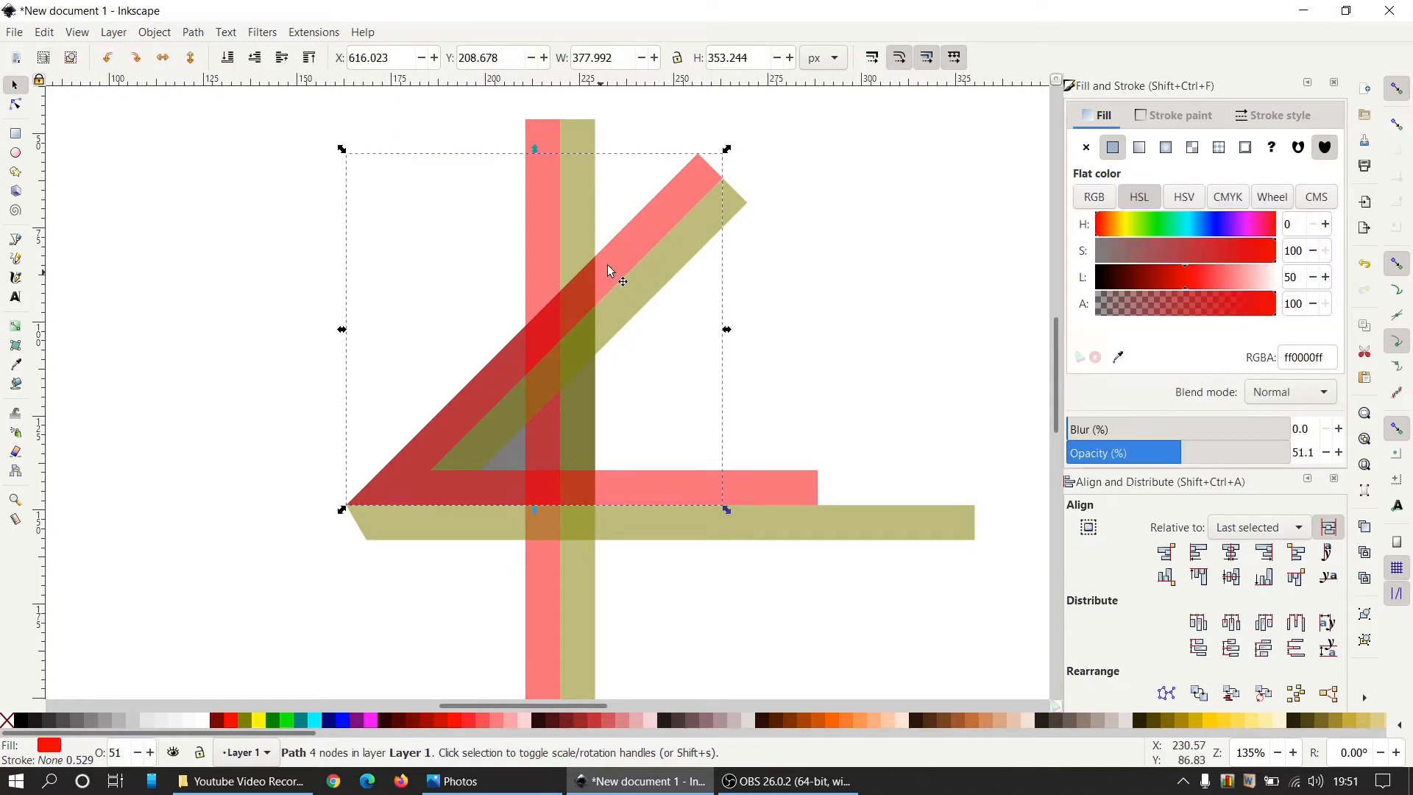
key(ctrl)
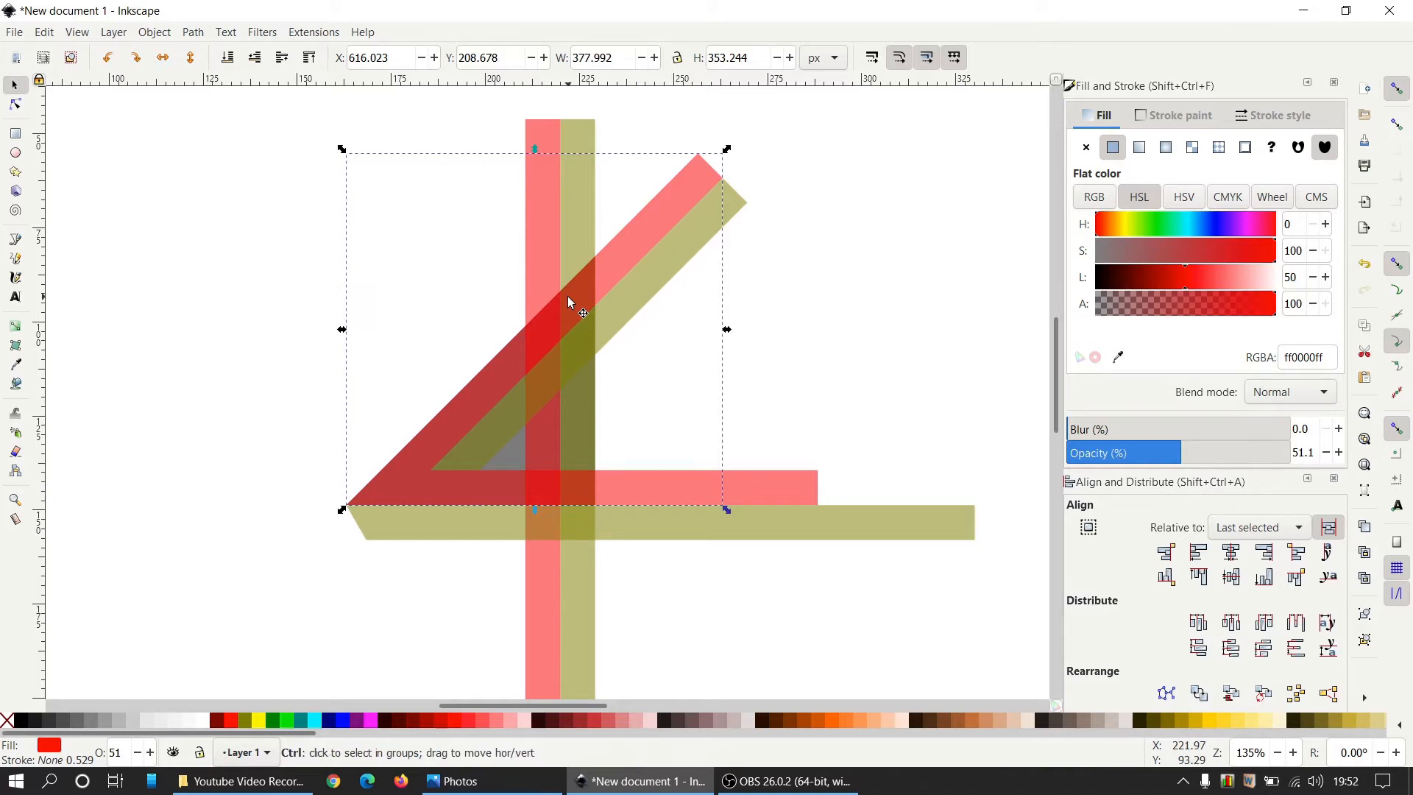
key(Home)
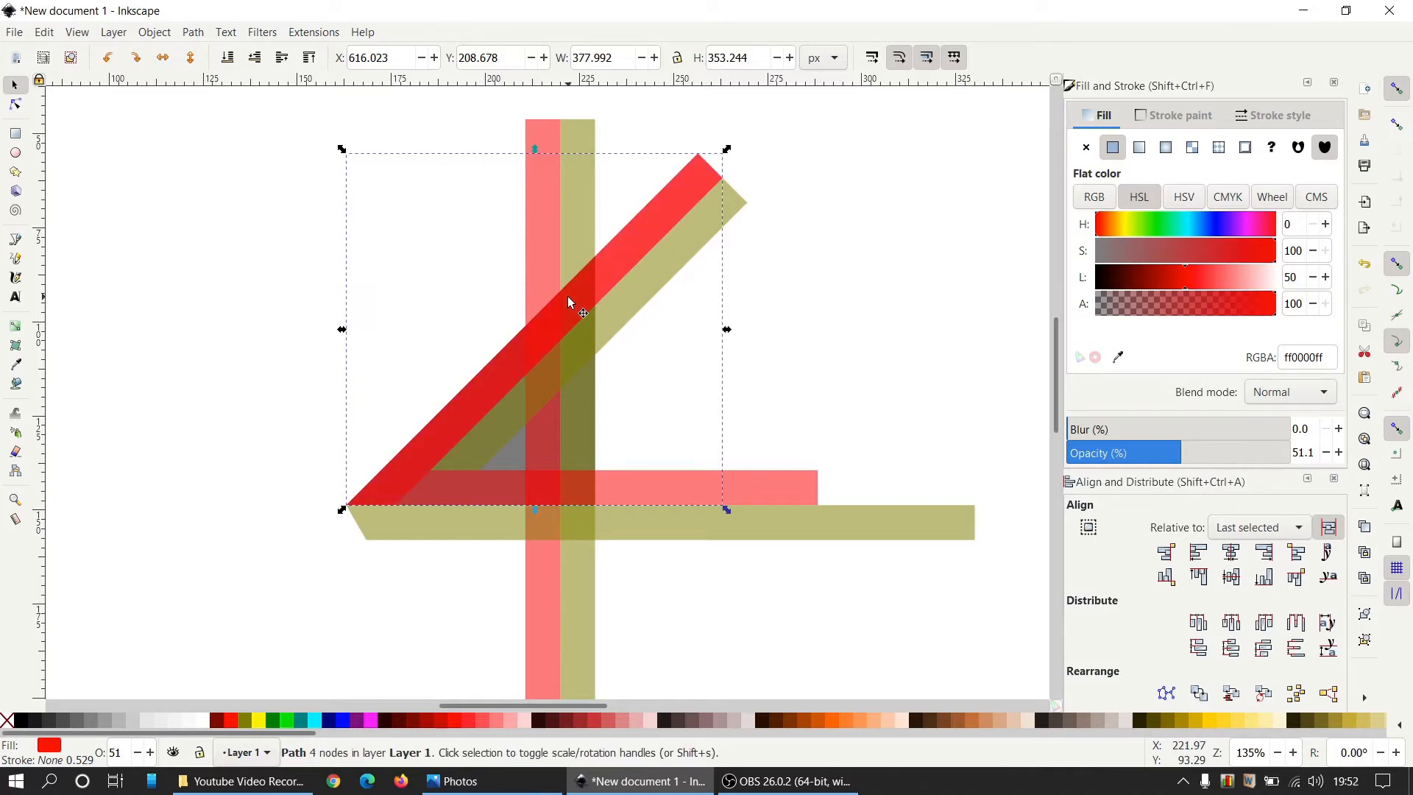
shift+click(584, 429)
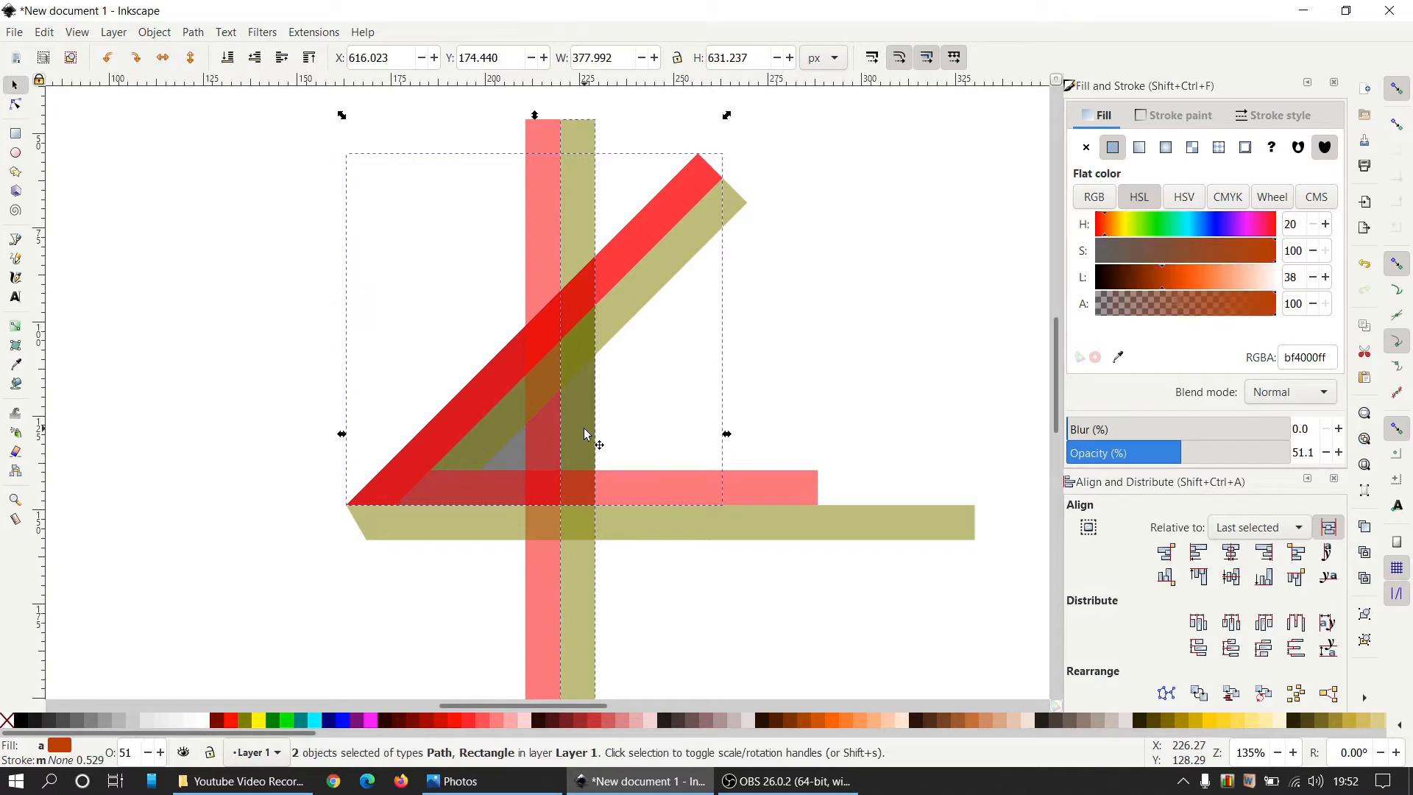
click(193, 33)
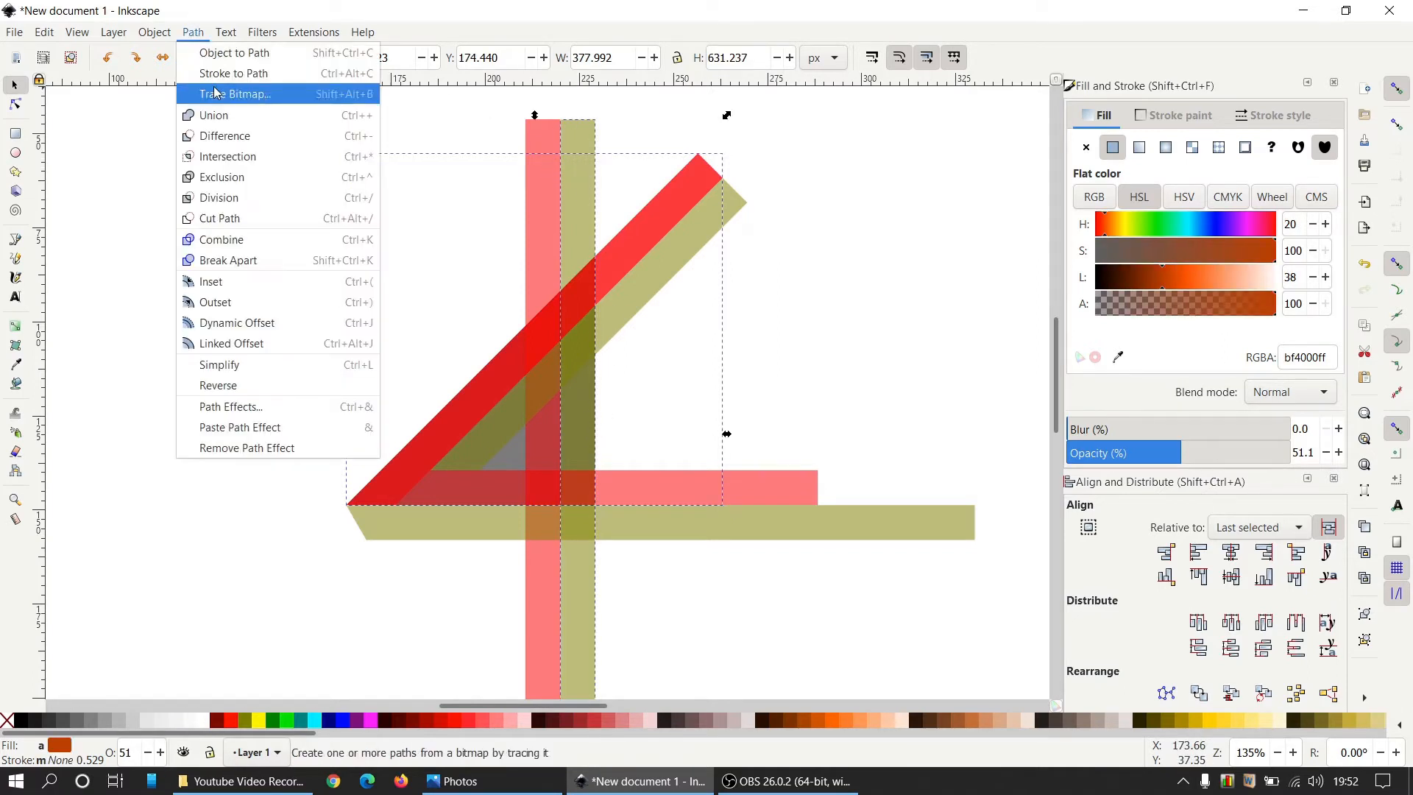
click(224, 137)
Break the cut vertical olive bar apart and delete its piece above the diagonal red bar
click(193, 32)
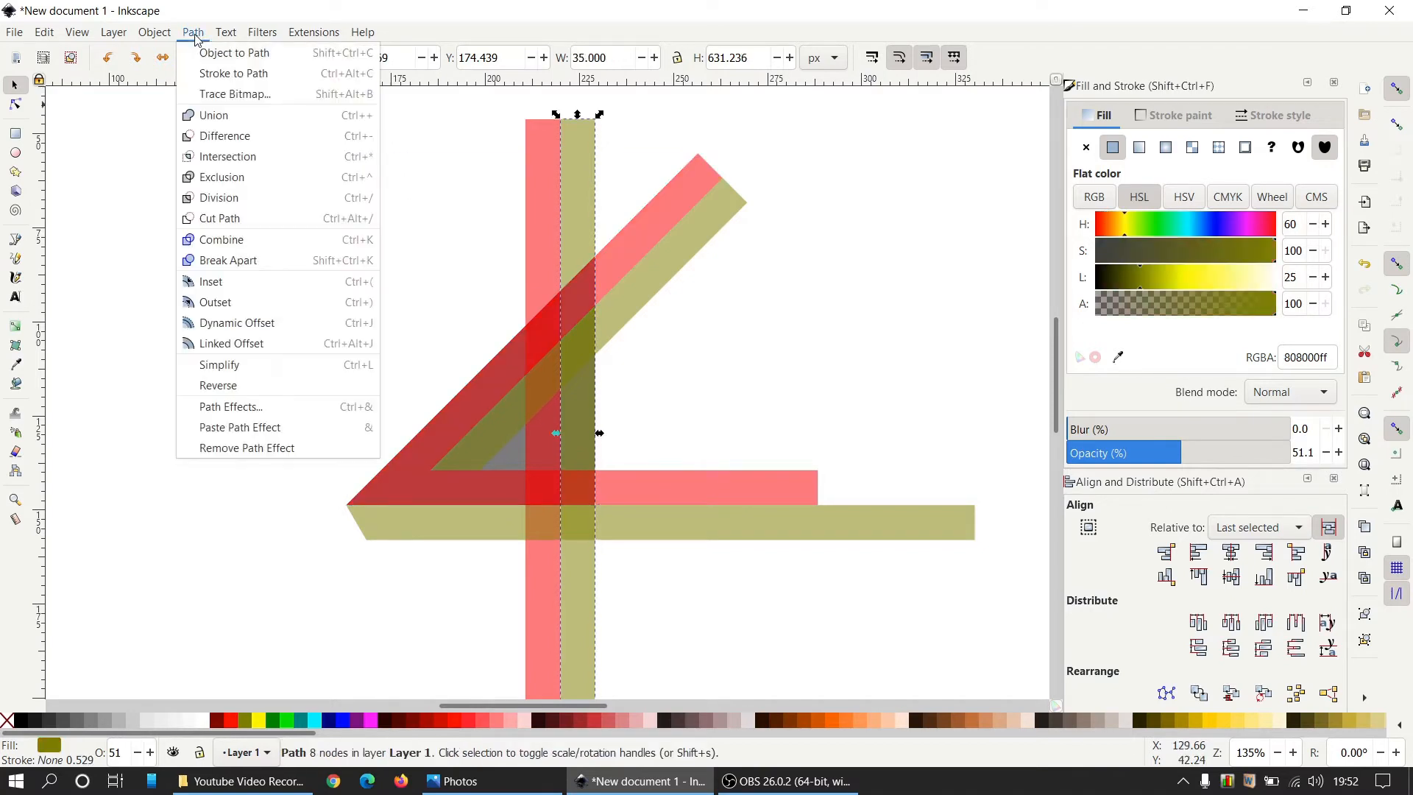
click(247, 262)
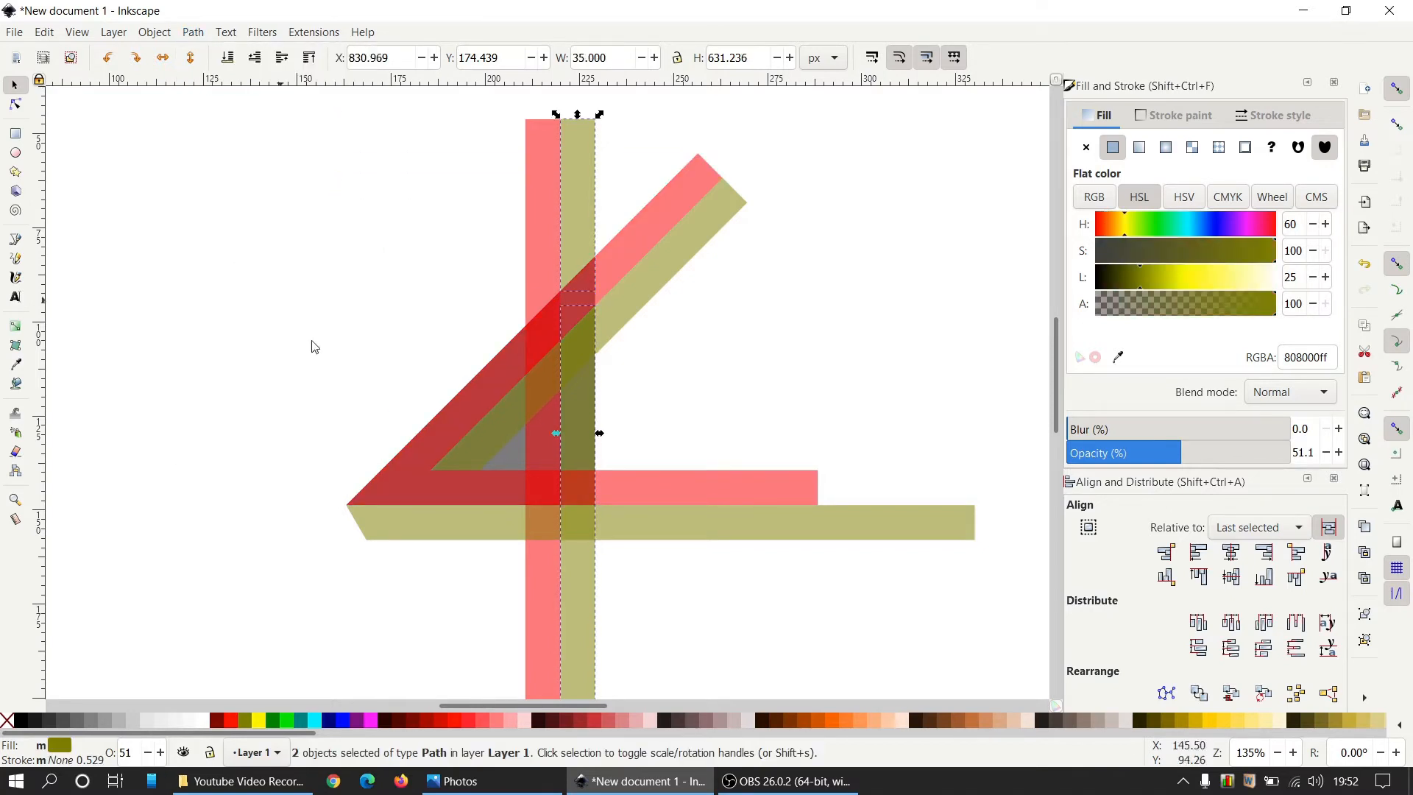
shift+click(581, 421)
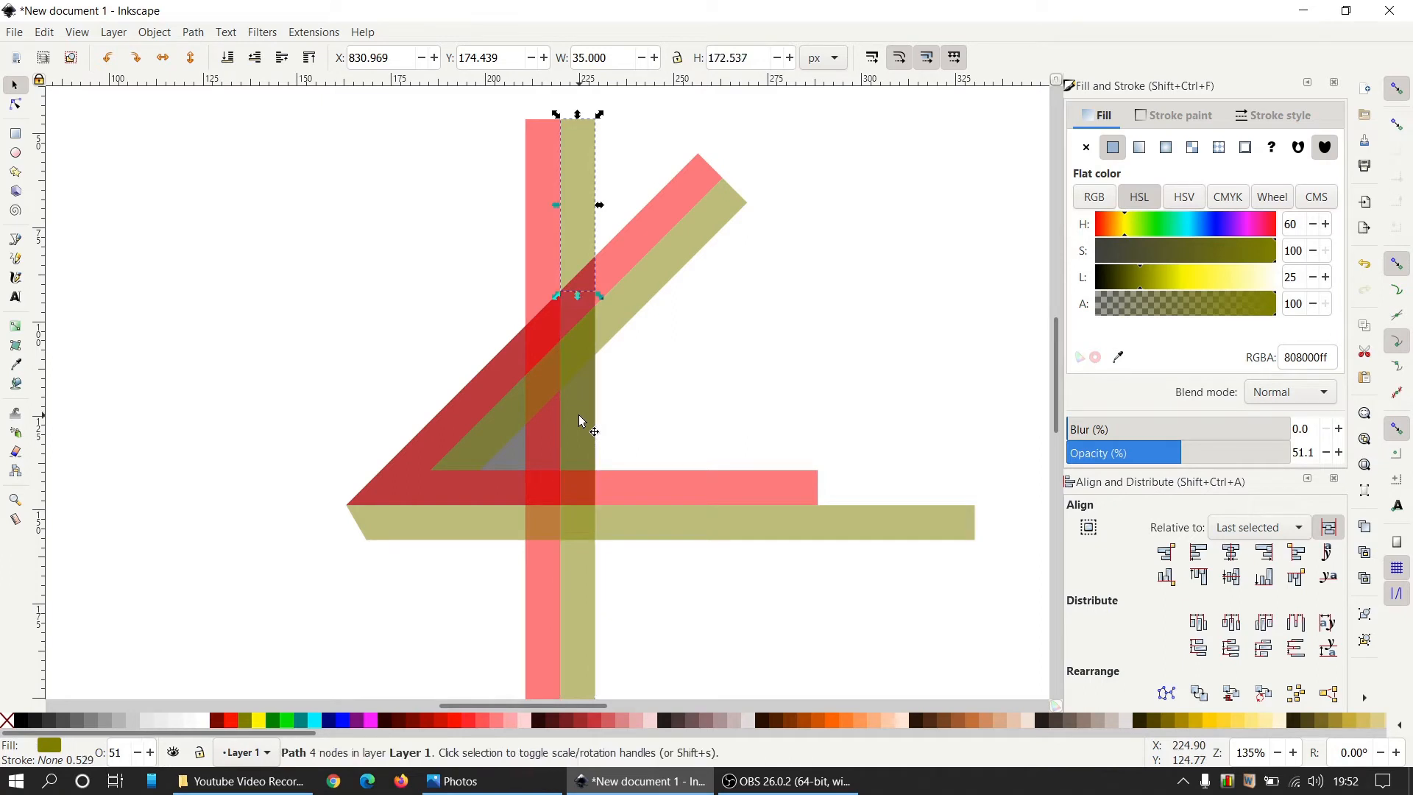
key(Delete)
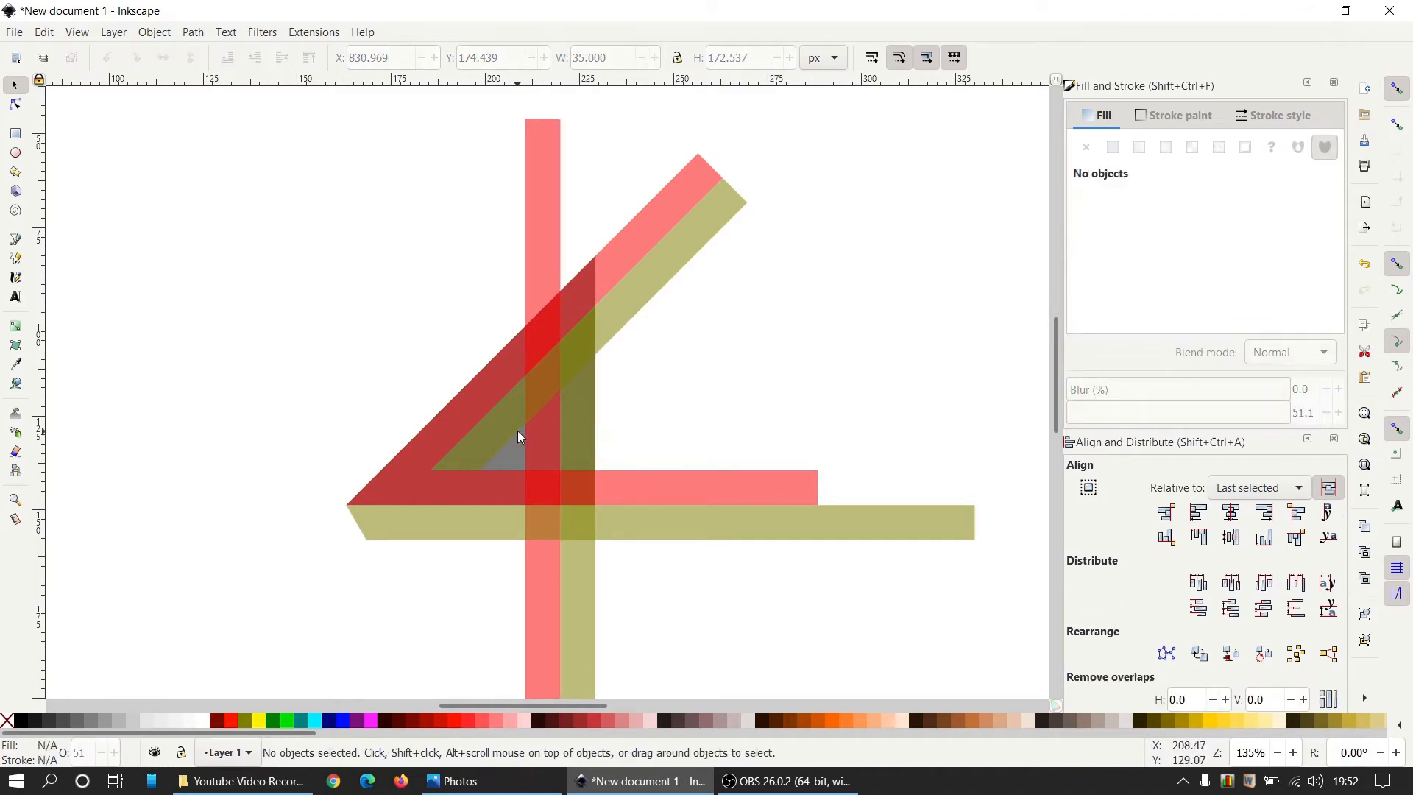
Duplicate the diagonal olive bar and subtract the copy from the vertical red bar with Difference
click(660, 270)
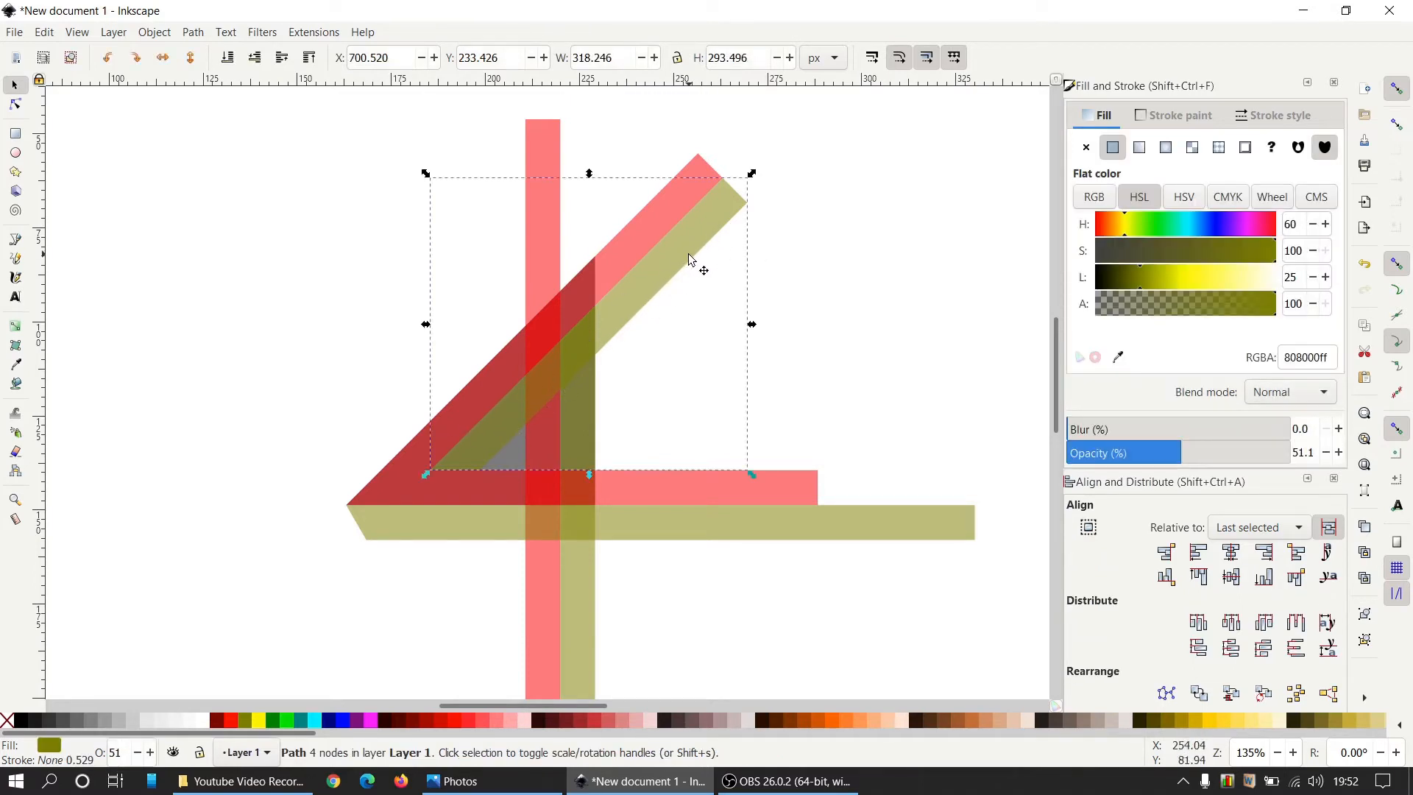
key(ctrl+d)
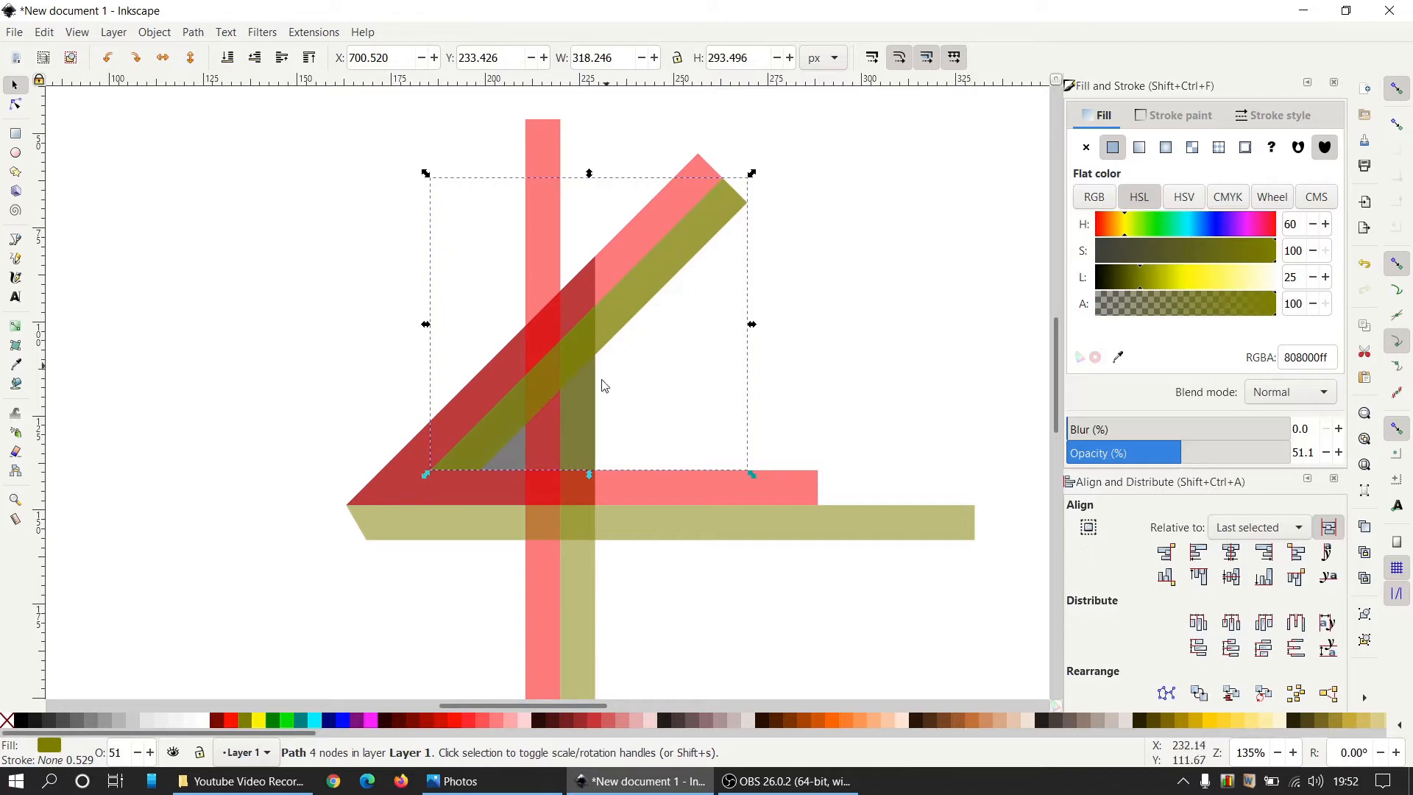
shift+click(537, 603)
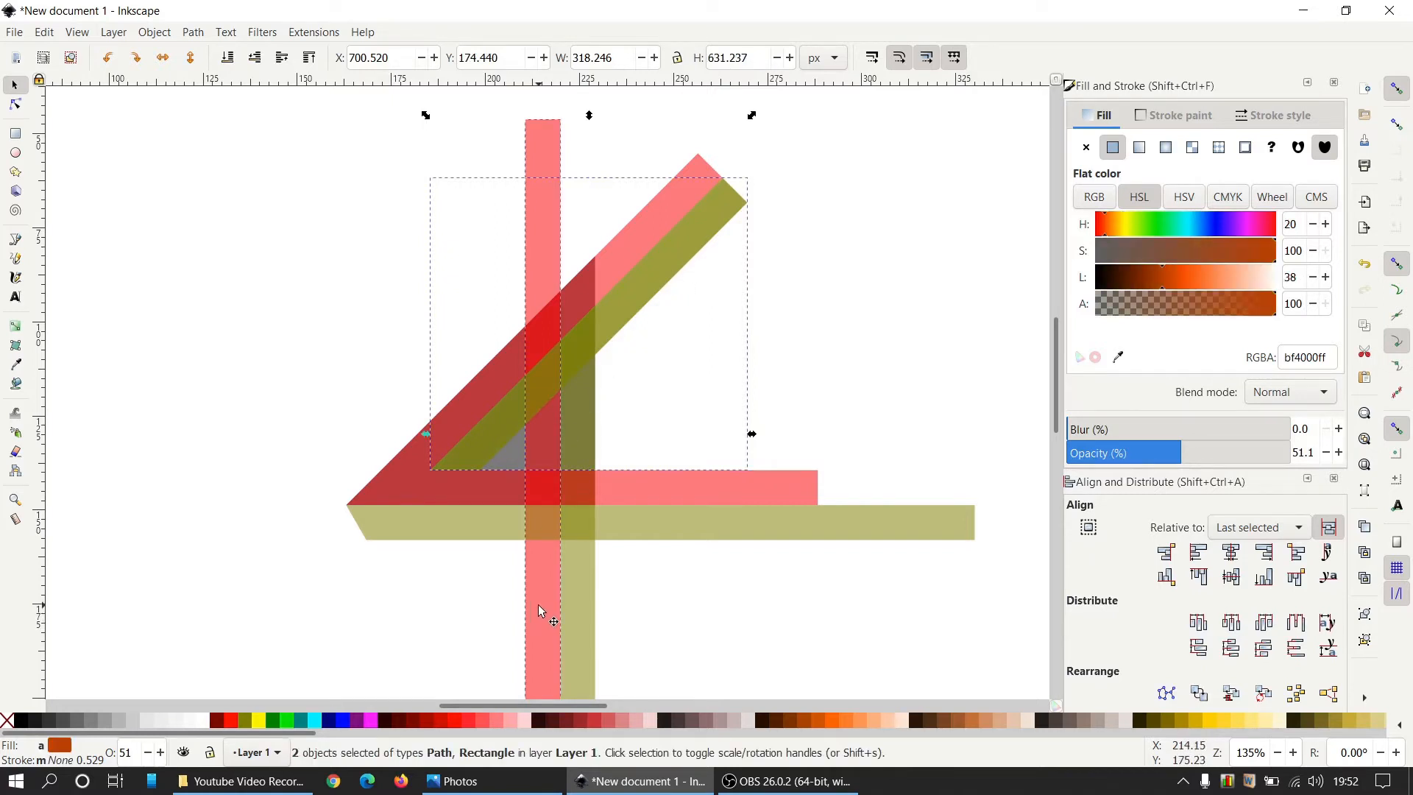
click(193, 32)
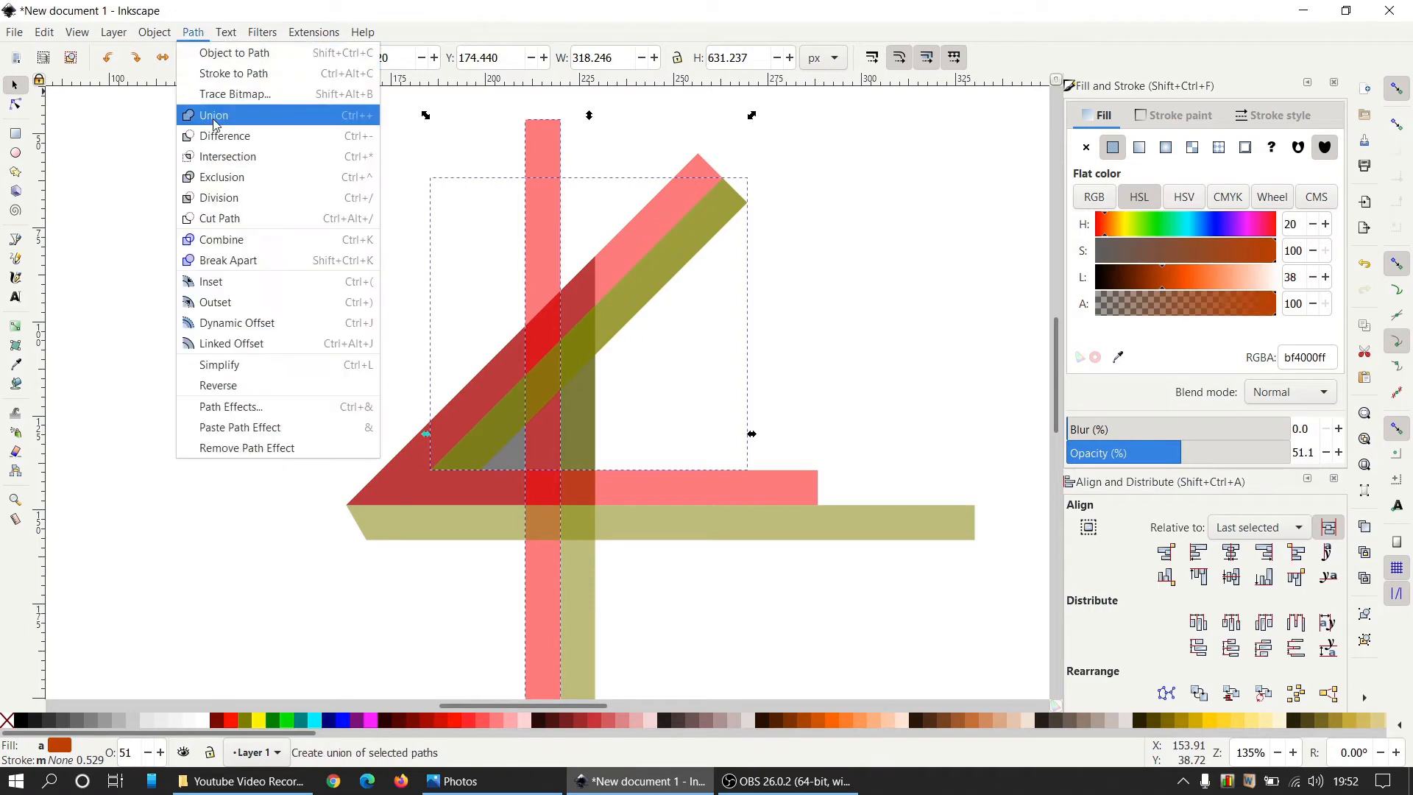
click(219, 135)
Break the cut vertical red bar apart and delete its piece above the diagonal olive bar
click(197, 34)
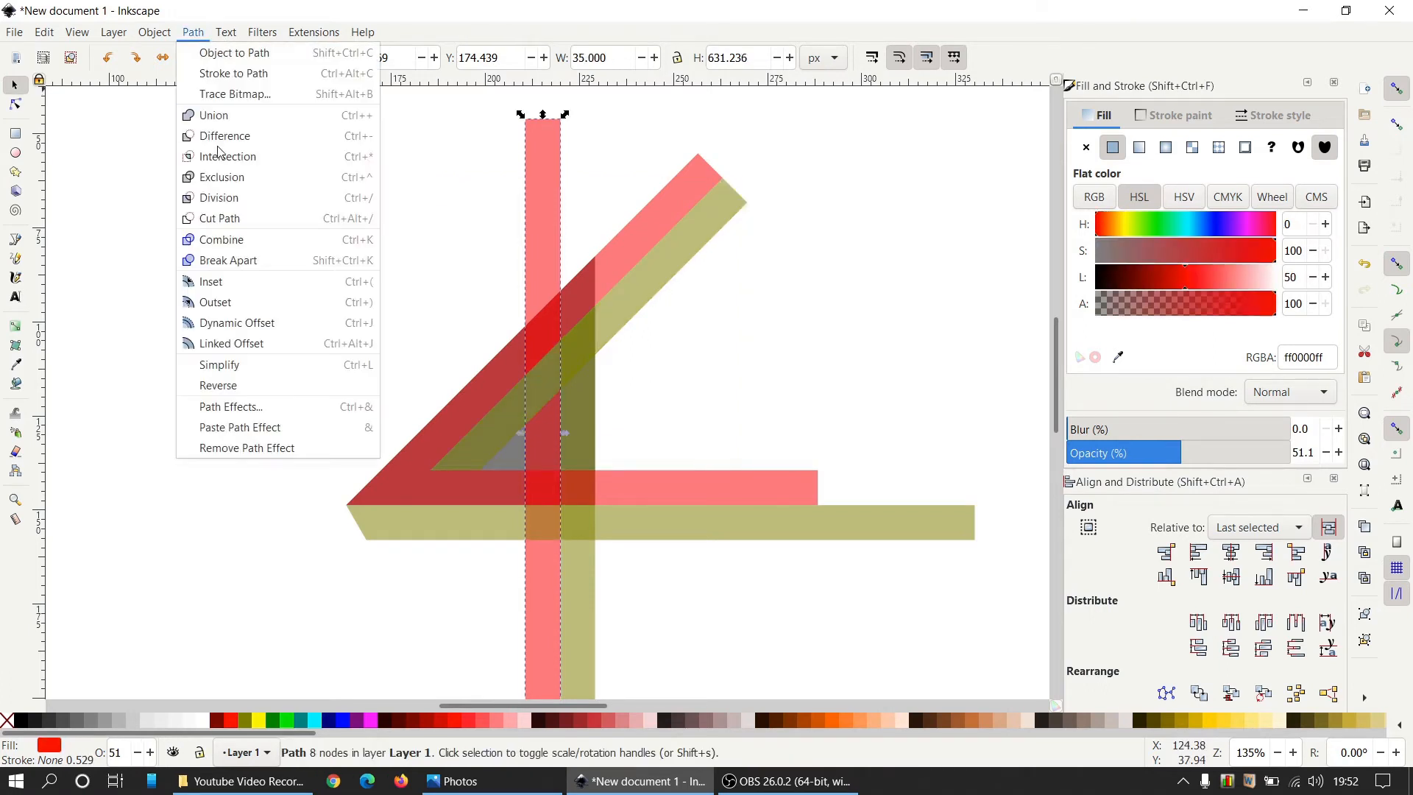
click(239, 262)
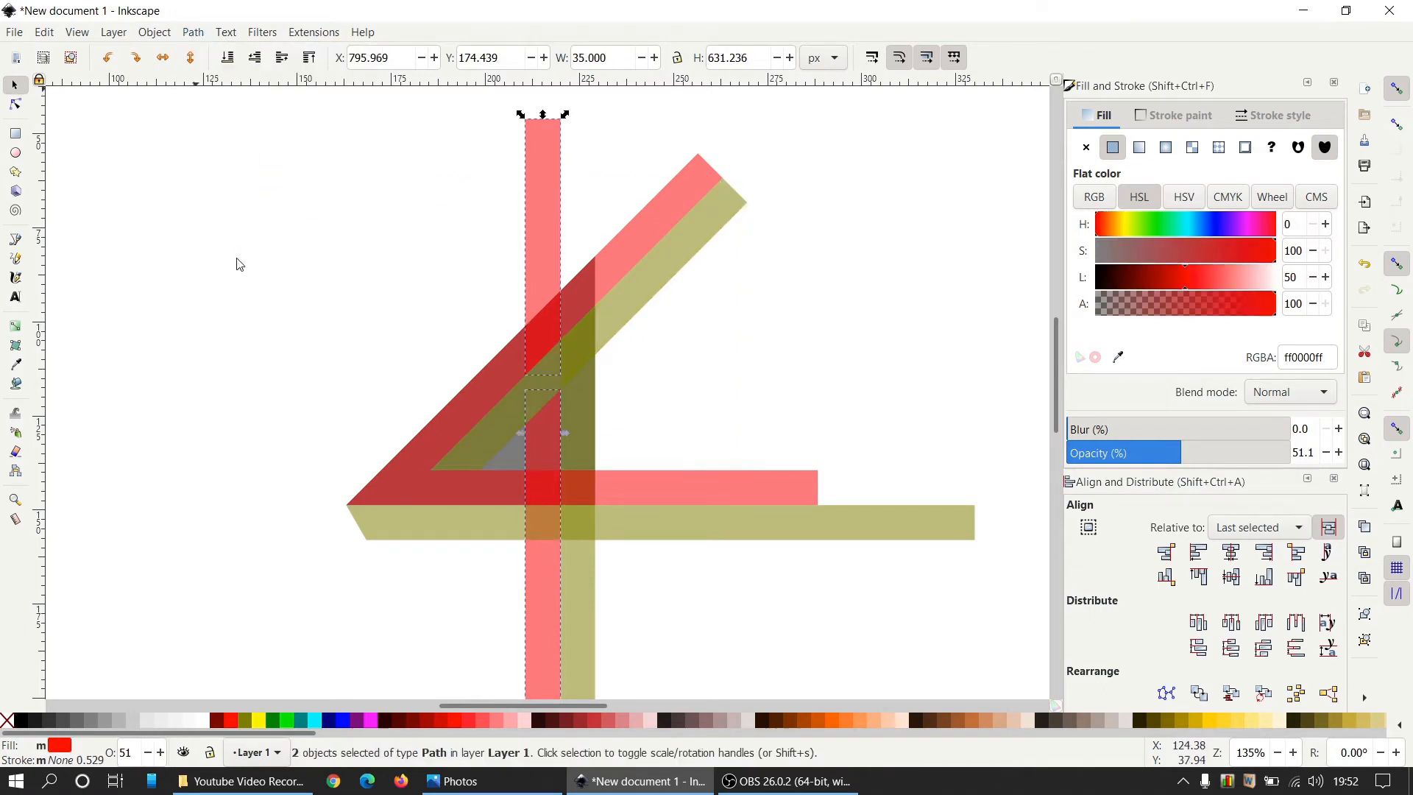
key(shift)
shift+click(545, 601)
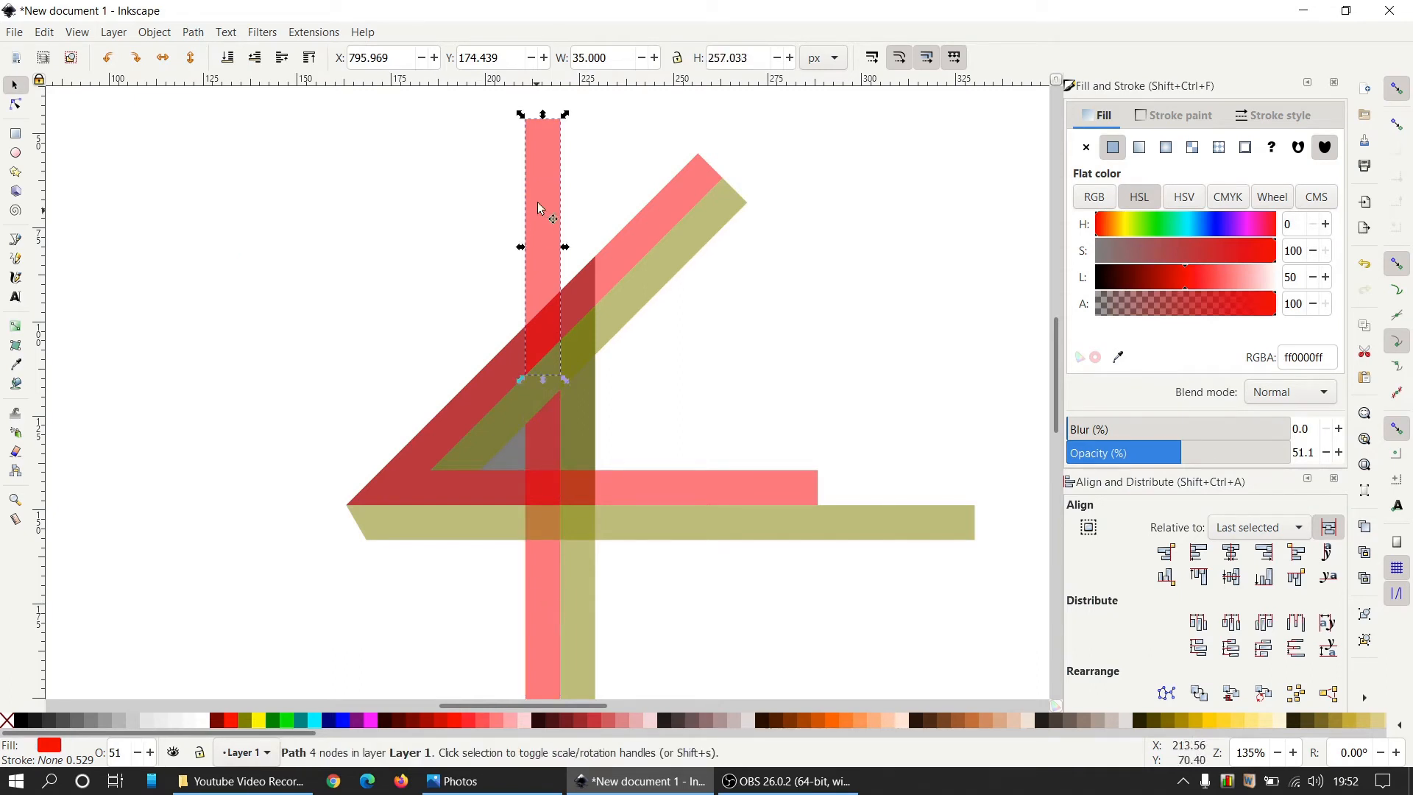
key(Delete)
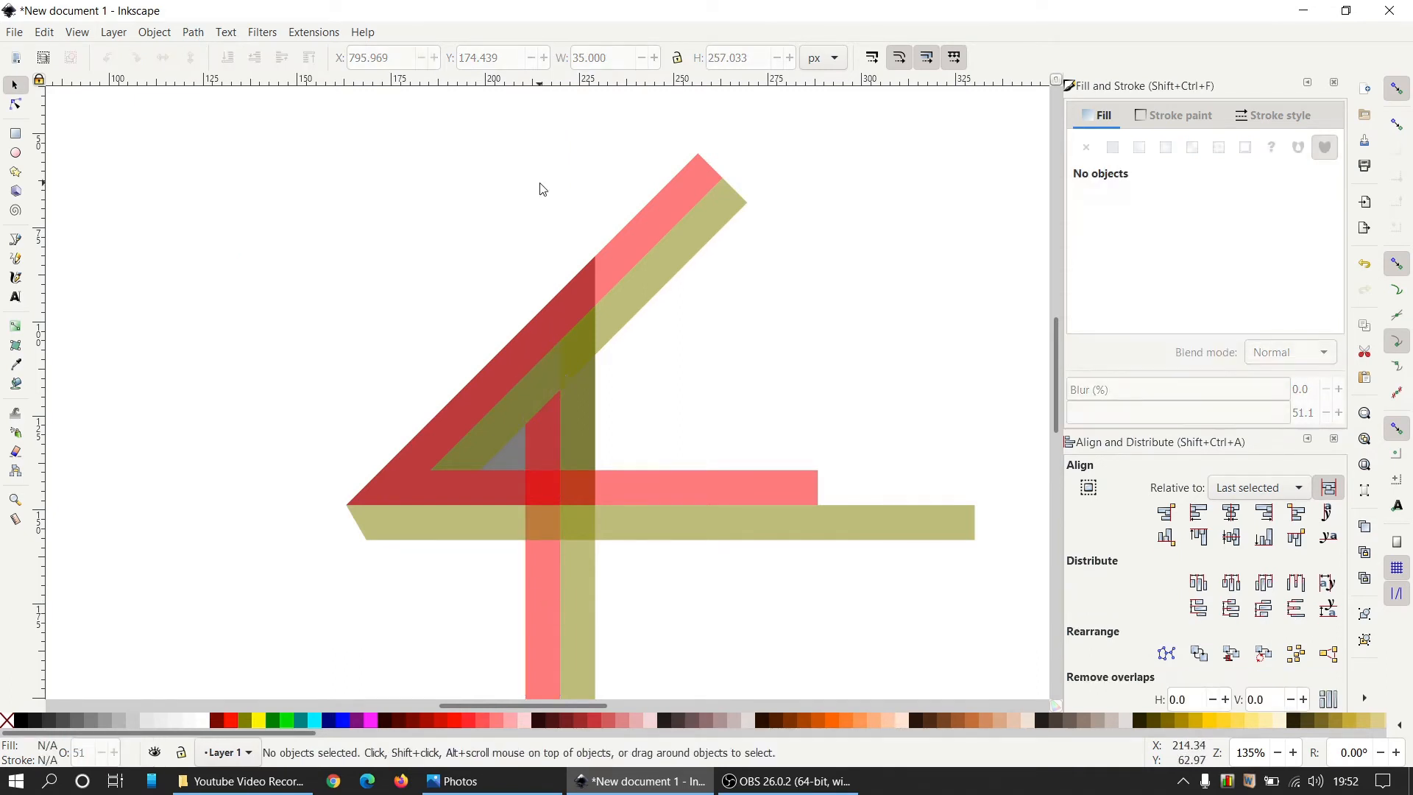
Move the spare yellow bar closer to the design and place a duplicate flush against the vertical olive bar's outer edge, with their lower ends aligned
ctrl+scroll(611, 263, down, 2)
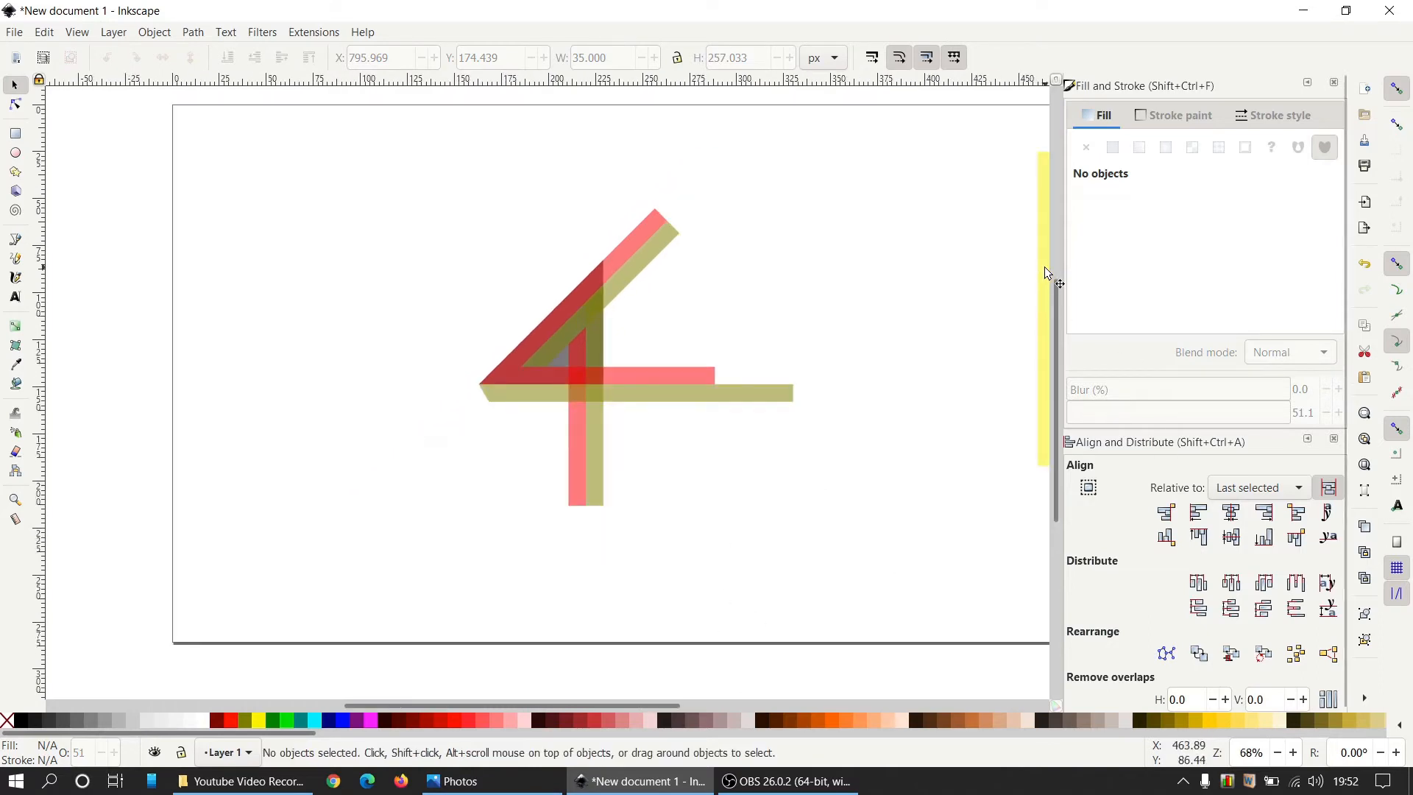
drag(1047, 272, 984, 268)
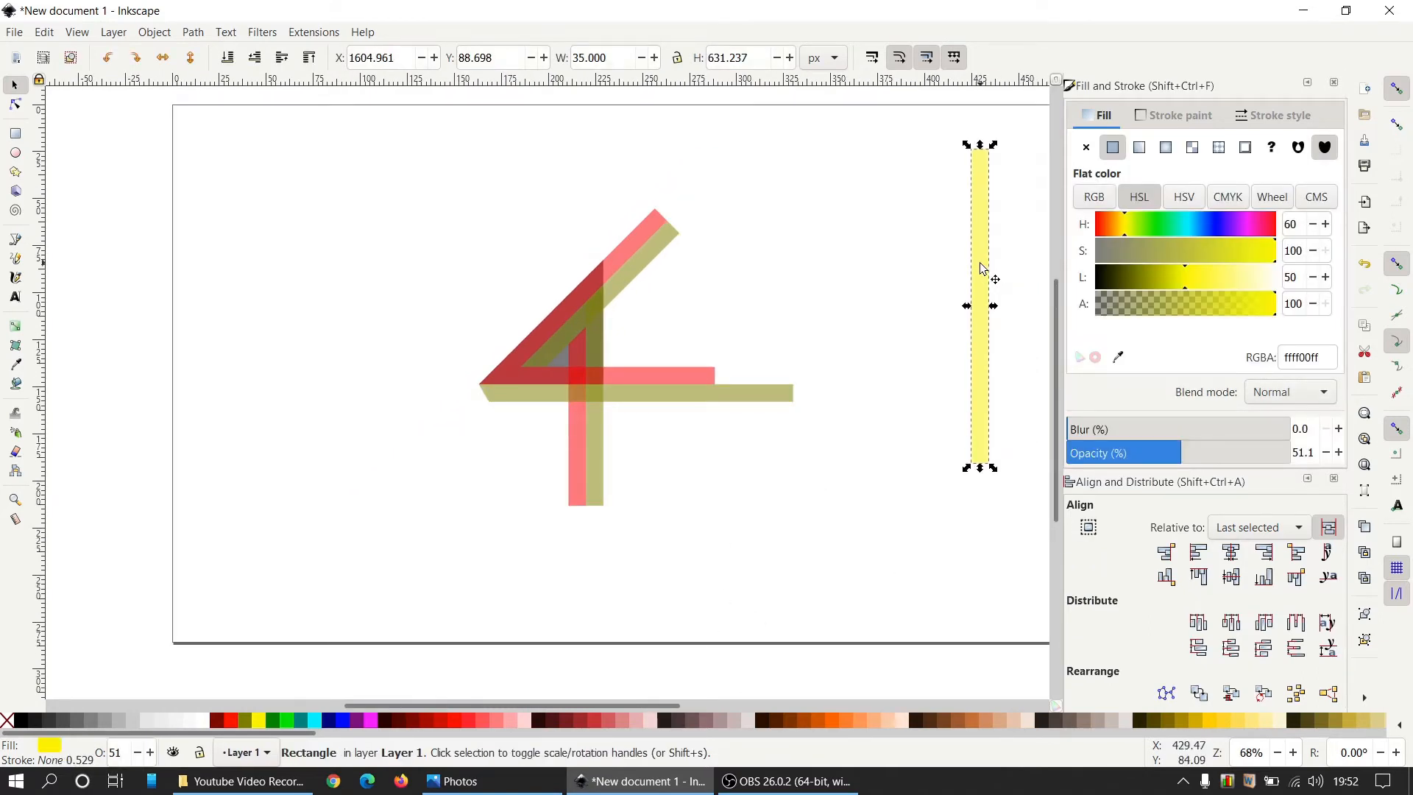
right_click(983, 268)
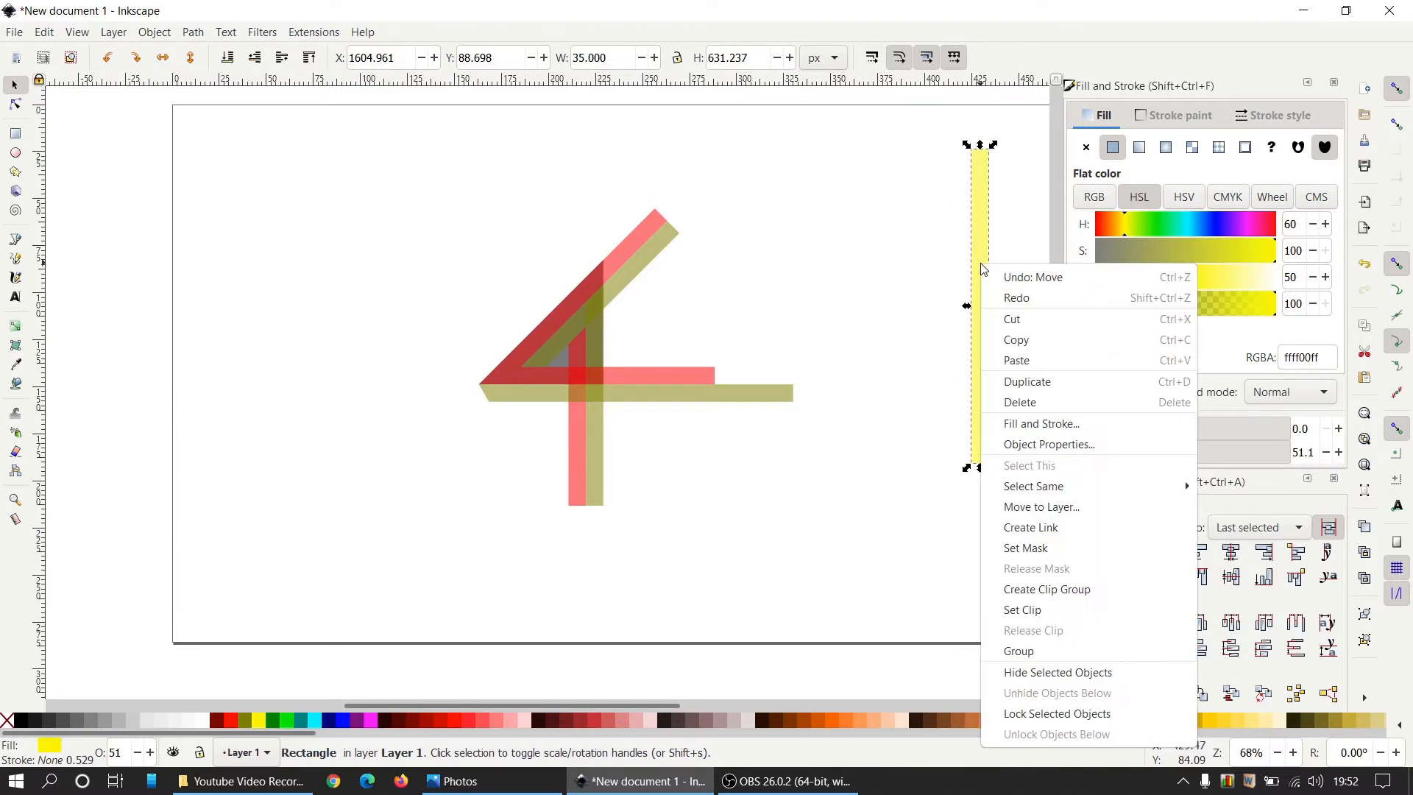
click(1030, 381)
drag(981, 325, 610, 376)
scroll(652, 457, up, 2)
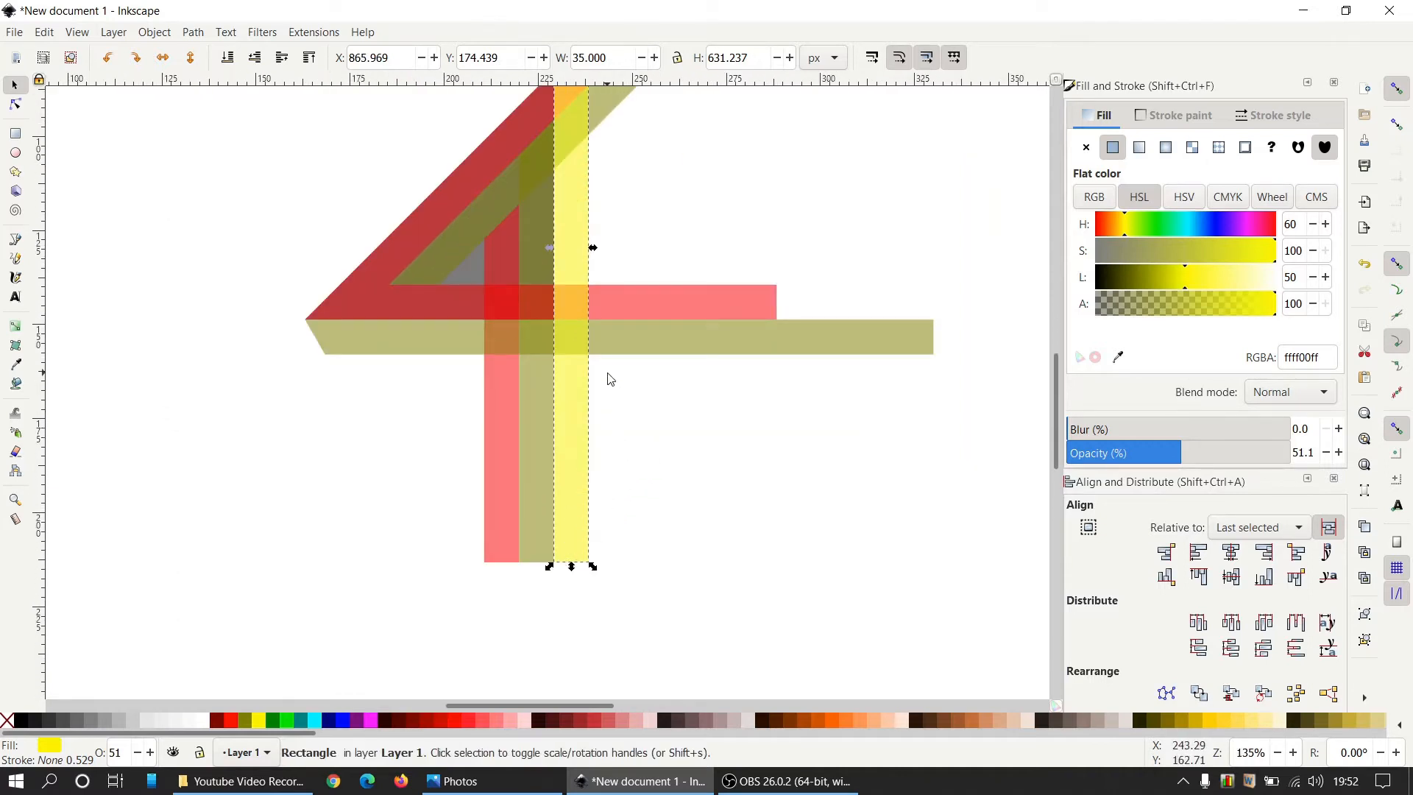
scroll(608, 373, up, 4)
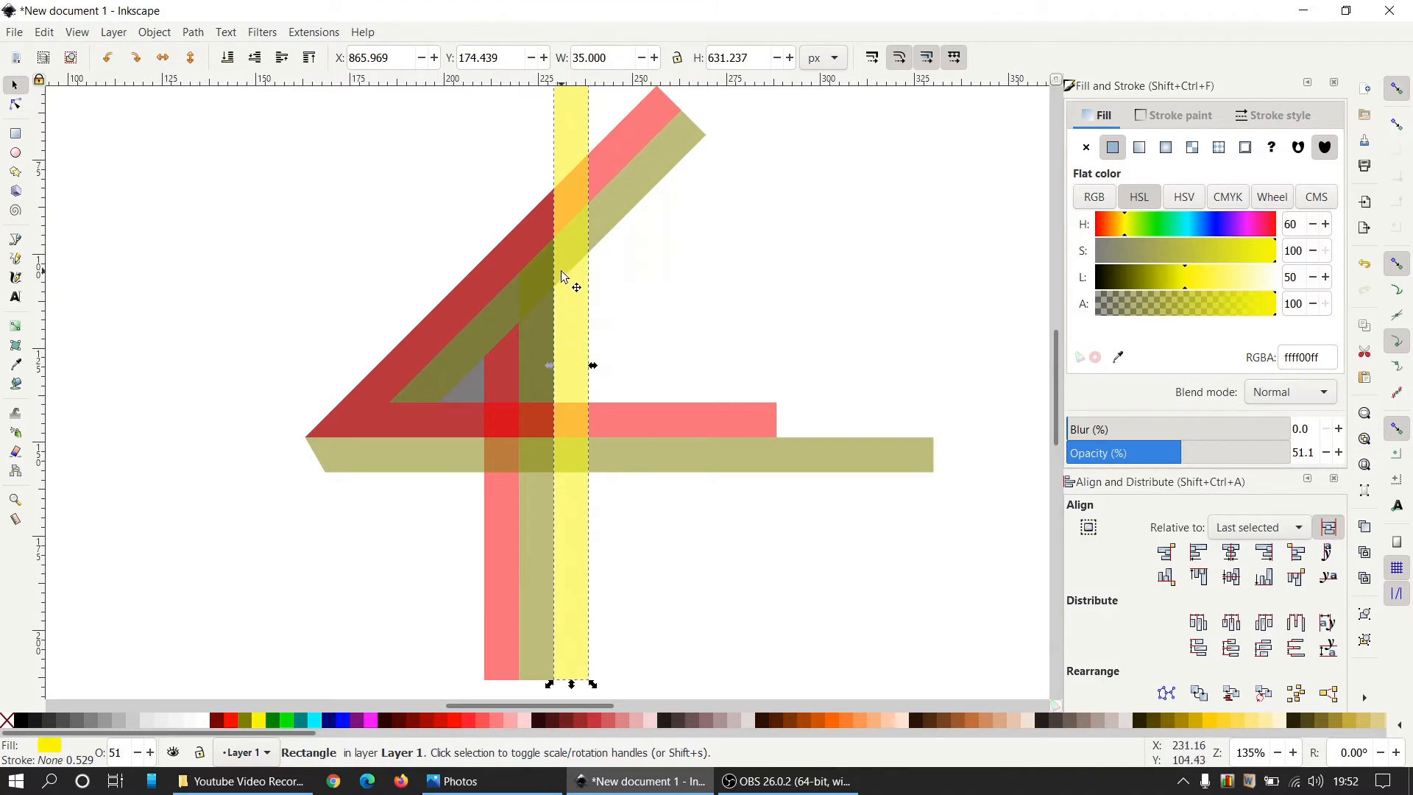
scroll(581, 265, up, 1)
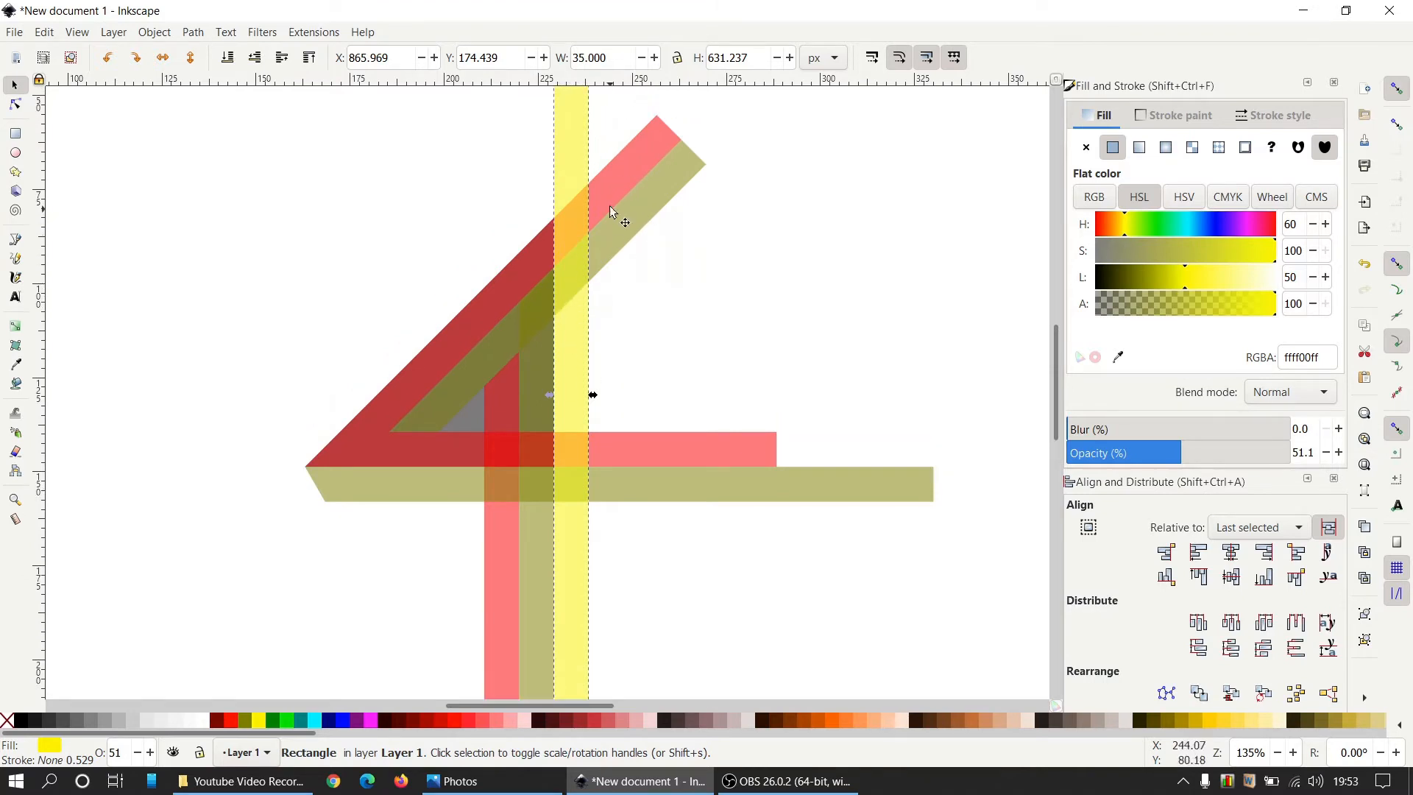
Duplicate the placed yellow bar and subtract the copy from the diagonal olive bar with Difference
click(579, 355)
key(ctrl)
key(Home)
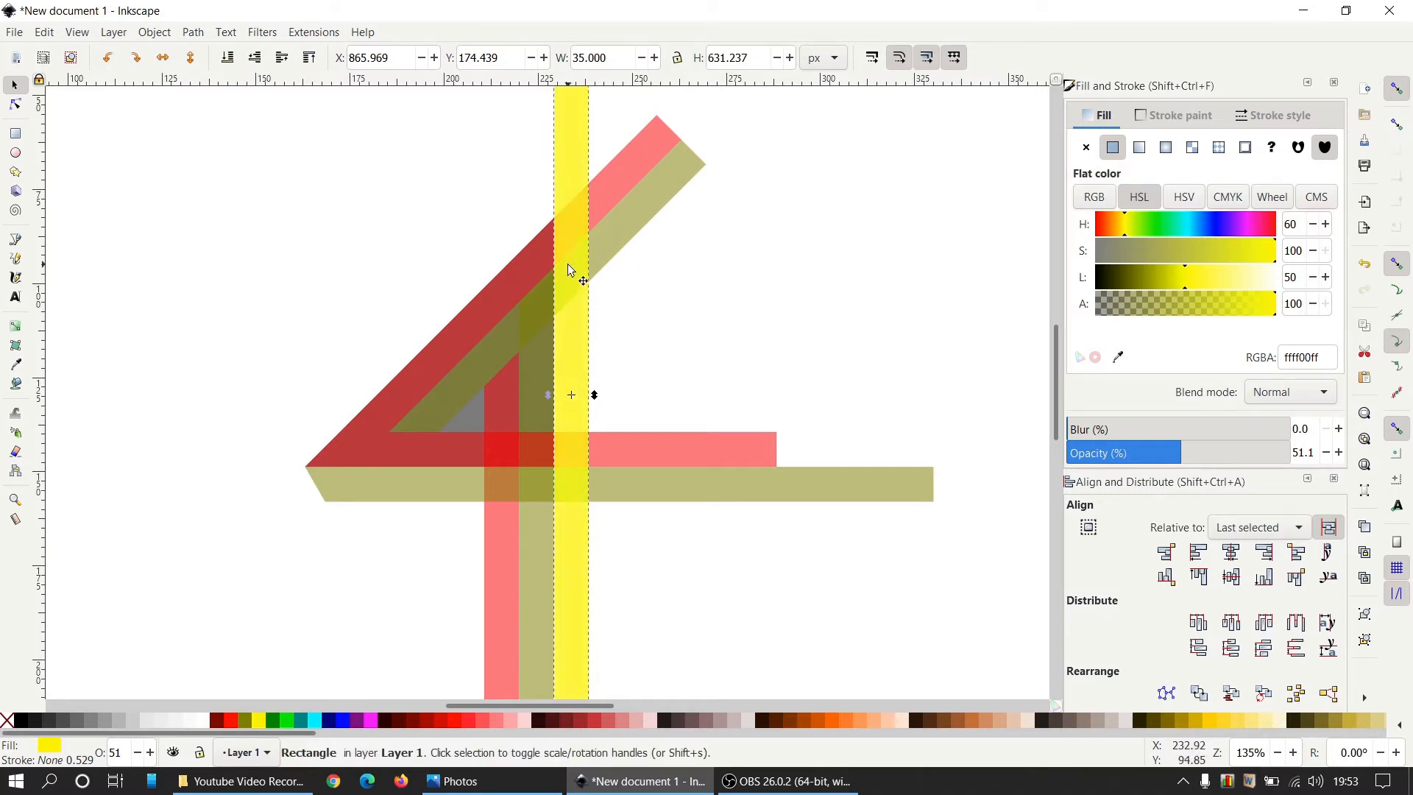
shift+click(662, 198)
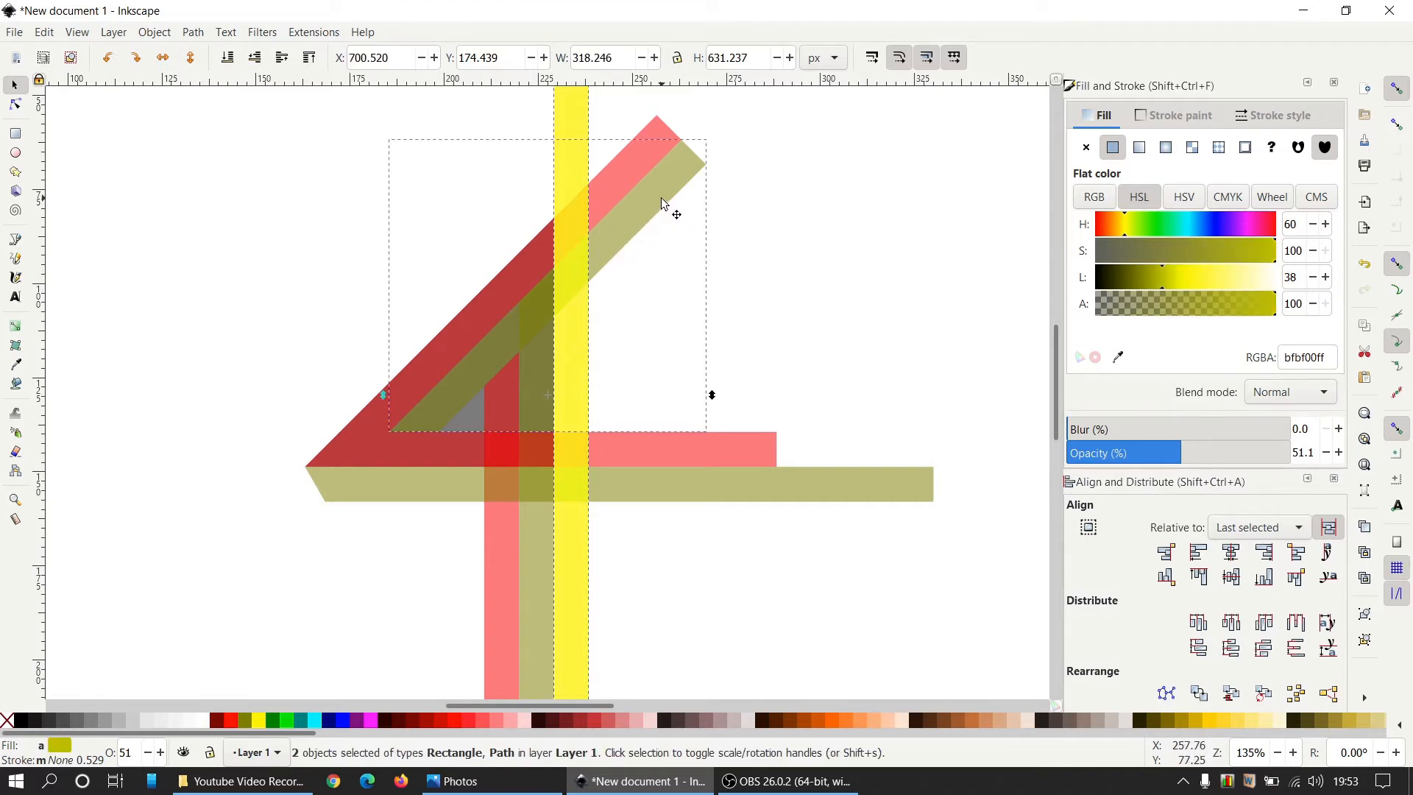
click(193, 32)
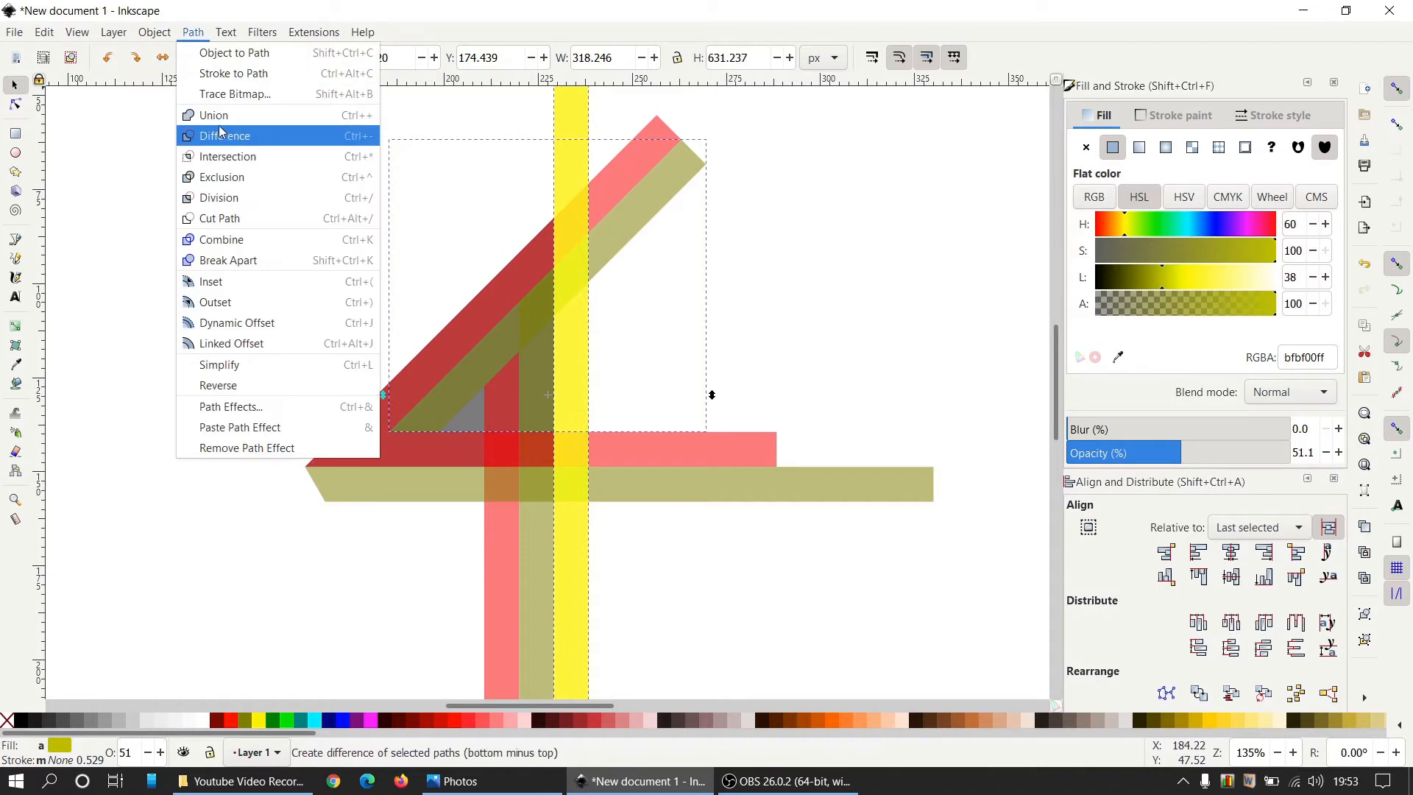
click(223, 136)
Break the cut diagonal olive bar apart and delete its outer piece beyond the yellow bar
click(193, 33)
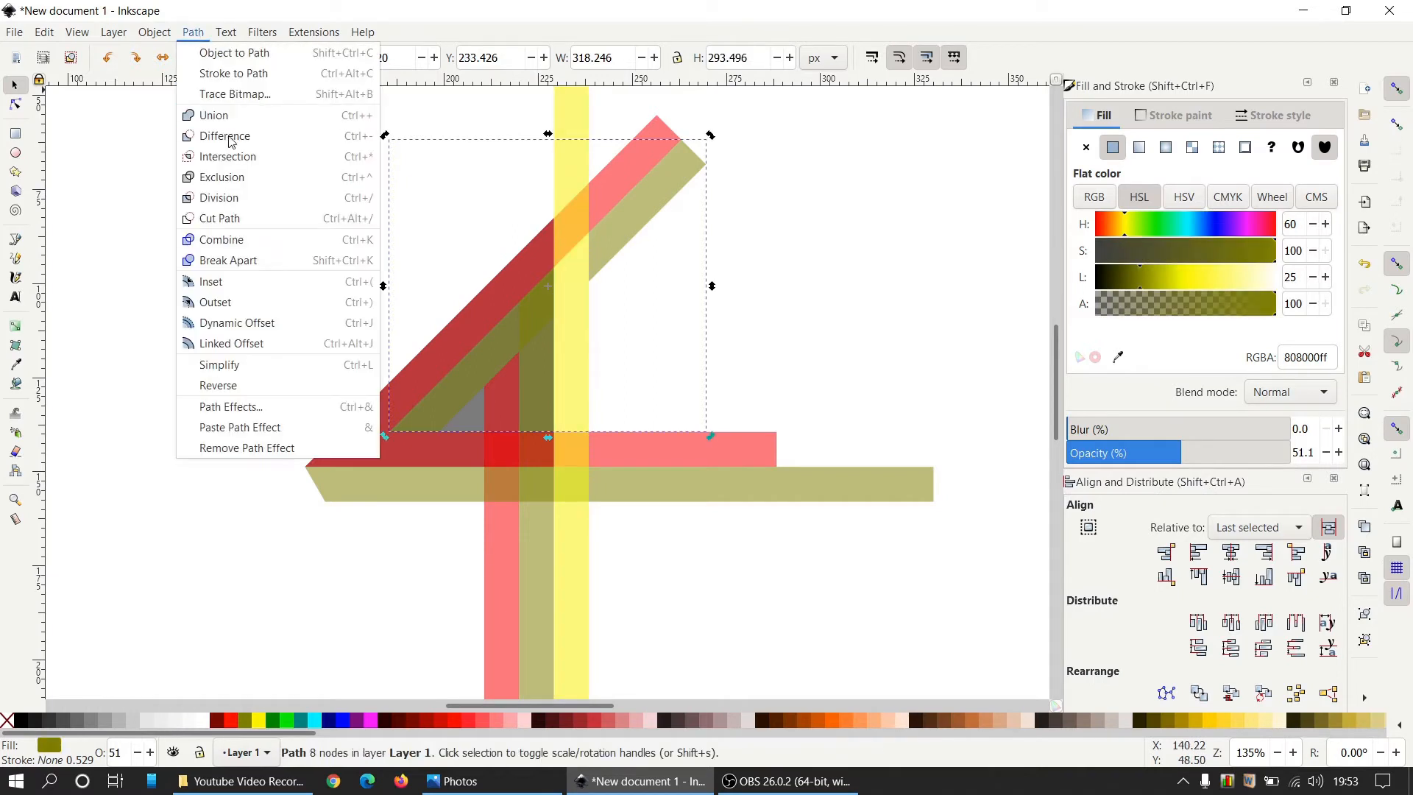
click(250, 260)
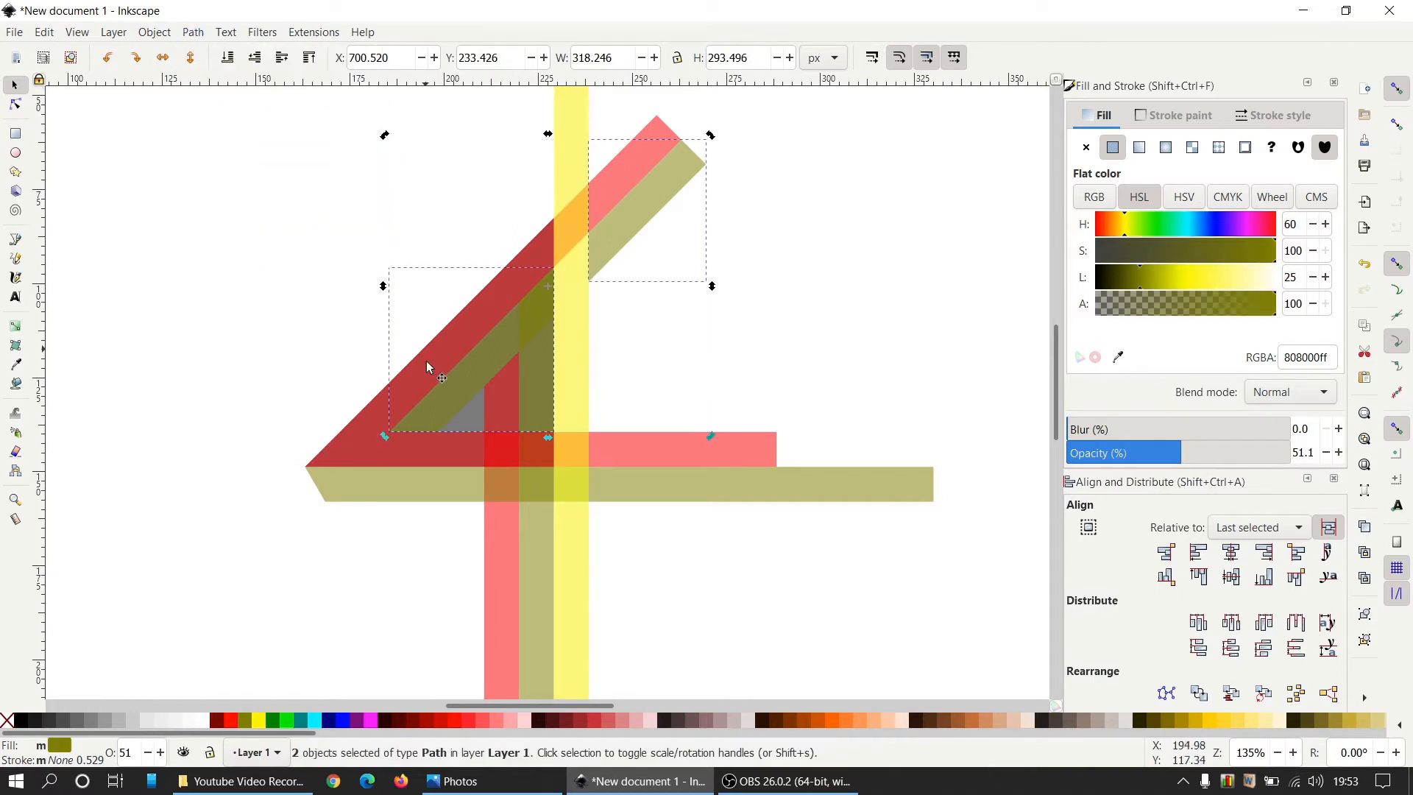
shift+click(457, 384)
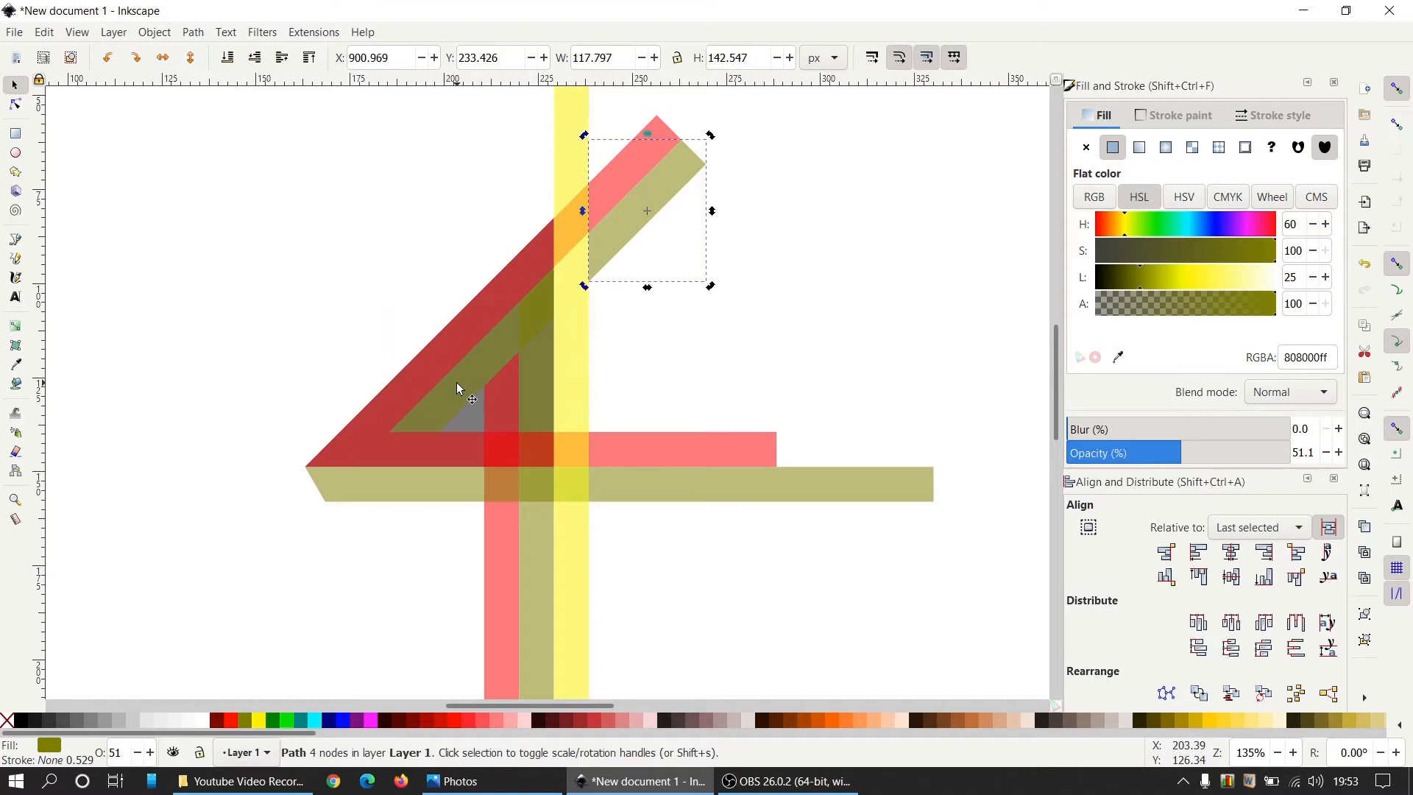
key(Delete)
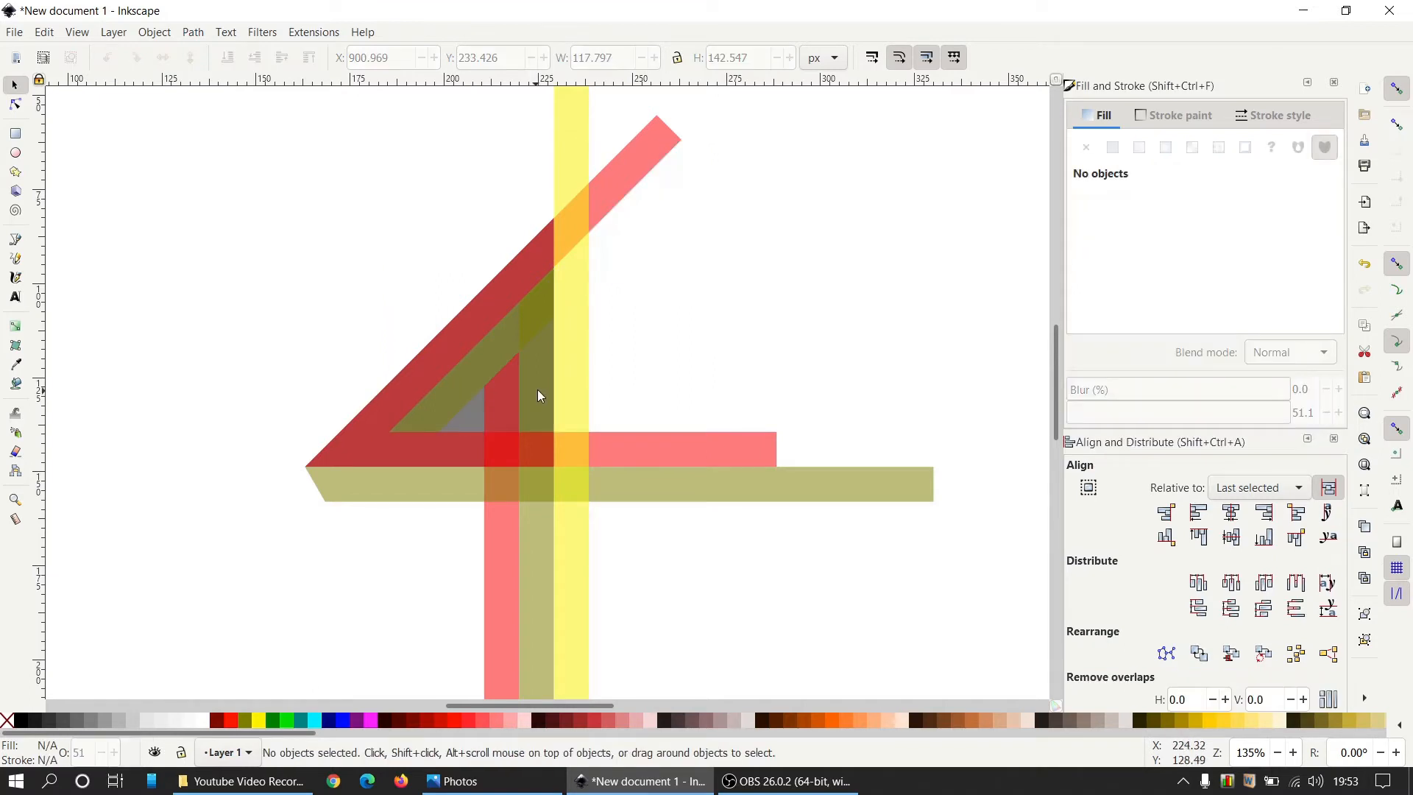
Subtract the remaining yellow bar from the diagonal red bar with Difference
click(574, 370)
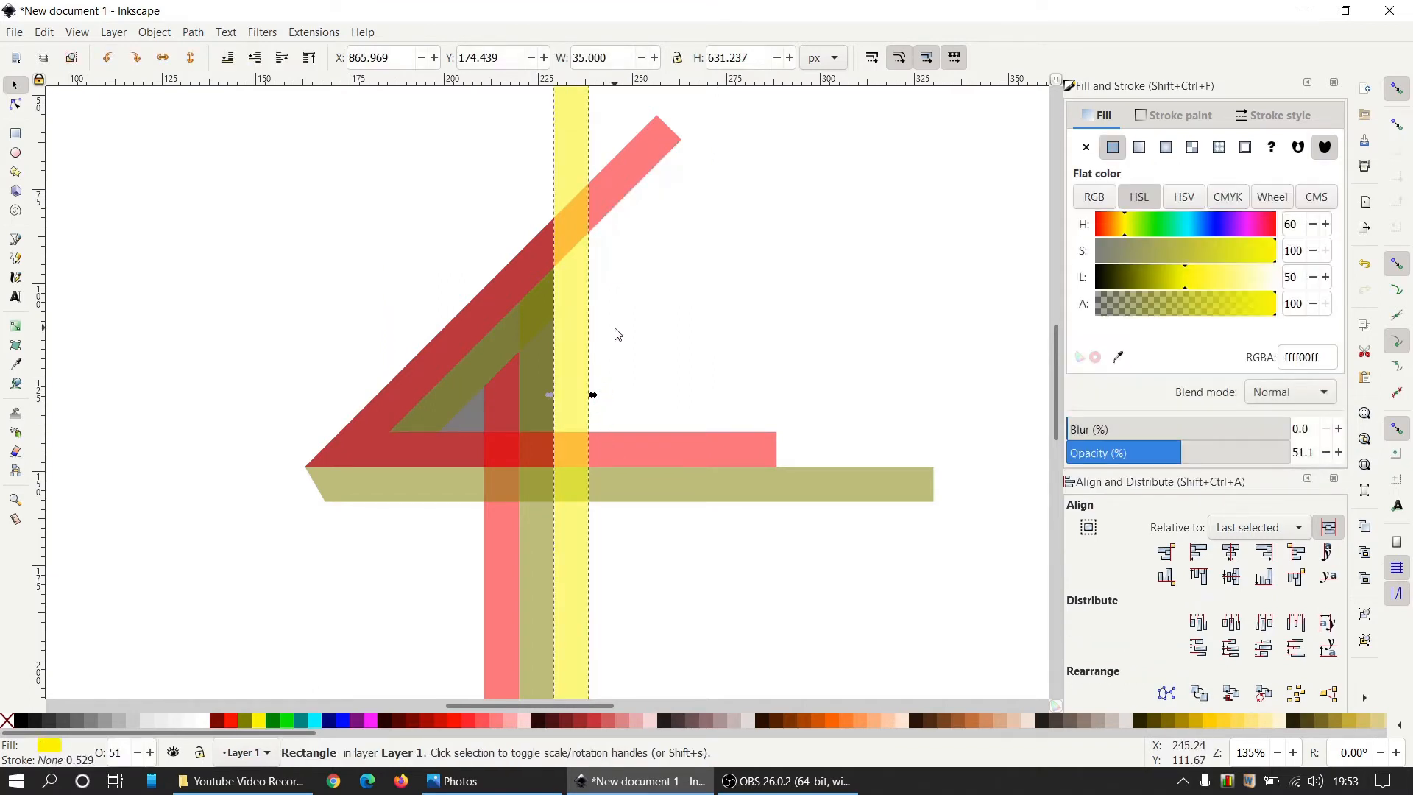
shift+click(631, 188)
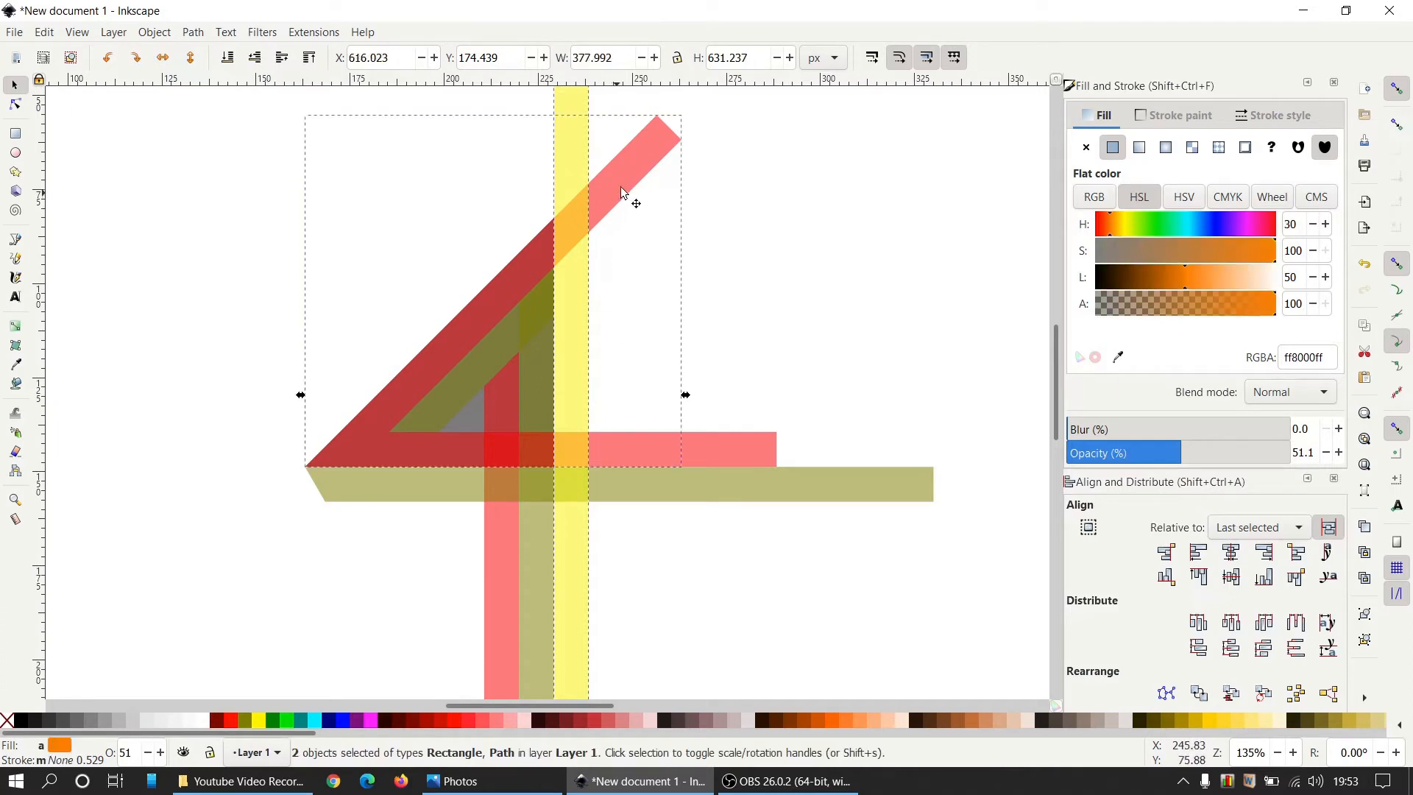
click(193, 33)
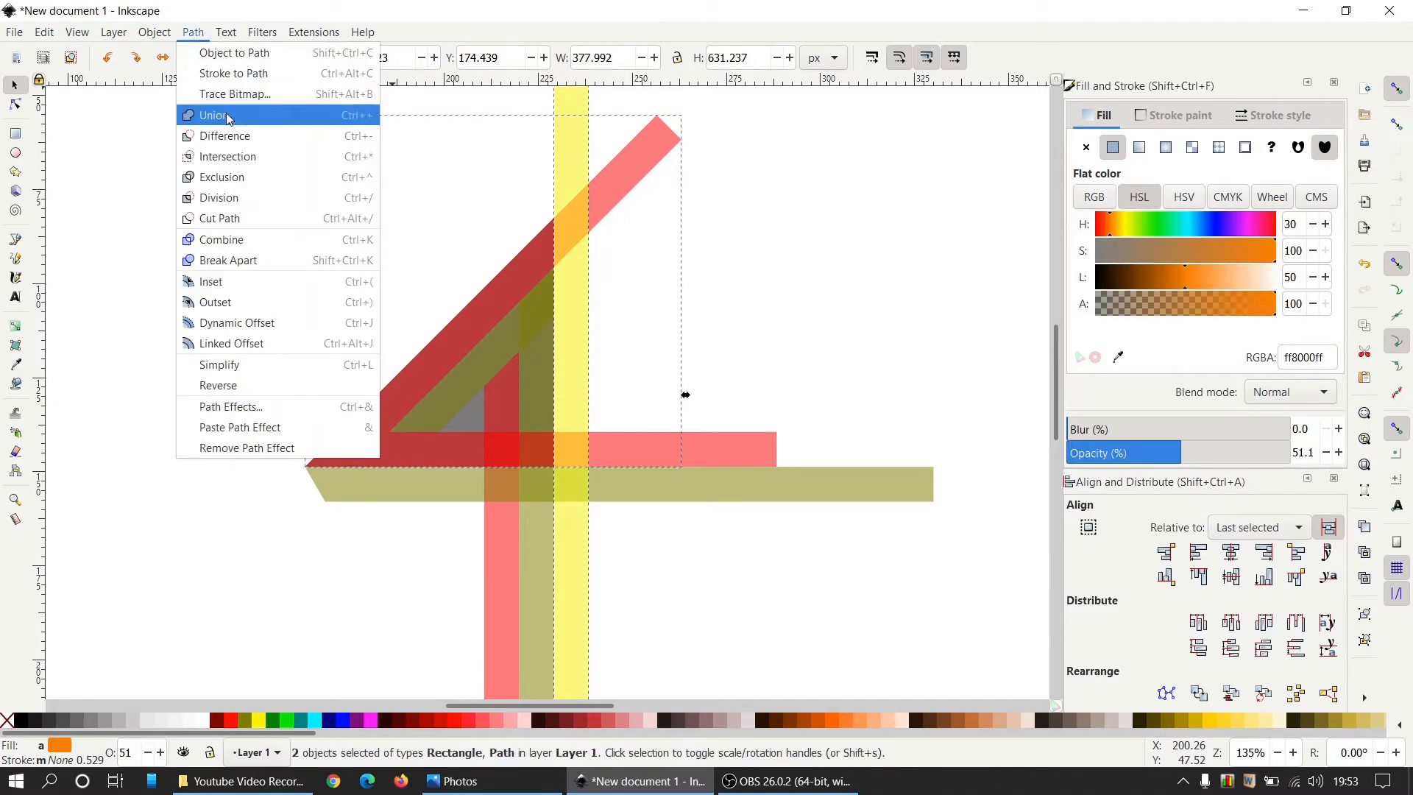
click(234, 136)
Break the cut diagonal red bar apart and delete its detached outer piece beyond the vertical olive bar
click(202, 33)
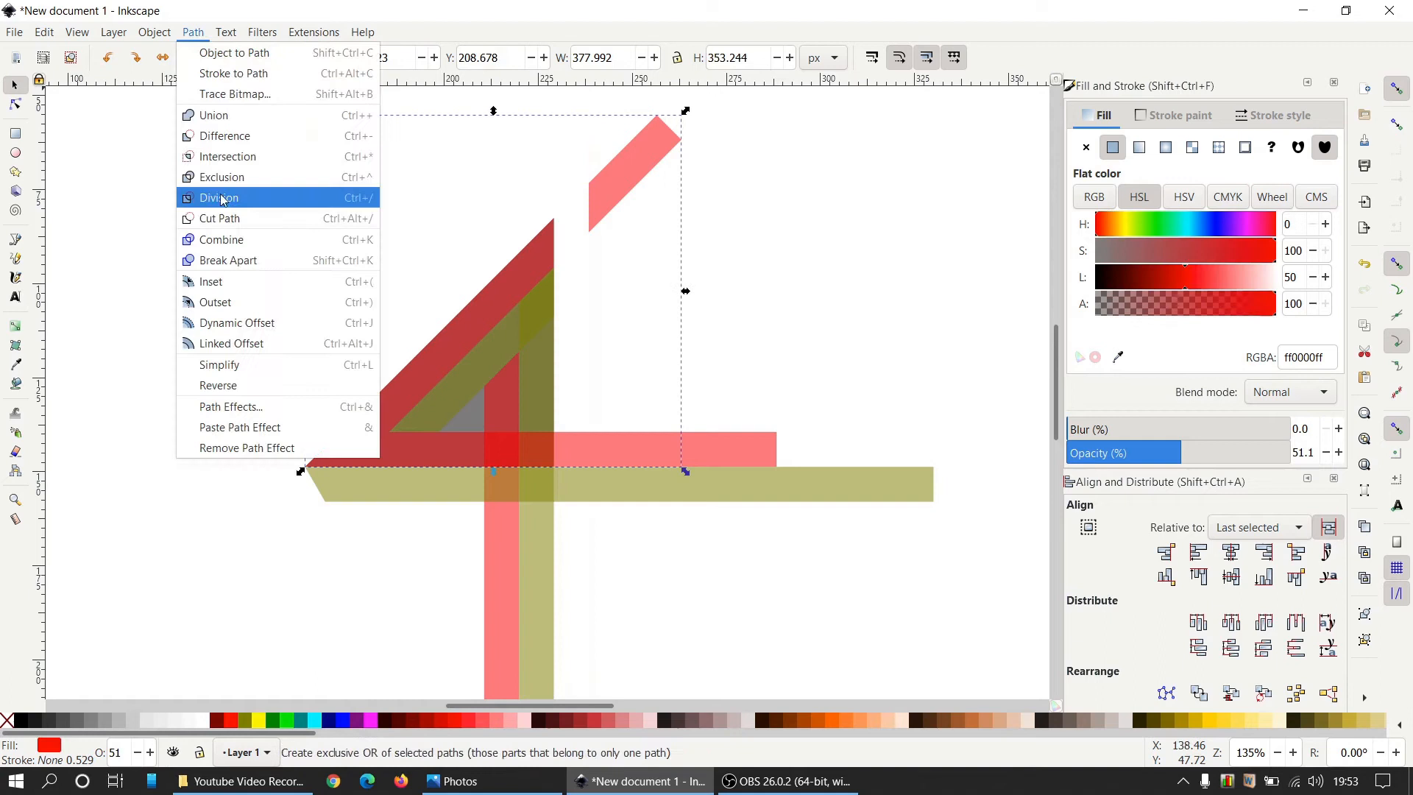
click(235, 262)
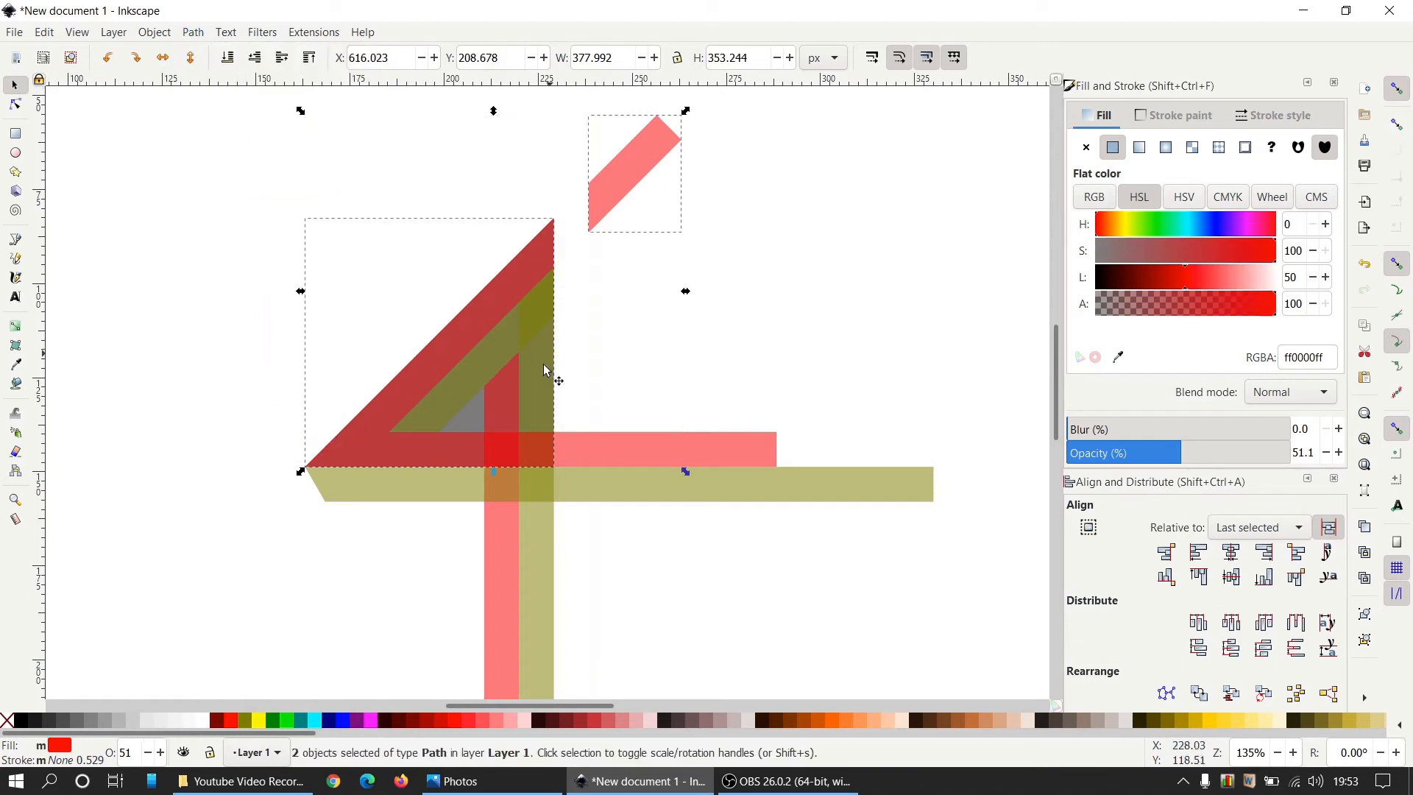
shift+click(451, 346)
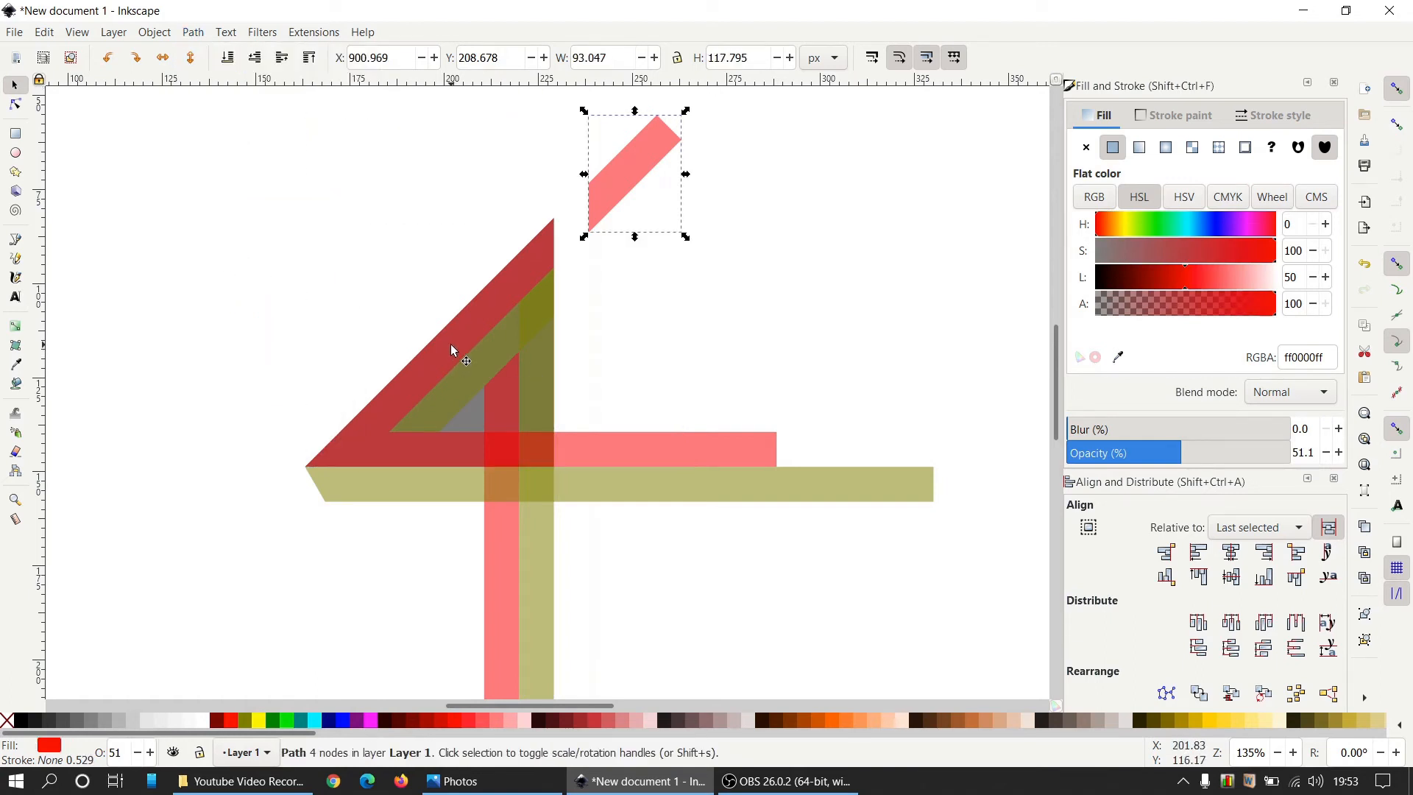
key(Delete)
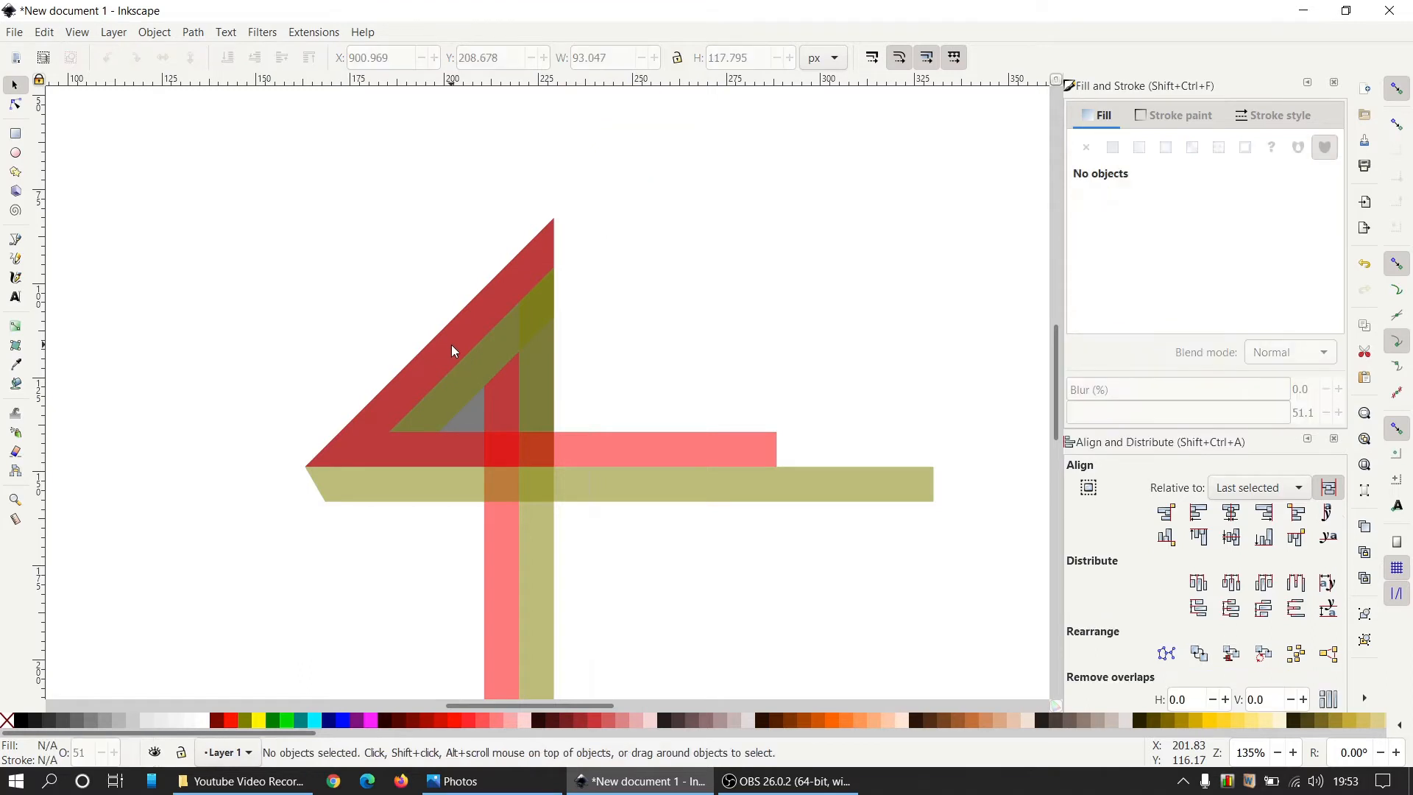
Draw a closed Bezier shape around the diagonal red bar's upper tip, with a horizontal base starting at the olive bar's top corner
click(17, 243)
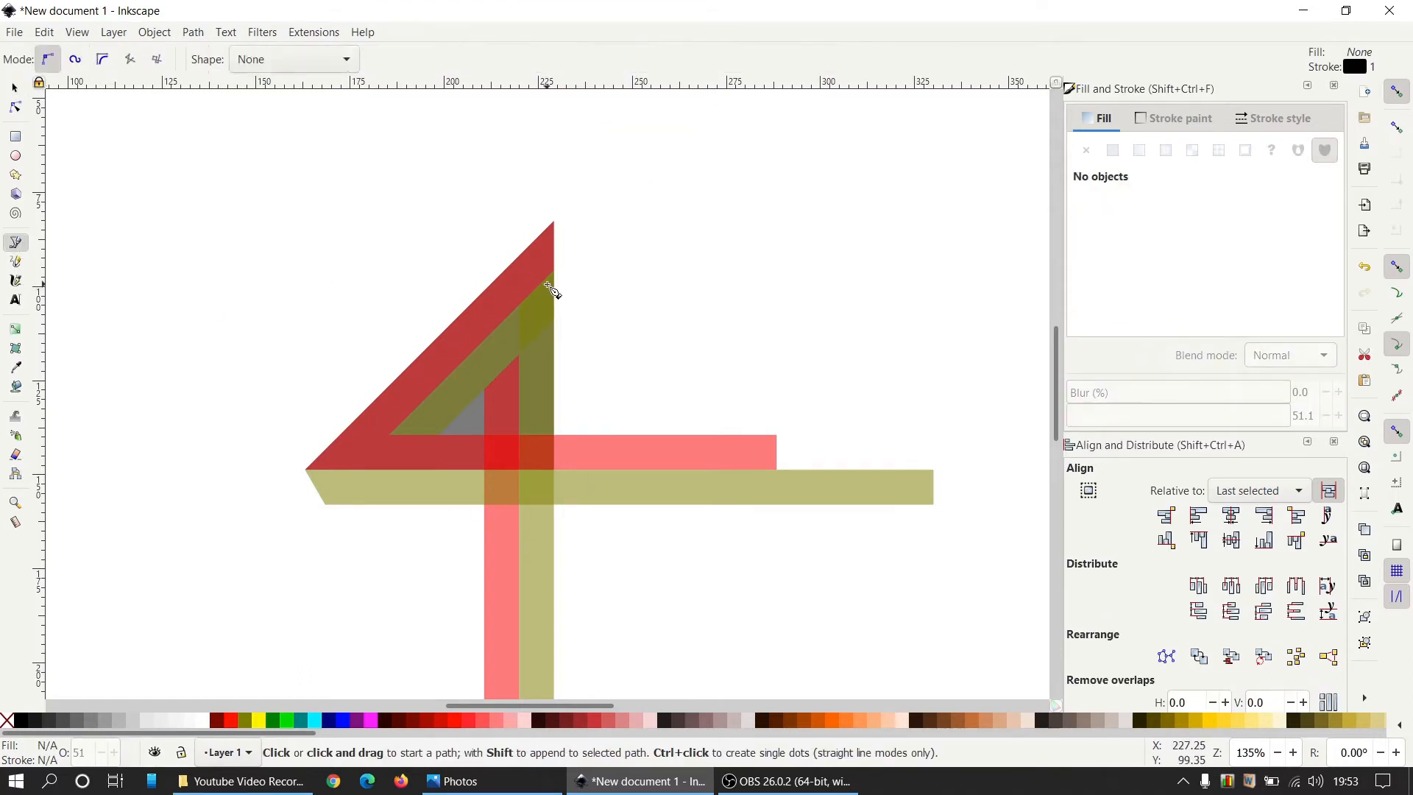
scroll(552, 284, up, 2)
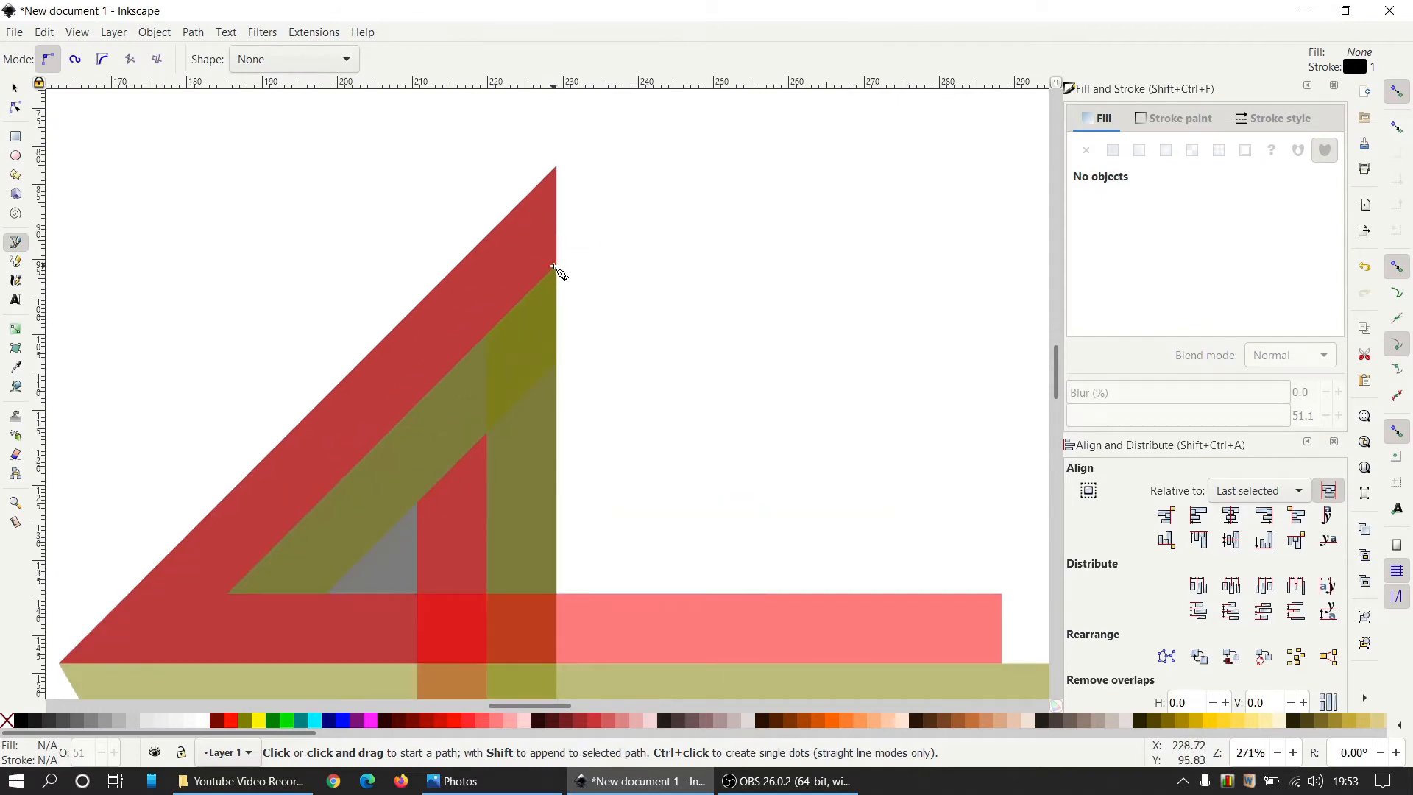
click(556, 267)
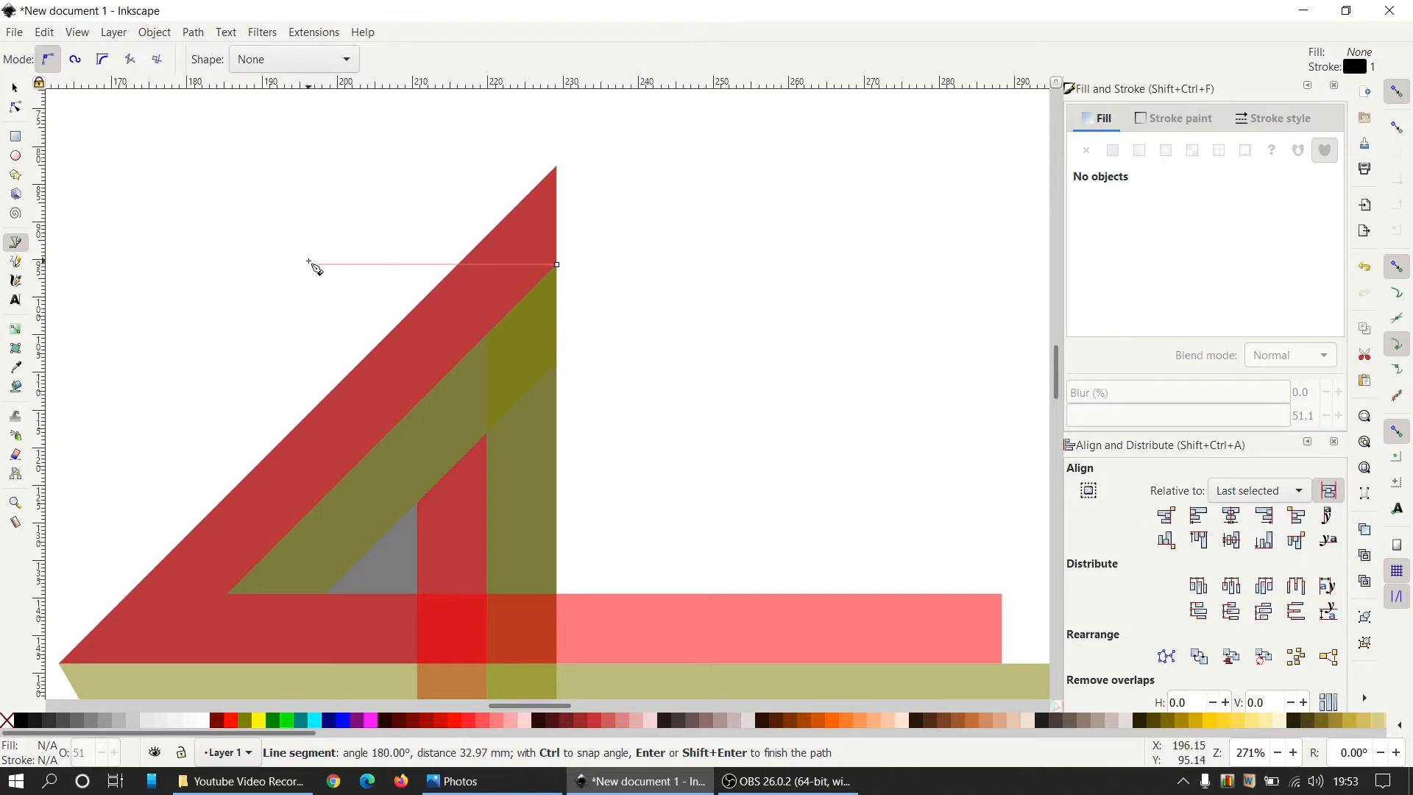
click(309, 263)
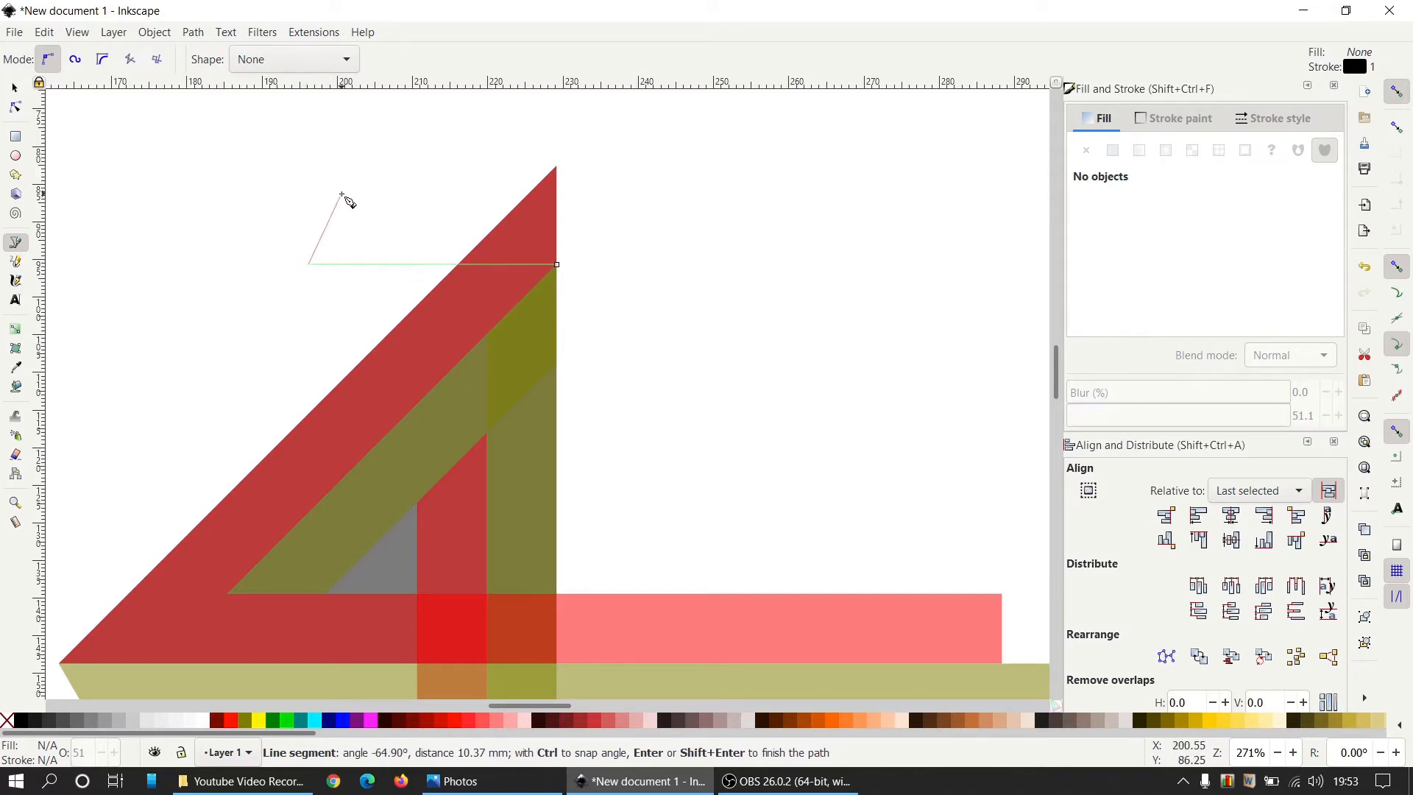
click(342, 193)
click(406, 156)
click(549, 122)
click(605, 156)
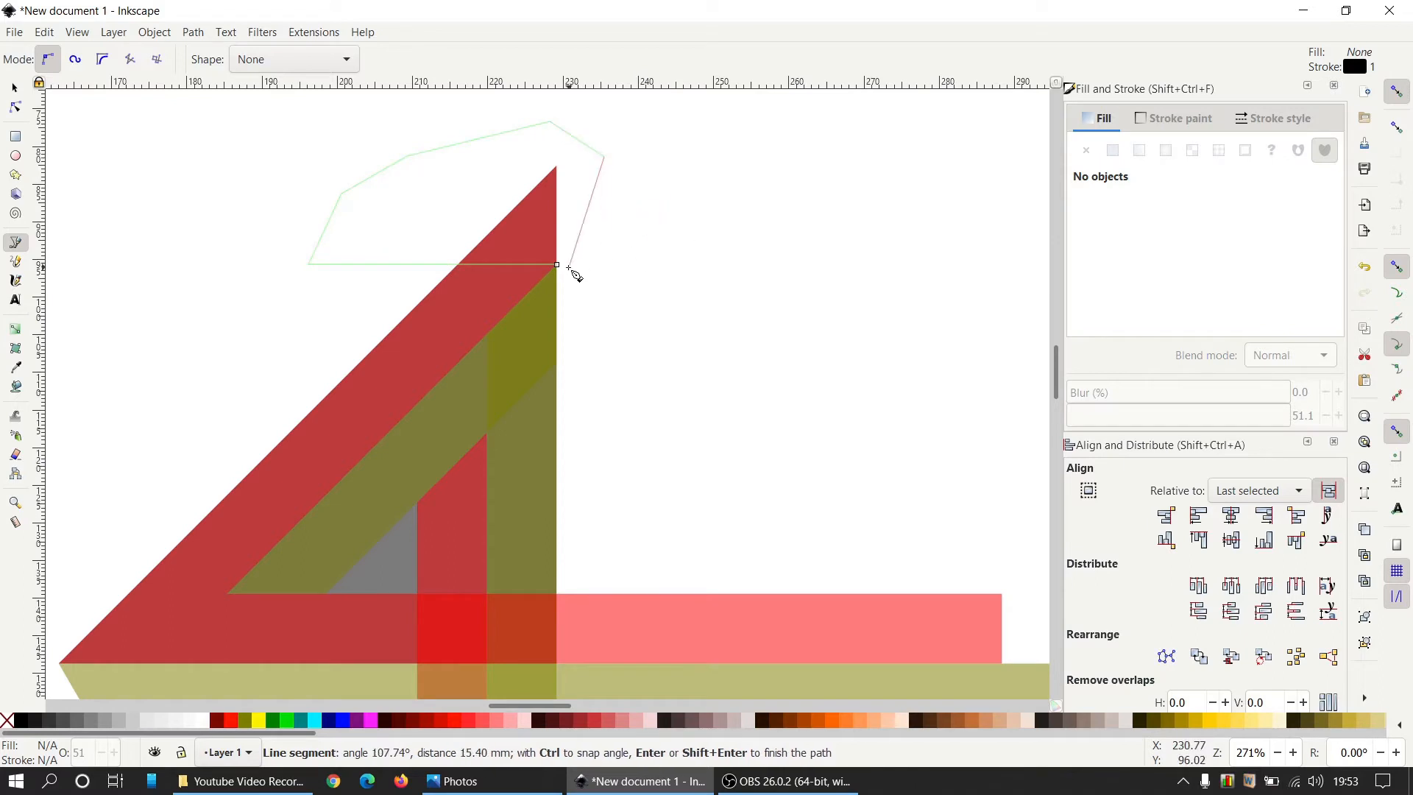
click(557, 265)
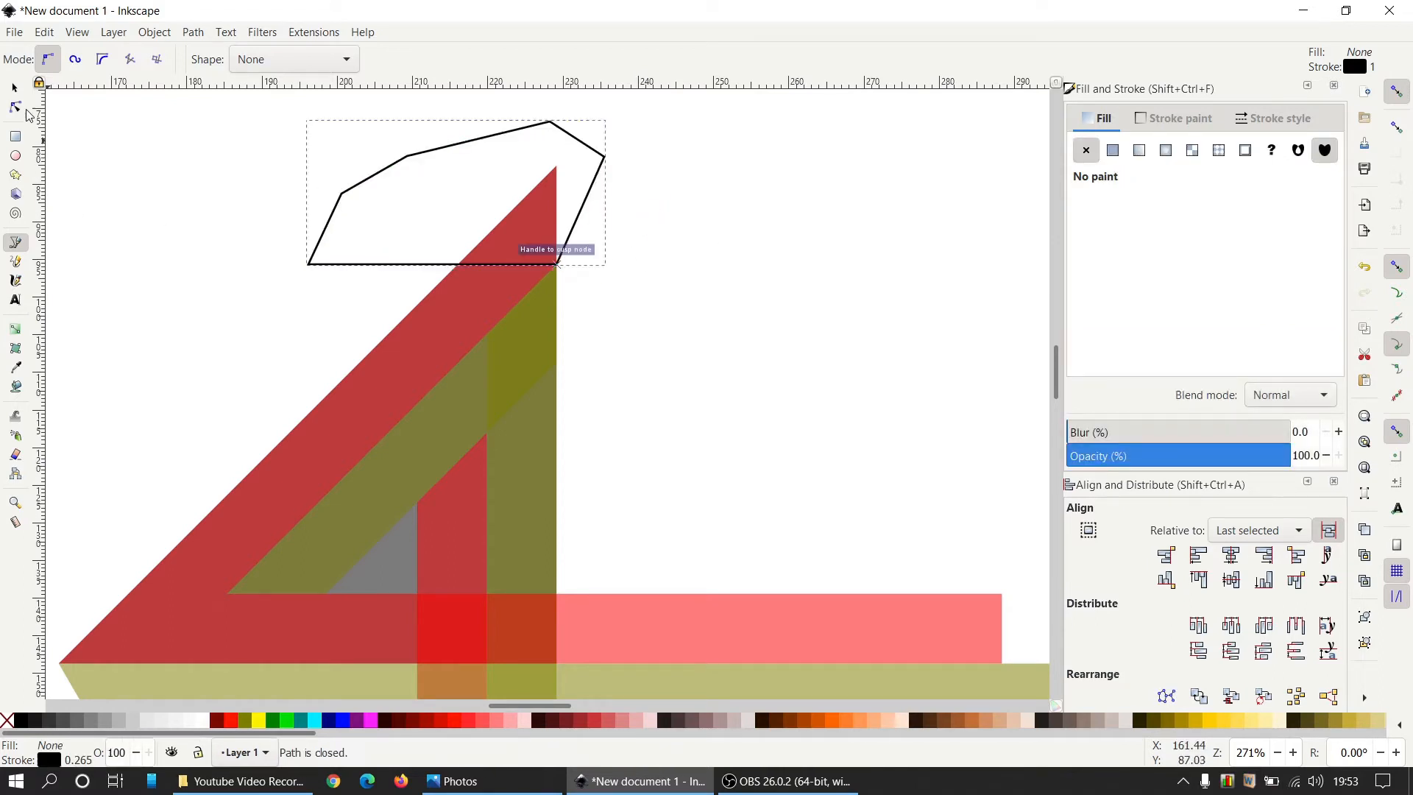
Subtract the drawn outline from the diagonal red bar with Difference, and delete the semi-transparent black triangle behind the design
click(15, 89)
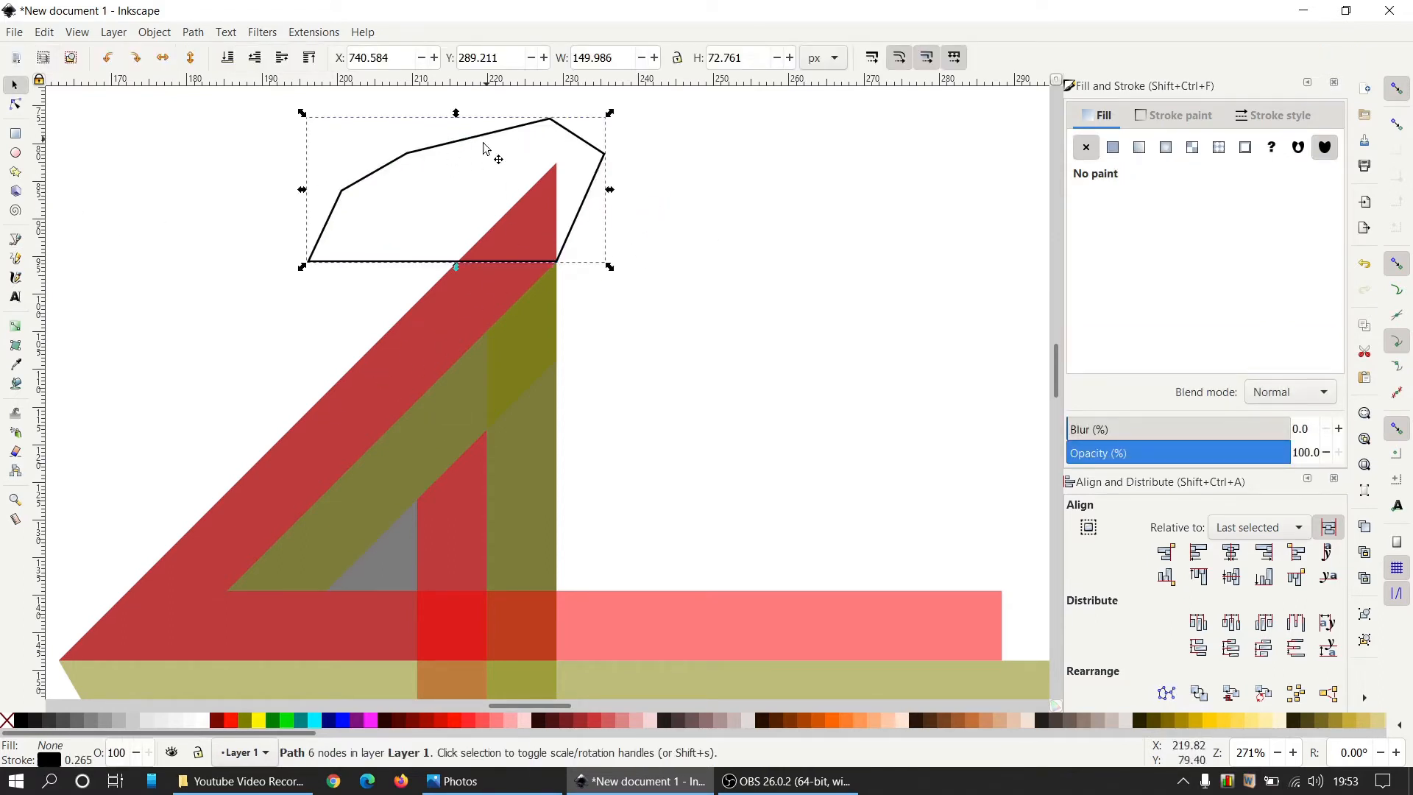
shift+click(416, 315)
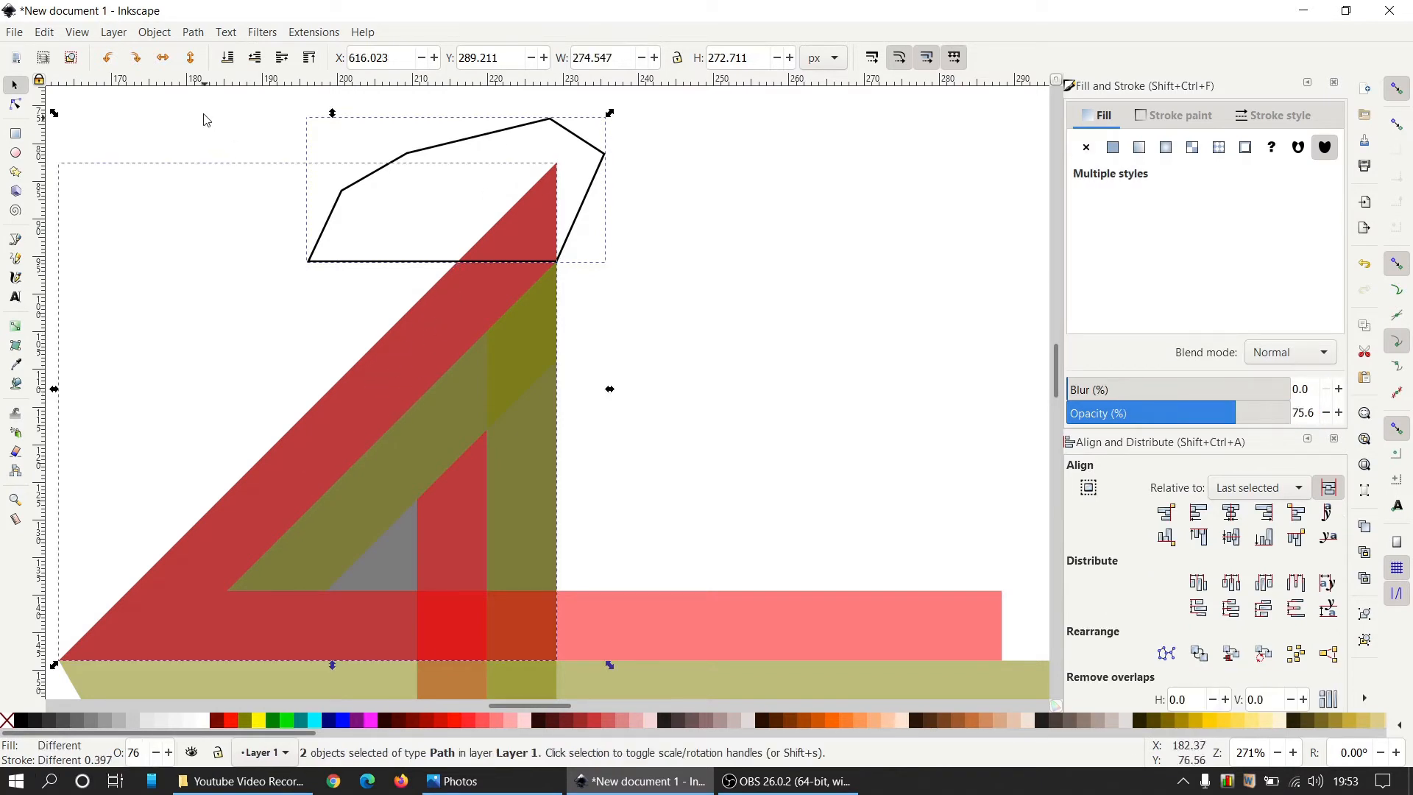
click(211, 37)
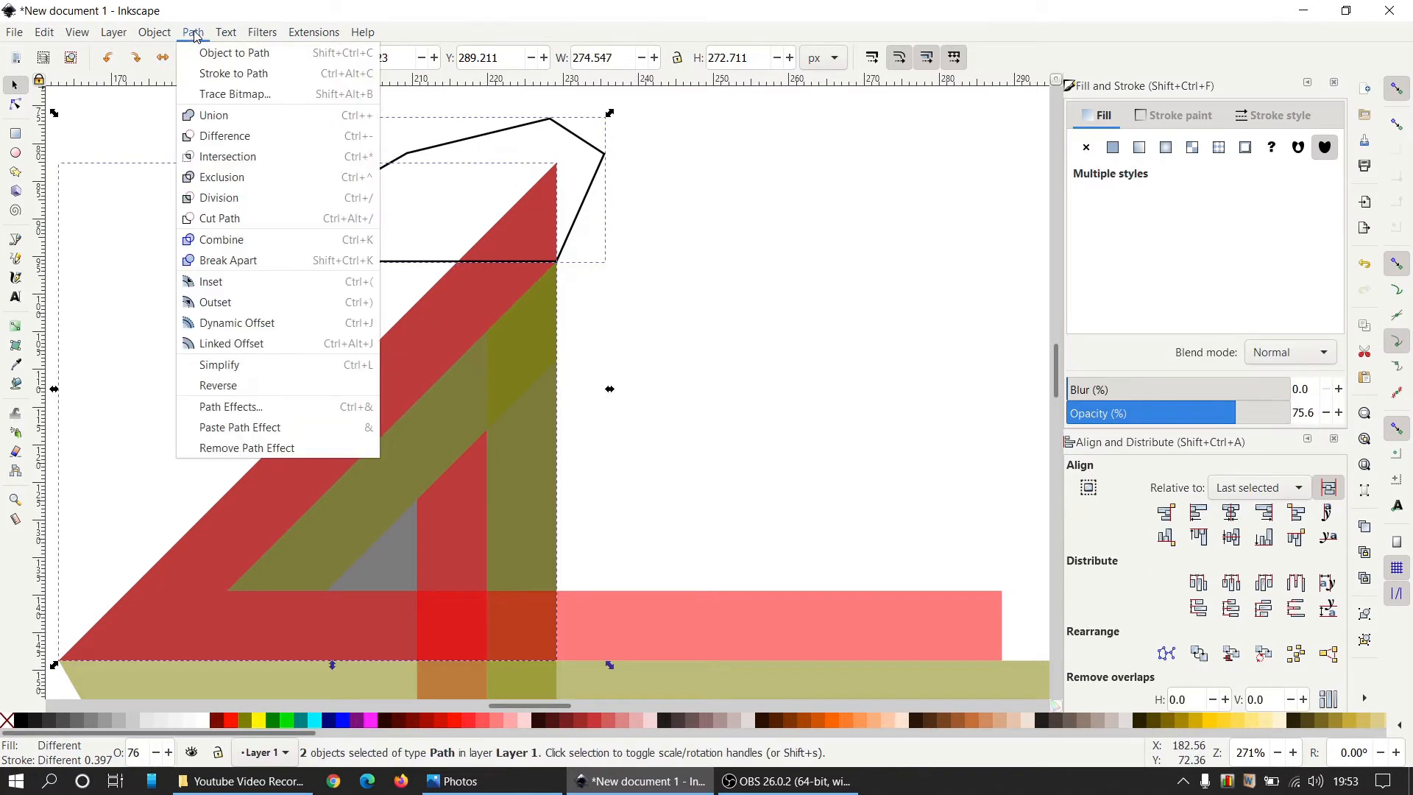
click(216, 136)
click(645, 330)
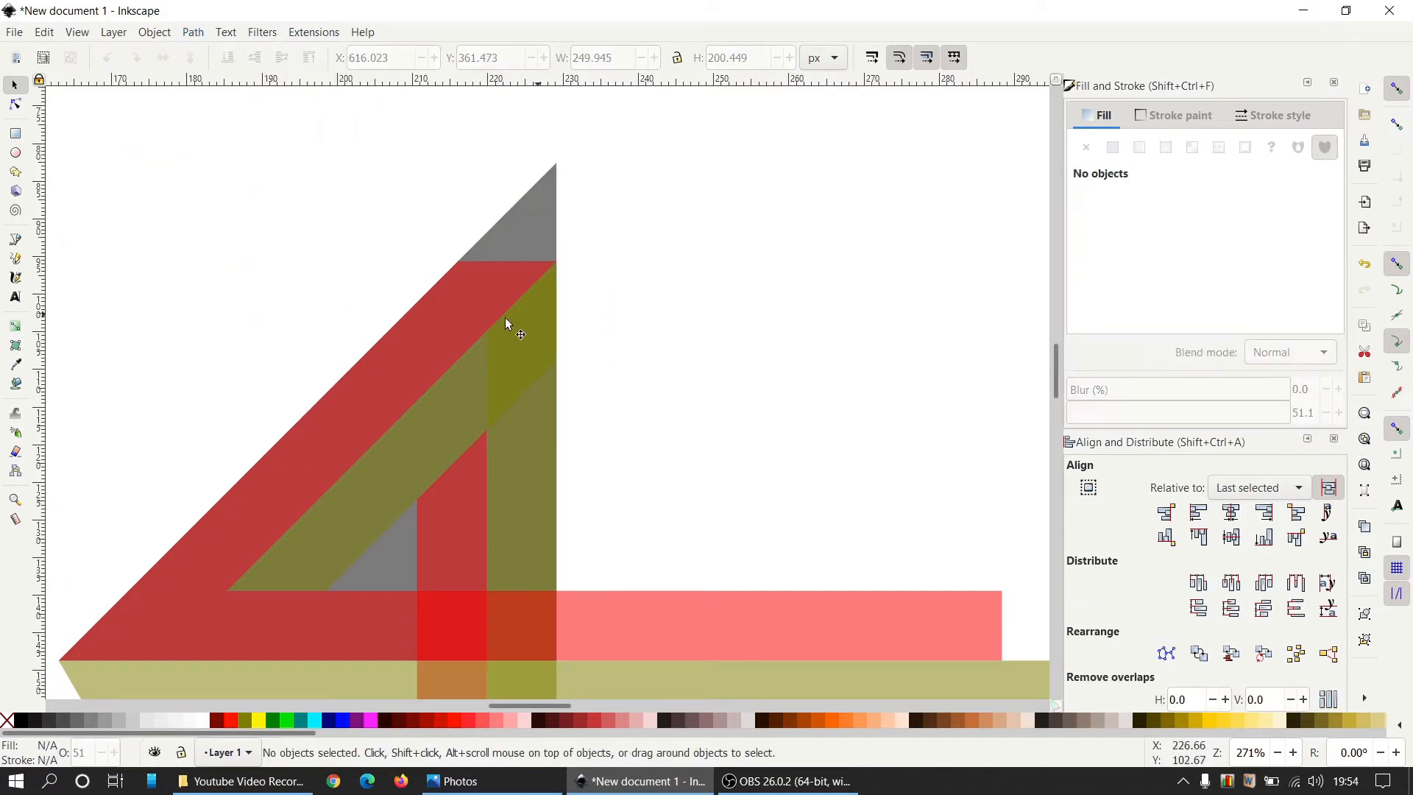
click(535, 224)
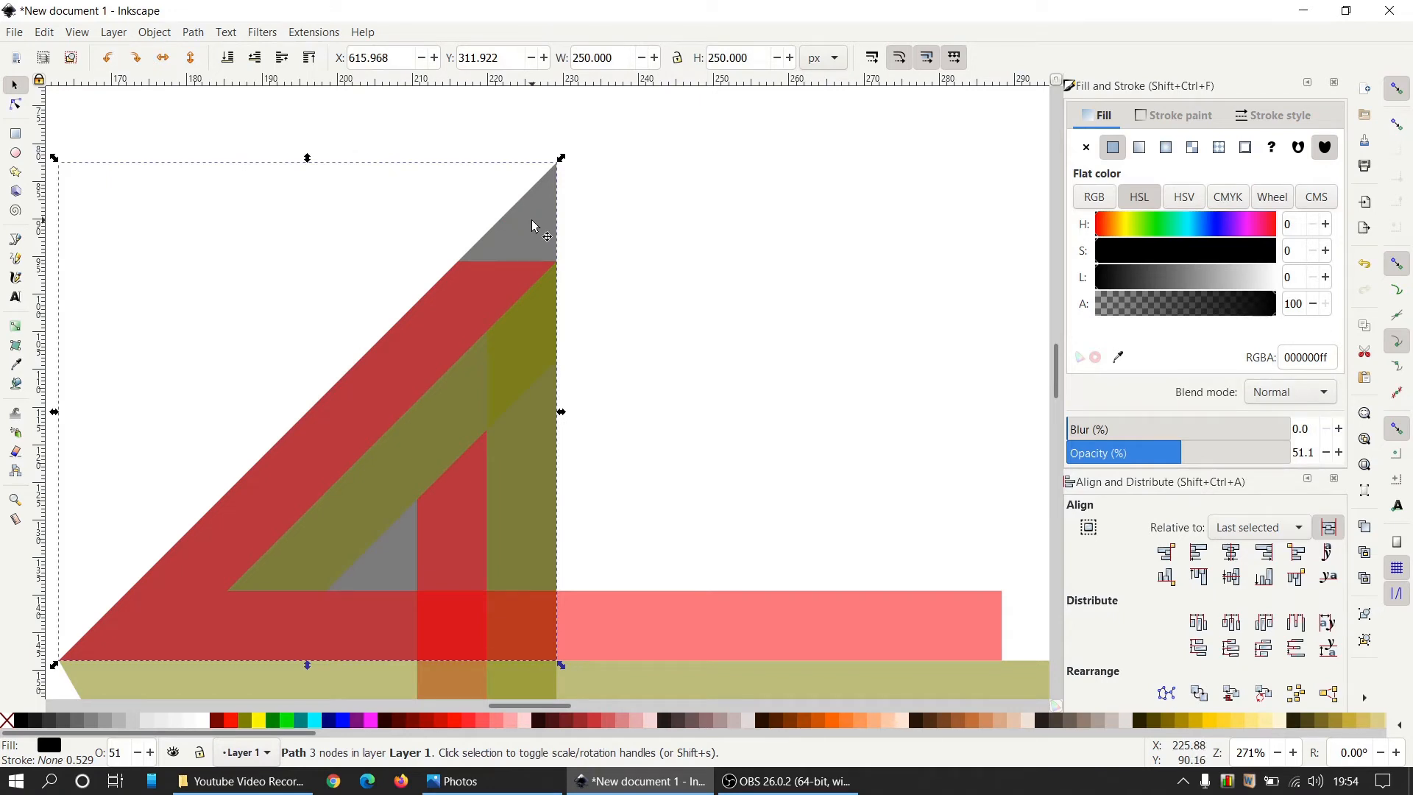
key(Delete)
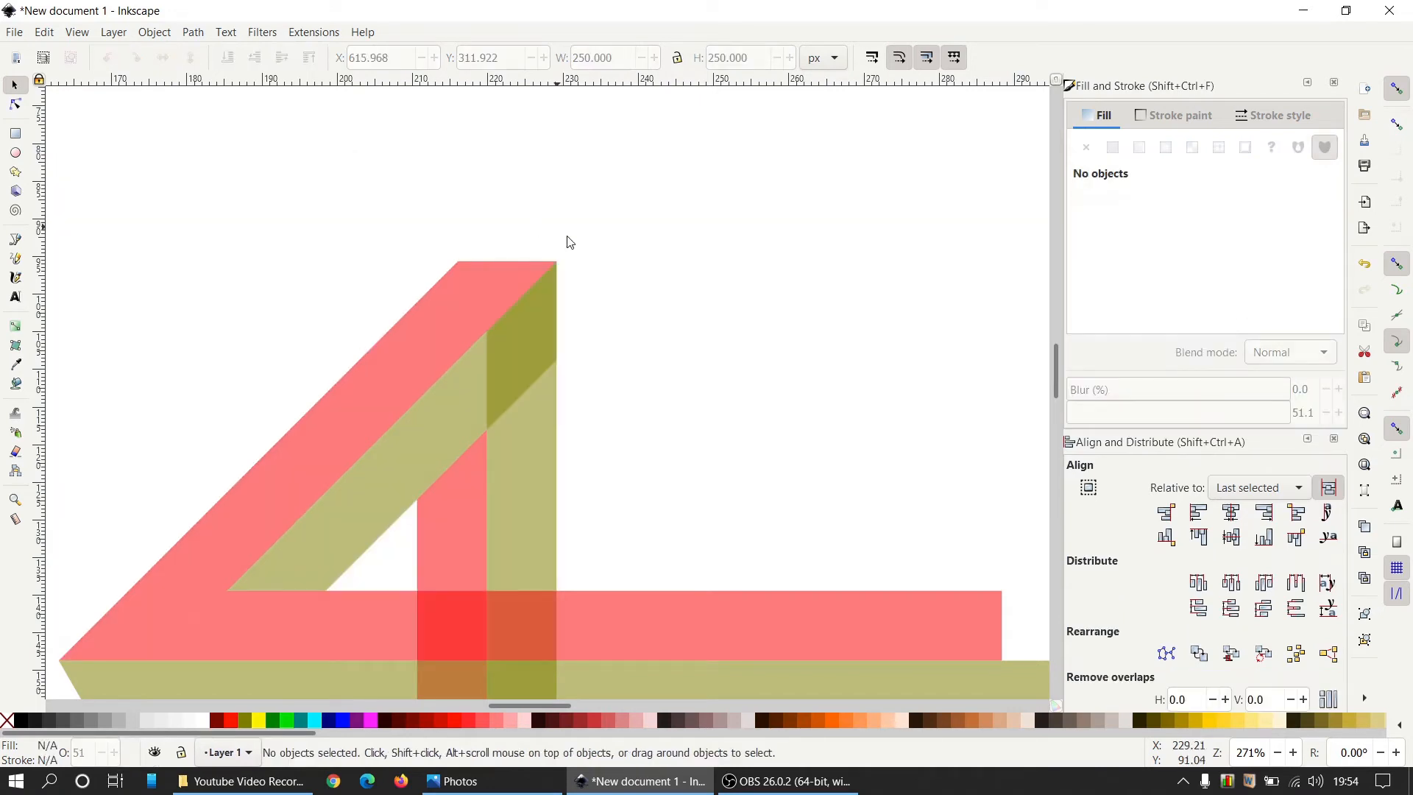
Duplicate the spare yellow bar and place the copy flush against the vertical olive bar's outer edge, with their lower ends aligned
ctrl+scroll(720, 290, down, 3)
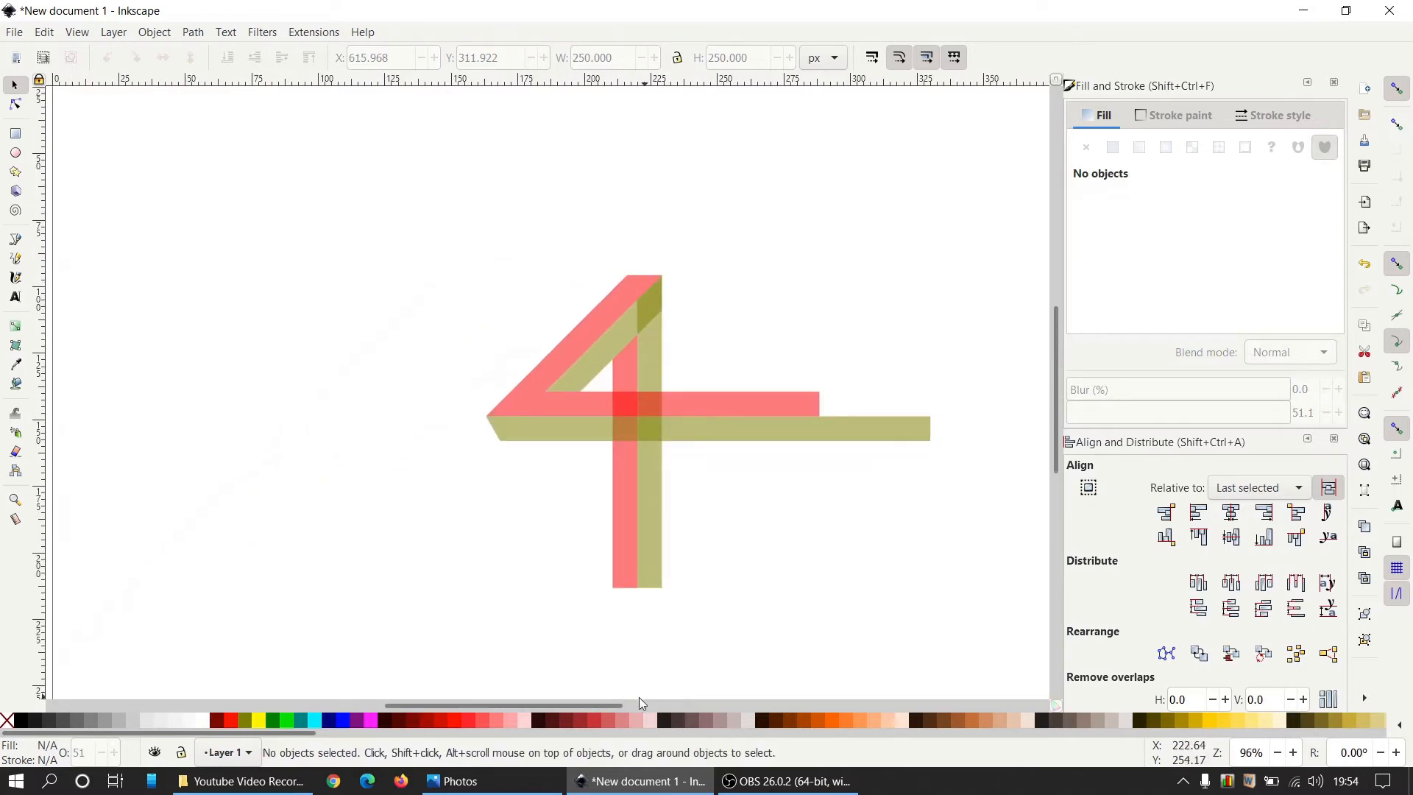
drag(620, 705, 673, 704)
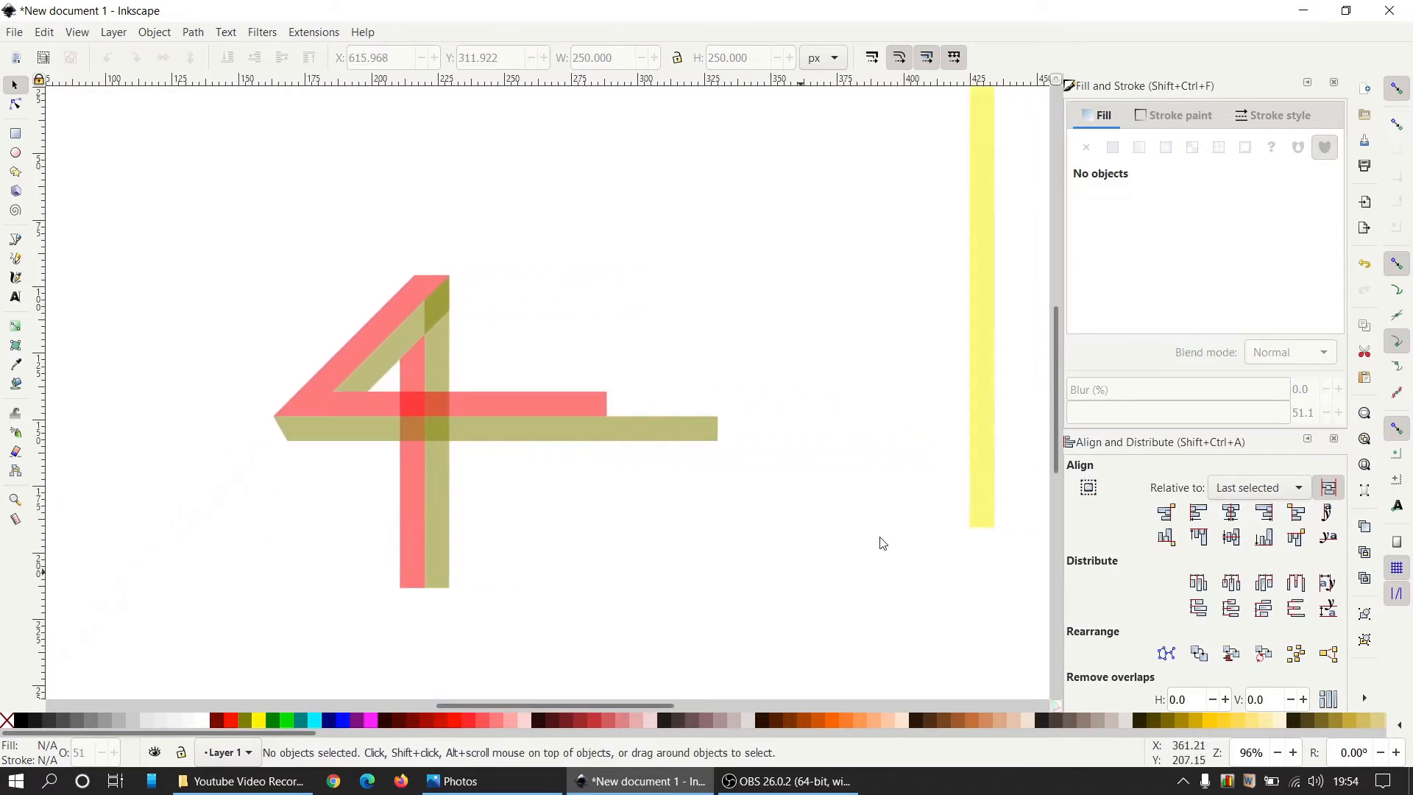
click(986, 382)
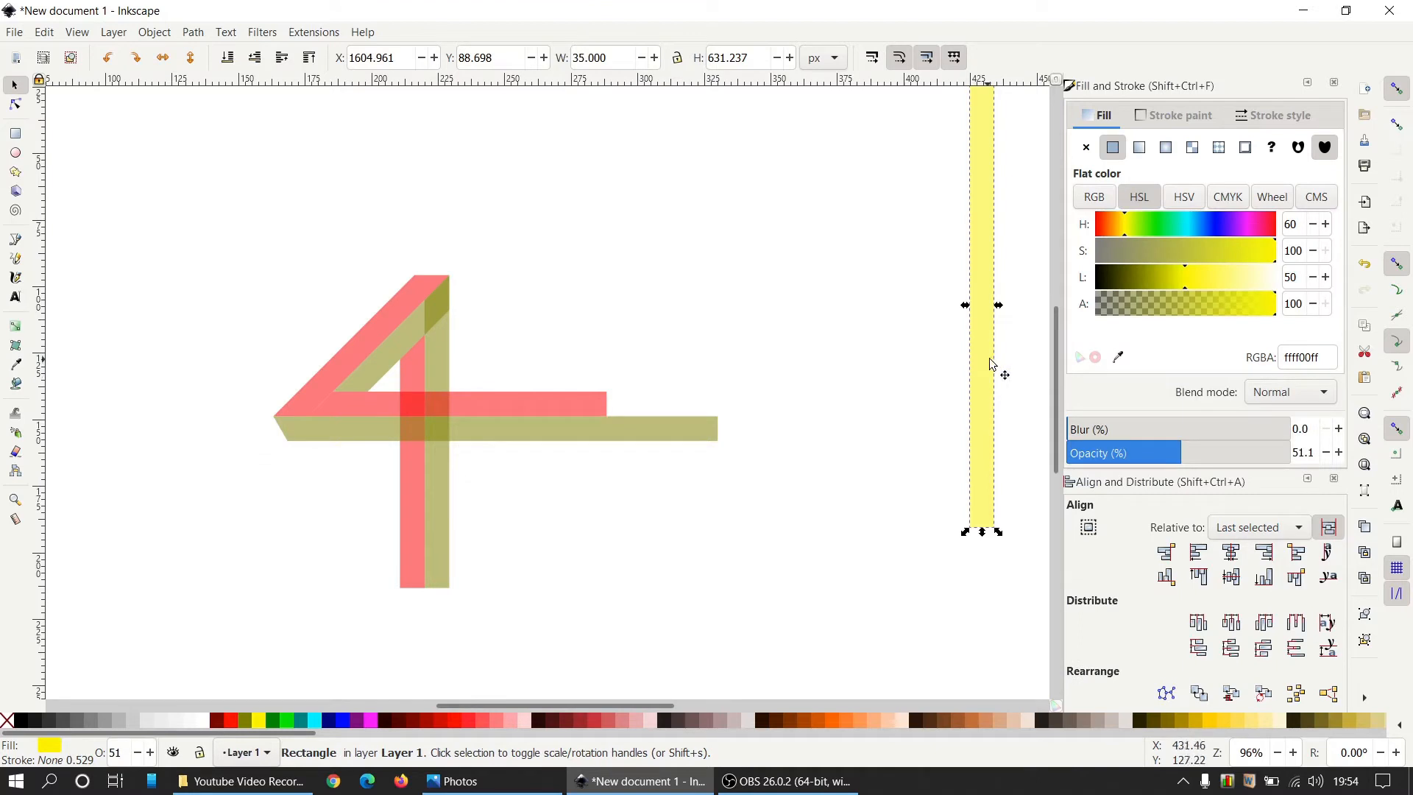
right_click(990, 360)
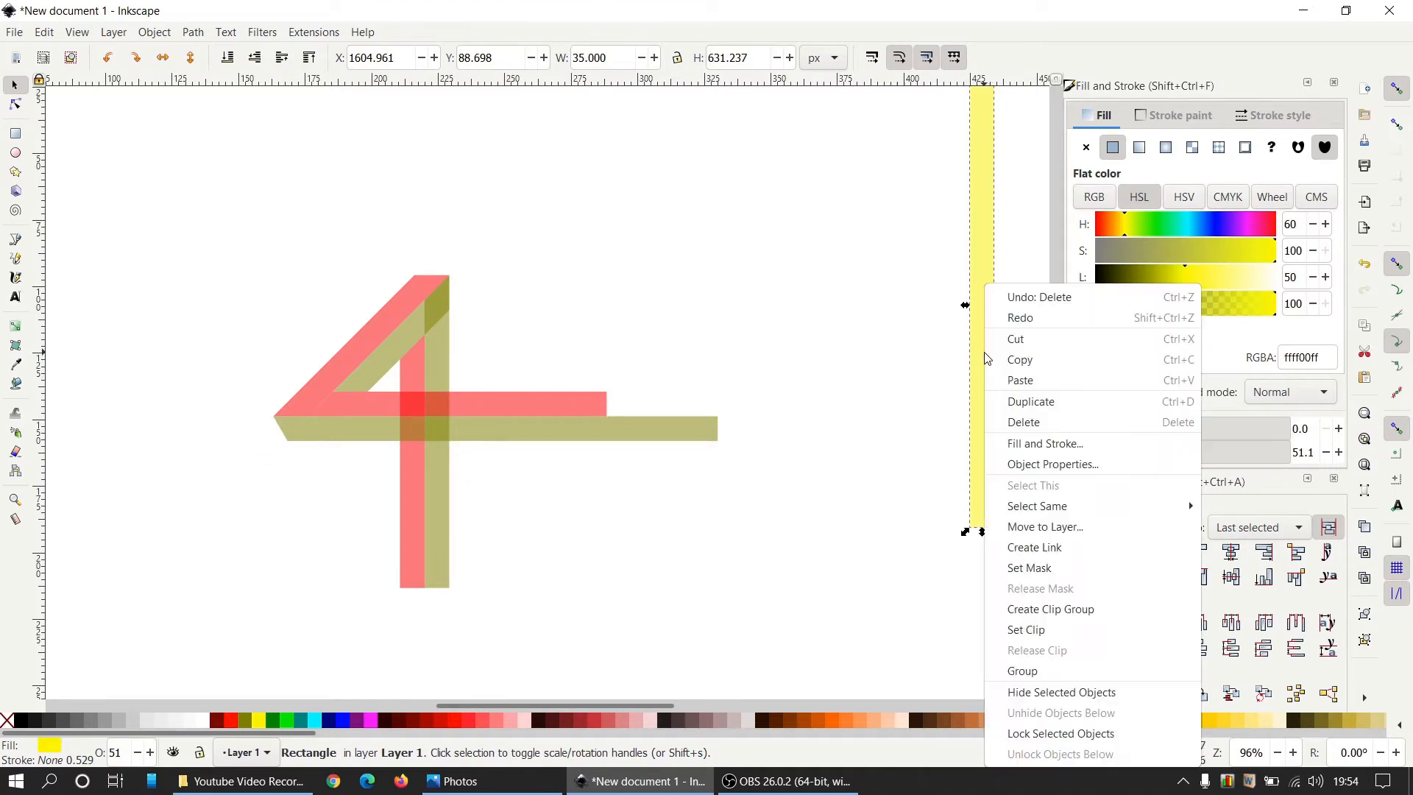
click(1026, 401)
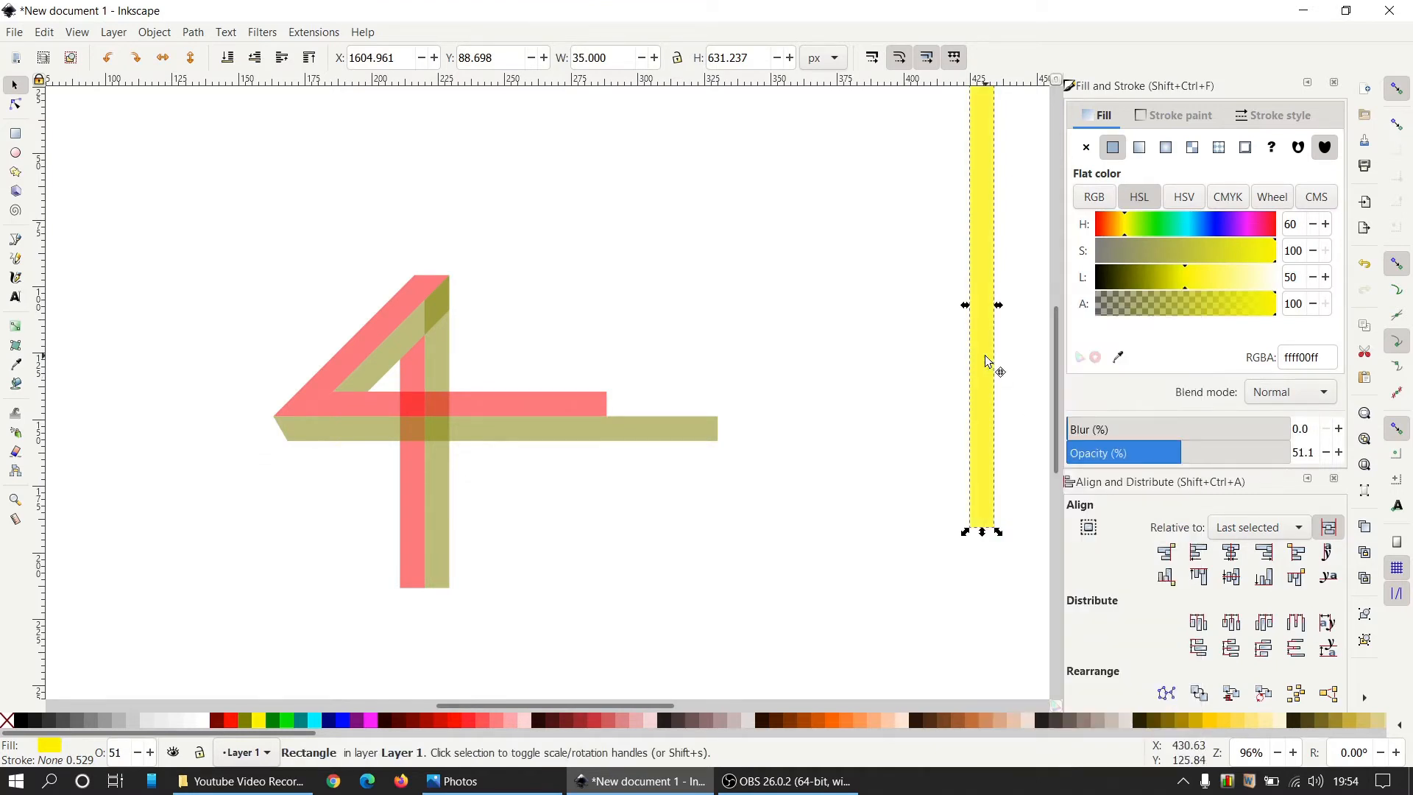
drag(988, 361, 459, 425)
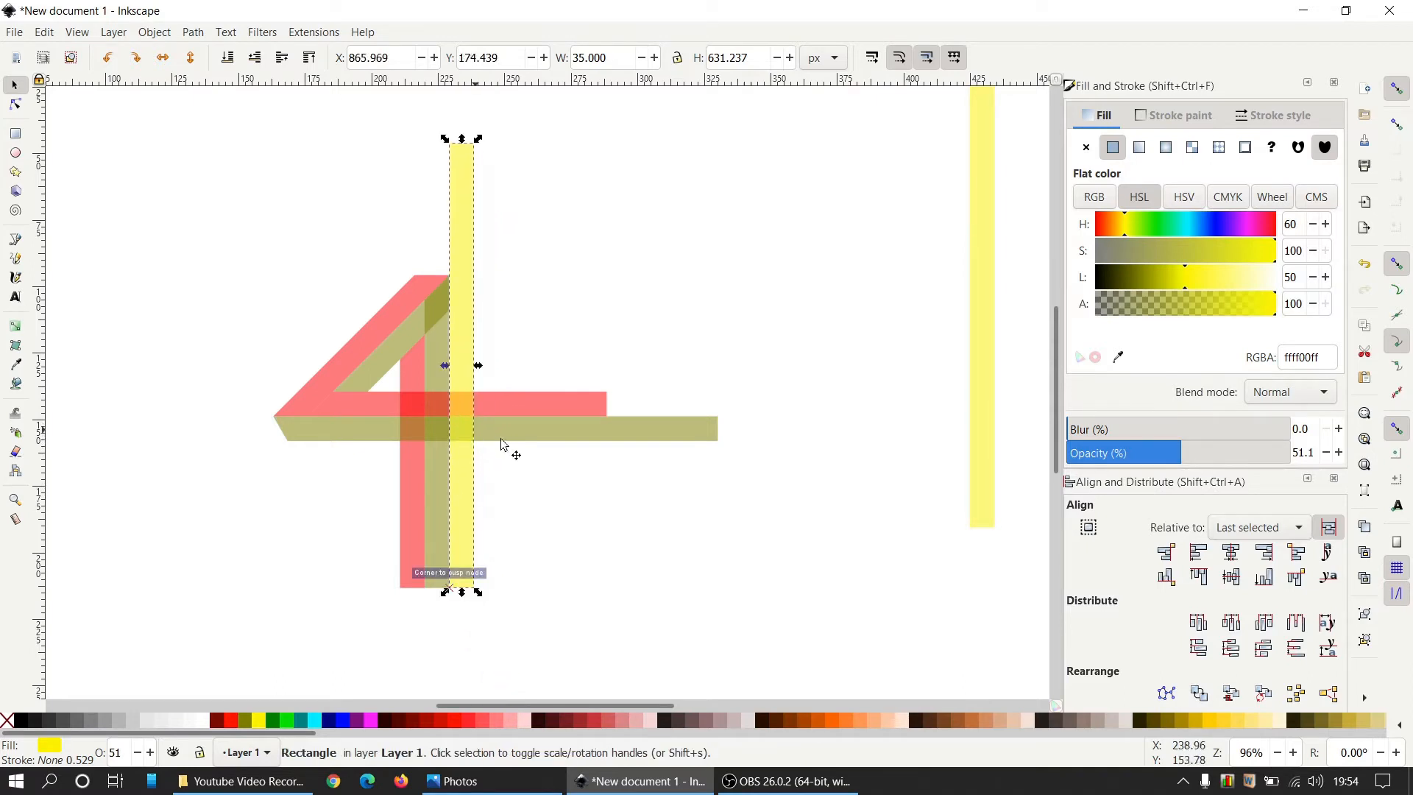
click(564, 485)
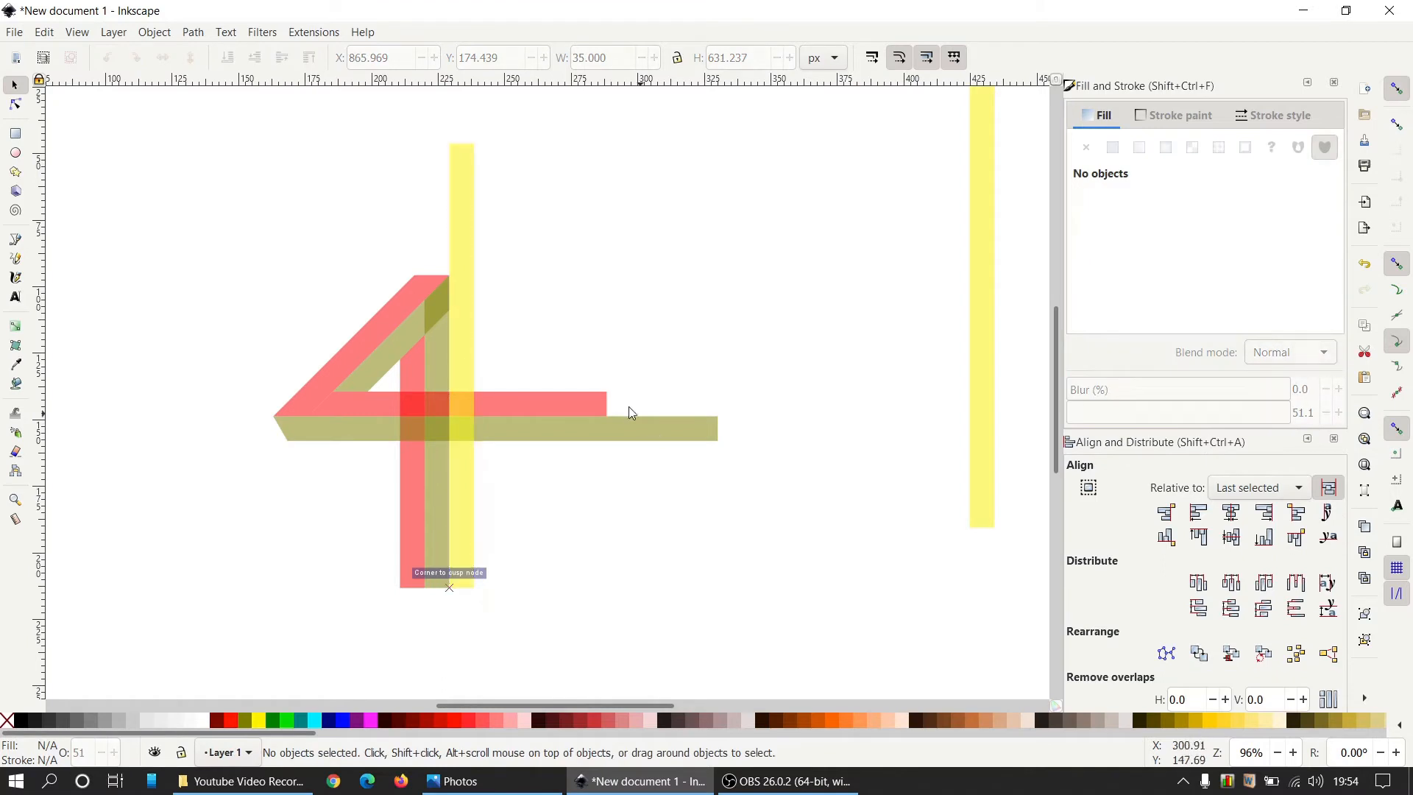
Duplicate the placed yellow bar, set the copy flush against its outer edge, and fill the copy with blue 0000ff
click(468, 342)
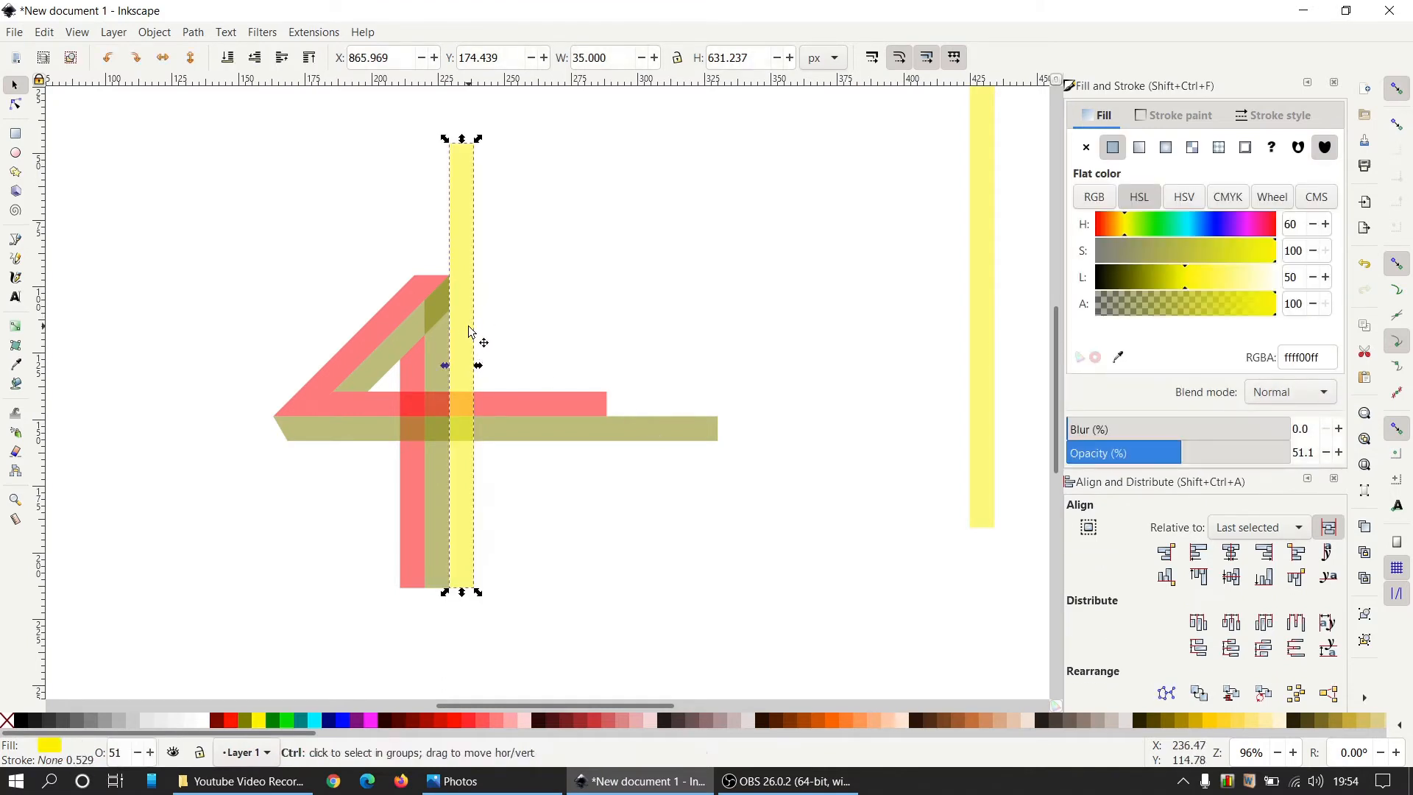
key(Home)
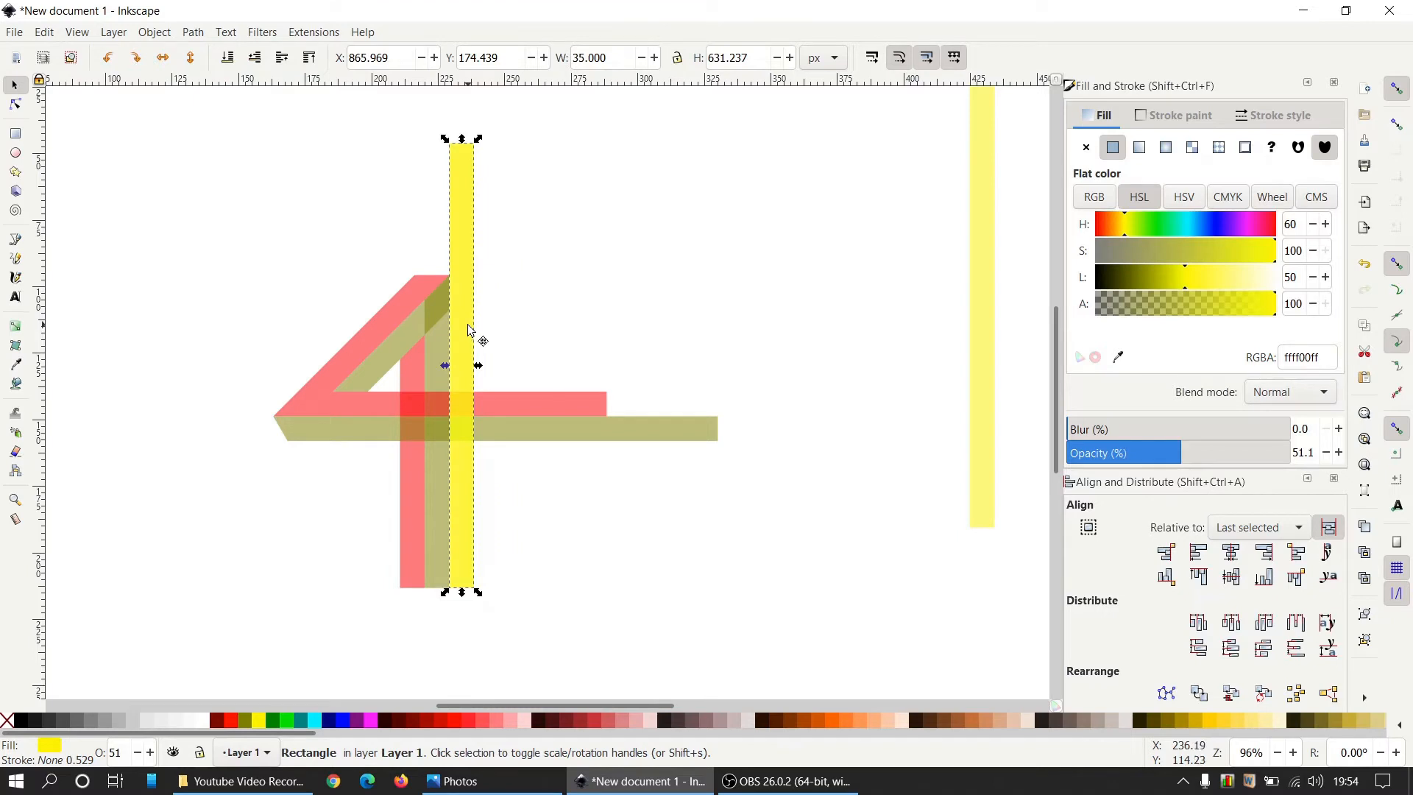
drag(467, 325, 500, 335)
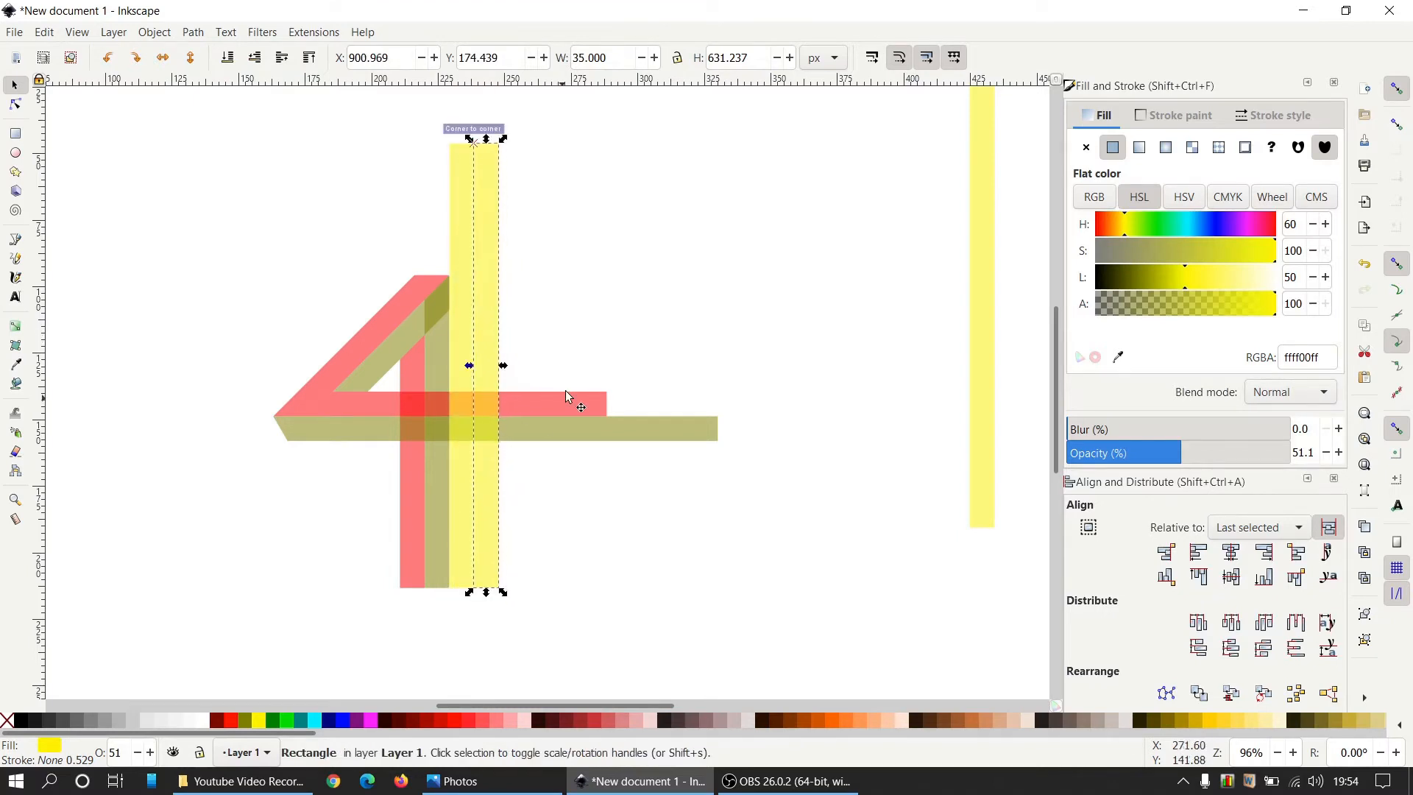
click(347, 722)
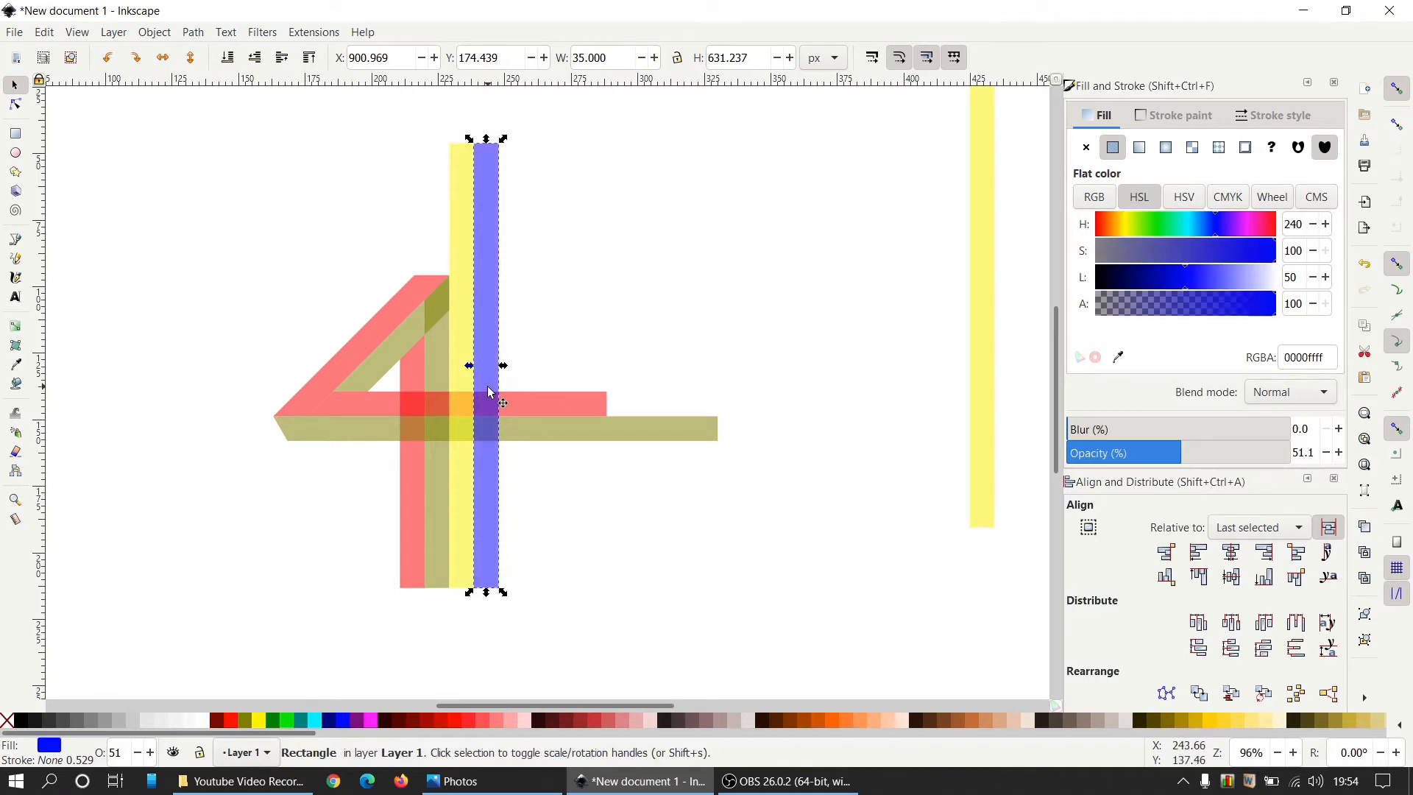
Duplicate the blue bar and subtract the copy from the horizontal red bar with Difference
key(ctrl+d)
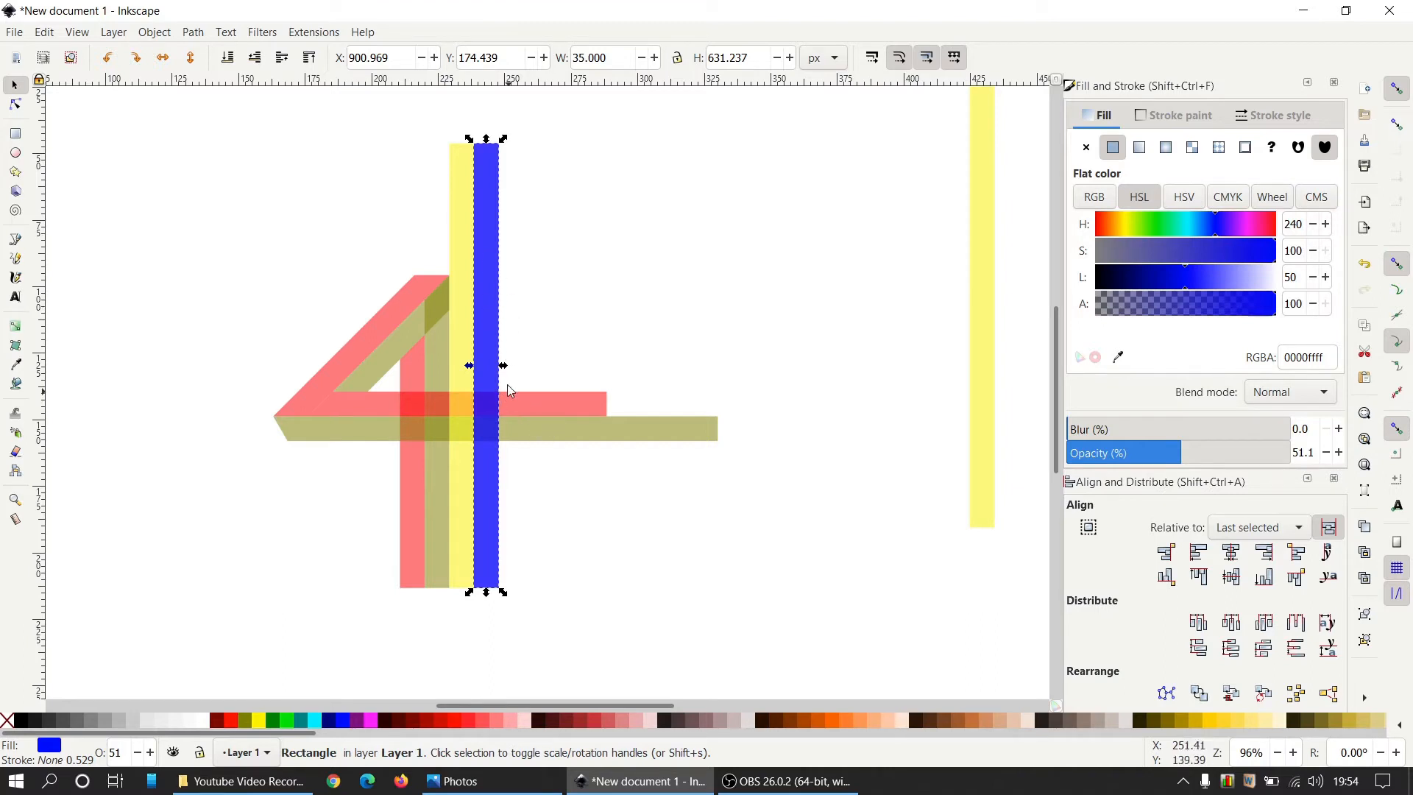
shift+click(560, 406)
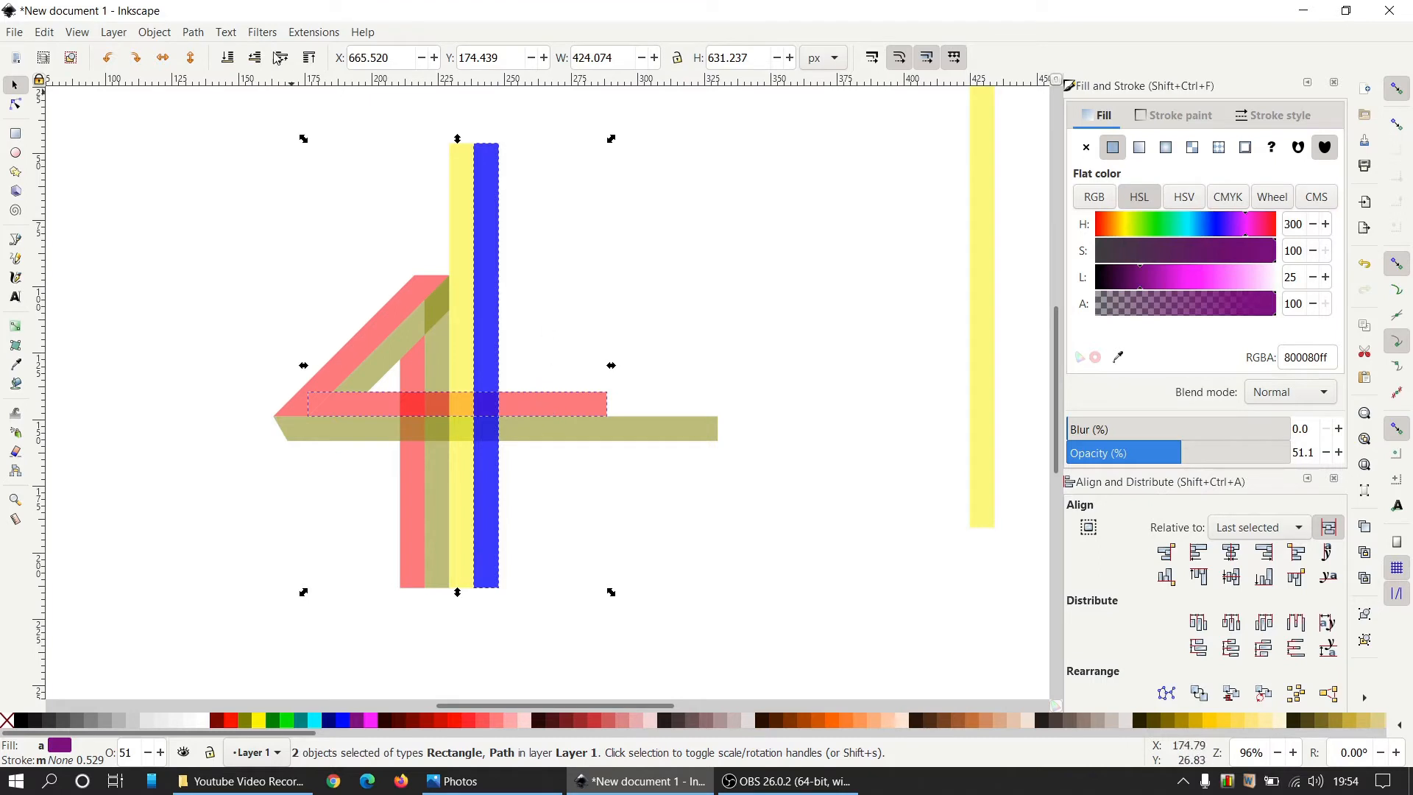
click(206, 35)
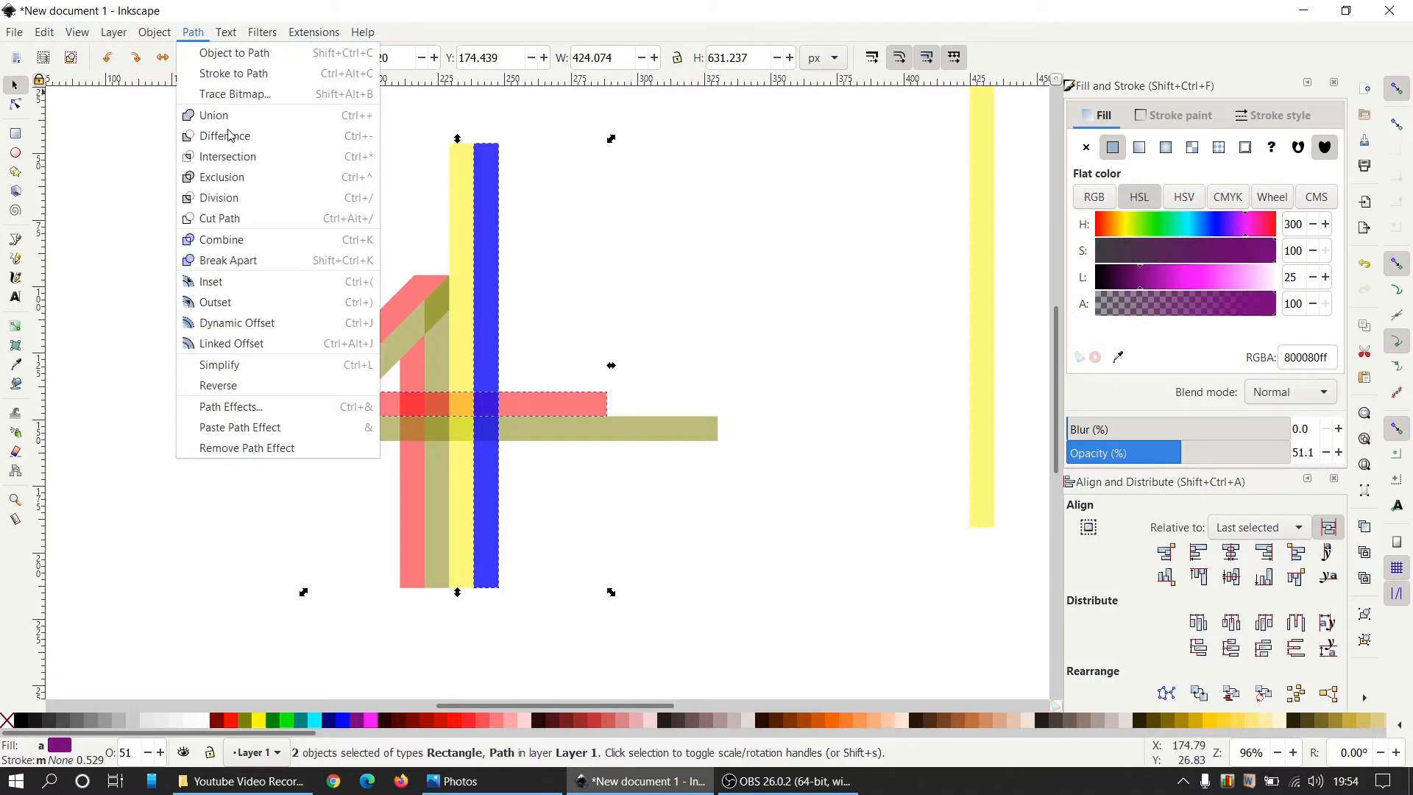
click(221, 135)
Break the cut horizontal red bar apart and delete its outer piece beyond the blue bar
click(193, 34)
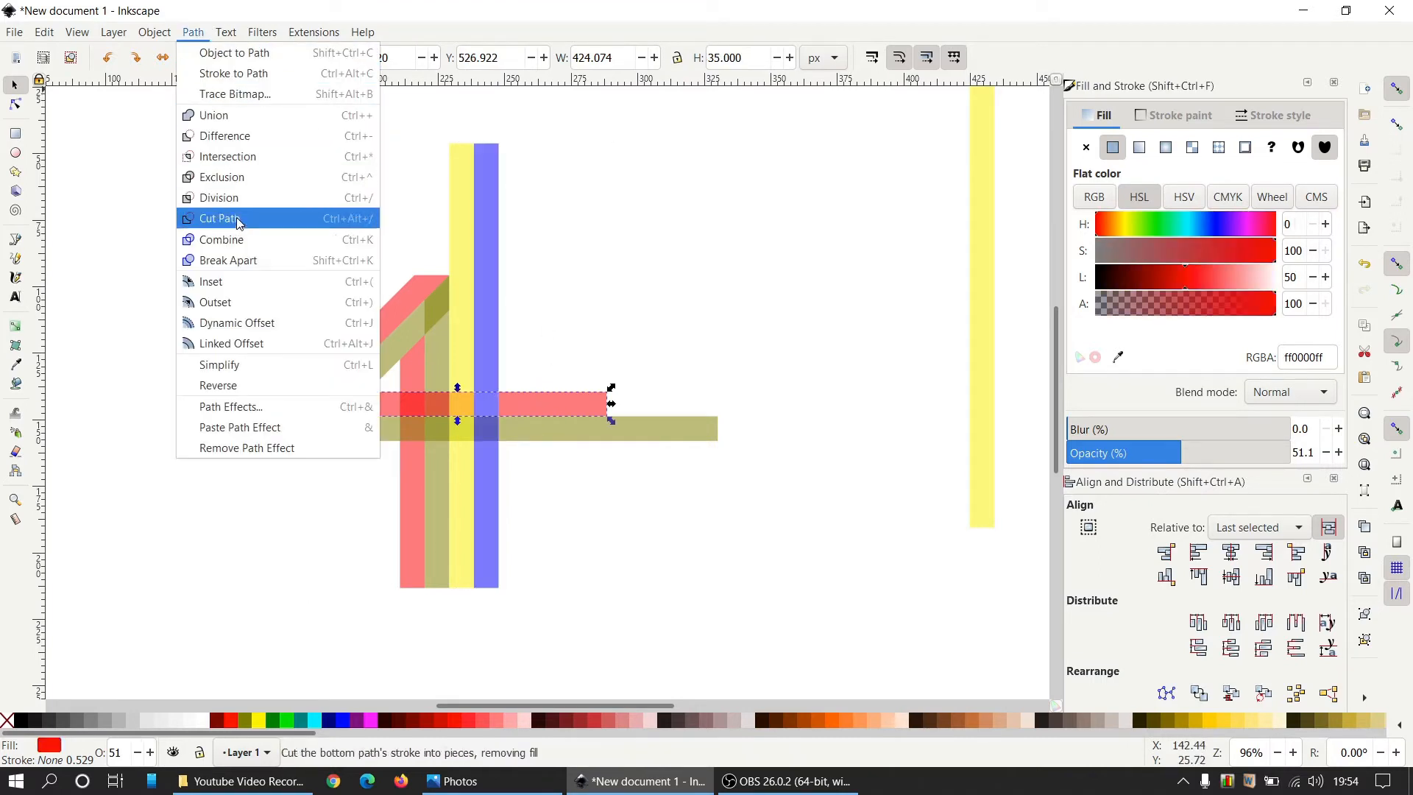
click(241, 259)
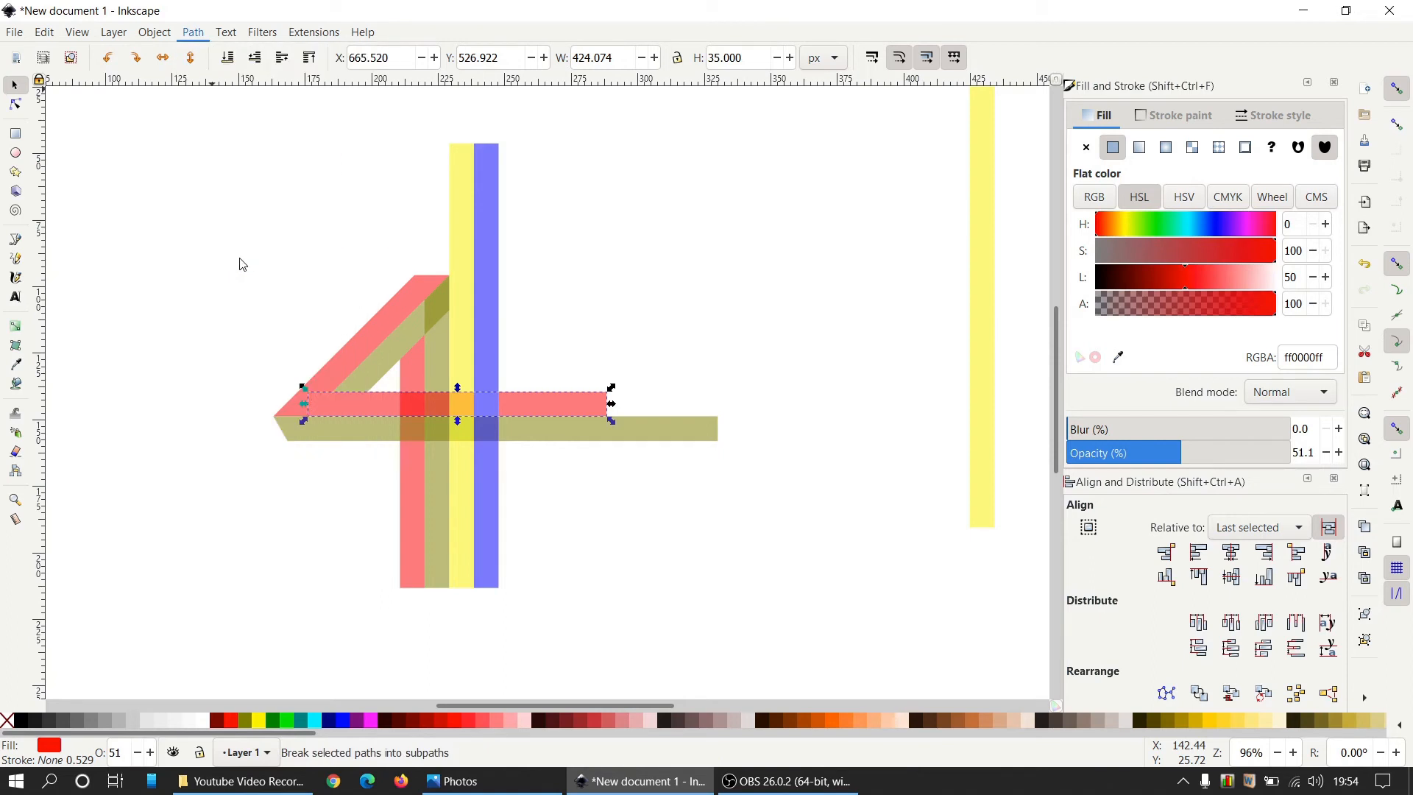
shift+click(388, 409)
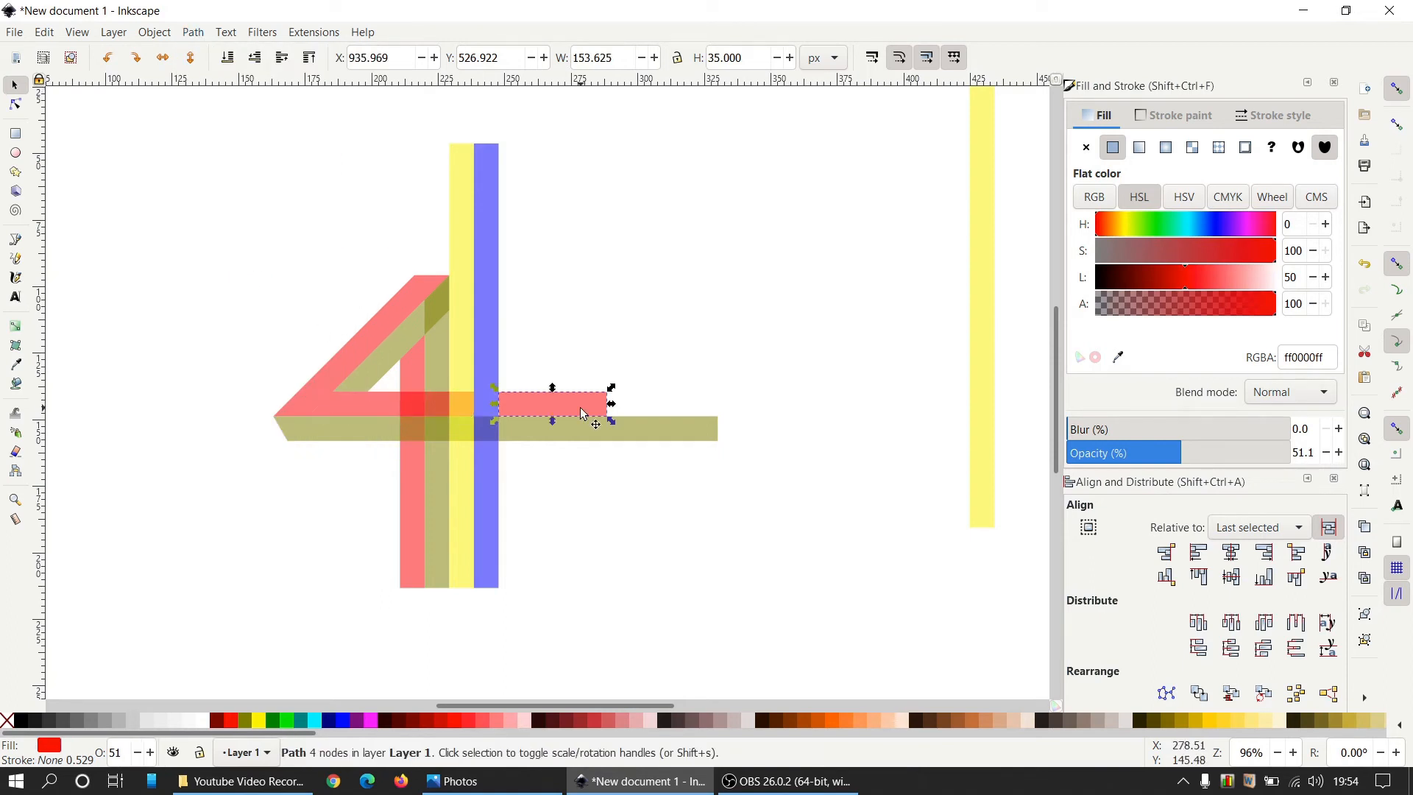
key(Delete)
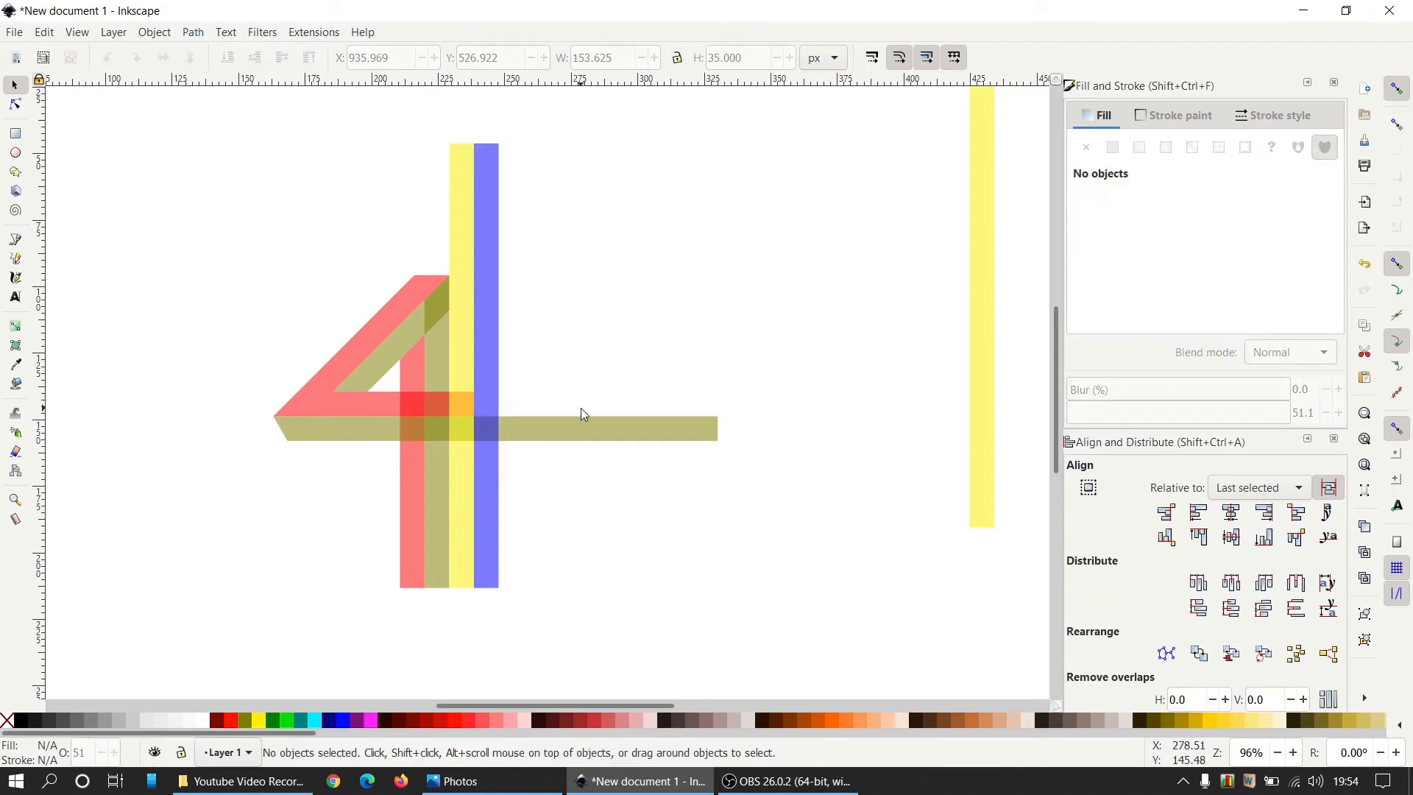
Subtract the vertical blue bar from the horizontal olive bar with Difference
click(498, 370)
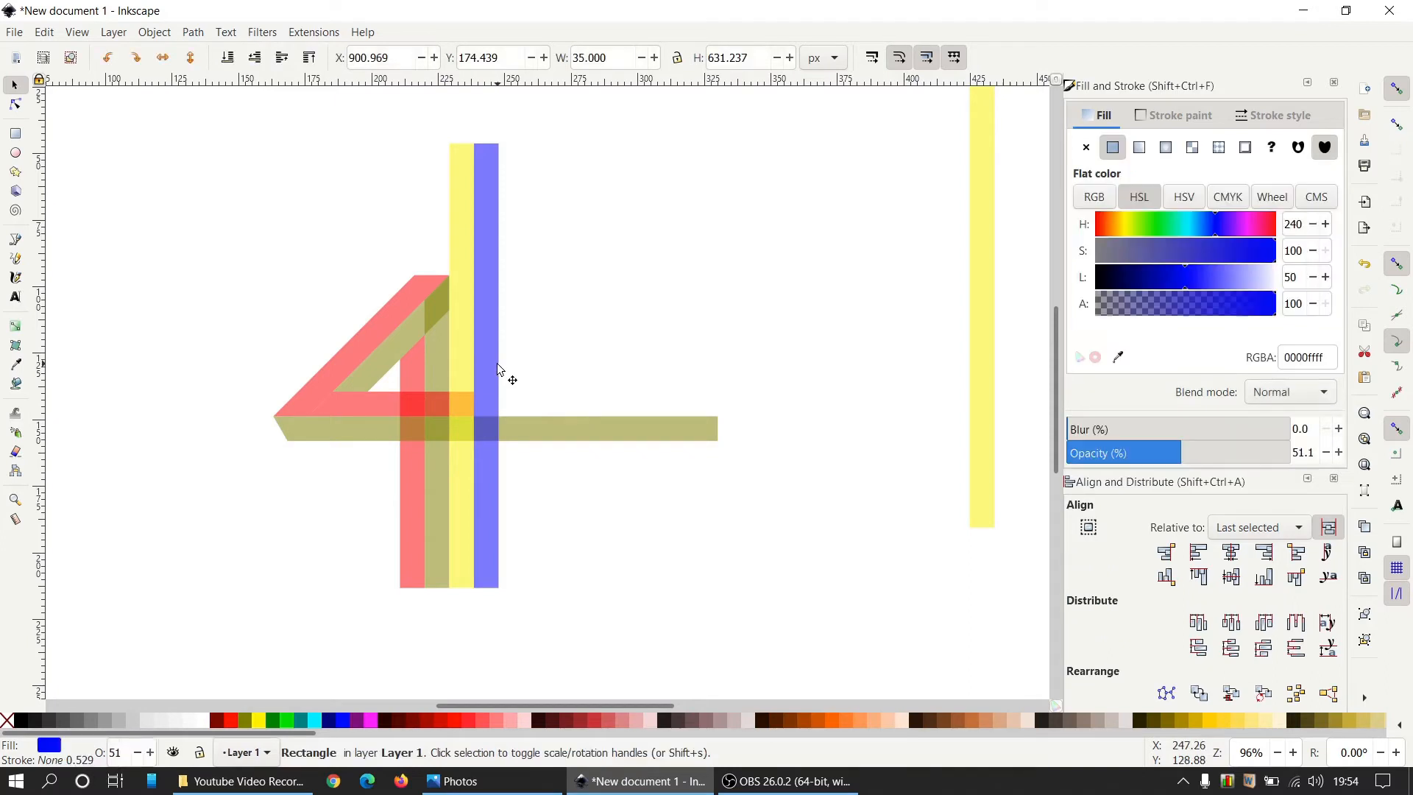
shift+click(580, 436)
click(195, 34)
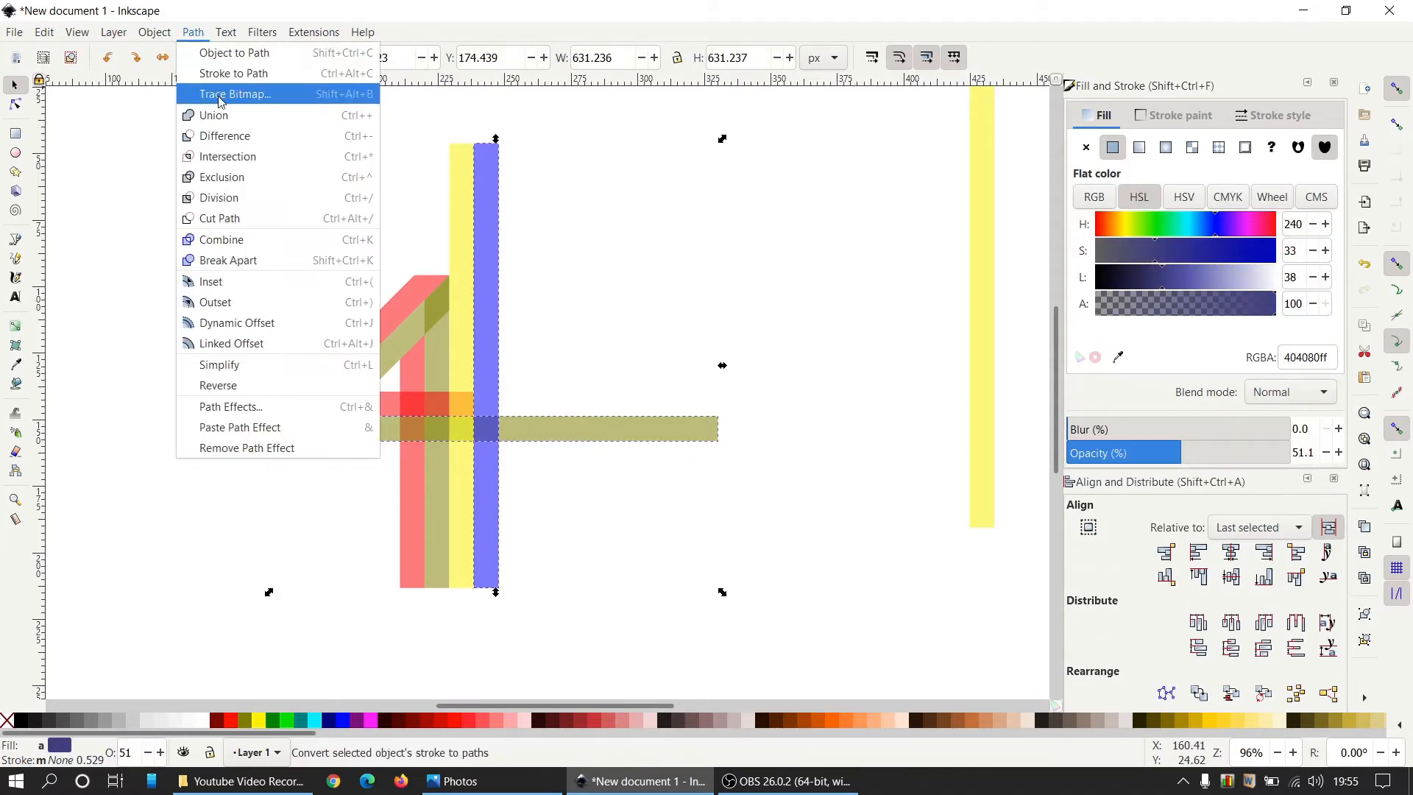
click(228, 134)
Break the cut horizontal olive bar apart and delete its outer piece beyond the yellow bar
click(193, 33)
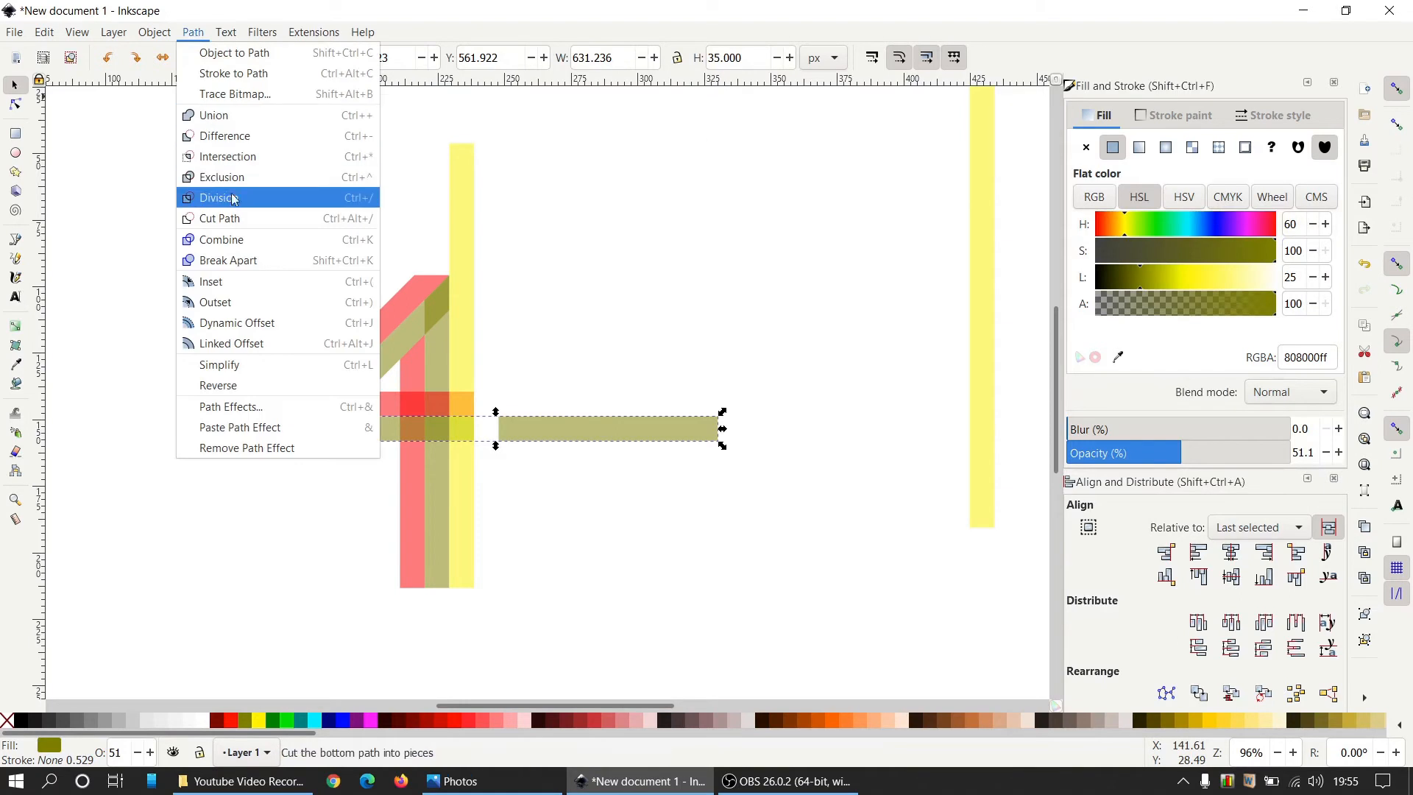
click(221, 257)
shift+click(365, 434)
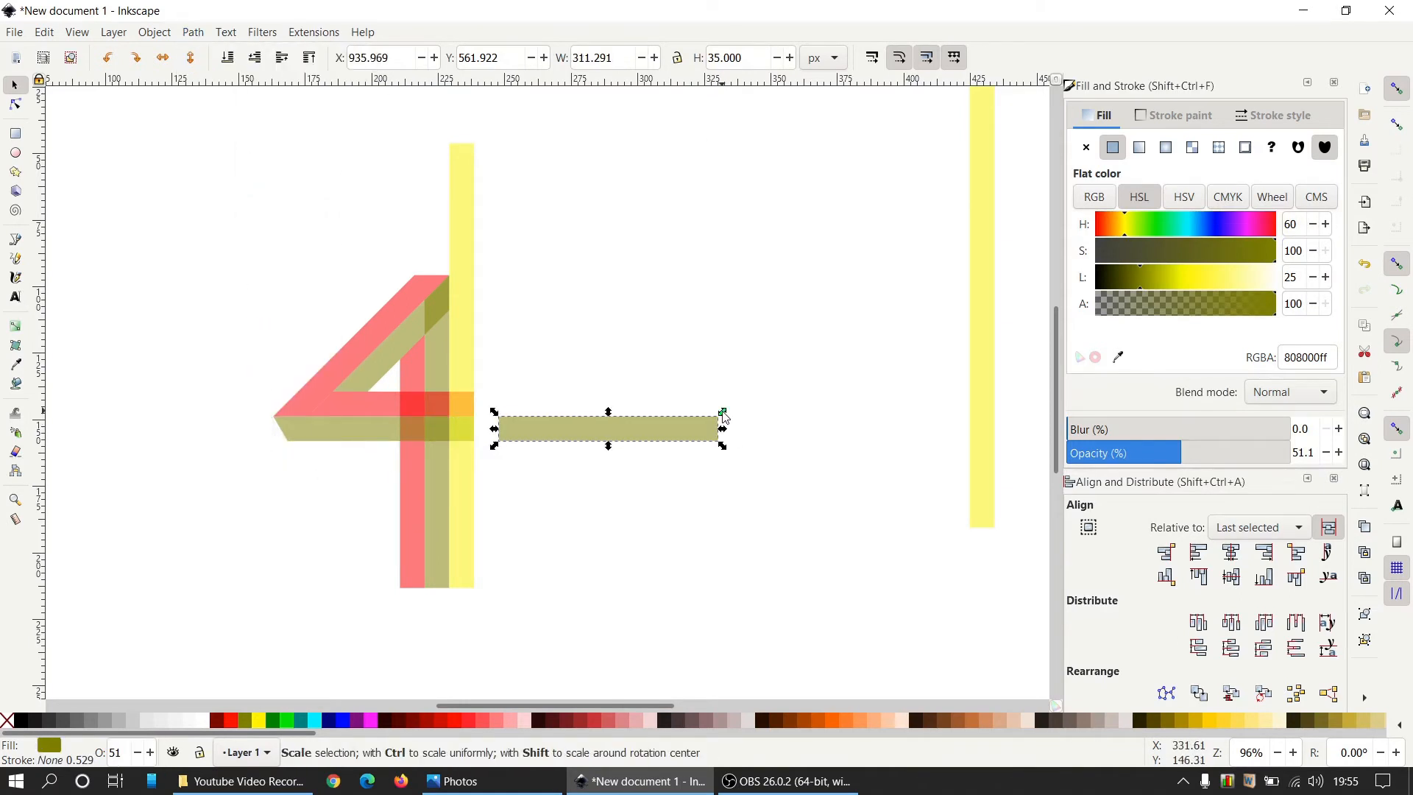
key(Delete)
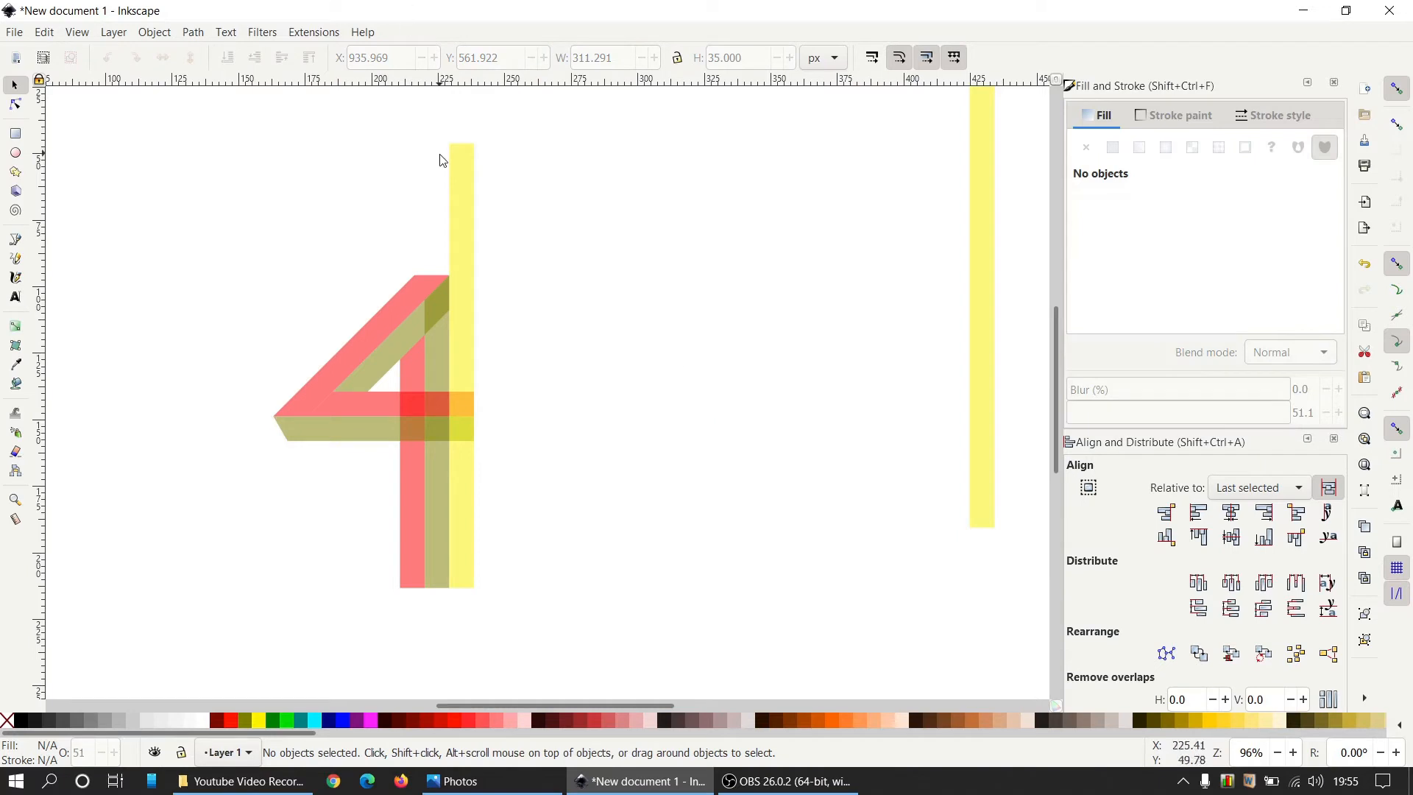
Rotate the vertical yellow bar 90° clockwise and place it flush beneath the horizontal olive bar, starting at the olive bar's lower-left corner
click(461, 171)
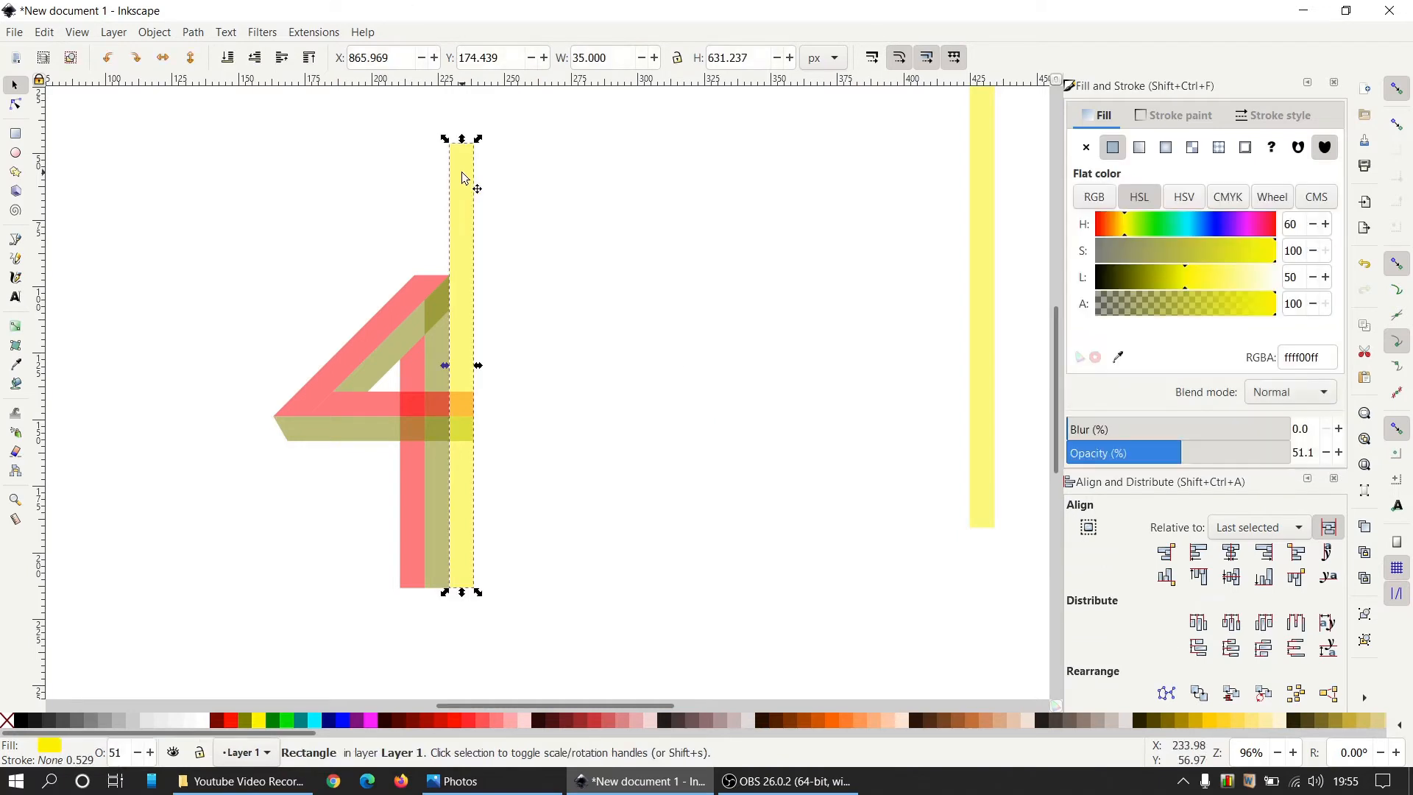
click(137, 58)
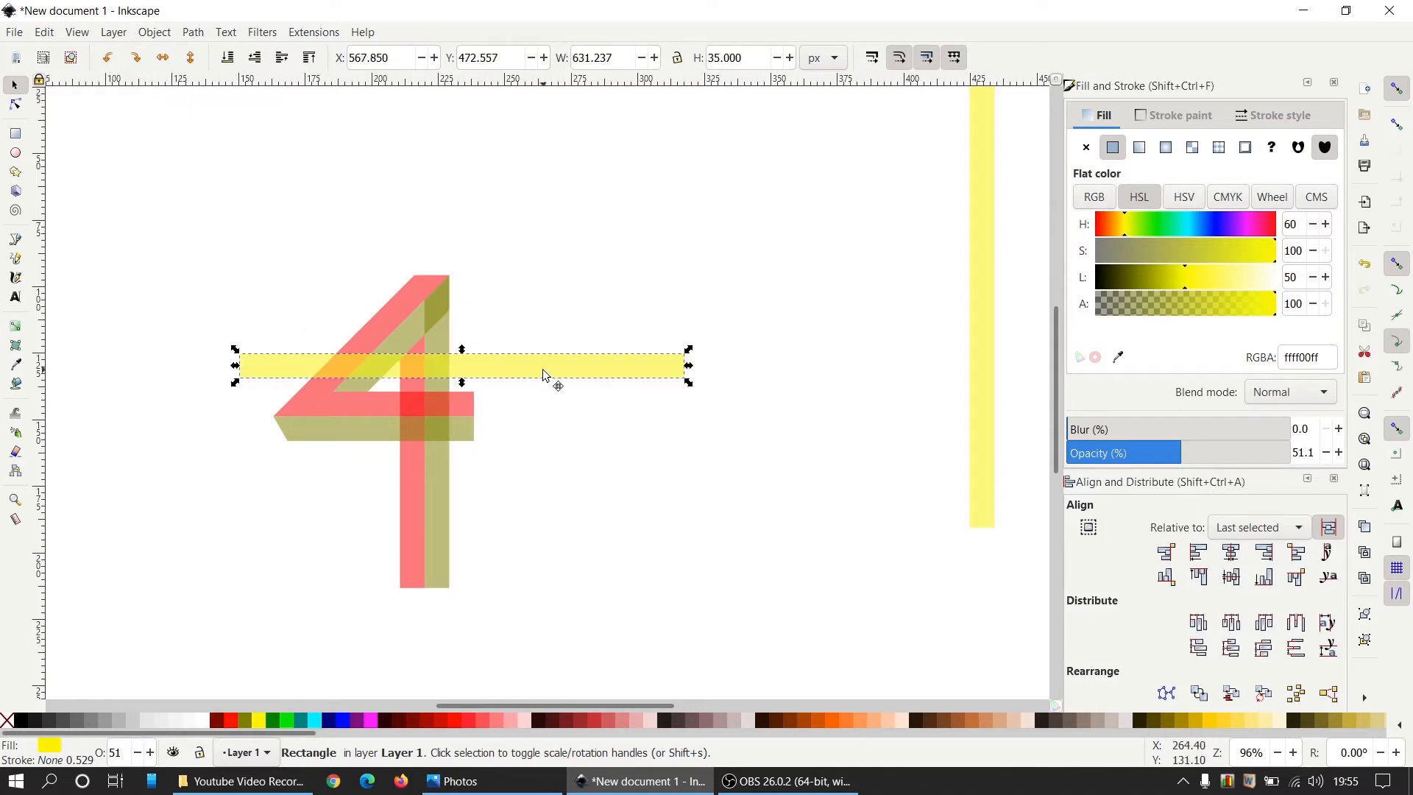
drag(544, 375, 584, 490)
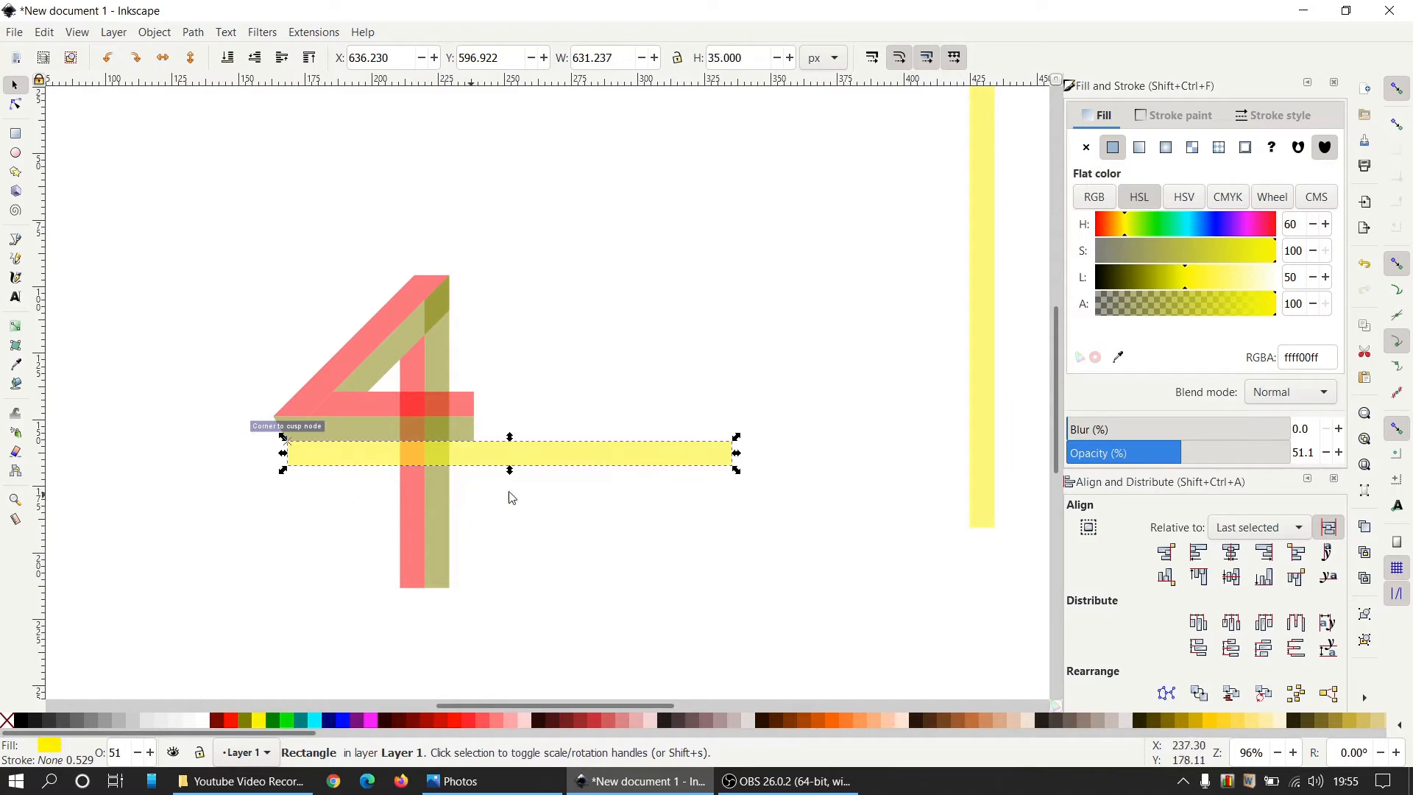
Duplicate the horizontal yellow bar, set the copy flush against its lower edge, and fill the copy with blue 0000ff
click(640, 465)
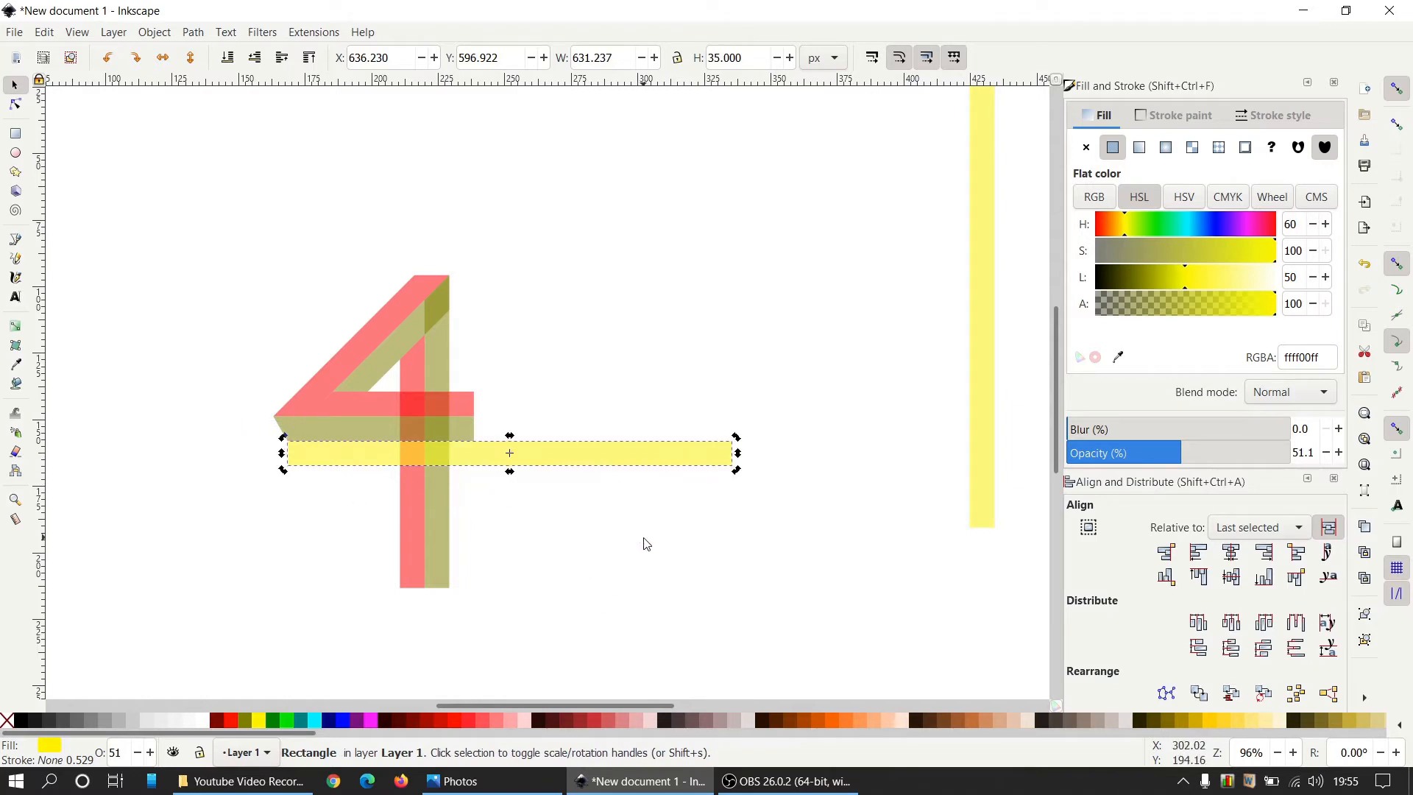
key(ctrl+d)
mouse_move(602, 468)
mouse_down()
mouse_move(602, 507)
mouse_move(601, 494)
mouse_up()
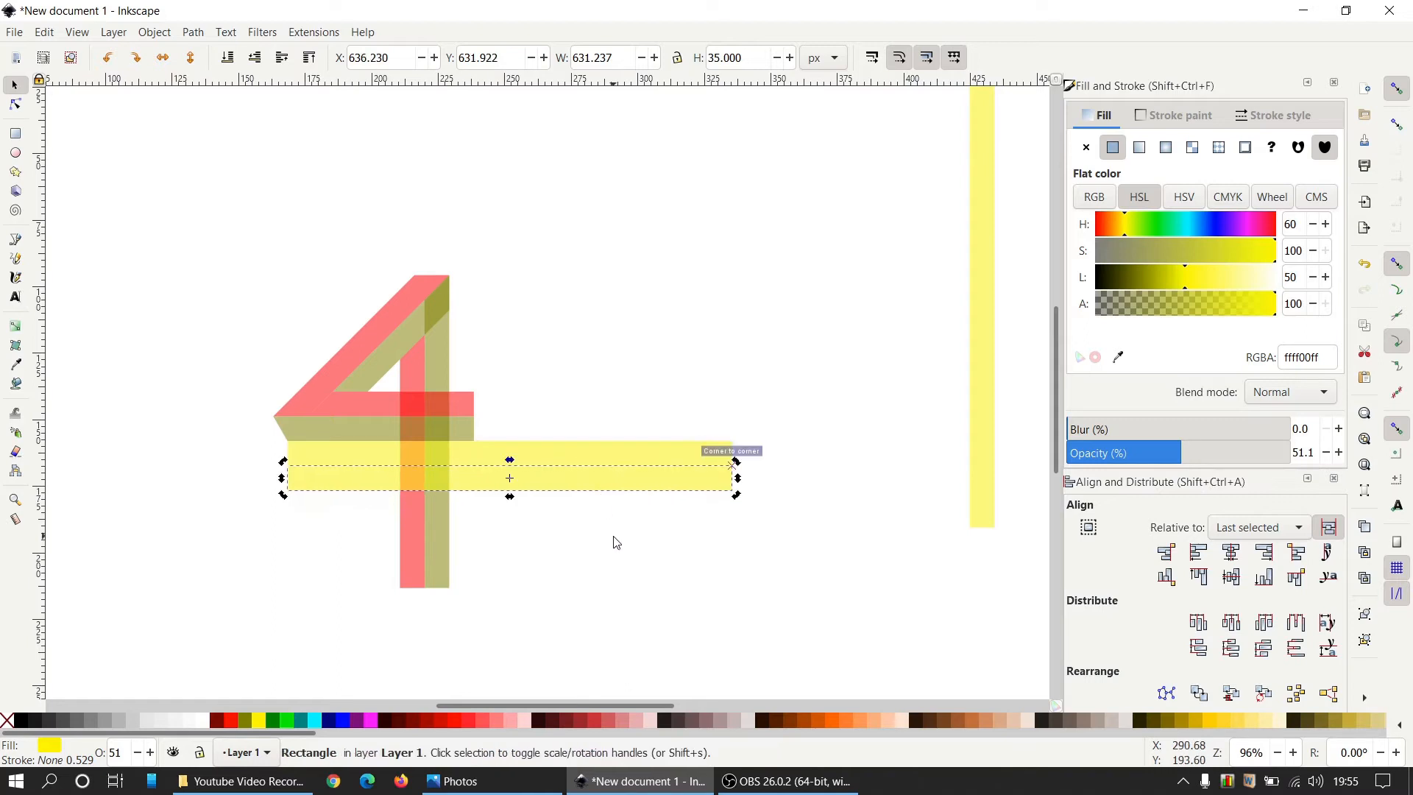
click(608, 538)
click(574, 487)
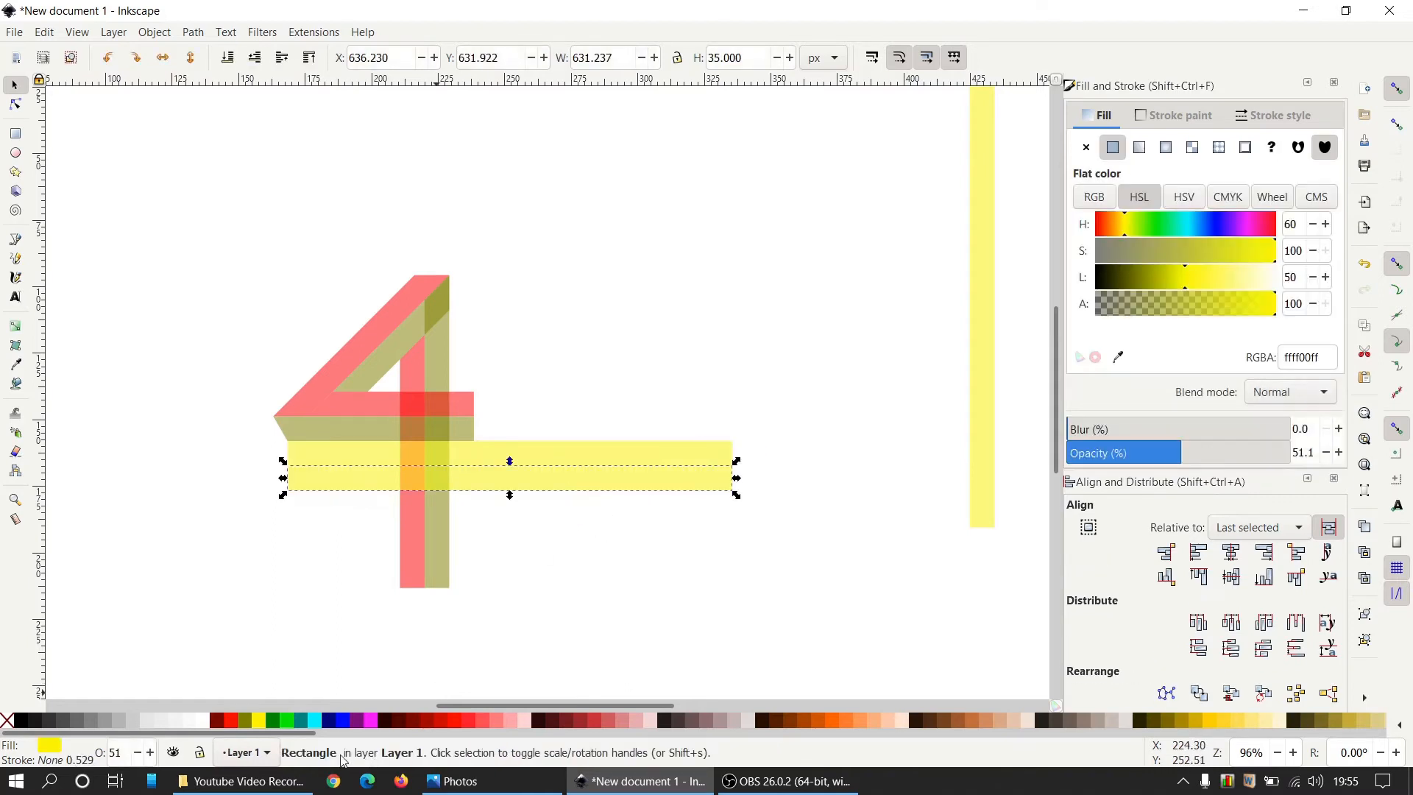
click(342, 721)
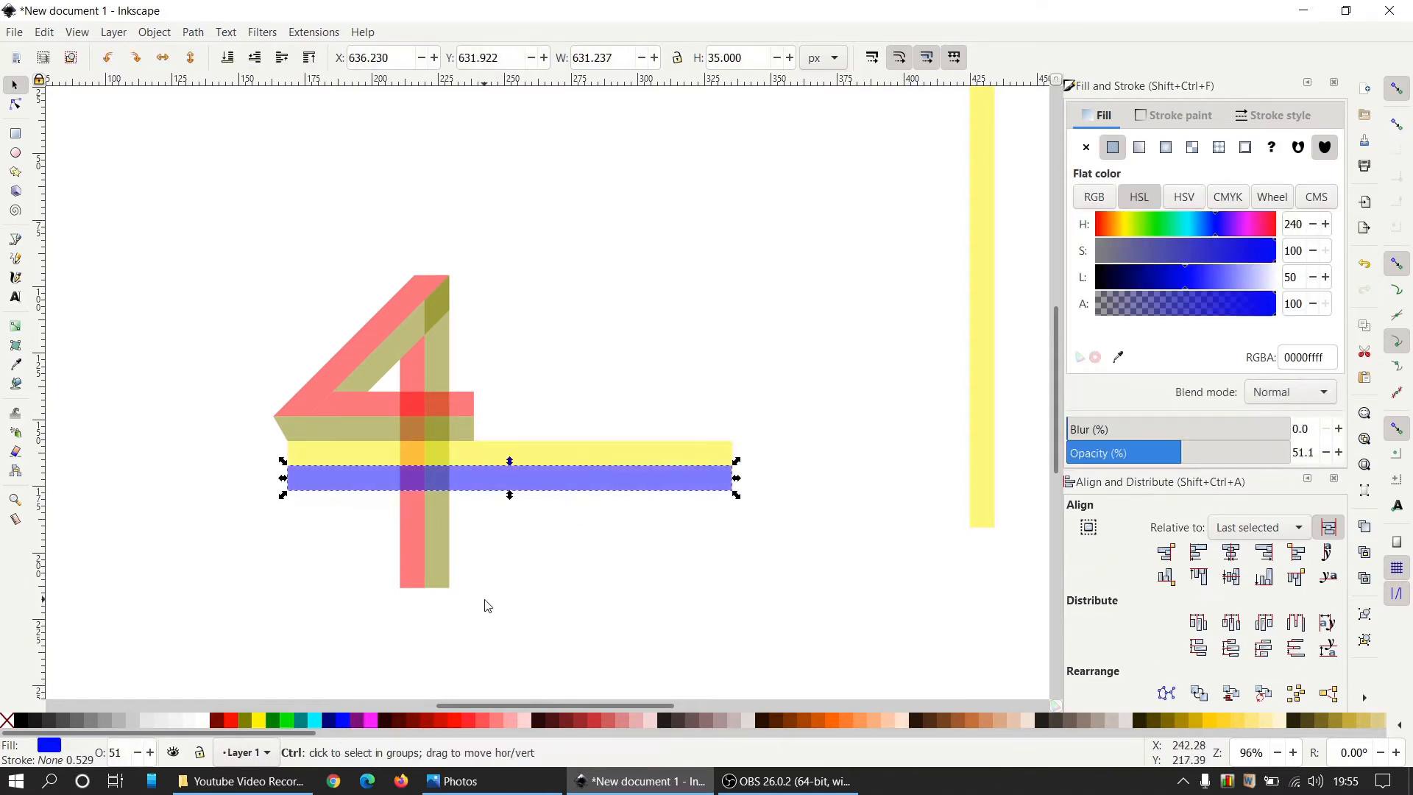
Duplicate the horizontal blue bar and subtract the copy from the vertical red bar with Difference
shift+click(412, 533)
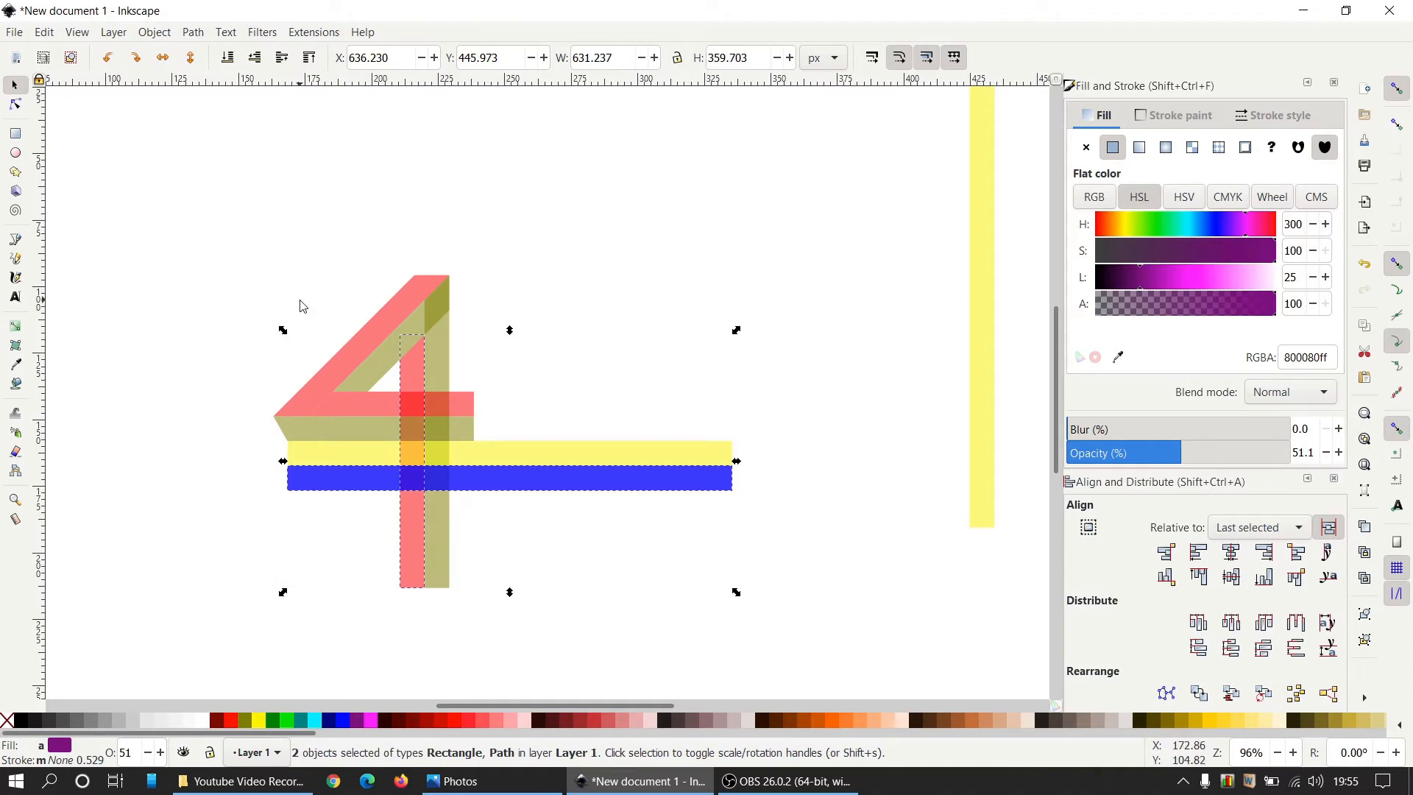
click(191, 33)
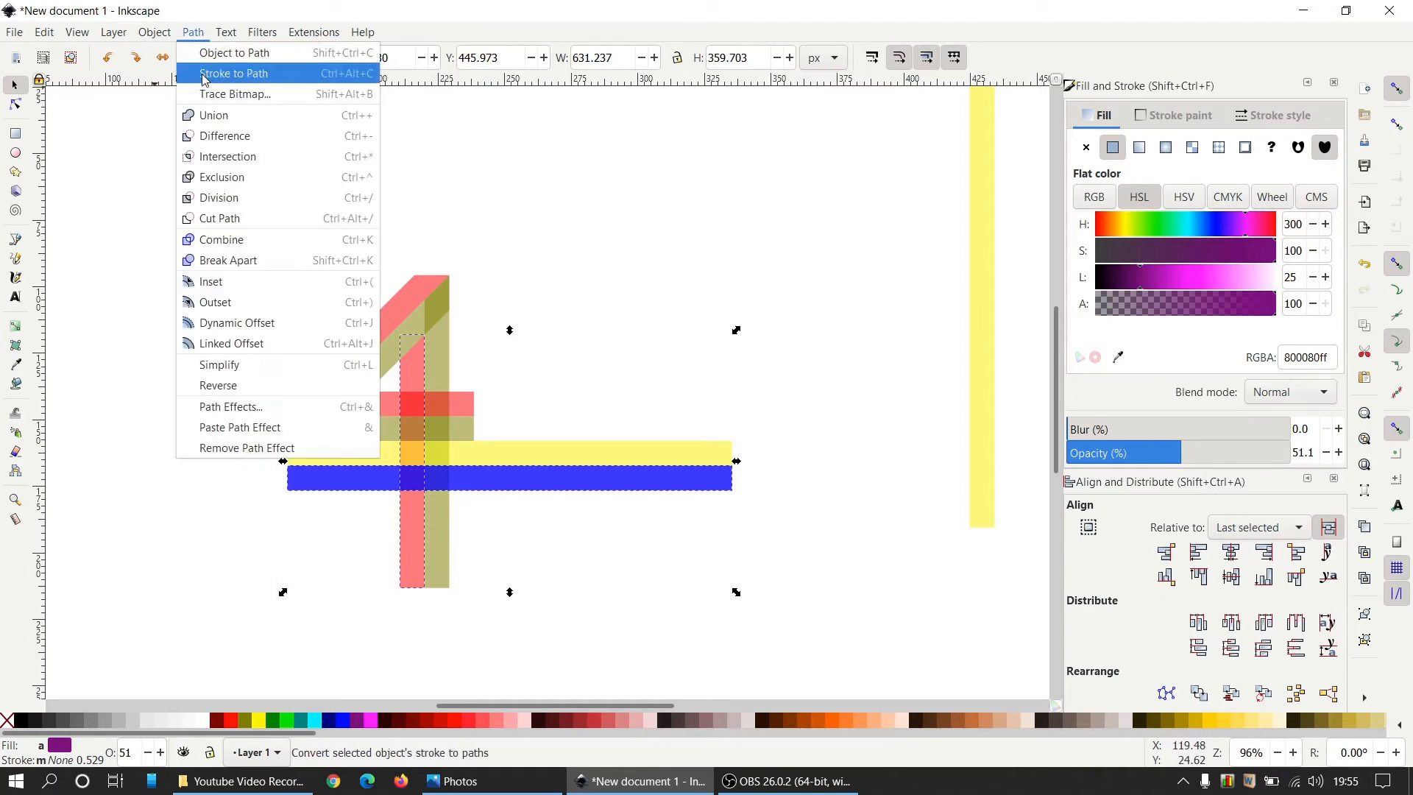
click(224, 135)
Break the cut vertical red bar apart and delete its lower piece below the blue bar
click(191, 33)
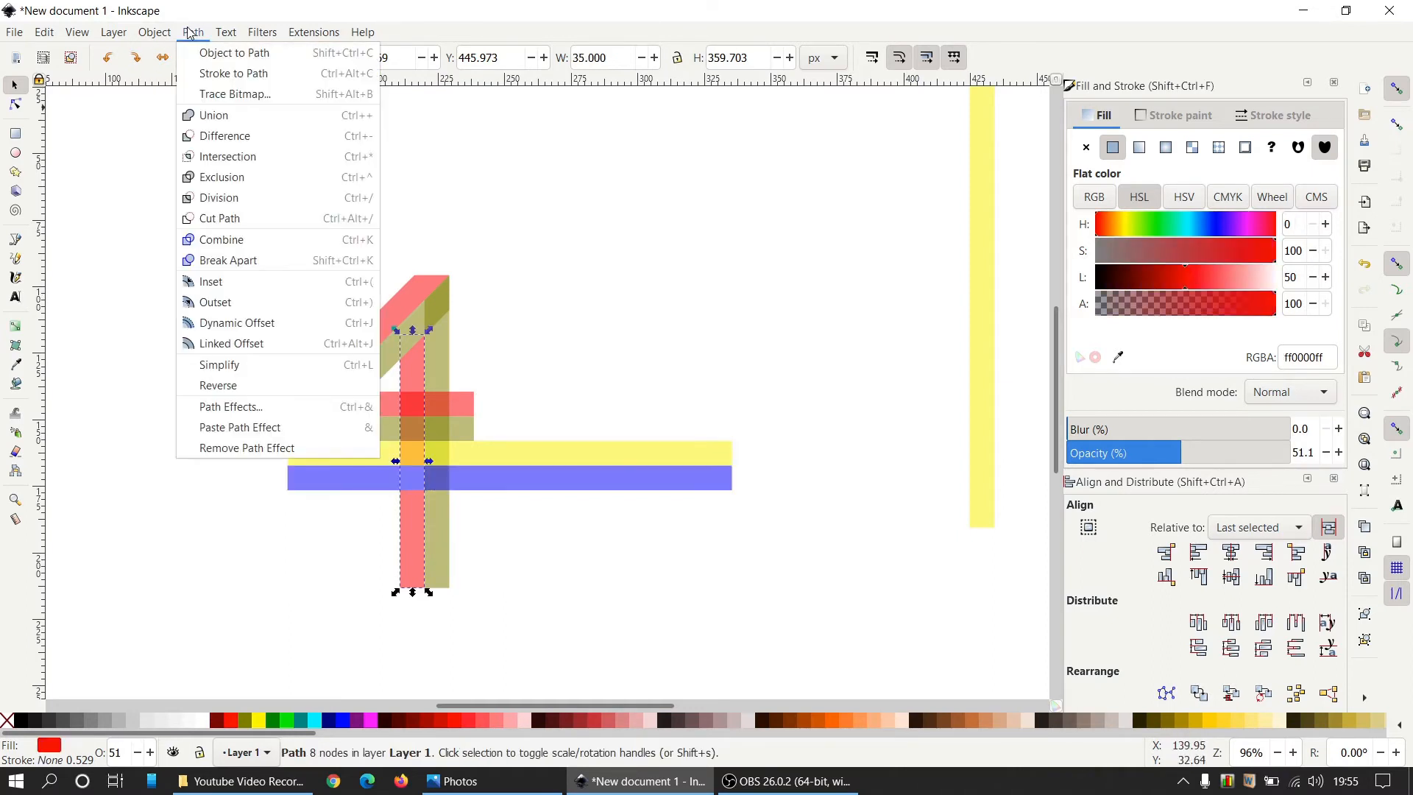
click(225, 261)
click(406, 531)
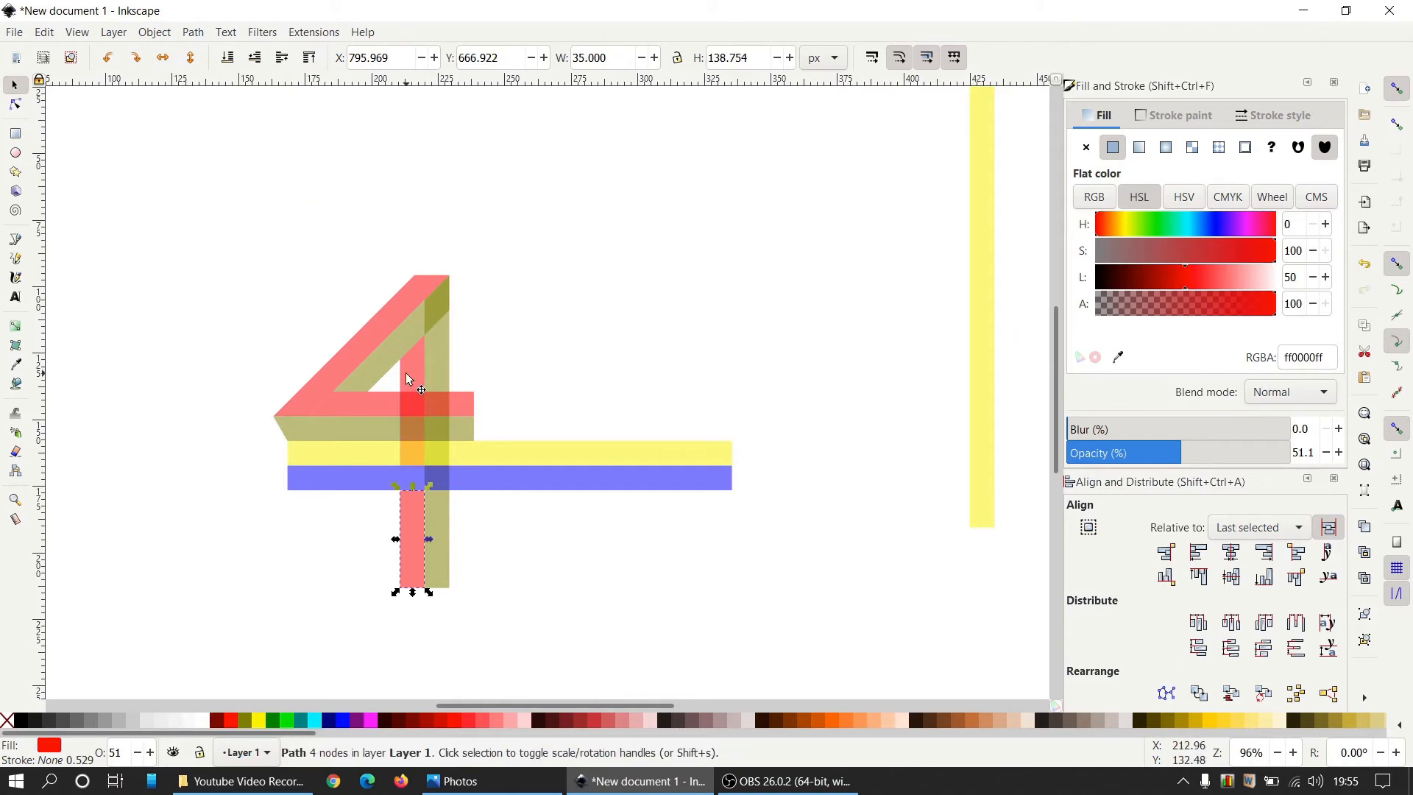
key(Delete)
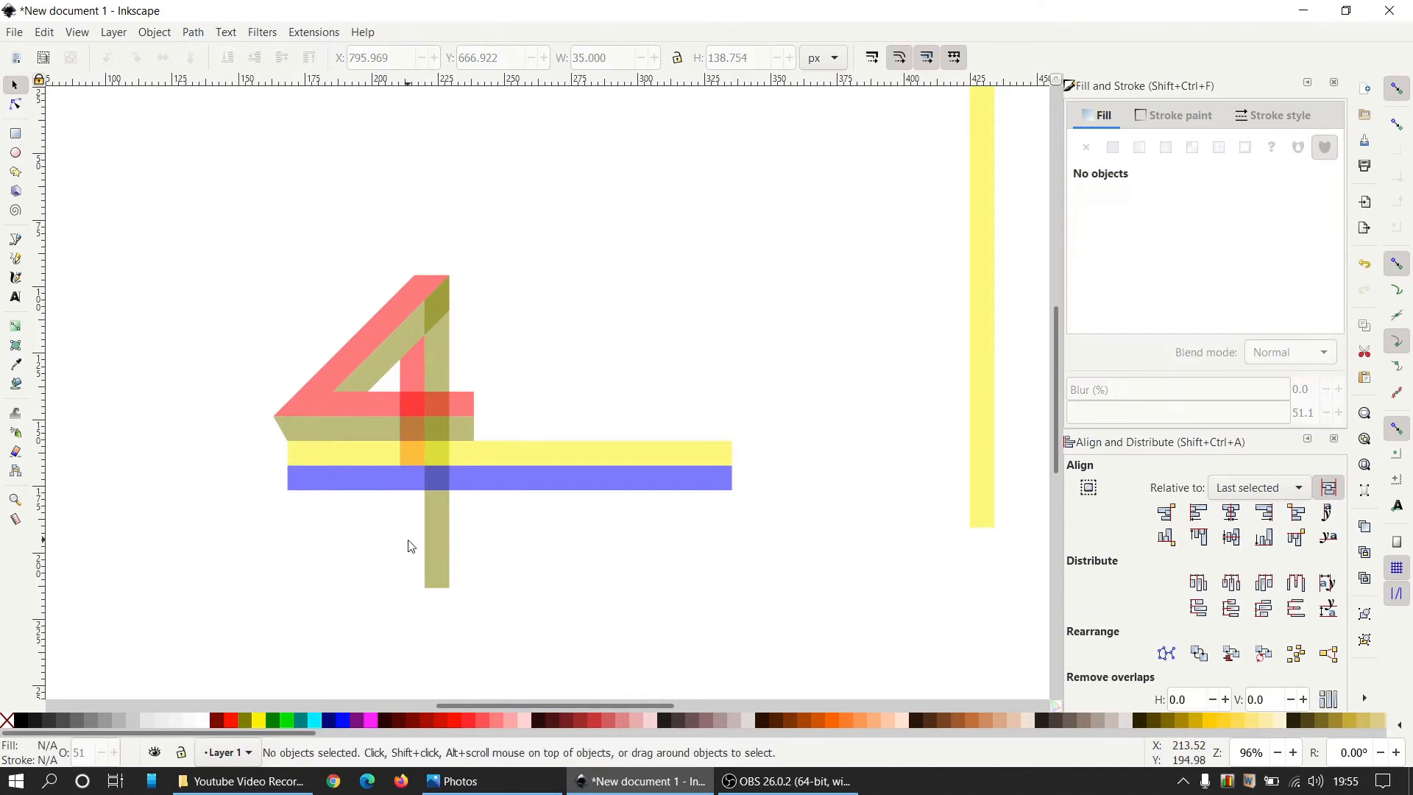
Subtract the horizontal blue bar from the vertical olive bar with Difference
click(569, 476)
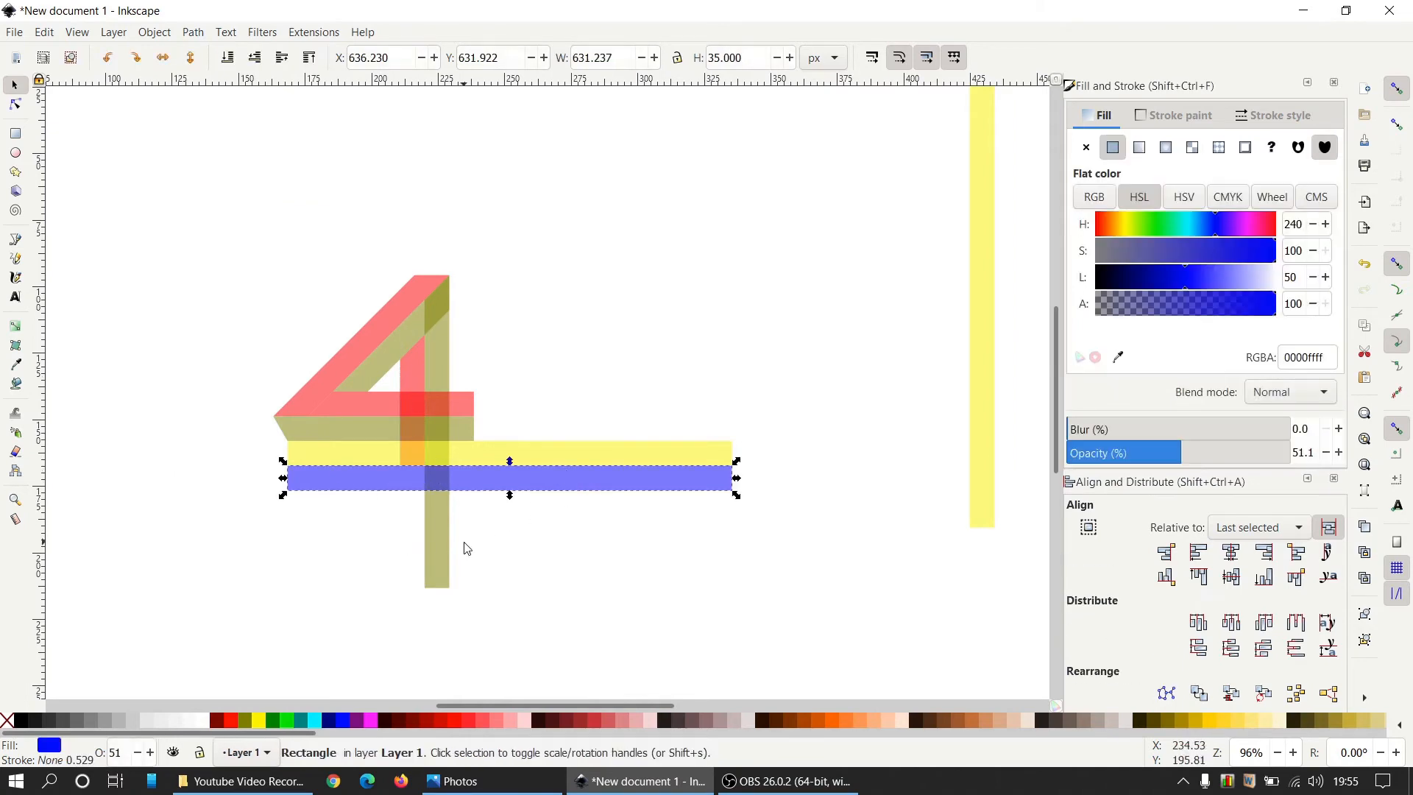
shift+click(441, 551)
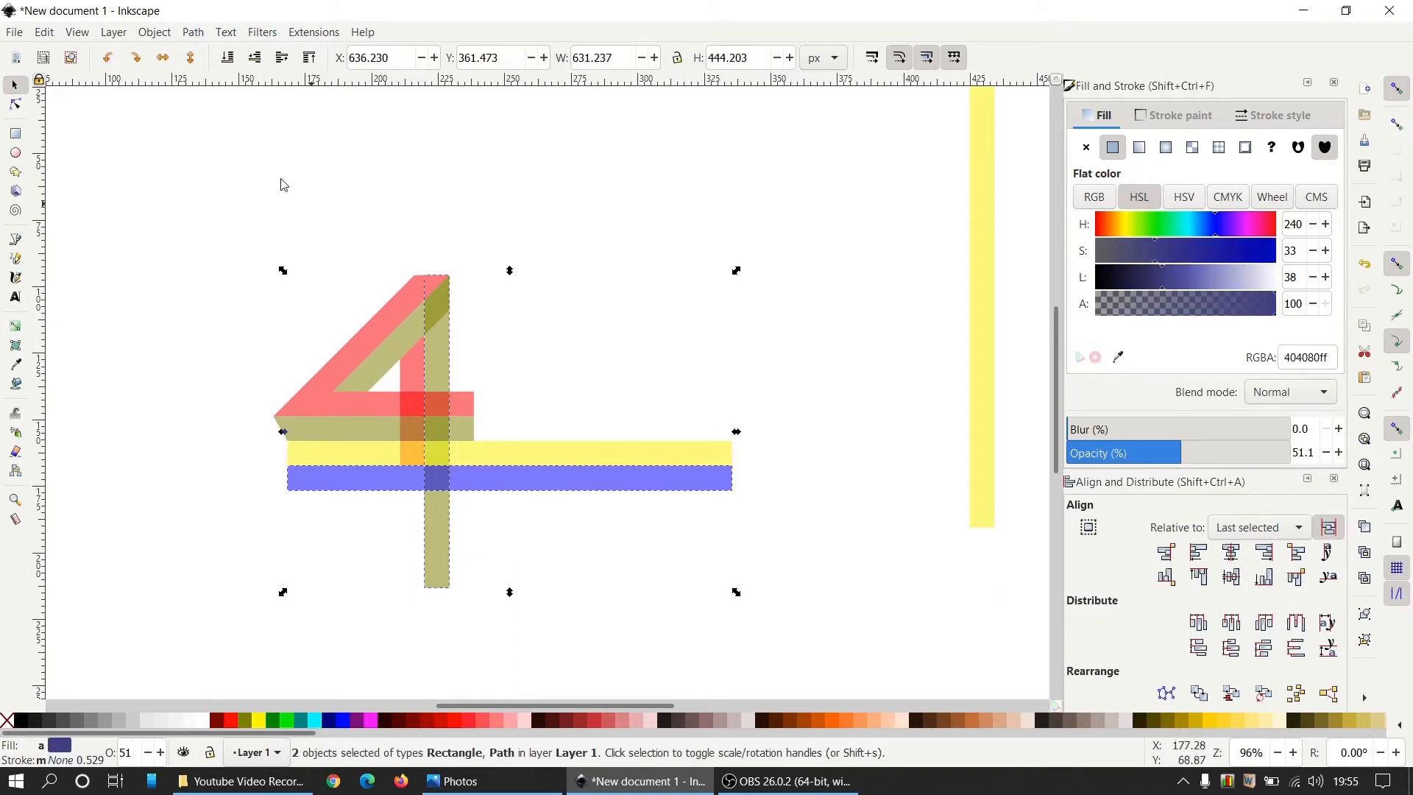
click(190, 32)
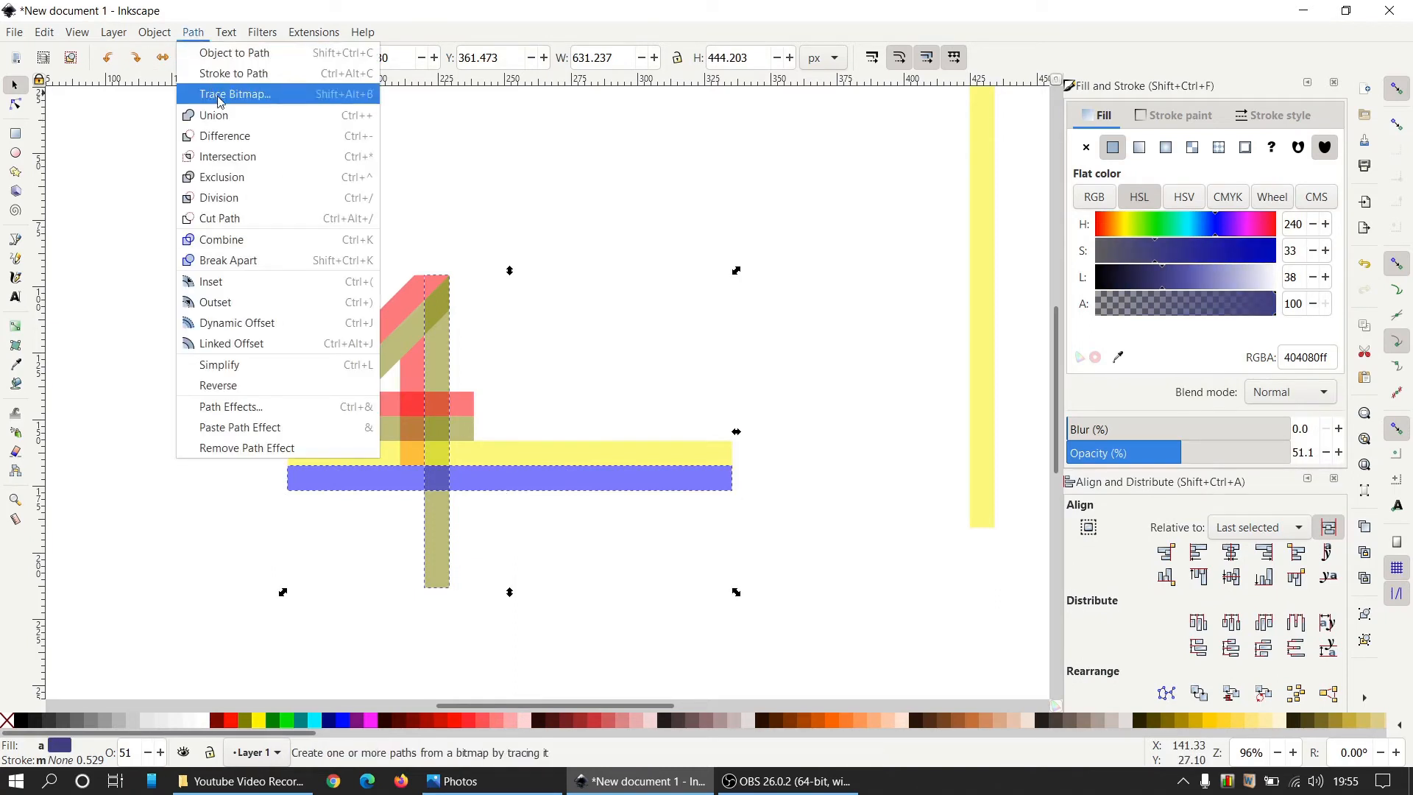
click(217, 135)
Break the cut vertical olive bar apart and delete its detached lower piece
click(199, 34)
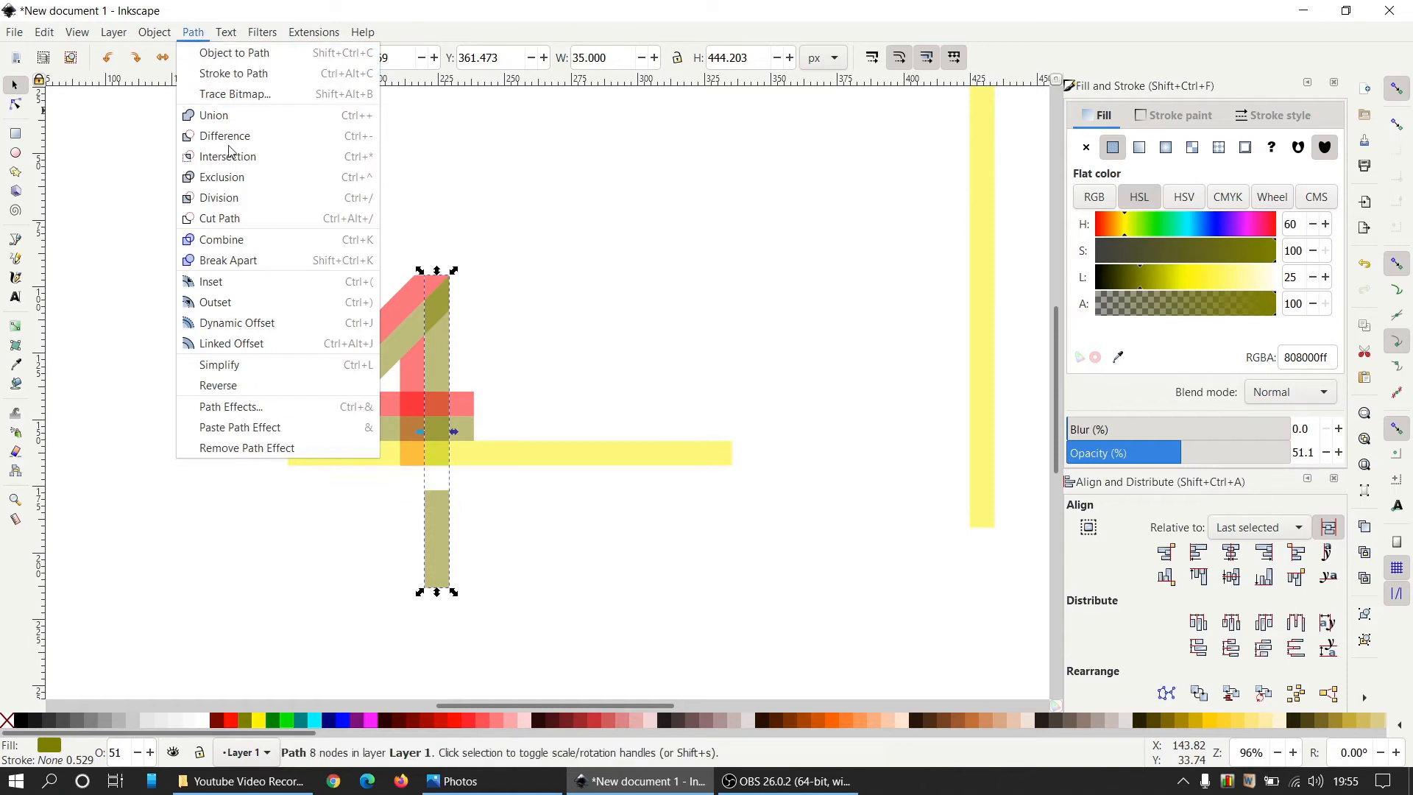
click(239, 267)
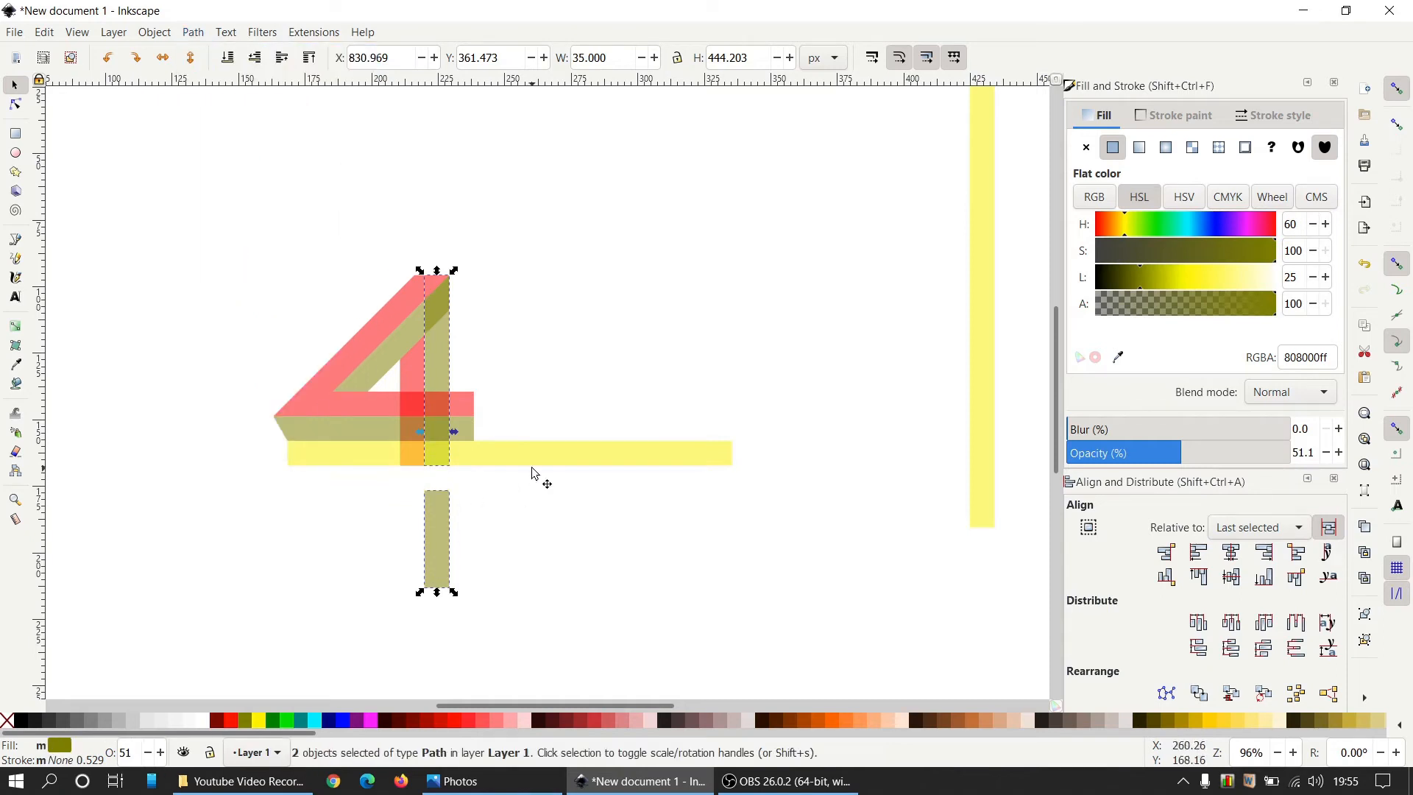
key(shift)
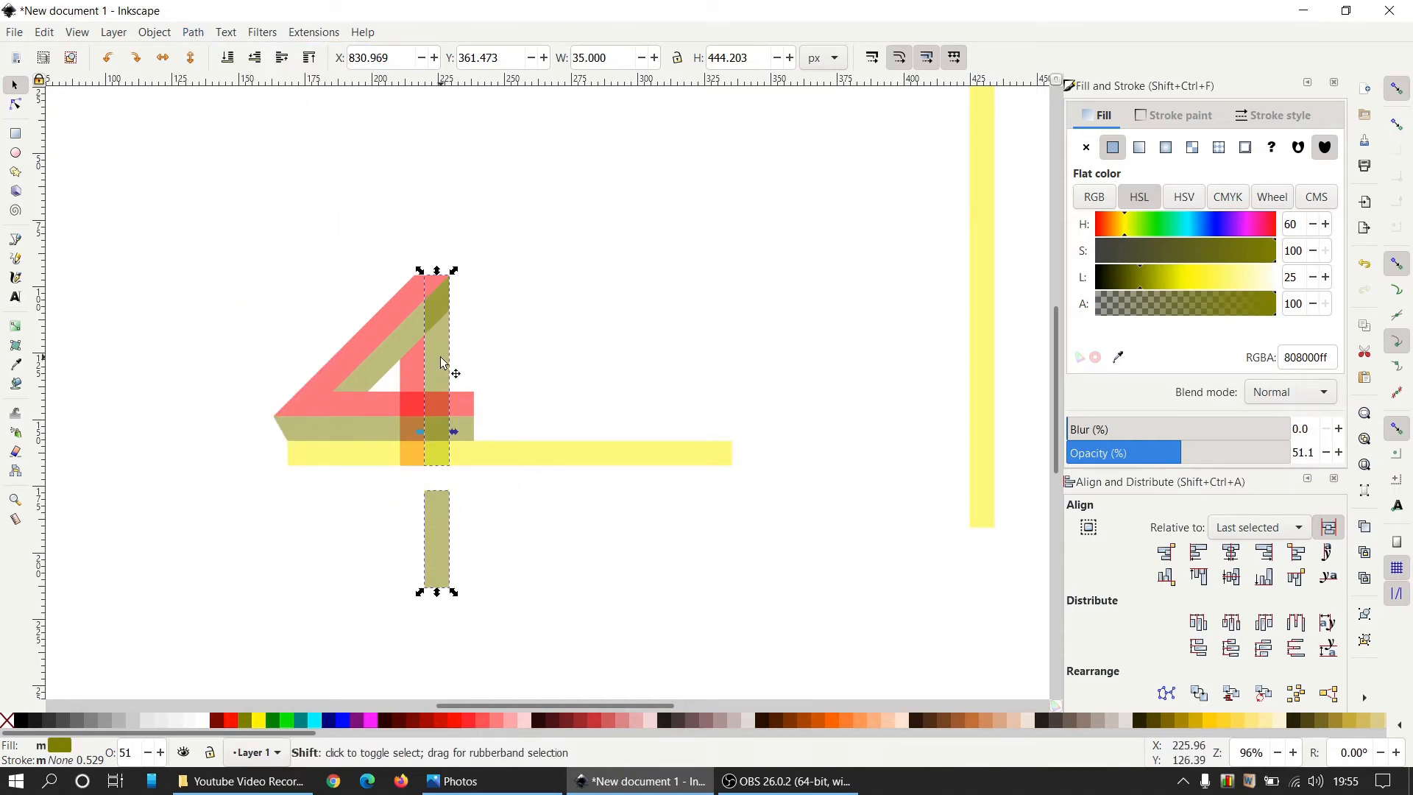
shift+click(442, 362)
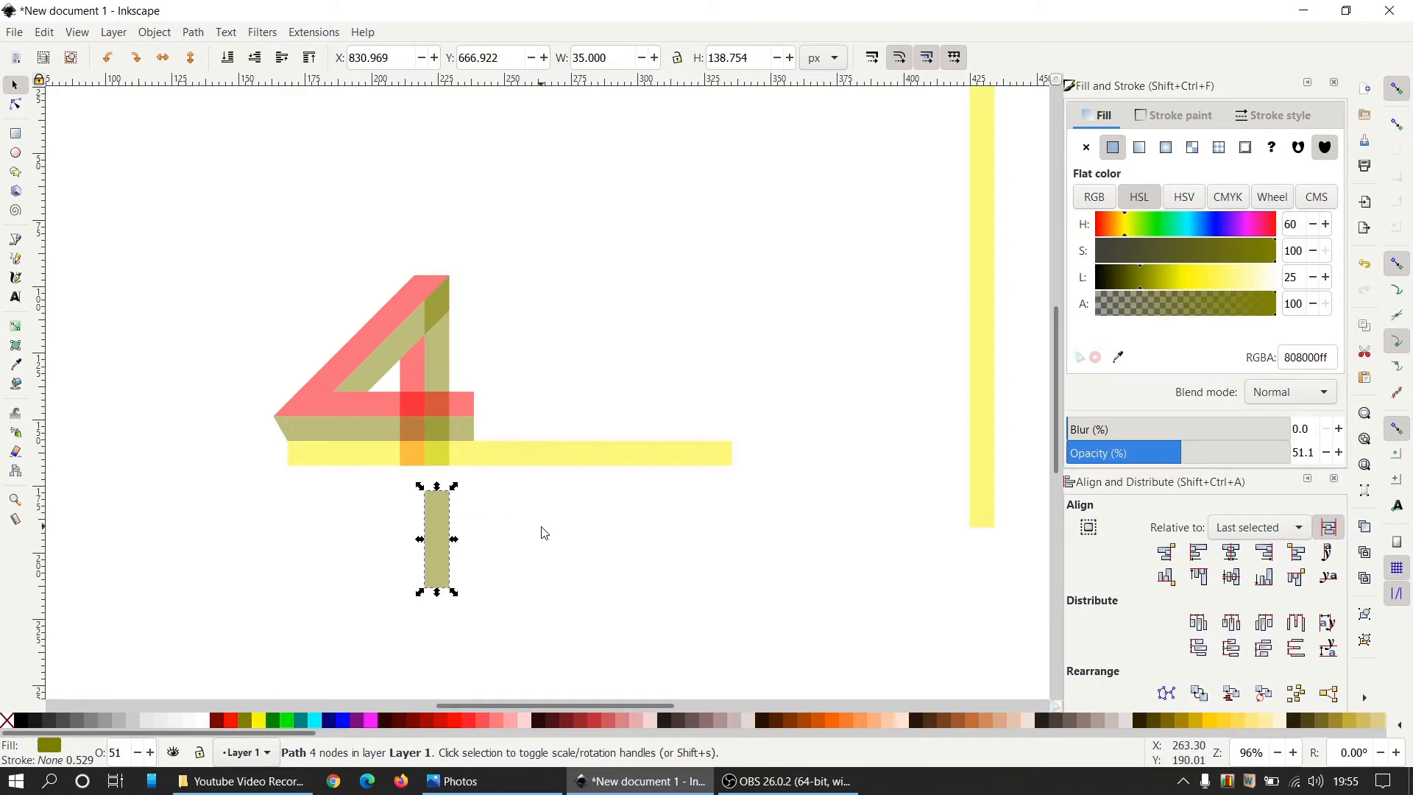
key(Delete)
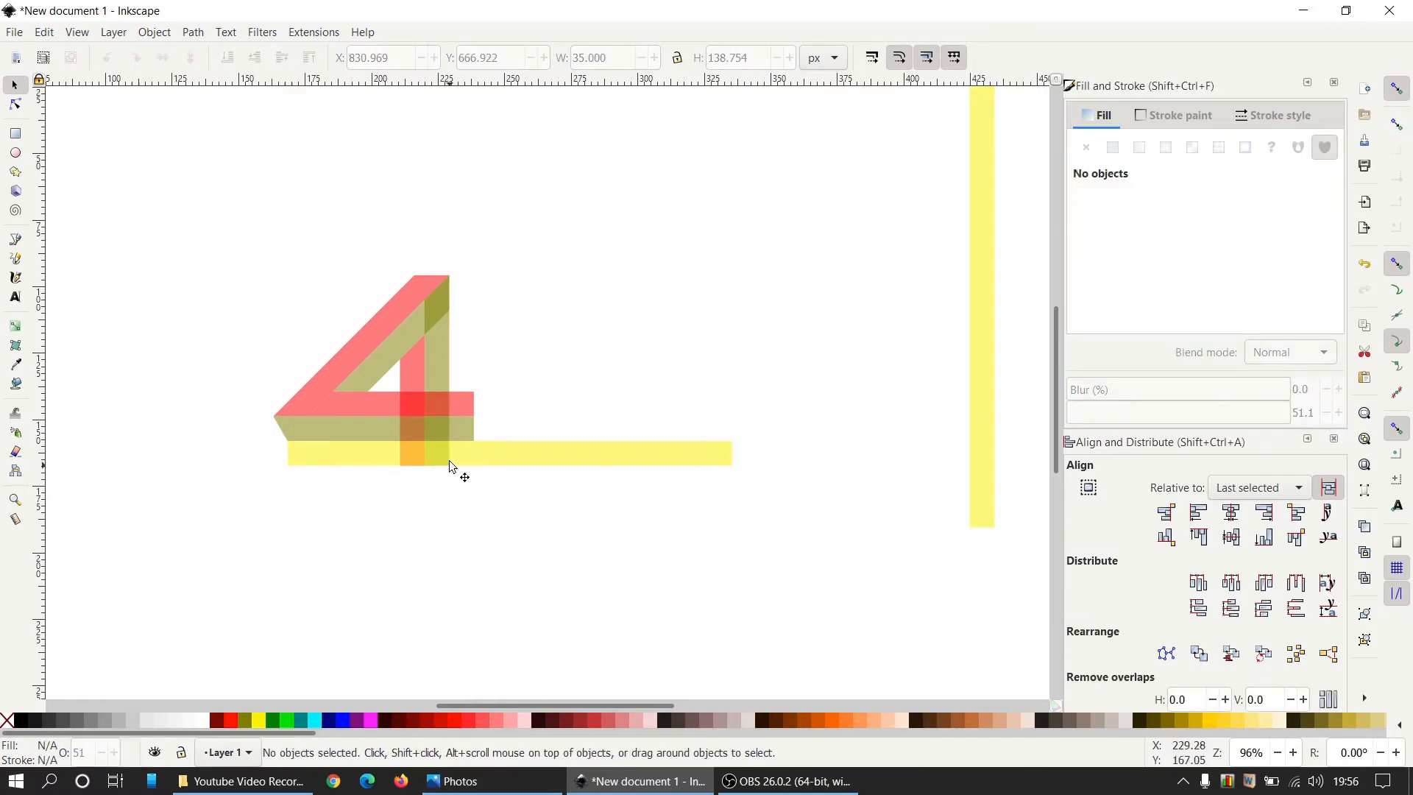
Move the horizontal yellow bar clear above the figure and check the reference image in Photos
drag(515, 453, 492, 117)
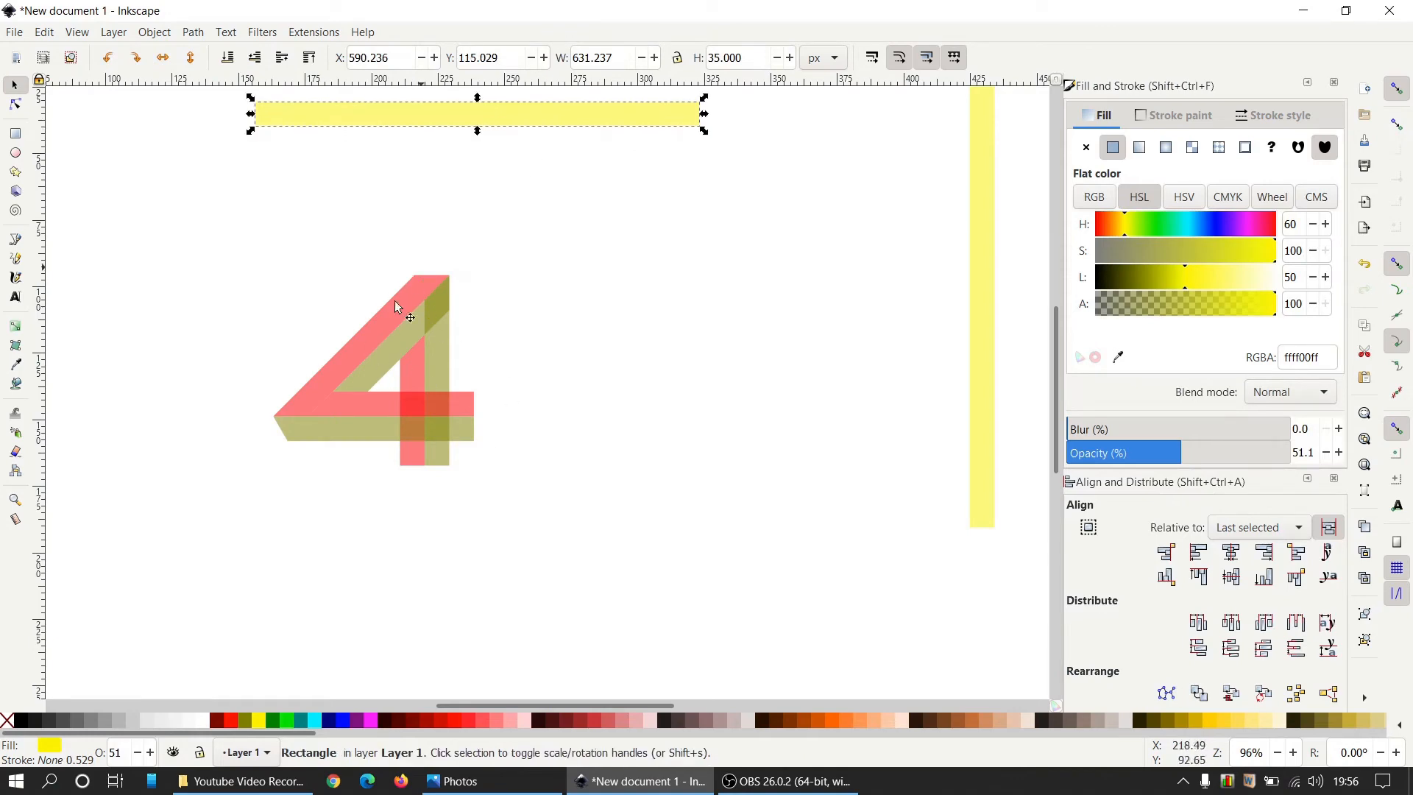
click(537, 784)
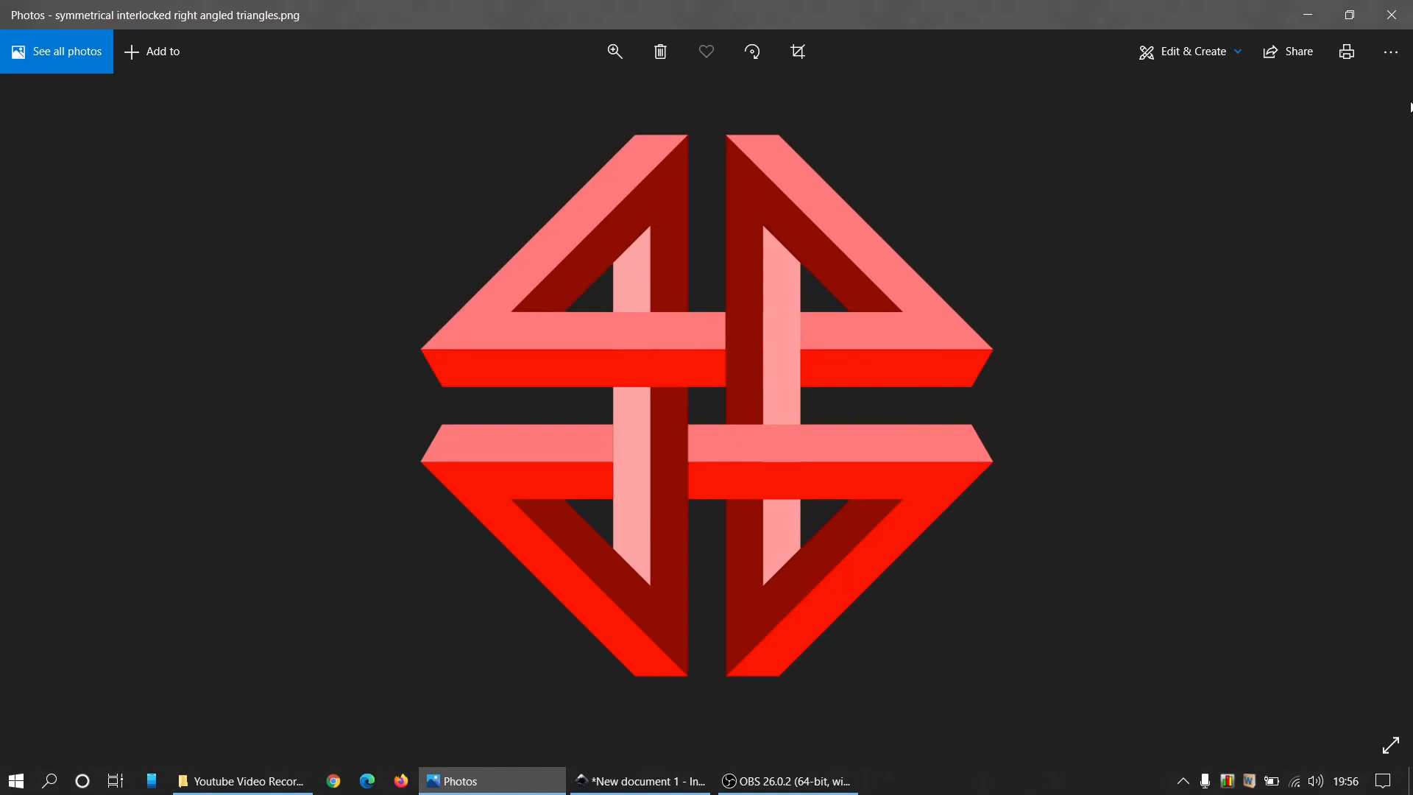
click(1307, 15)
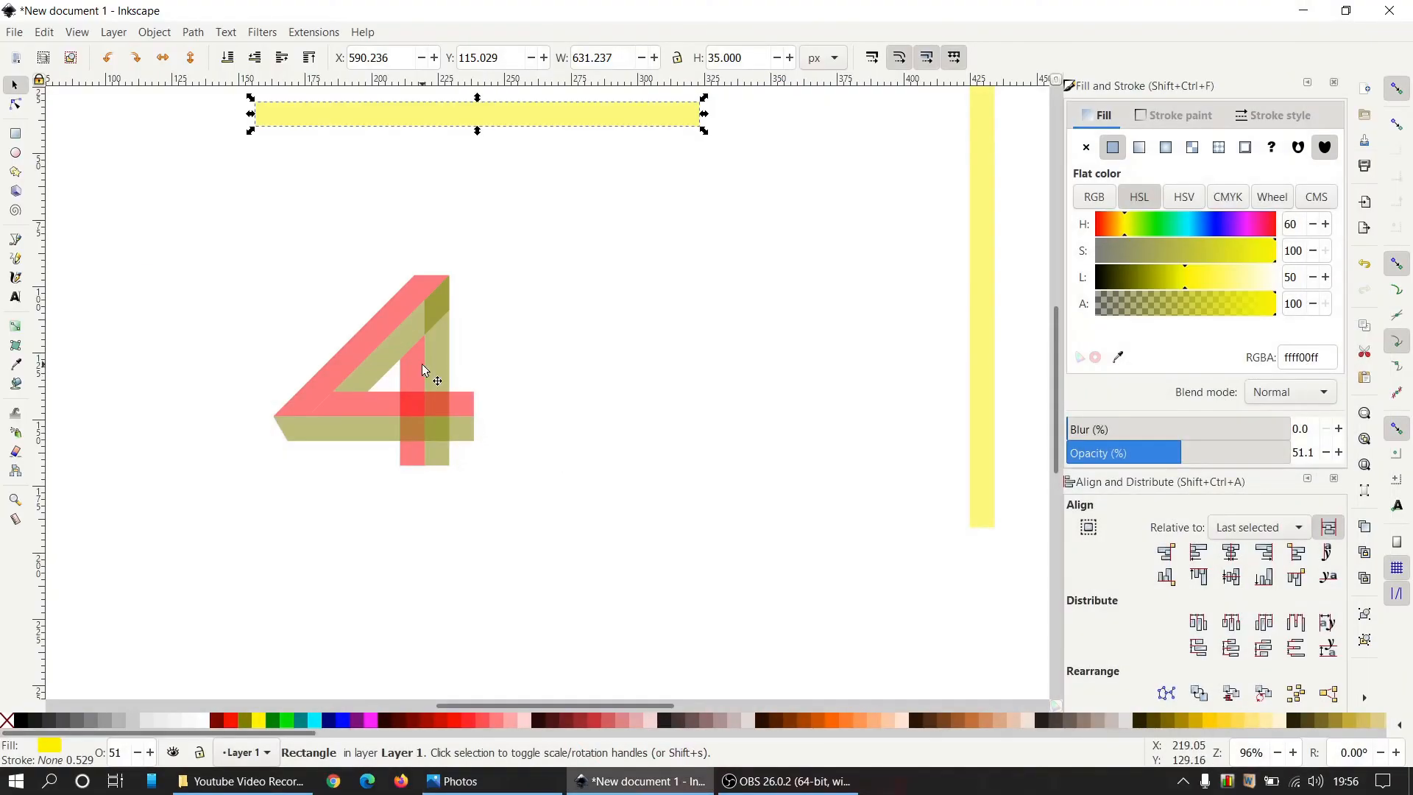
Merge the diagonal red bar and the horizontal red bar into one shape with Union
click(378, 329)
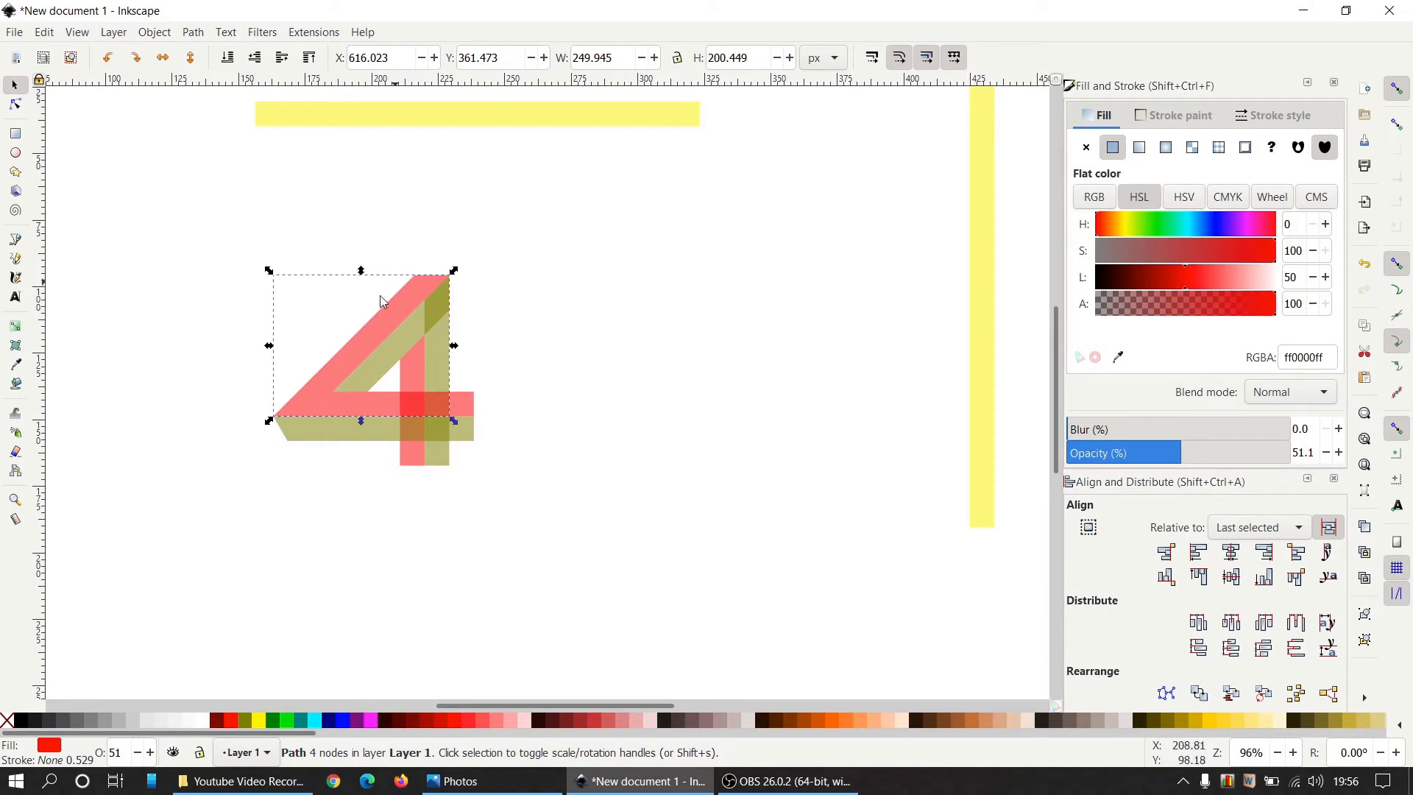
shift+click(467, 407)
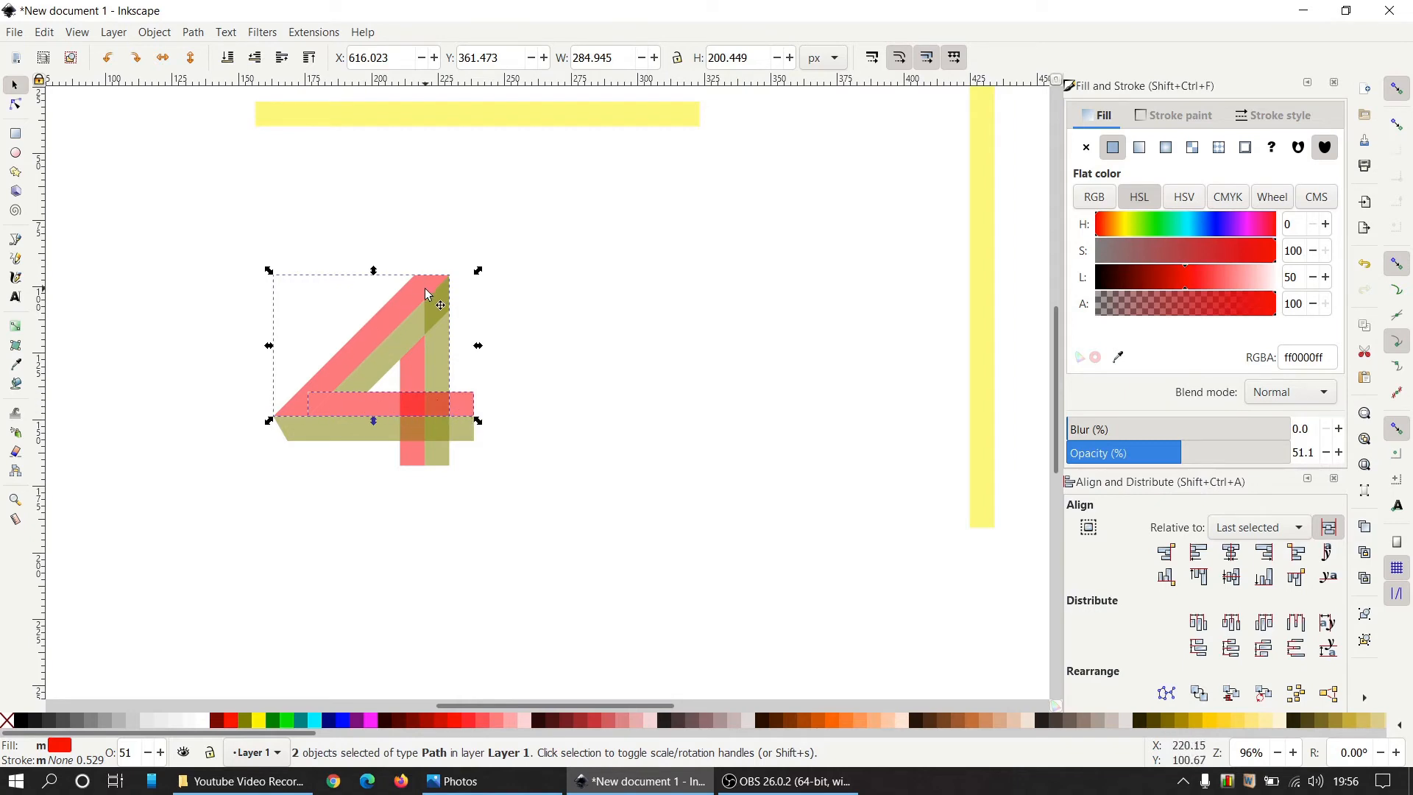
click(203, 34)
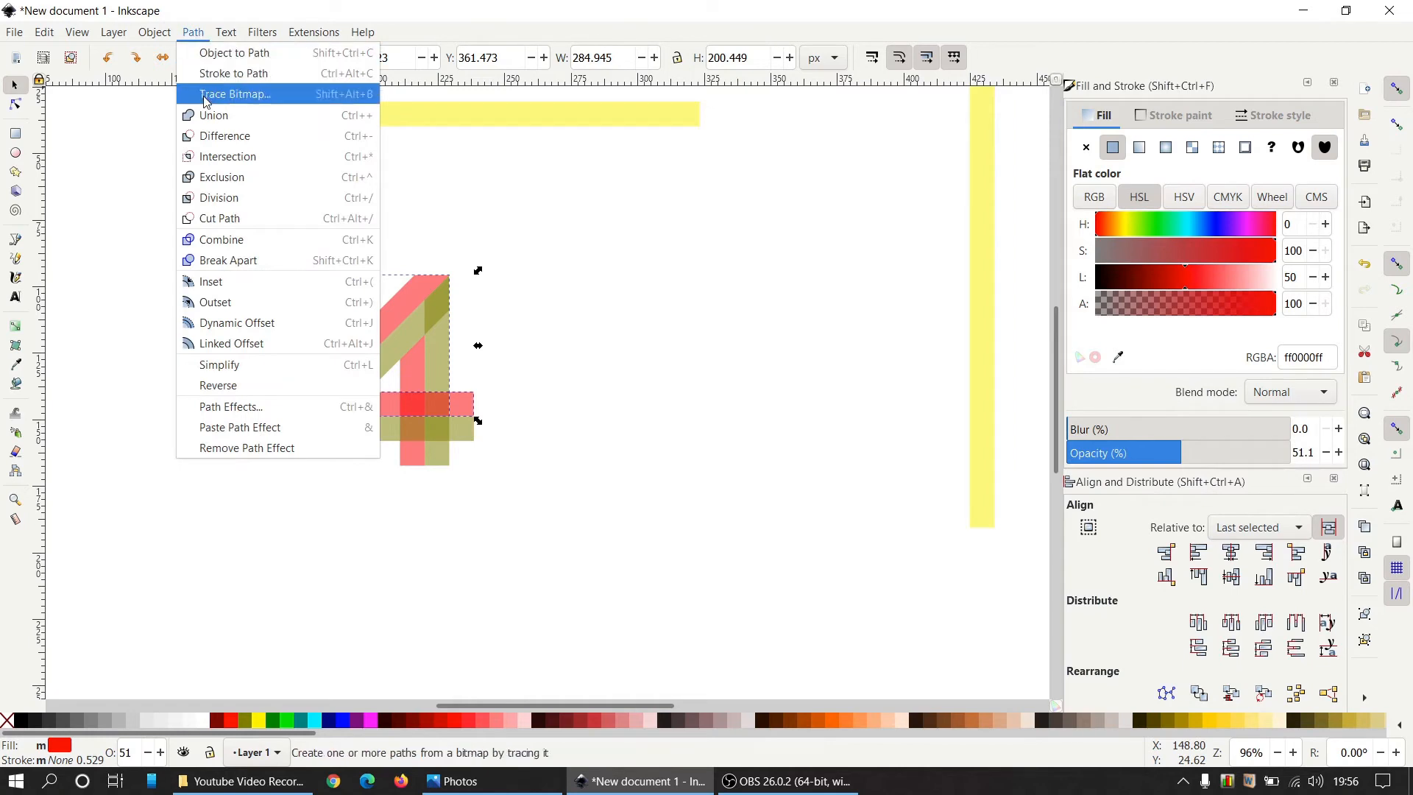
click(211, 117)
click(621, 347)
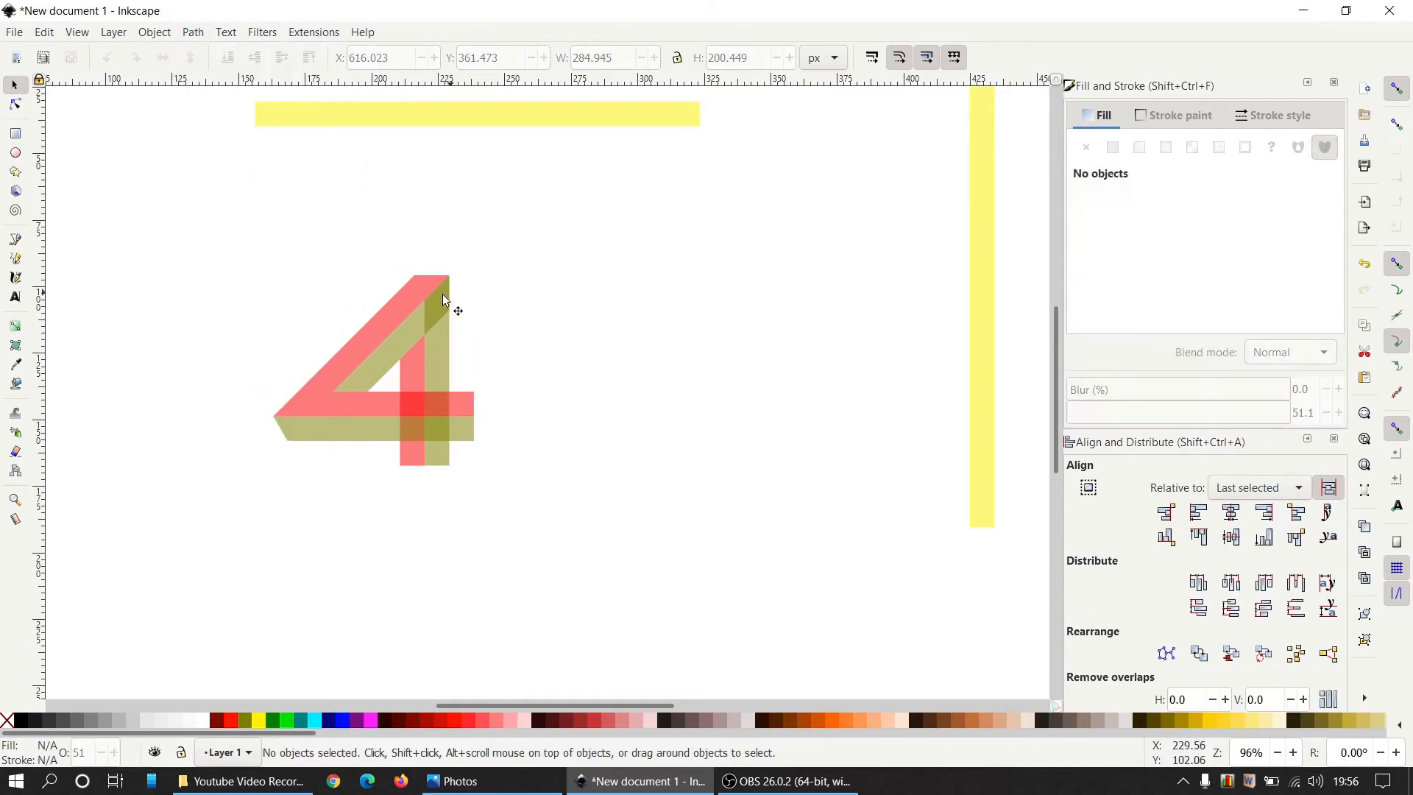
Merge the diagonal olive bar and the vertical olive bar into one shape with Union
click(410, 336)
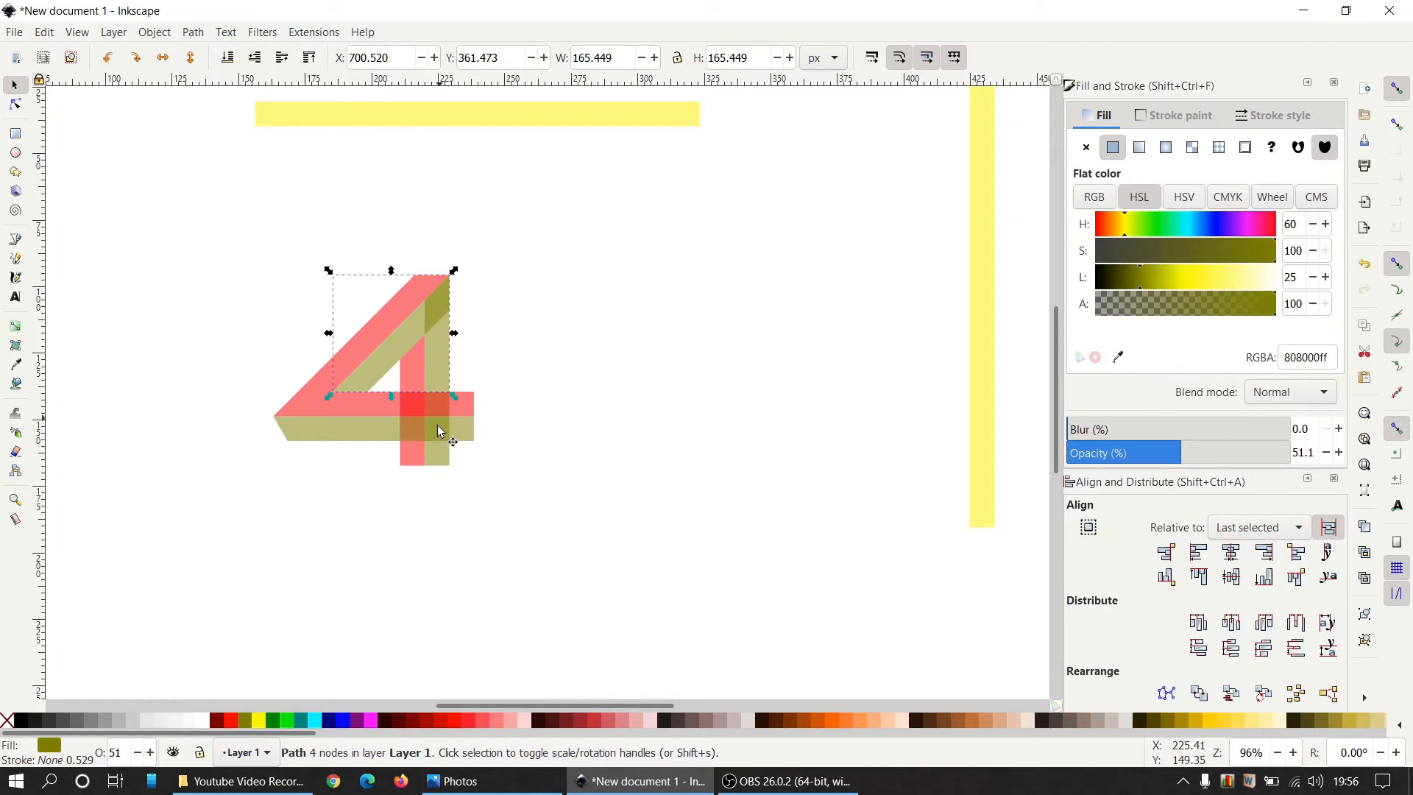
shift+click(437, 464)
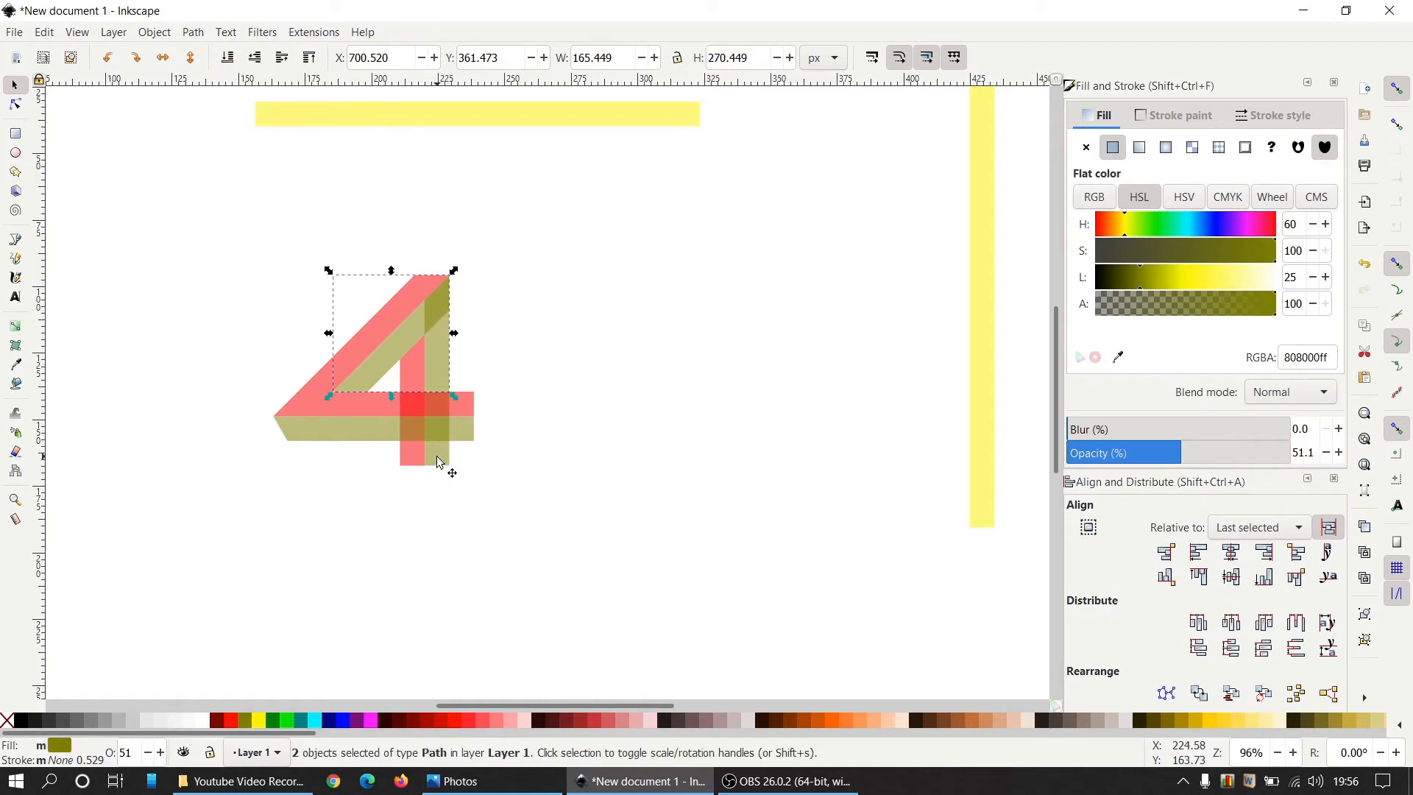
click(193, 32)
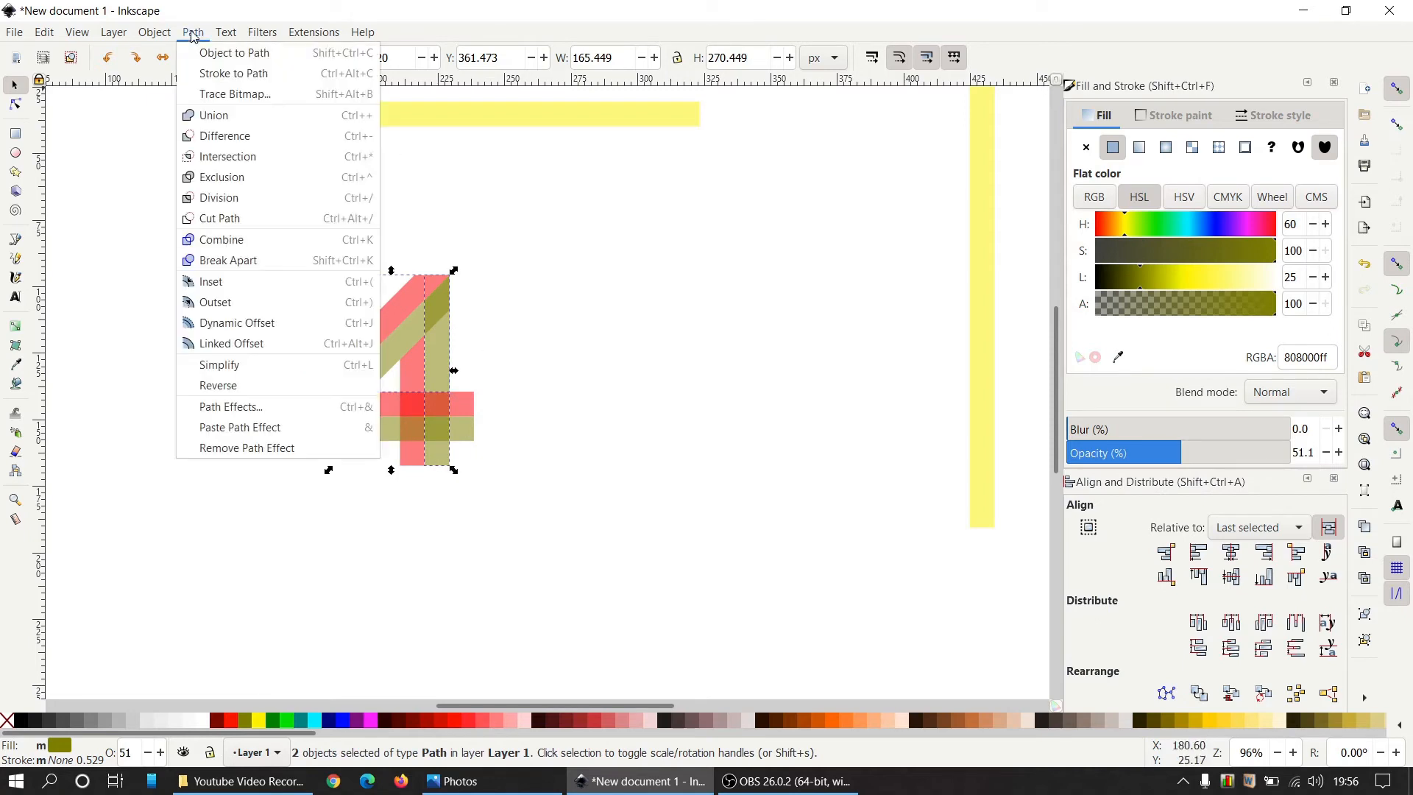
click(213, 114)
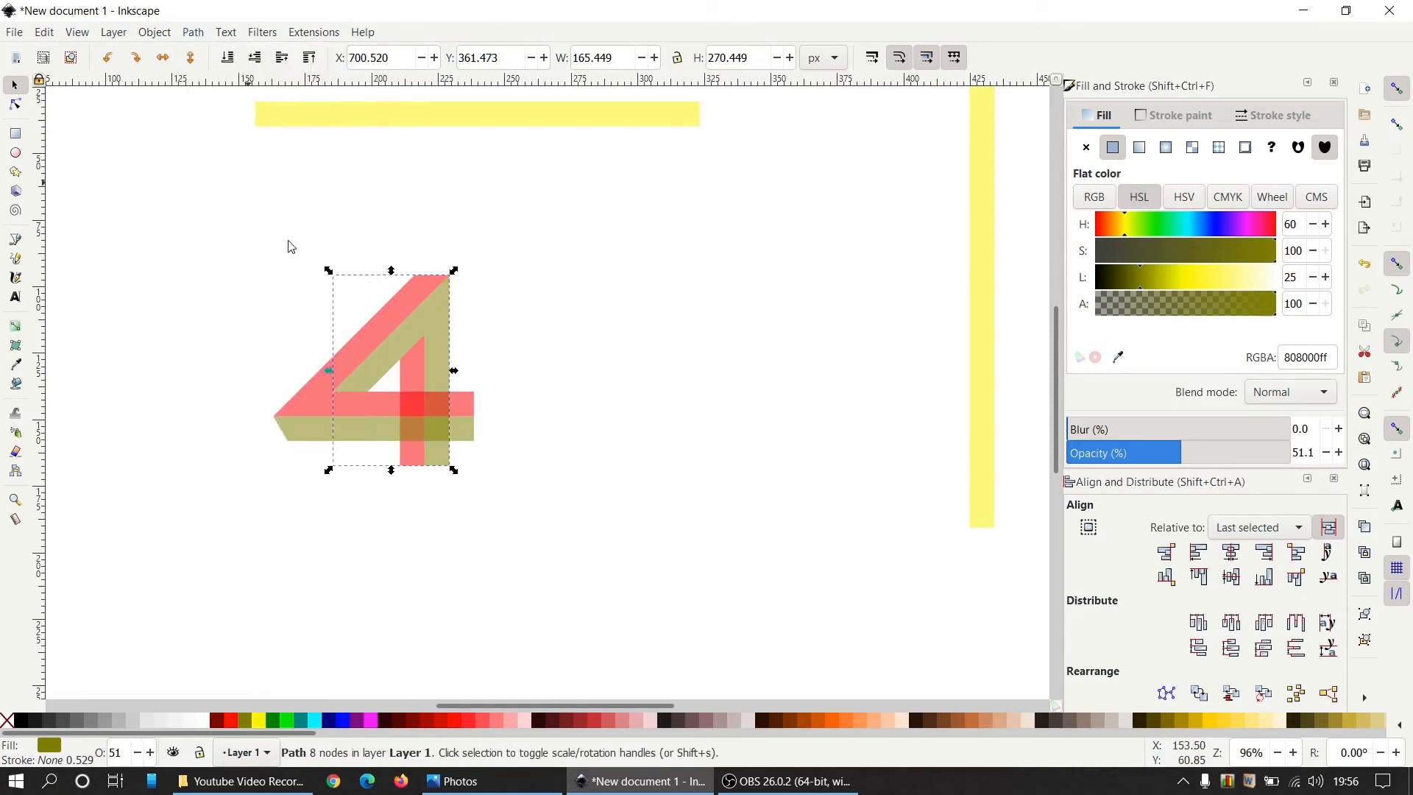
click(605, 413)
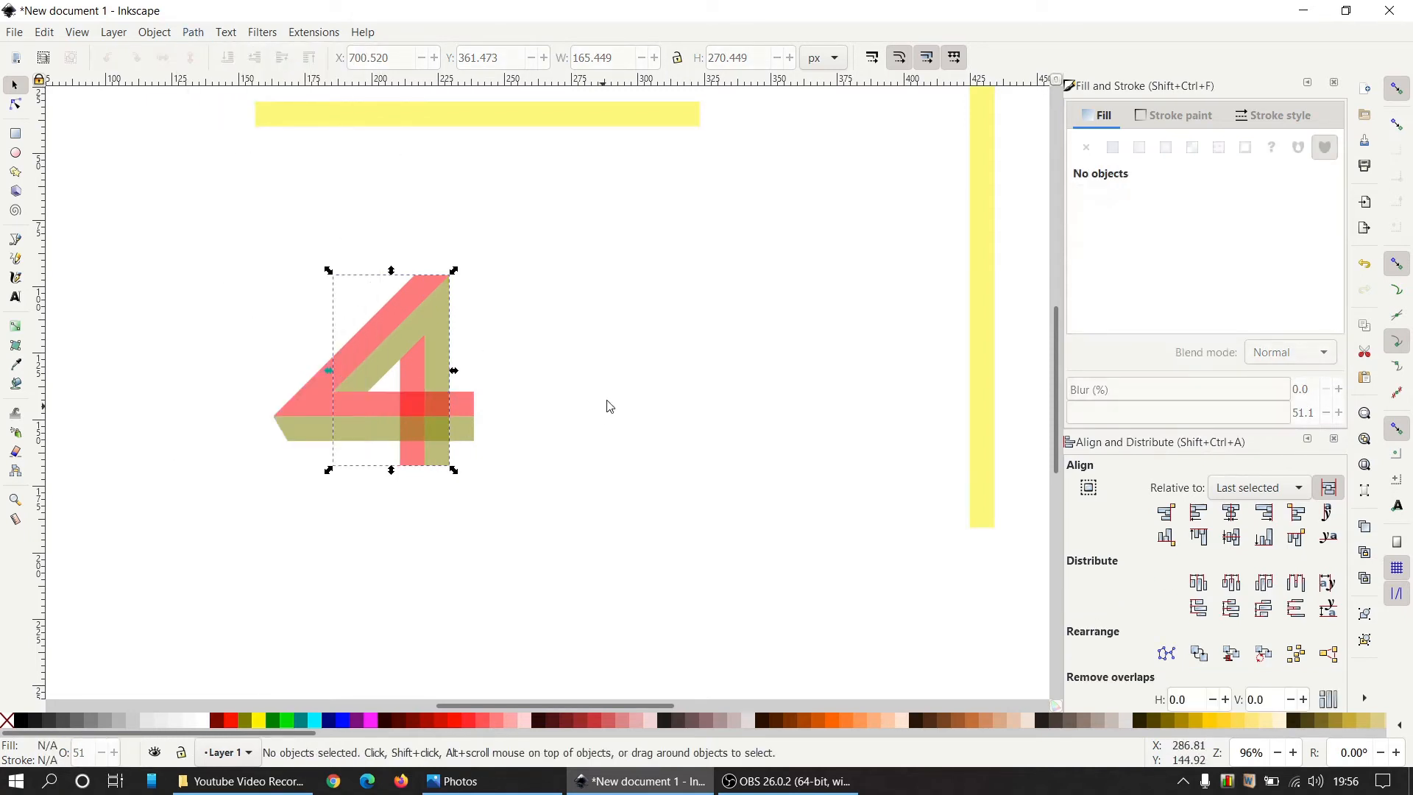
Recolour the inner vertical red bar and the lower horizontal olive bar blue (#0000FF)
click(413, 378)
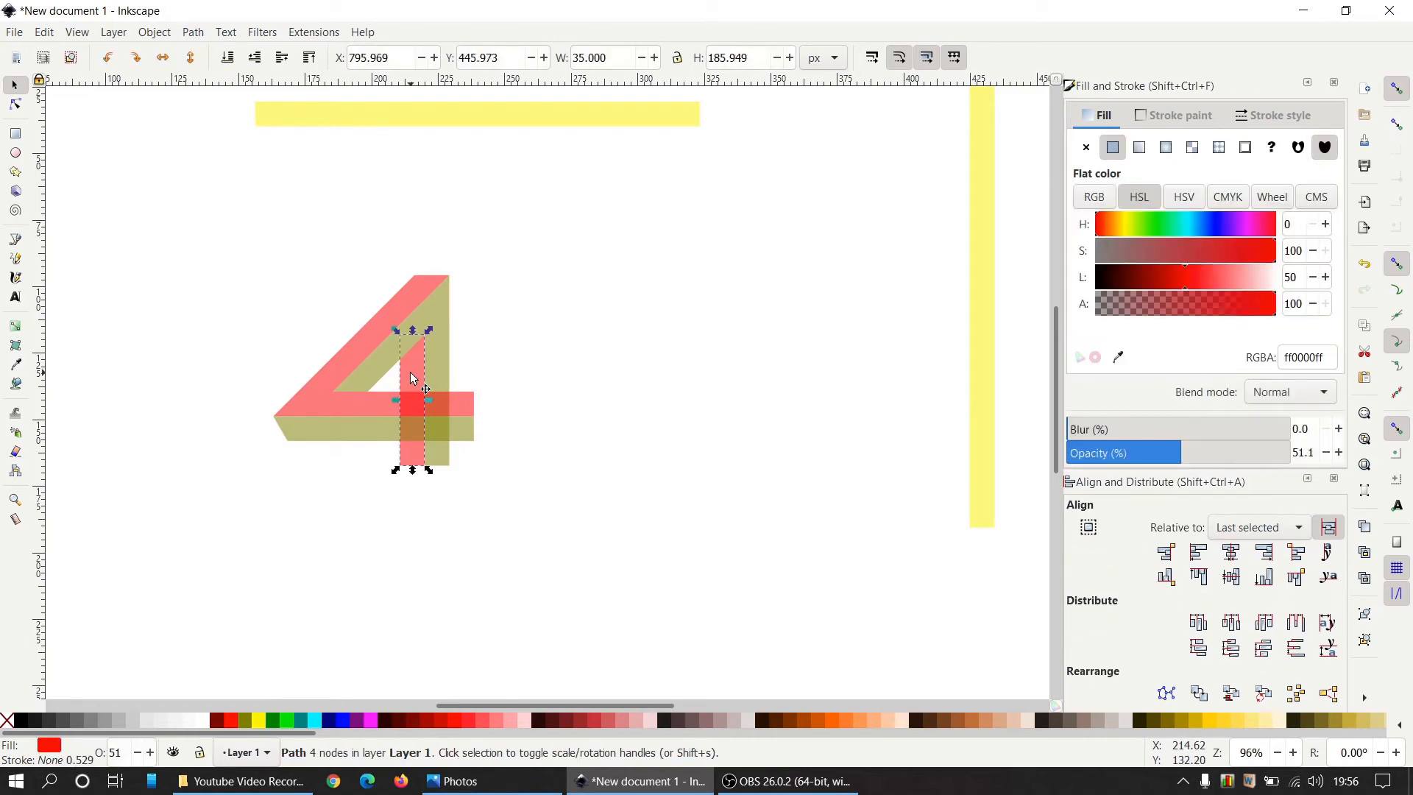
click(342, 720)
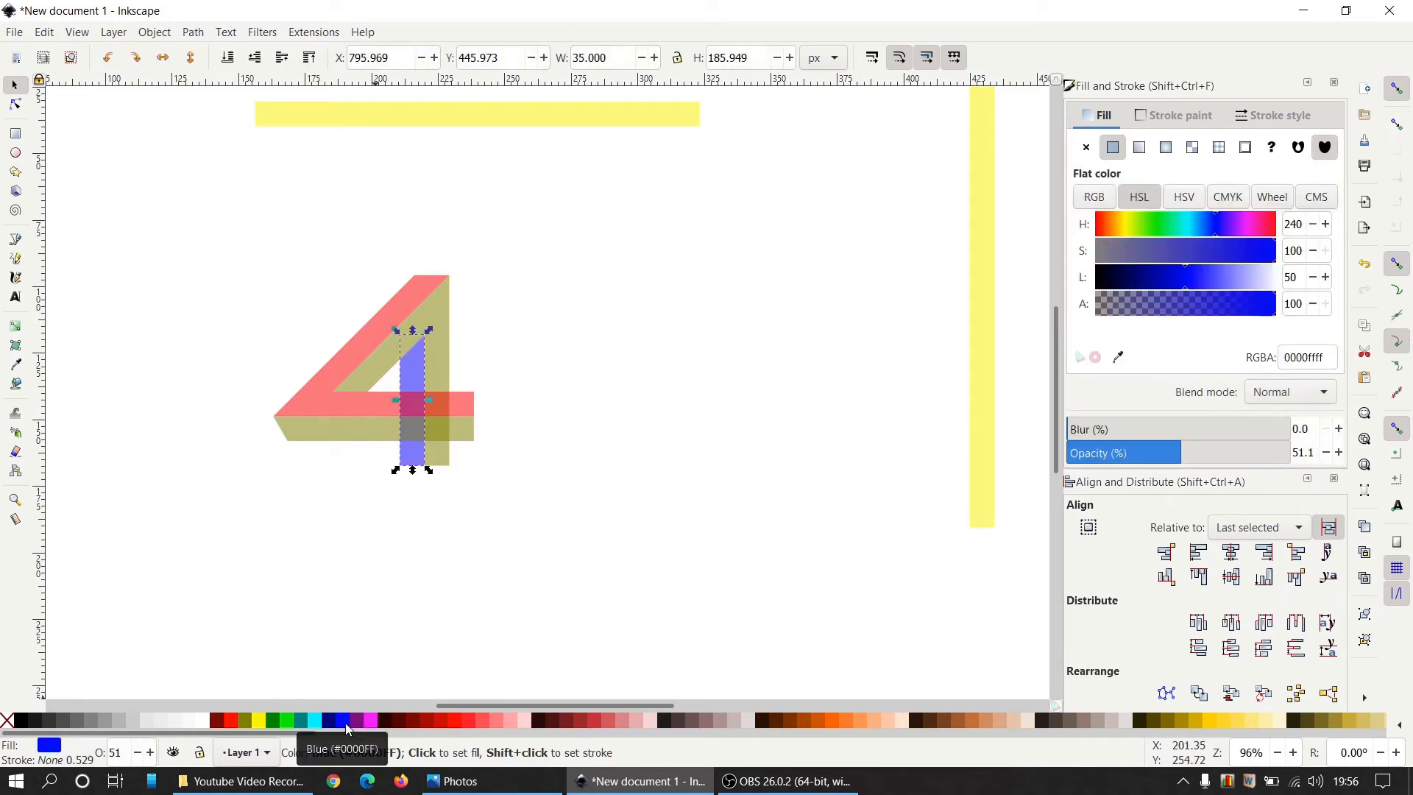
click(337, 436)
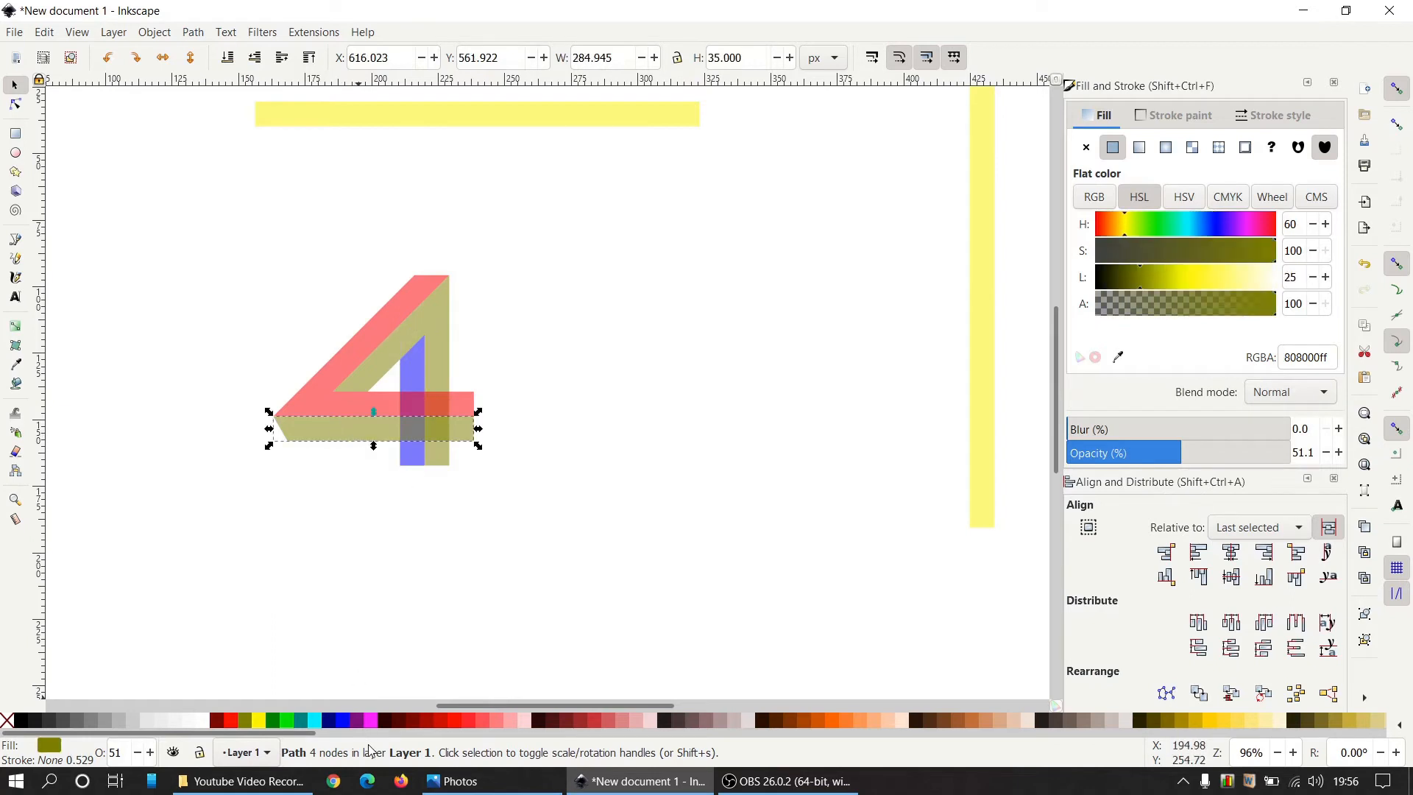
click(344, 722)
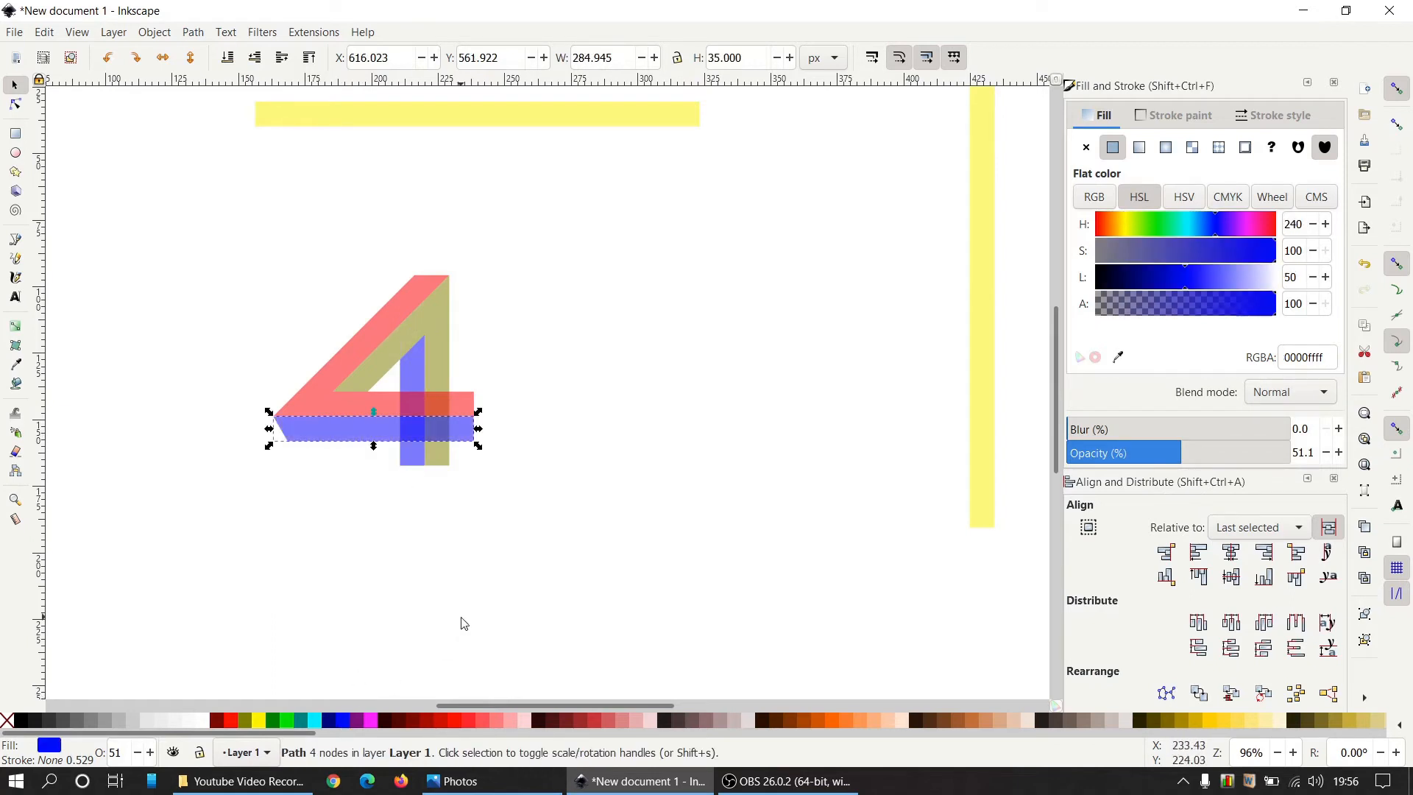
click(488, 606)
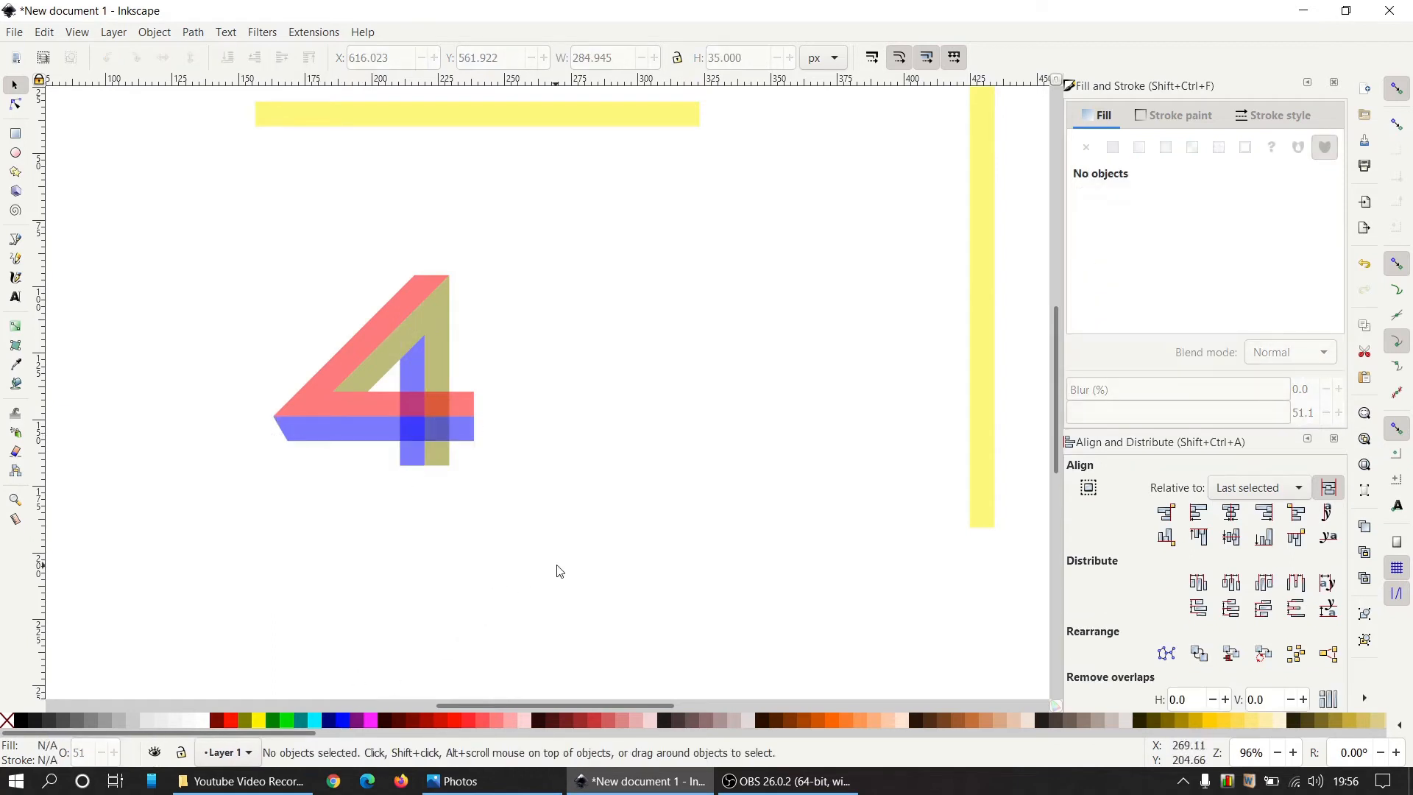
Group the figure's four pieces, duplicate the group, flip the copy horizontally and place it to the right of the original
mouse_move(628, 545)
mouse_down()
mouse_move(221, 278)
mouse_move(161, 205)
mouse_up()
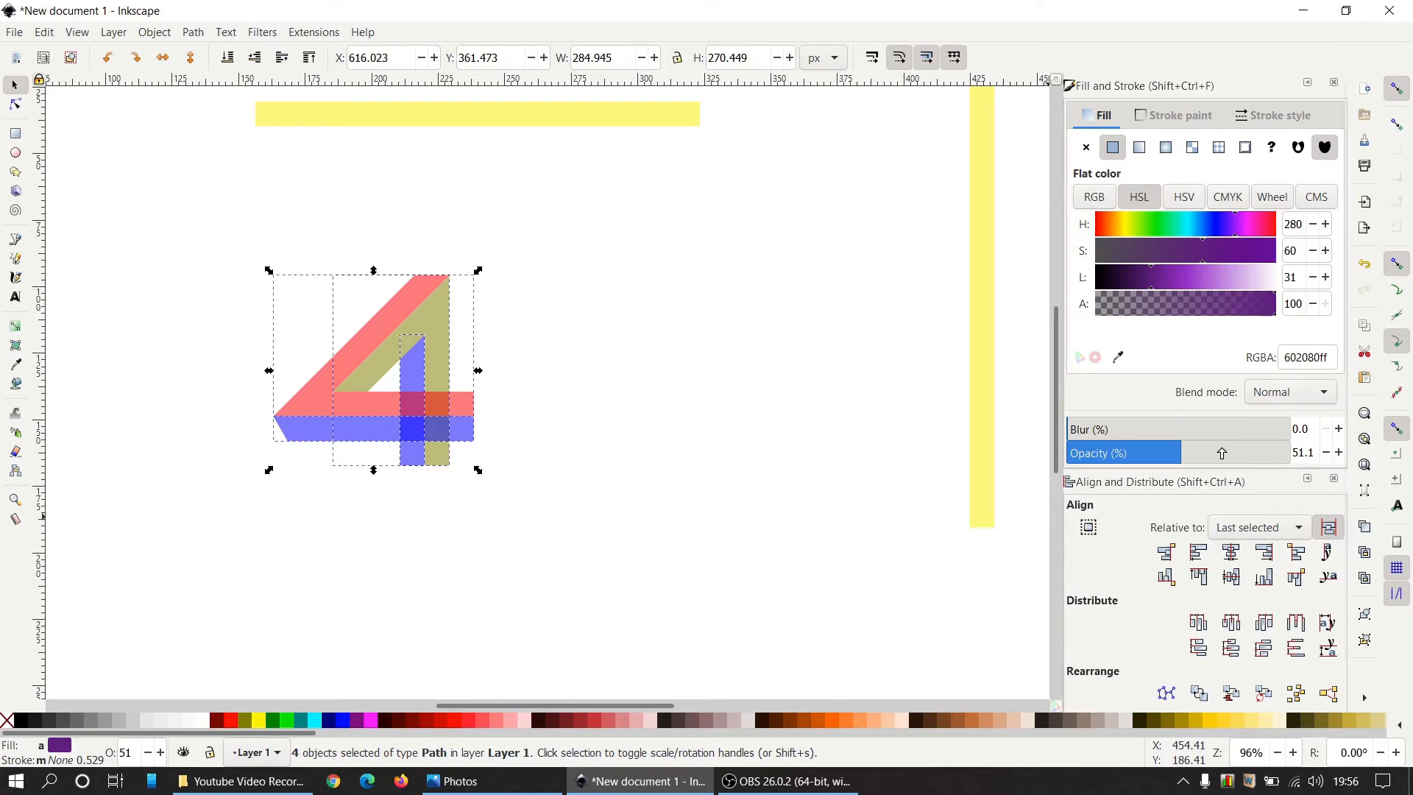
click(1370, 618)
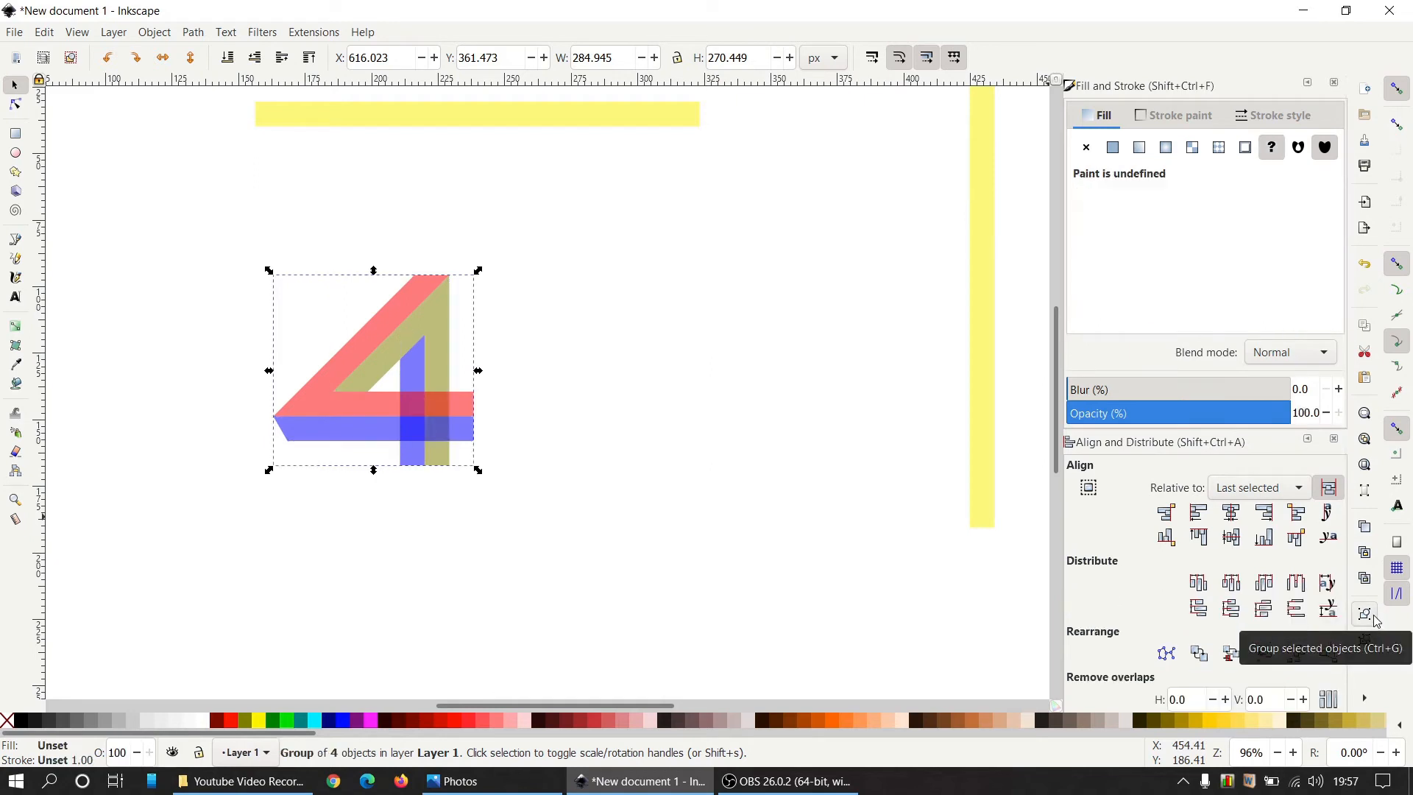
key(ctrl)
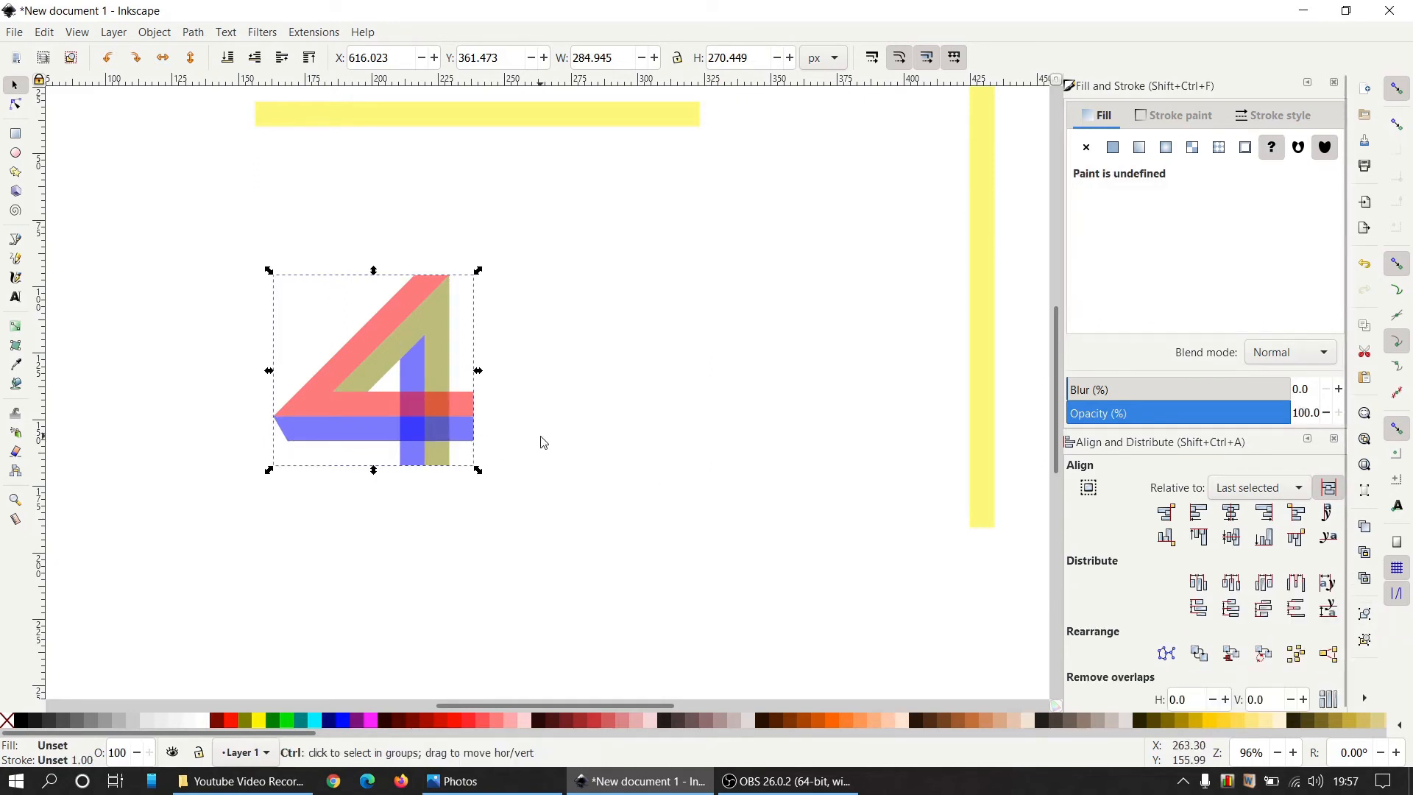
key(ctrl+d)
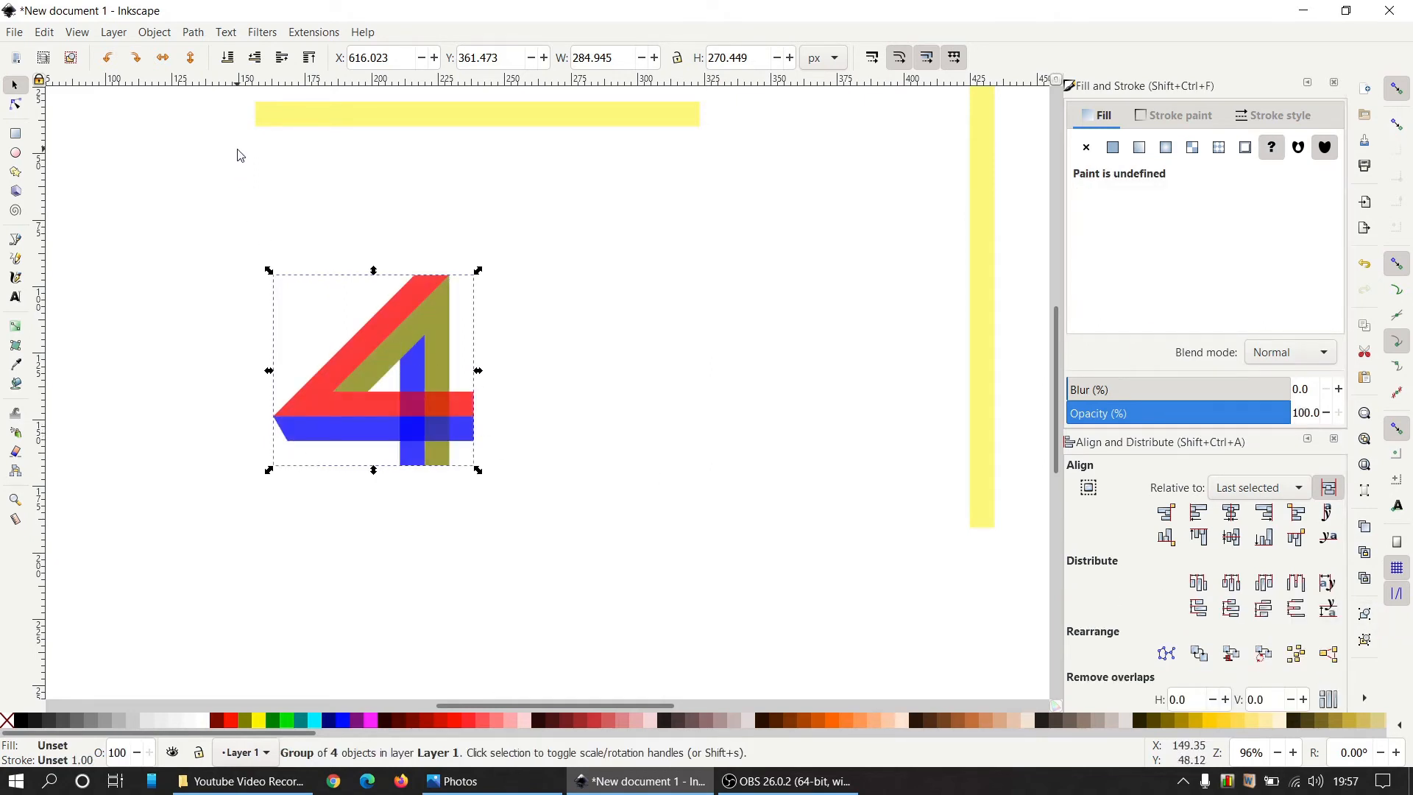
click(166, 60)
drag(321, 351, 669, 341)
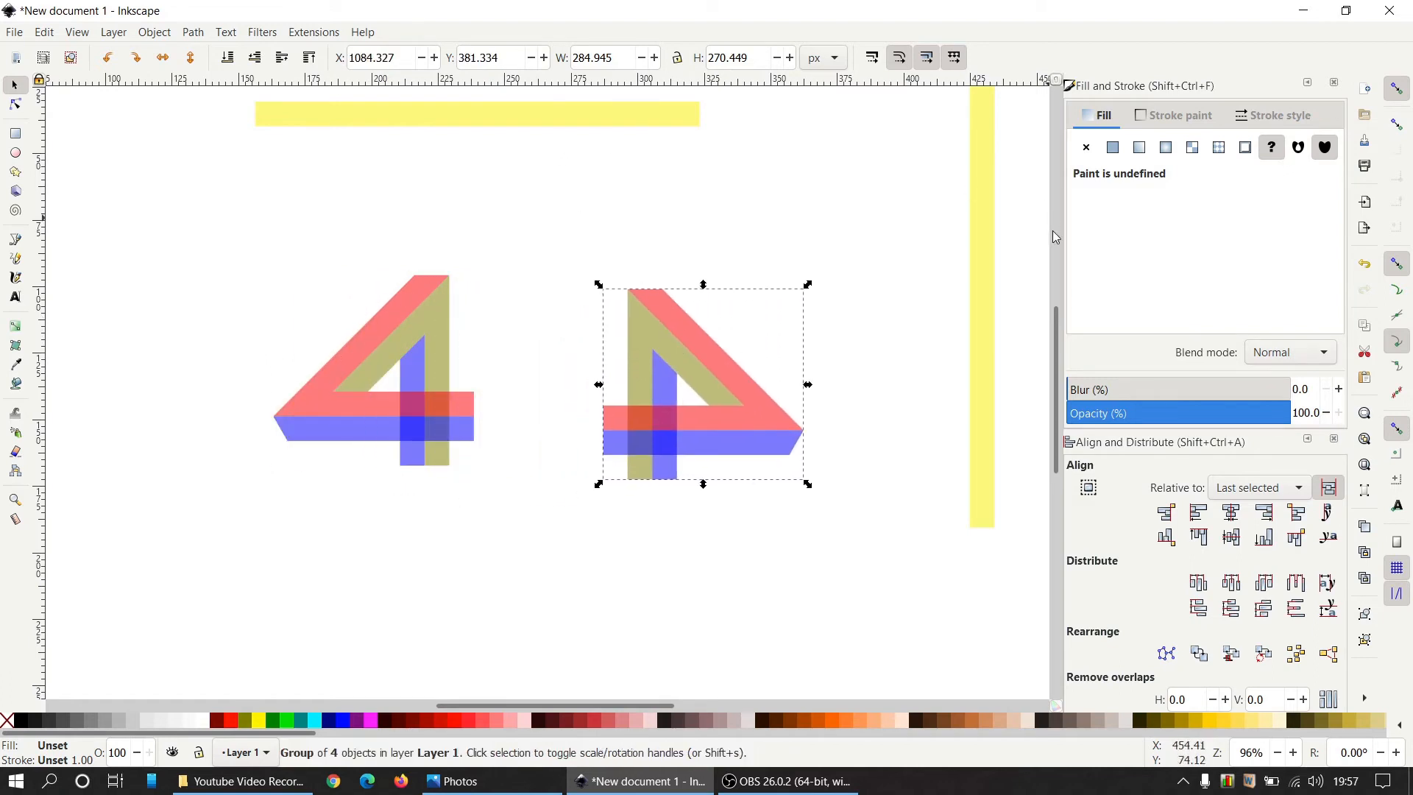
Snap the vertical yellow bar against the original's vertical olive bar as a spacer, and snap the mirrored copy against its other side
drag(986, 277, 472, 450)
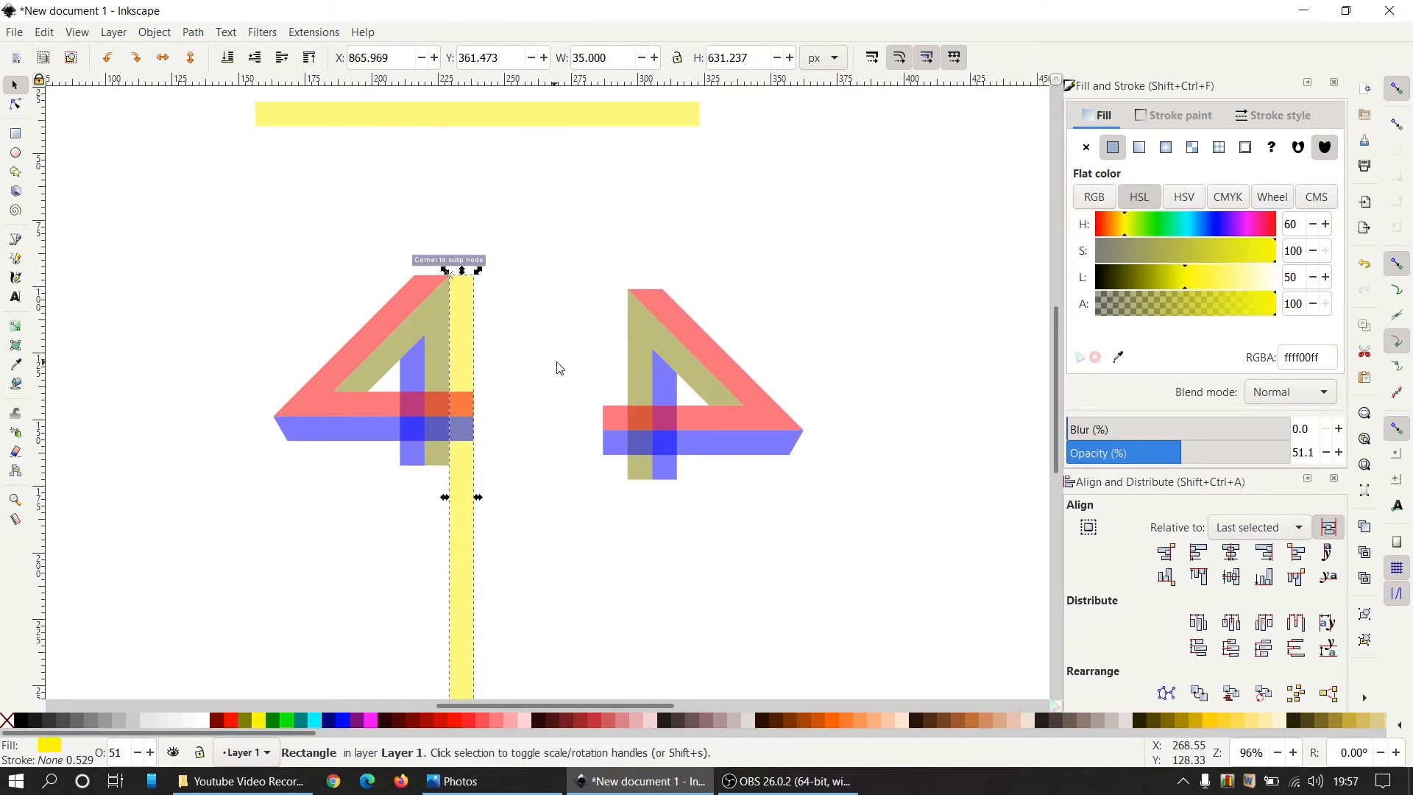
mouse_move(684, 360)
mouse_down()
mouse_move(742, 329)
mouse_move(535, 341)
mouse_up()
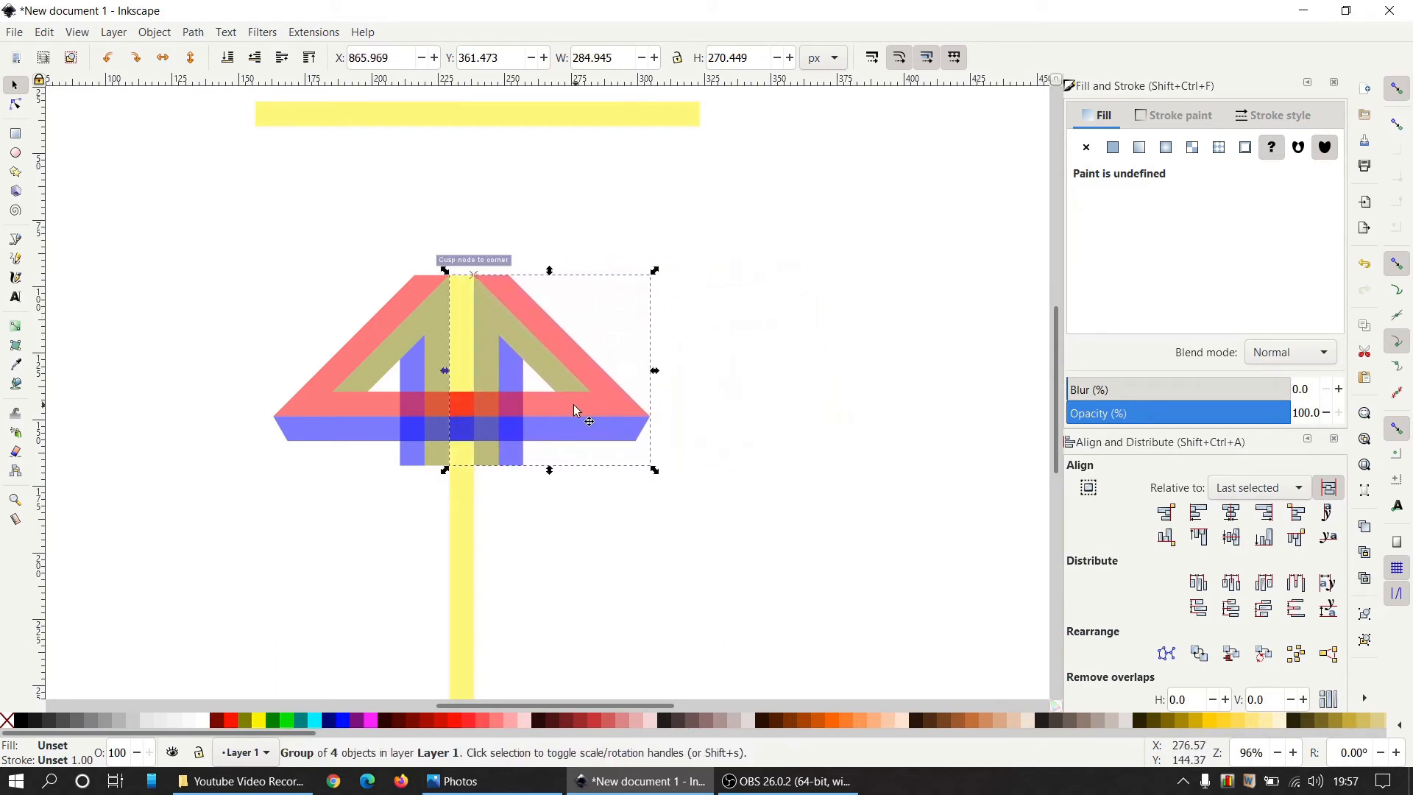
scroll(406, 340, up, 1)
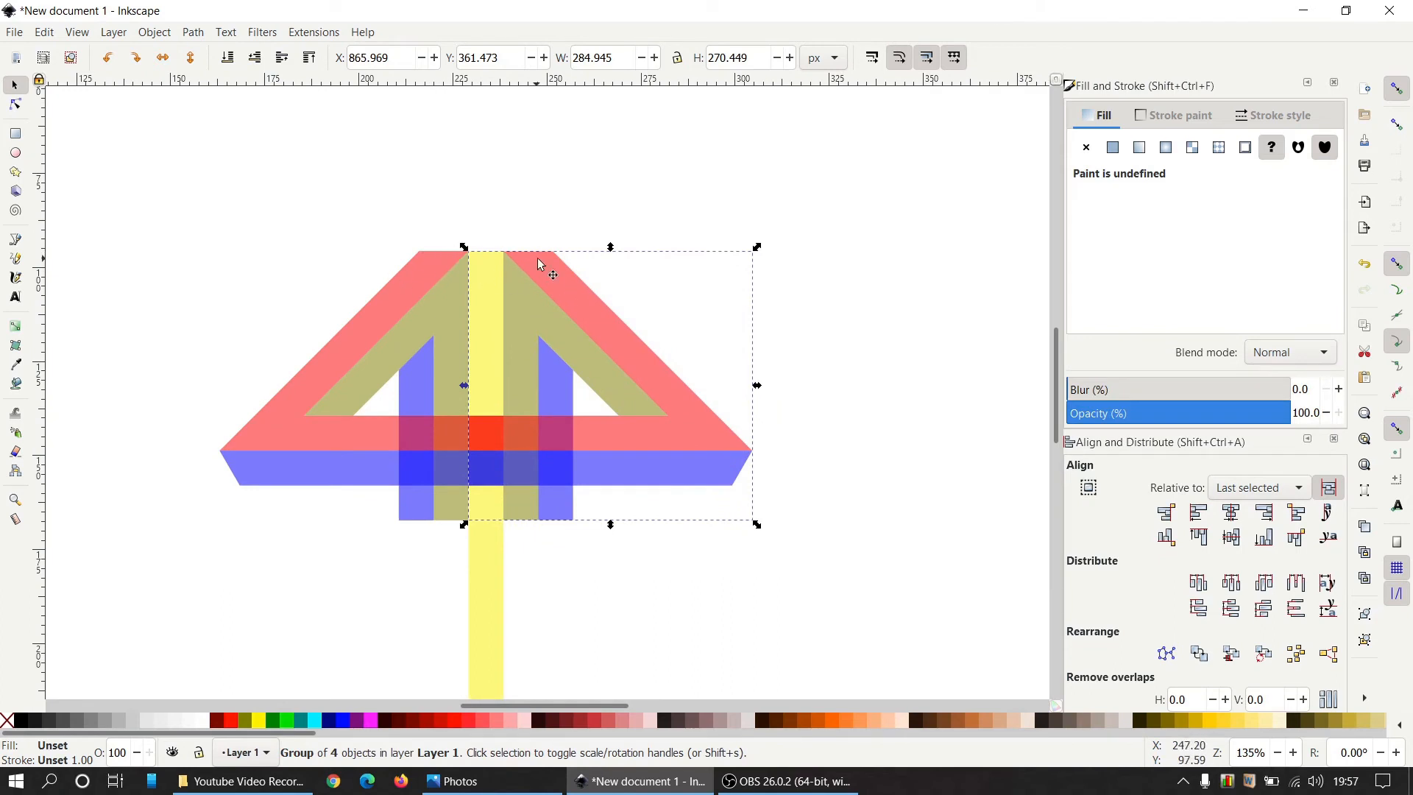
Group the original triangle figure and its mirrored copy together
click(905, 381)
click(646, 360)
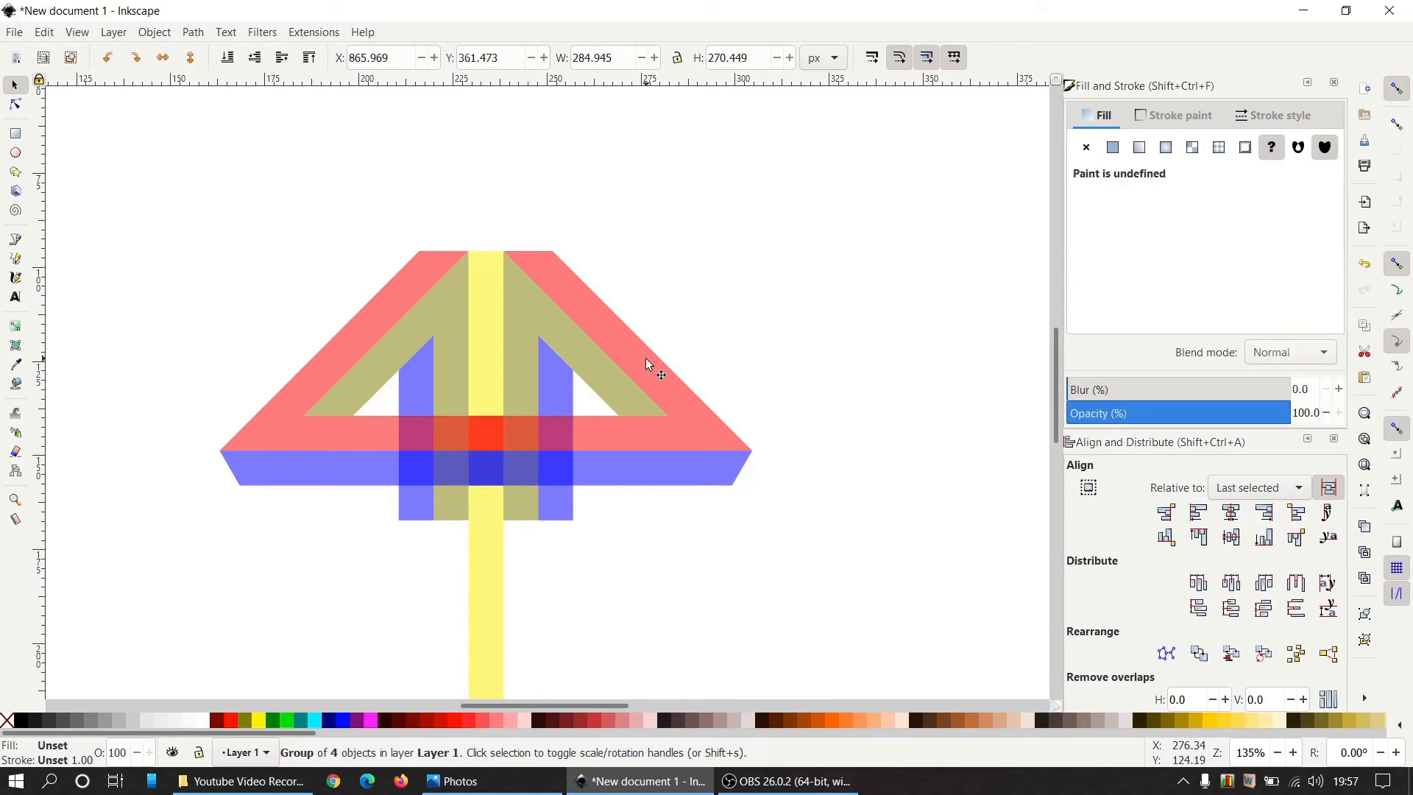
shift+click(343, 364)
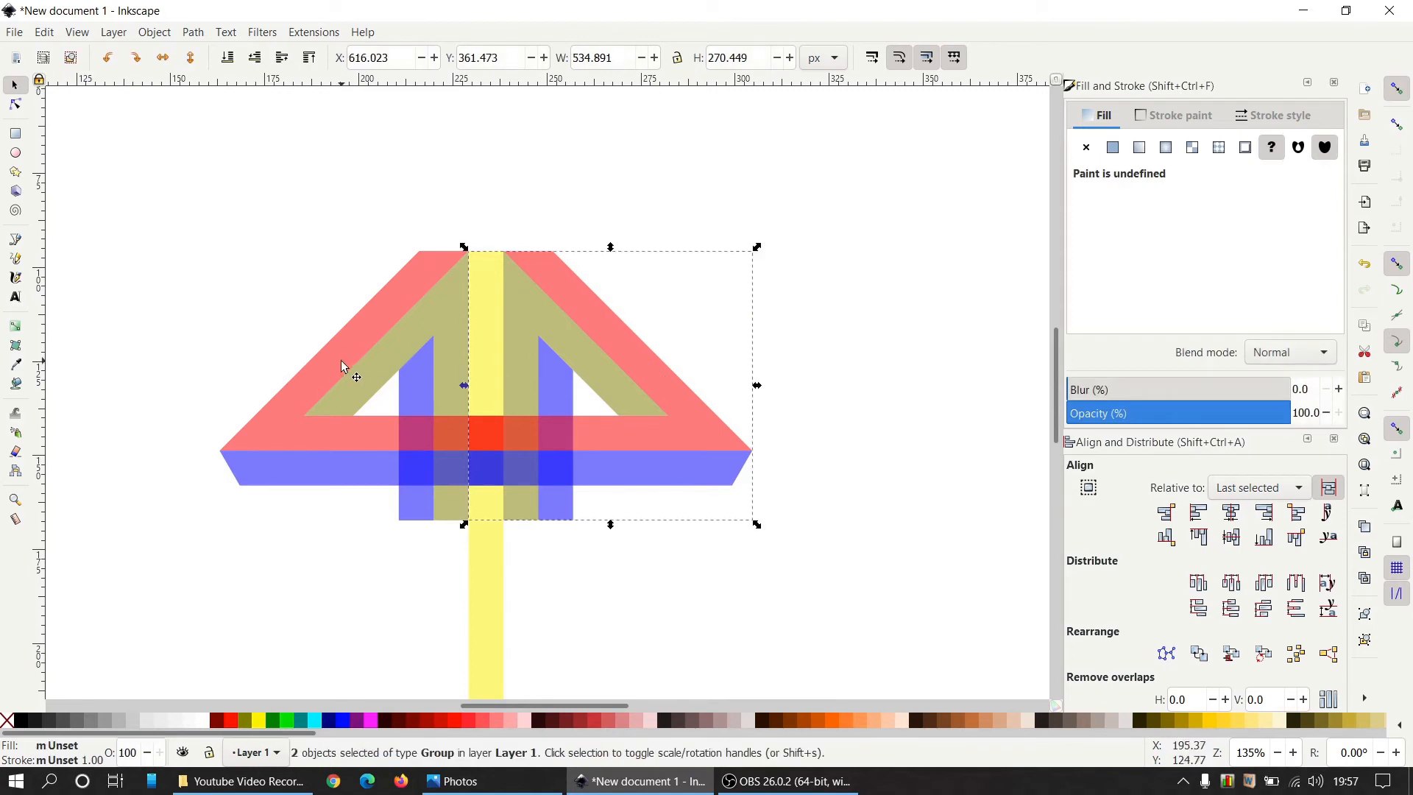
click(1370, 616)
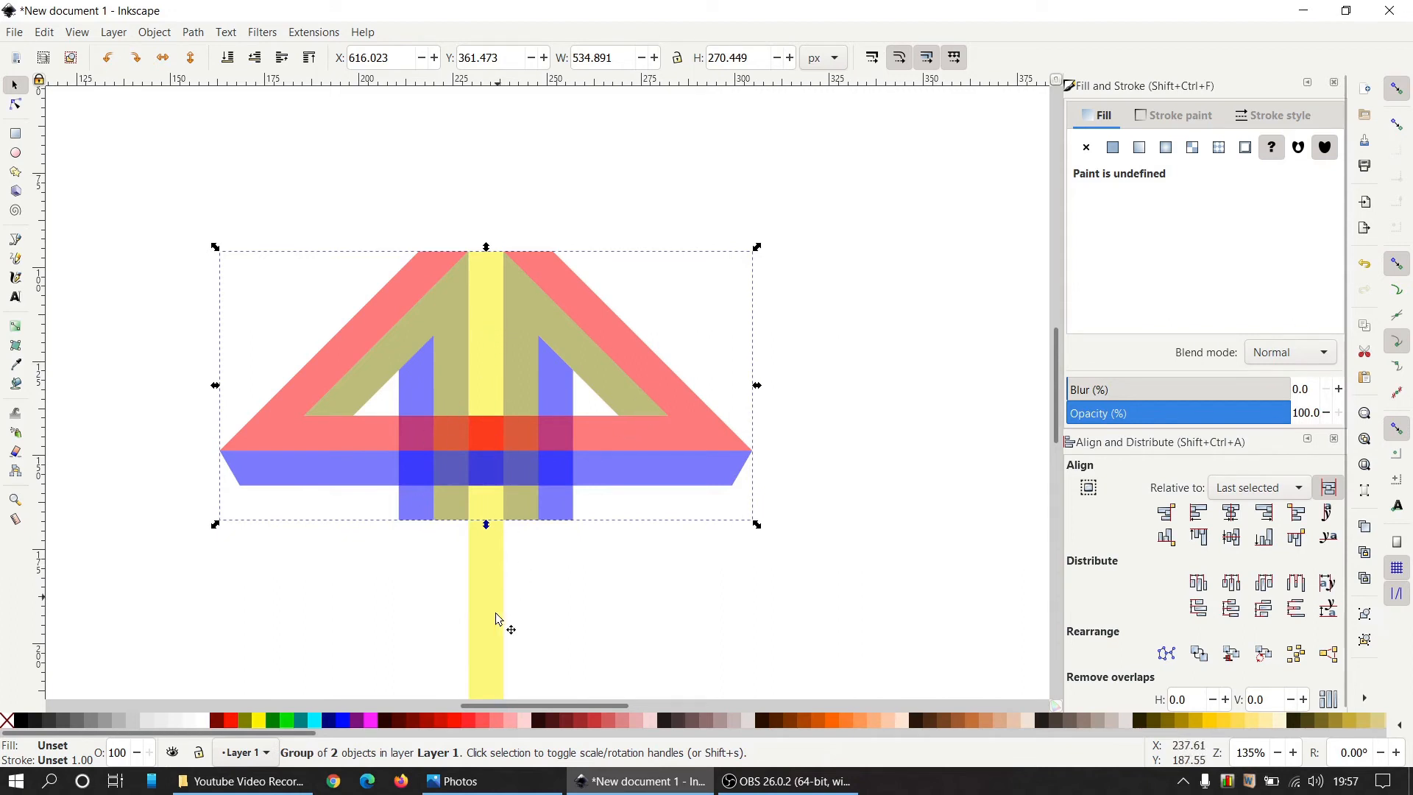
Duplicate the combined group, flip the copy vertically and move it up and to the right of the original
click(819, 410)
click(651, 376)
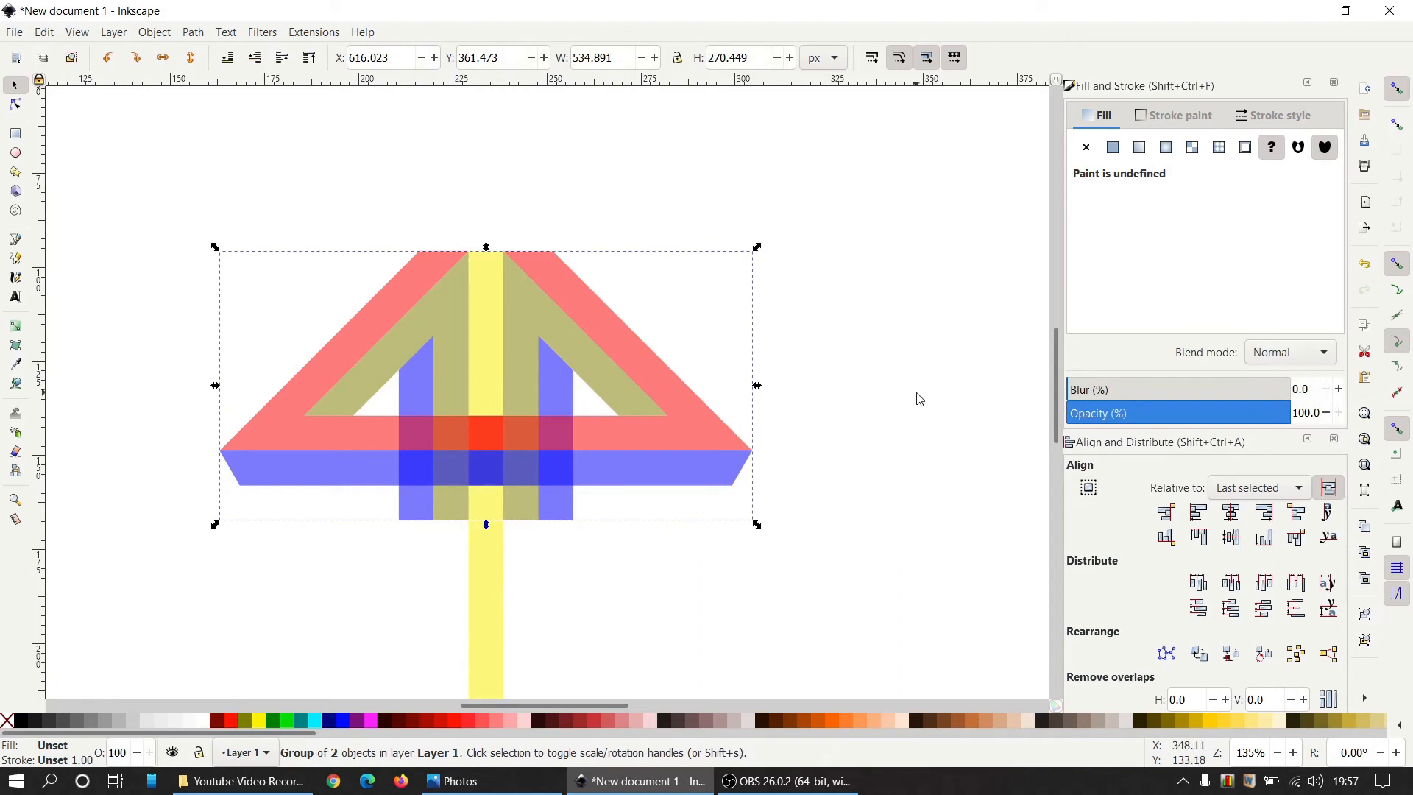
key(ctrl)
key(ctrl+d)
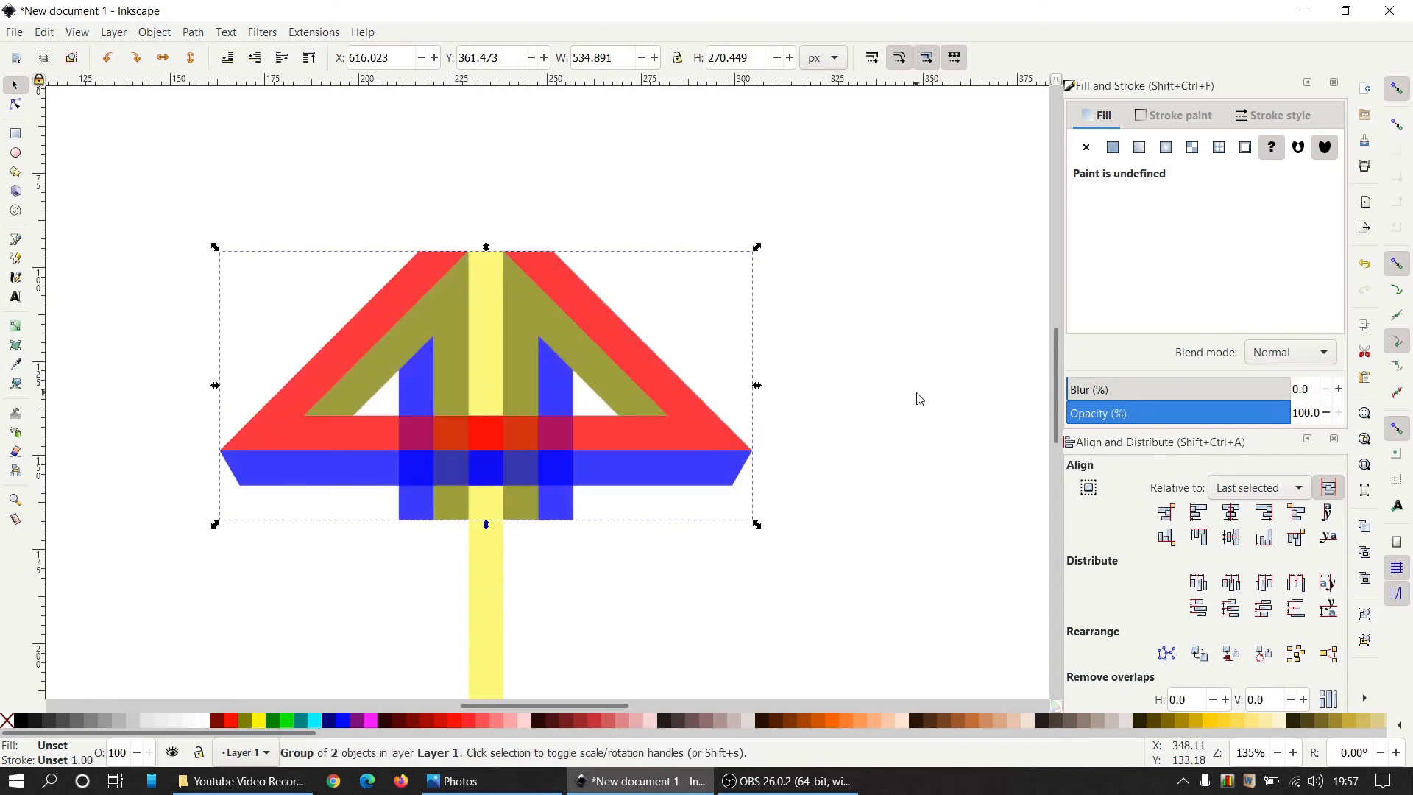
click(192, 58)
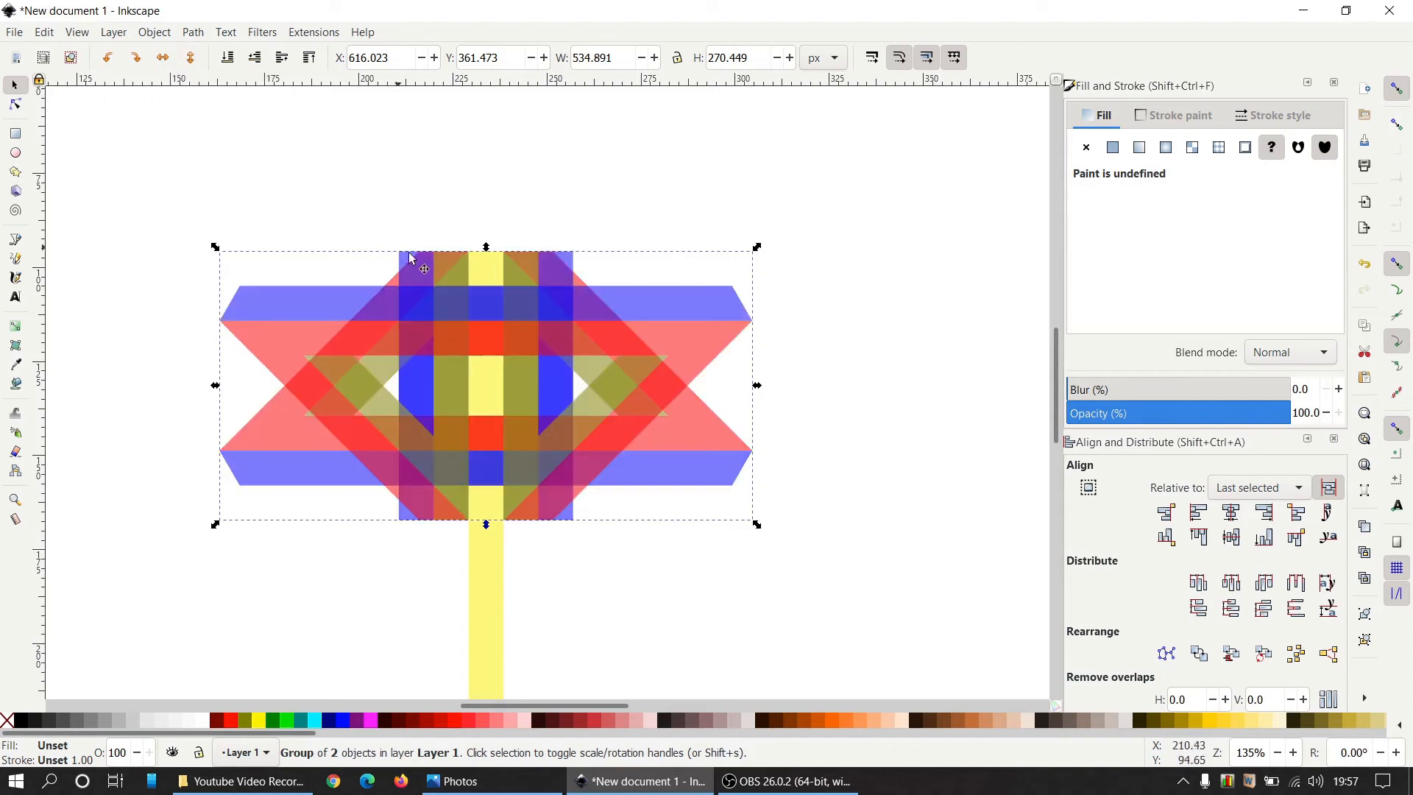
drag(602, 318, 819, 240)
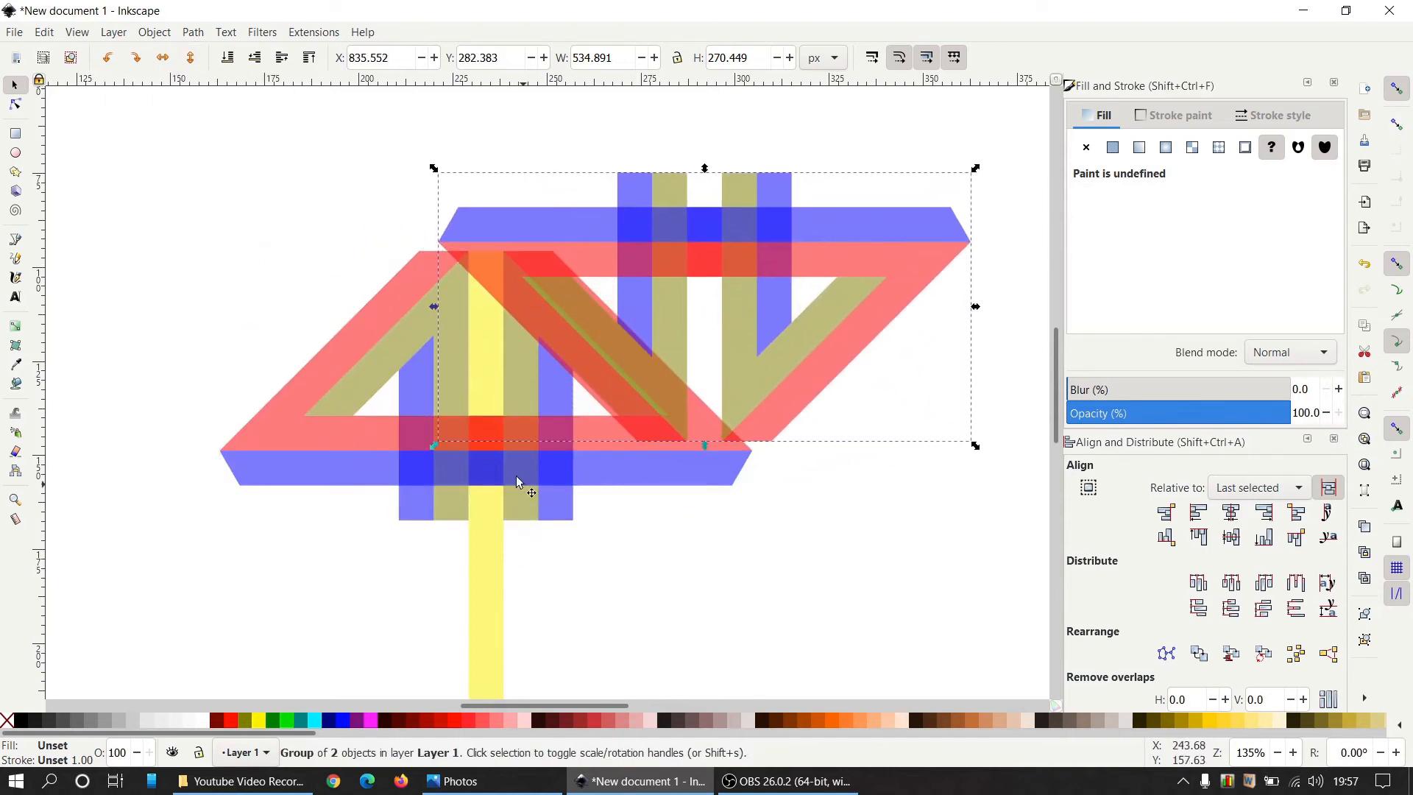
Snap the horizontal yellow bar beneath the lower blue bar as a spacer, and align the vertically flipped copy below it
ctrl+scroll(520, 482, down, 1)
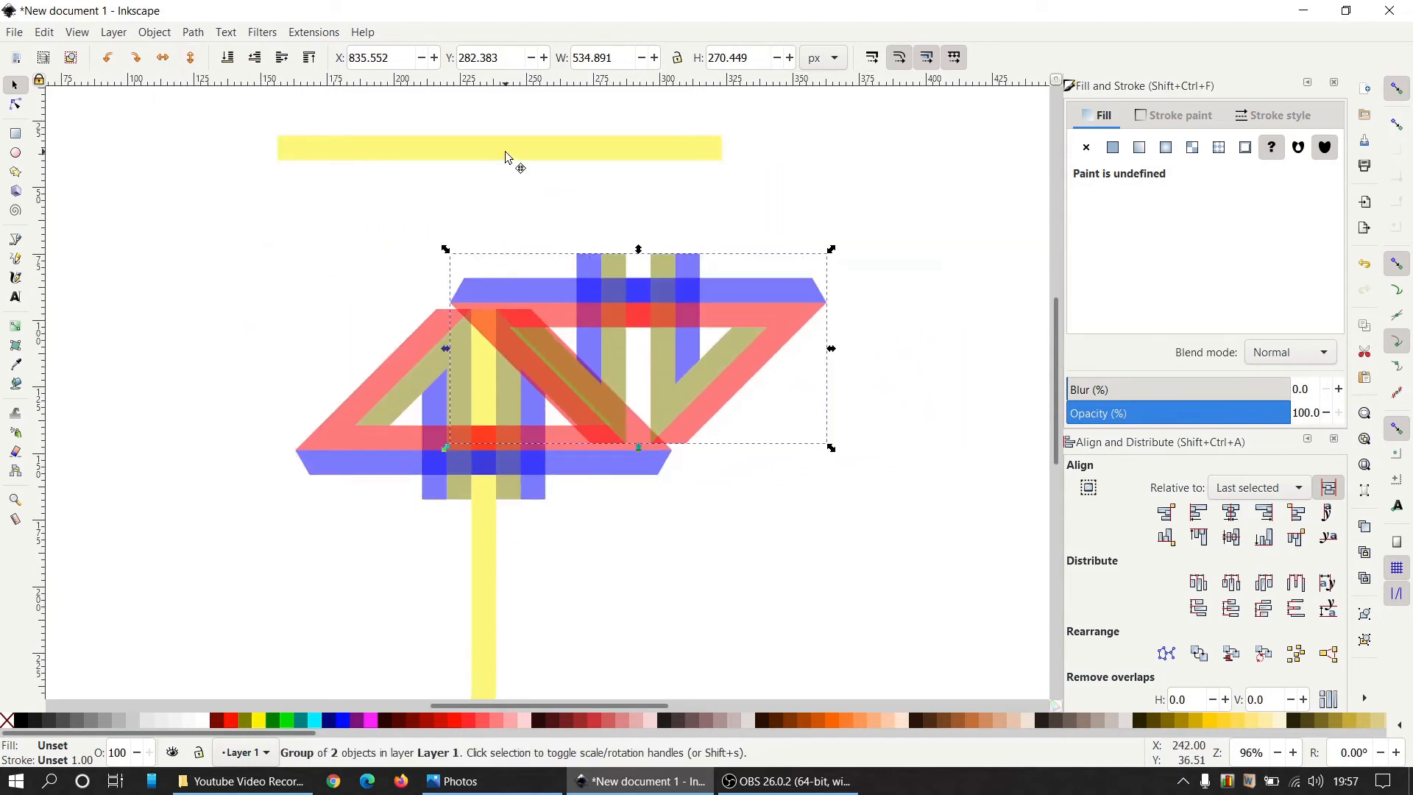
drag(507, 158, 540, 506)
click(742, 398)
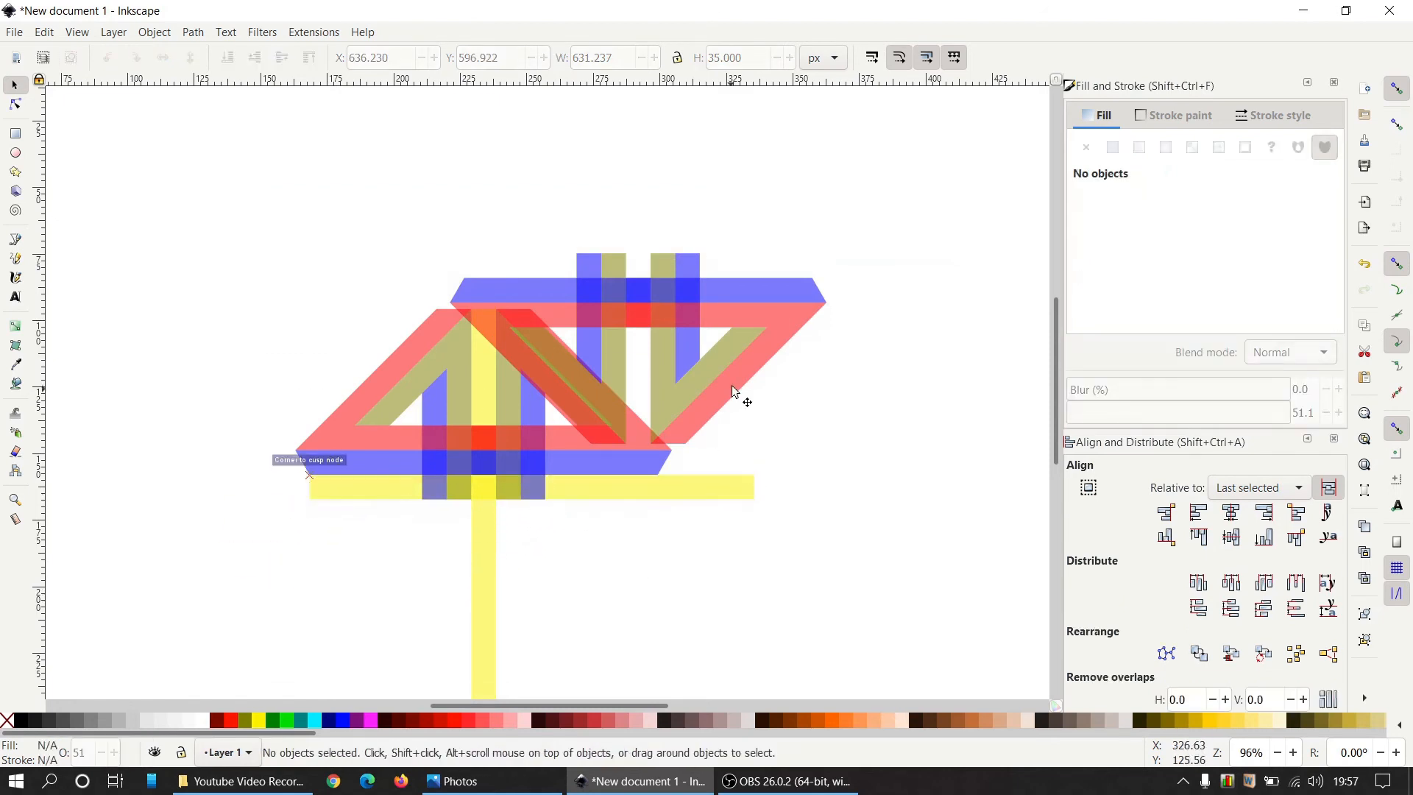
drag(723, 376, 575, 596)
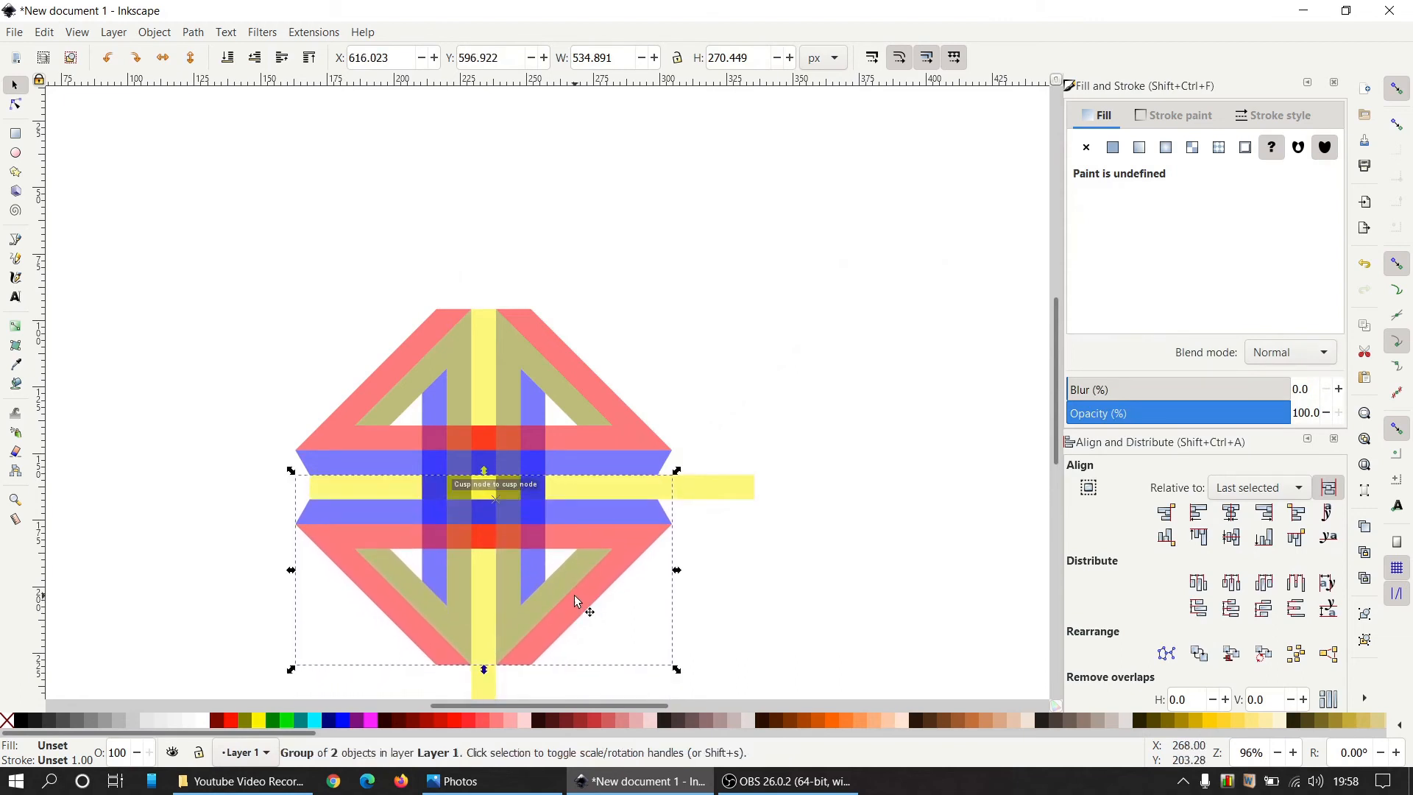
click(816, 563)
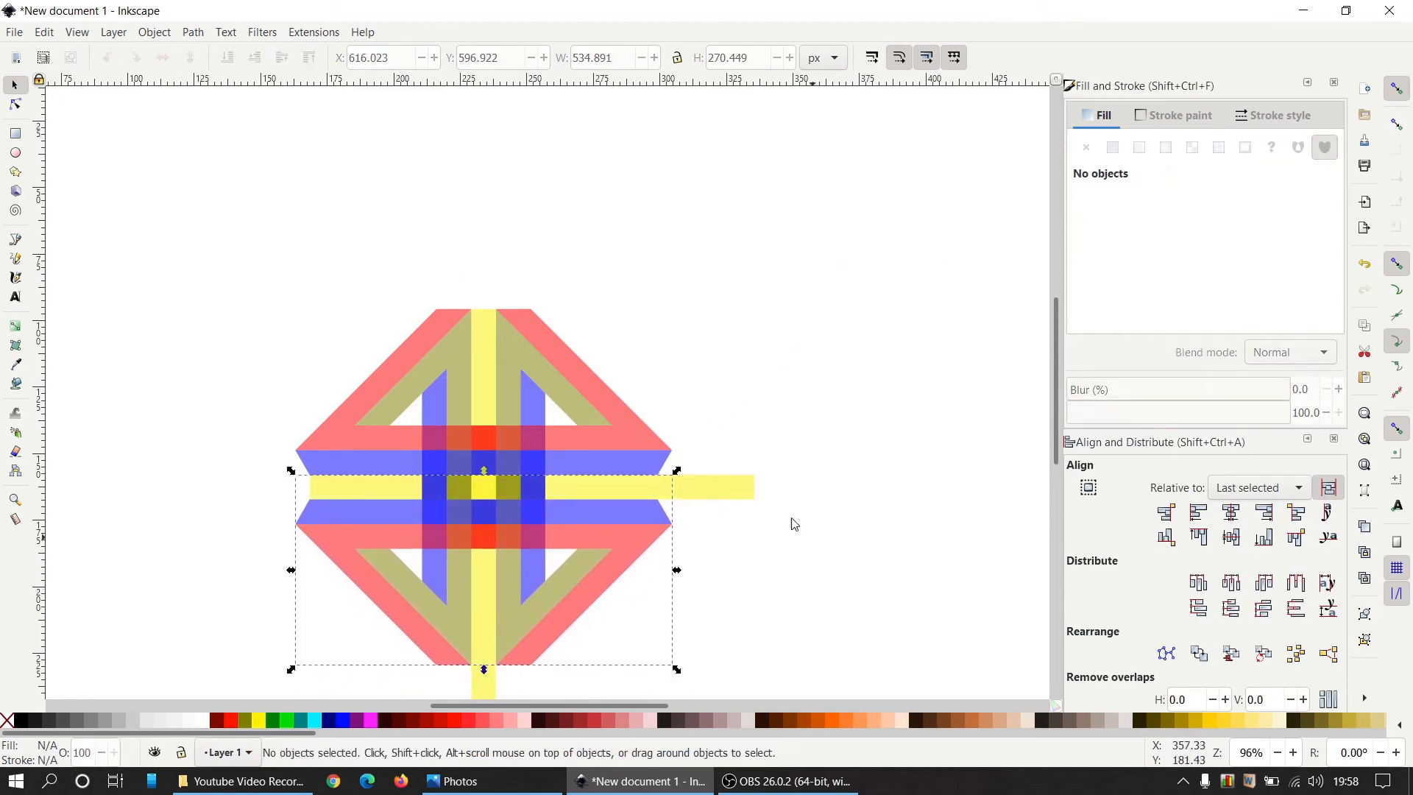
Move the horizontal yellow spacer above the figure and the vertical yellow spacer out to its right
drag(738, 490, 757, 144)
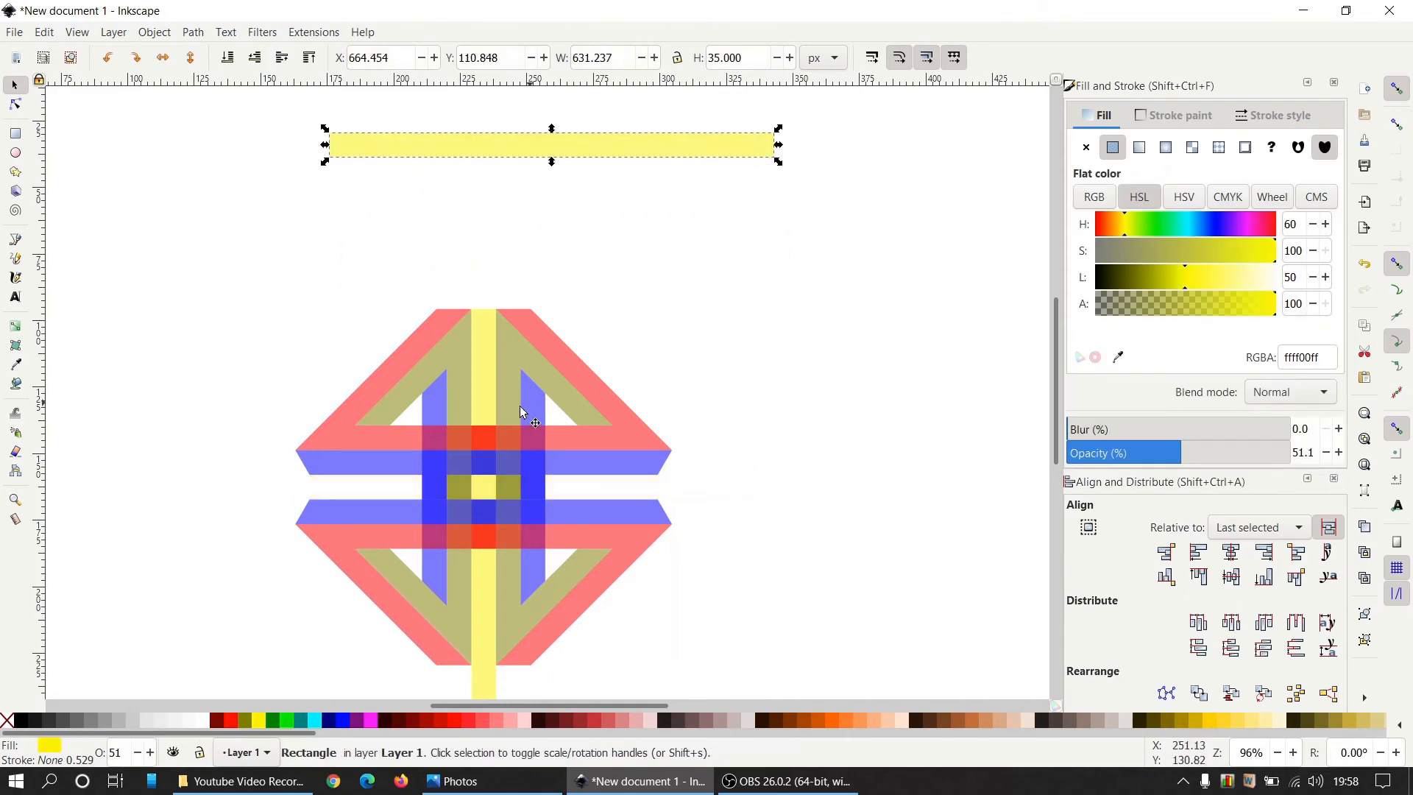
mouse_move(496, 404)
mouse_down()
mouse_move(542, 341)
mouse_move(630, 280)
mouse_move(489, 397)
mouse_up()
click(493, 626)
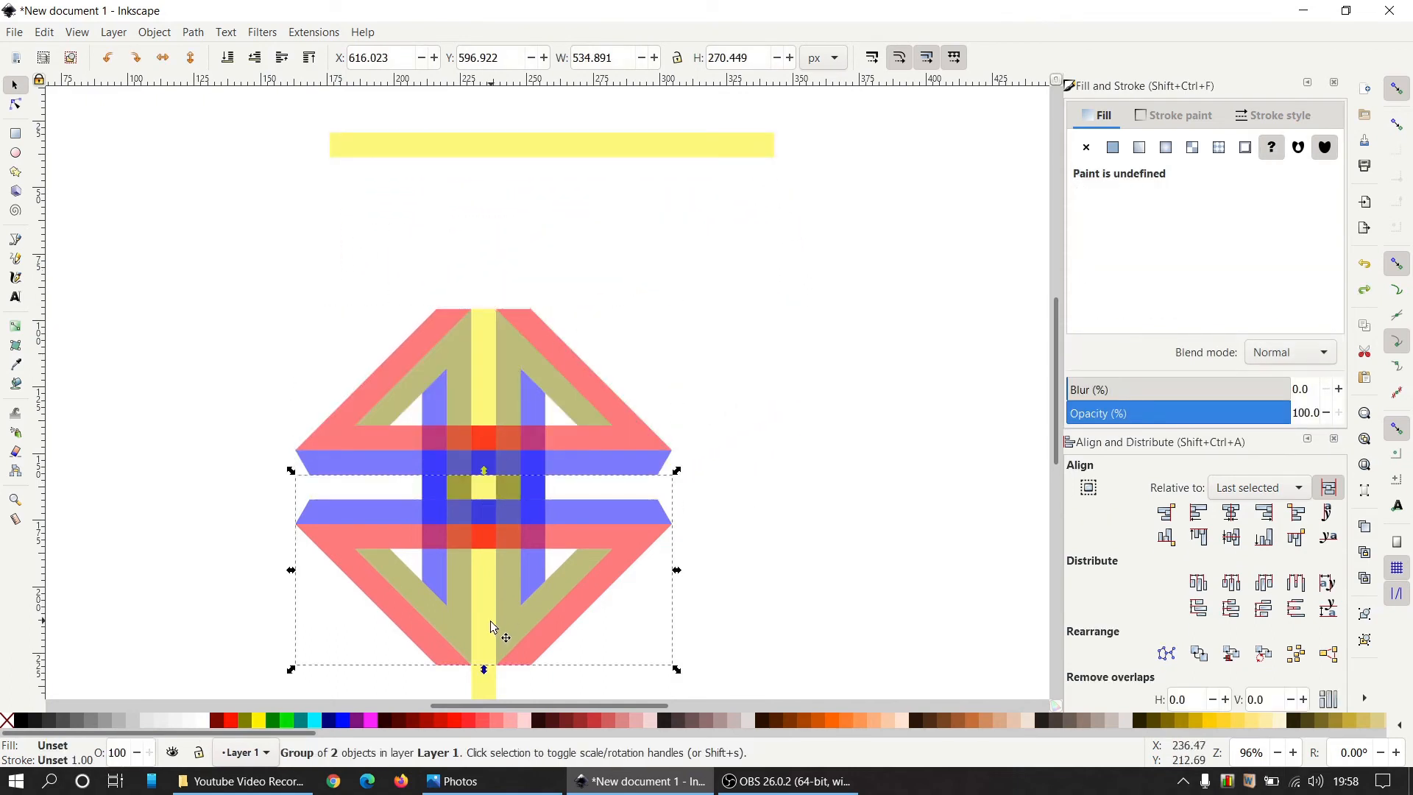
click(485, 688)
drag(487, 692, 920, 457)
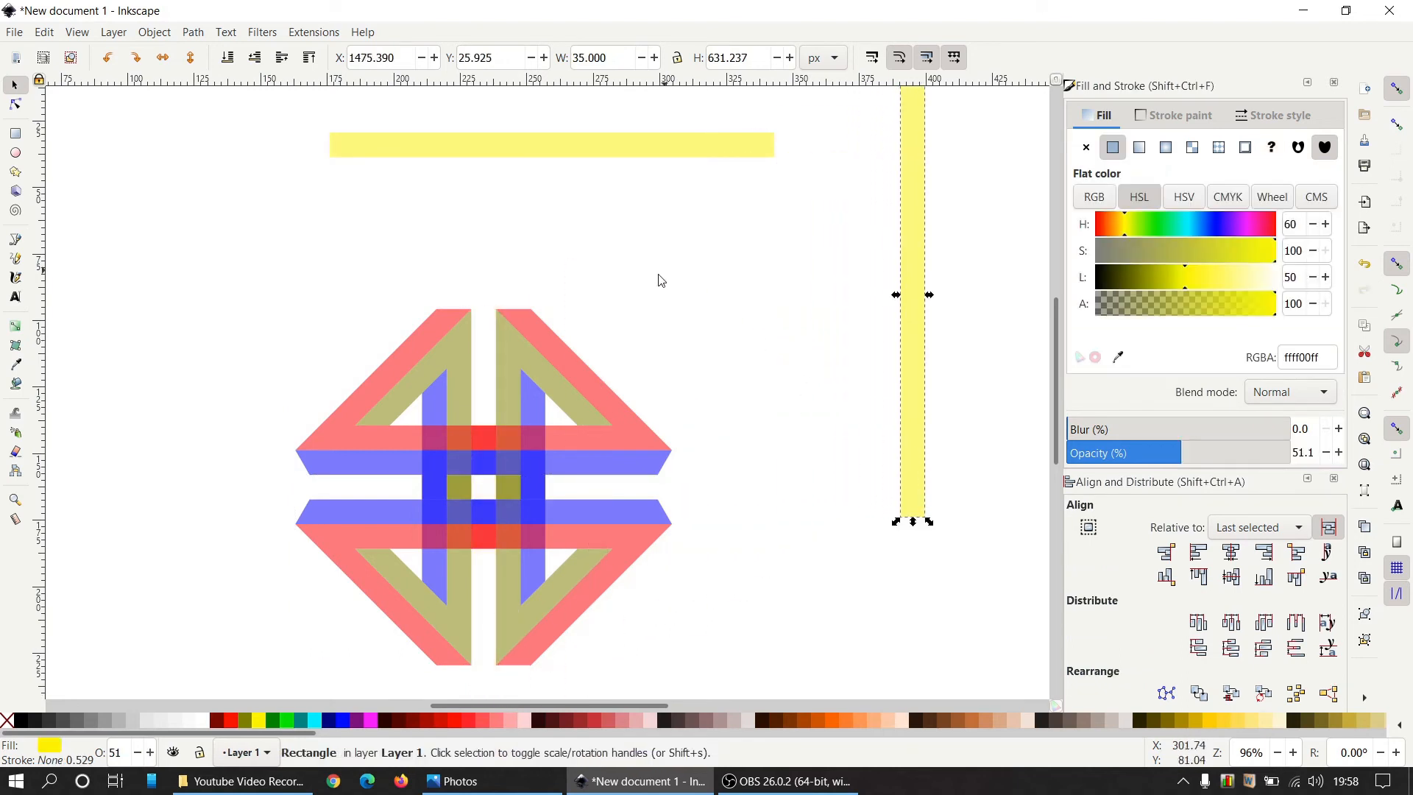
Select the whole figure and ungroup it twice to release the individual pieces of all four triangles
scroll(515, 474, up, 4)
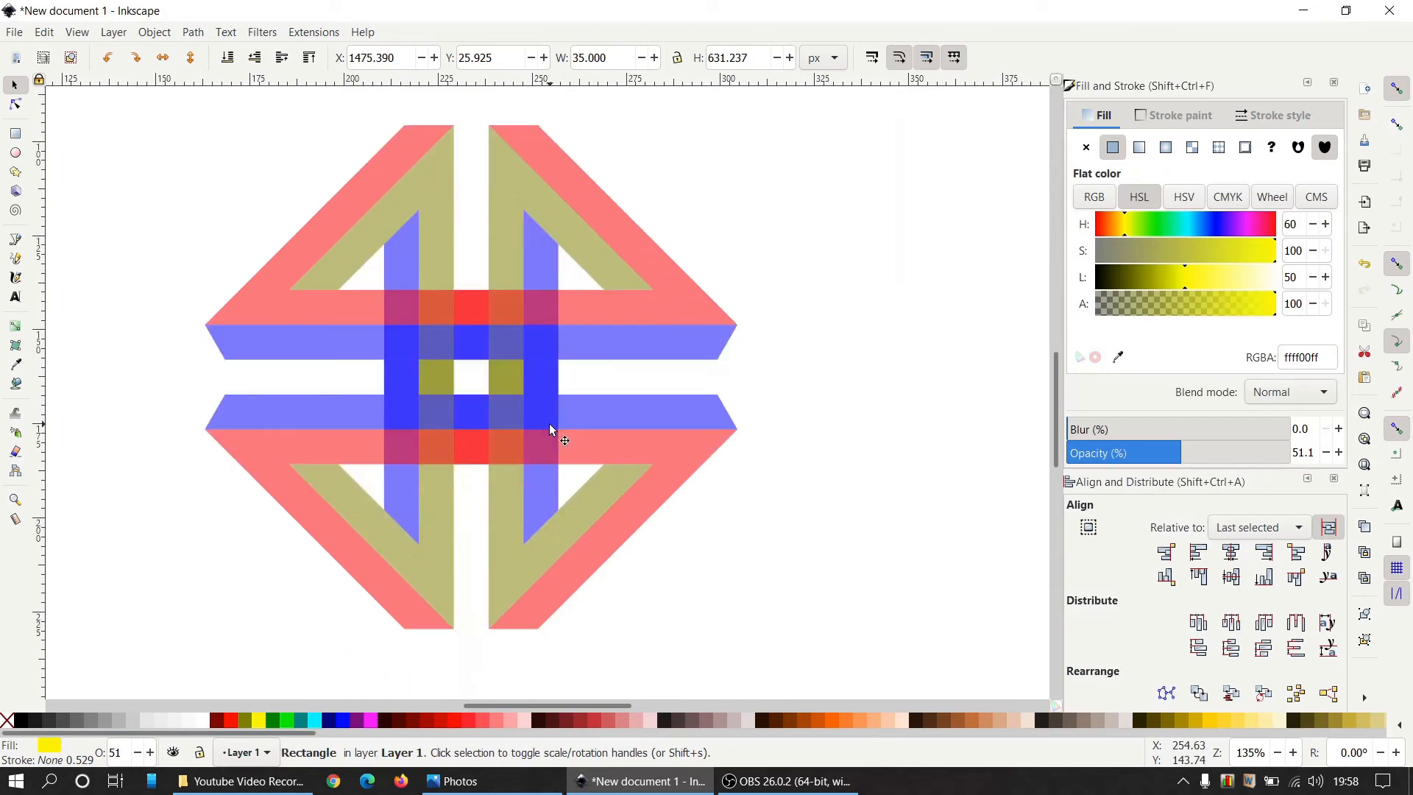
scroll(841, 499, up, 1)
drag(863, 666, 116, 89)
key(ctrl+shift+g)
key(ctrl+shift+g)
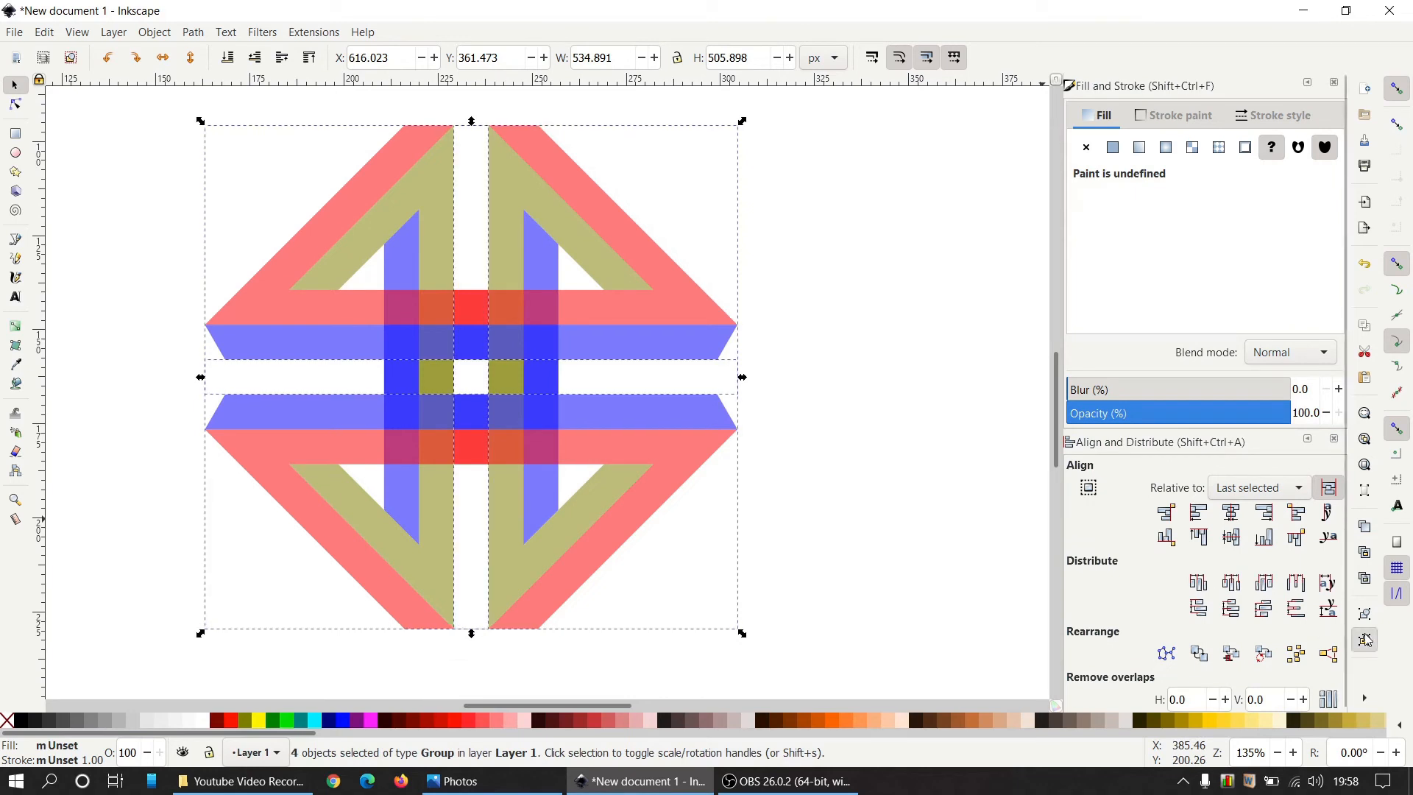
click(926, 484)
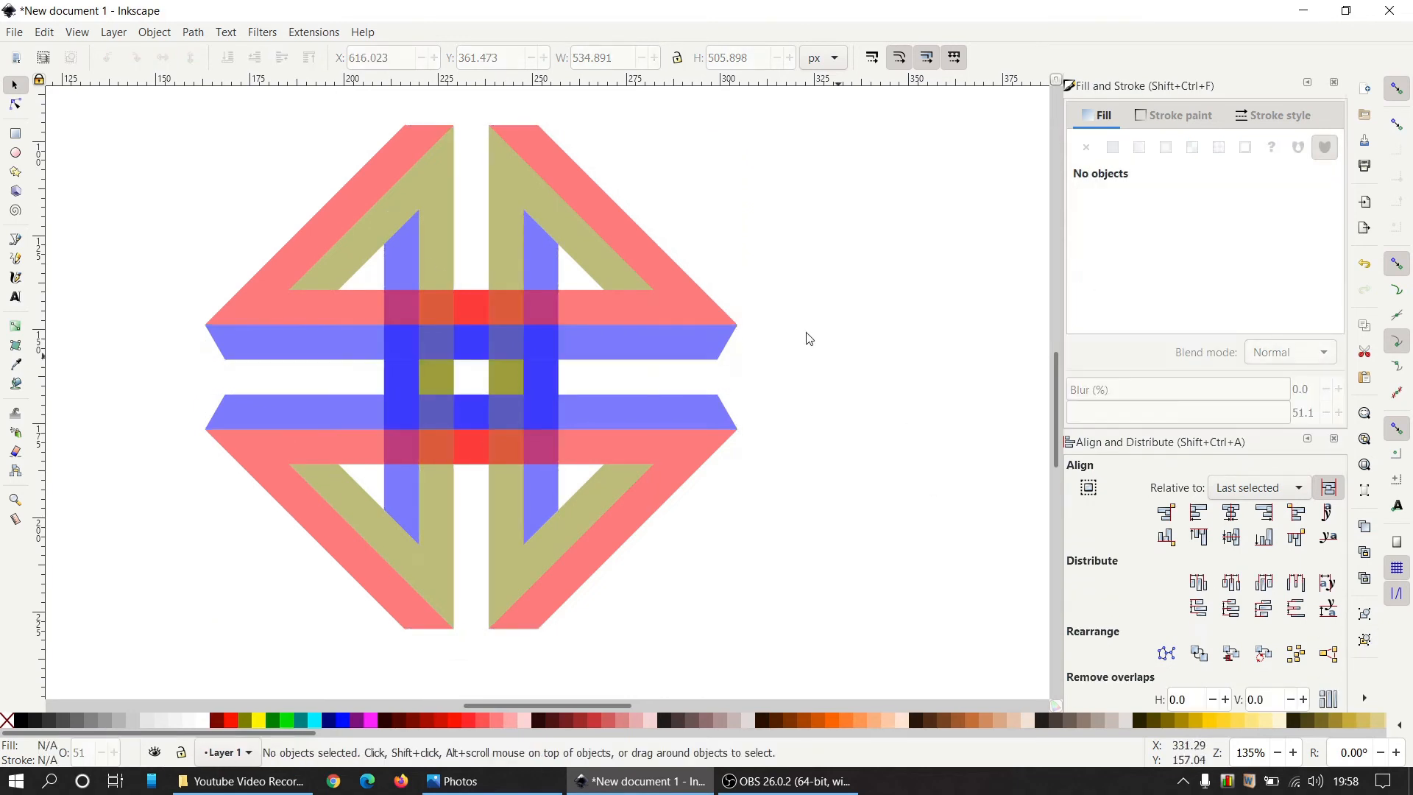
Unite the two upper red pieces into one path and the two lower red pieces into another
click(351, 204)
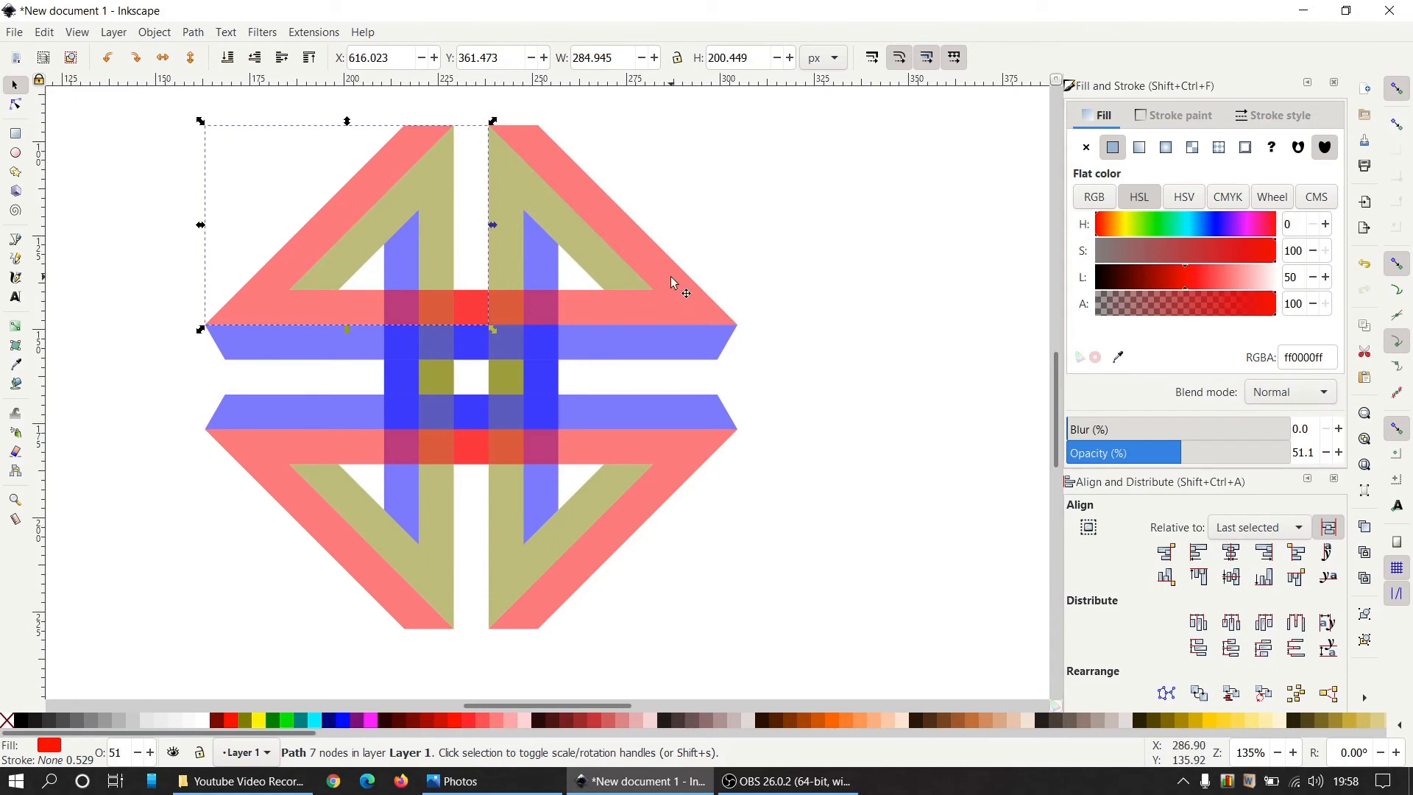
key(shift)
shift+click(629, 245)
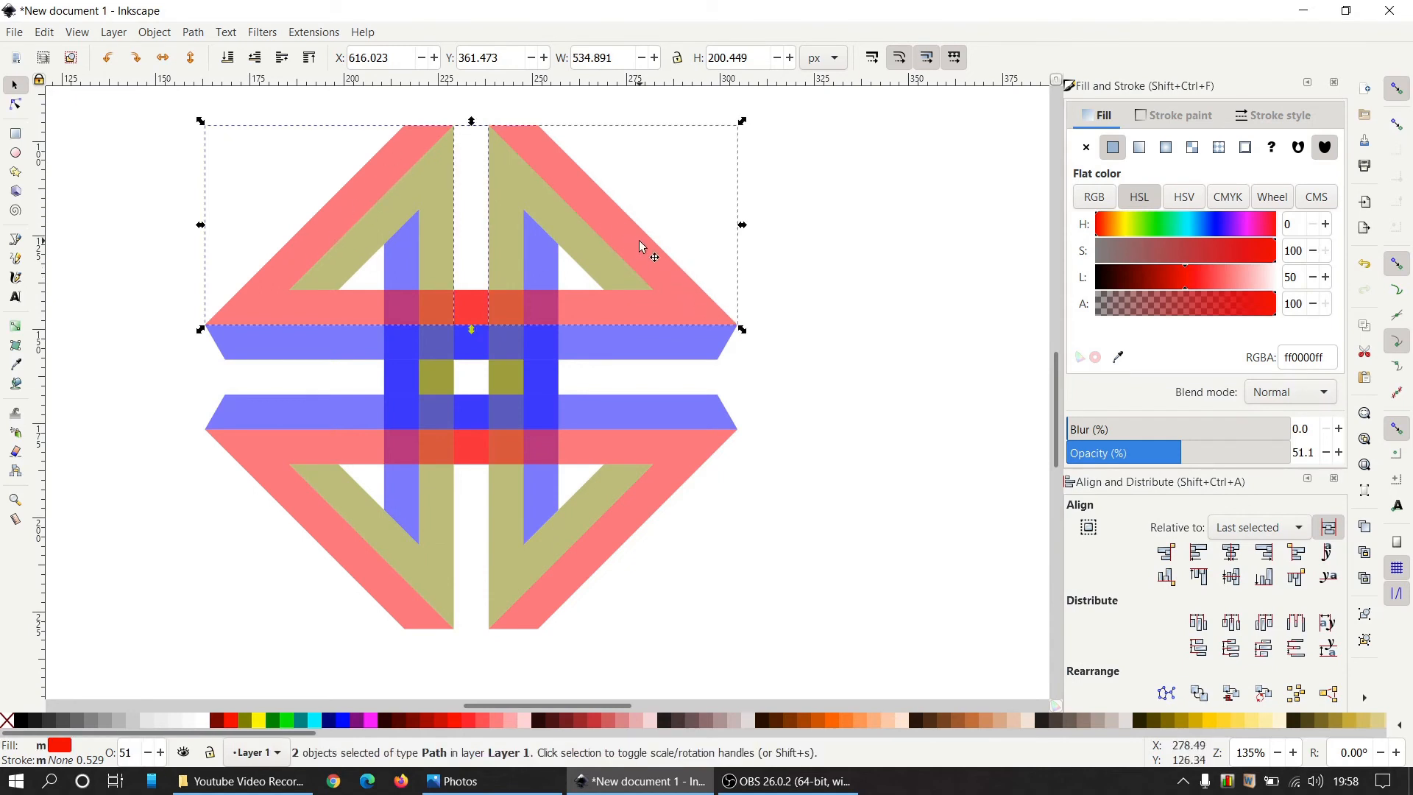
click(192, 33)
click(219, 118)
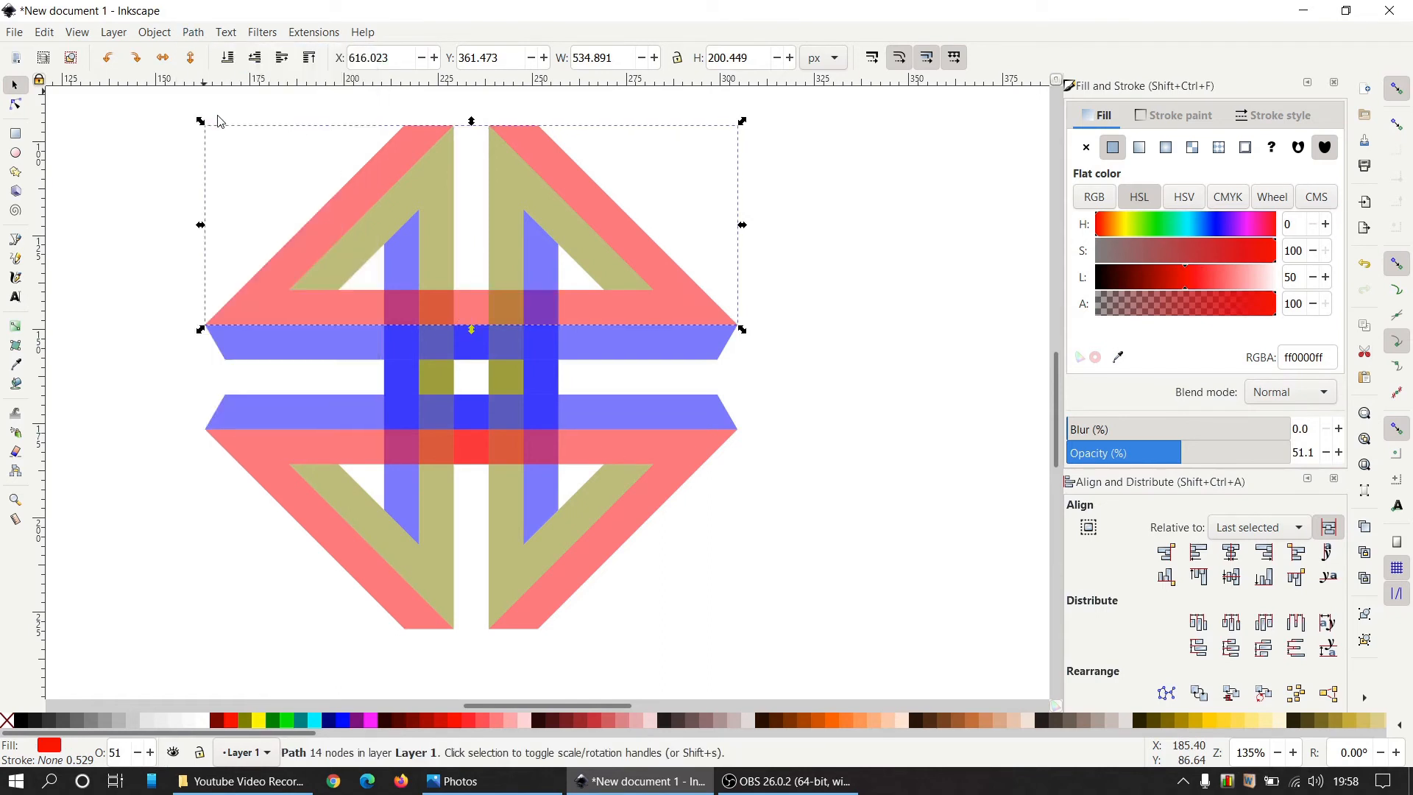
click(350, 571)
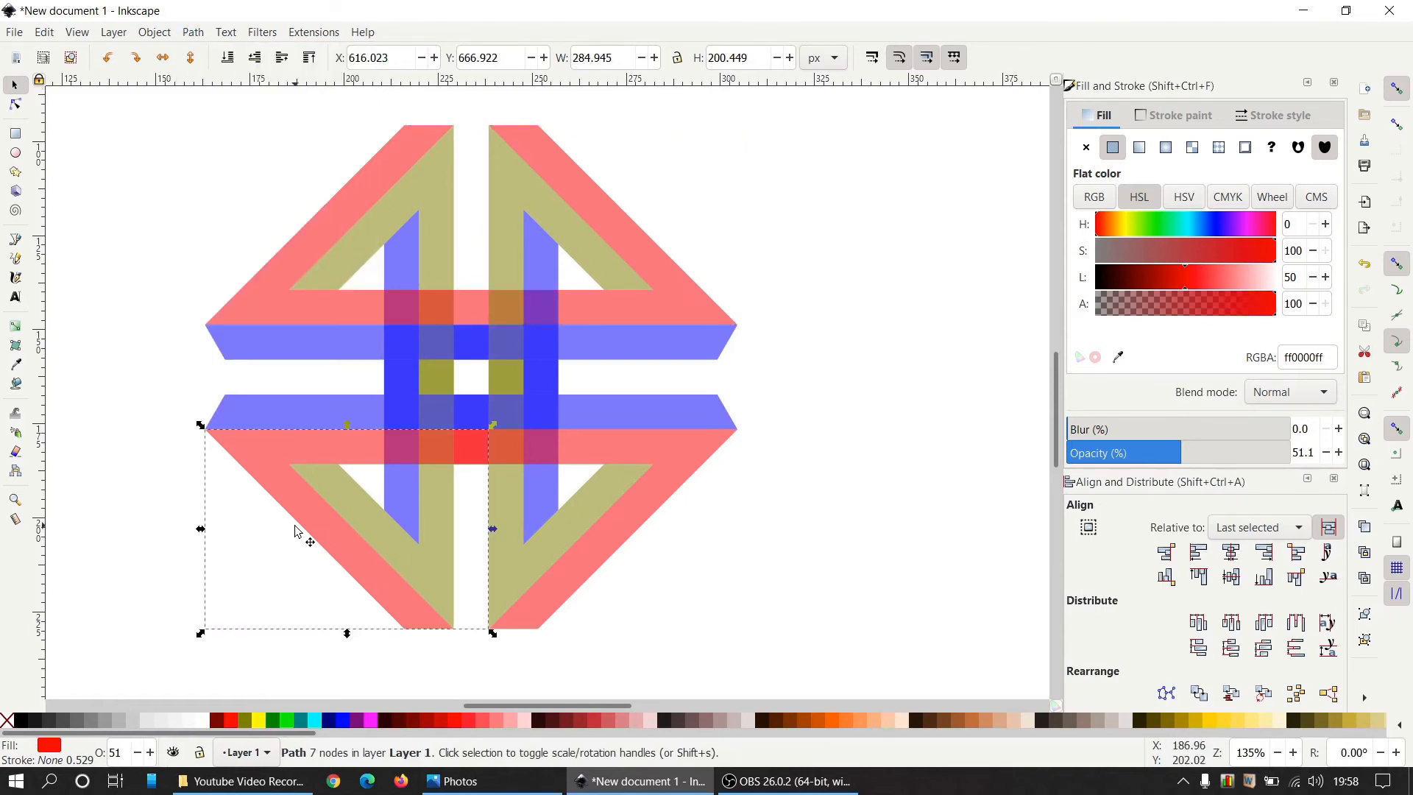
shift+click(648, 510)
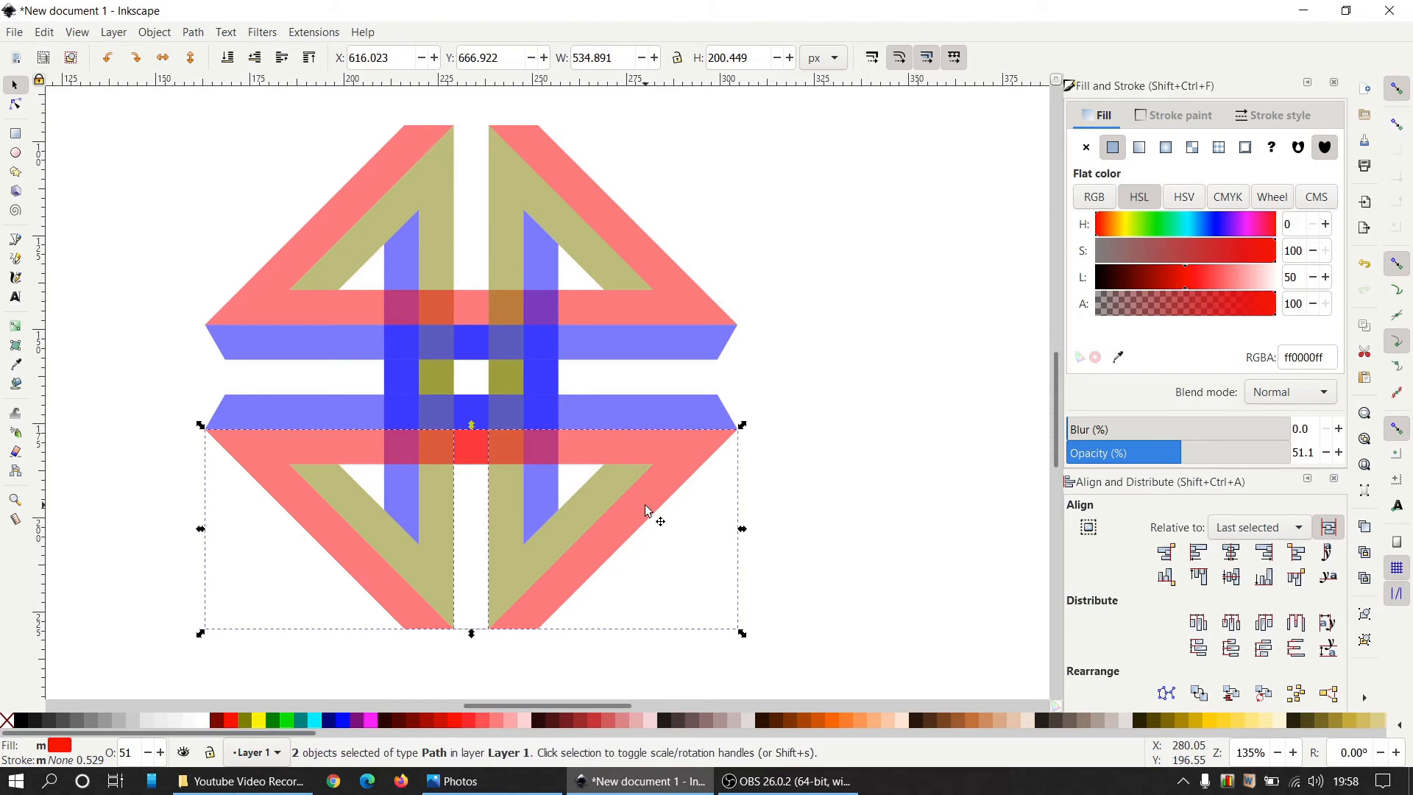
click(197, 32)
click(213, 119)
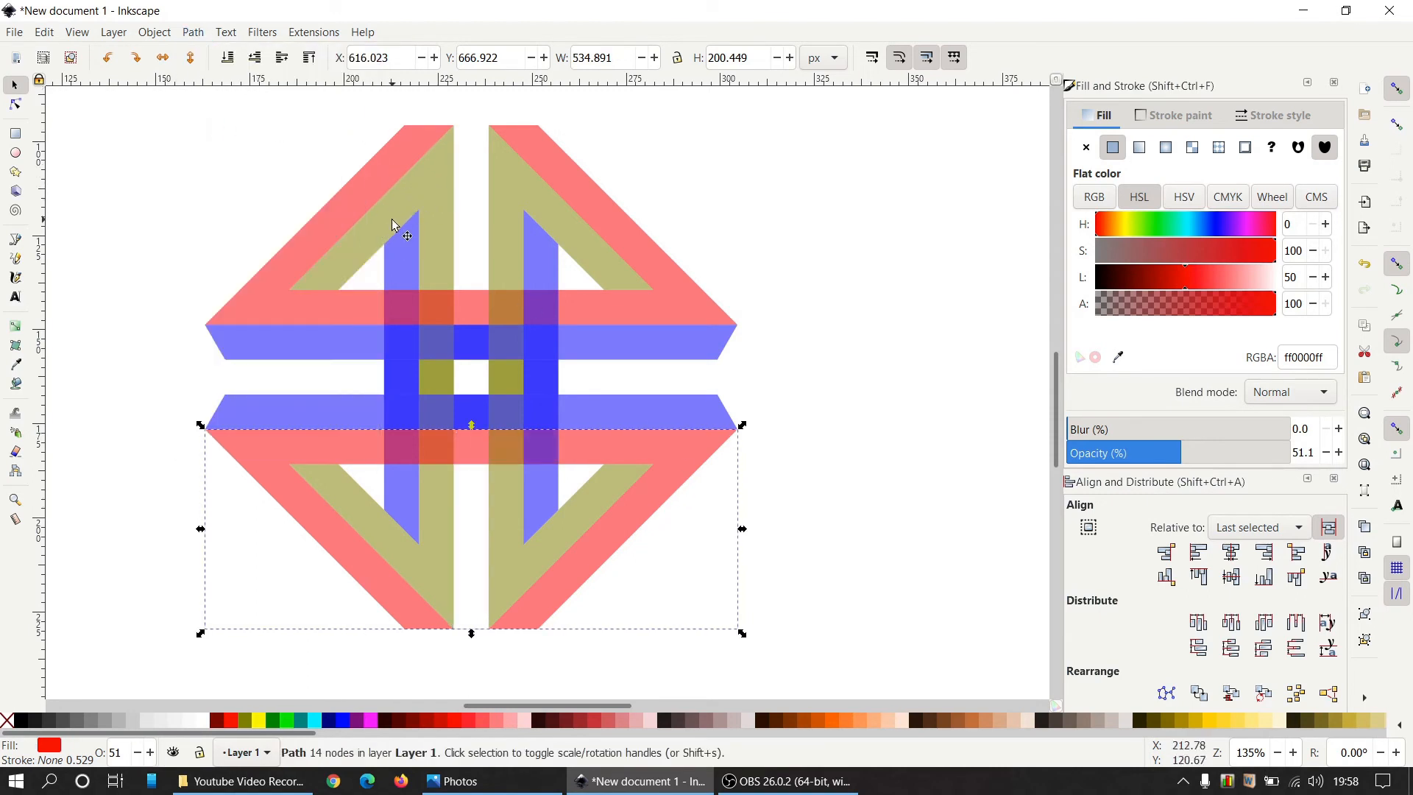
Unite the upper and lower olive pieces on the figure's left half into one path, and do the same on the right half
click(412, 210)
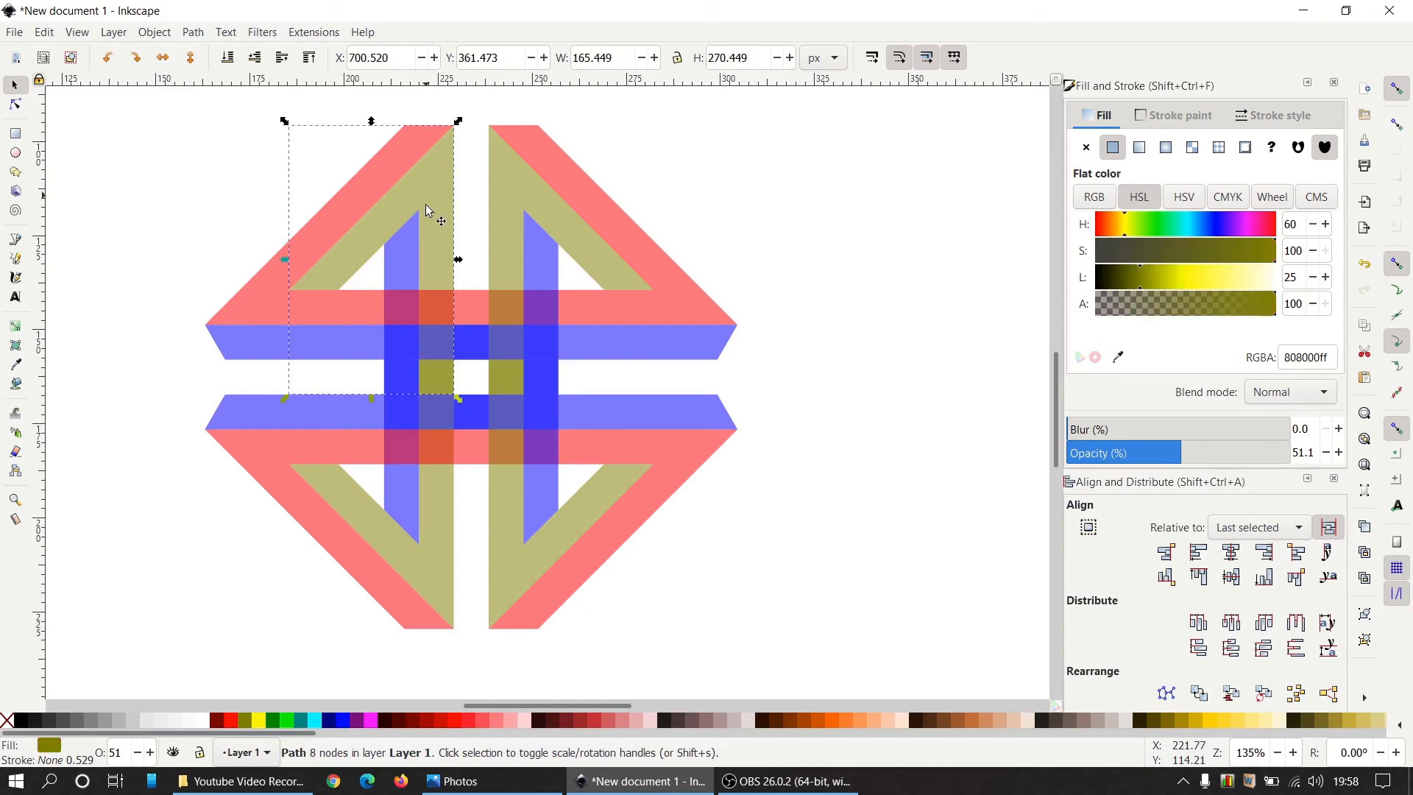
shift+click(440, 571)
click(205, 32)
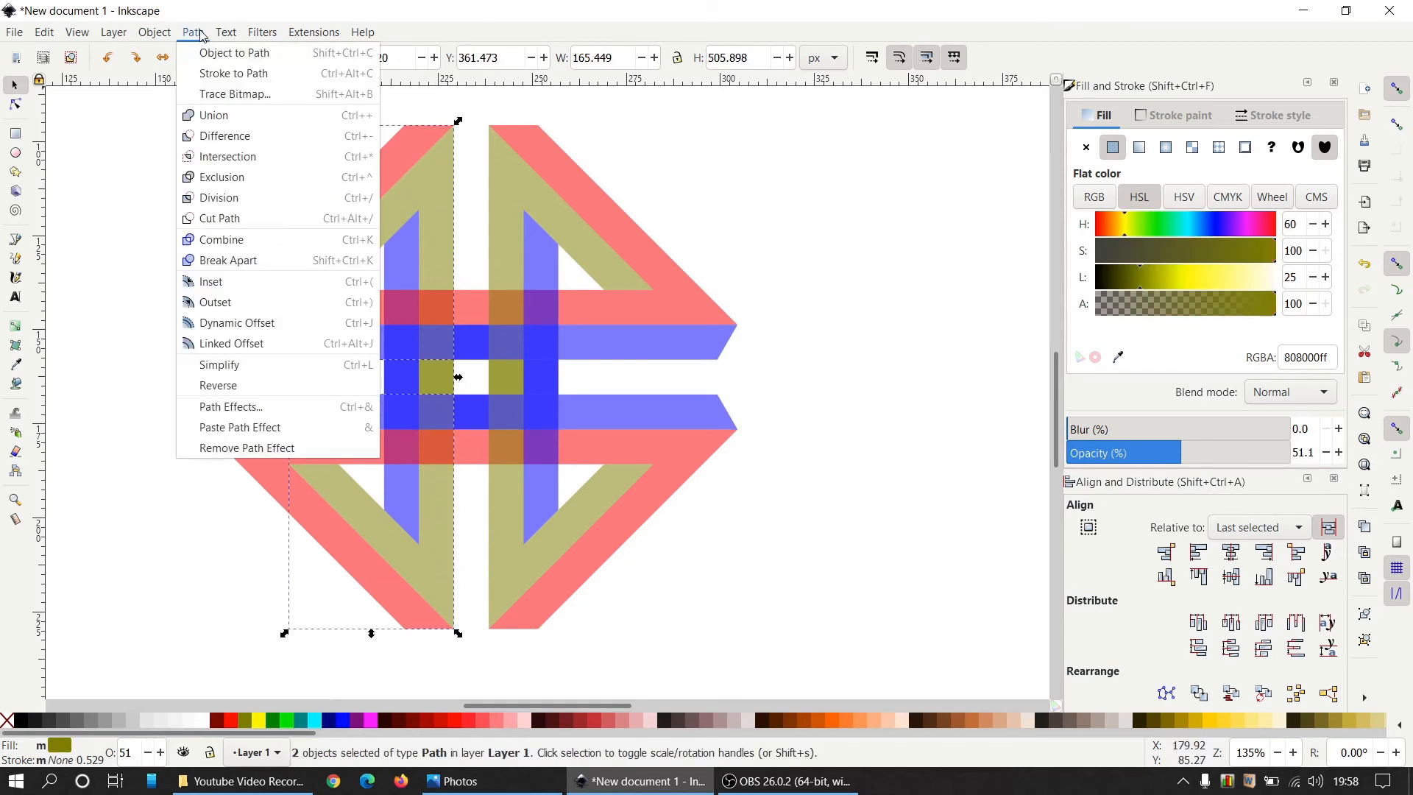
click(221, 114)
click(527, 187)
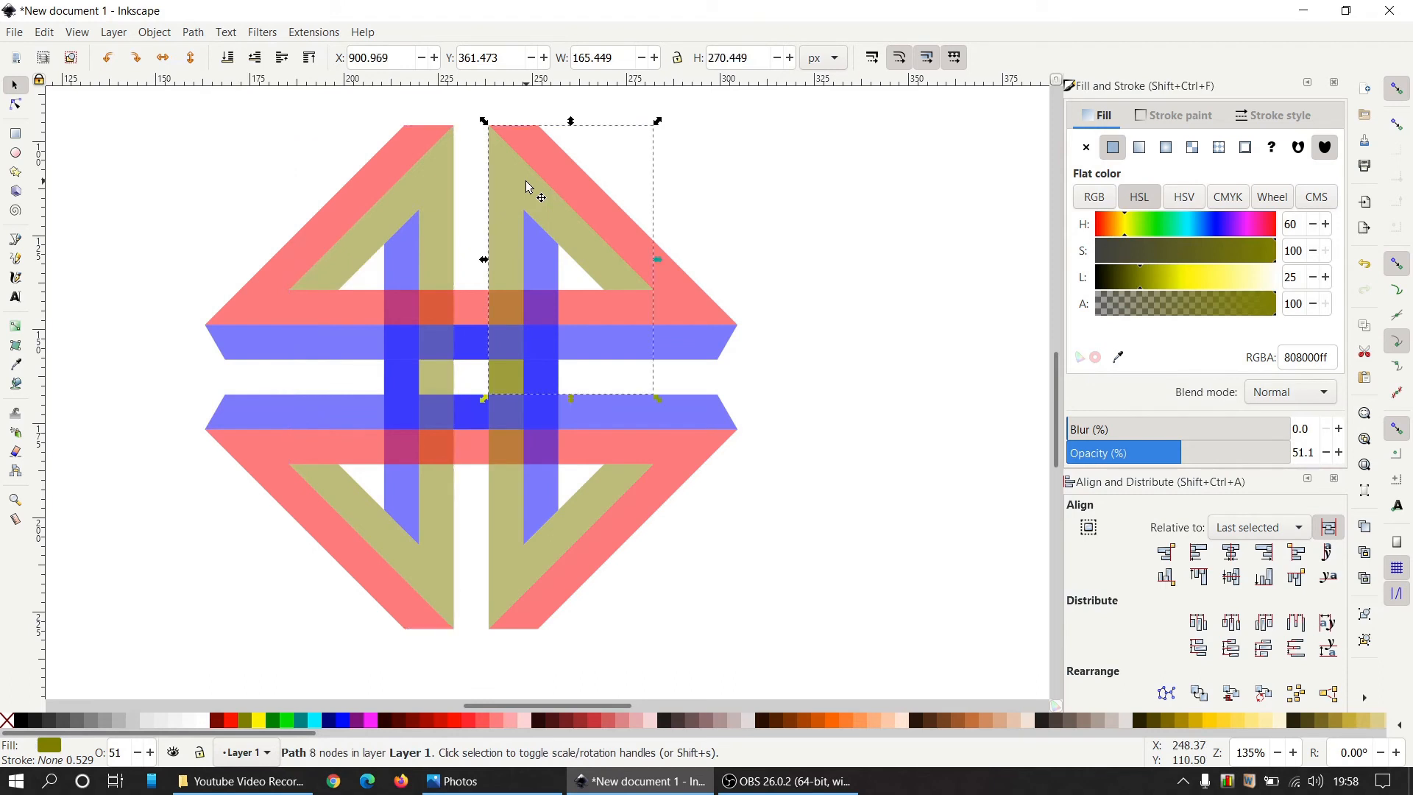
shift+click(524, 580)
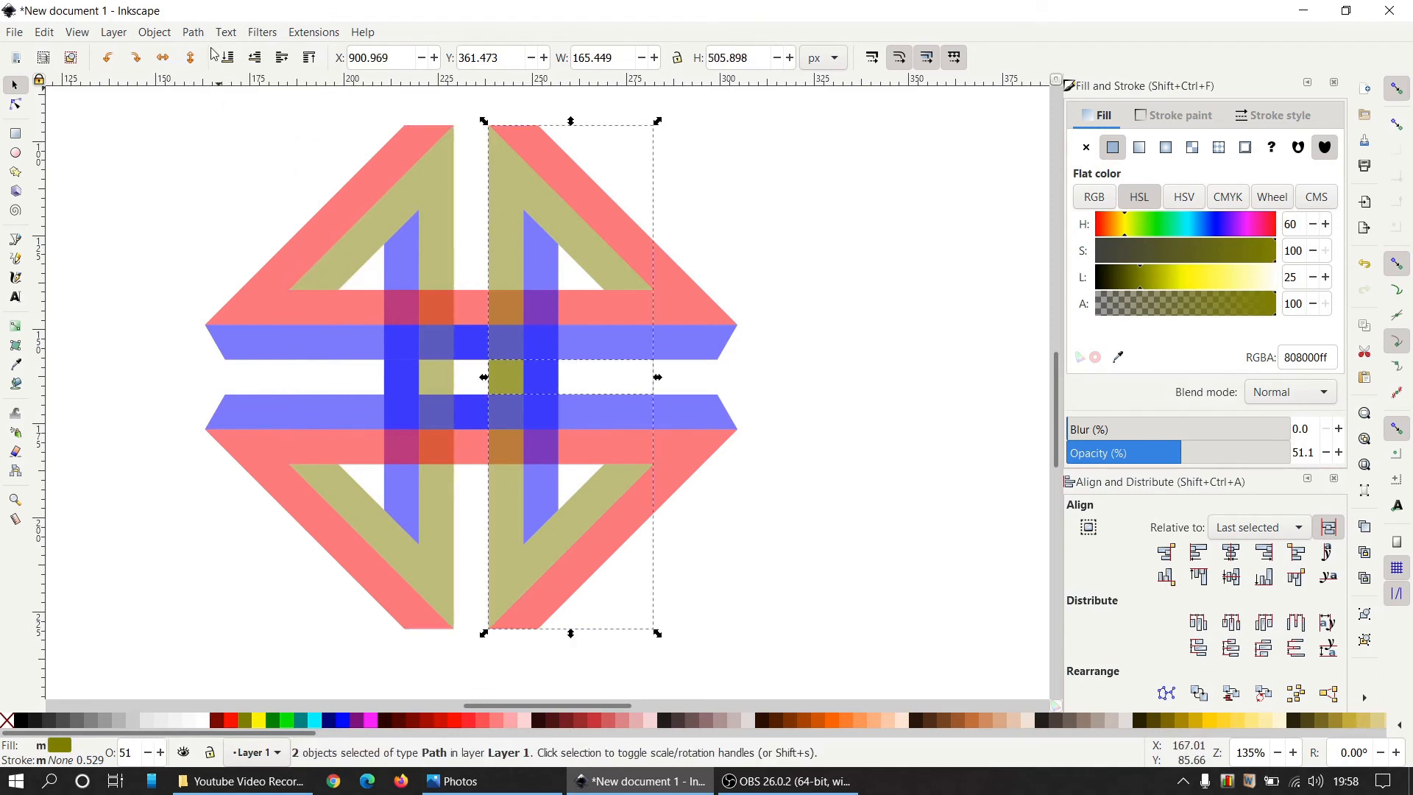
click(193, 32)
click(221, 115)
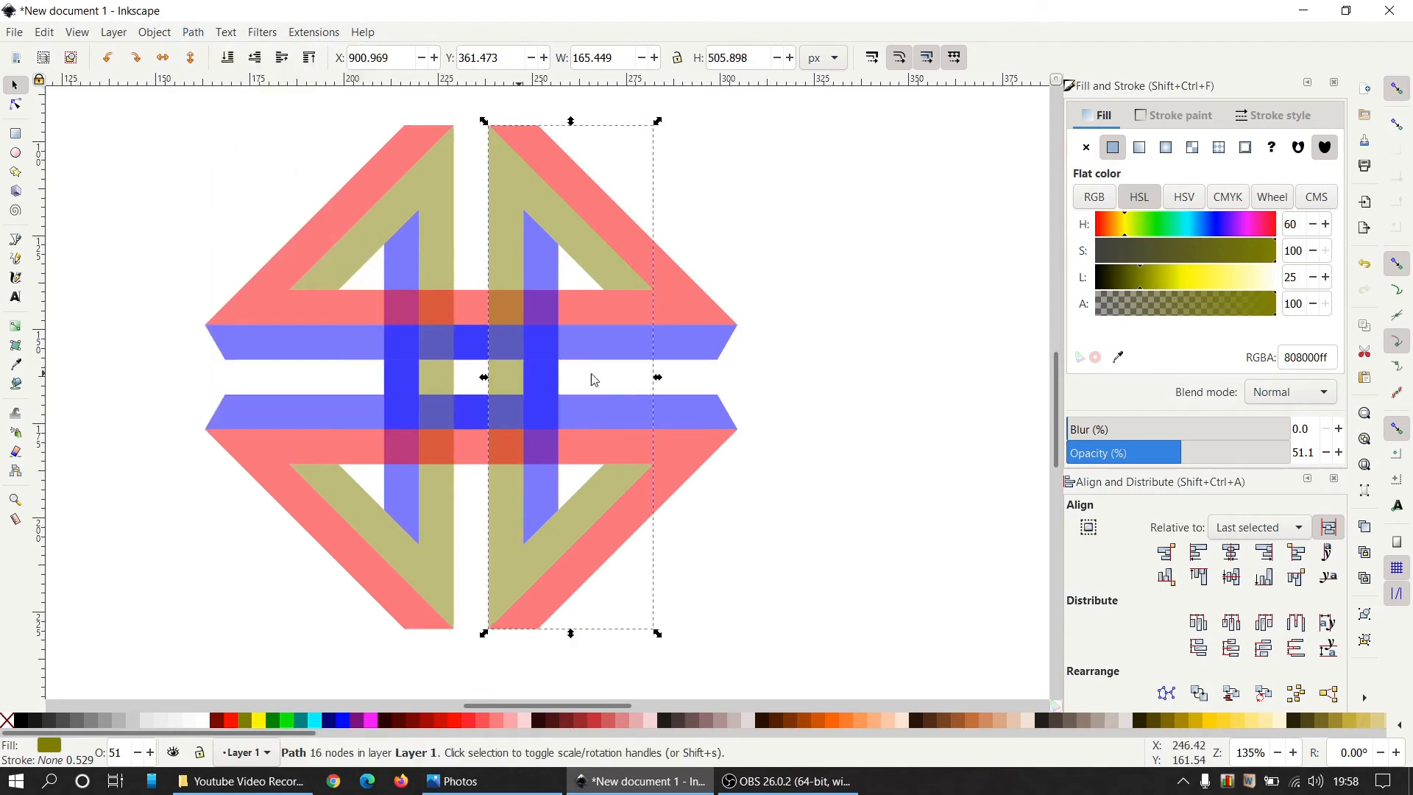
click(831, 274)
Unite the upper and lower halves of the left vertical blue bar, and likewise those of the right vertical blue bar
click(405, 272)
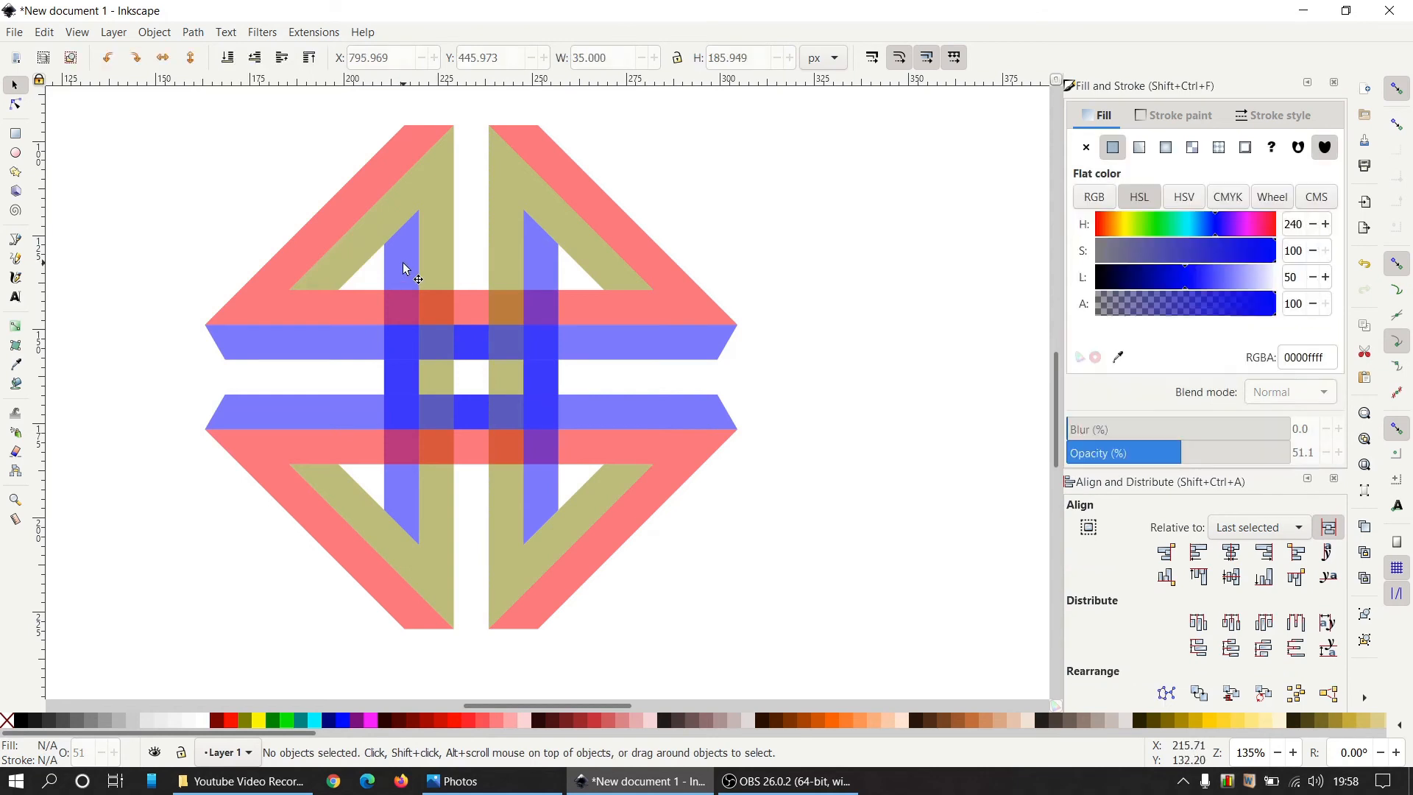
shift+click(412, 498)
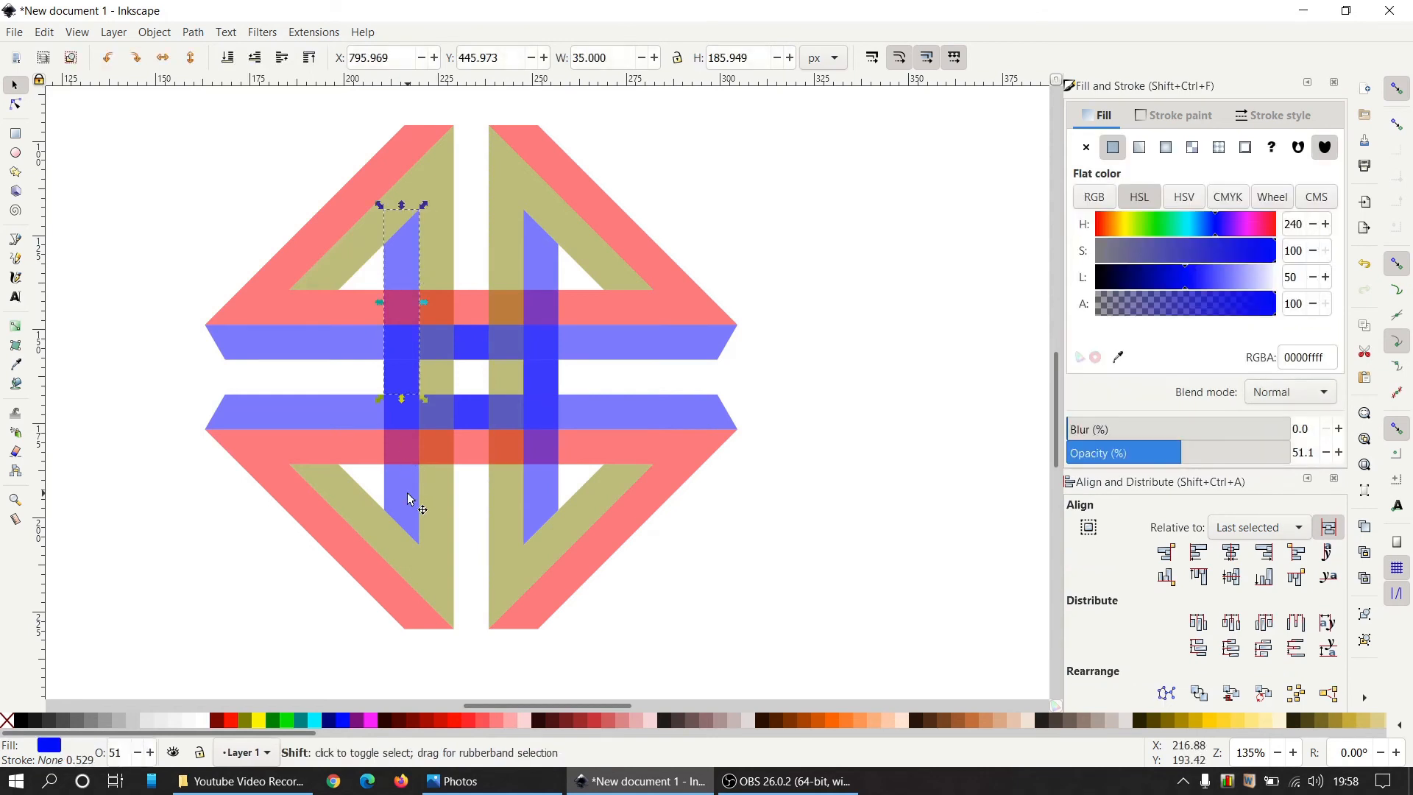
click(192, 31)
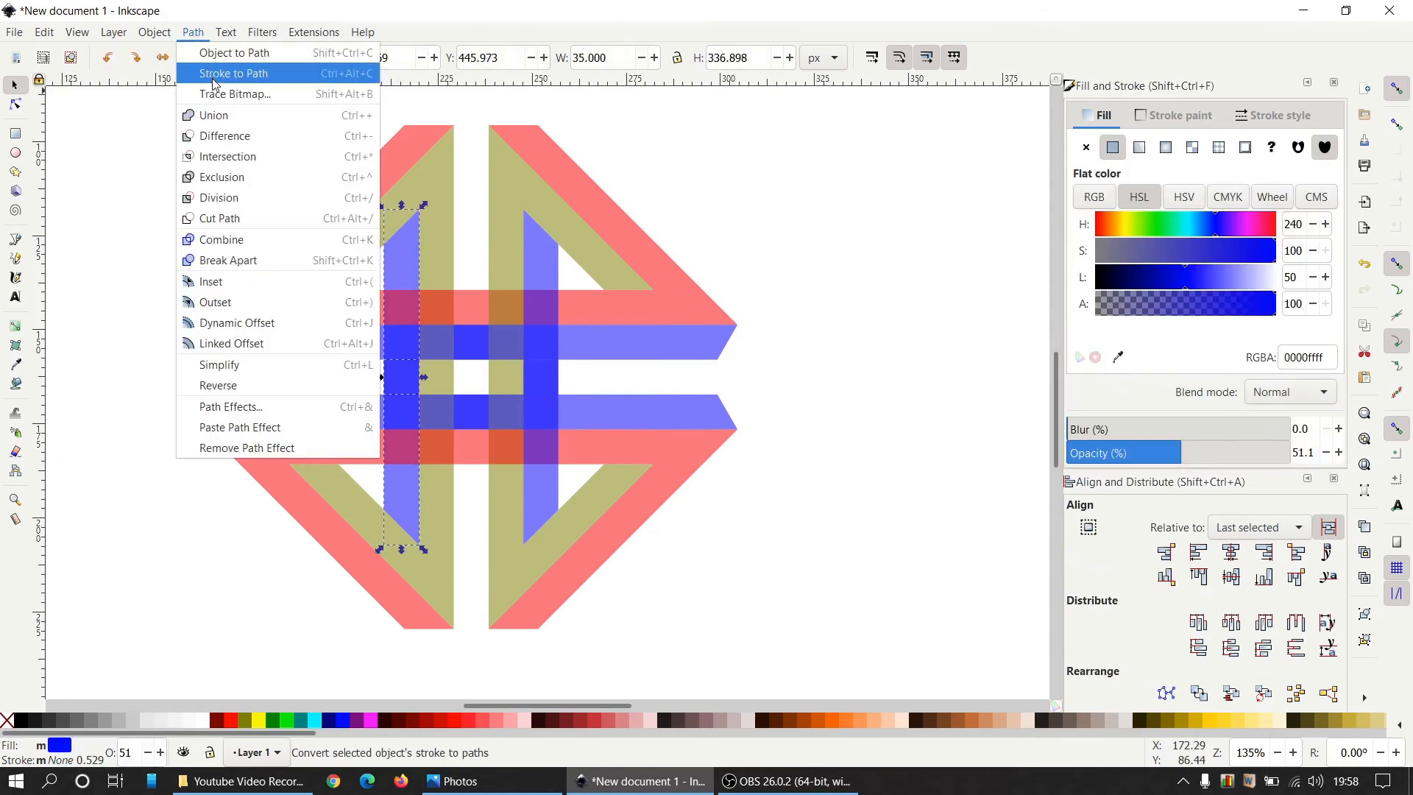
click(221, 114)
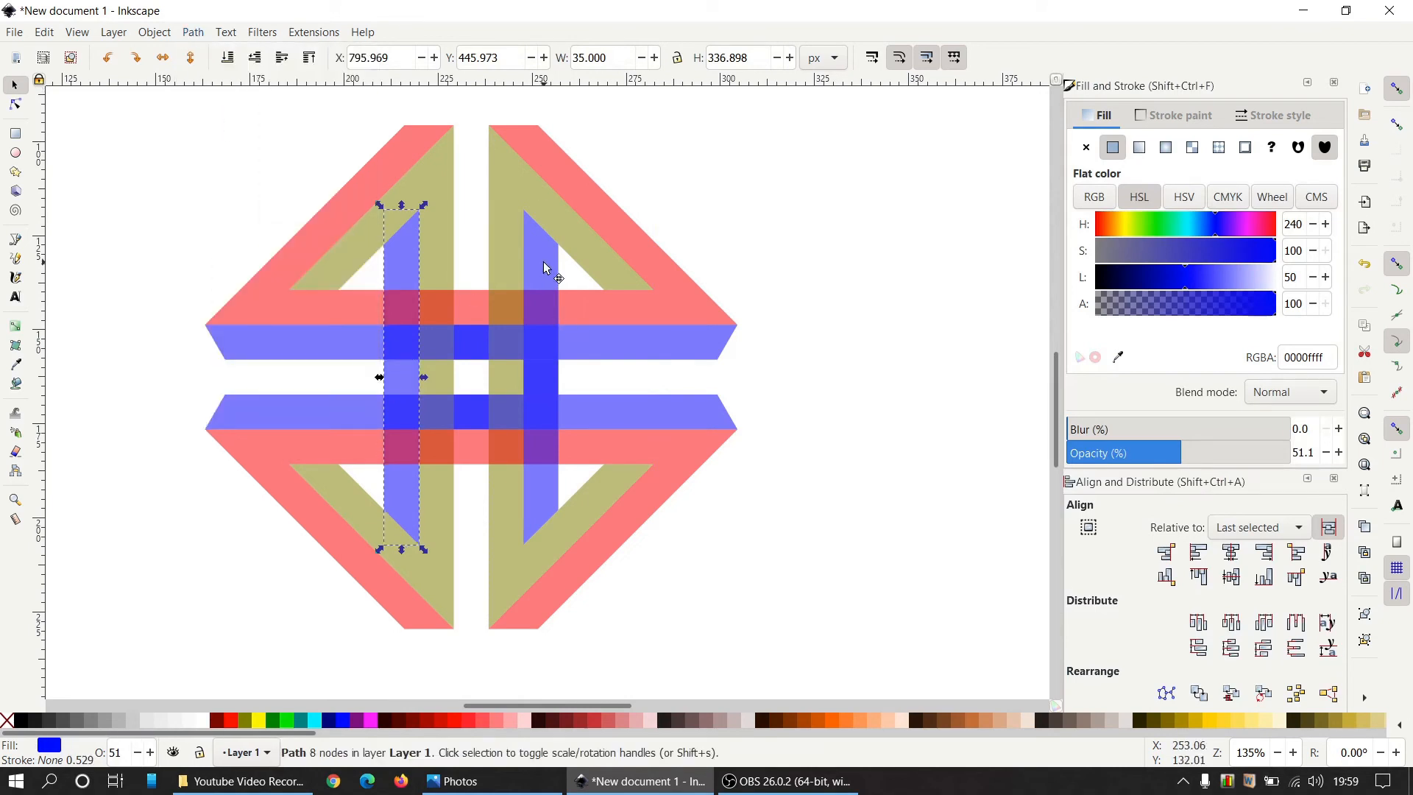
click(557, 276)
shift+click(558, 500)
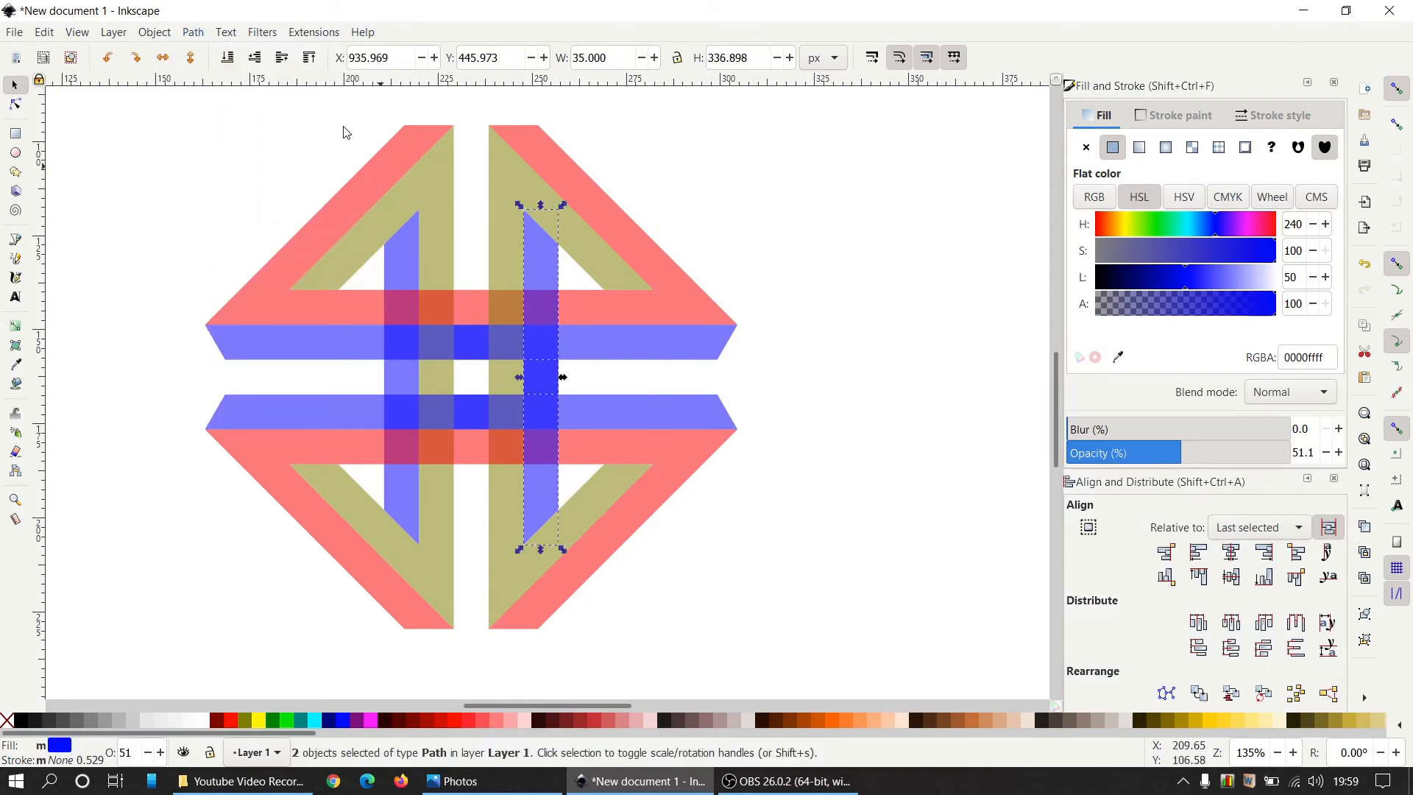
click(193, 31)
click(228, 117)
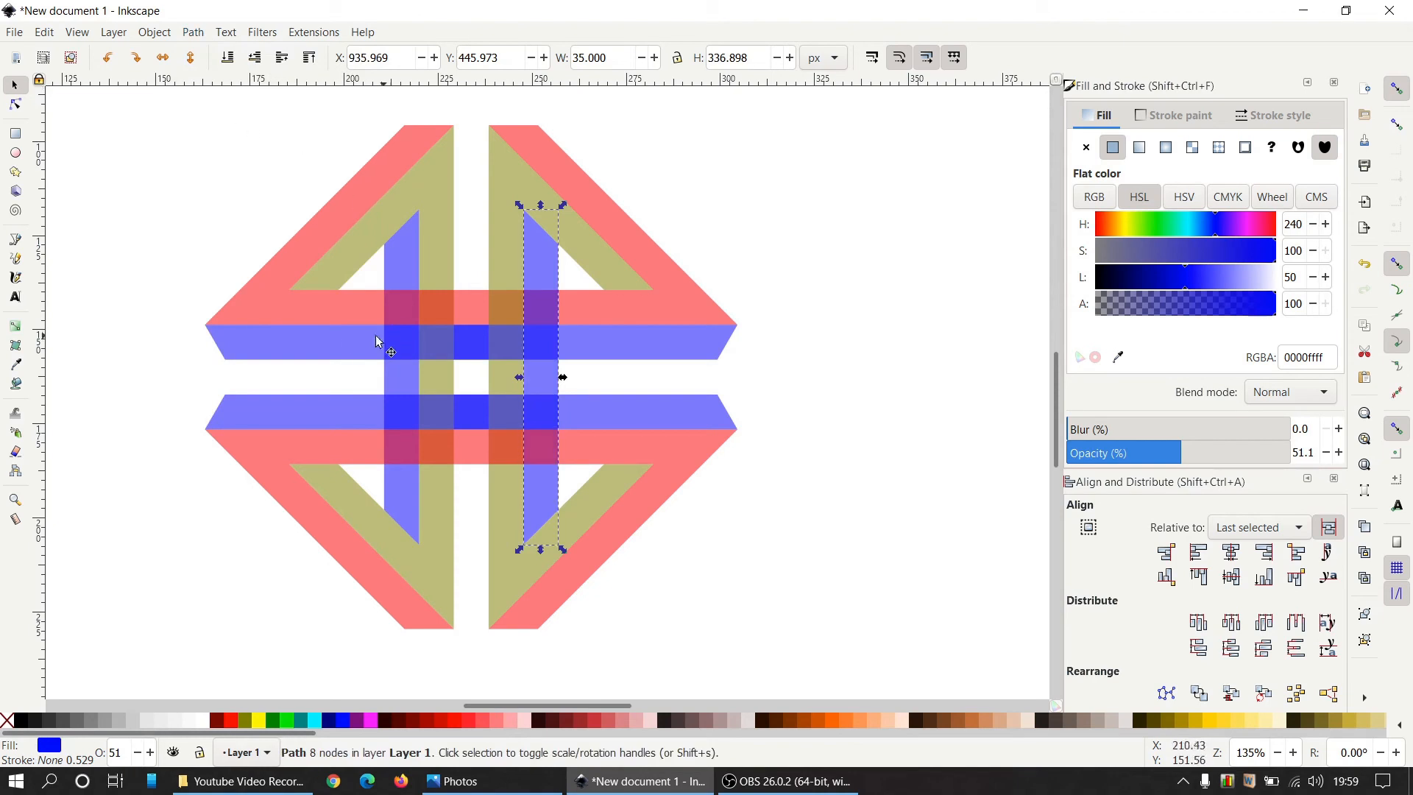
Unite the left and right halves of the upper horizontal blue bar, and likewise those of the lower horizontal blue bar
click(322, 347)
shift+click(645, 346)
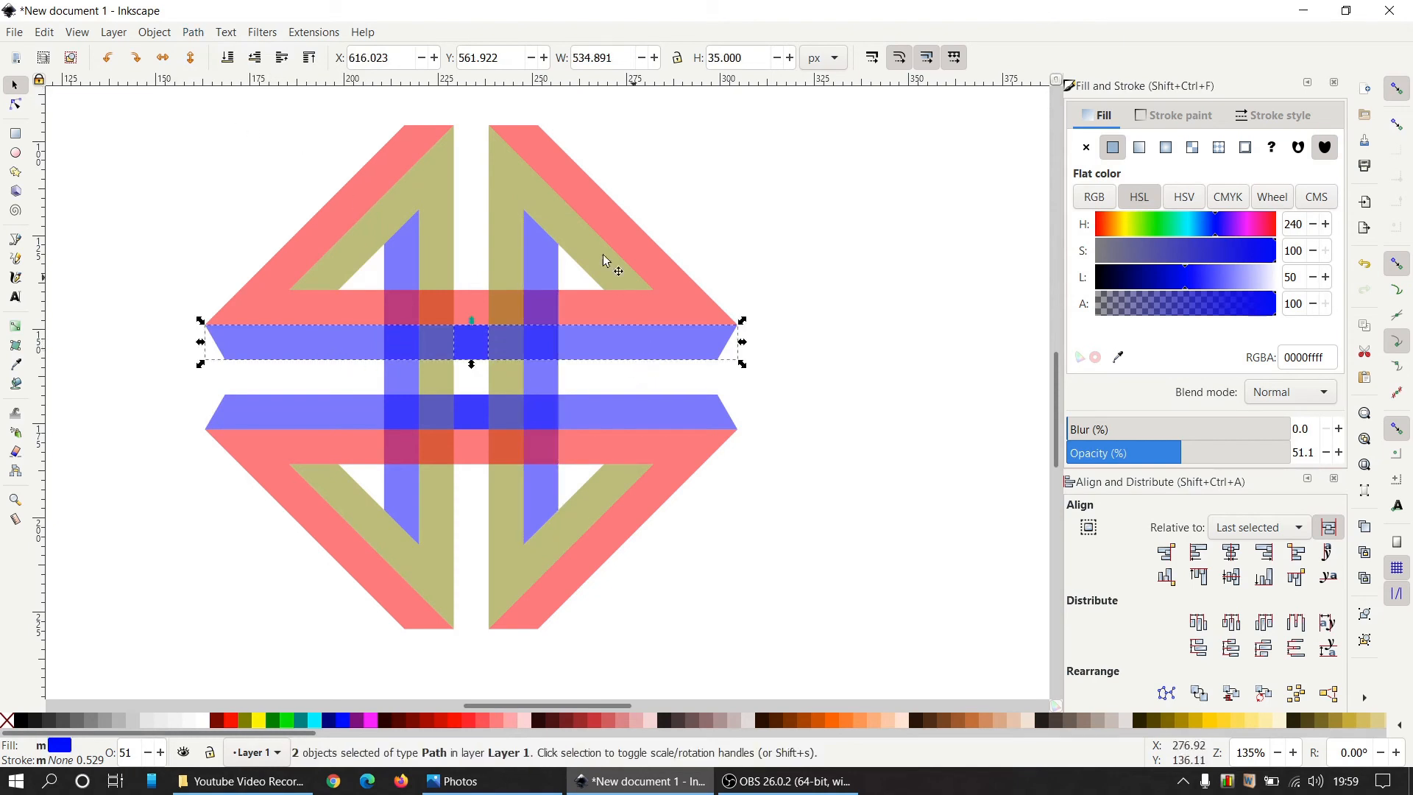
click(194, 33)
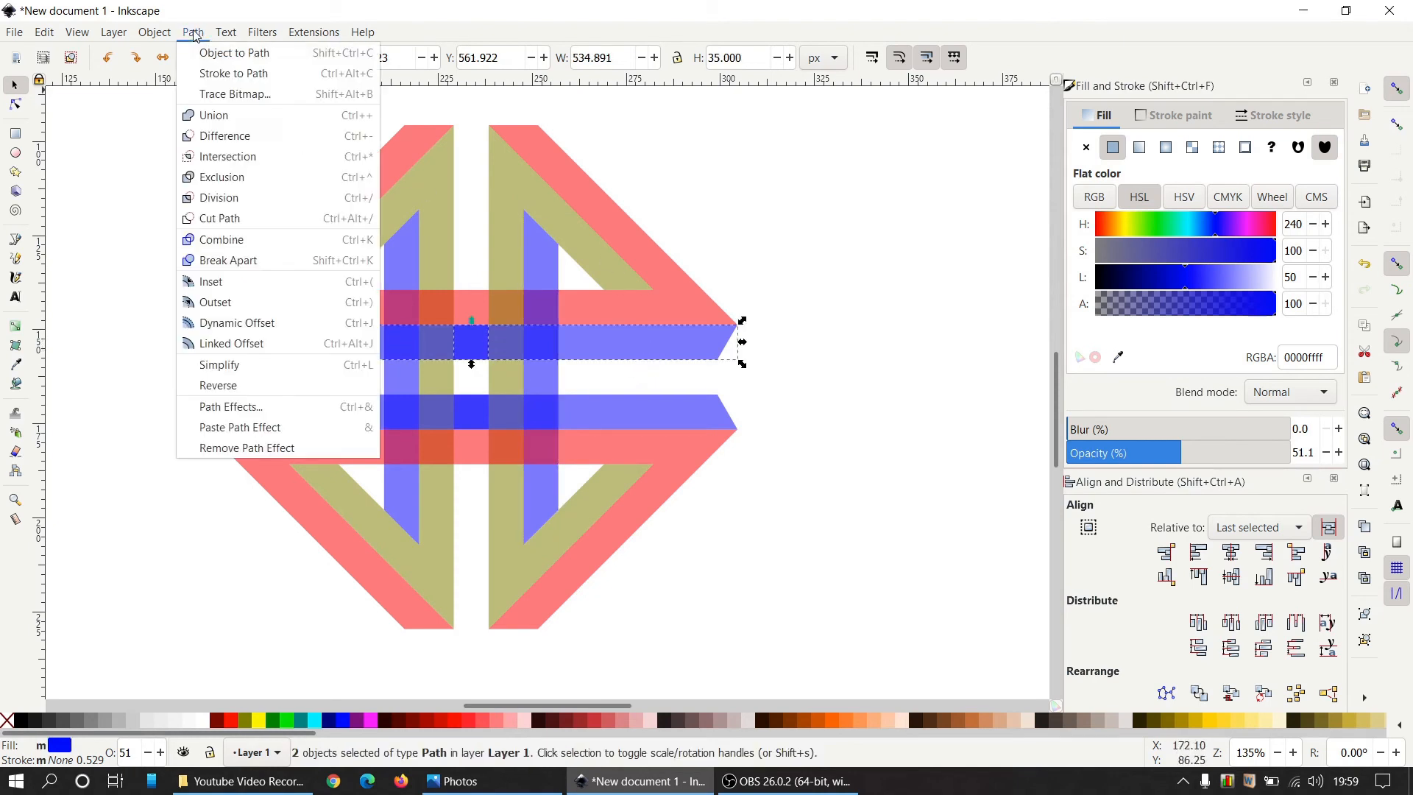
click(225, 117)
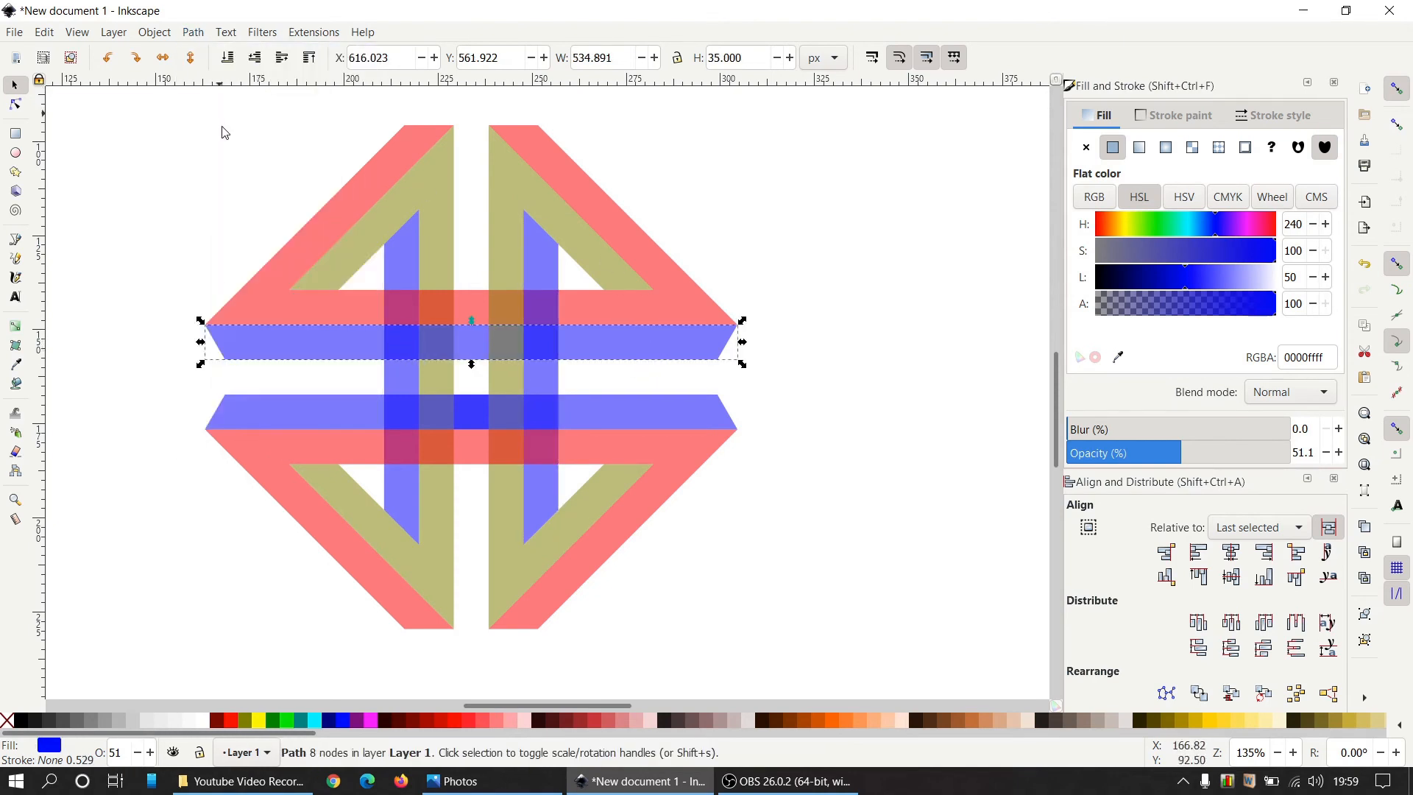
click(302, 425)
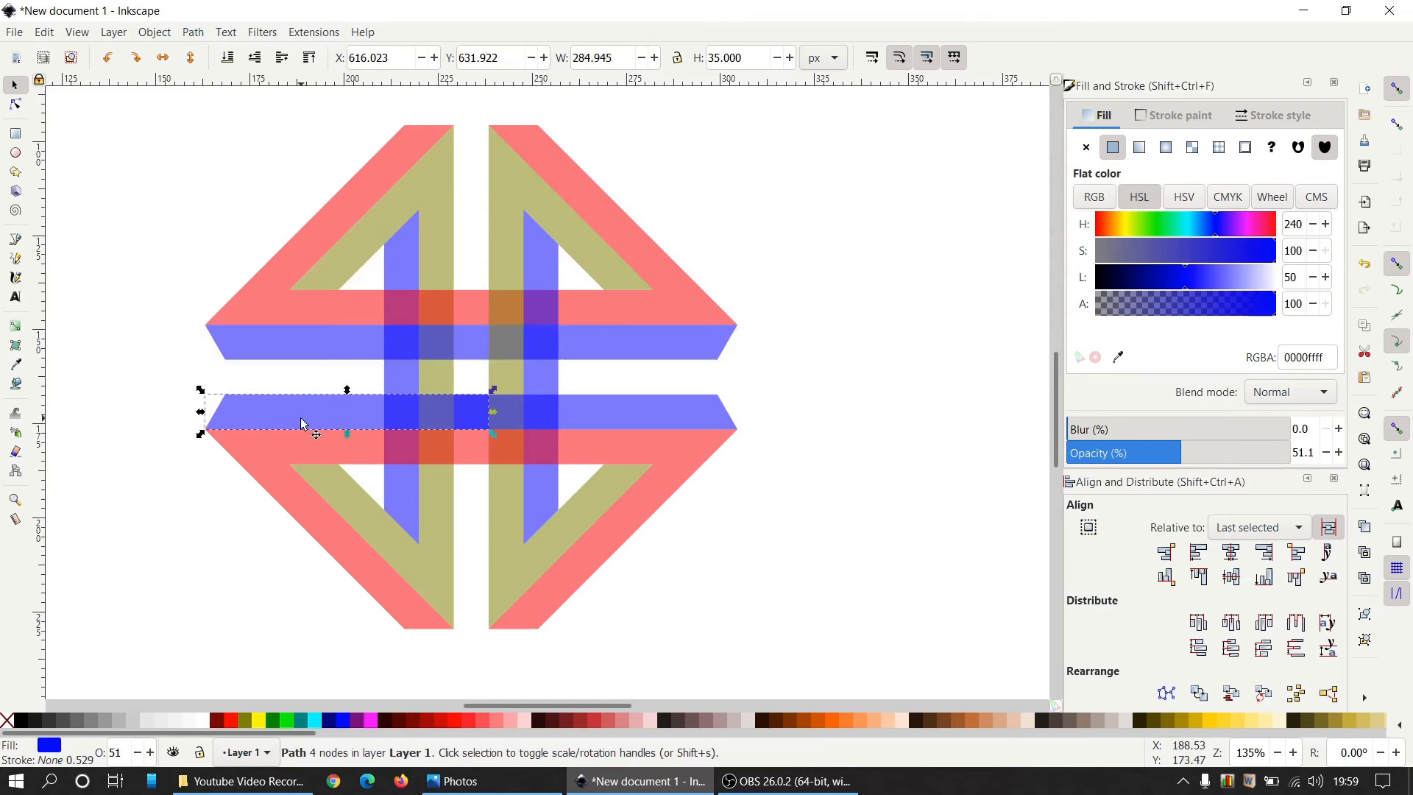
shift+click(656, 416)
click(194, 33)
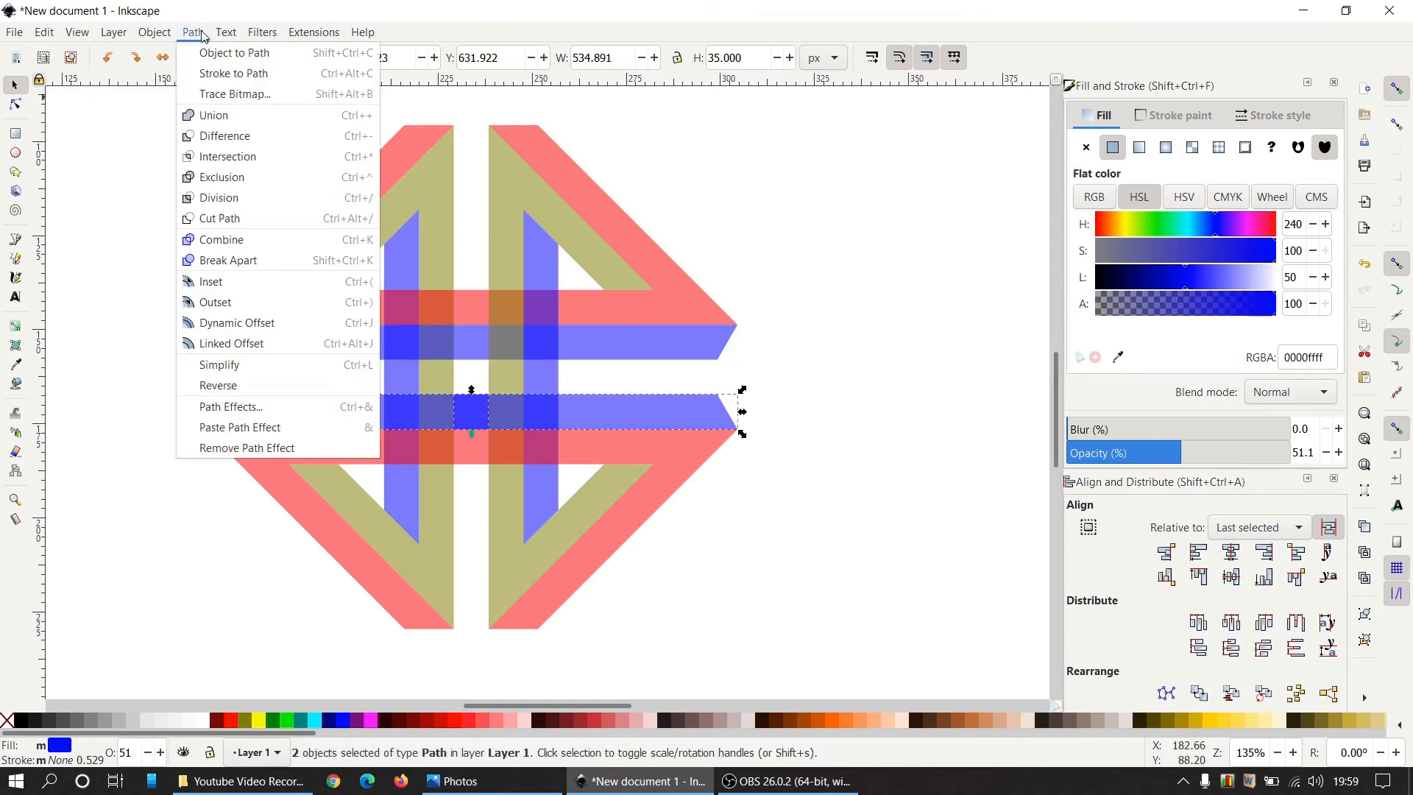
click(214, 116)
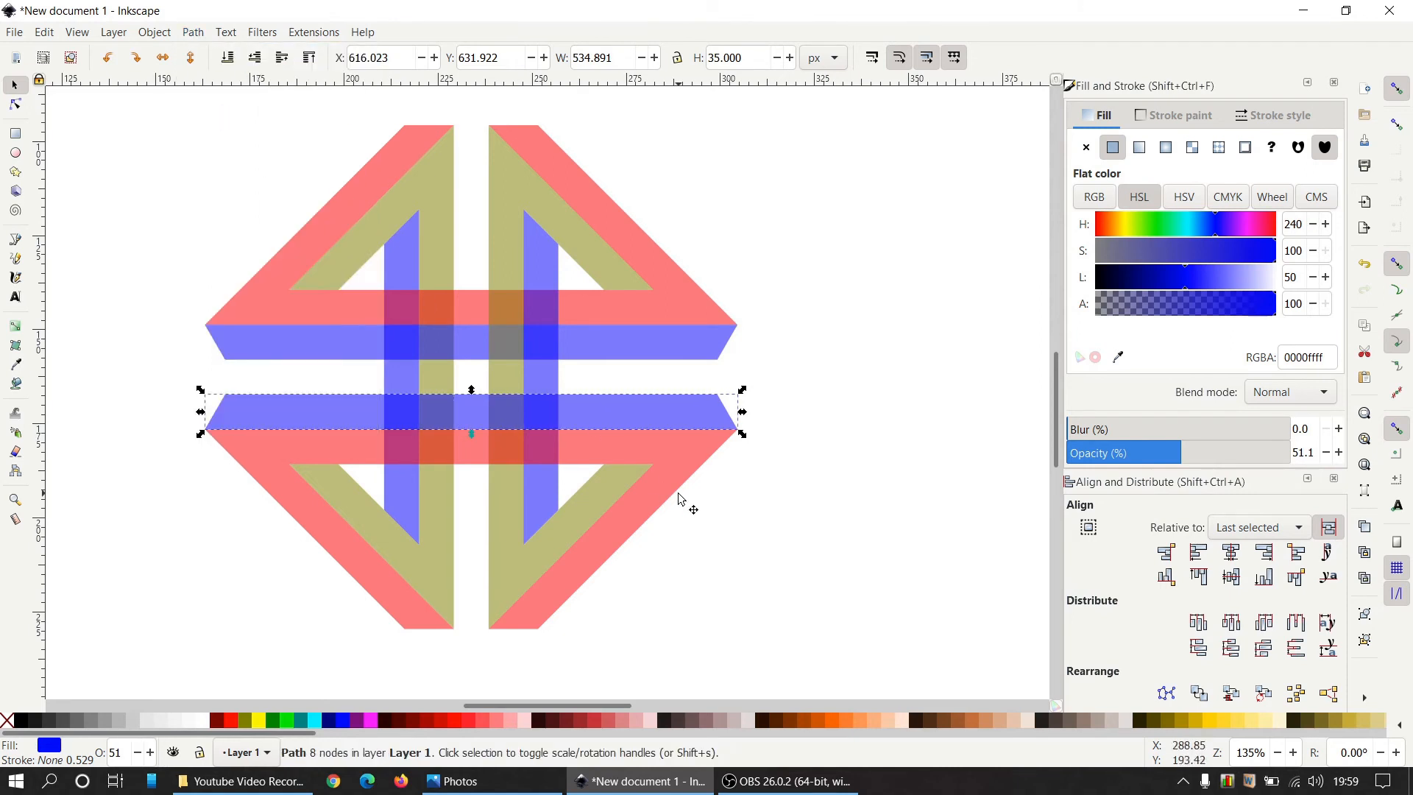
click(904, 570)
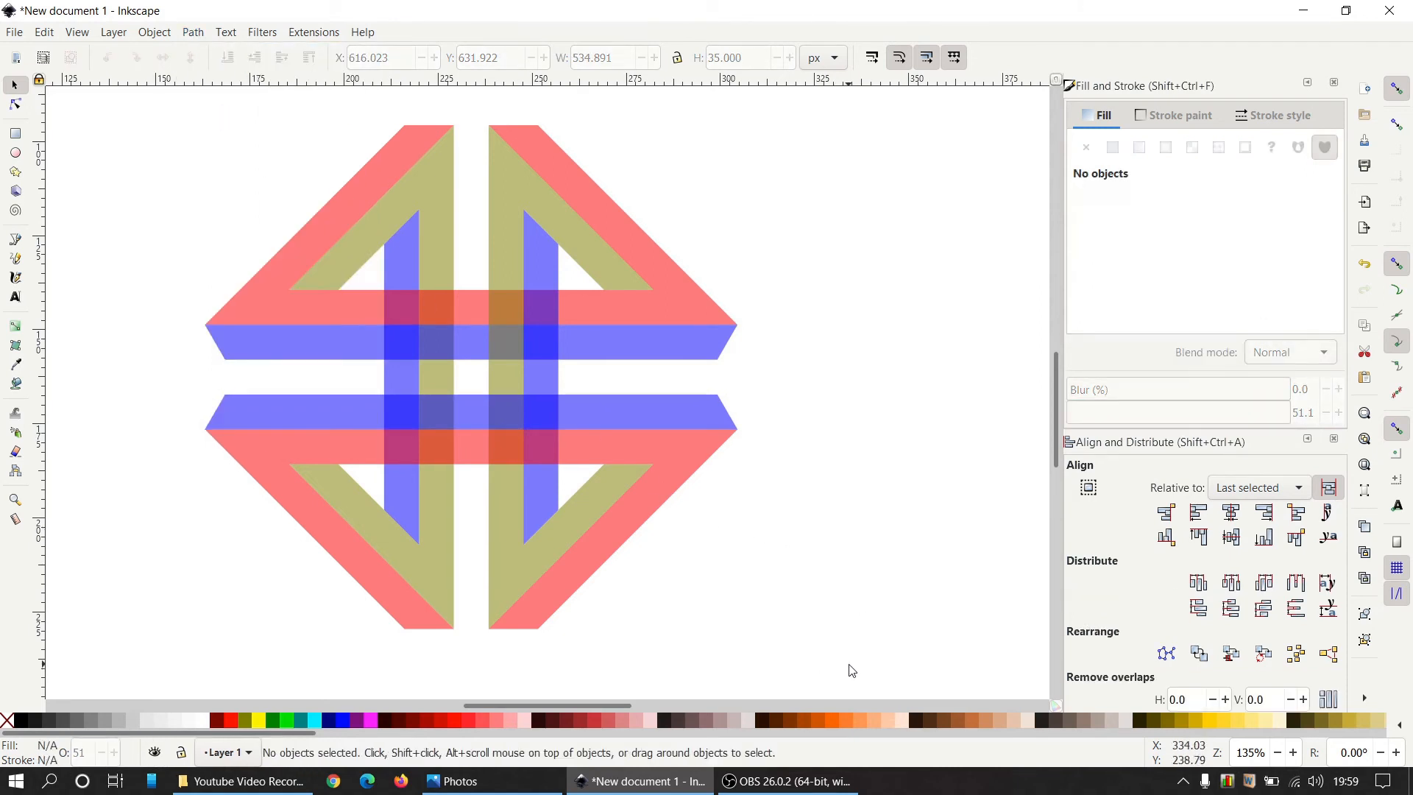
Select all pieces of the figure and set their opacity to 100%
drag(850, 664, 114, 94)
click(1216, 457)
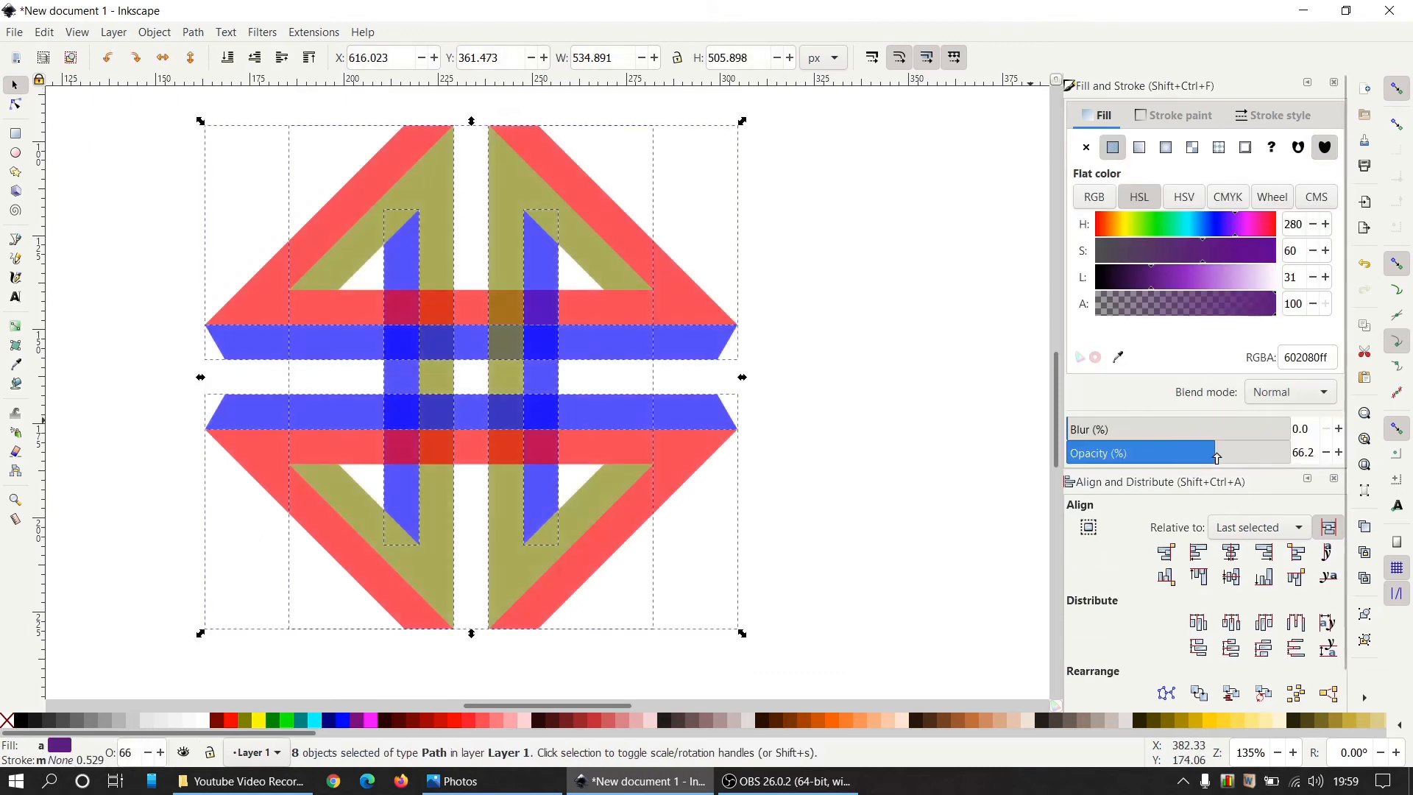
drag(1216, 456, 1296, 456)
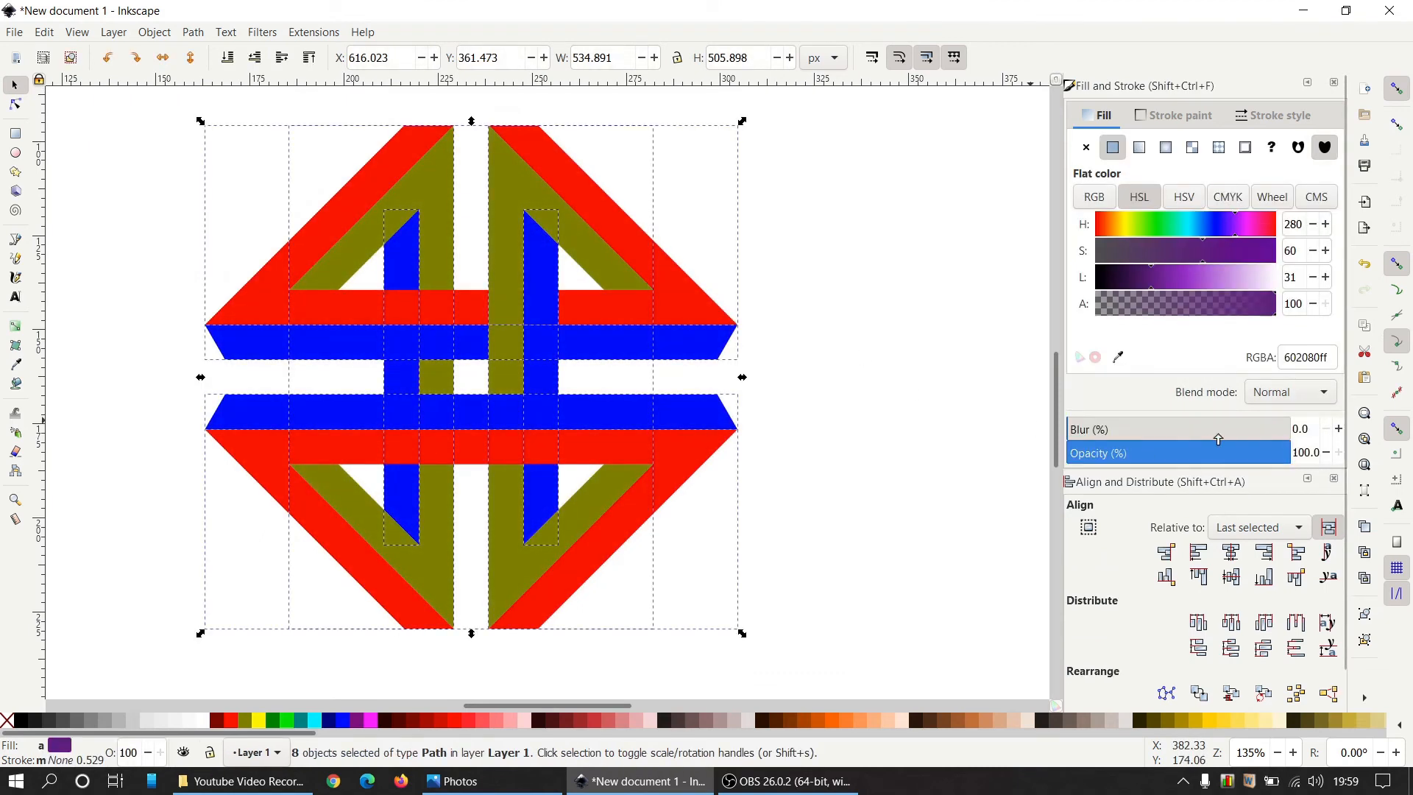
click(893, 448)
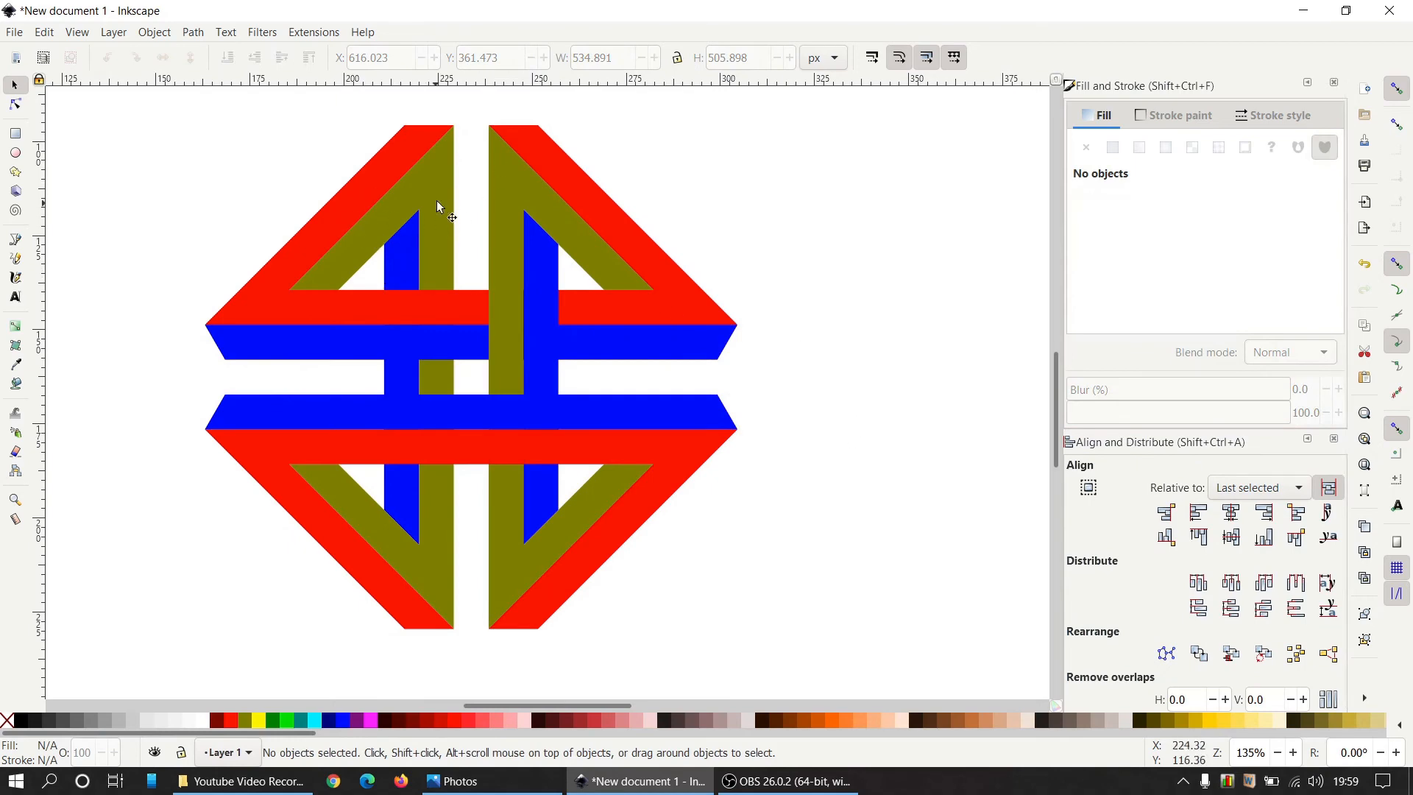
After checking the reference image, draw a closed square with the Pen tool over the left-hand crossing of the lower horizontal bars and fill it light peach
click(536, 788)
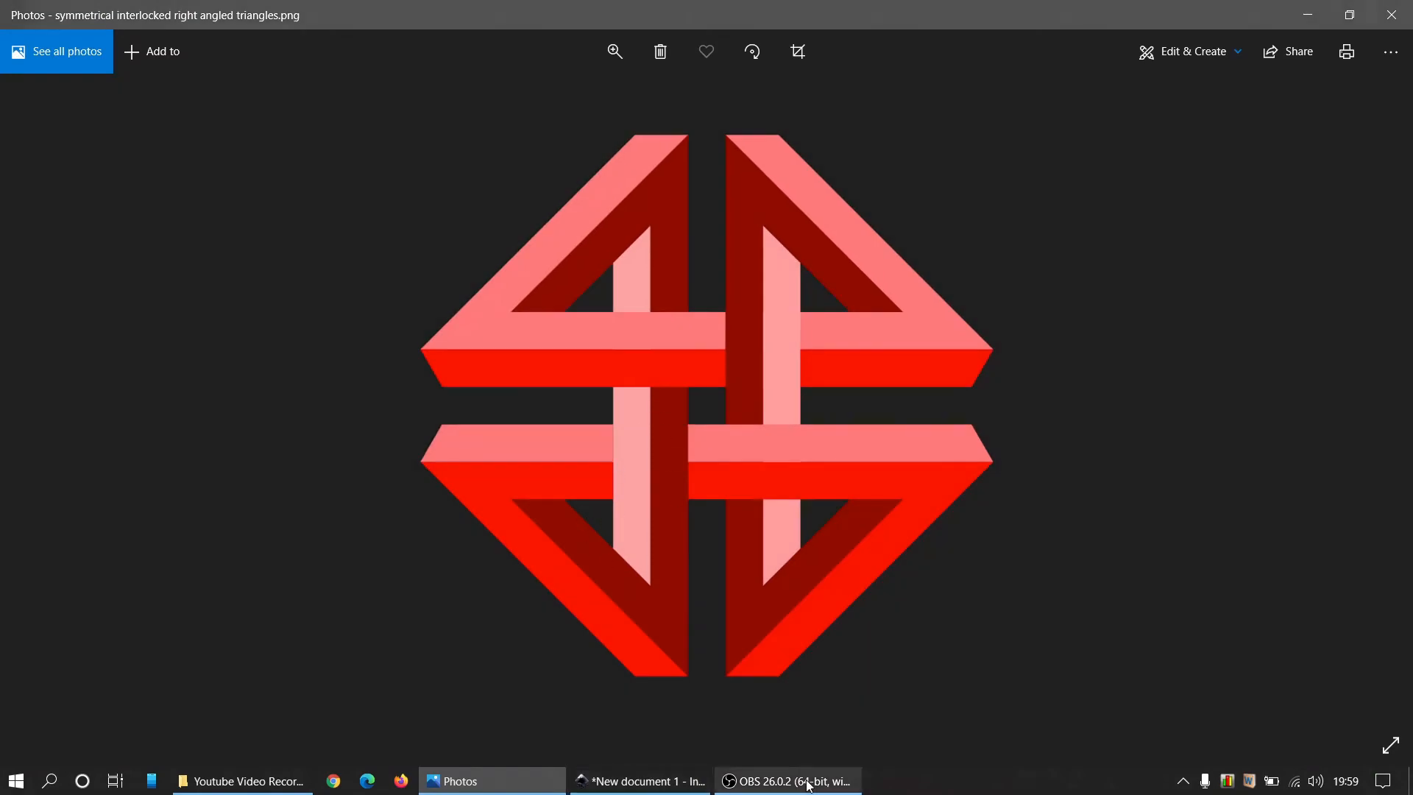
click(649, 787)
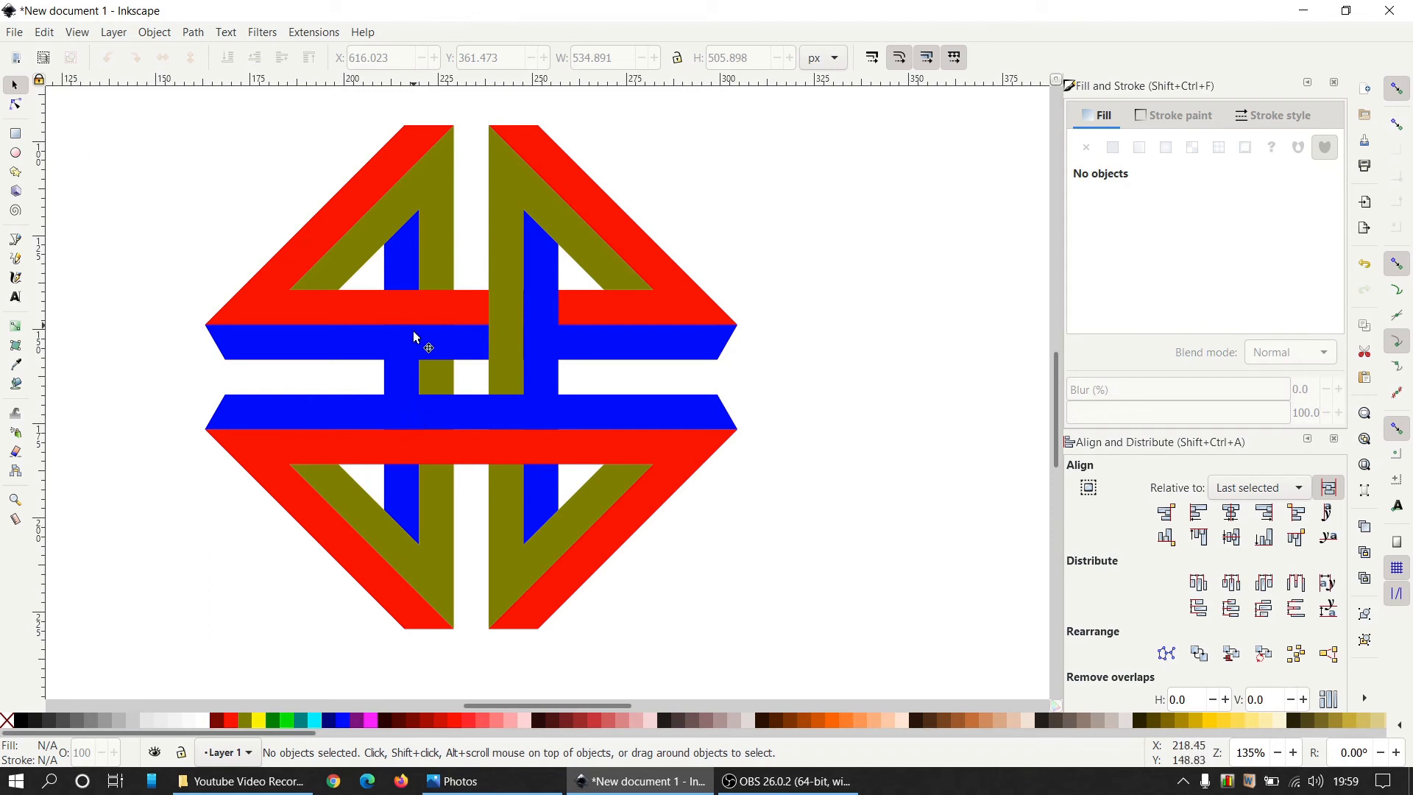
ctrl+scroll(390, 450, up, 2)
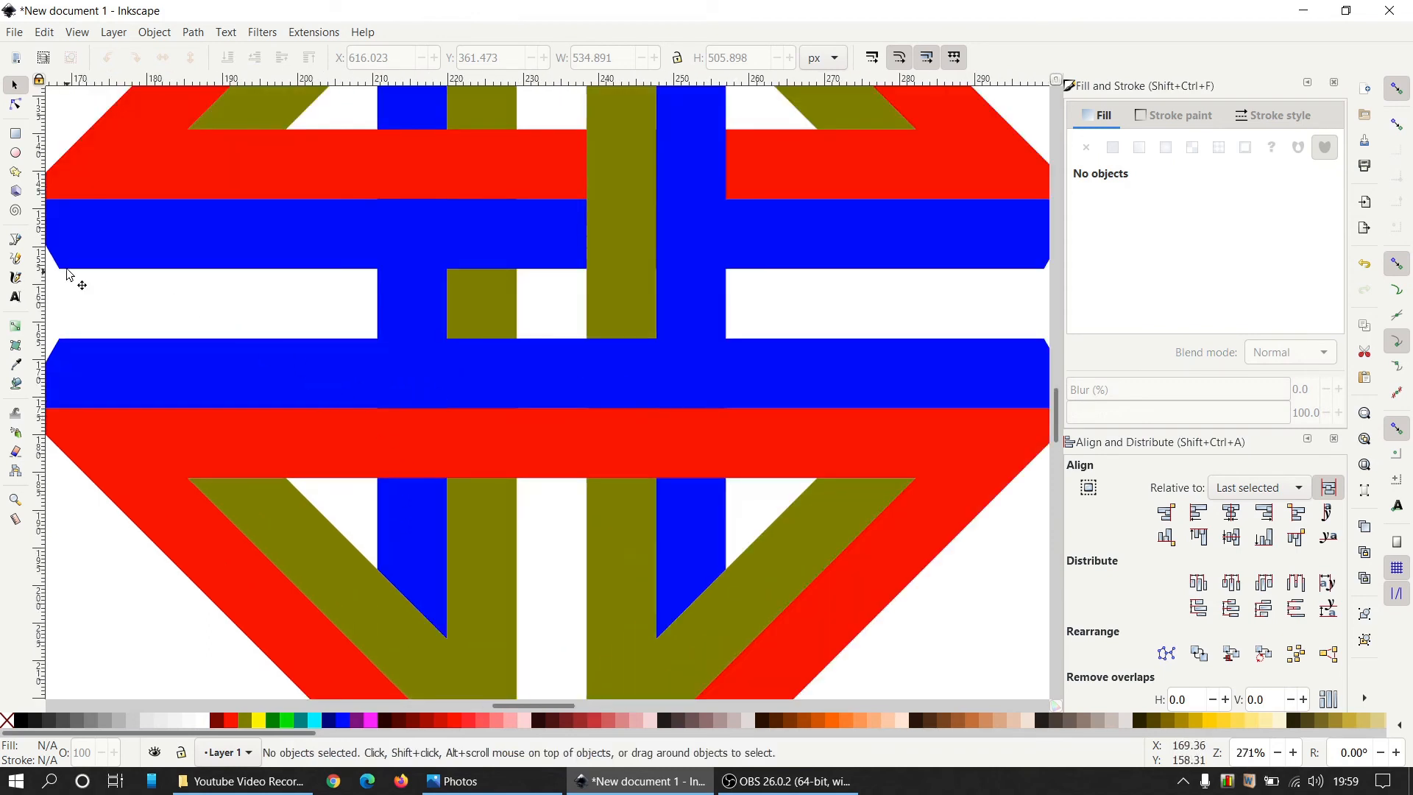
click(15, 241)
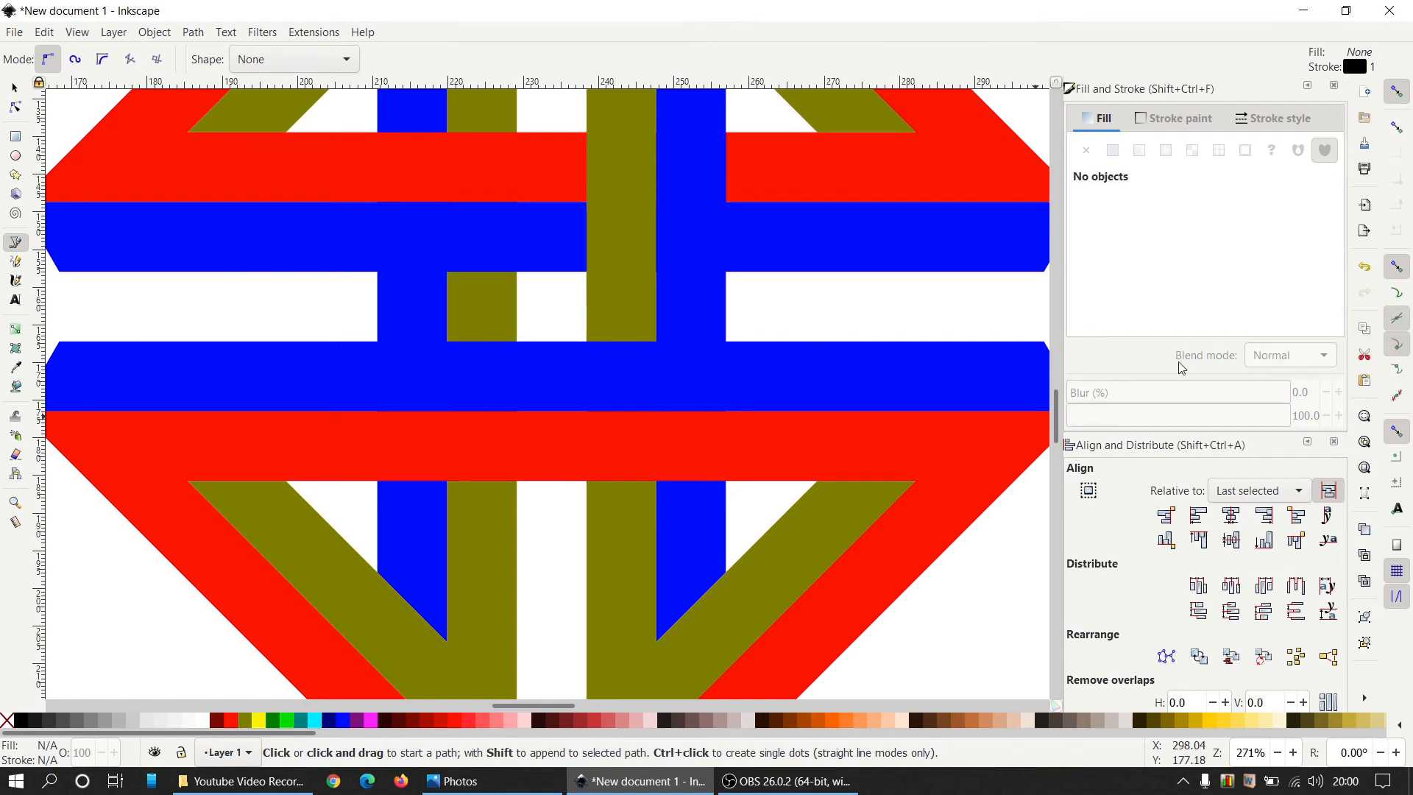
scroll(341, 384, up, 1)
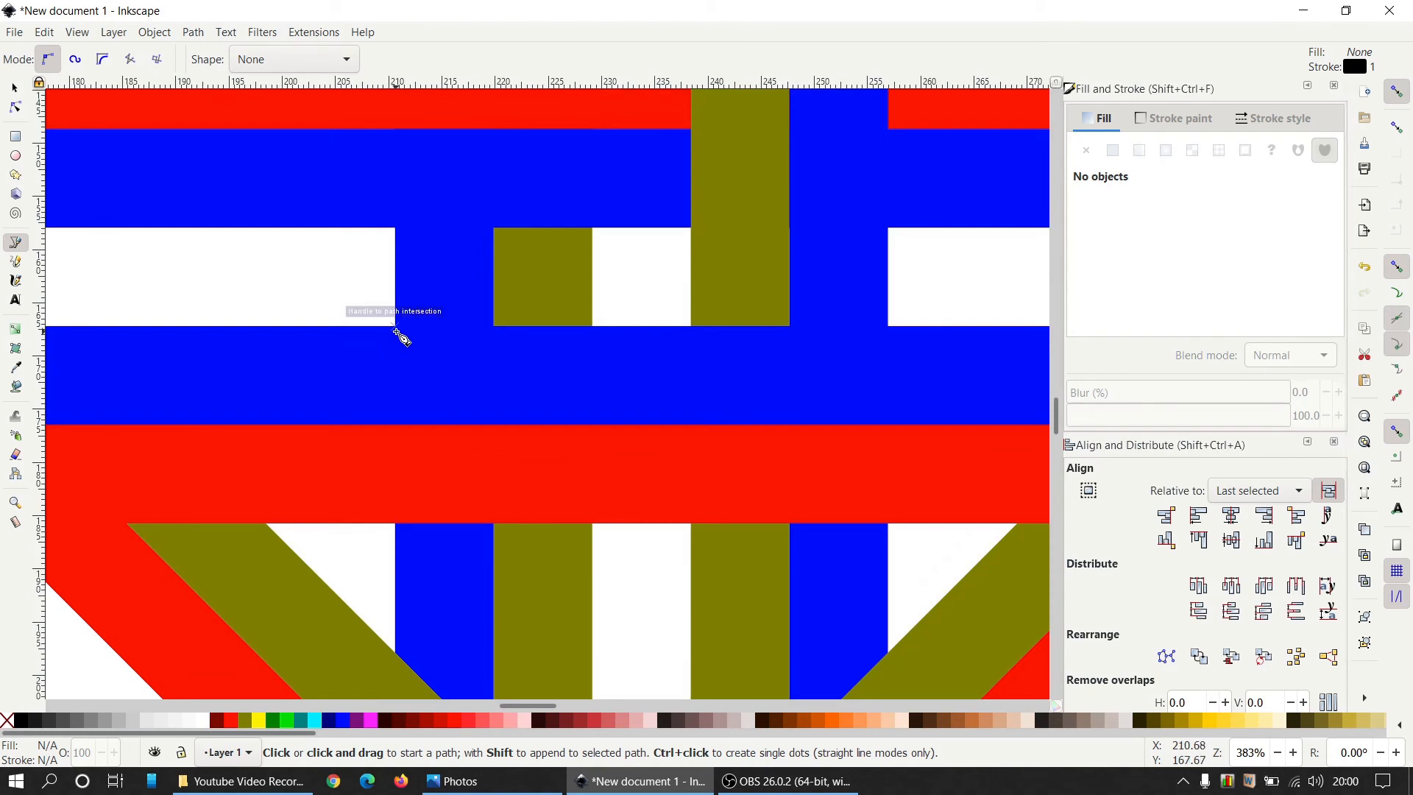
click(395, 329)
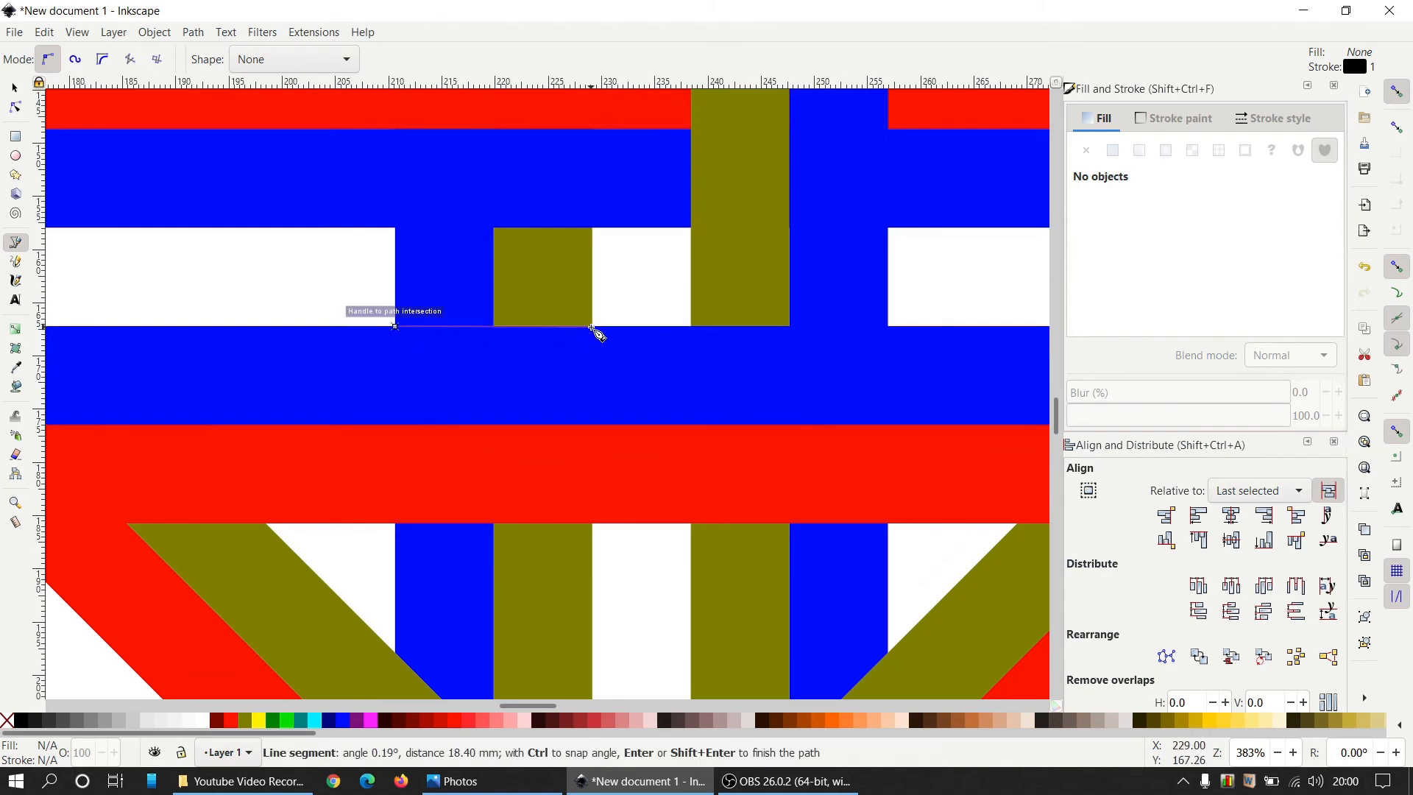
click(595, 327)
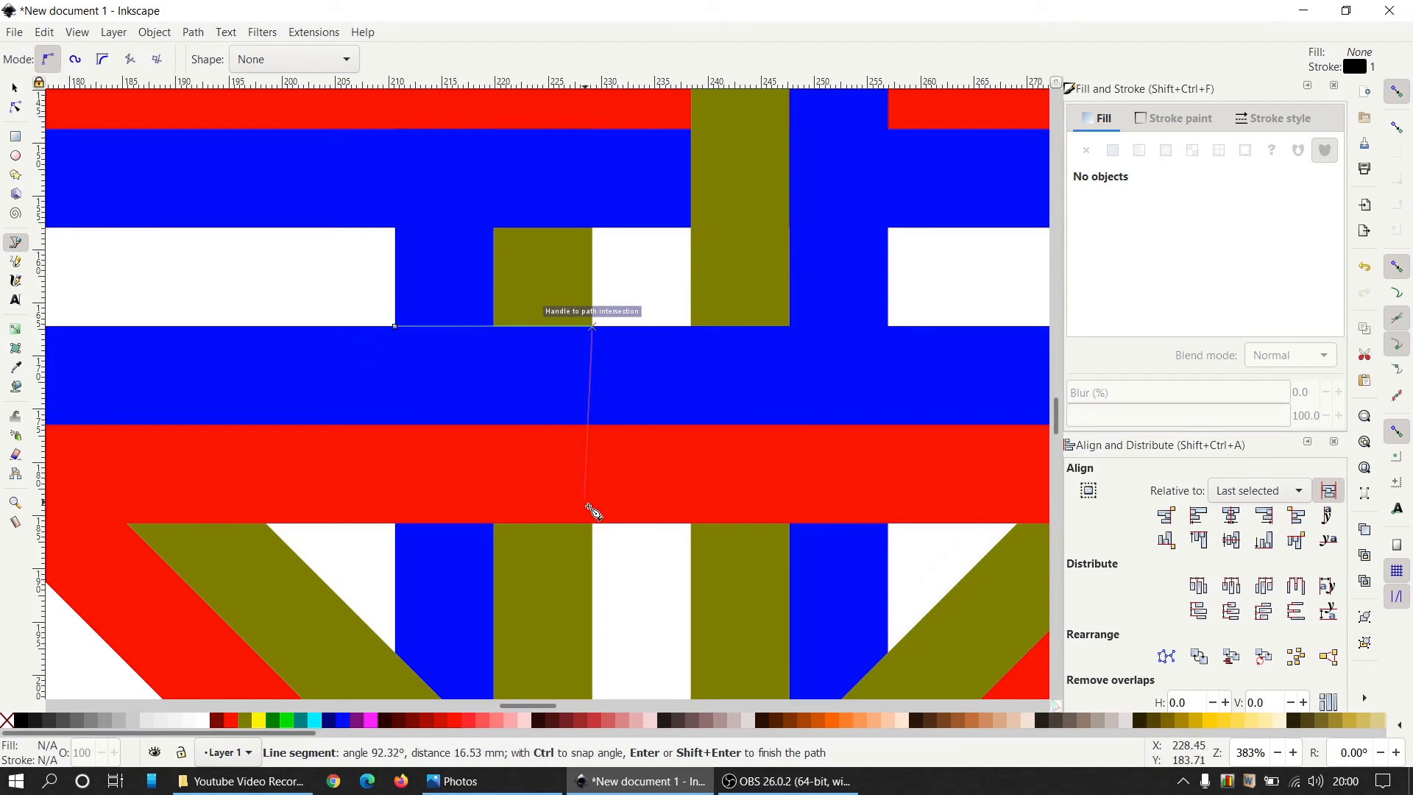
click(594, 524)
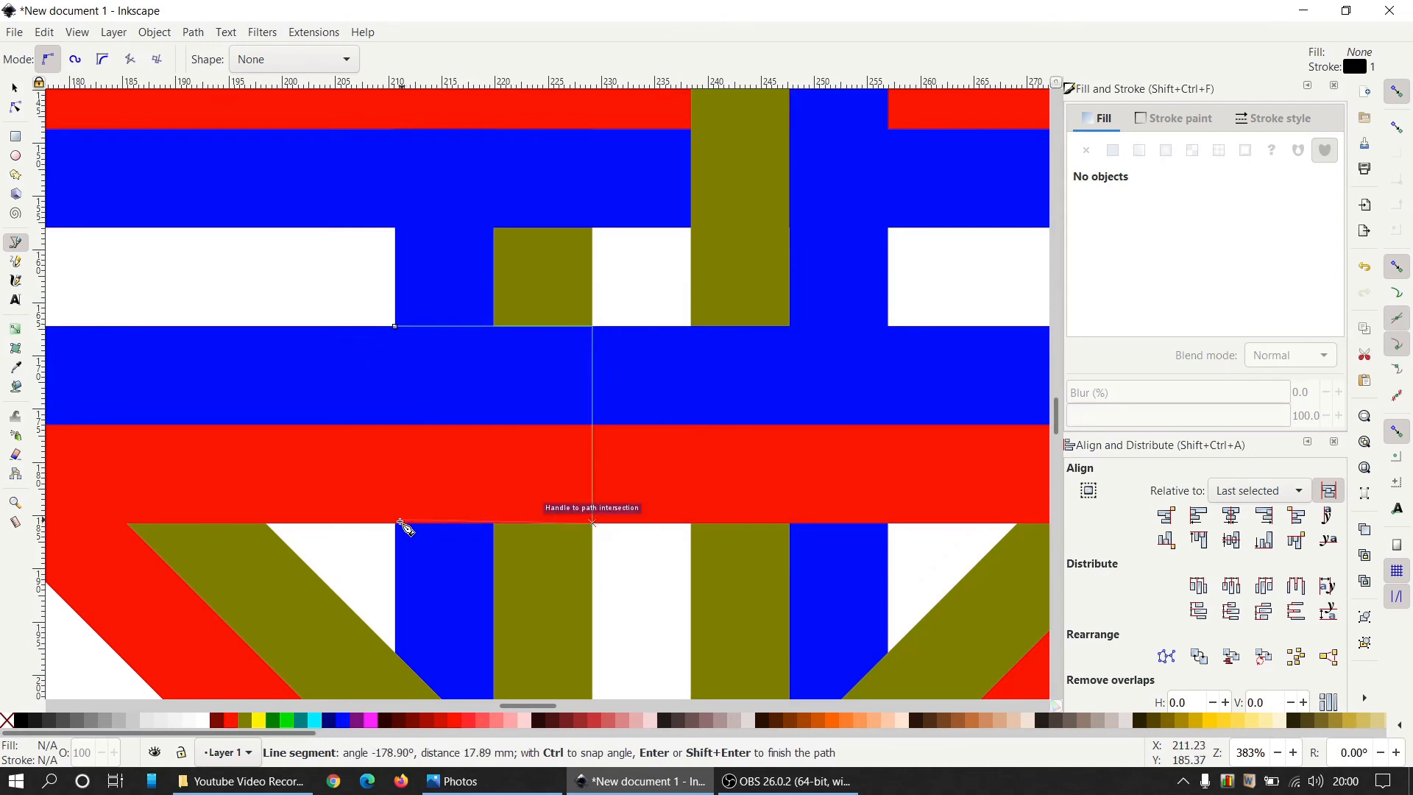
click(395, 523)
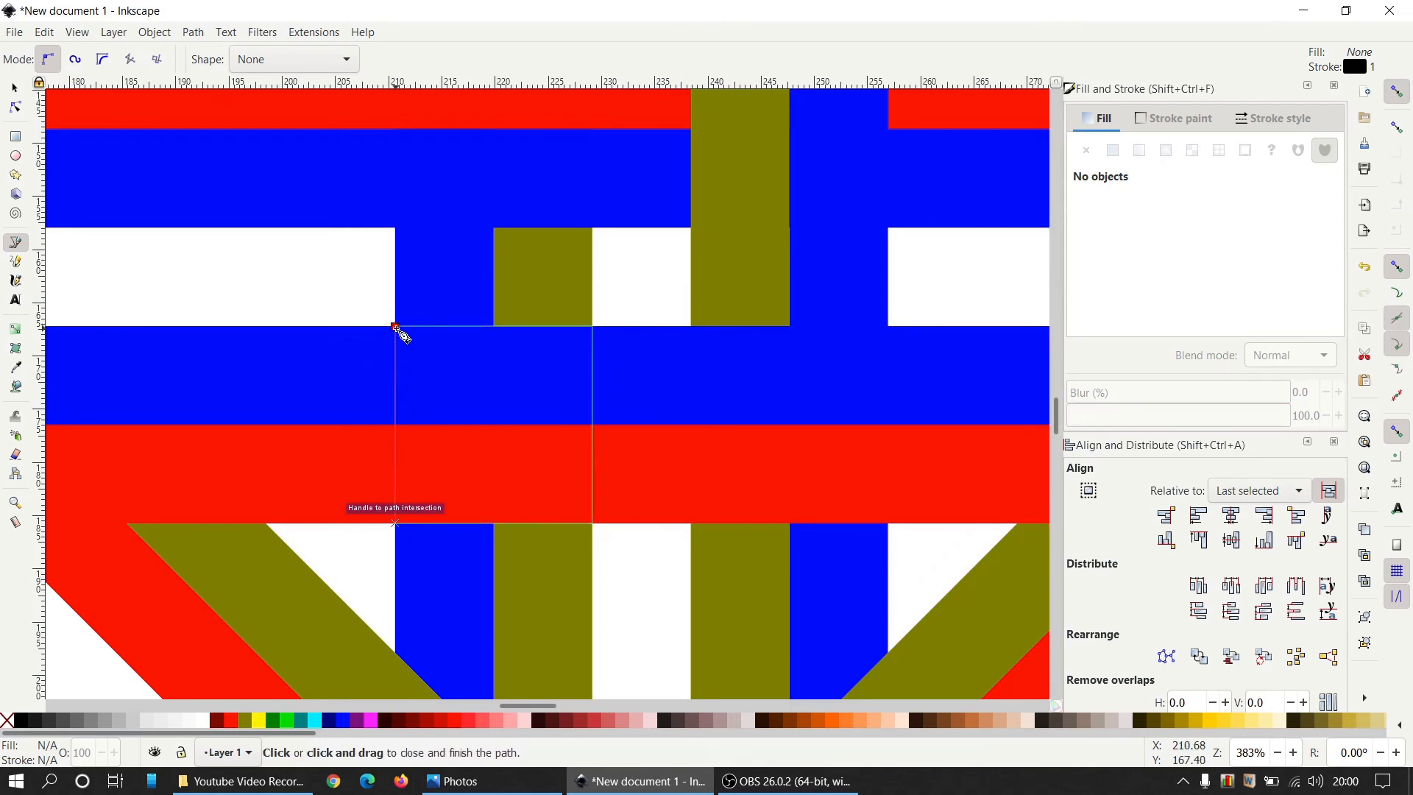
click(395, 326)
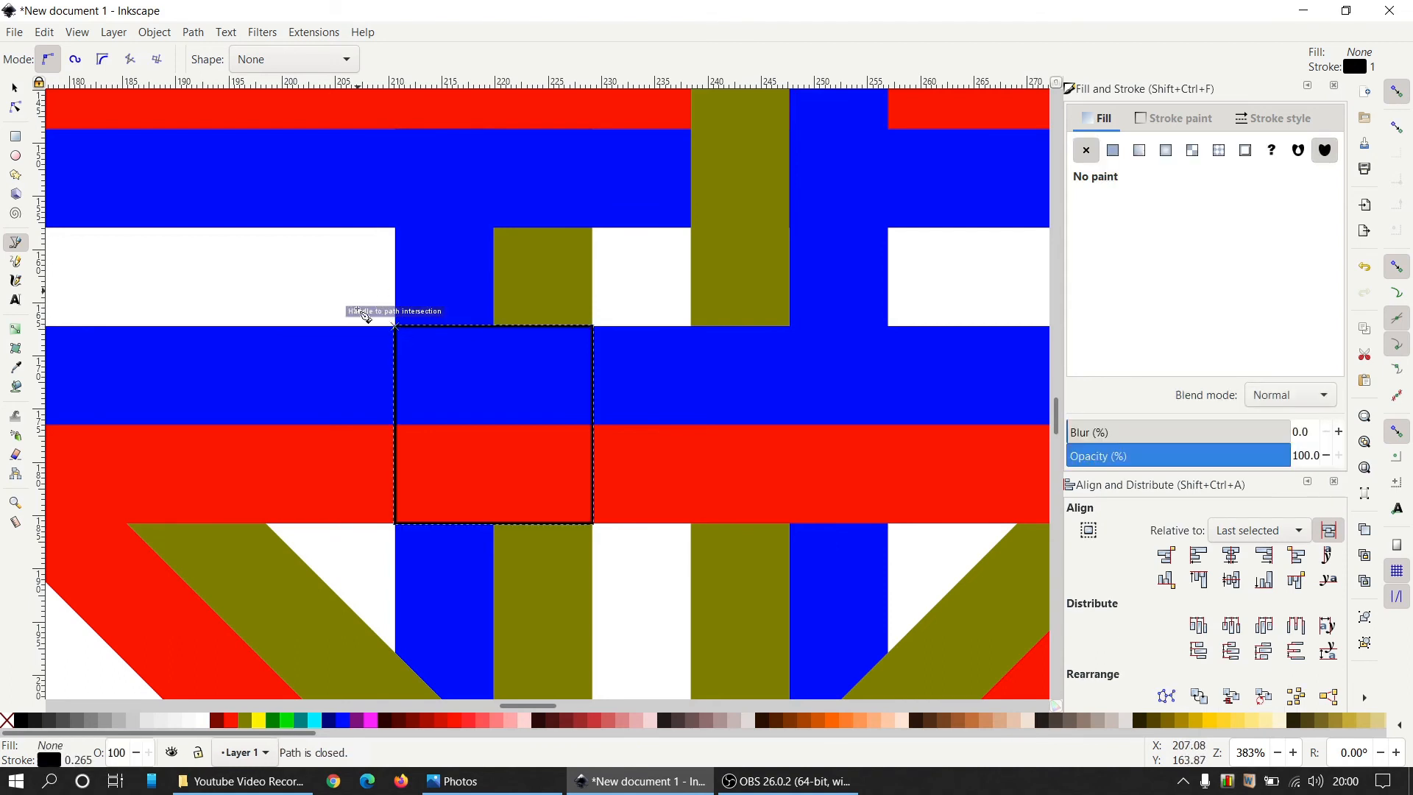
click(895, 724)
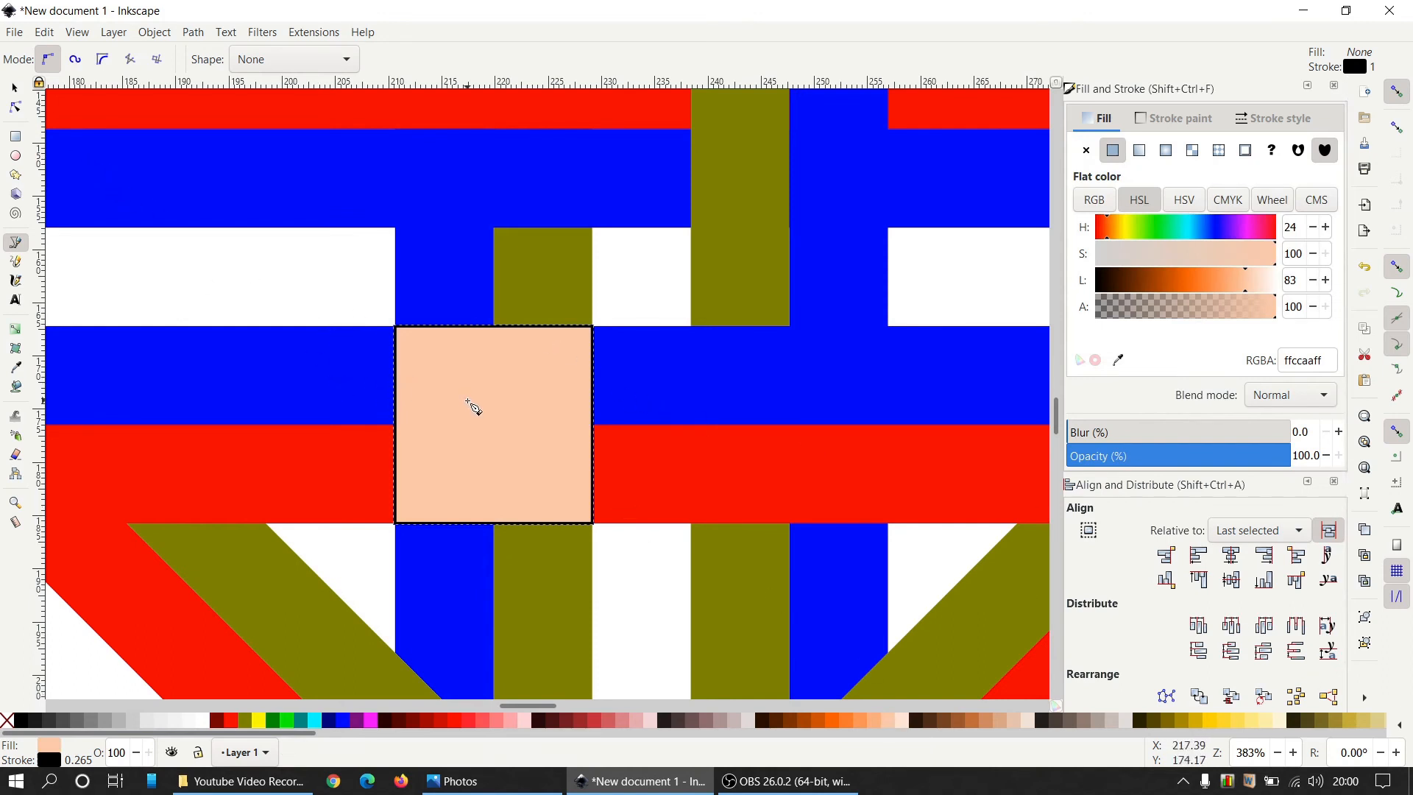
Subtract a copy of the peach square from the lower horizontal blue bar with the Difference operation
click(16, 88)
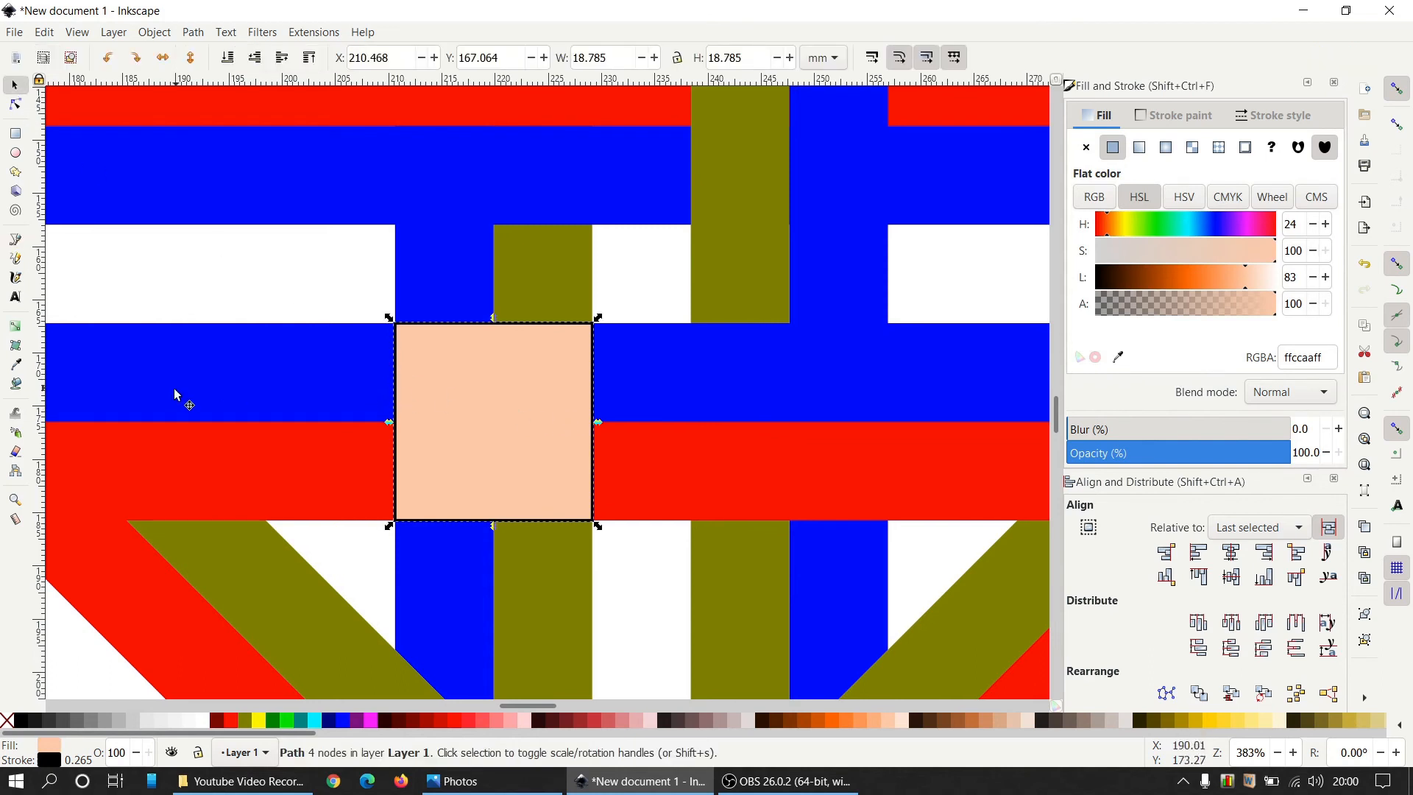
key(shift)
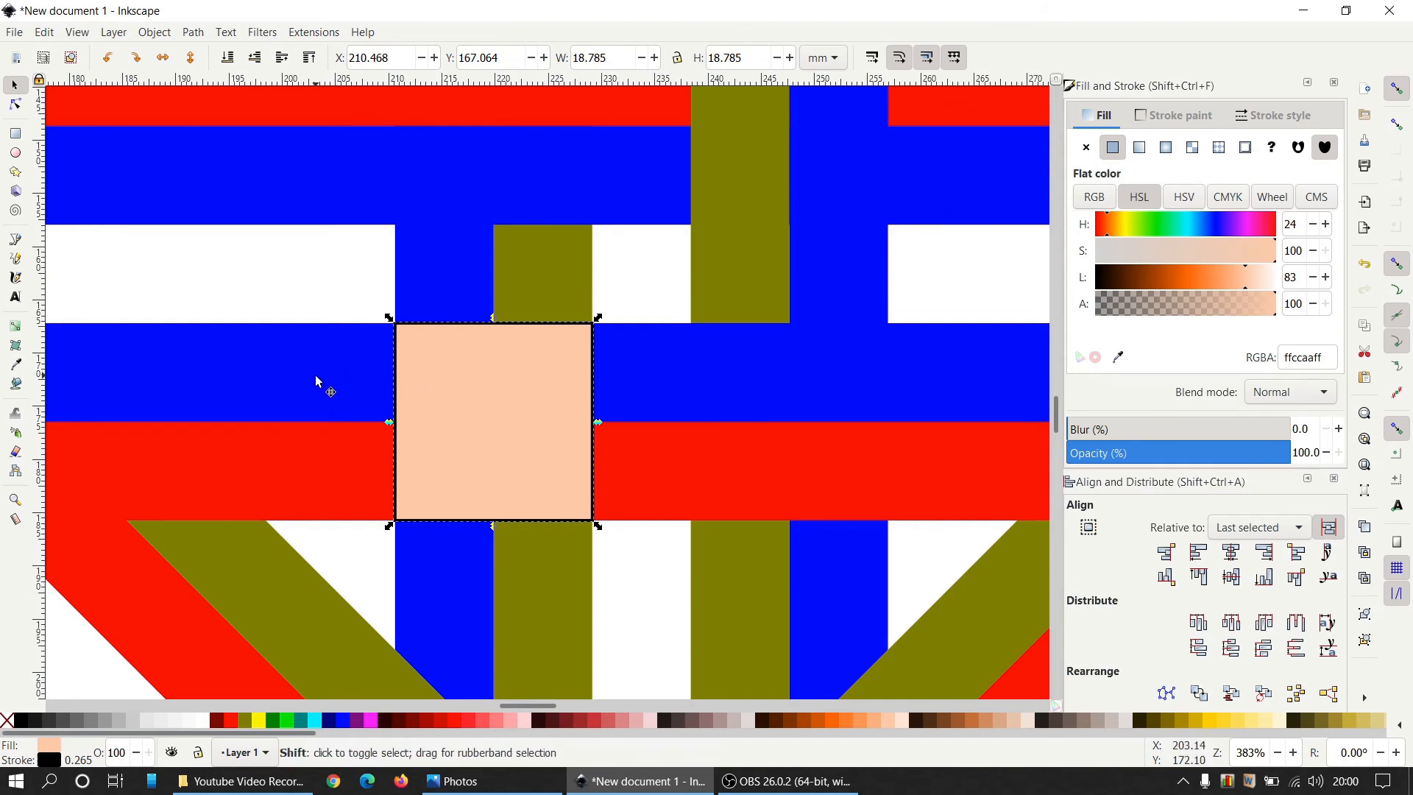
shift+click(317, 381)
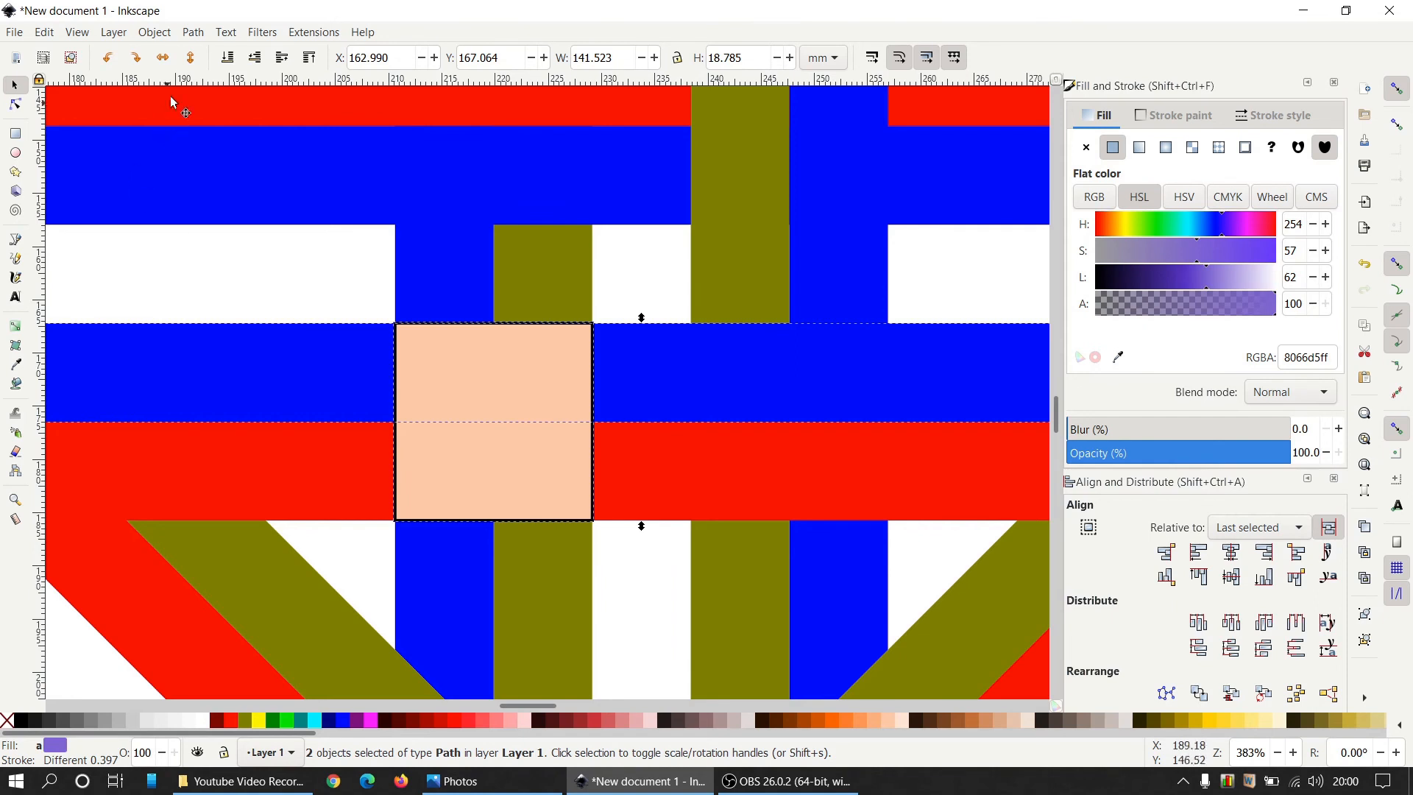
click(192, 32)
click(221, 140)
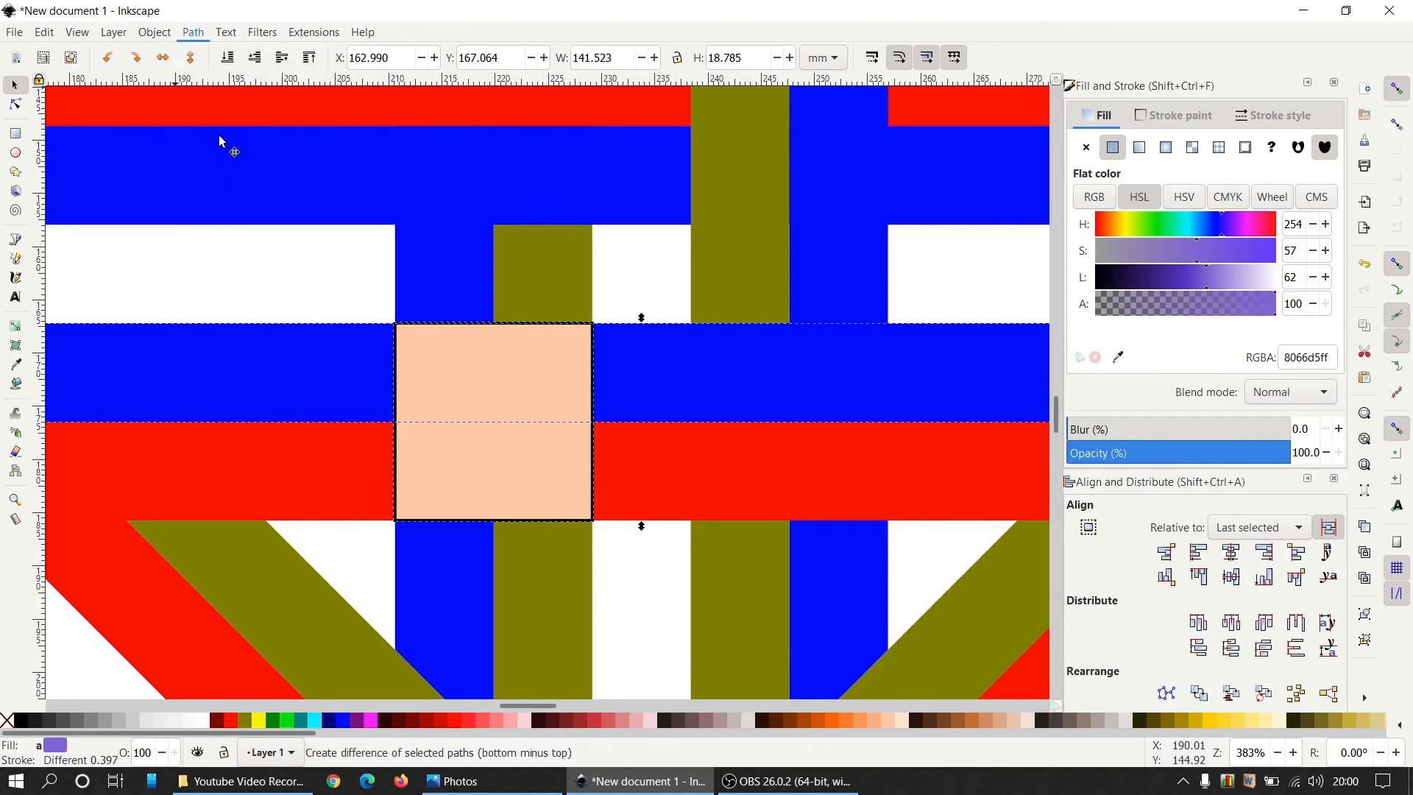
Cut another copy of the peach square out of the figure's lower red piece with Difference
click(477, 478)
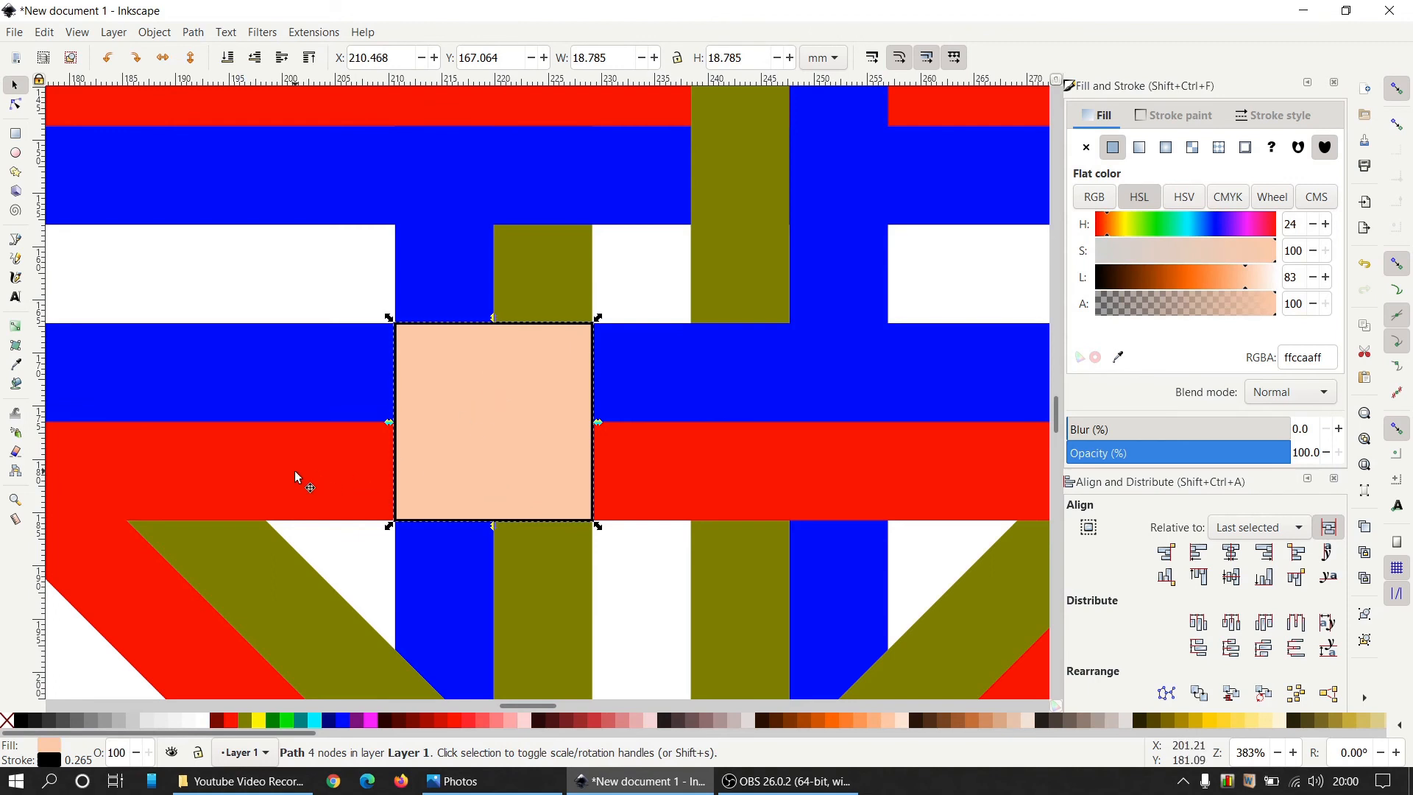
shift+click(245, 456)
click(195, 32)
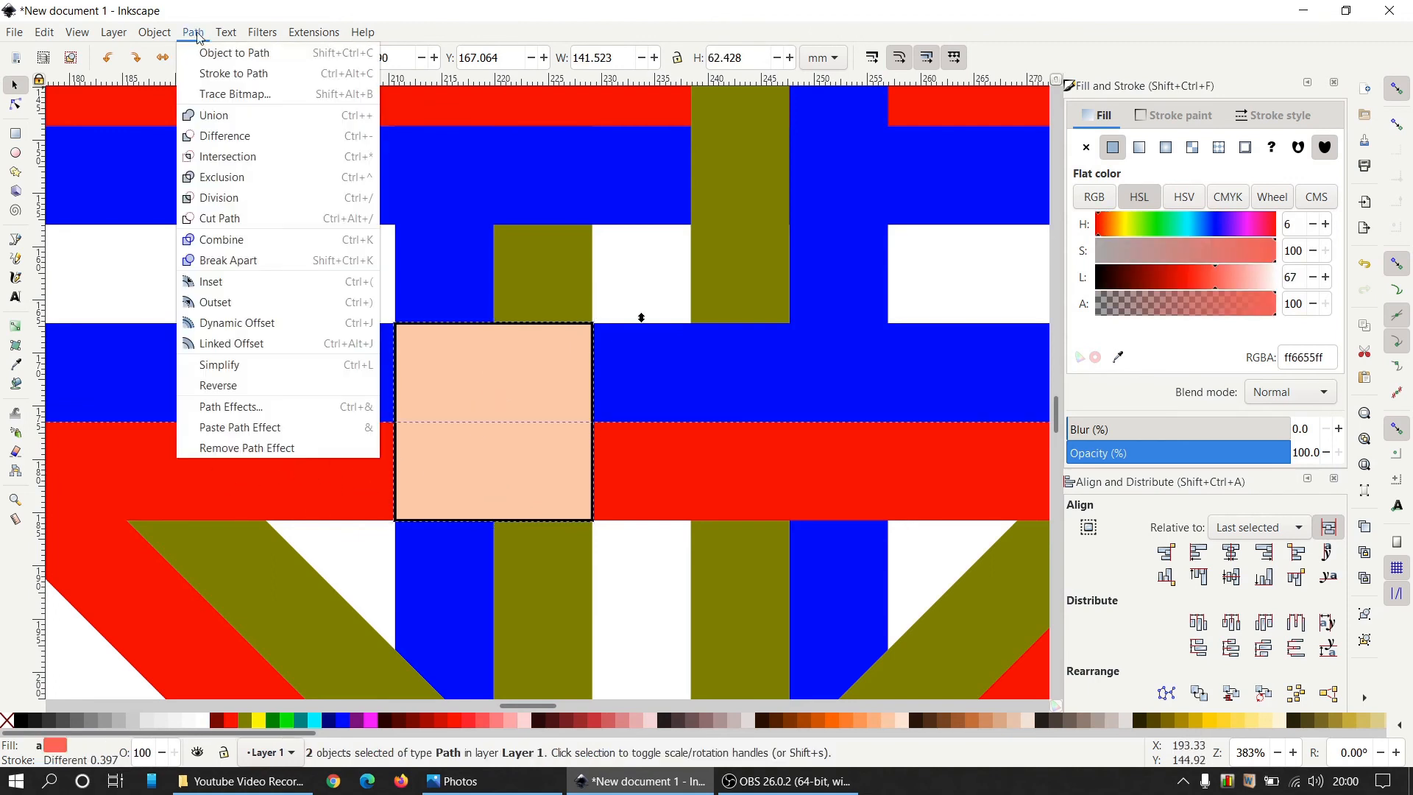
click(216, 137)
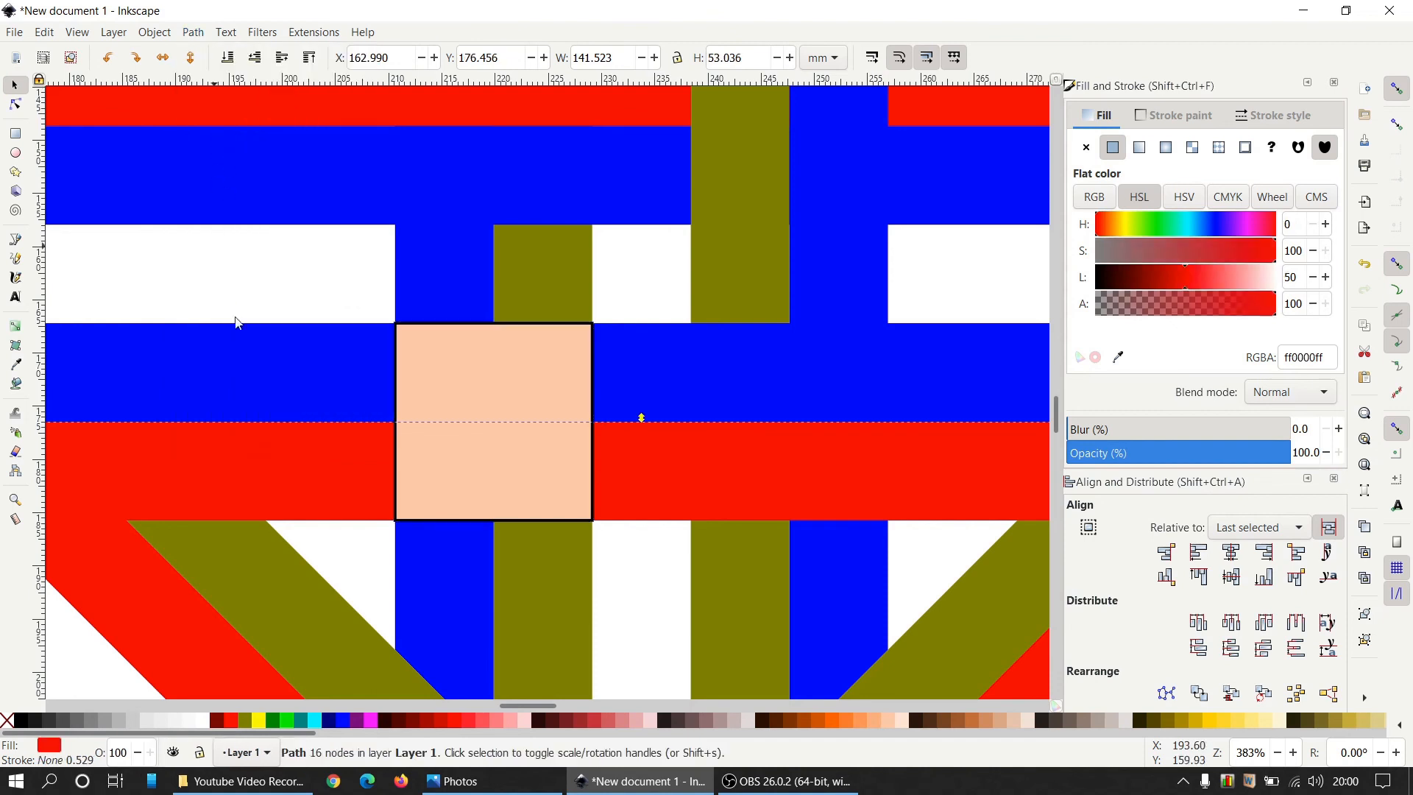
Delete the leftover peach square and compare the whole figure with the reference image
click(269, 293)
drag(465, 455, 226, 431)
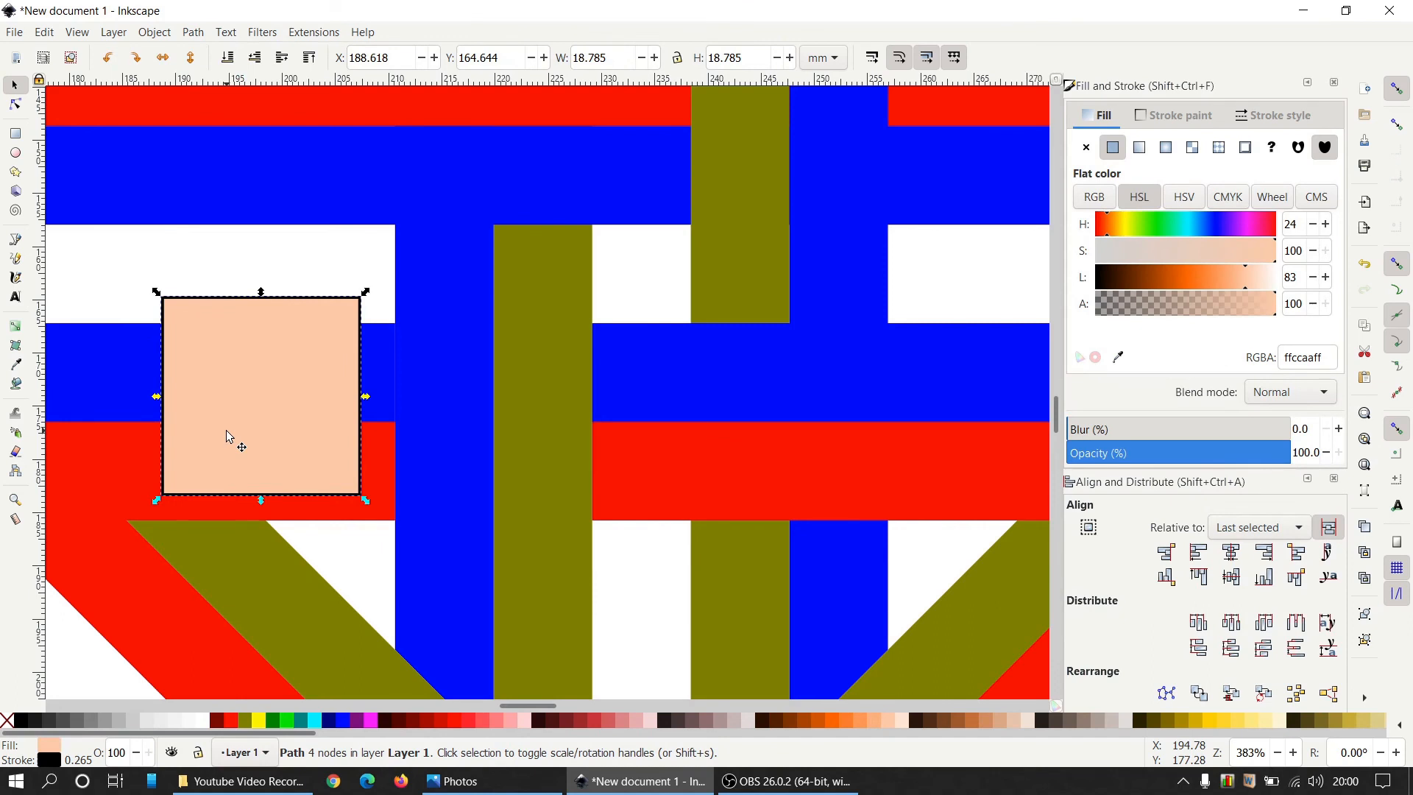
key(Delete)
scroll(364, 462, down, 2)
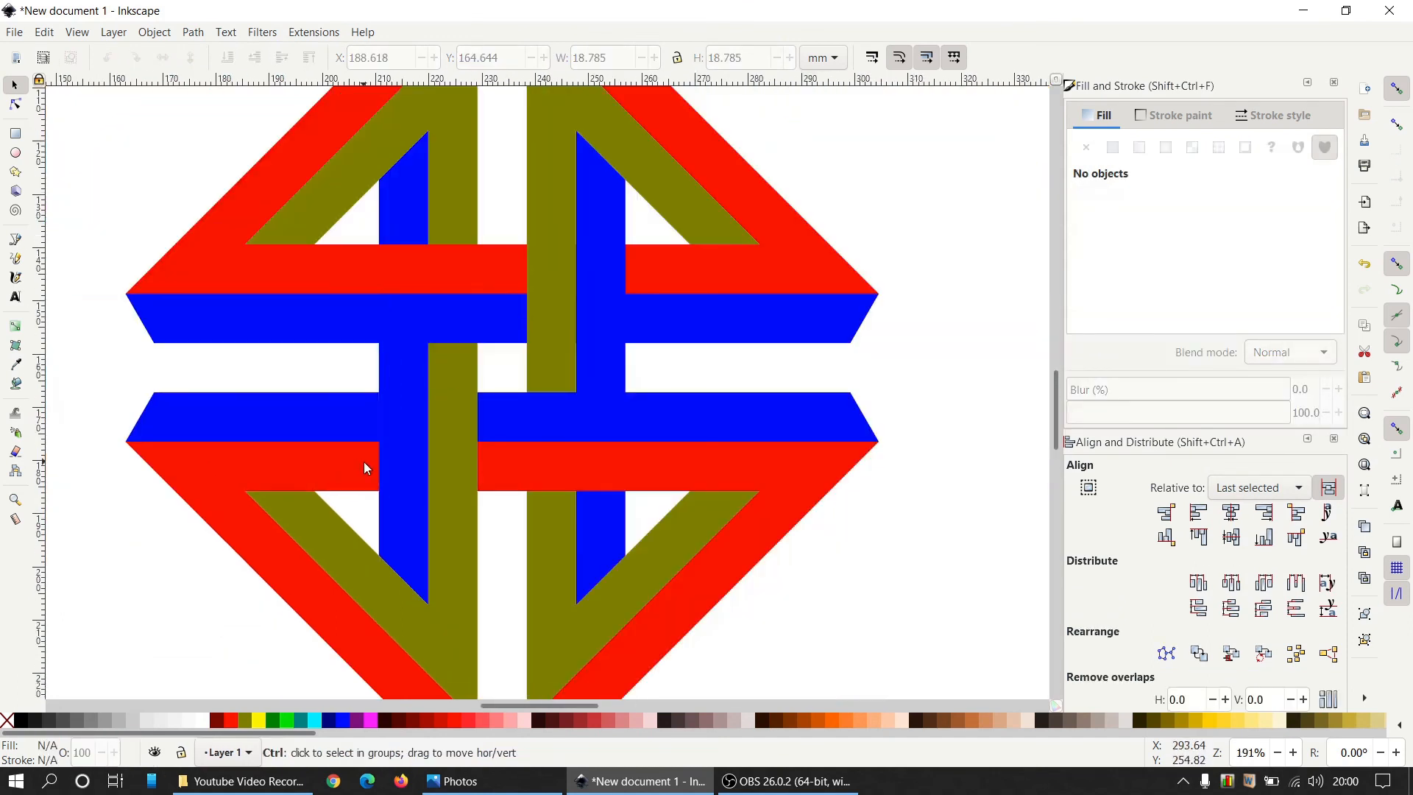
scroll(364, 461, down, 1)
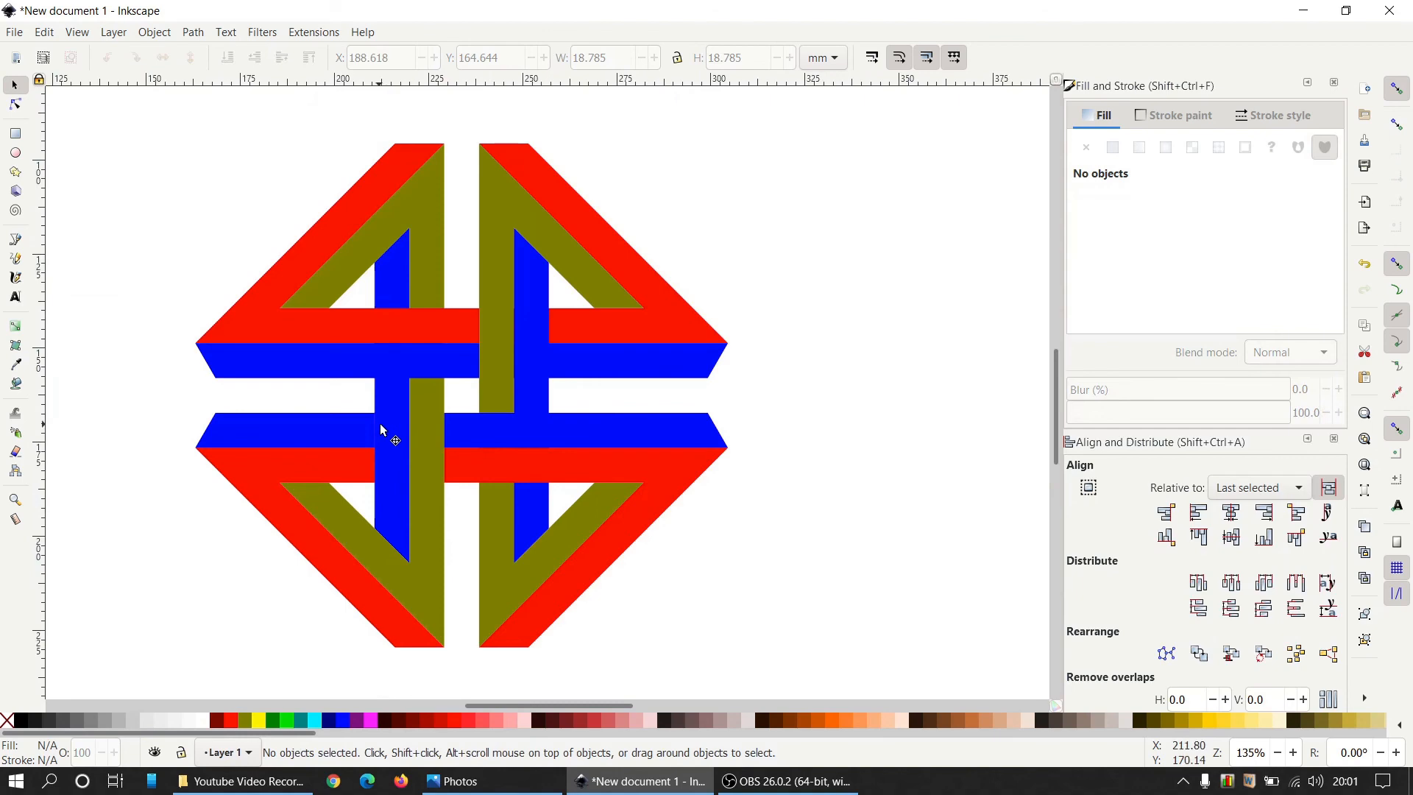
click(547, 786)
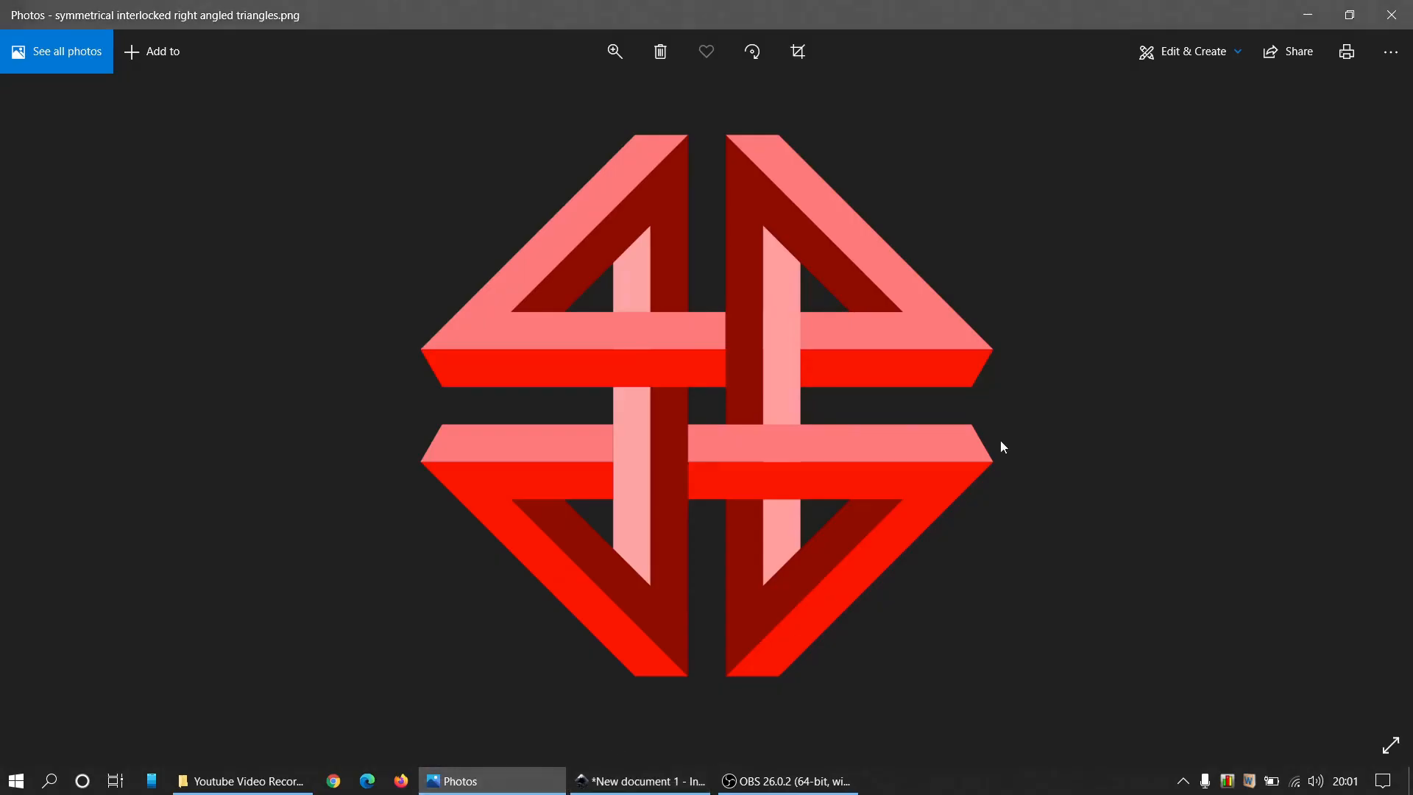
click(1307, 15)
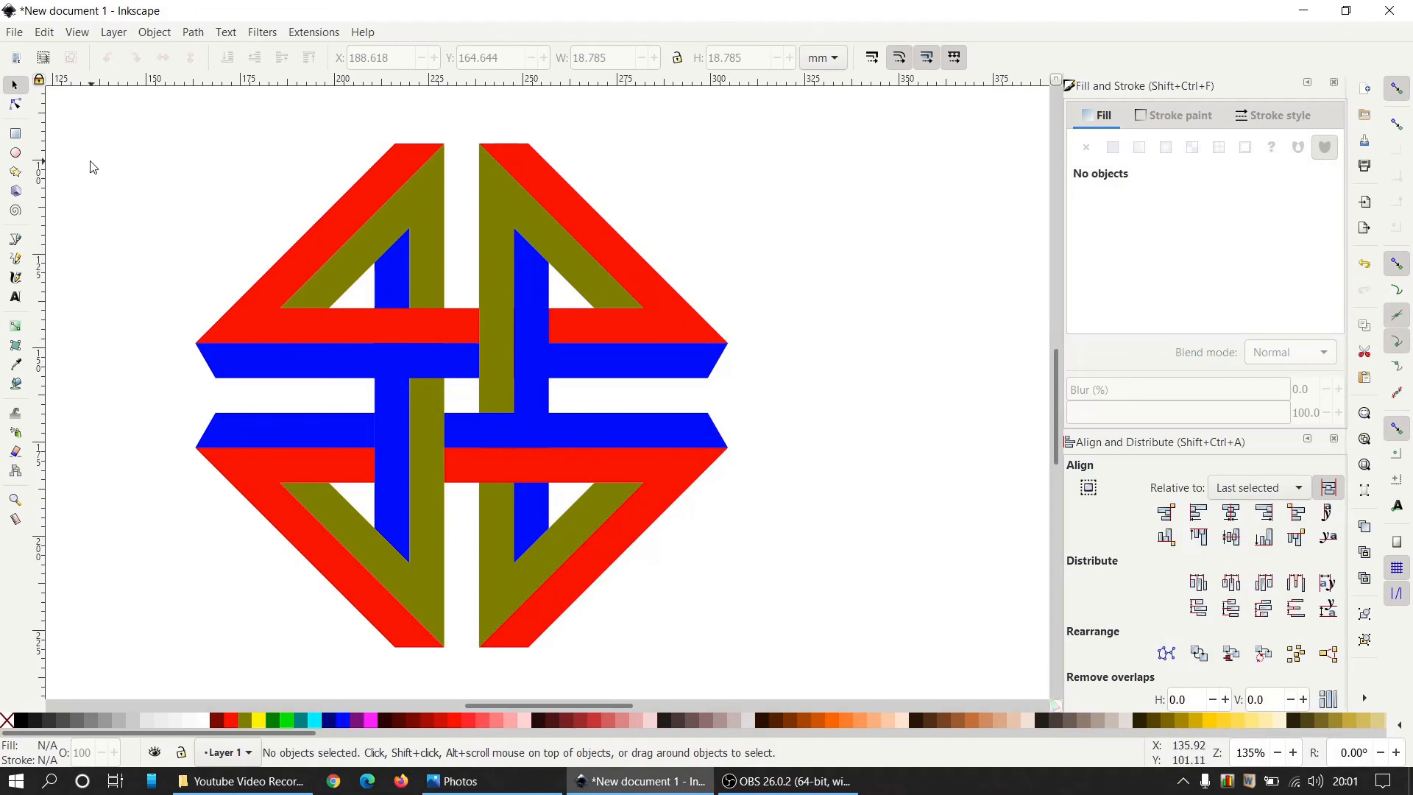
Draw a circle about 21 by 22 mm in the empty area beside the figure and fill it red
key(e)
drag(765, 162, 845, 244)
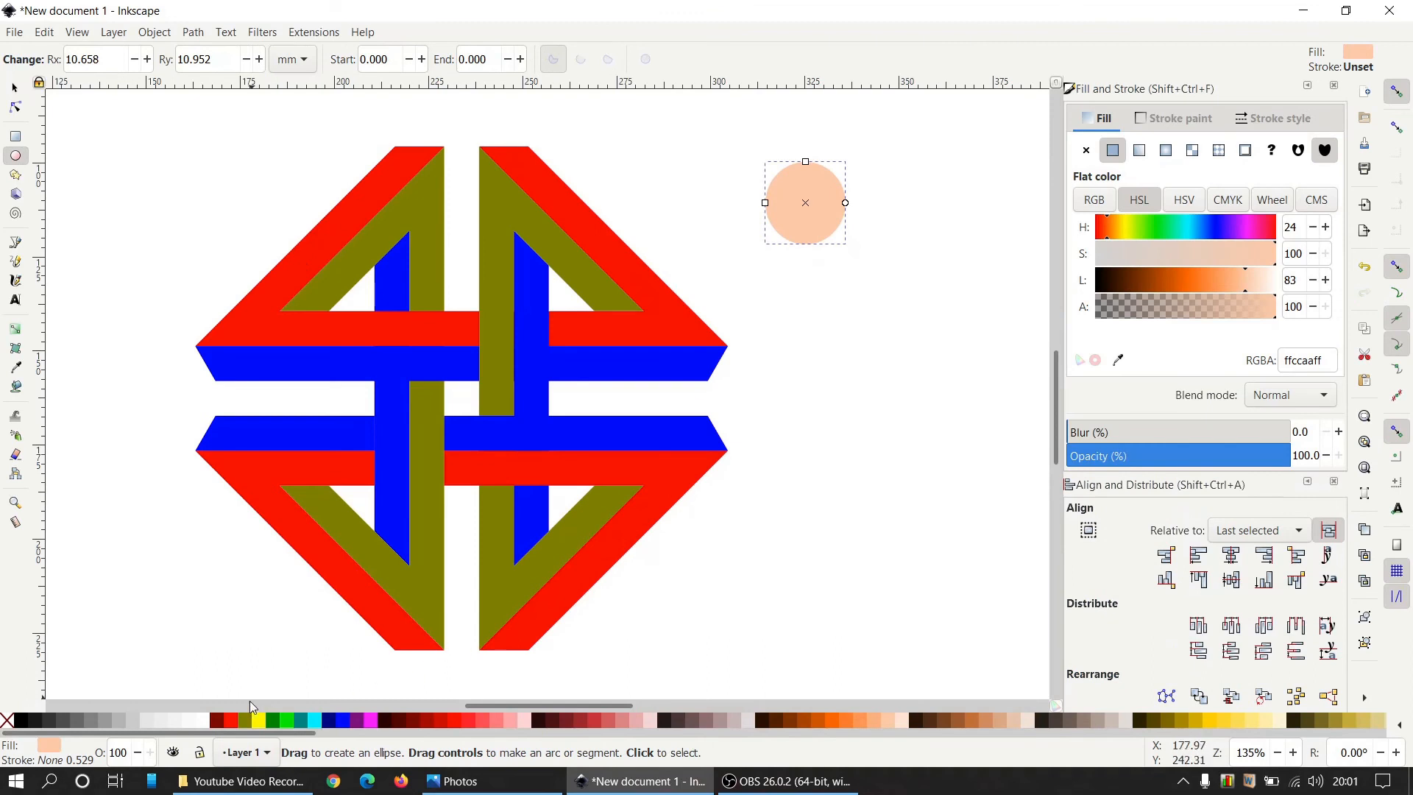
click(232, 721)
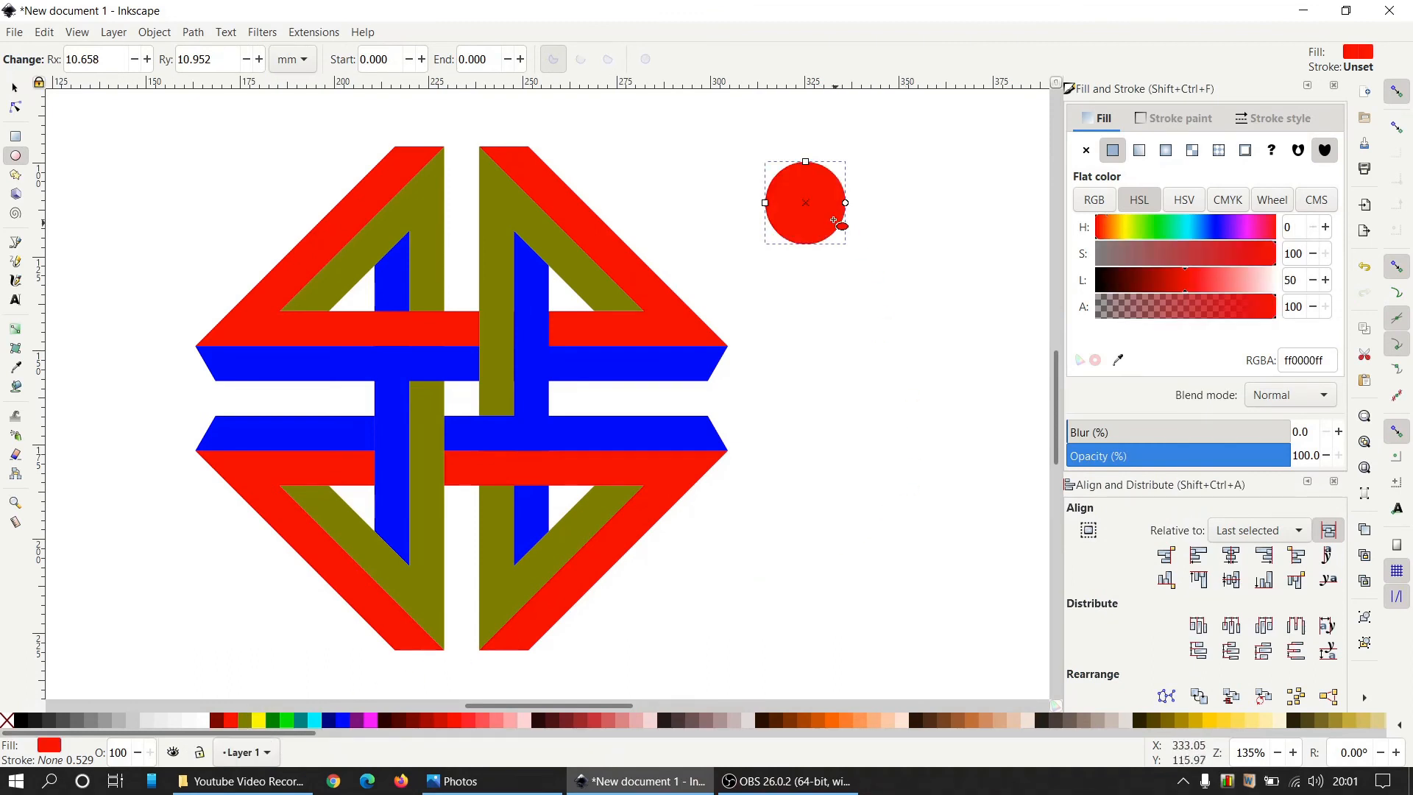
click(13, 89)
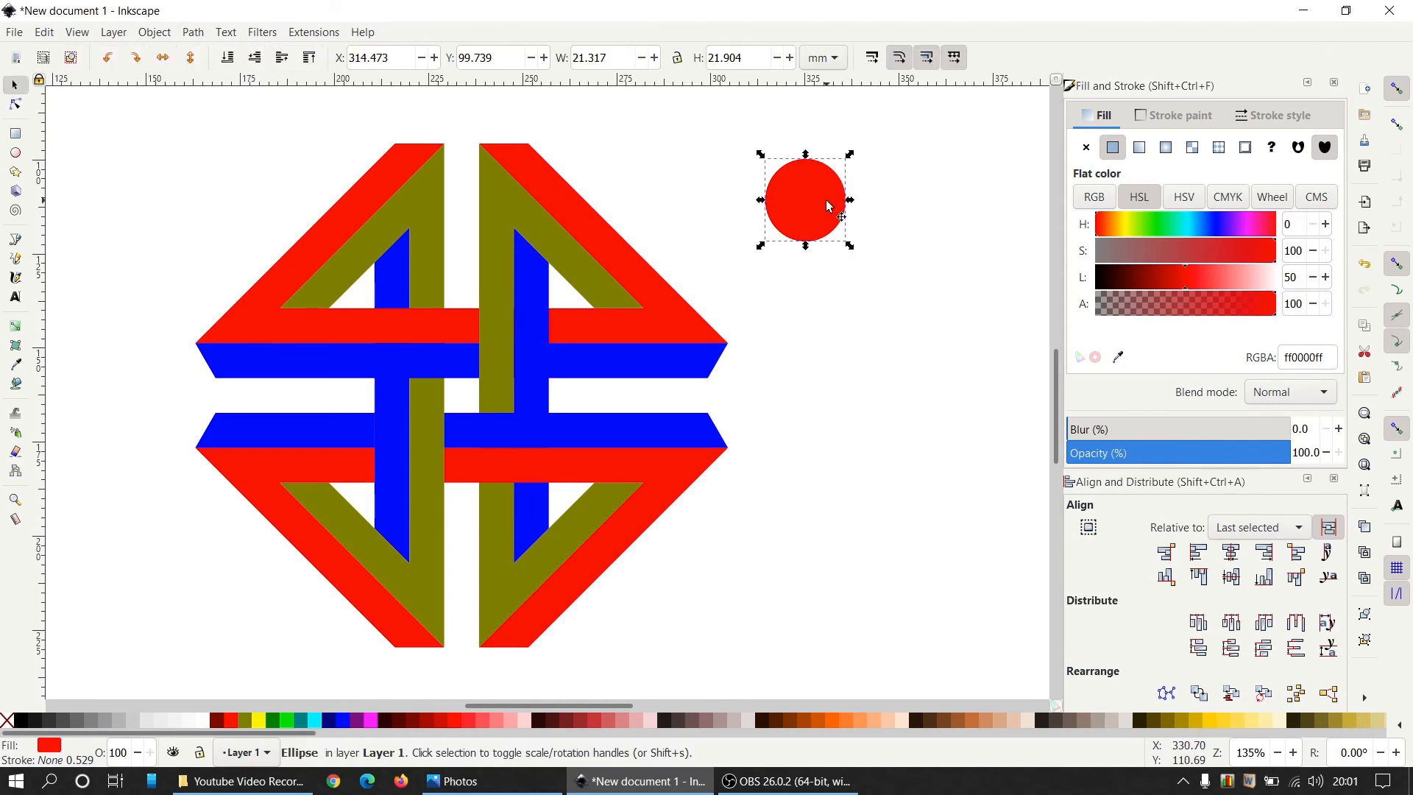
Duplicate the red circle twice and arrange the three circles in a horizontal row as colour swatches
key(ctrl+d)
drag(830, 207, 1008, 213)
key(ctrl+d)
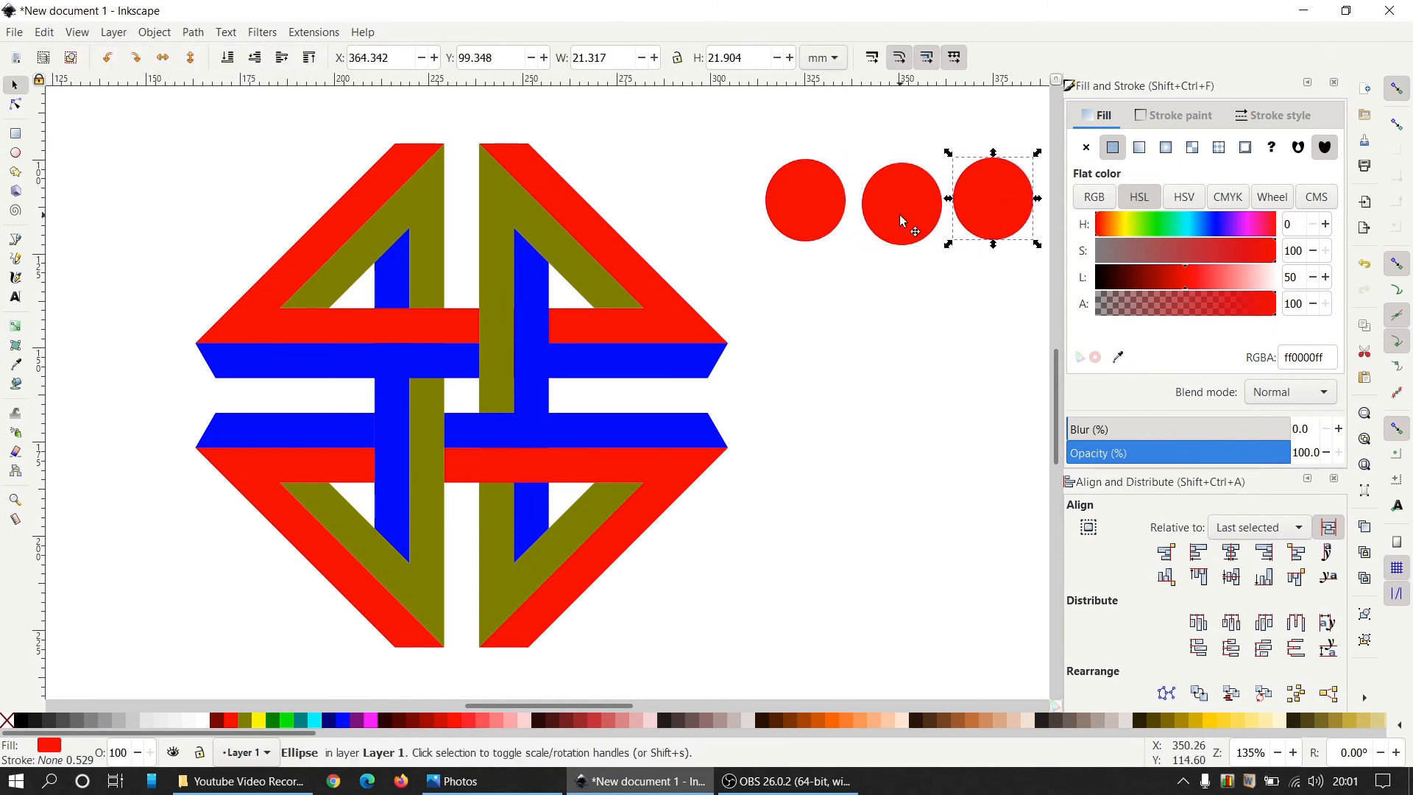
drag(902, 221, 892, 221)
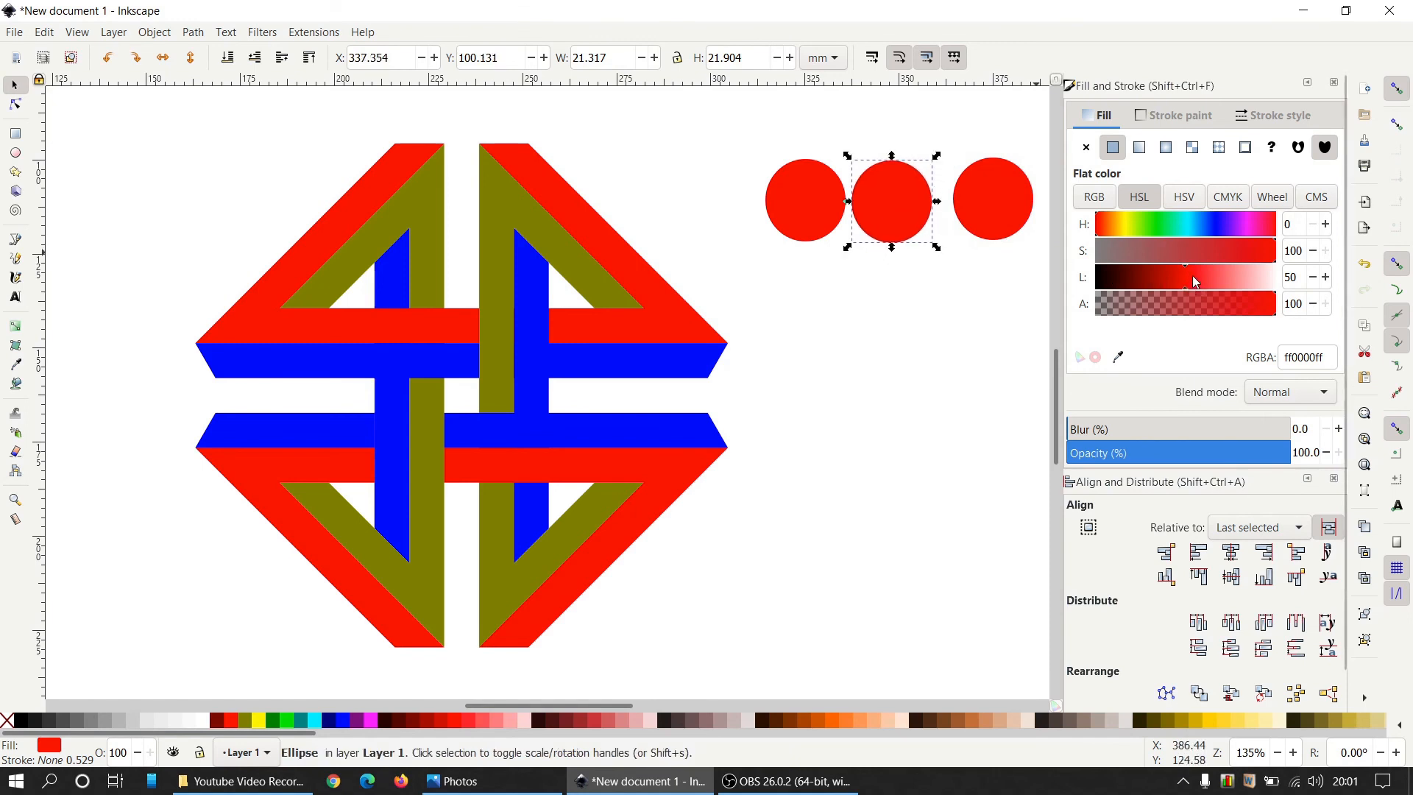
Set the fill lightness of the middle circle to 75 and of the third circle to 29
drag(1195, 282, 1234, 280)
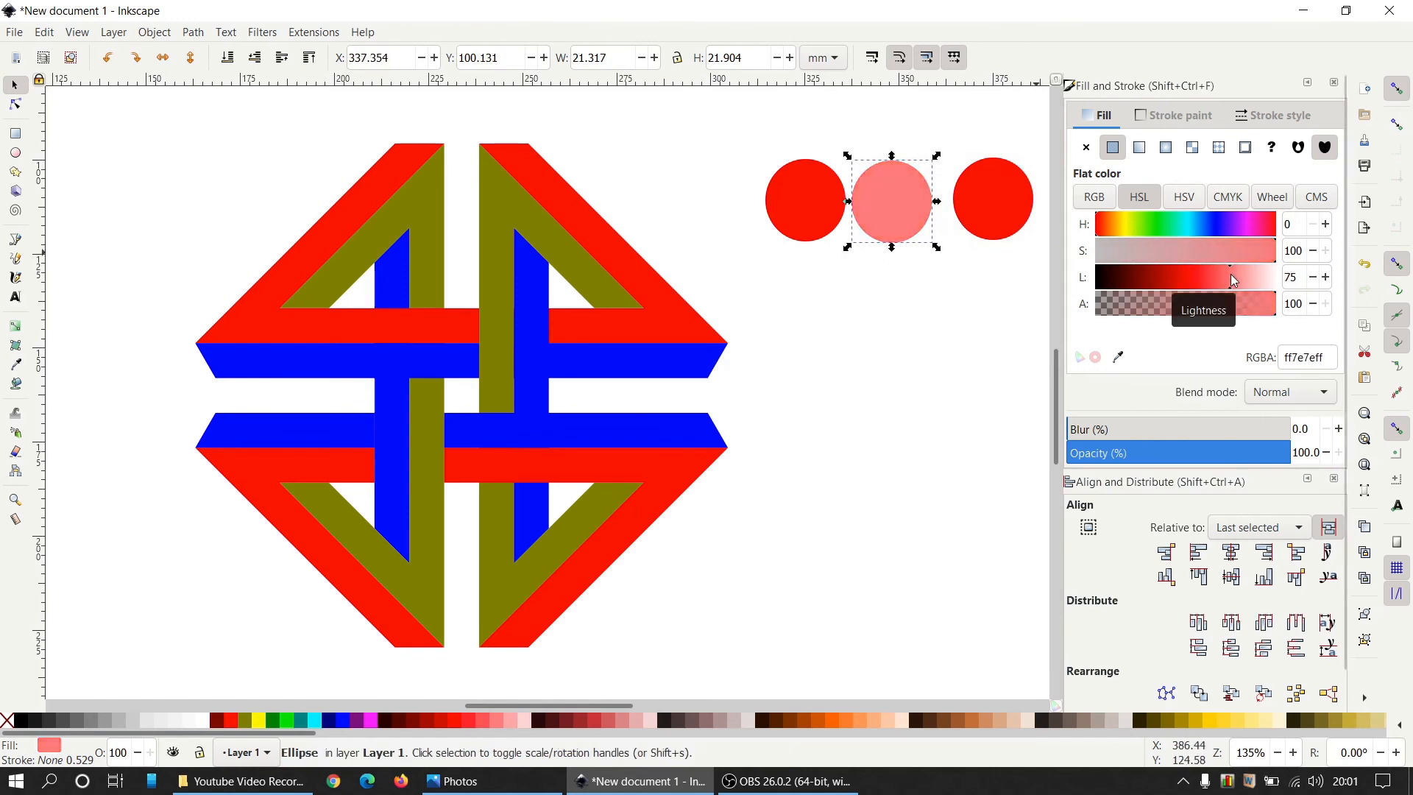
click(1001, 212)
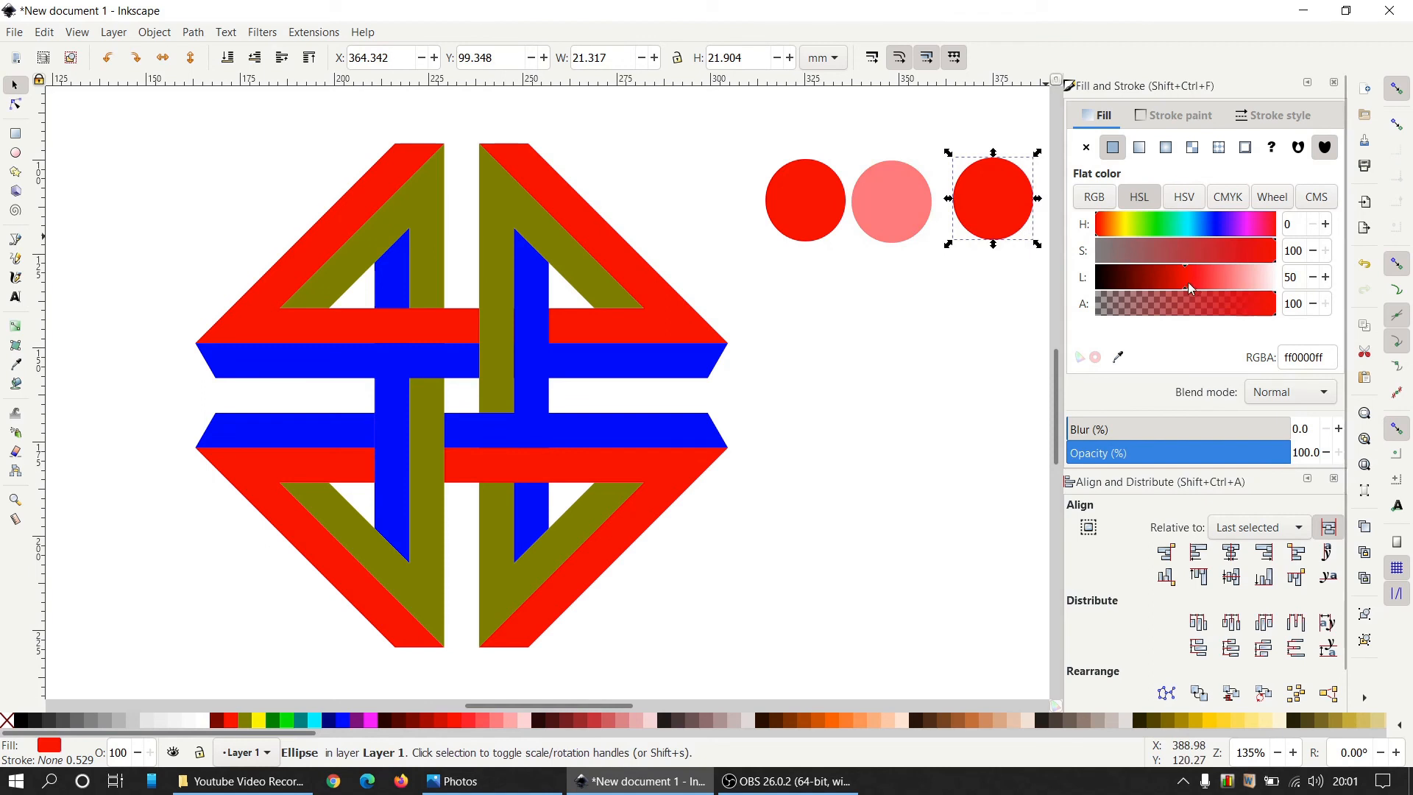
drag(1187, 283, 1151, 276)
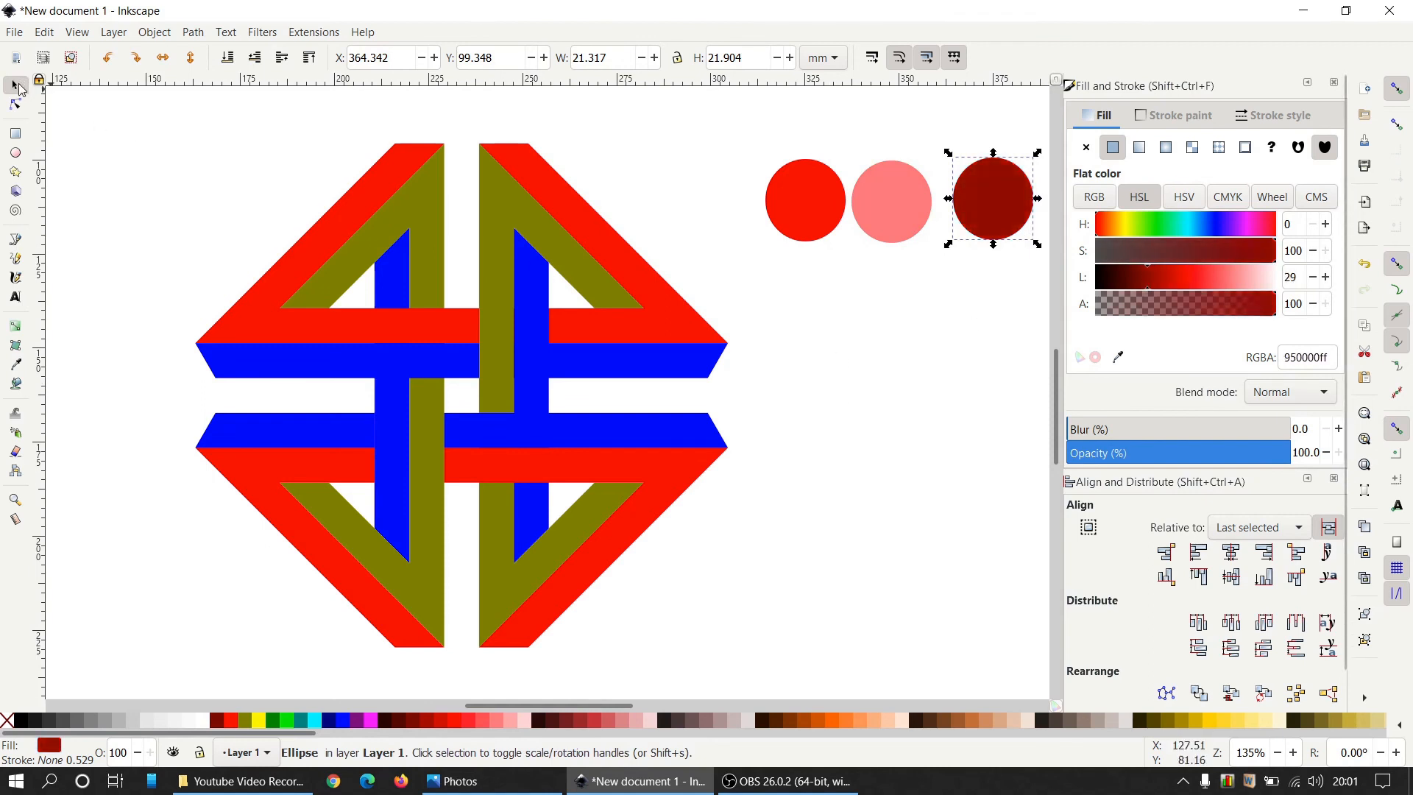
Recolour the figure's upper red piece with the pink of the middle circle using the colour picker, after checking the reference image
click(378, 327)
click(519, 790)
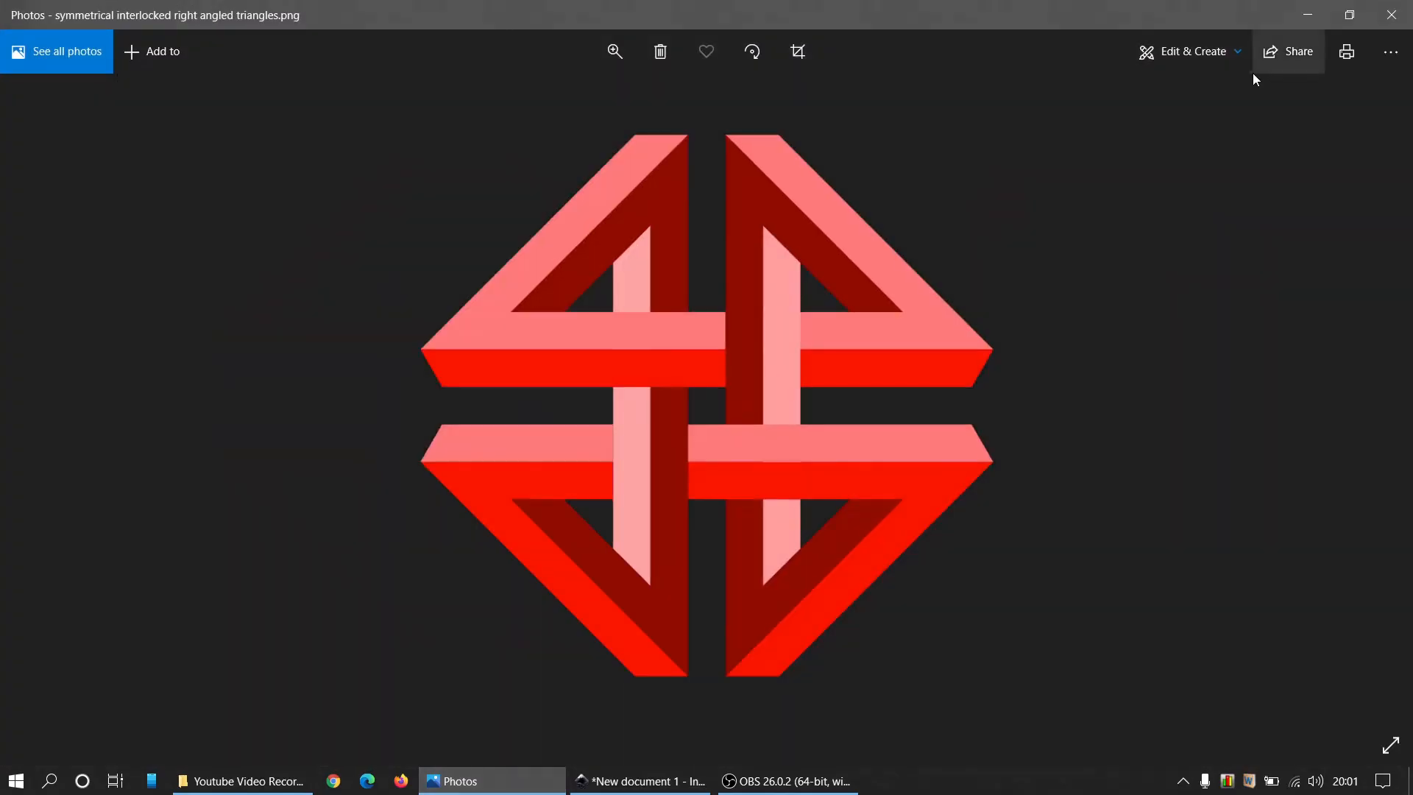
click(1308, 15)
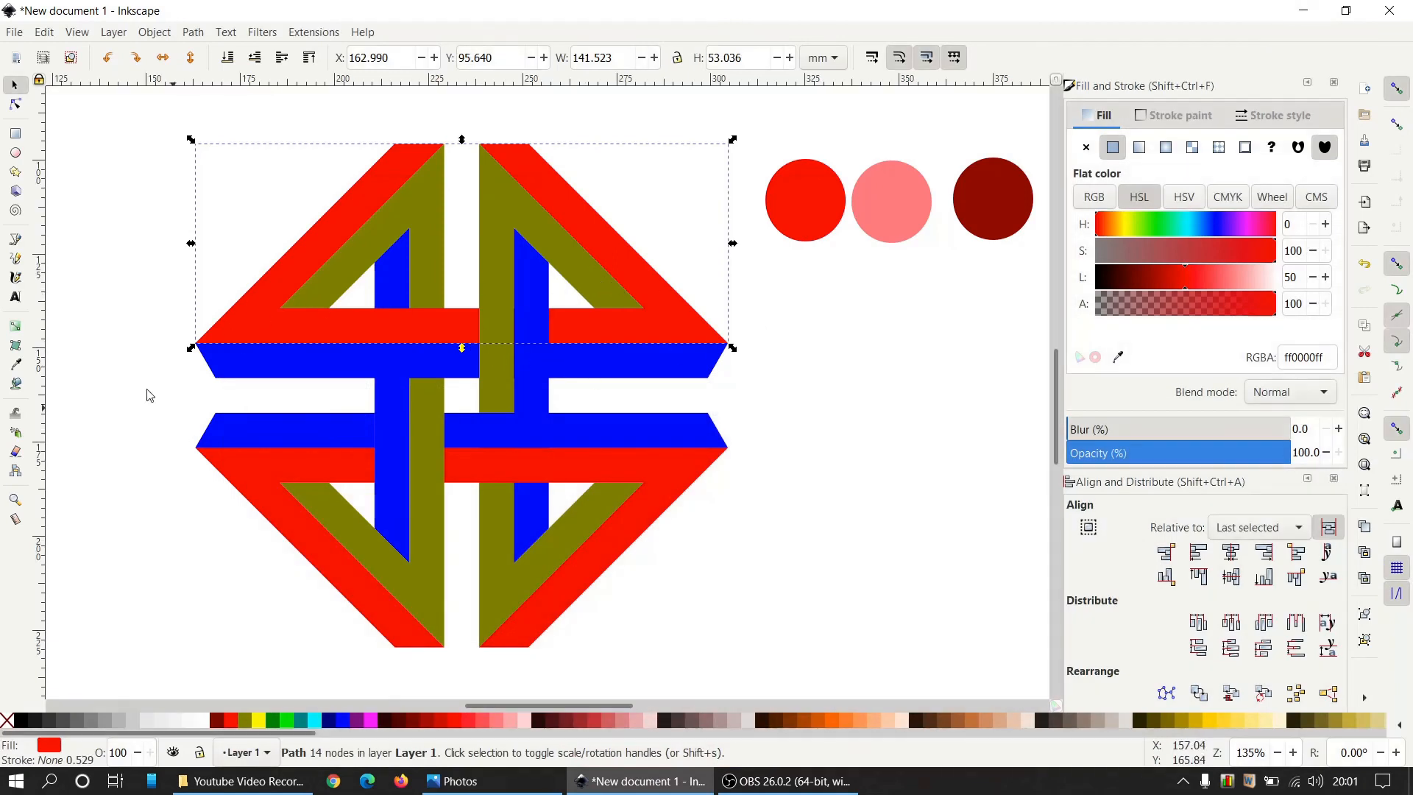
click(14, 365)
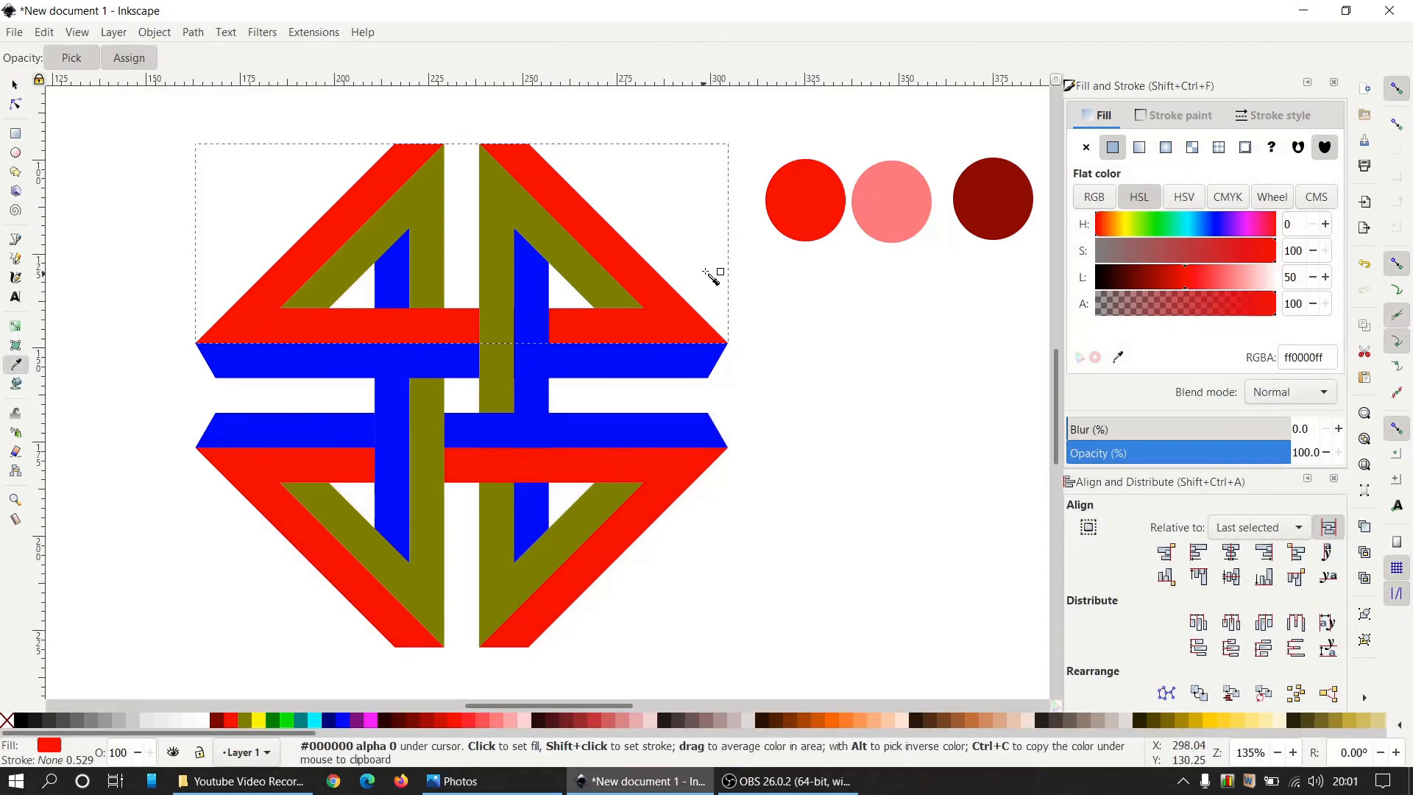
click(899, 209)
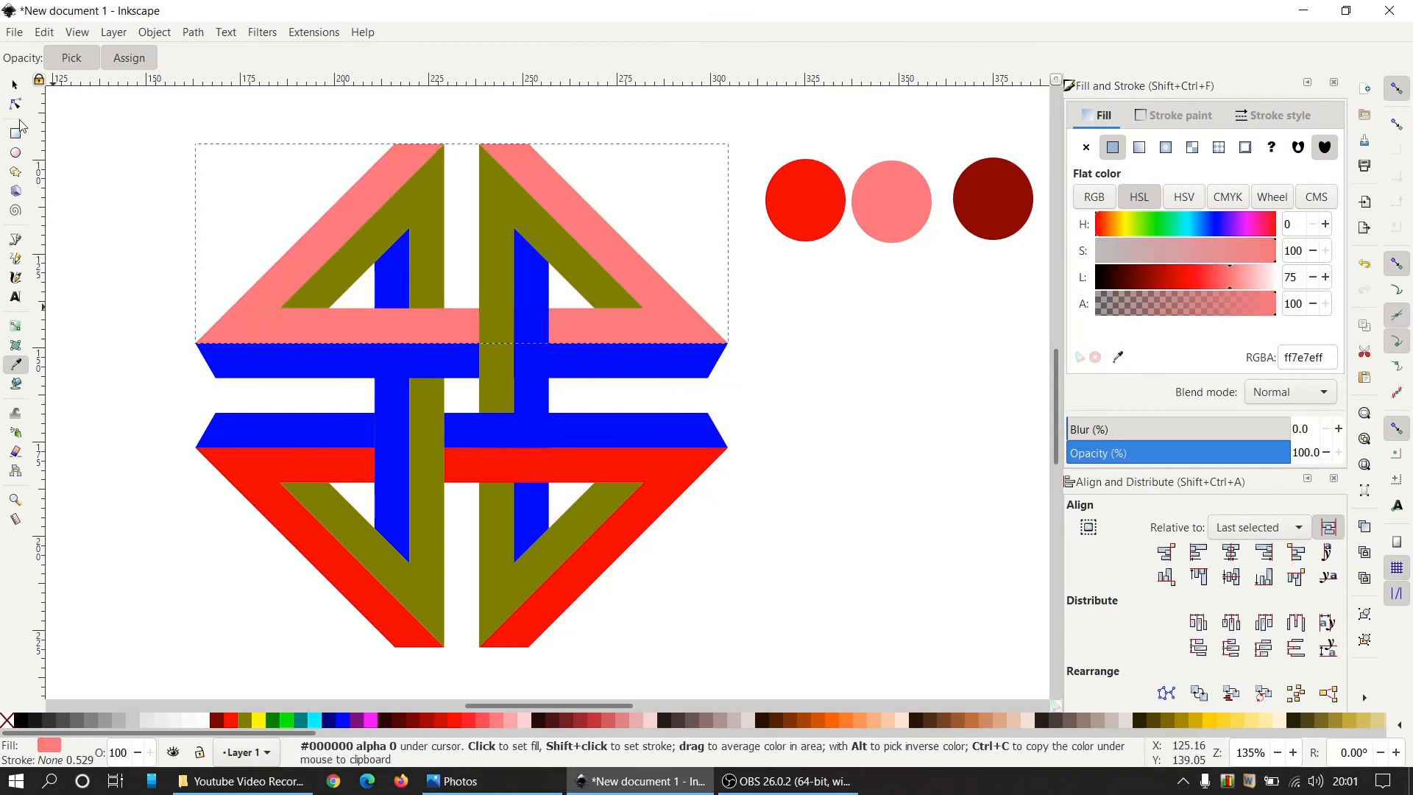
Recolour the figure's lower blue horizontal bar with the pink of the middle swatch circle using the colour picker
click(15, 85)
click(544, 428)
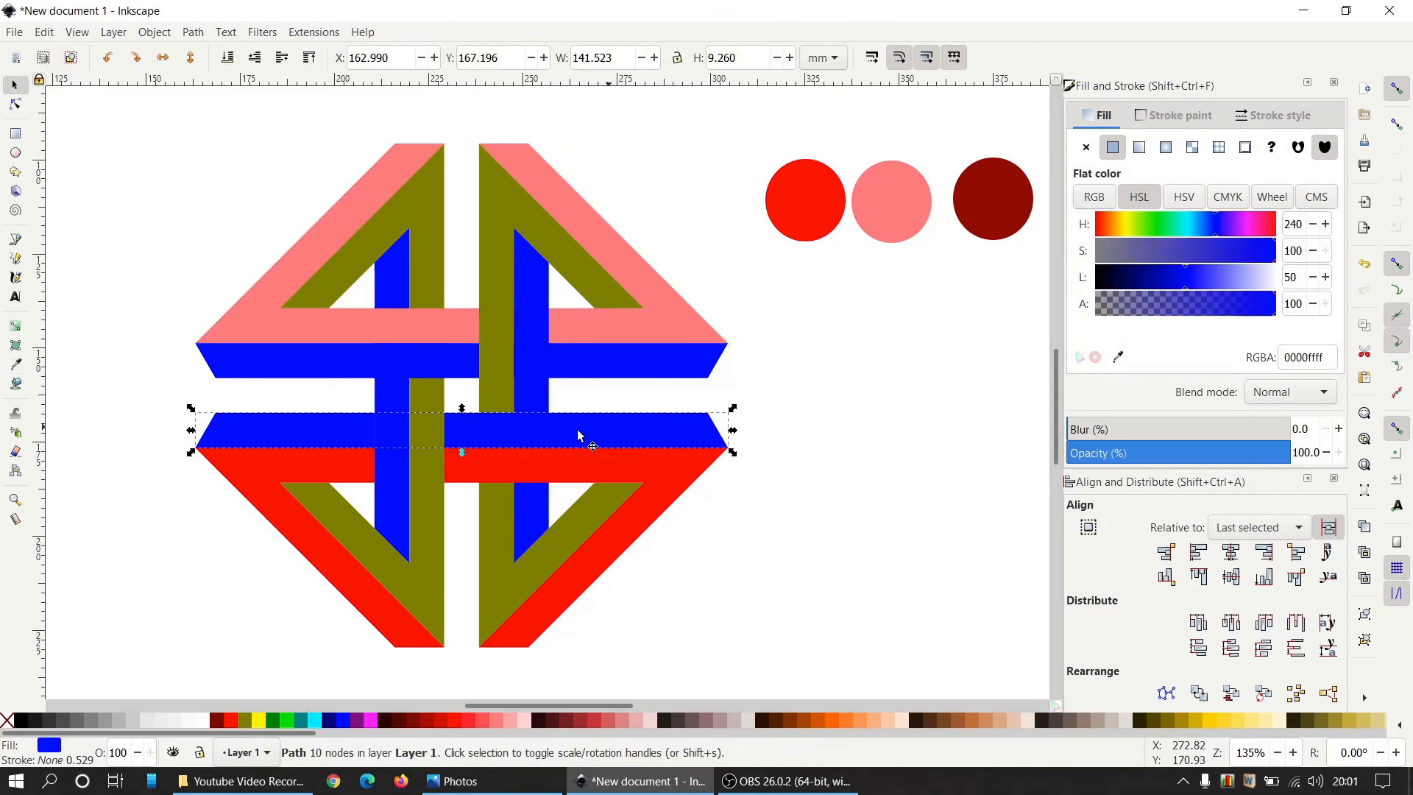
click(15, 364)
click(885, 213)
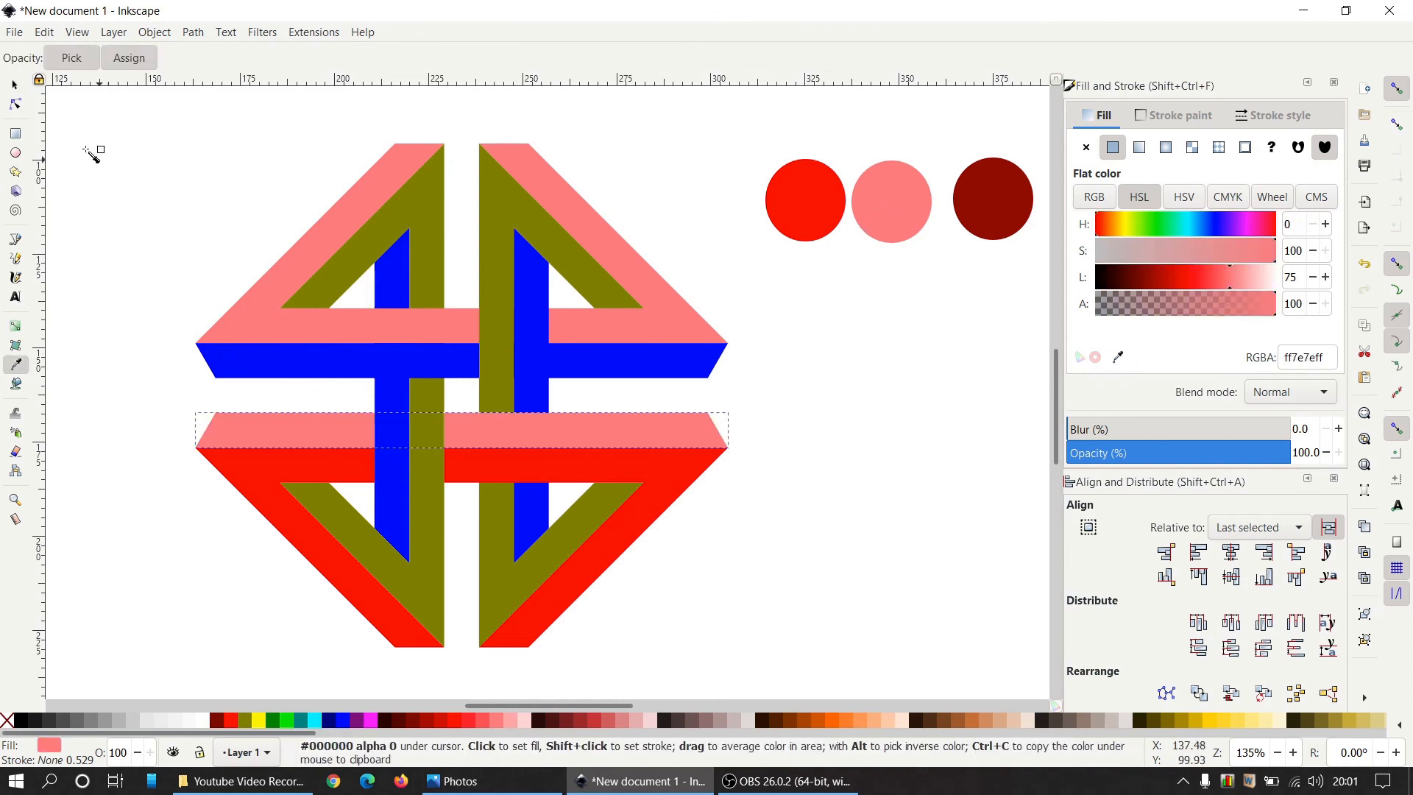
Recolour the upper blue horizontal bar with the bright red of the first swatch circle using the colour picker
click(15, 85)
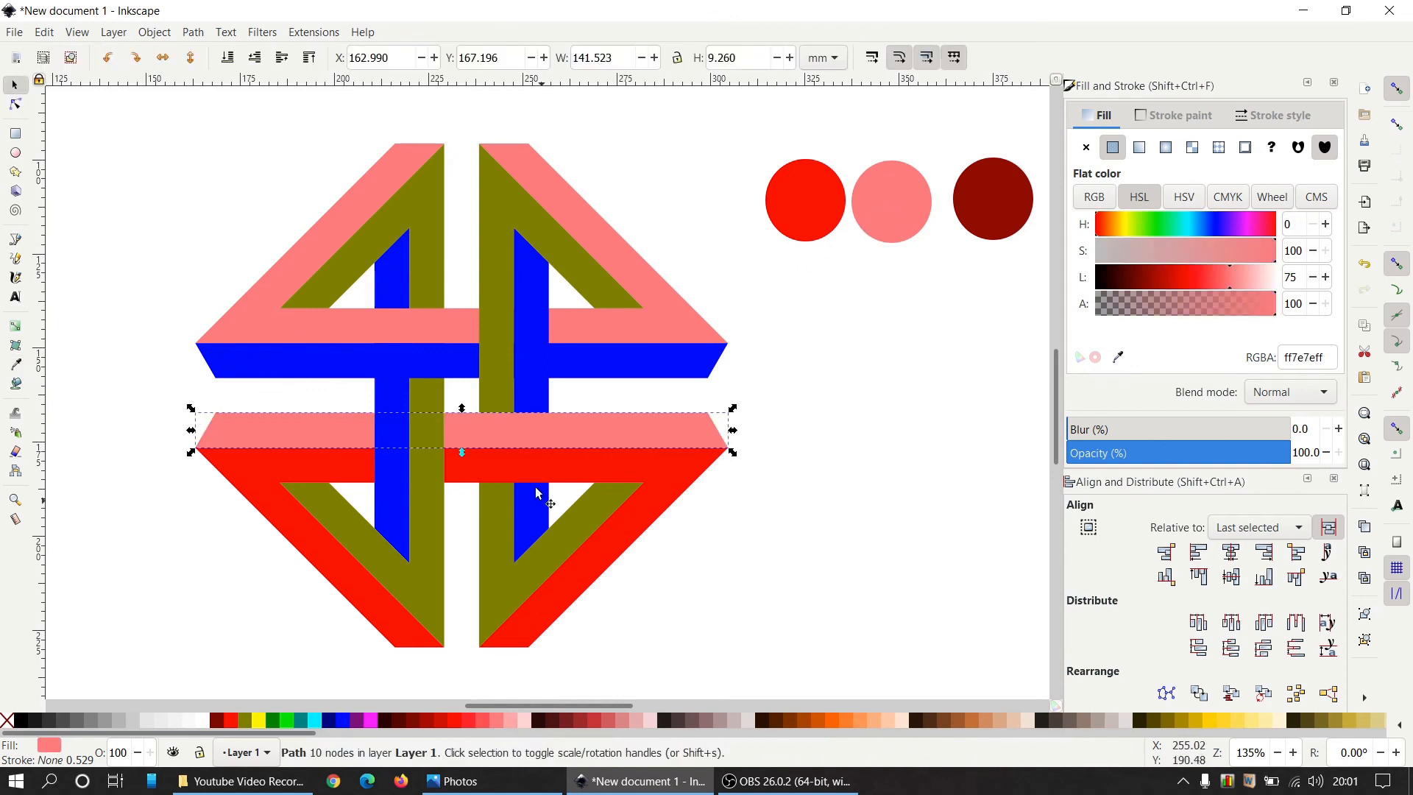
click(349, 585)
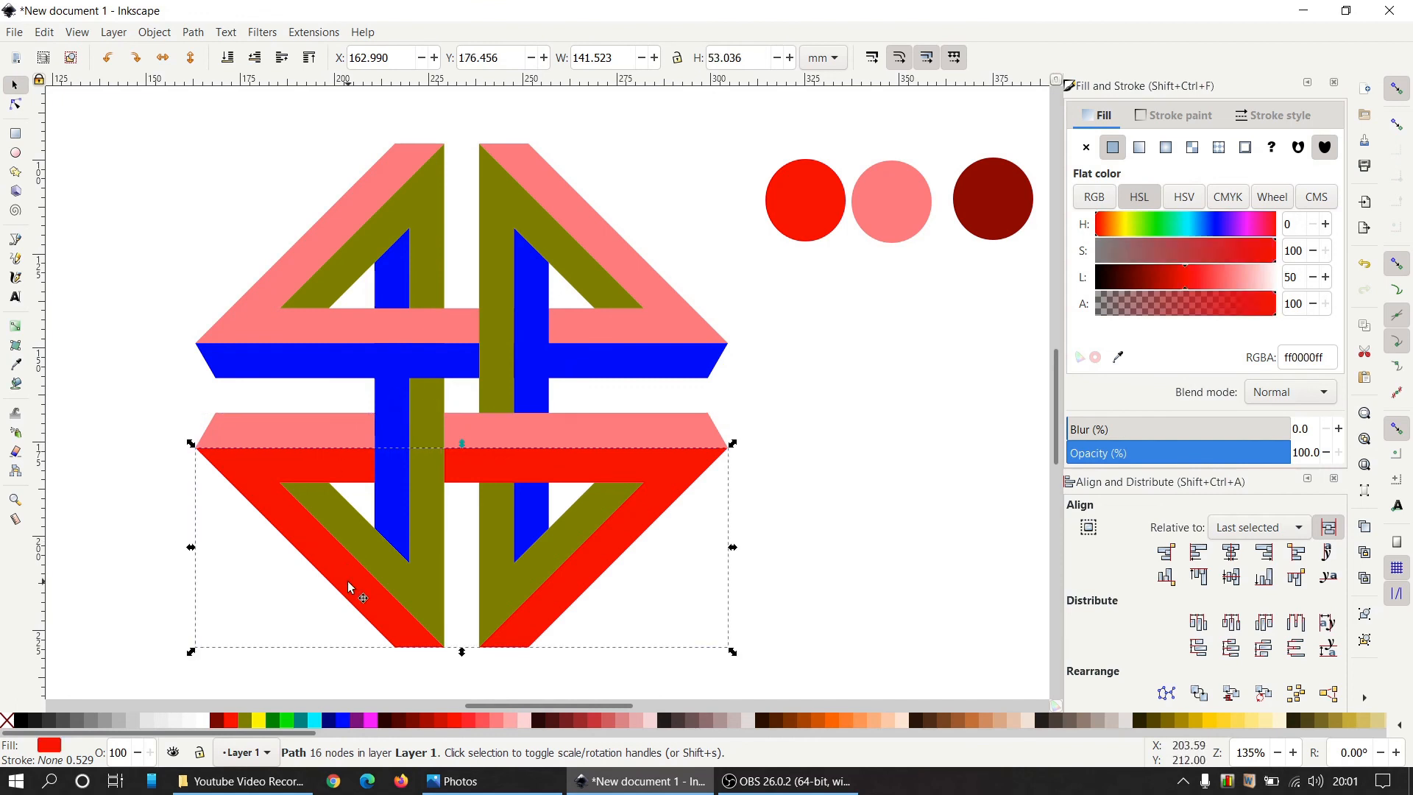
click(324, 369)
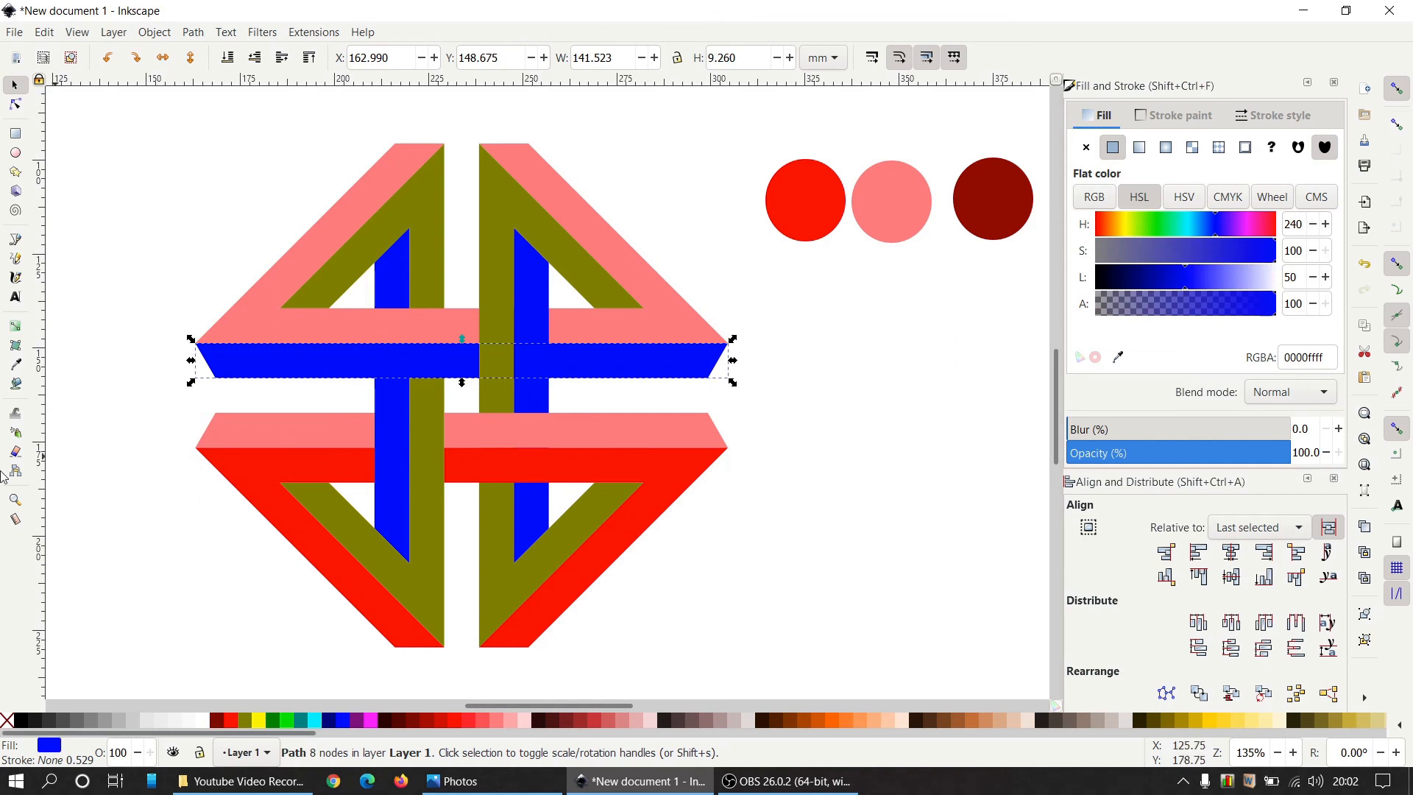
click(15, 365)
click(806, 223)
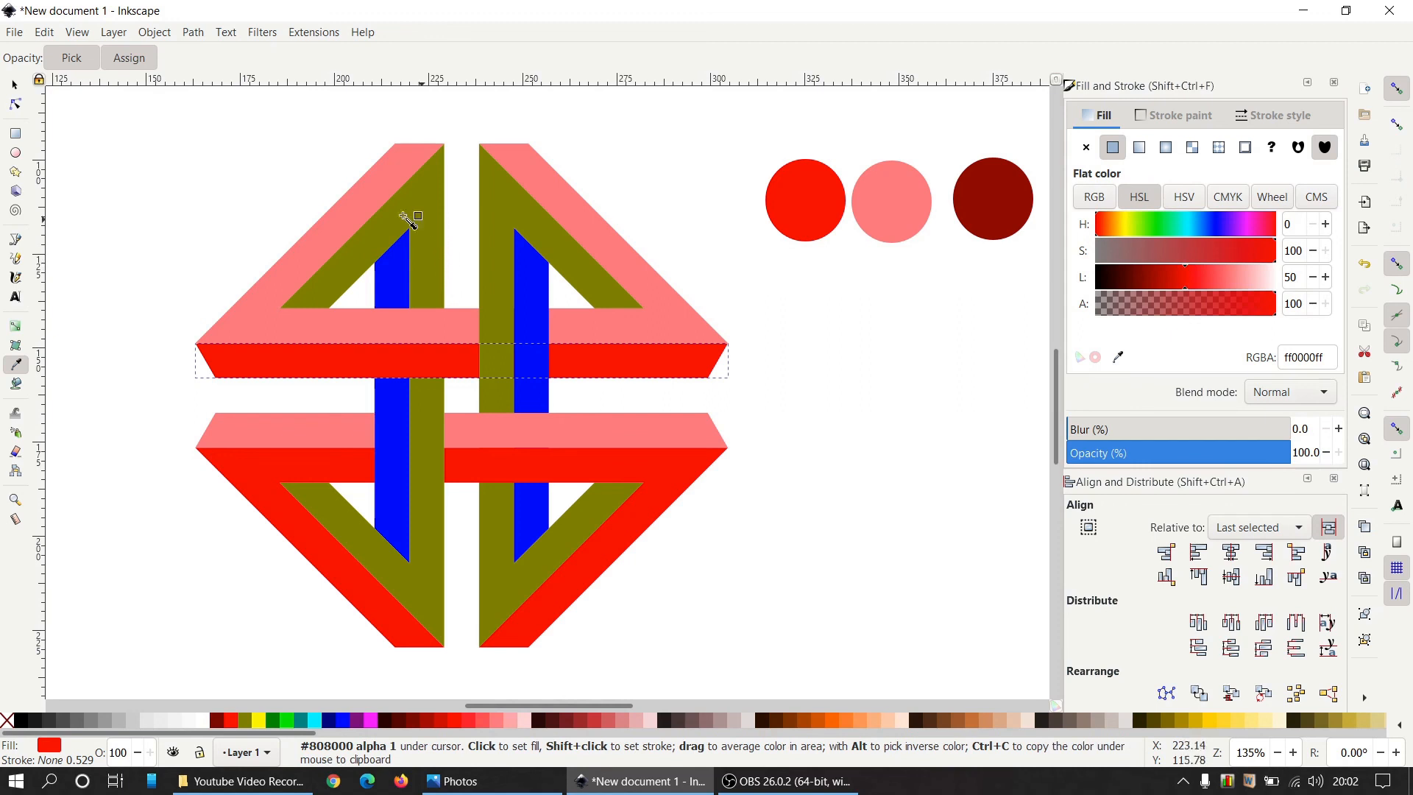
Recolour both olive pieces of the figure with the dark red of the third swatch circle using the colour picker
click(16, 87)
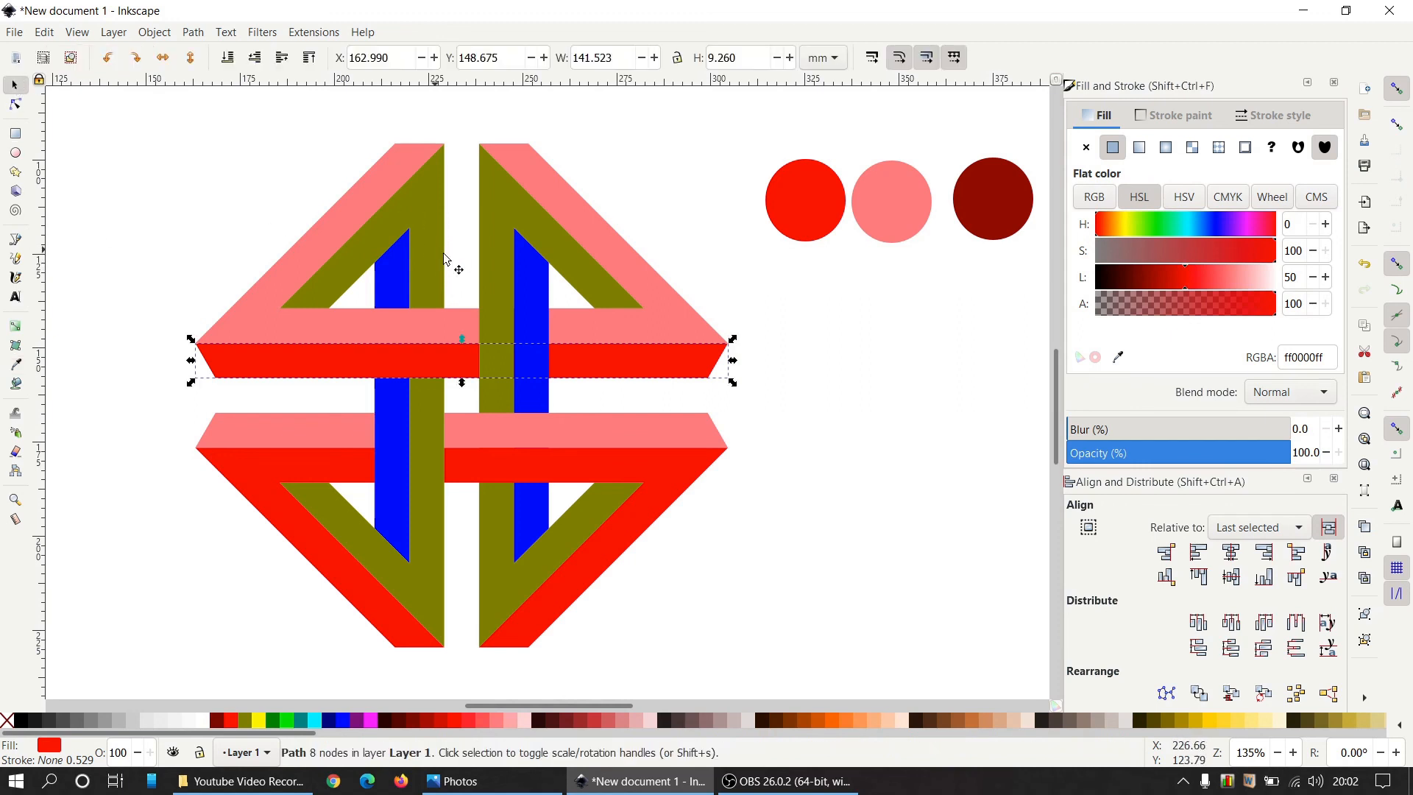
click(425, 219)
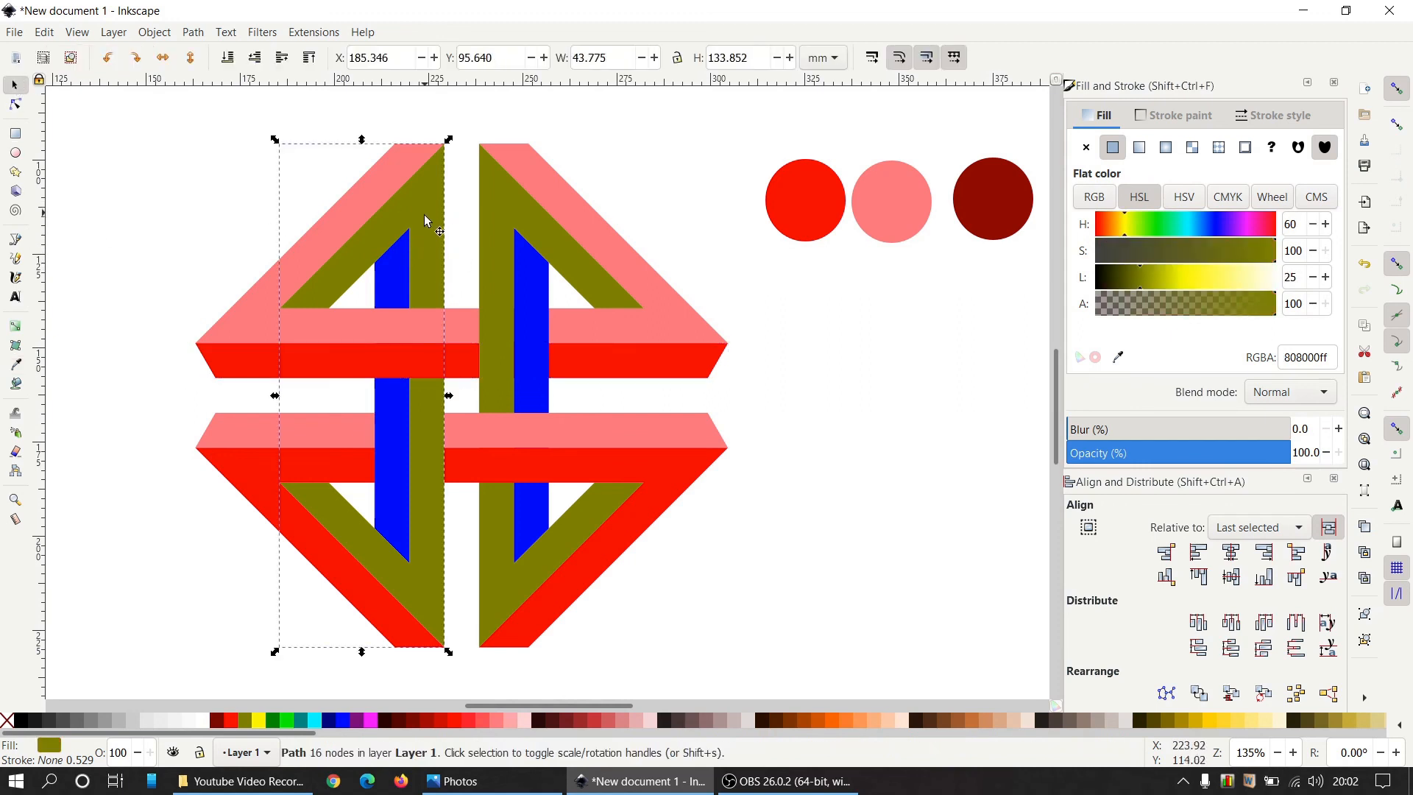
click(15, 364)
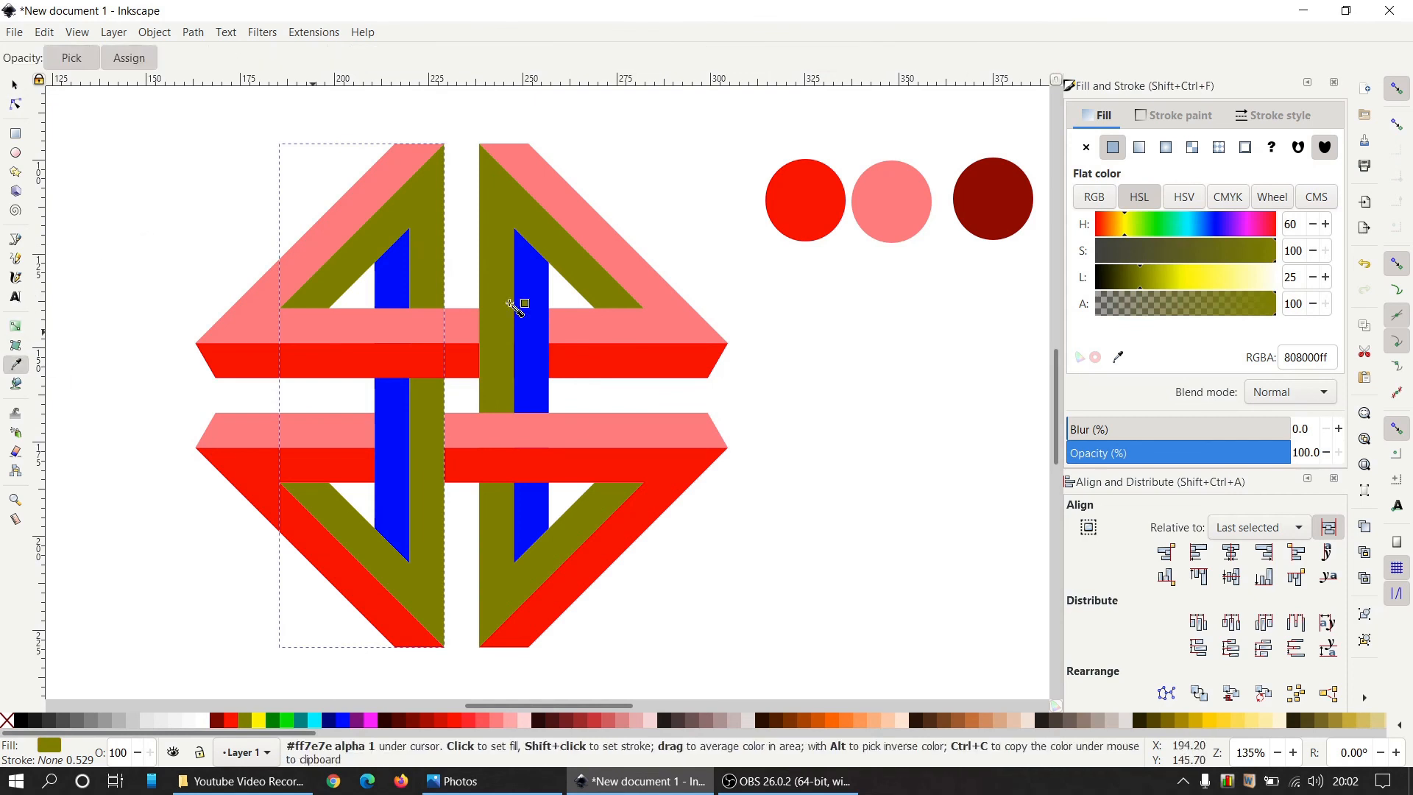
click(989, 208)
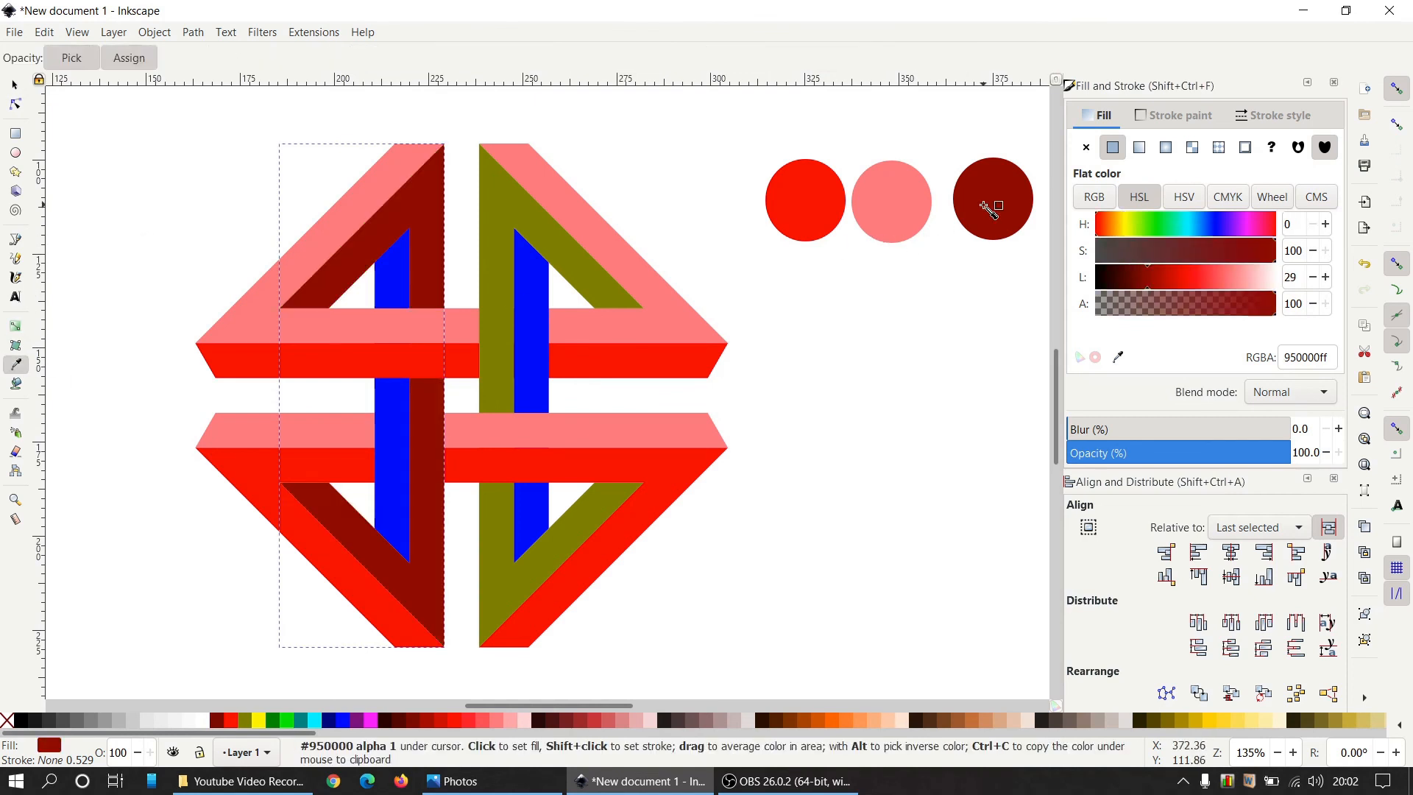
click(16, 83)
click(498, 245)
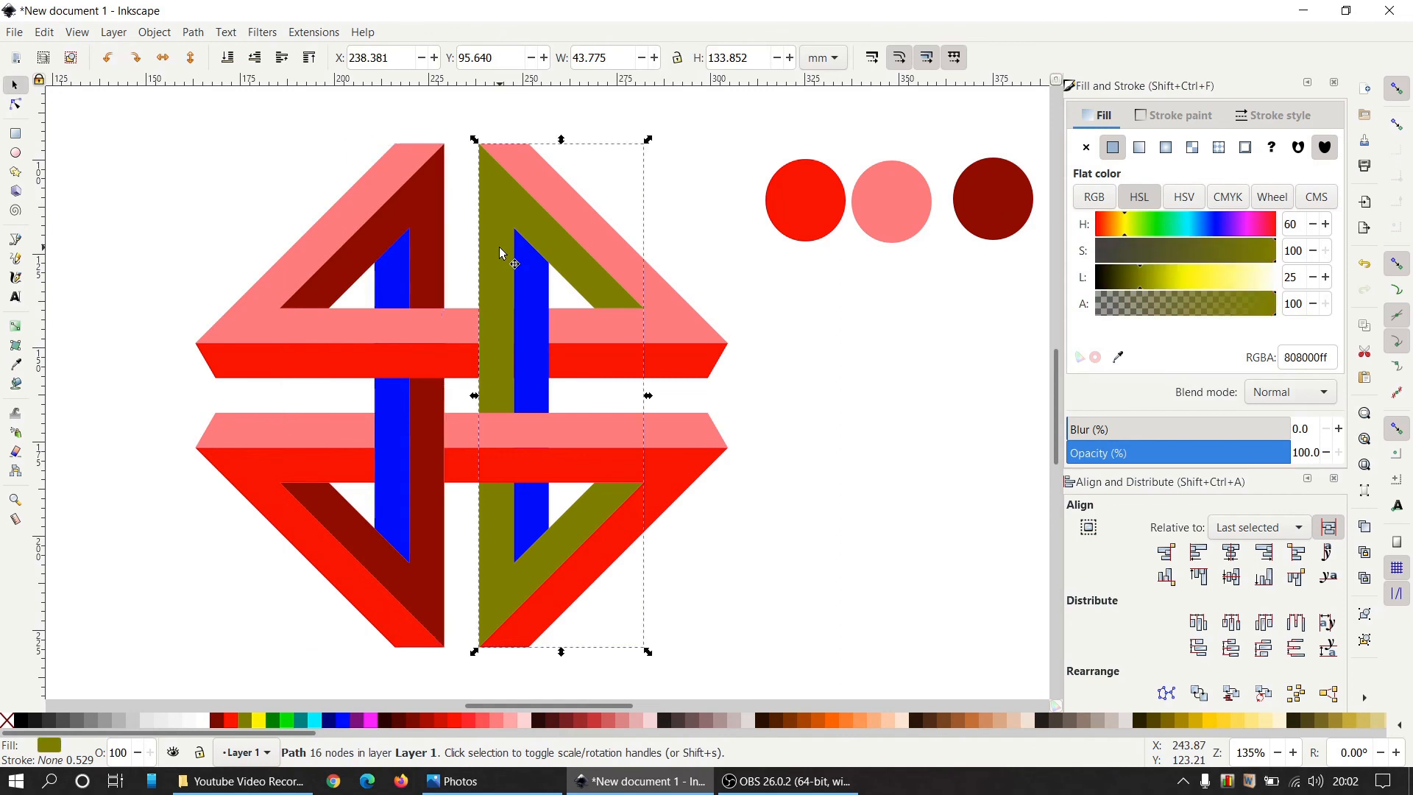
click(18, 363)
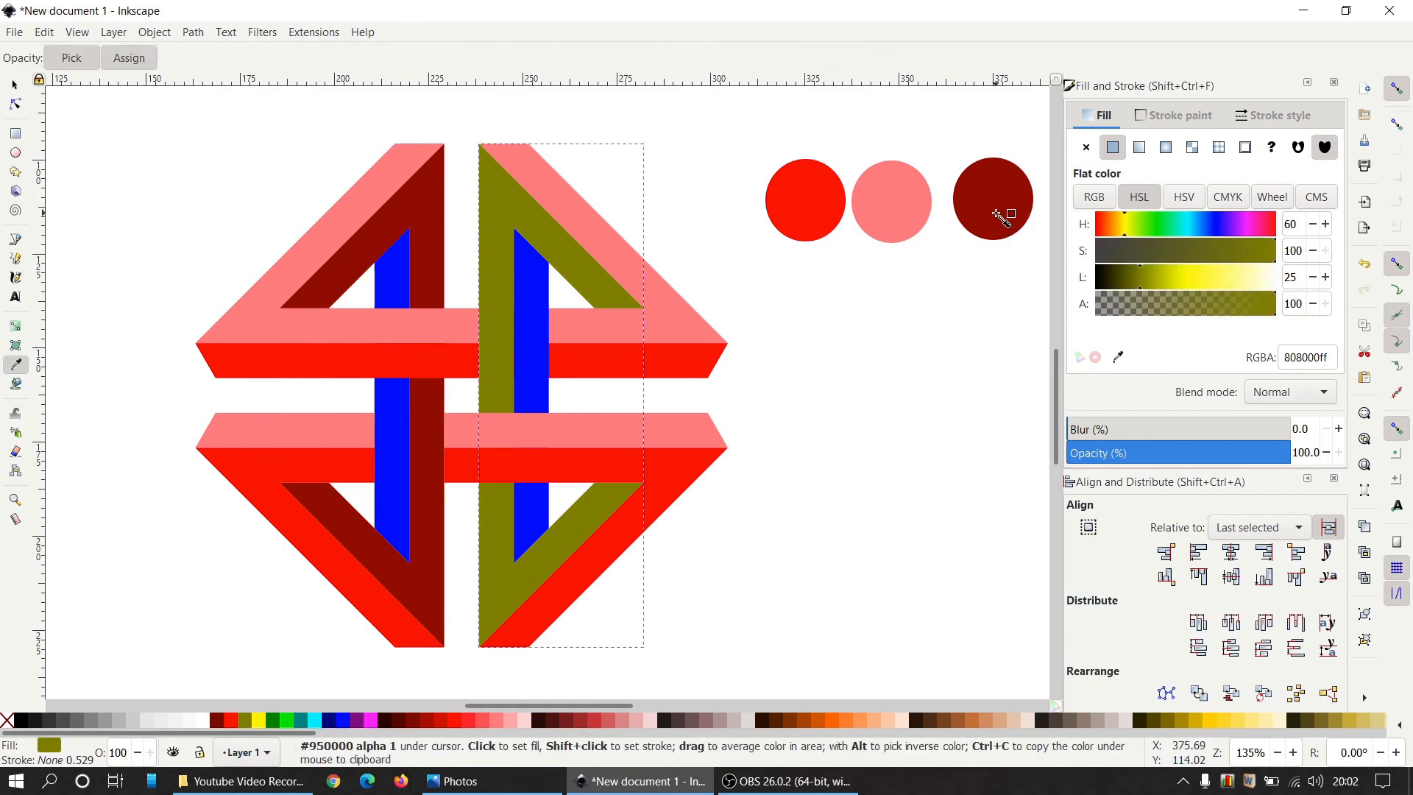
click(1002, 218)
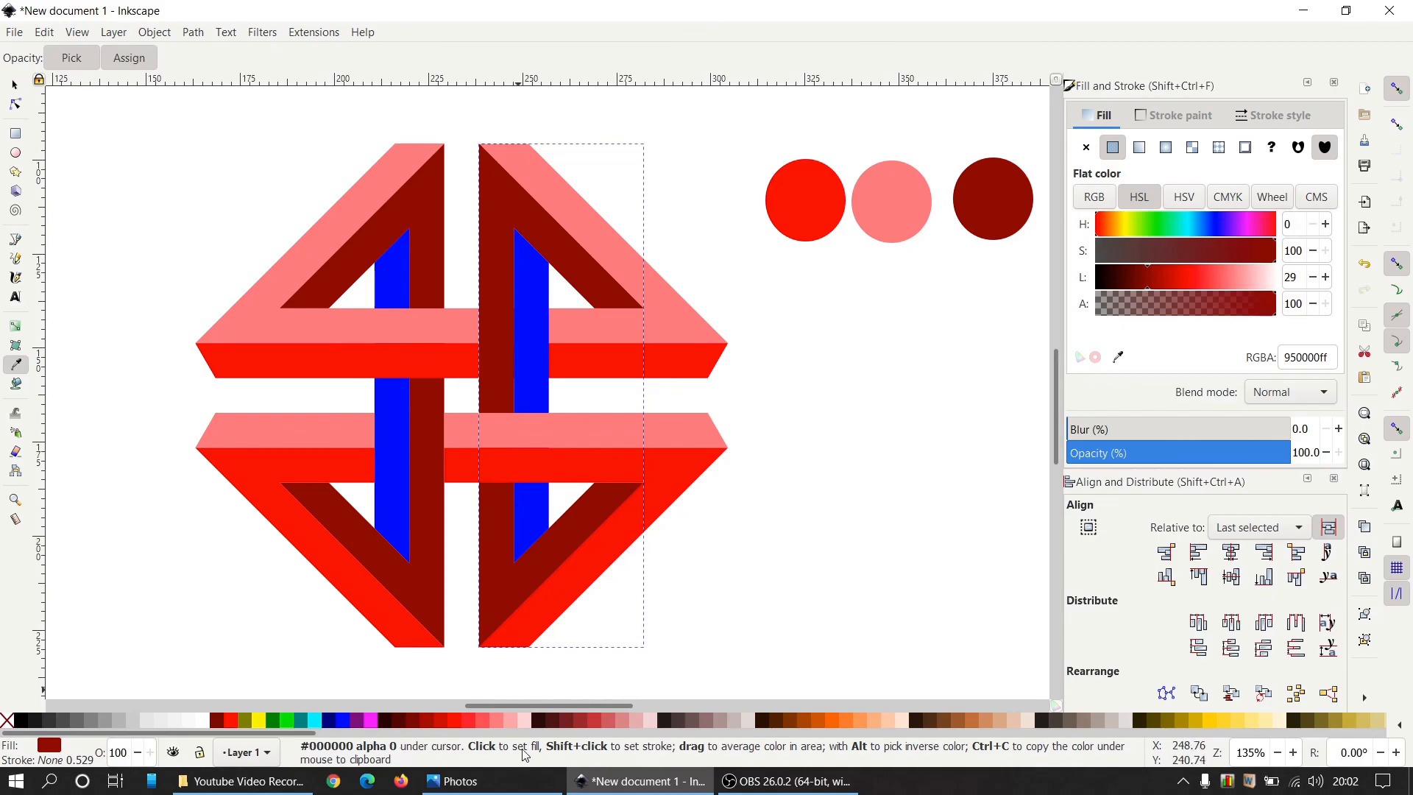
Check the reference image in Photos, then in Inkscape fill the left blue vertical strip red and set its lightness to 87
click(460, 780)
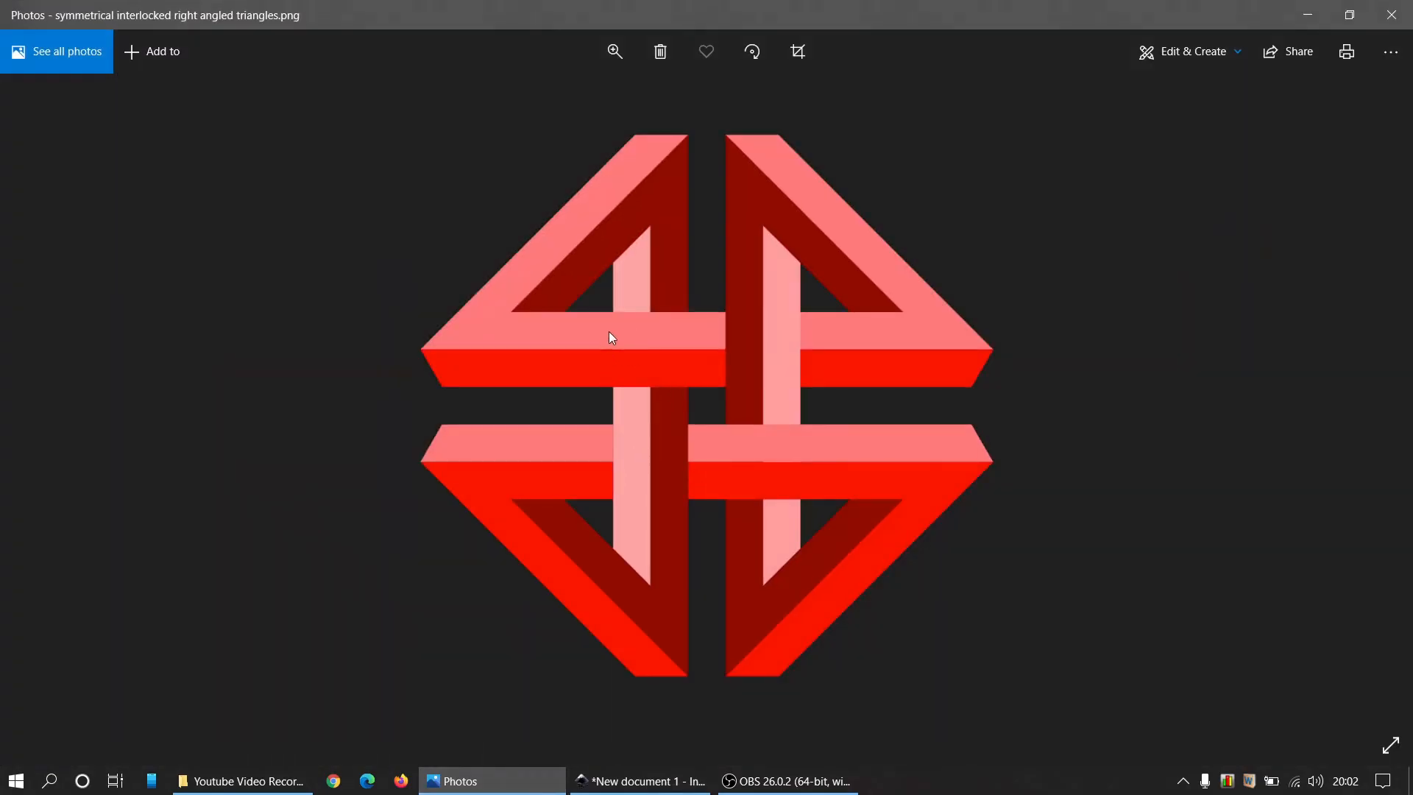
click(670, 785)
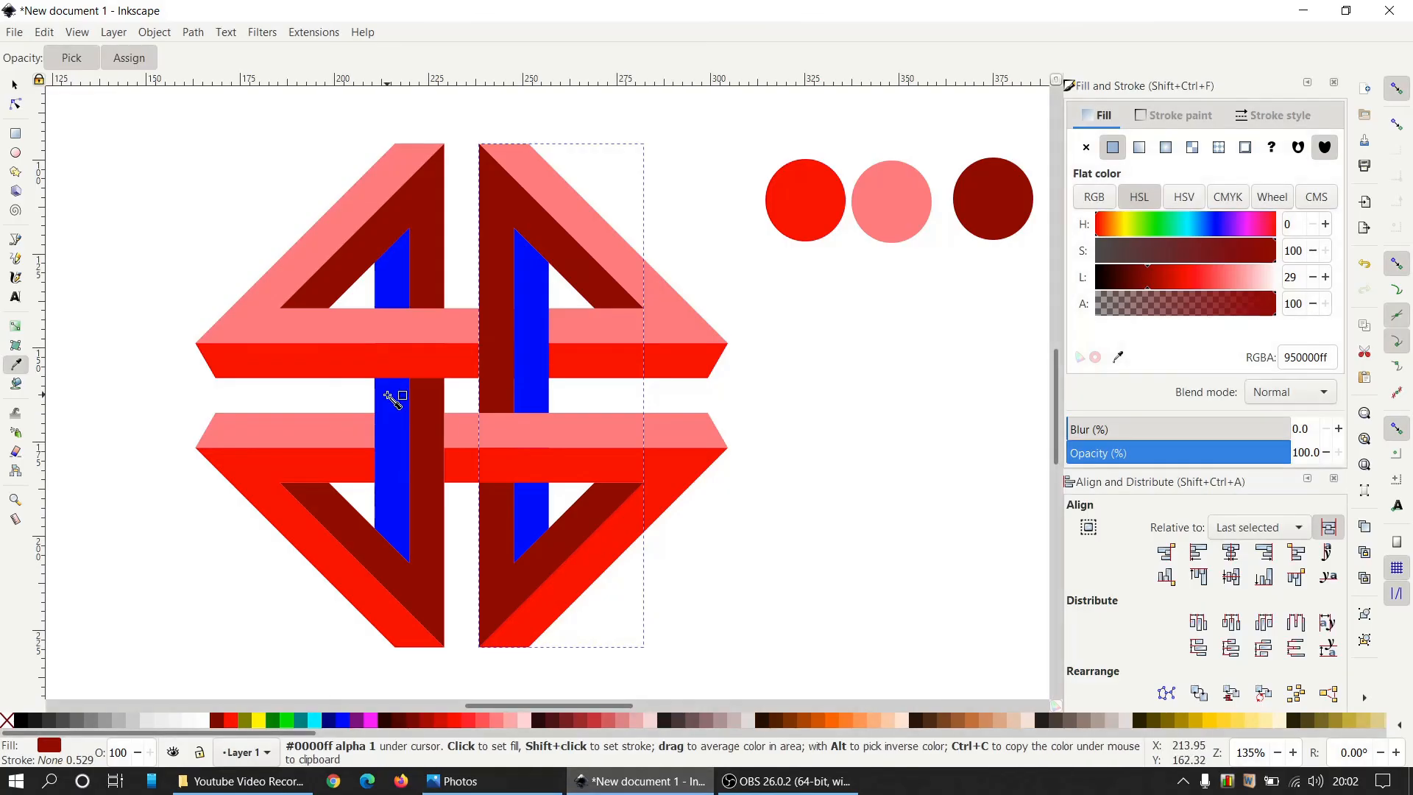
click(15, 84)
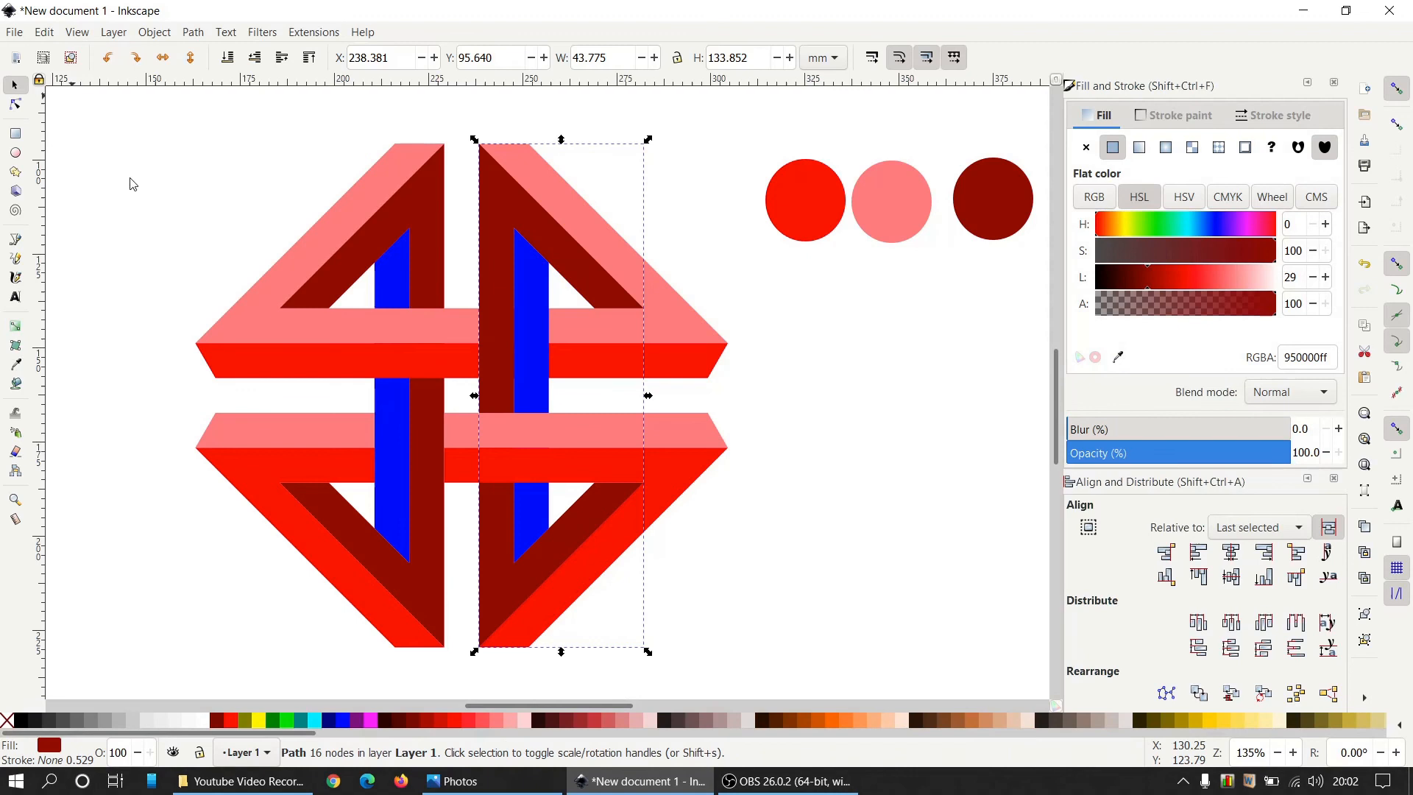
click(391, 431)
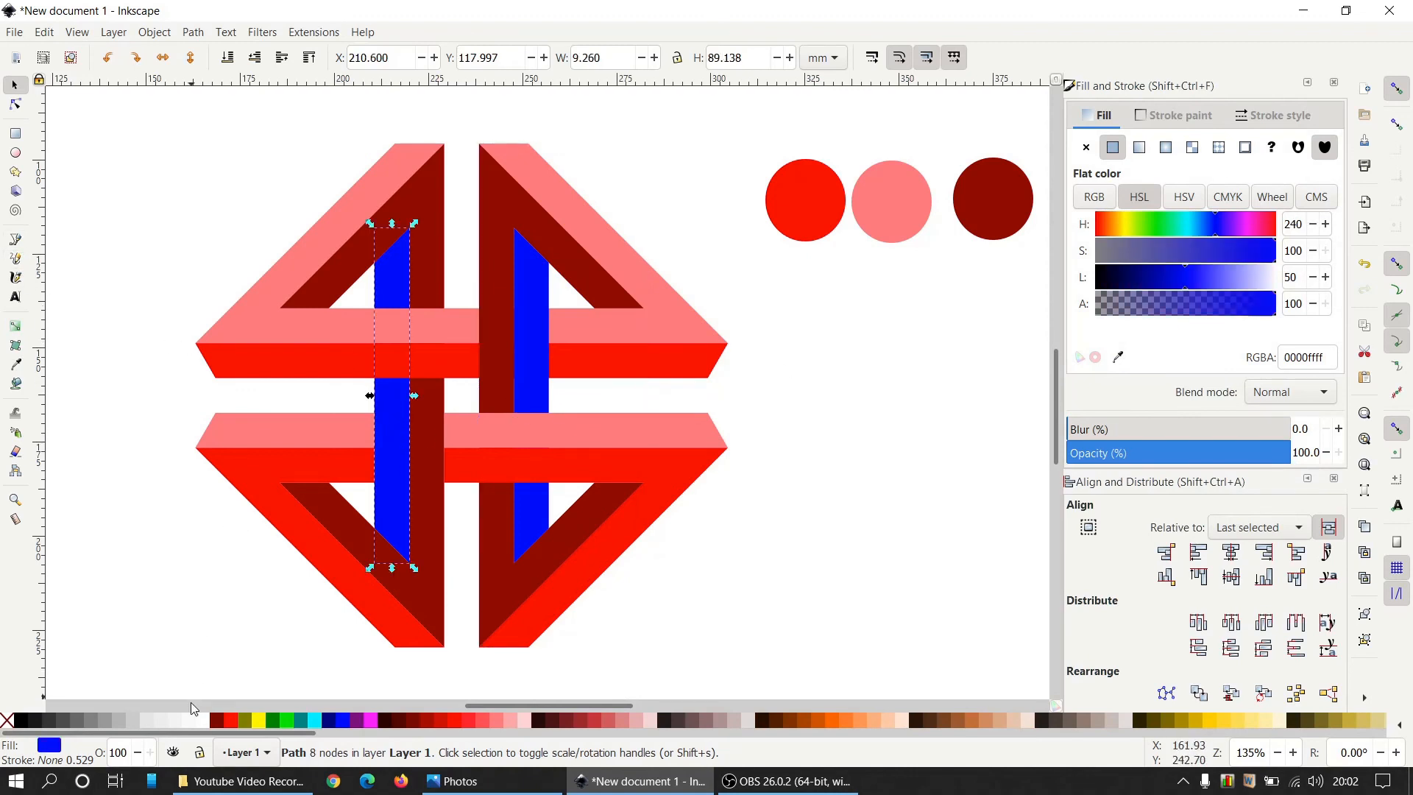
click(230, 720)
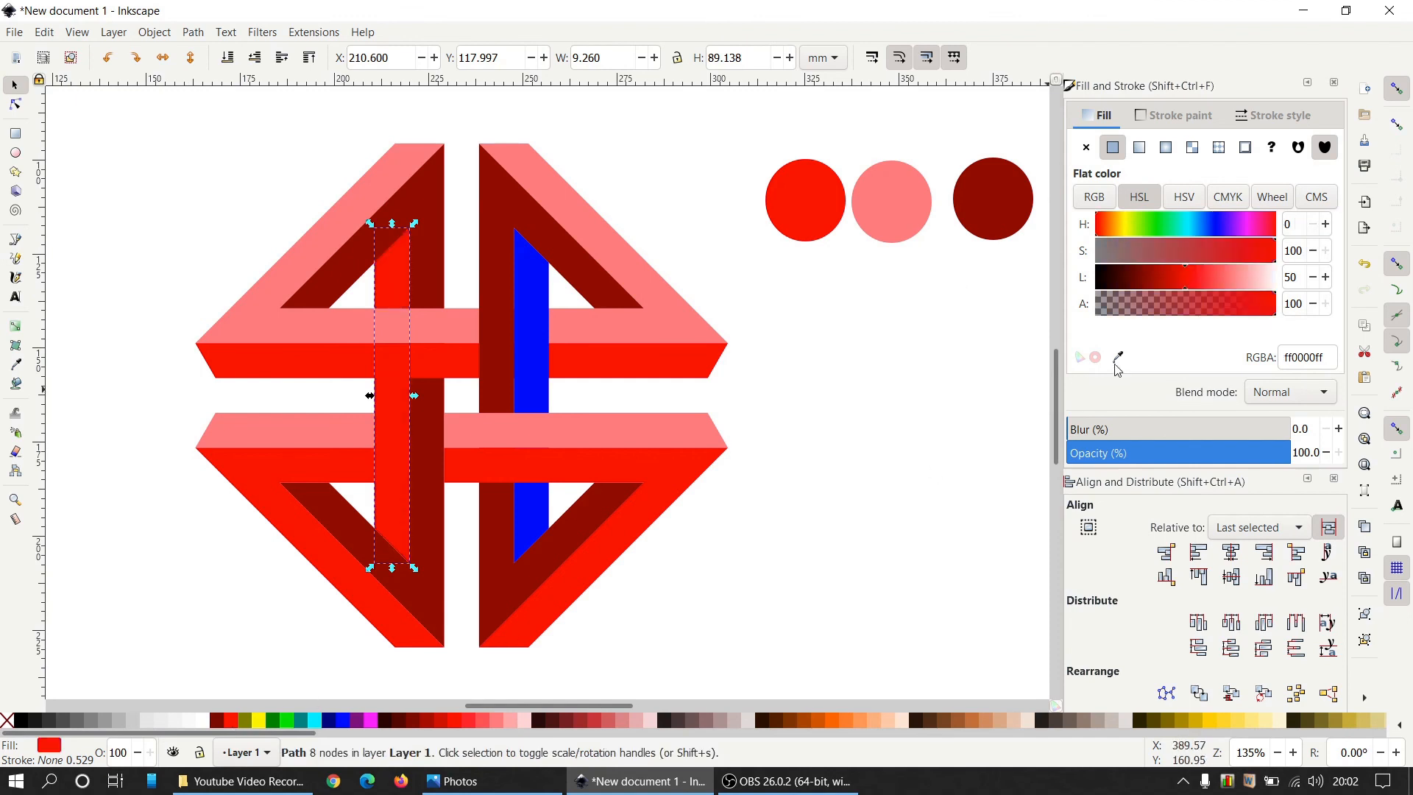
drag(1189, 282, 1252, 282)
click(1254, 282)
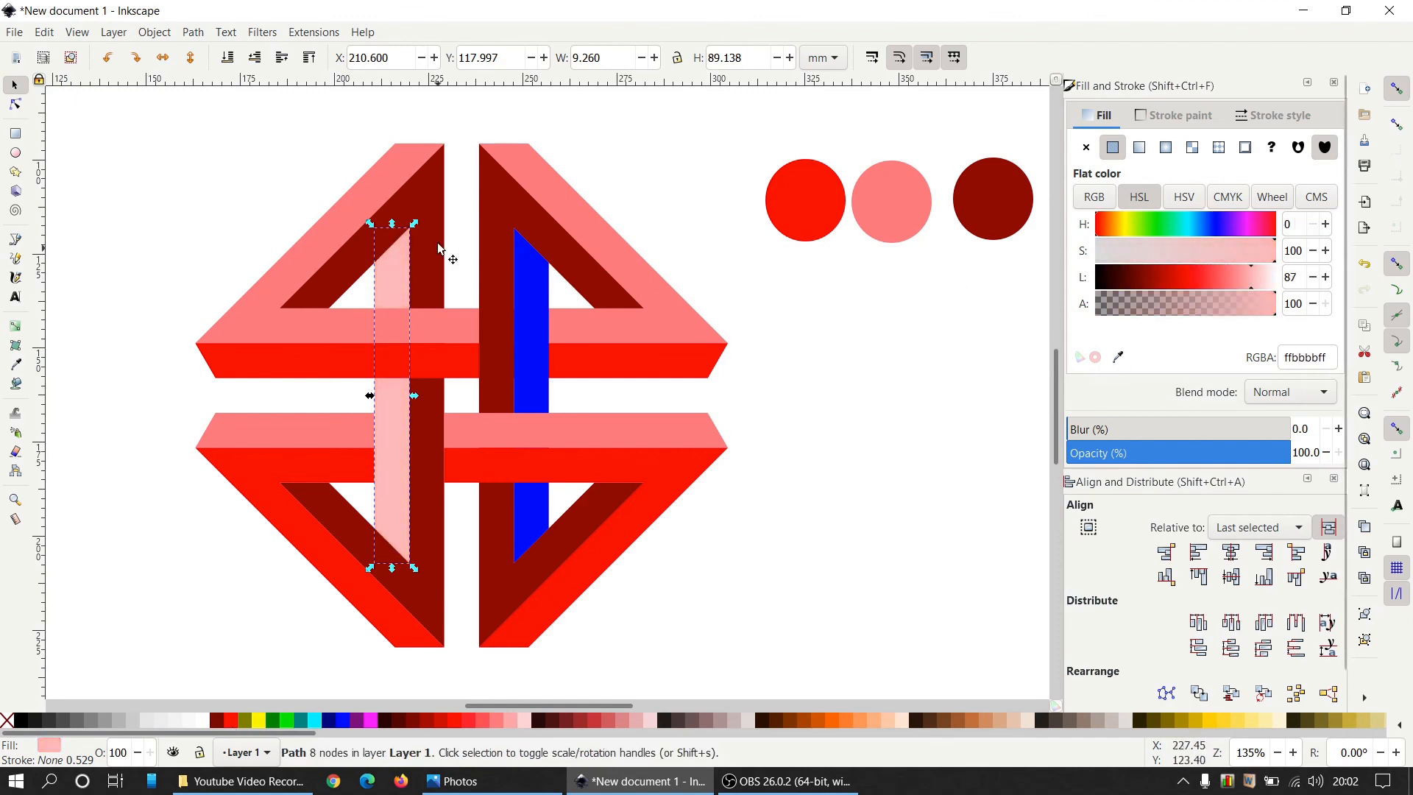
Recolour the remaining blue vertical strip with the light pink of the matching left strip using the colour picker
click(17, 370)
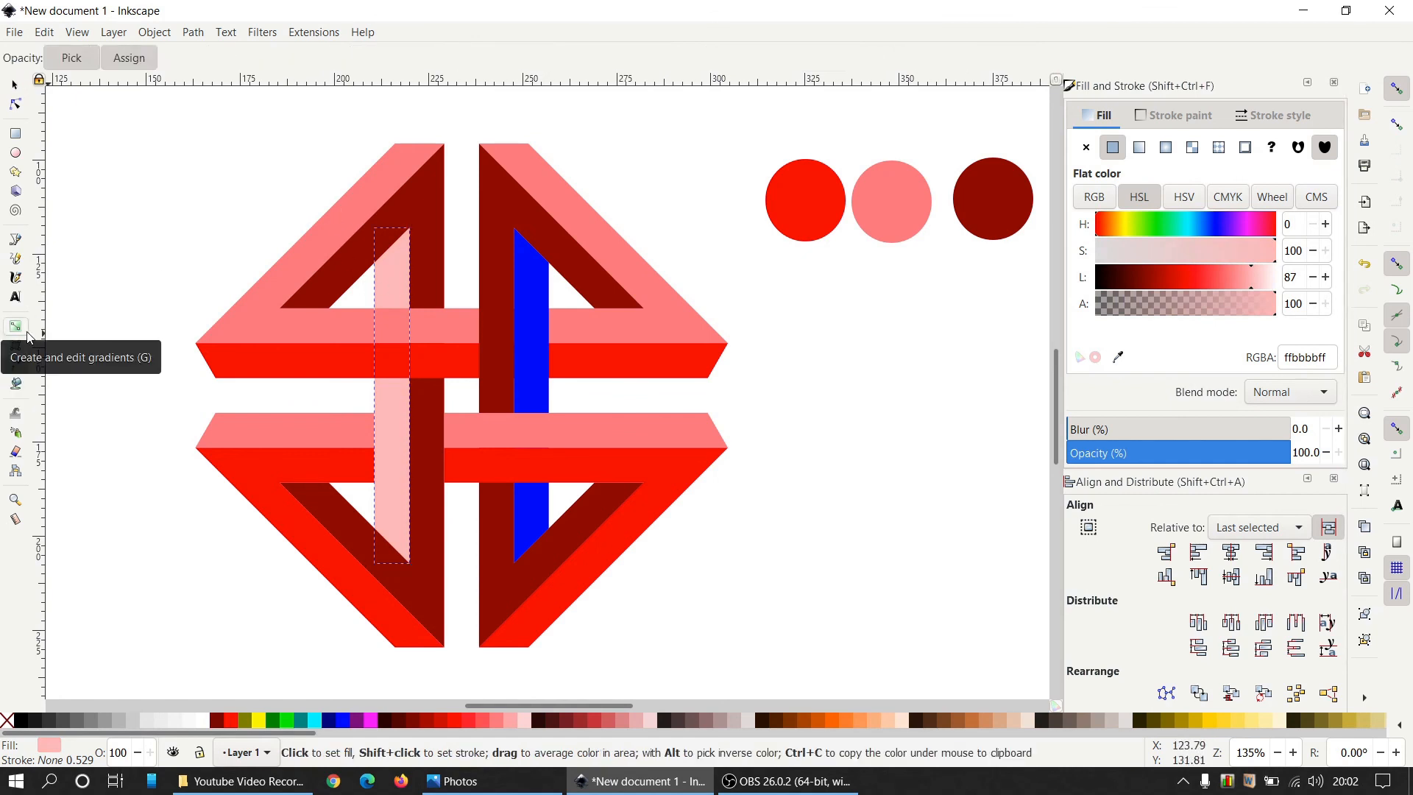
key(s)
key(Escape)
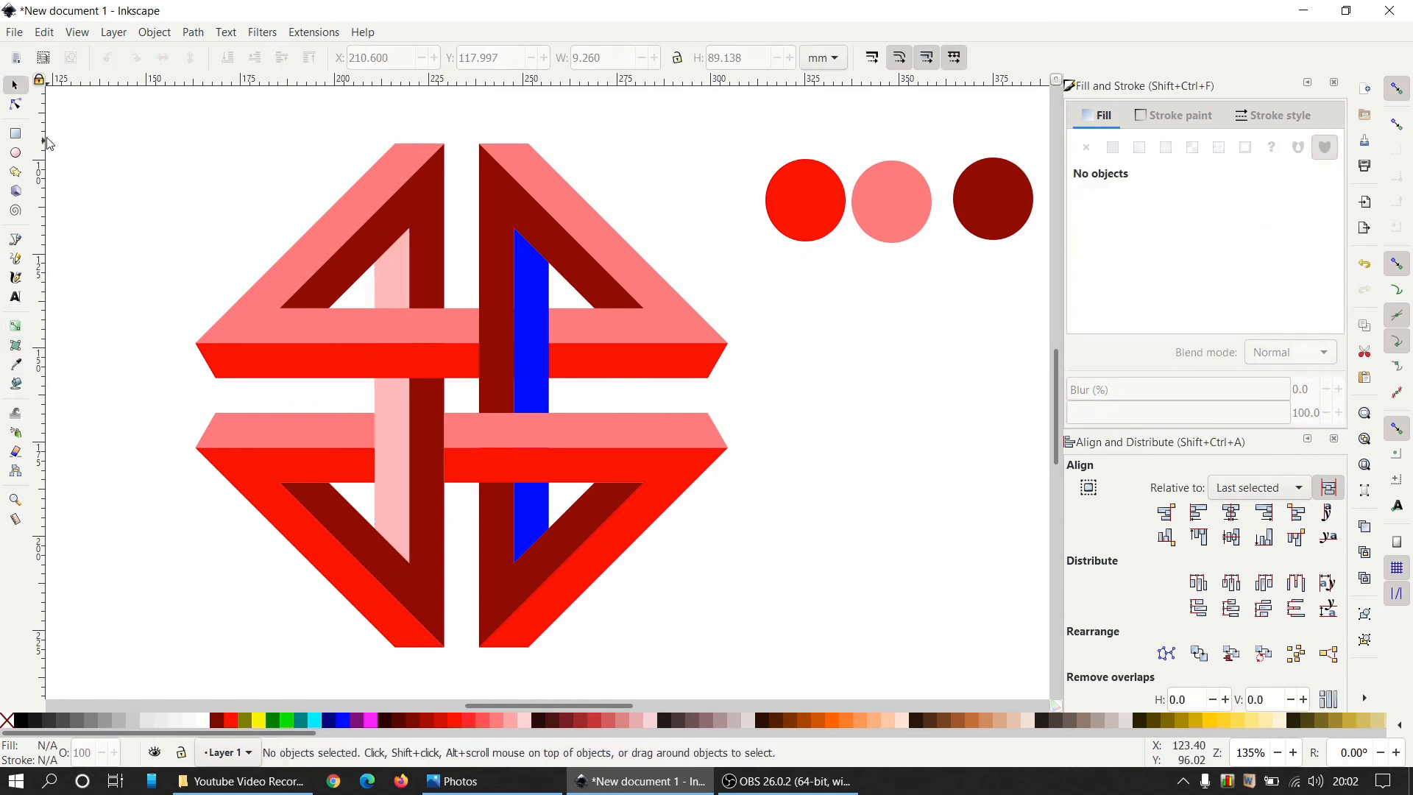
click(535, 308)
click(17, 366)
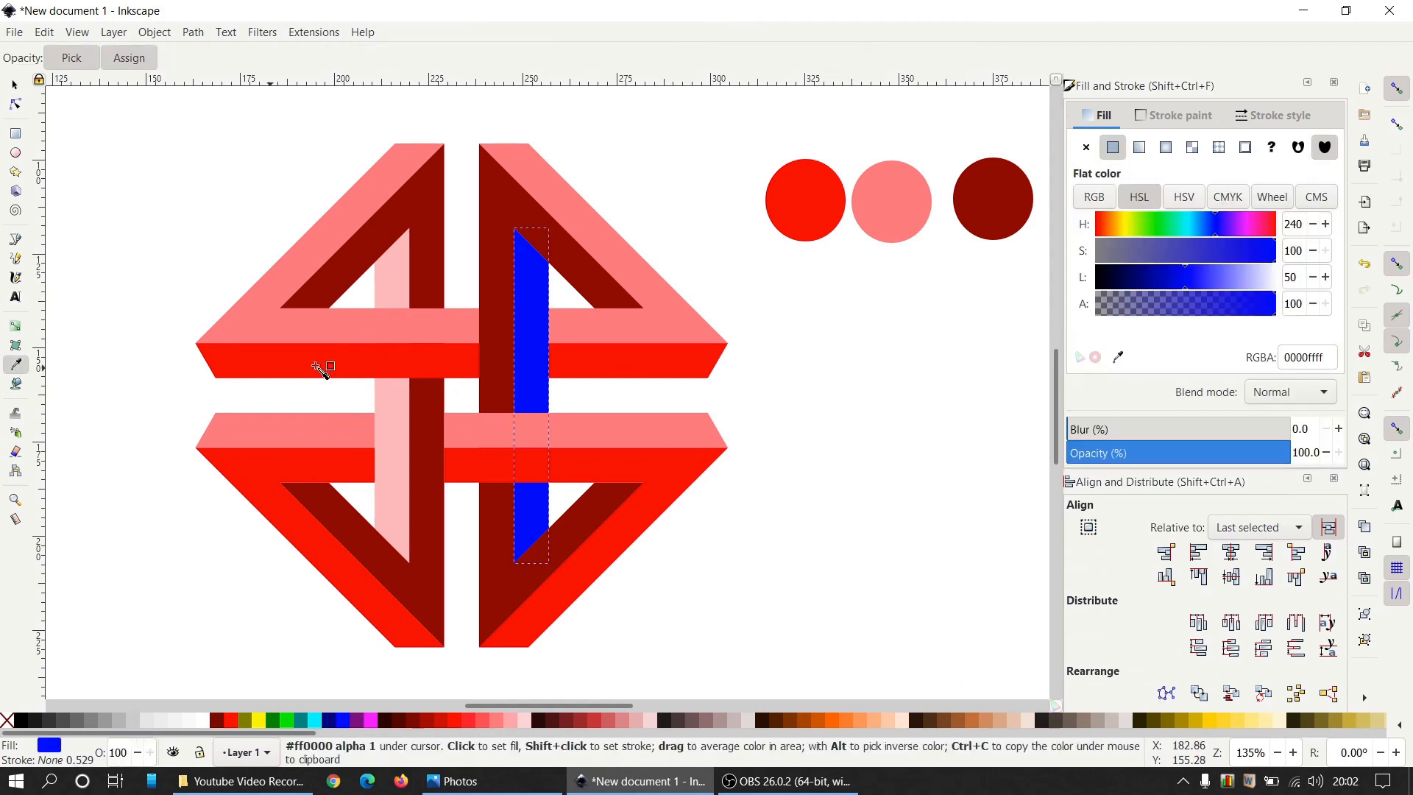
click(397, 286)
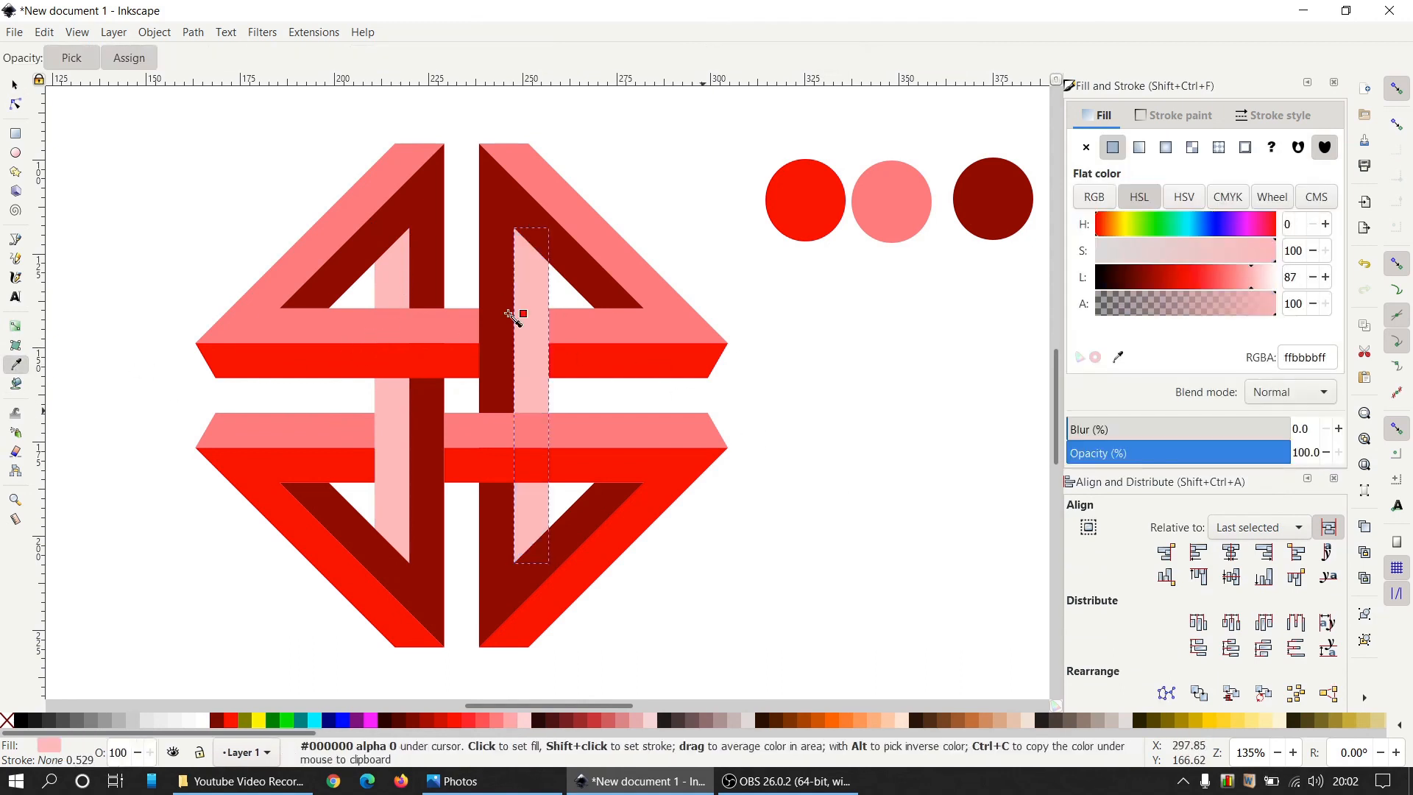
Delete the three swatch circles beside the figure
click(15, 85)
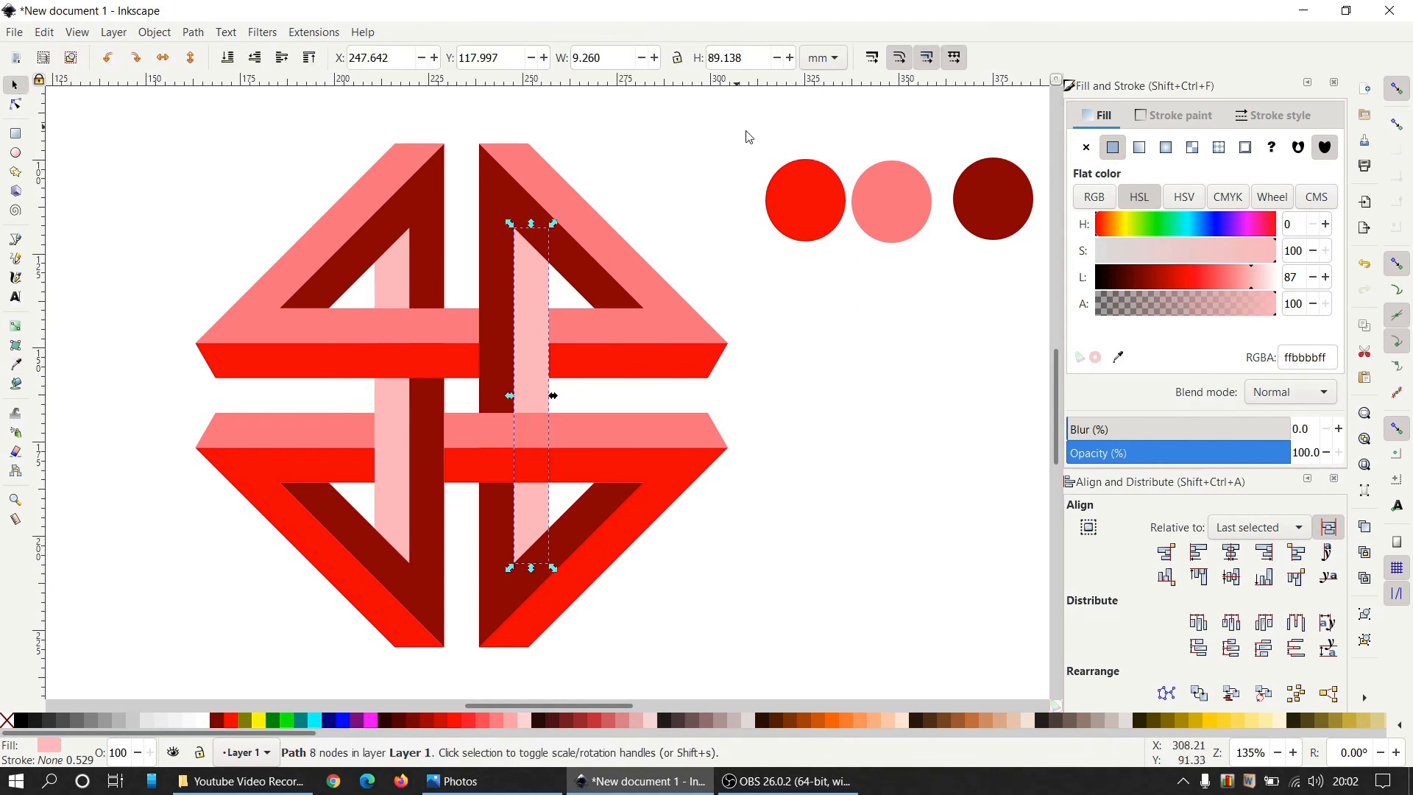
drag(745, 133, 1052, 298)
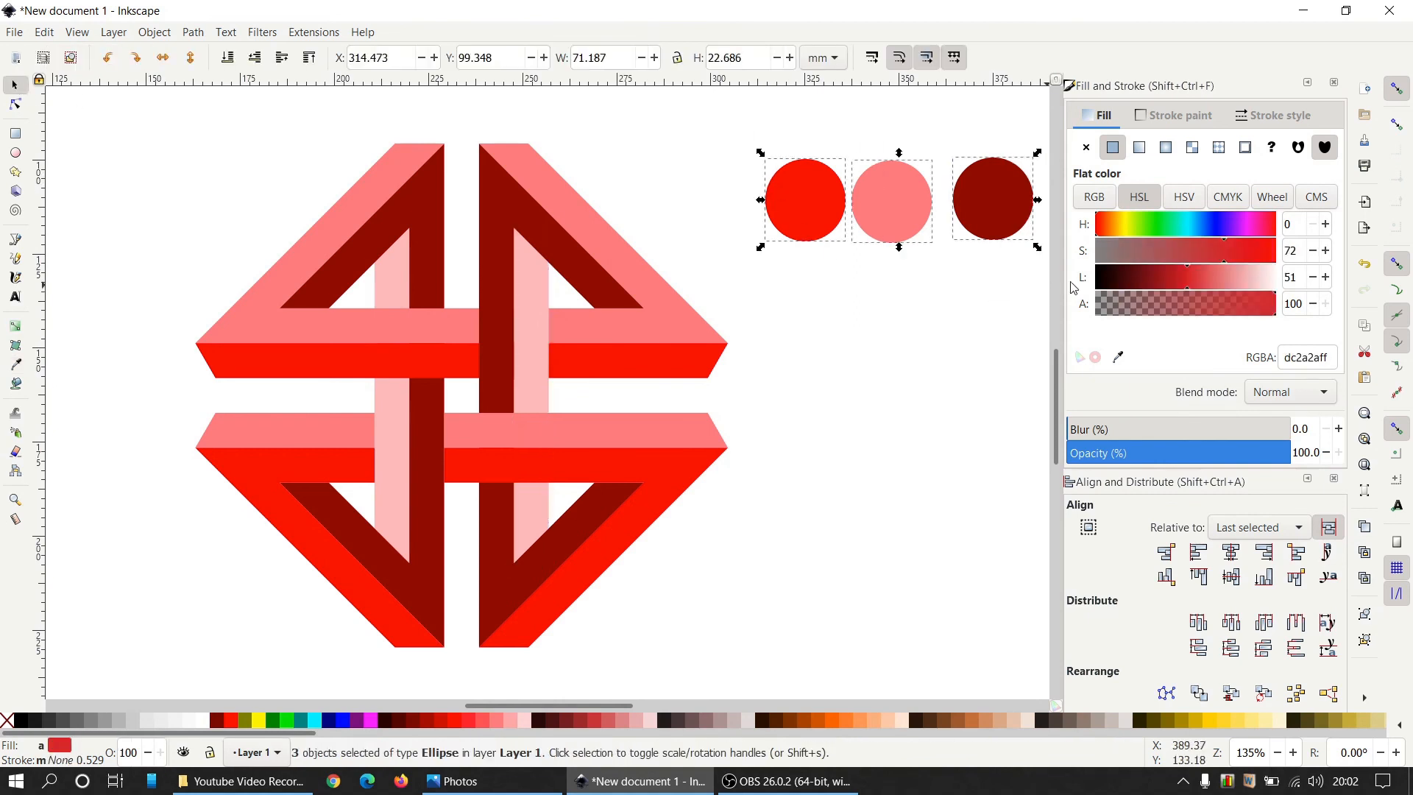
key(Delete)
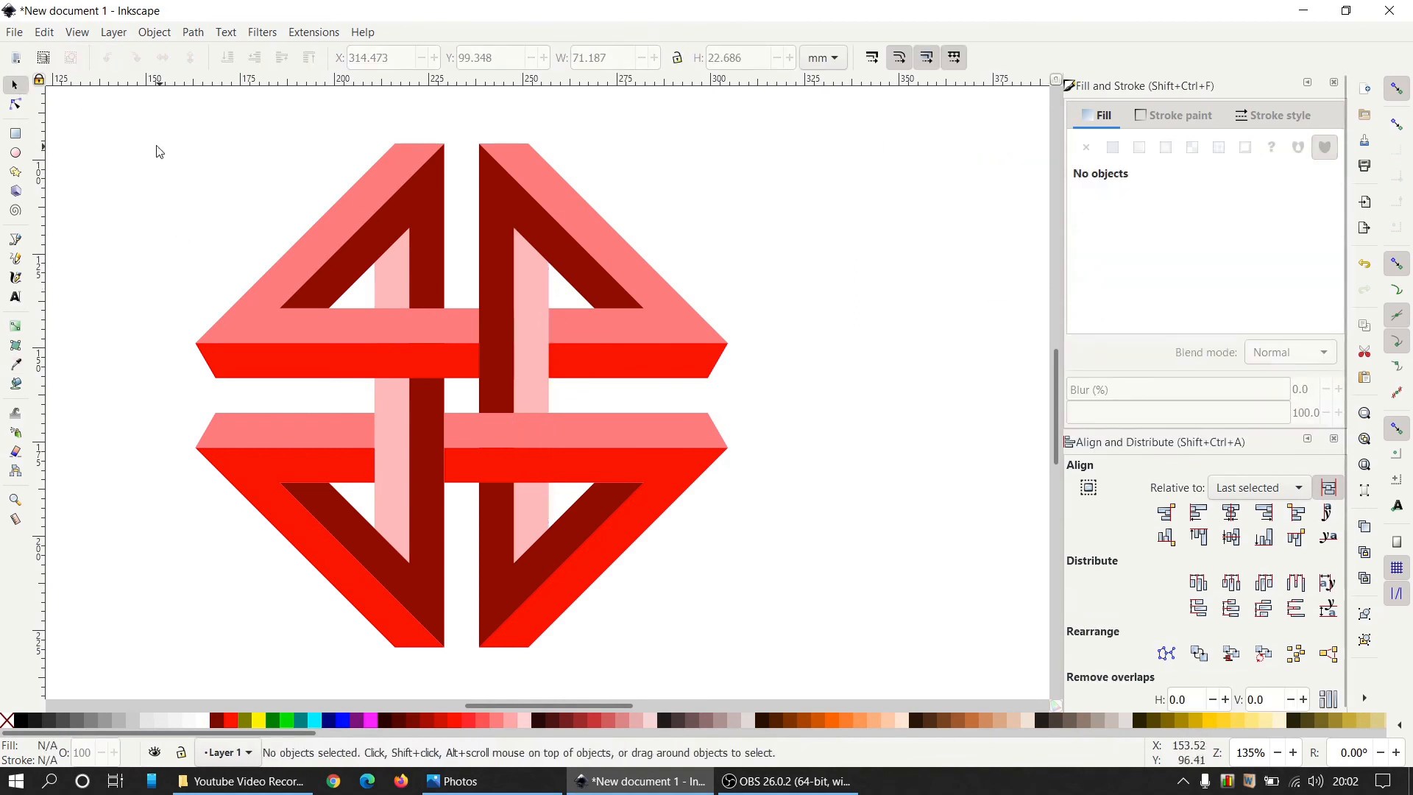
Group all eight pieces of the interlocked triangles figure into one object and deselect it
drag(151, 134, 887, 676)
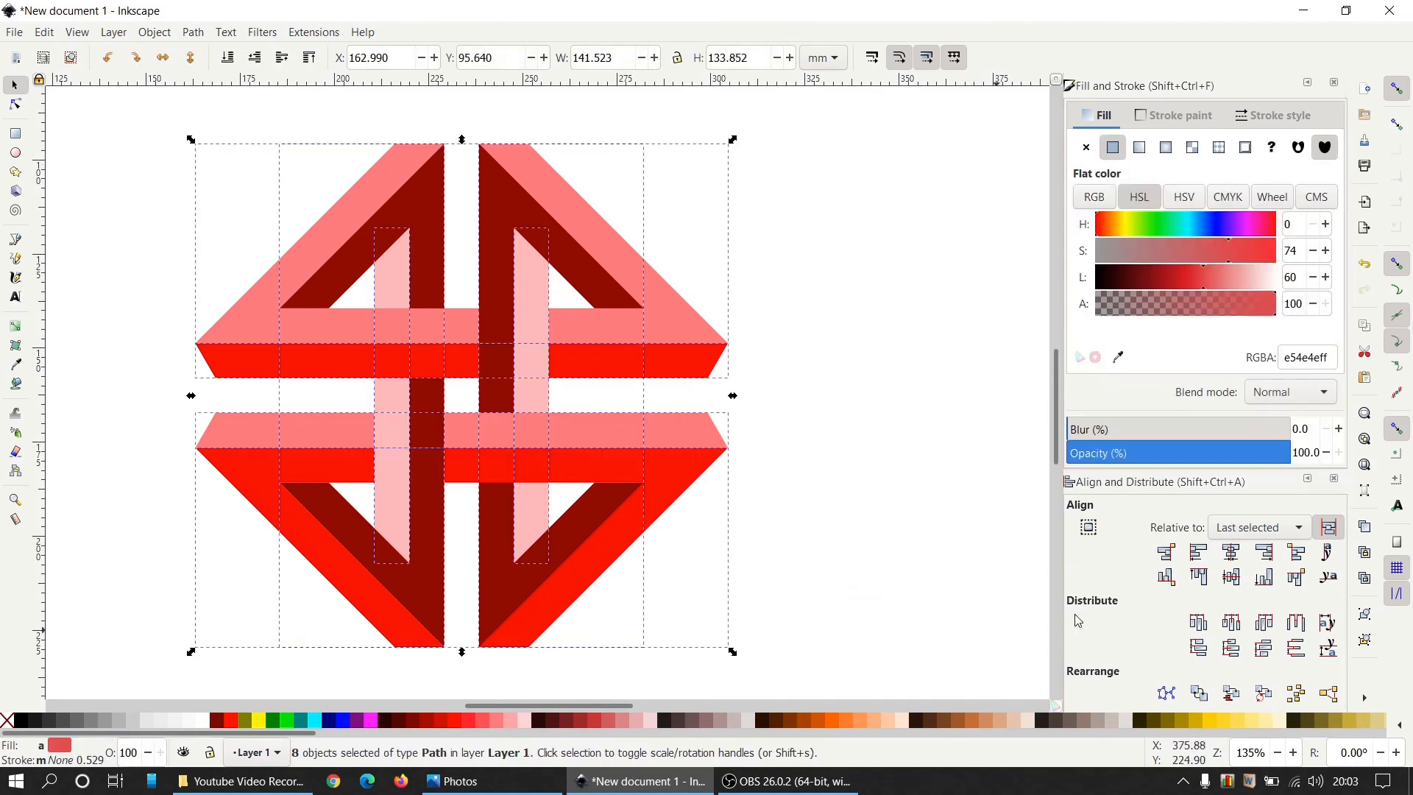
click(1365, 613)
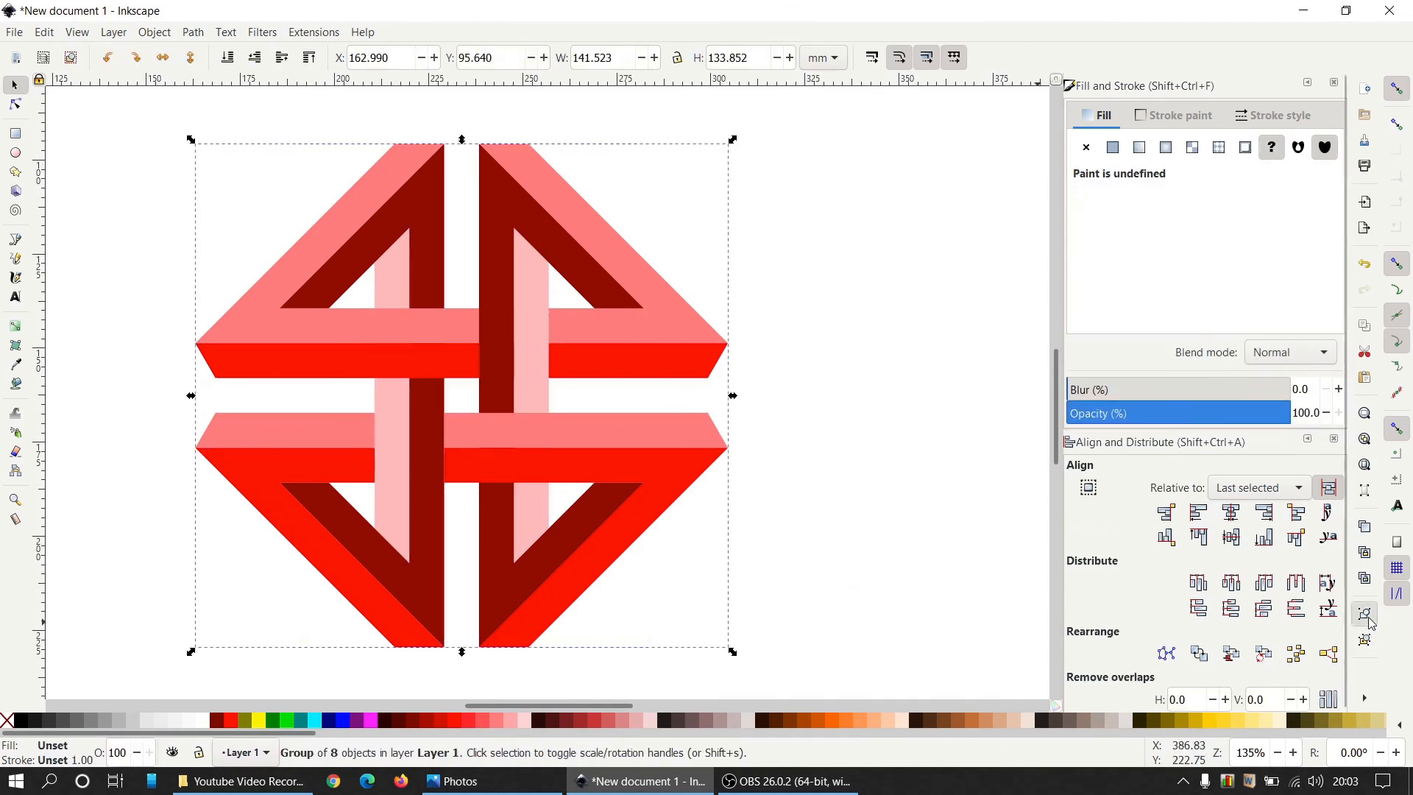
click(818, 419)
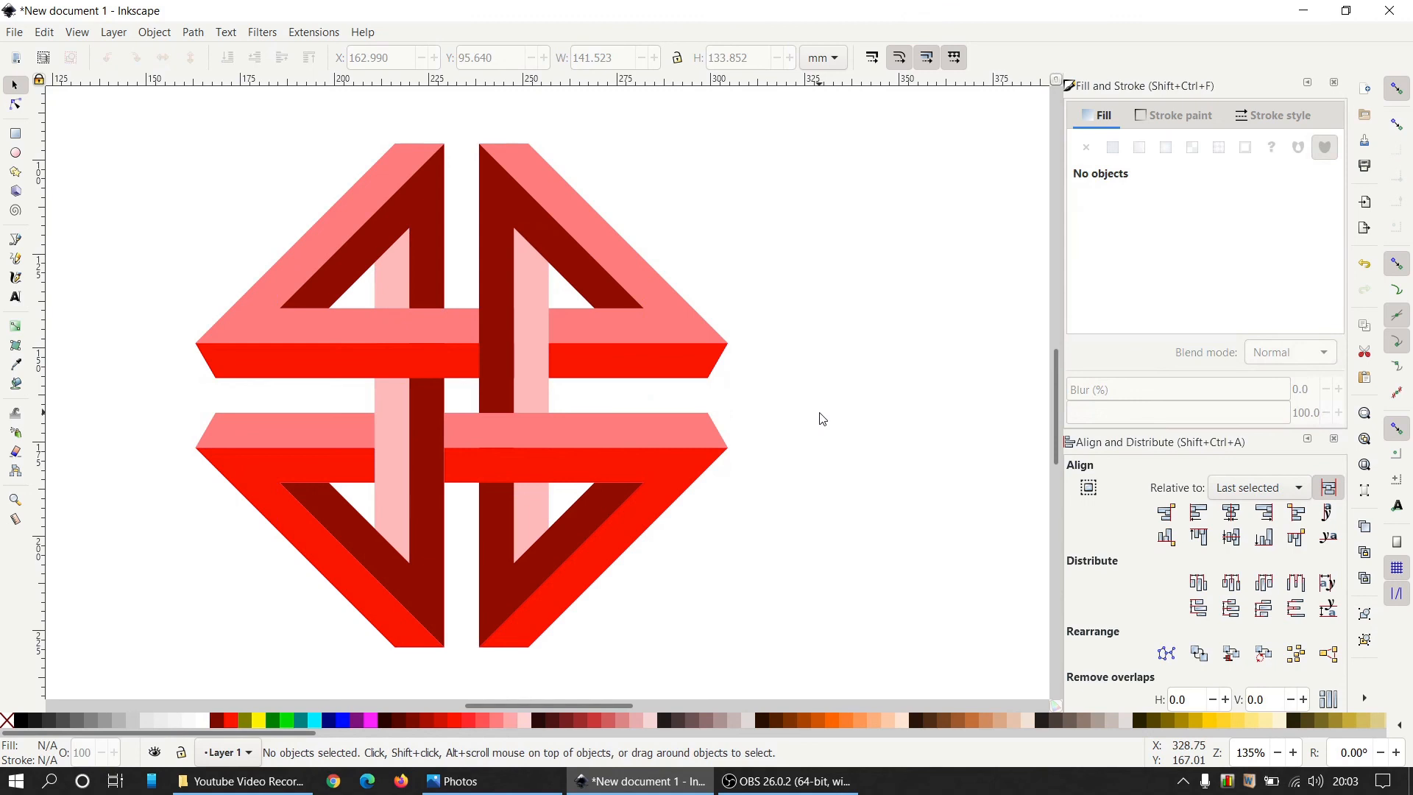